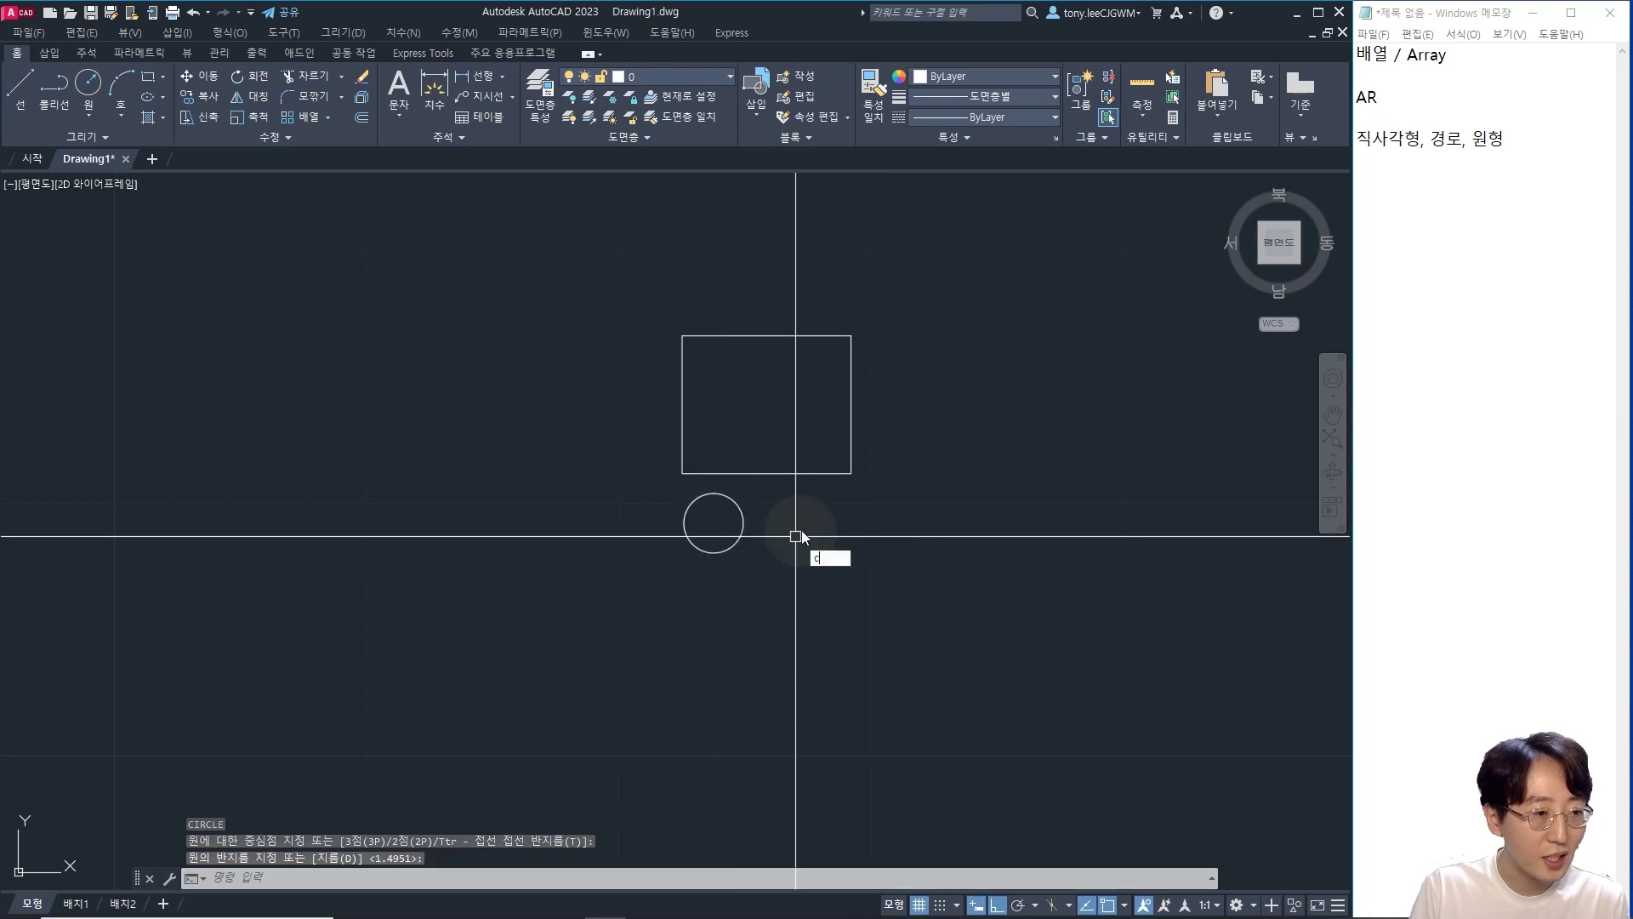
- Draw a second circle below the rectangle, beside the first circle and roughly the same size
{"action": "key", "text": "Return"}
{"action": "left_click", "coordinate": [811, 525]}
{"action": "left_click", "coordinate": [820, 555]}
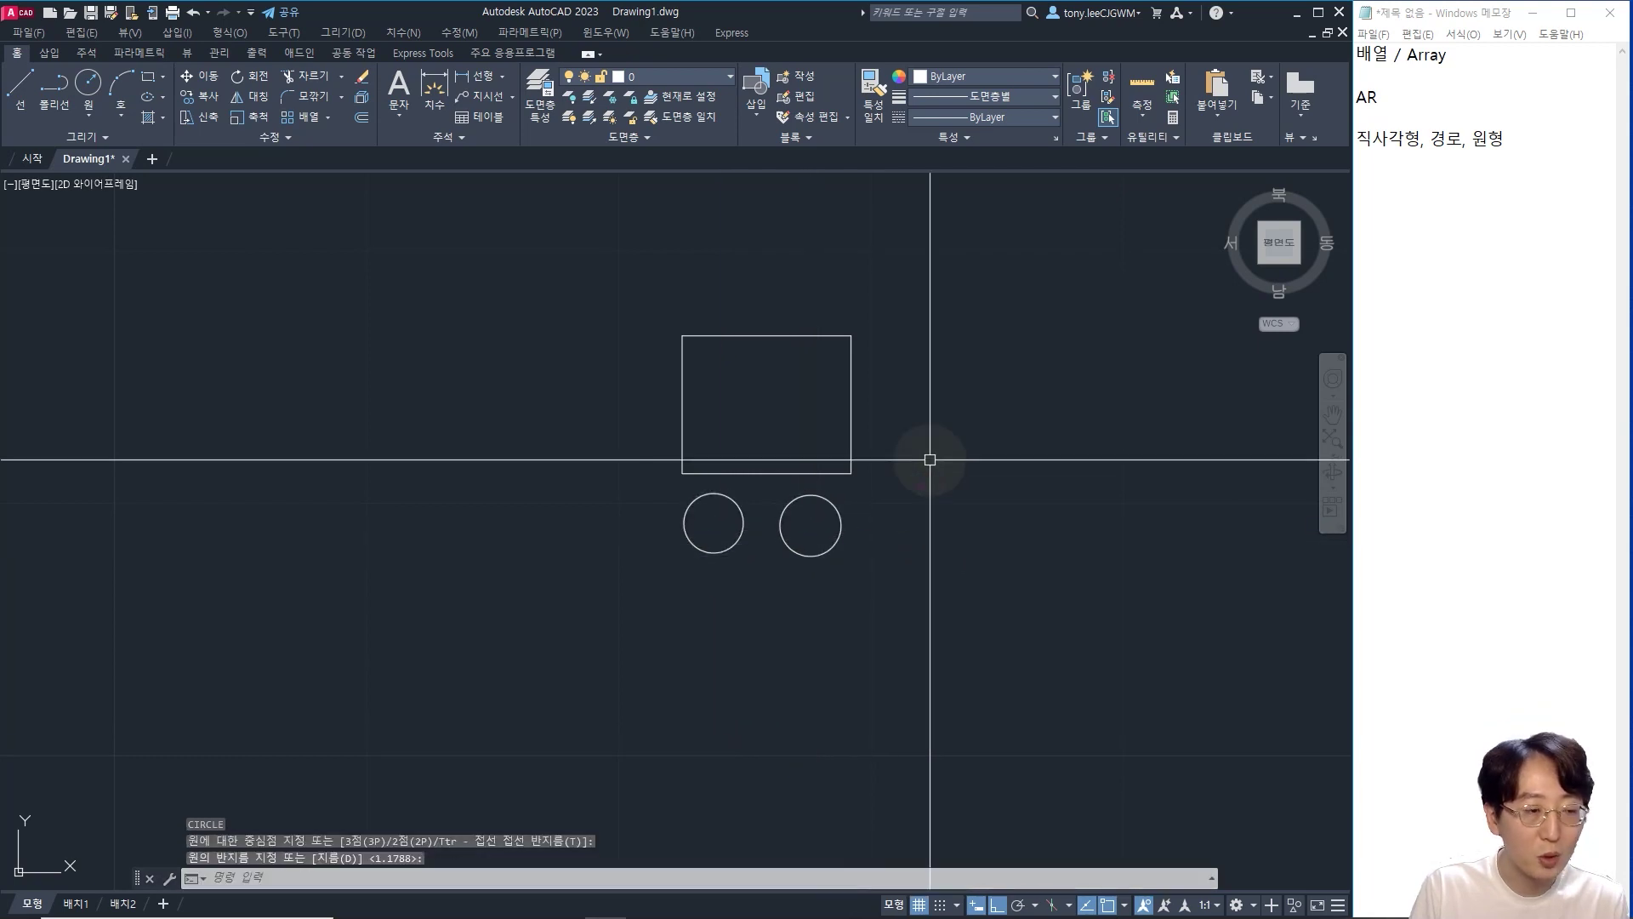
- Create a rectangular array from the rectangle and both circles below it
{"action": "scroll", "coordinate": [834, 550], "scroll_direction": "down", "scroll_amount": 5}
{"action": "middle_click_drag", "start_coordinate": [879, 521], "coordinate": [970, 587]}
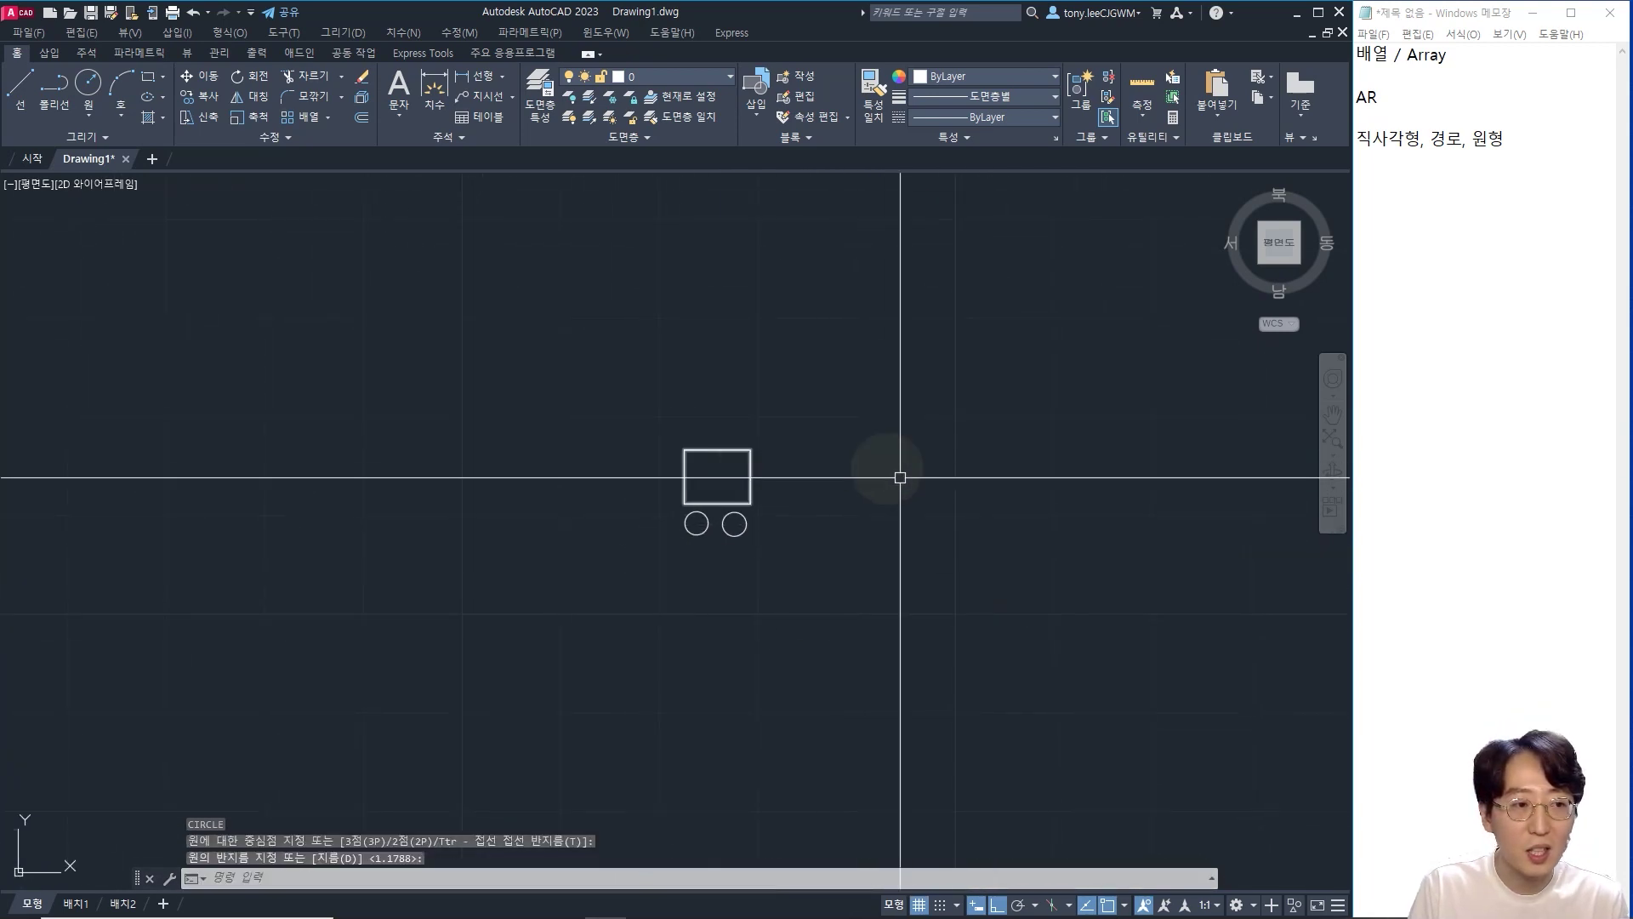
{"action": "scroll", "coordinate": [911, 484], "scroll_direction": "down", "scroll_amount": 4}
{"action": "middle_click_drag", "start_coordinate": [923, 492], "coordinate": [762, 558]}
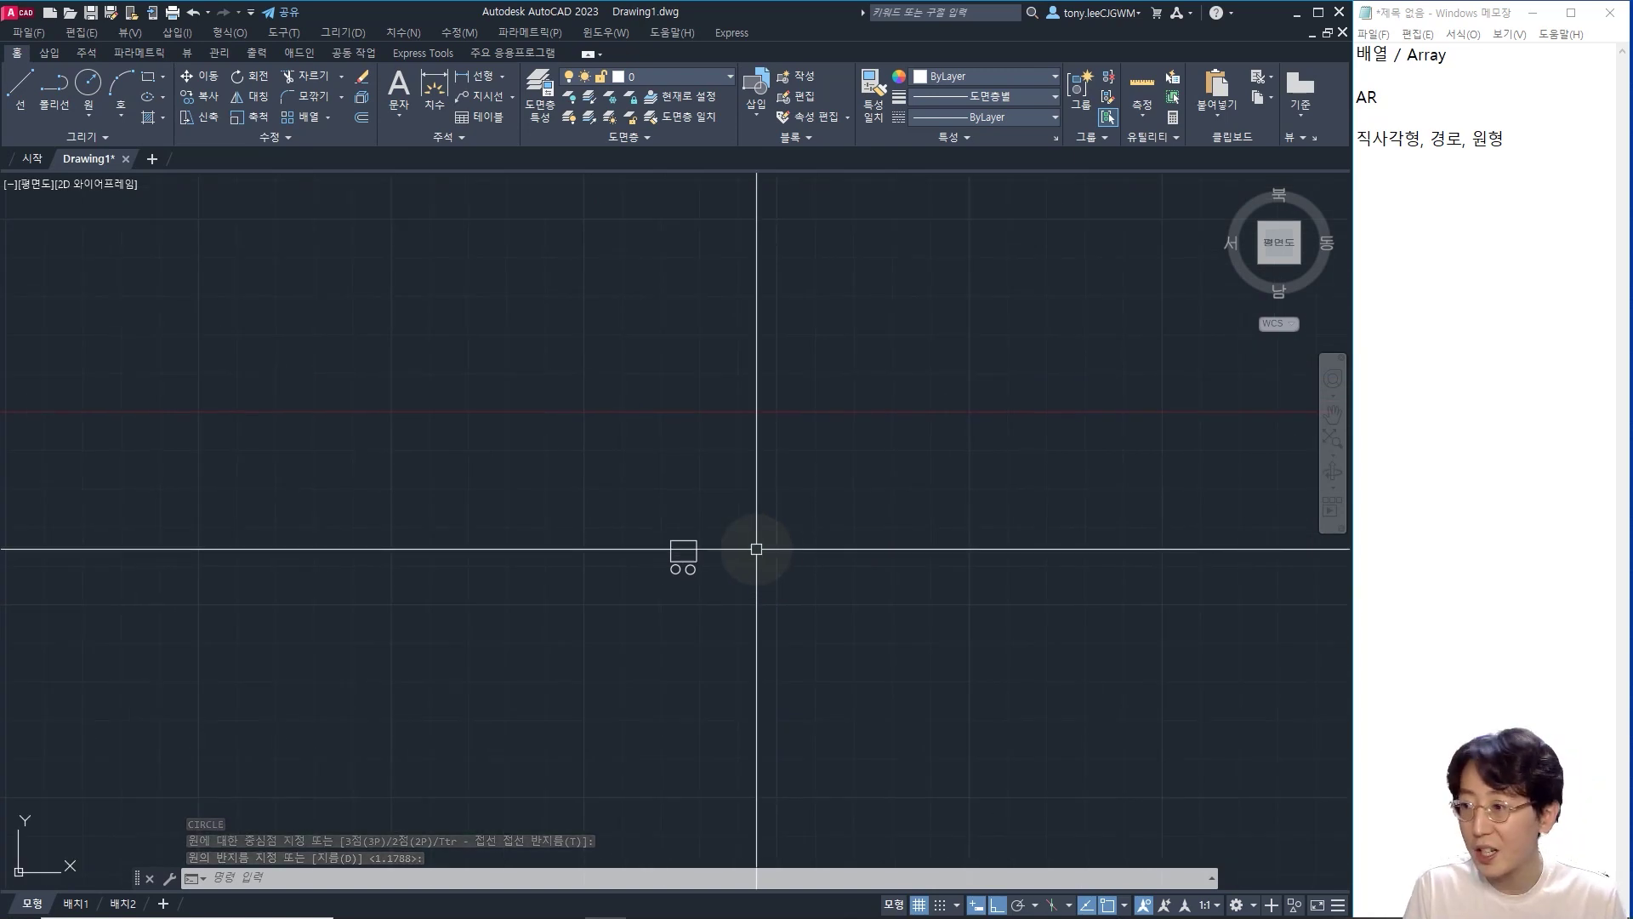
{"action": "type", "text": "ar"}
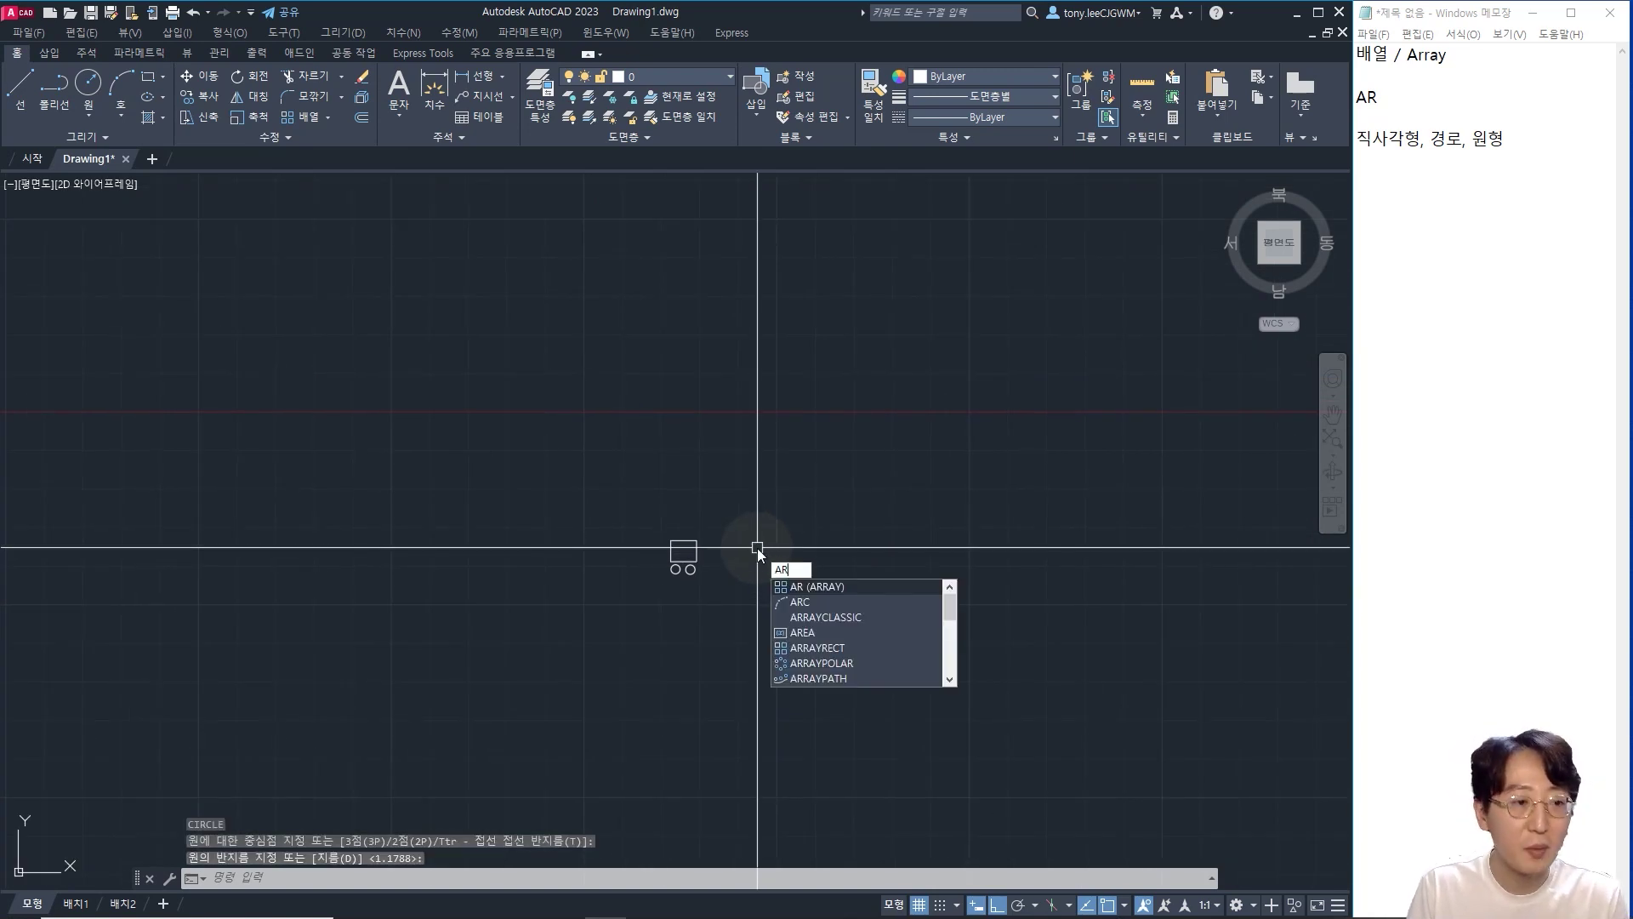
{"action": "key", "text": "Return"}
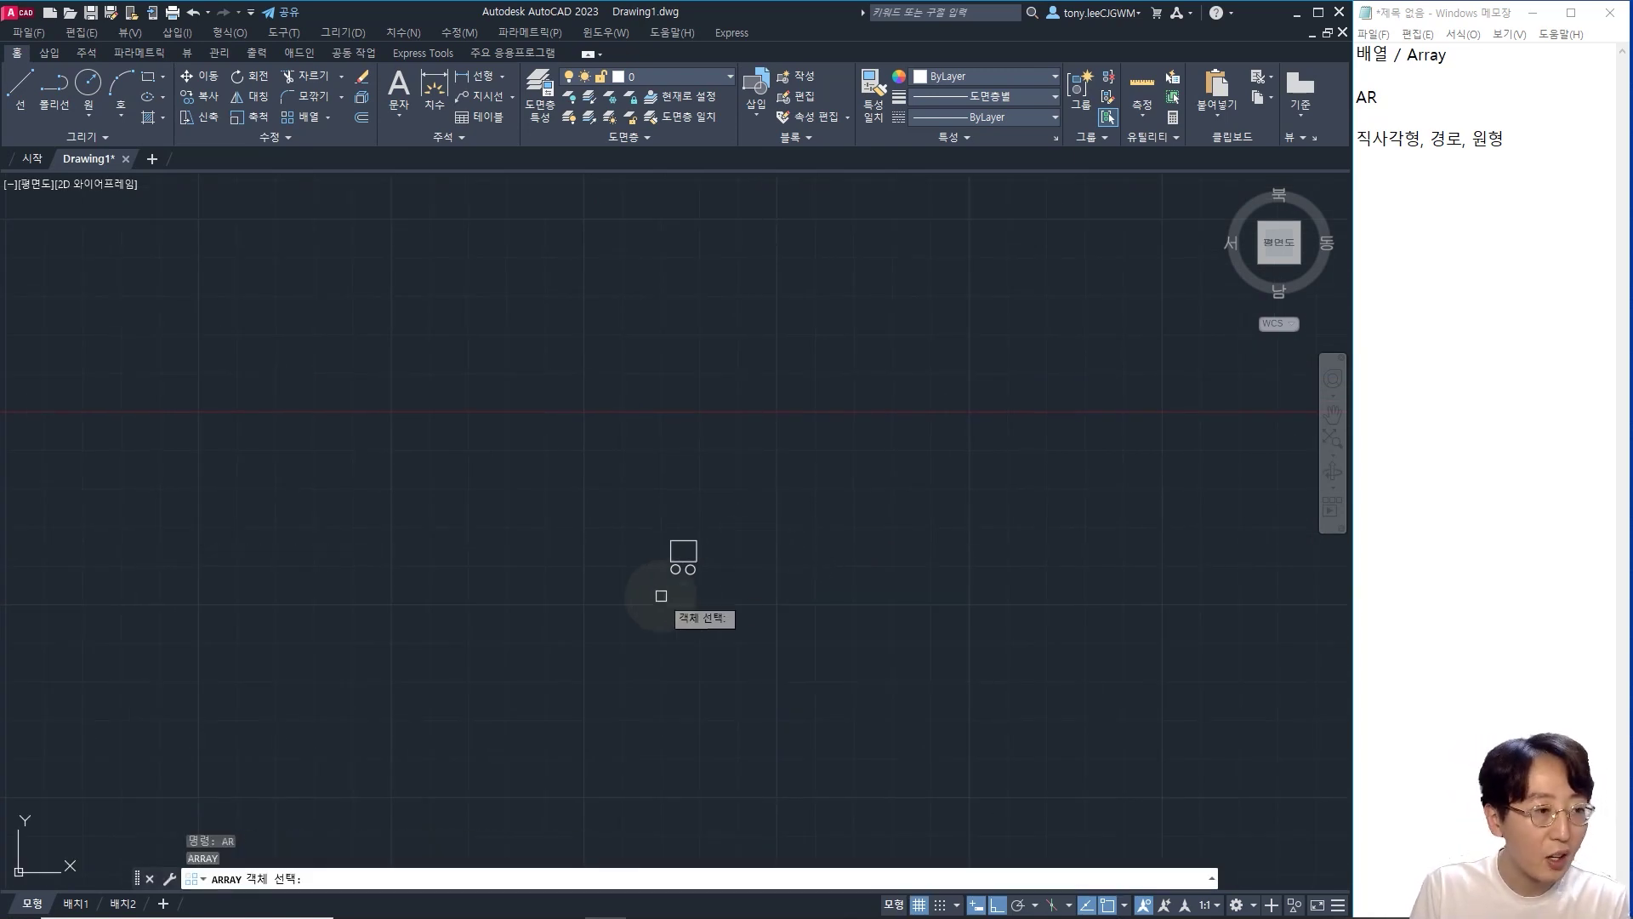
{"action": "scroll", "coordinate": [681, 586], "scroll_direction": "up", "scroll_amount": 2}
{"action": "left_click", "coordinate": [829, 435]}
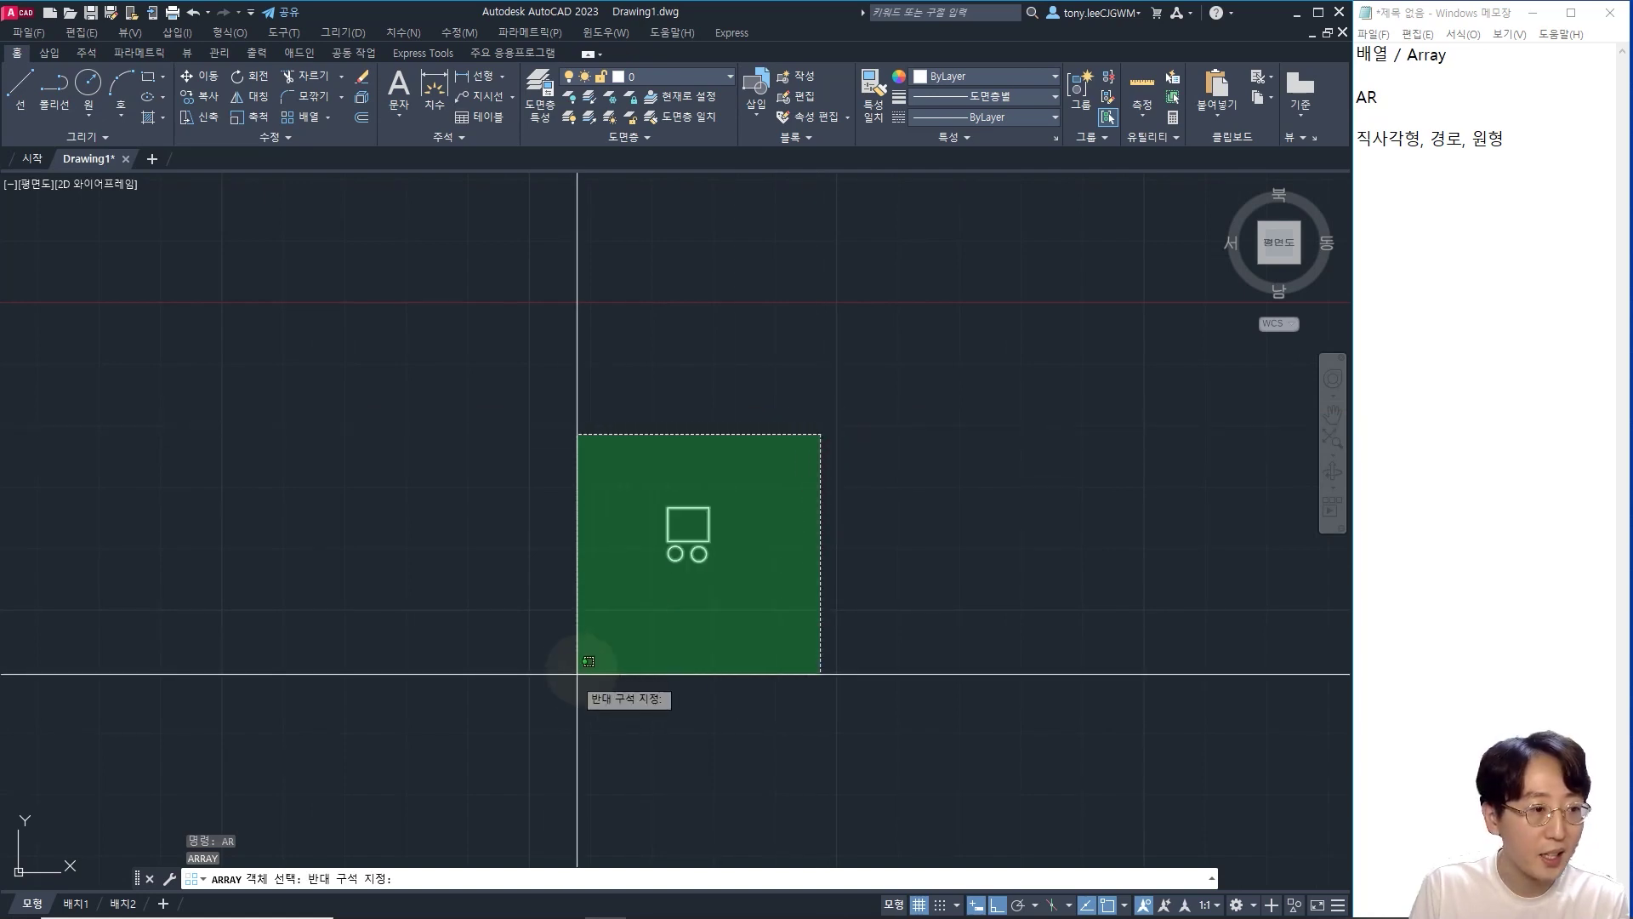
{"action": "left_click", "coordinate": [538, 709]}
{"action": "key", "text": "Return"}
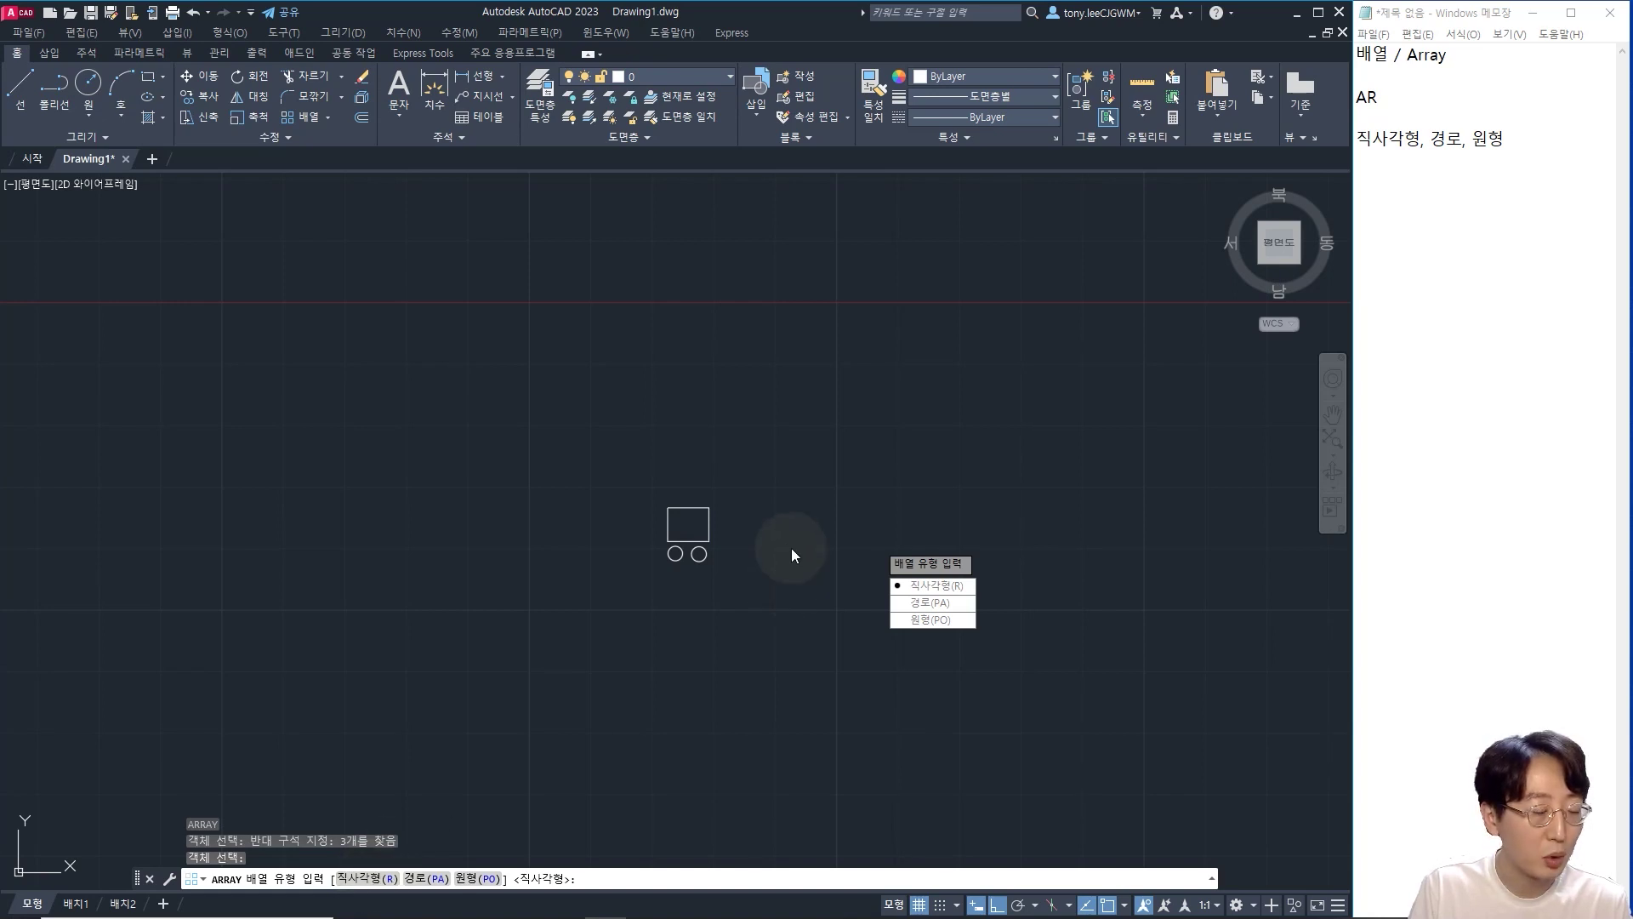
{"action": "type", "text": "r"}
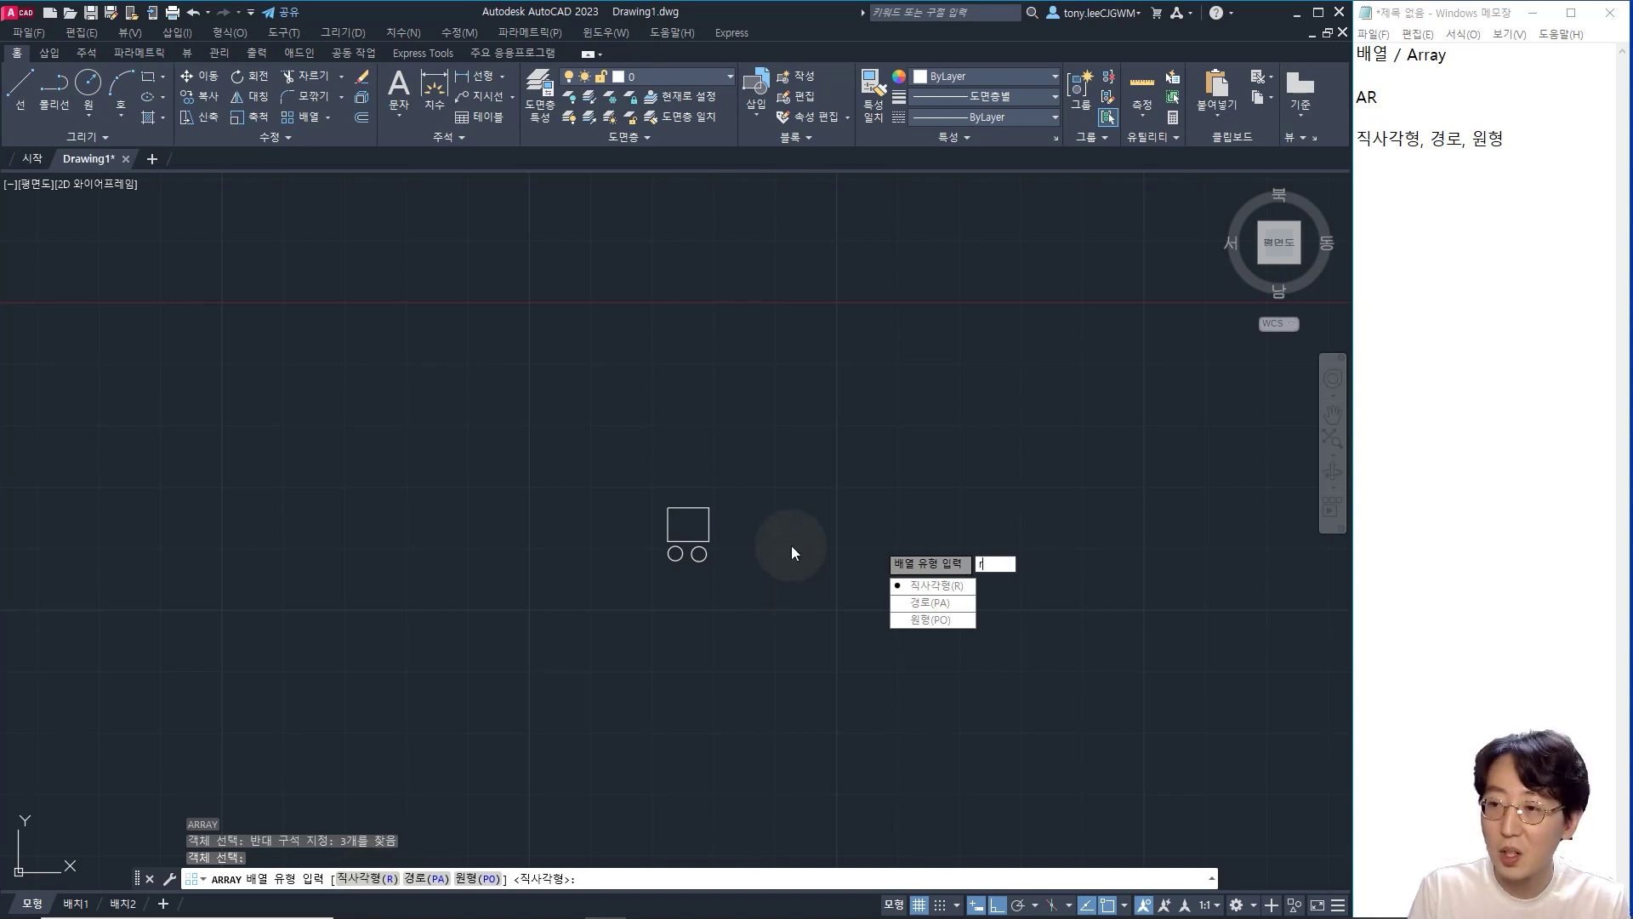
{"action": "key", "text": "Return"}
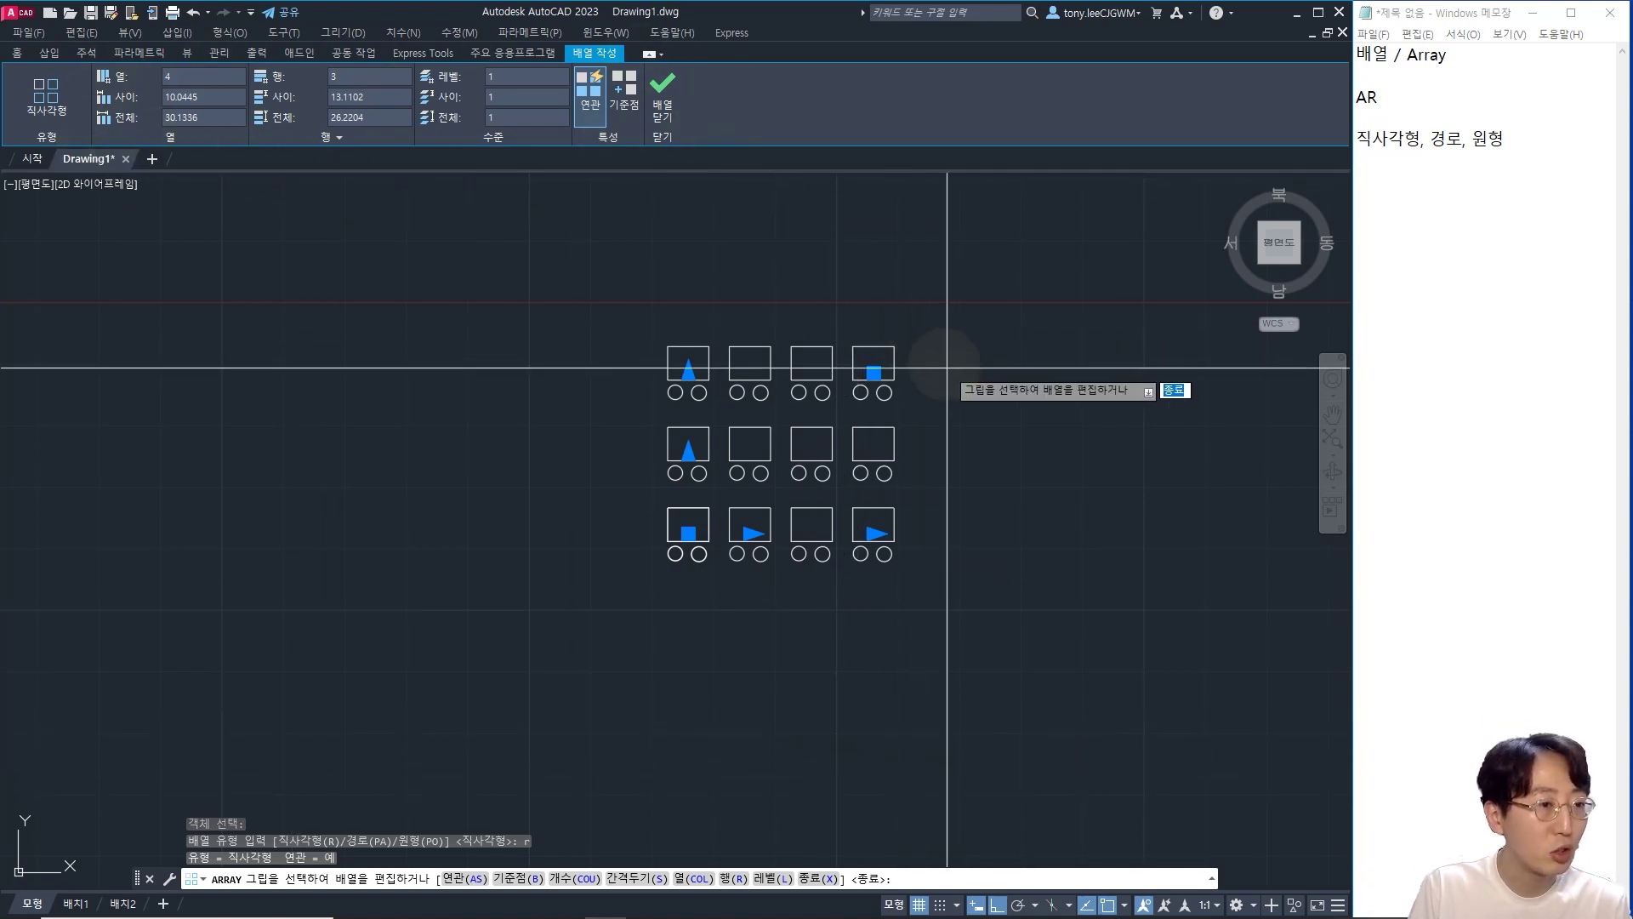
- Set the array to 5 columns and 4 rows
{"action": "left_click", "coordinate": [197, 78]}
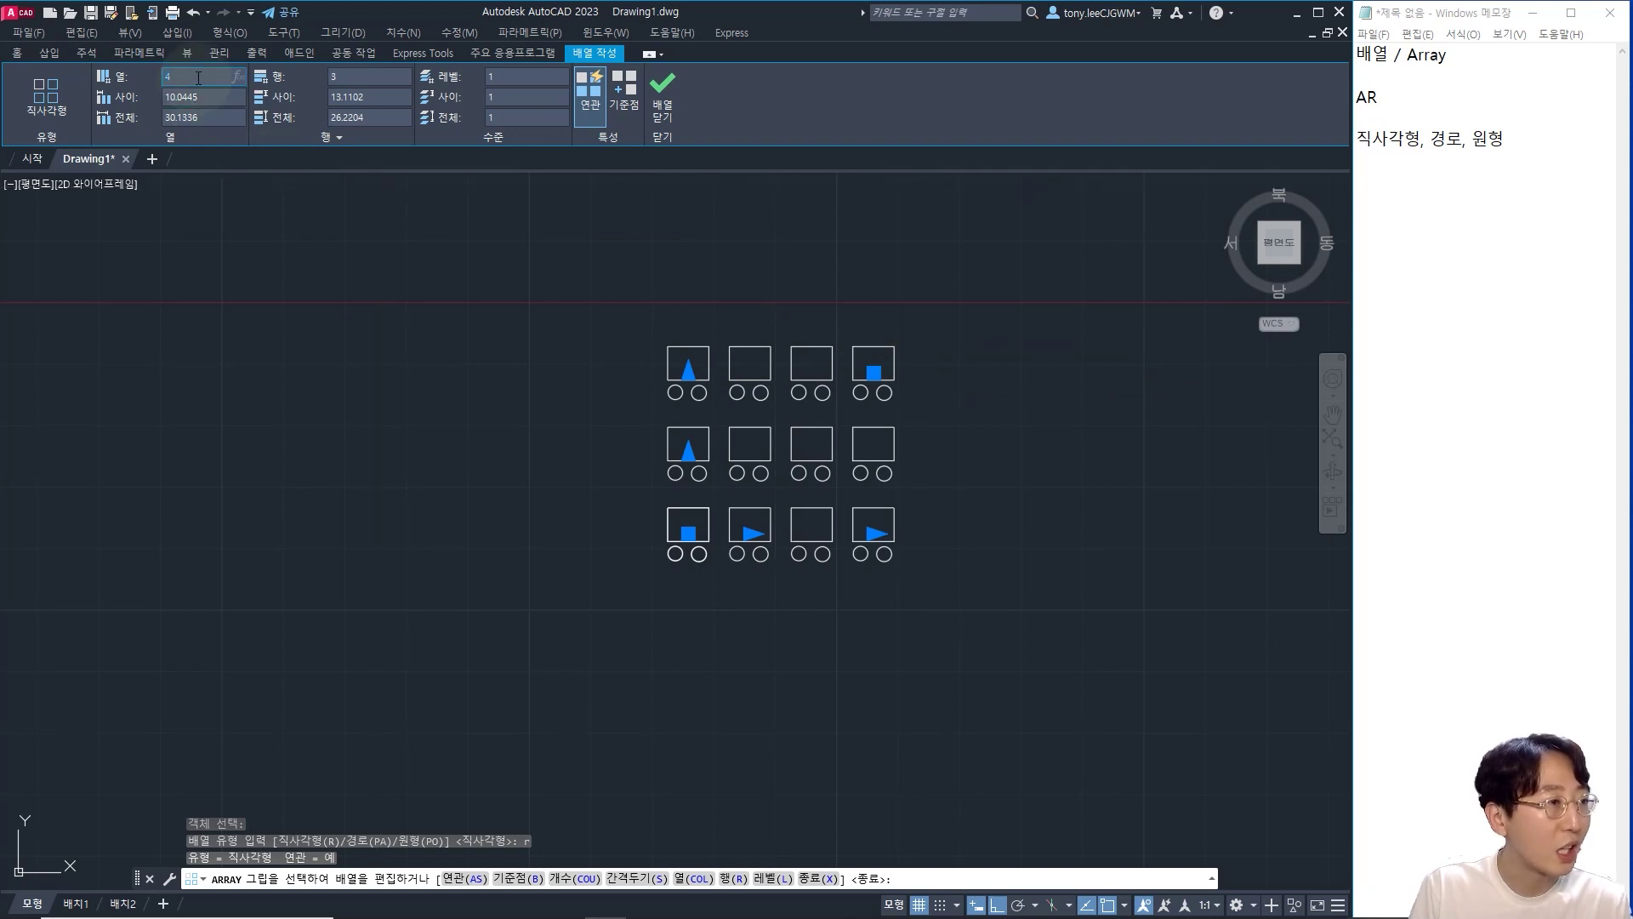
{"action": "scroll", "coordinate": [795, 290], "scroll_direction": "up", "scroll_amount": 2}
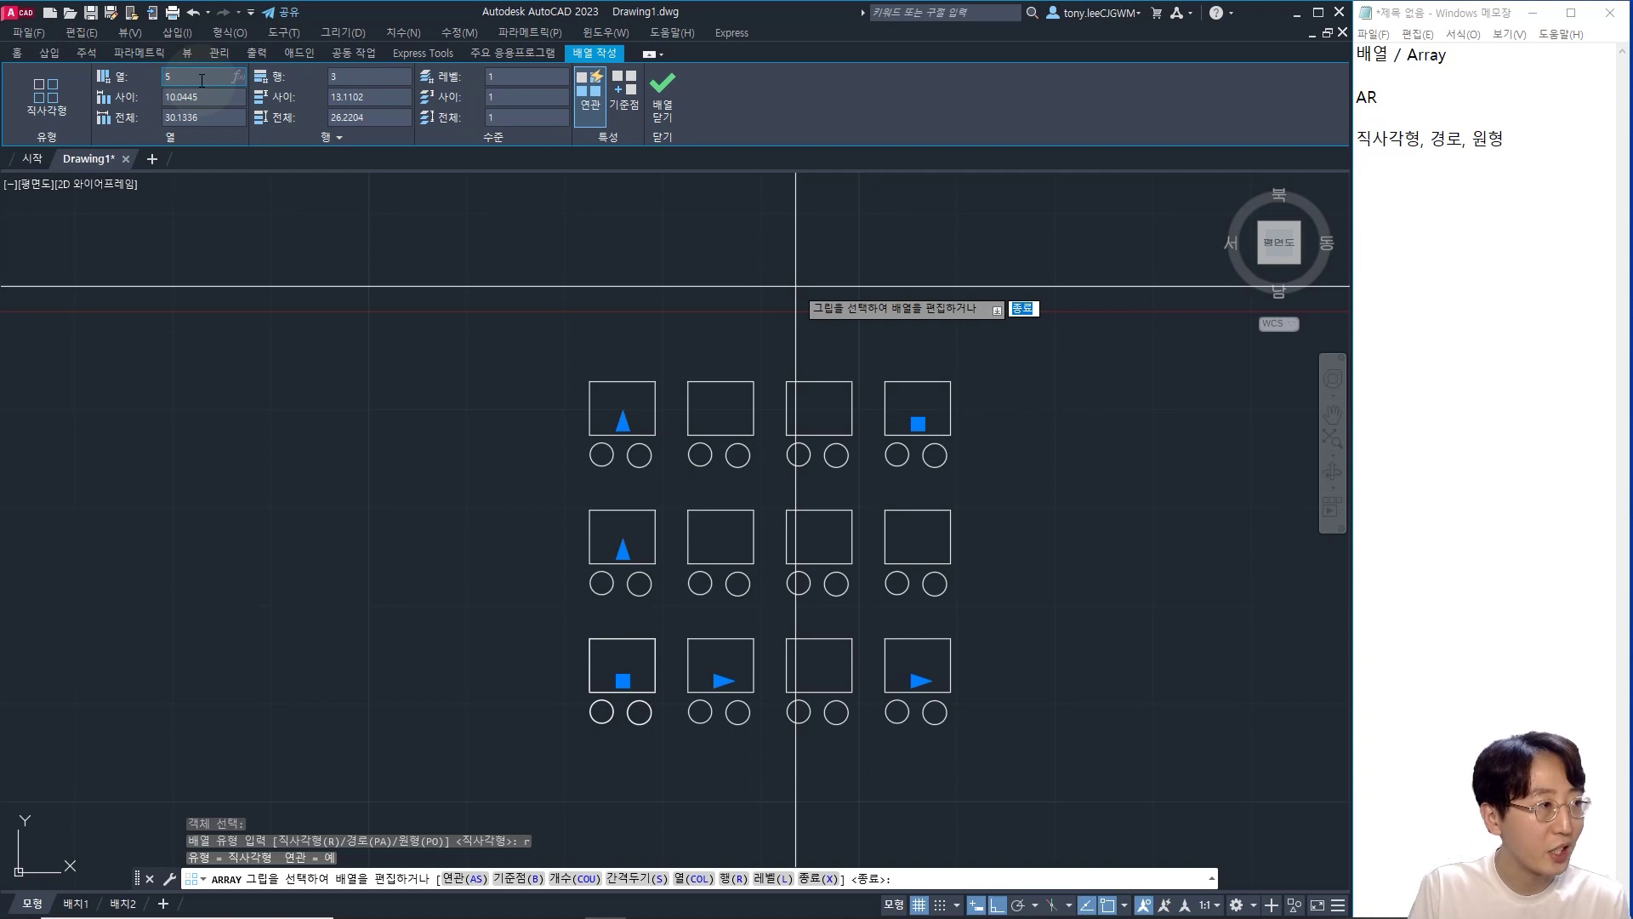
{"action": "key", "text": "Return"}
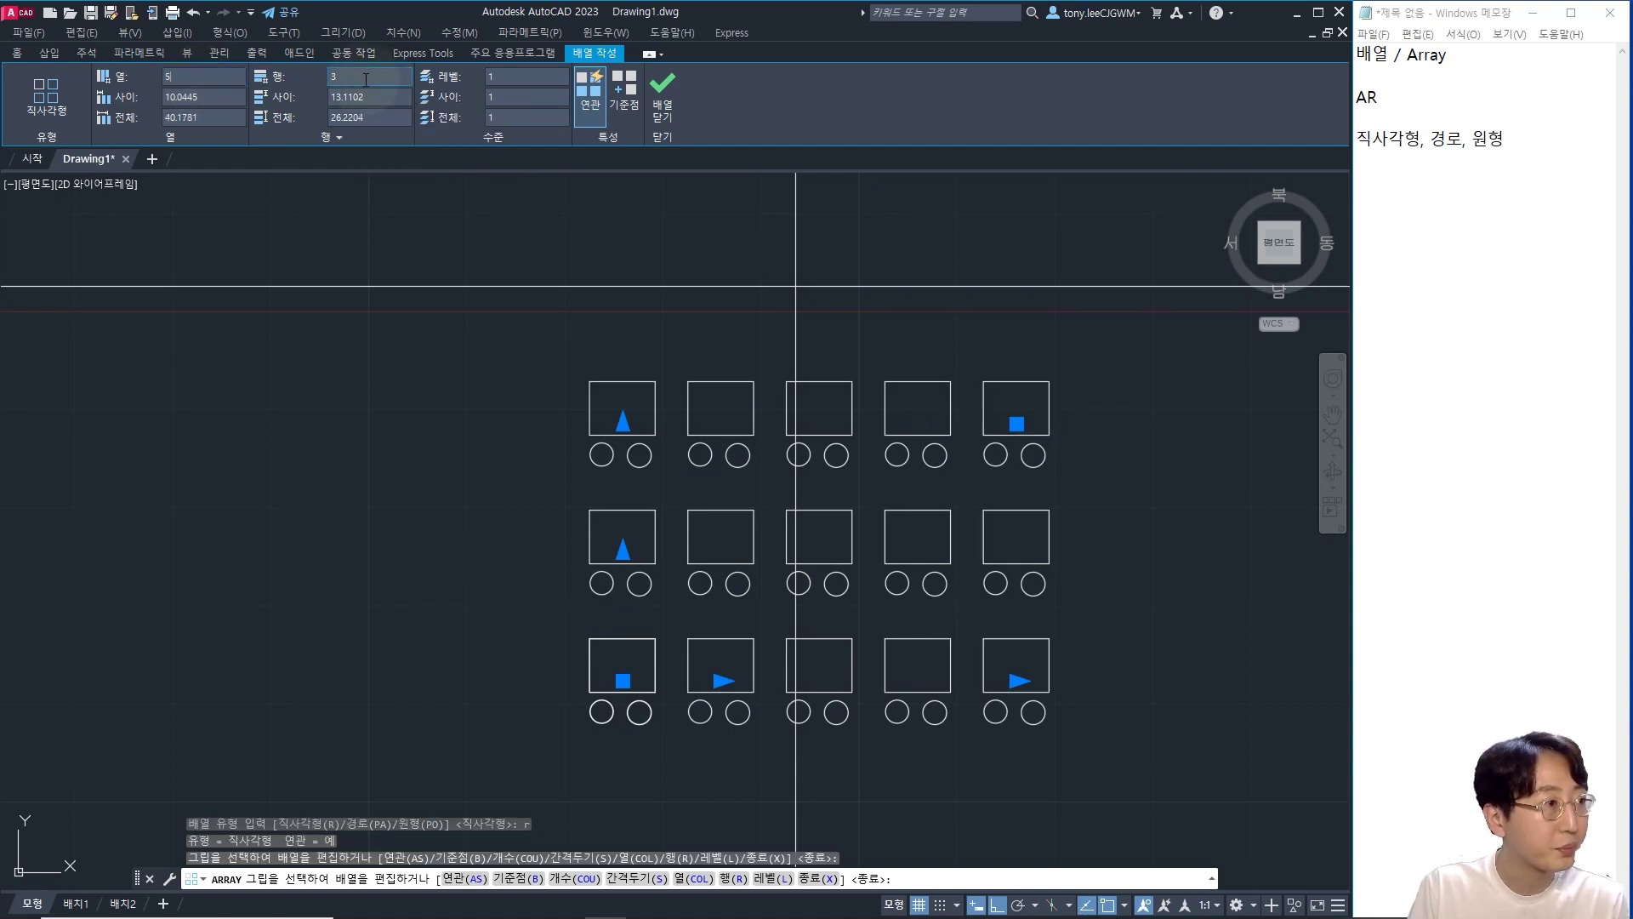
{"action": "left_click", "coordinate": [365, 78]}
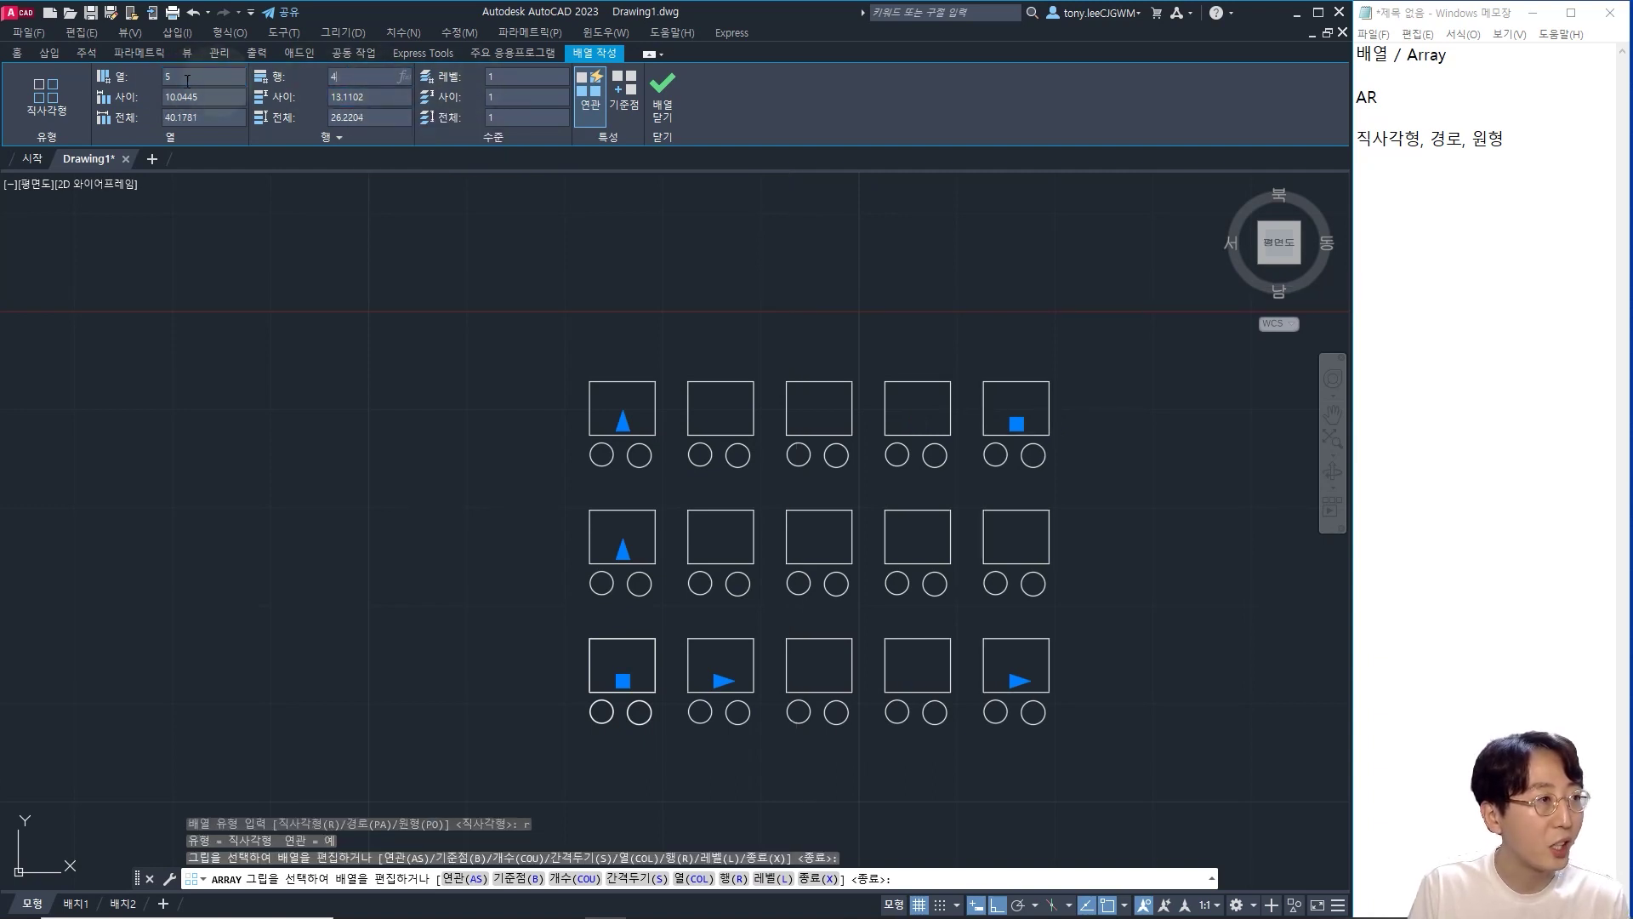
{"action": "key", "text": "Return"}
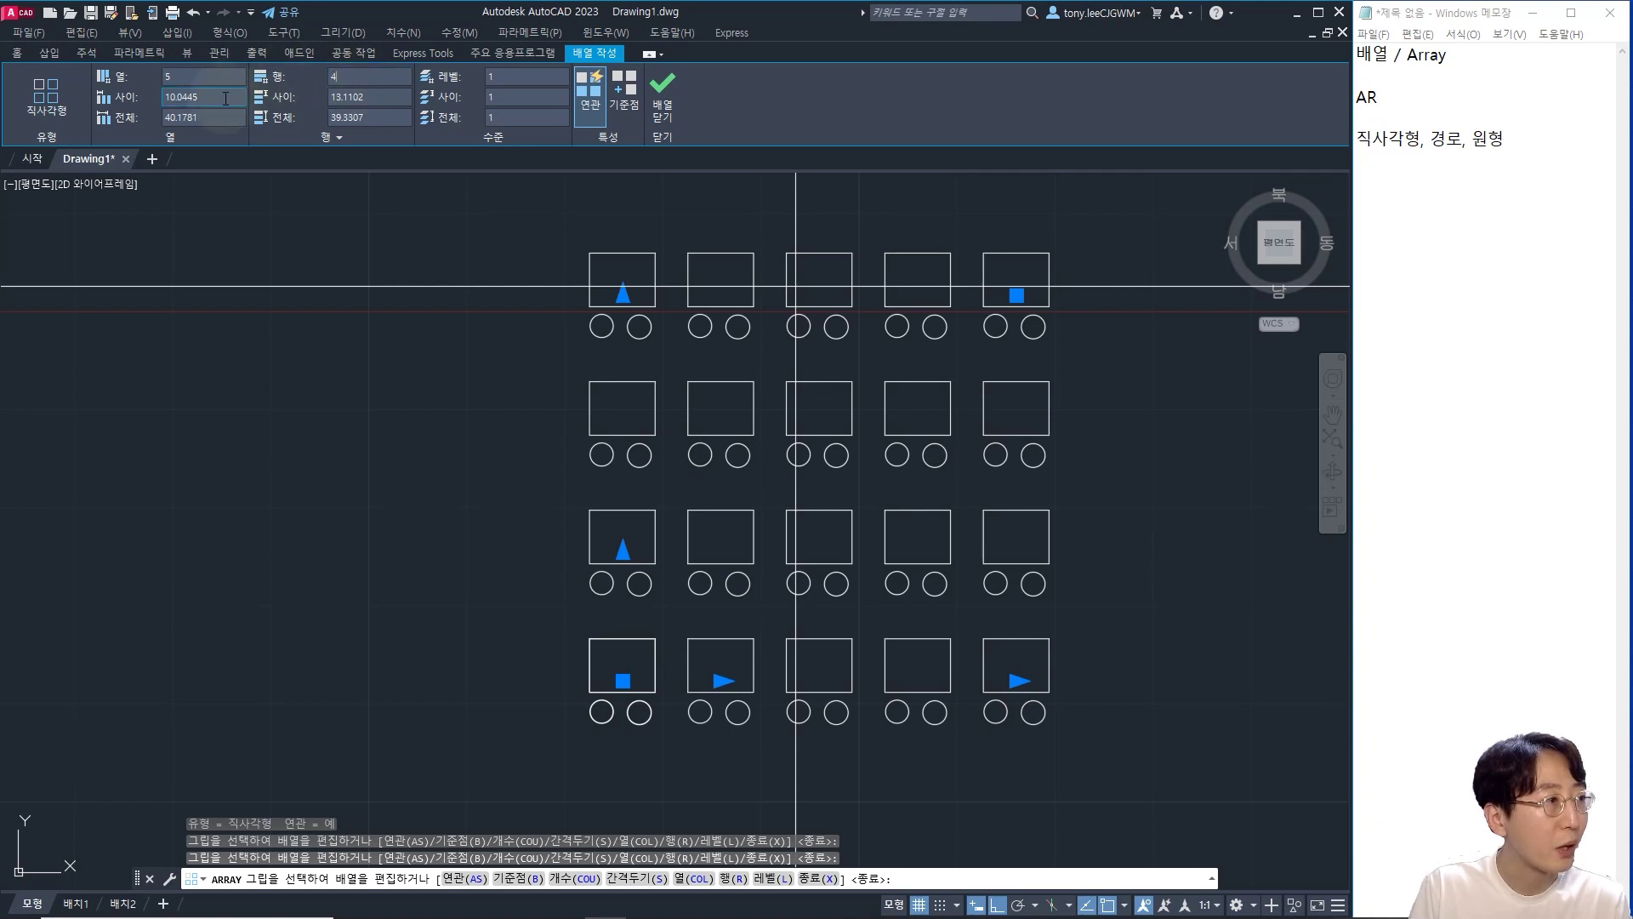
- Set the spacing between the array's columns to 10
{"action": "left_click", "coordinate": [220, 99]}
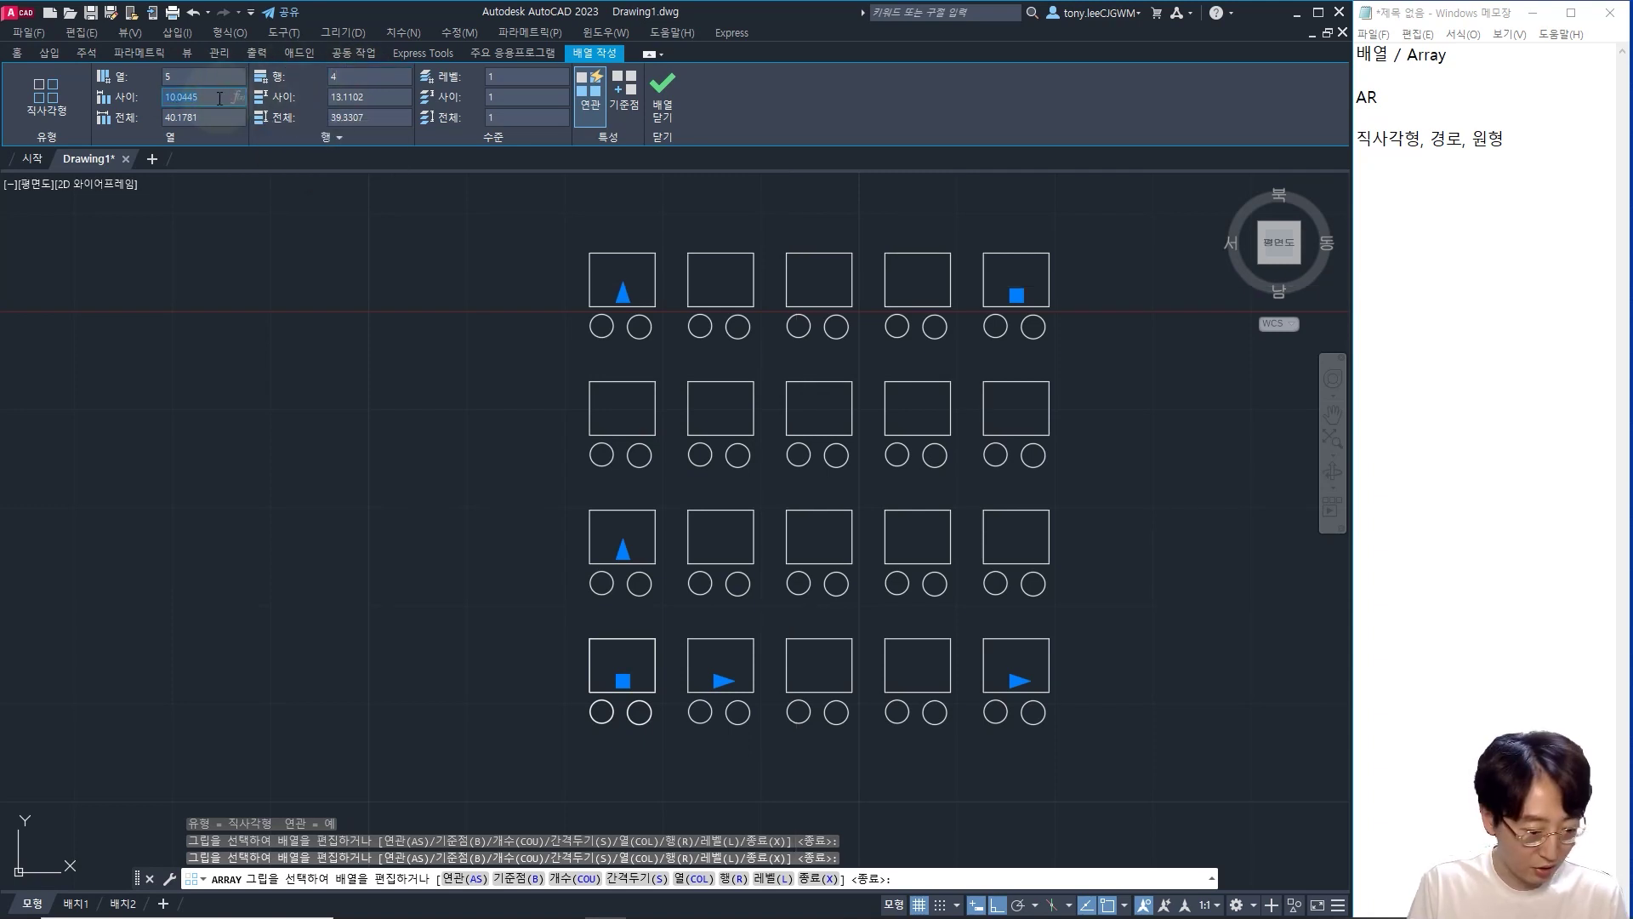
{"action": "type", "text": "10"}
{"action": "key", "text": "Return"}
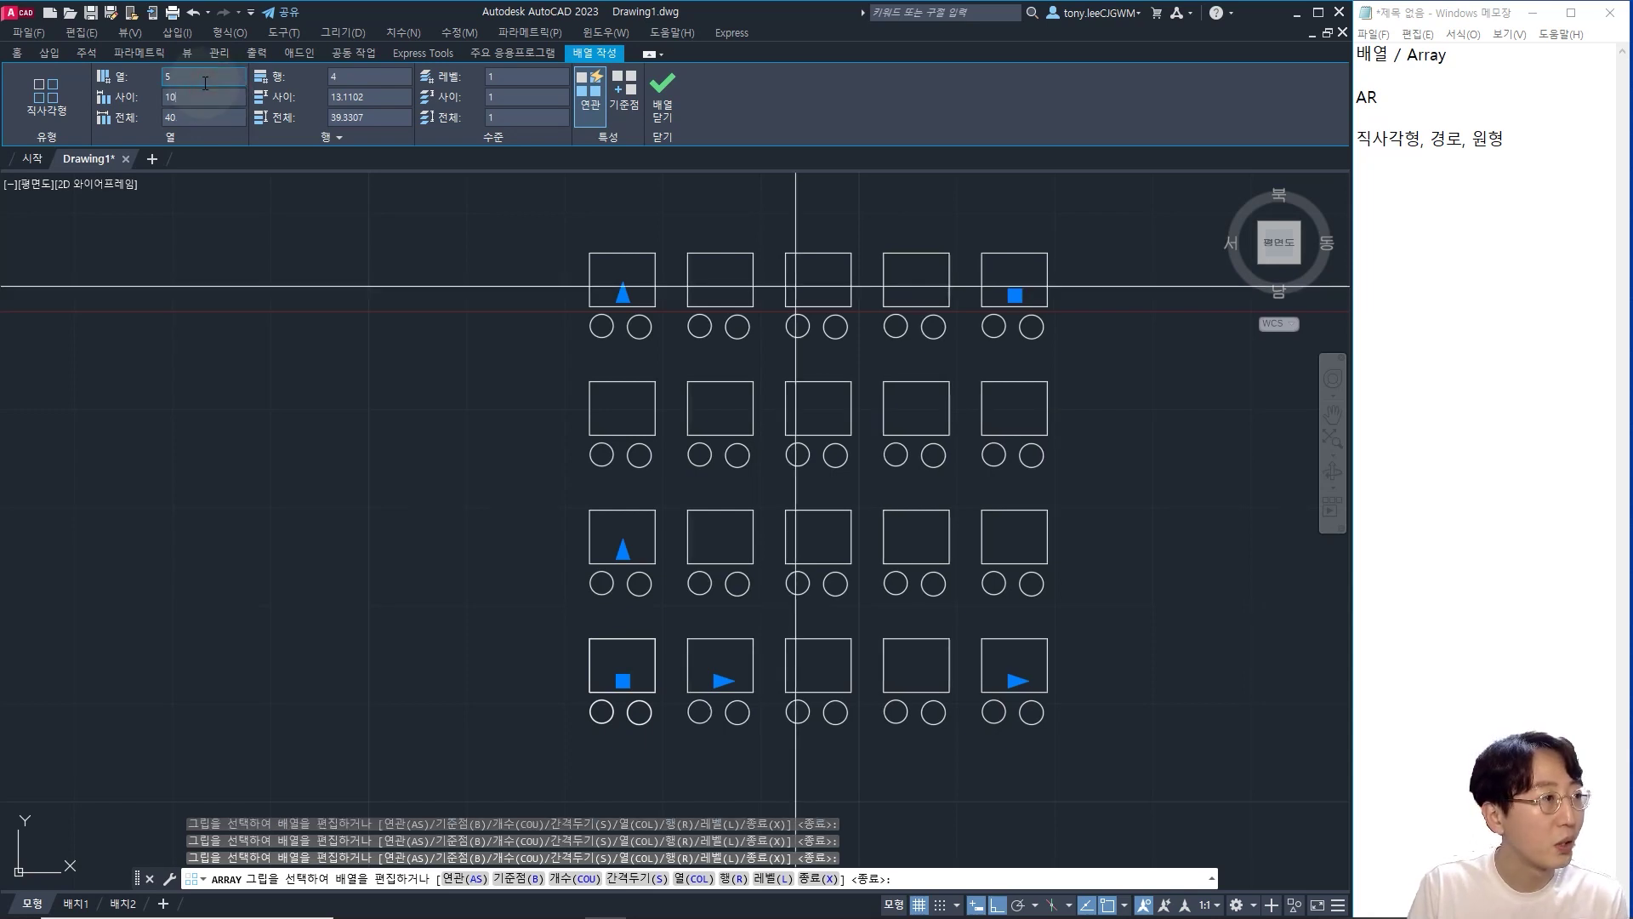
{"action": "left_click", "coordinate": [191, 115]}
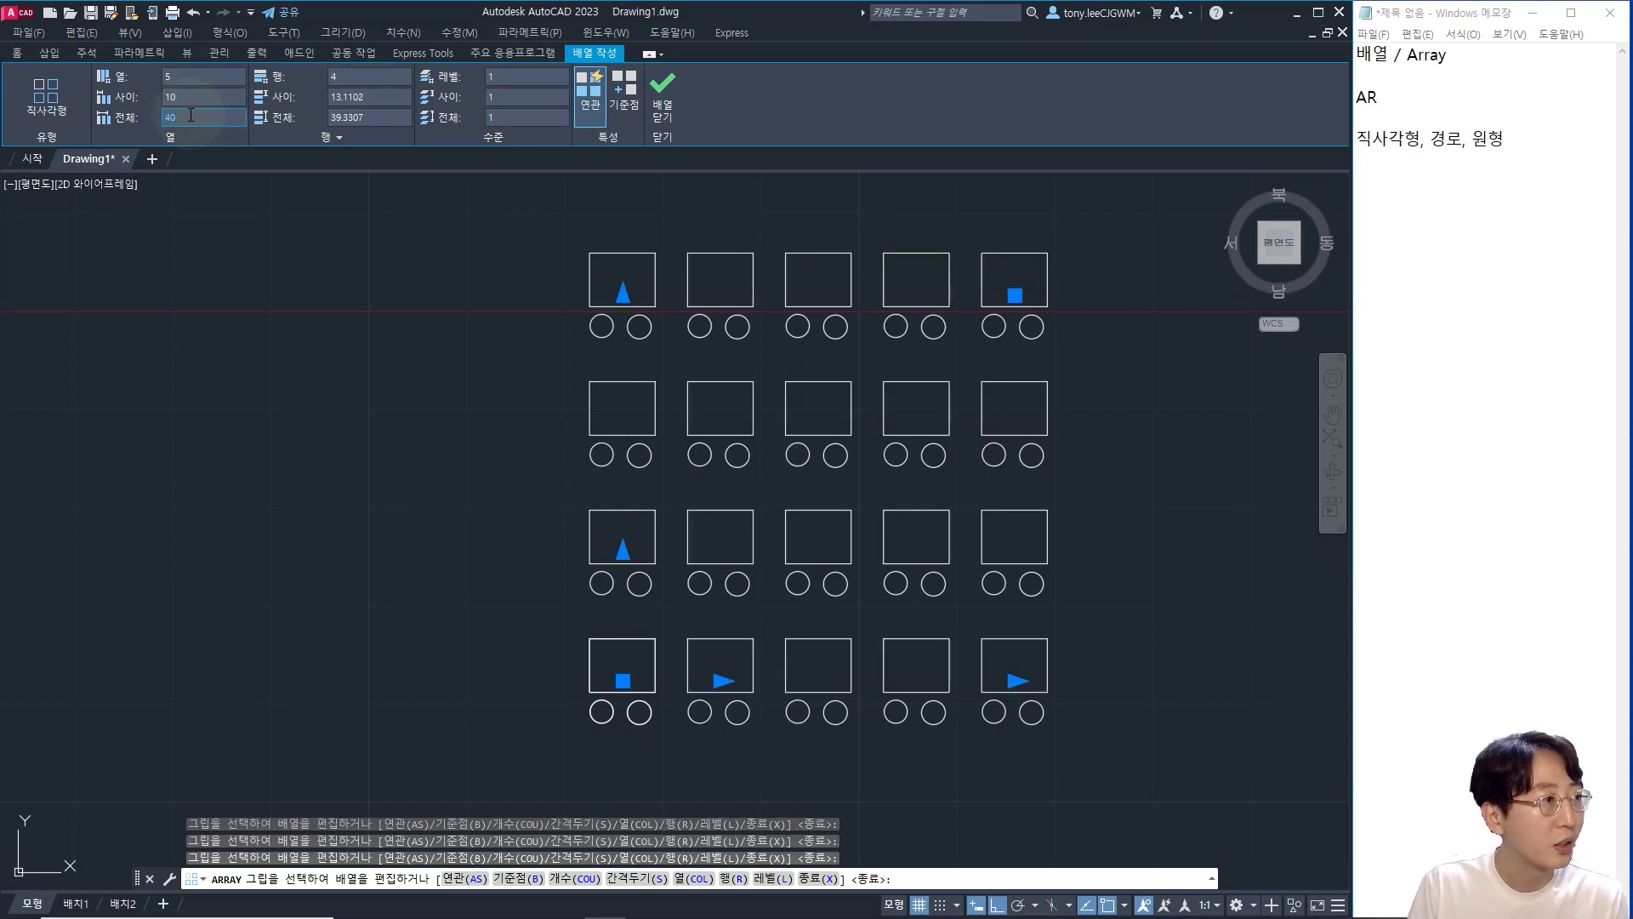
- Set the total distance across the array's rows to 50
{"action": "left_click", "coordinate": [367, 115]}
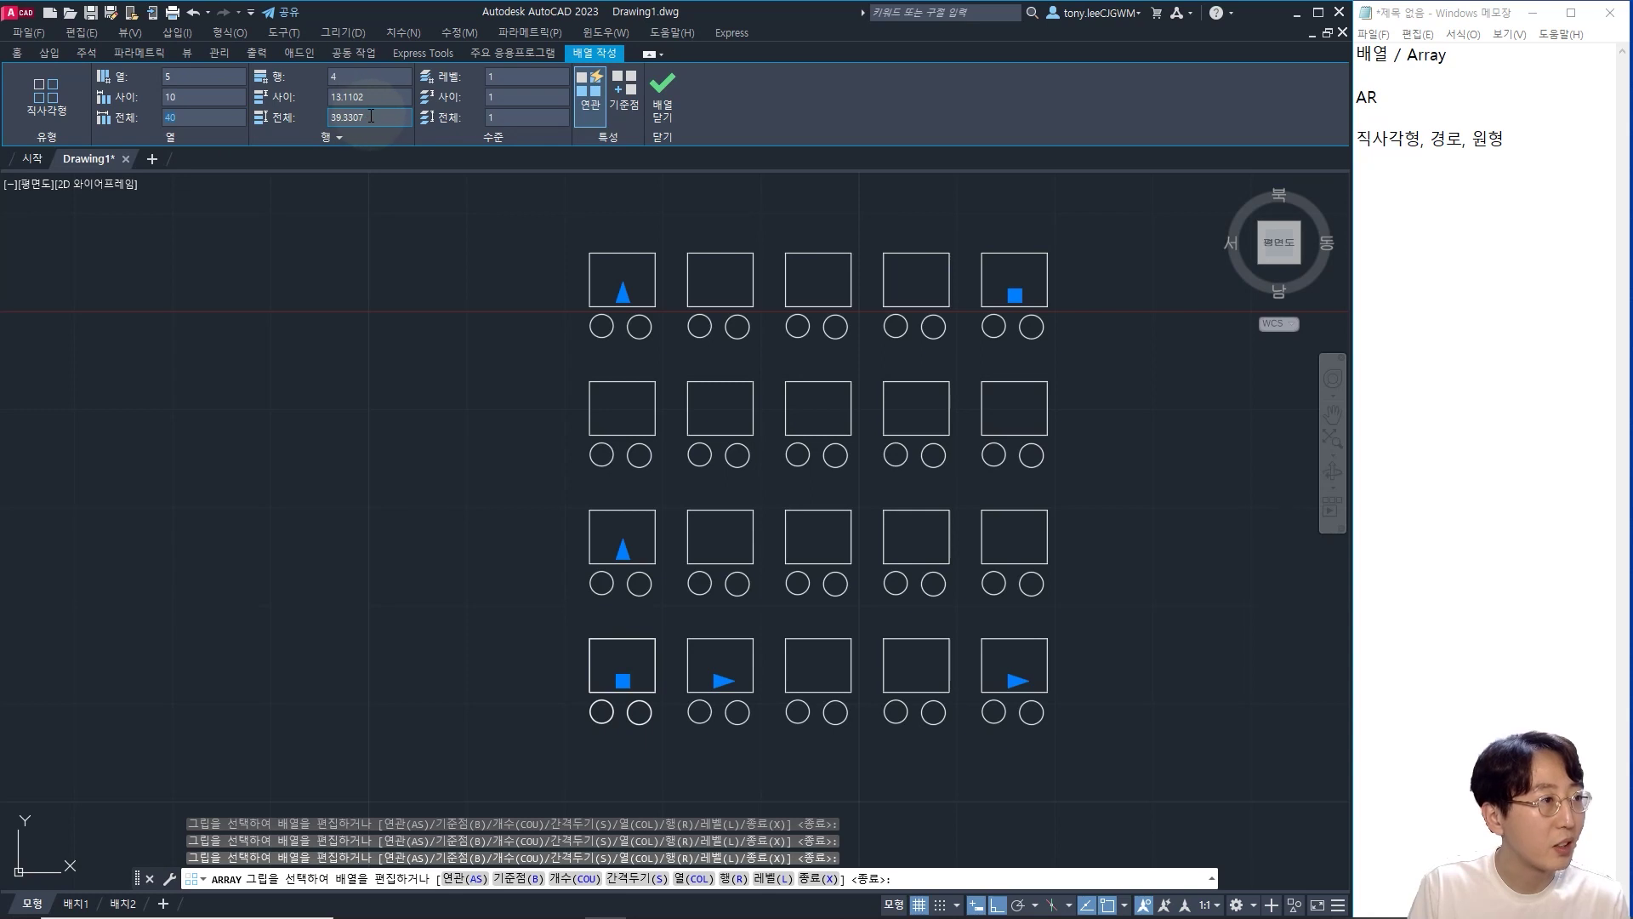
{"action": "left_click", "coordinate": [360, 117]}
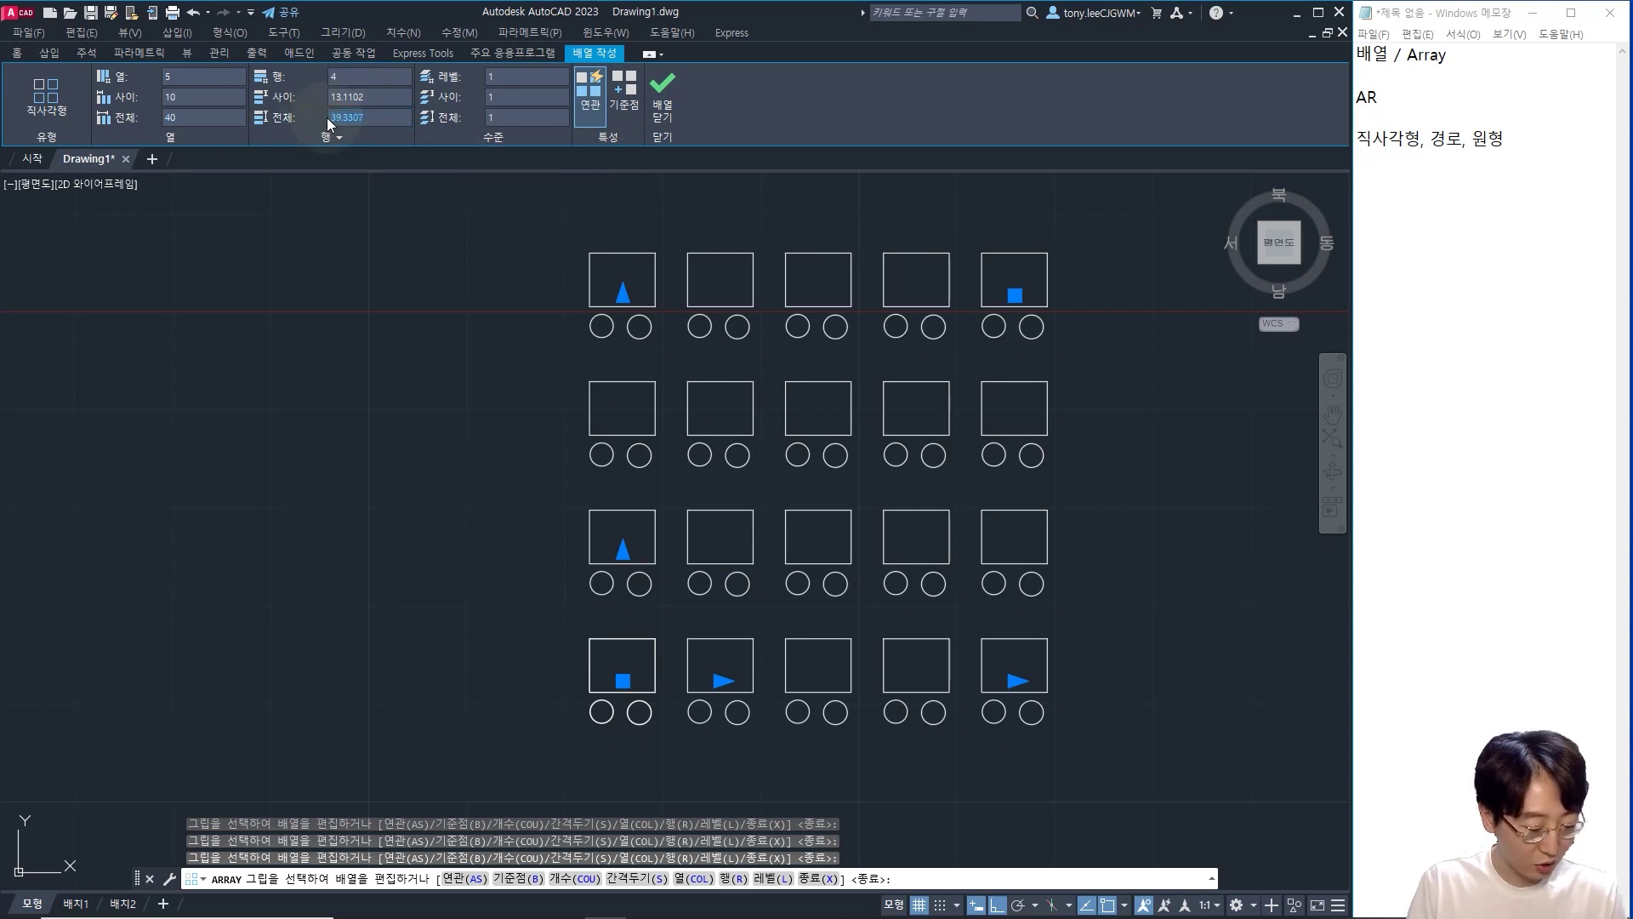
{"action": "type", "text": "50"}
{"action": "key", "text": "Return"}
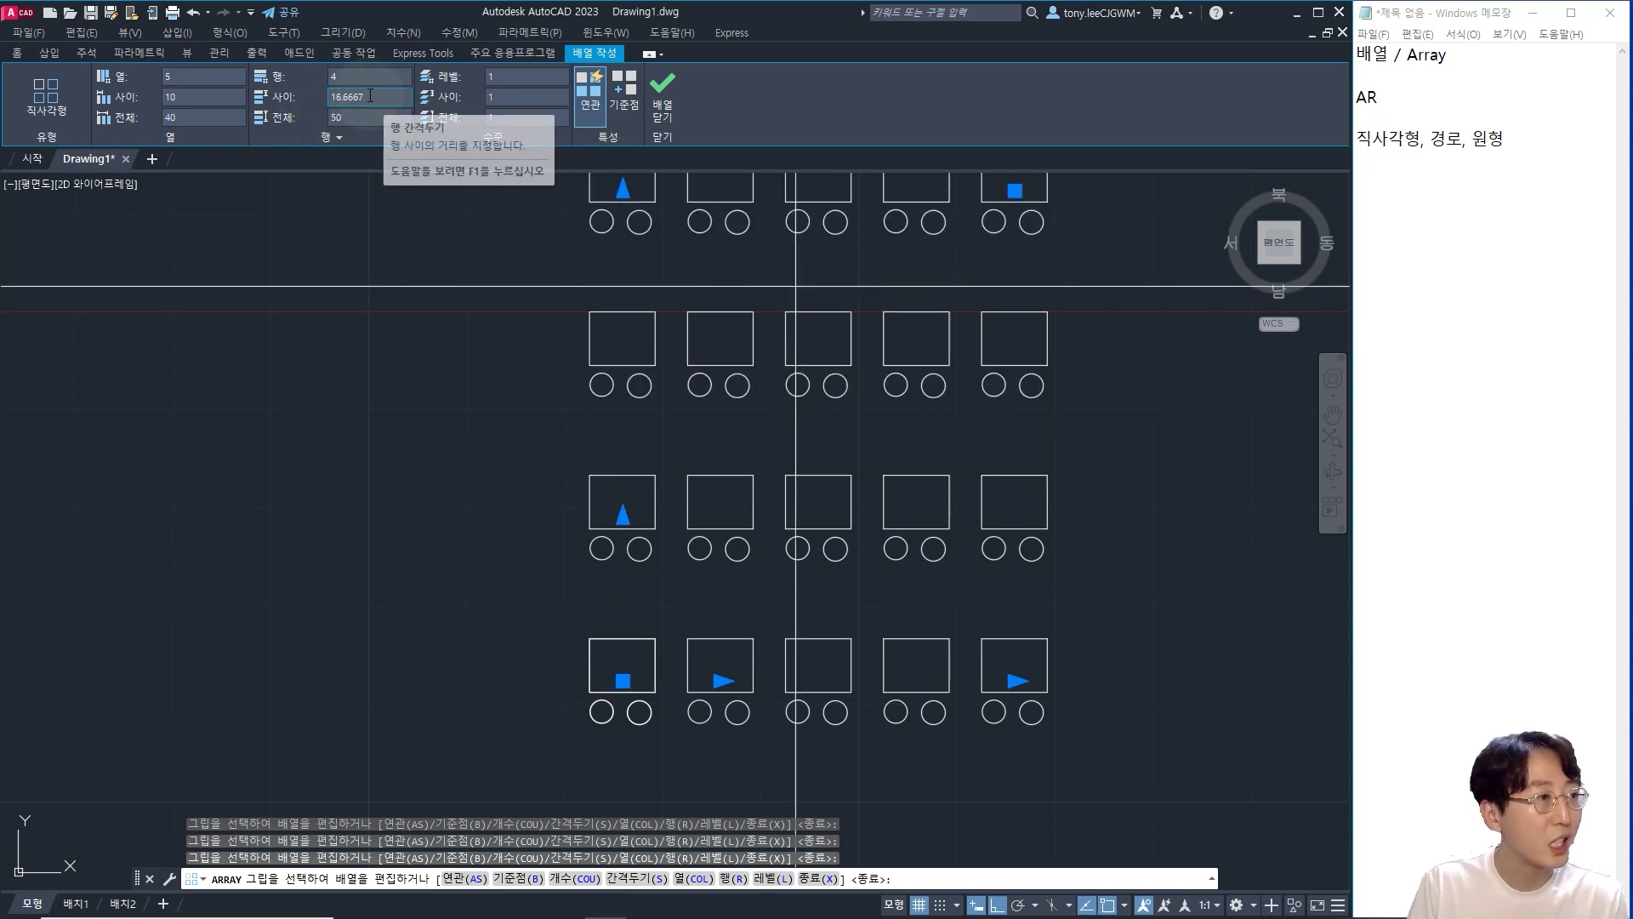
{"action": "scroll", "coordinate": [758, 508], "scroll_direction": "down", "scroll_amount": 3}
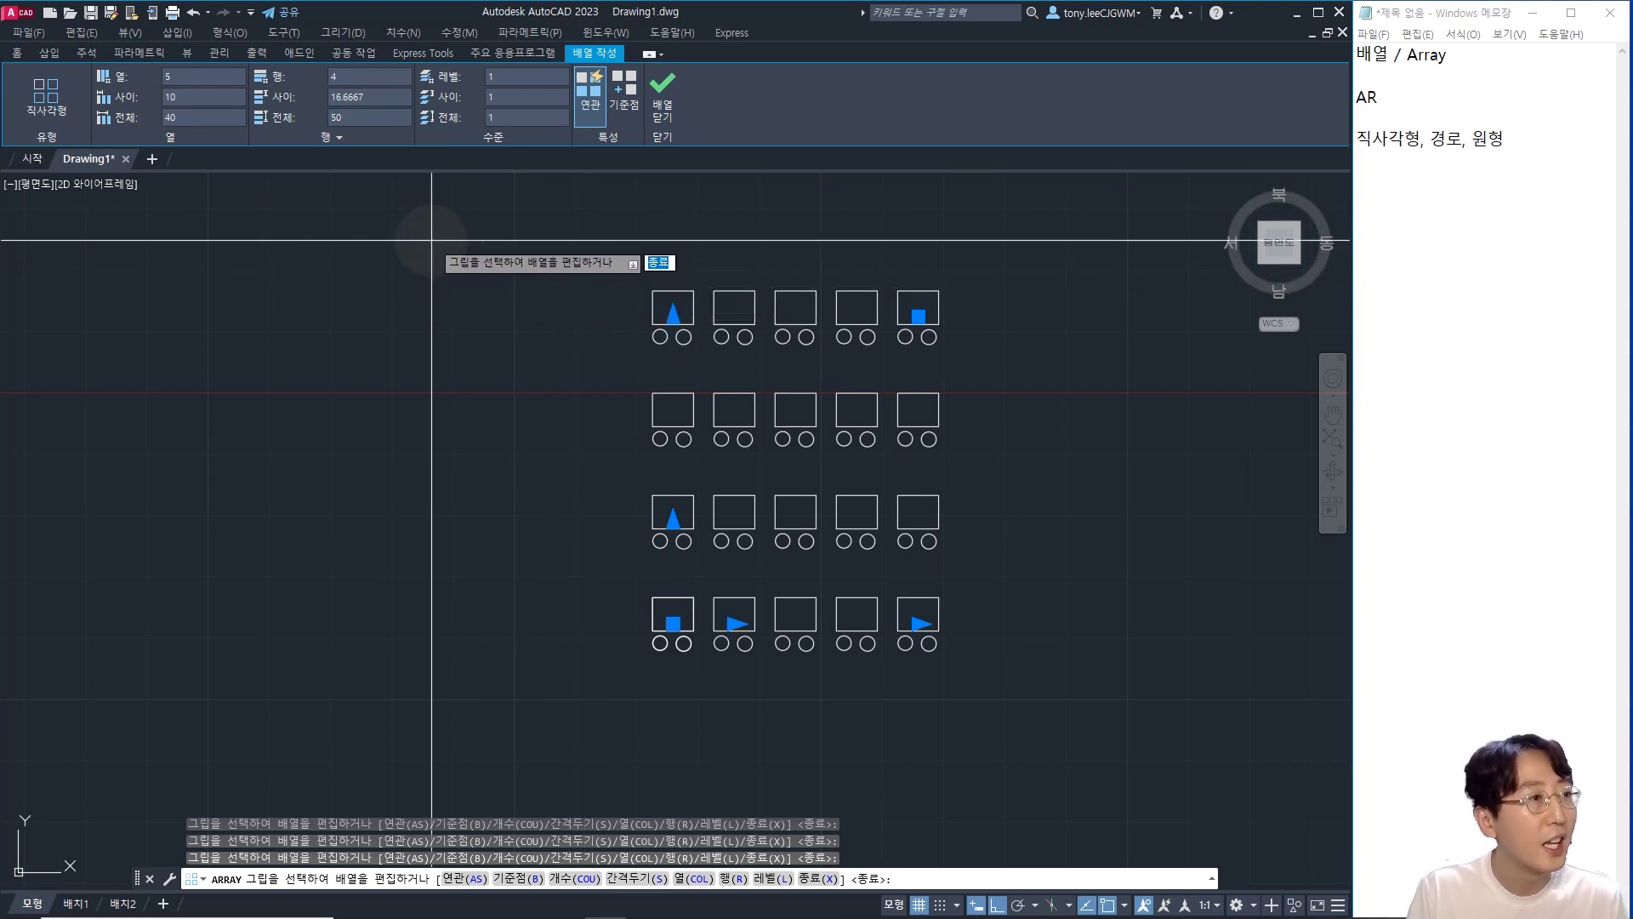
{"action": "left_click", "coordinate": [337, 138]}
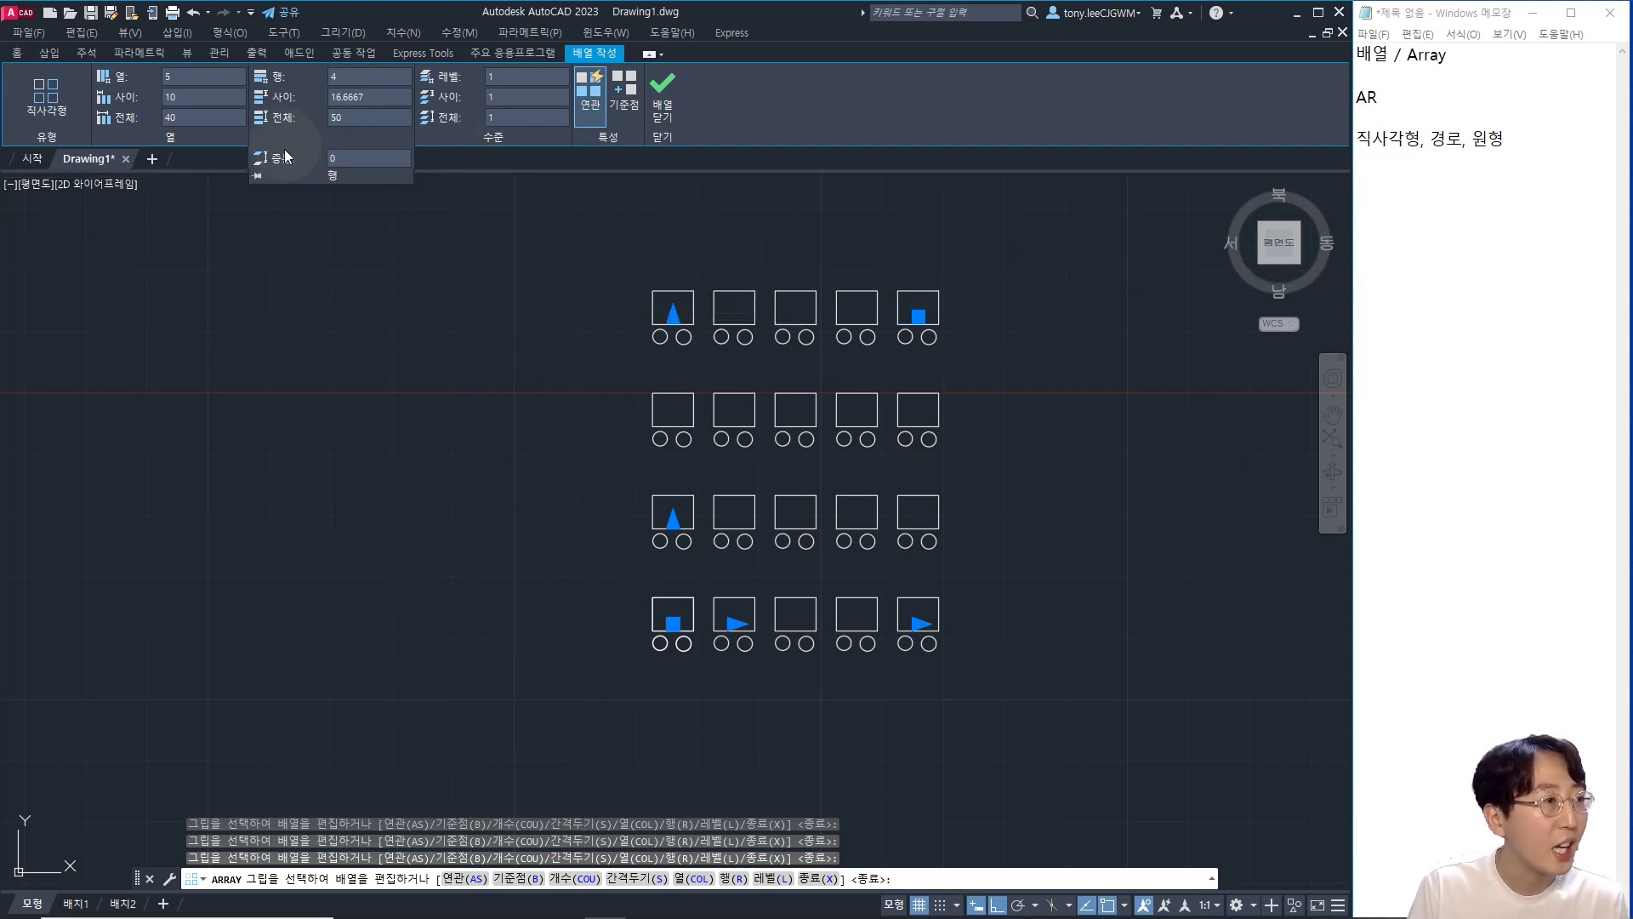
{"action": "left_click", "coordinate": [518, 137]}
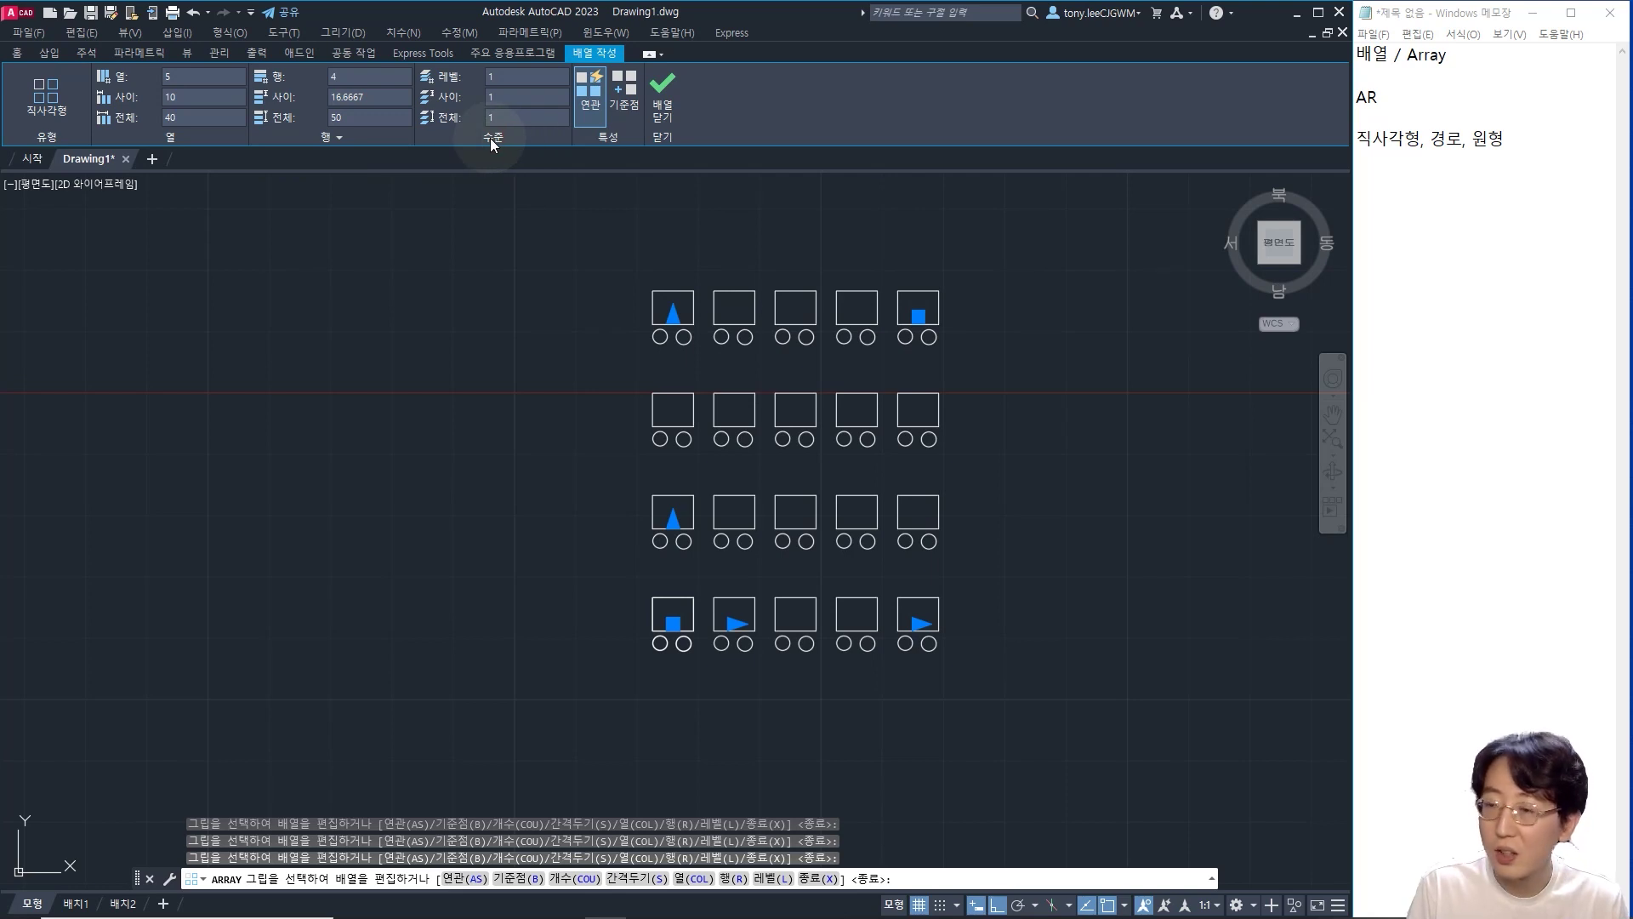
{"action": "middle_click_drag", "start_coordinate": [894, 416], "coordinate": [893, 444]}
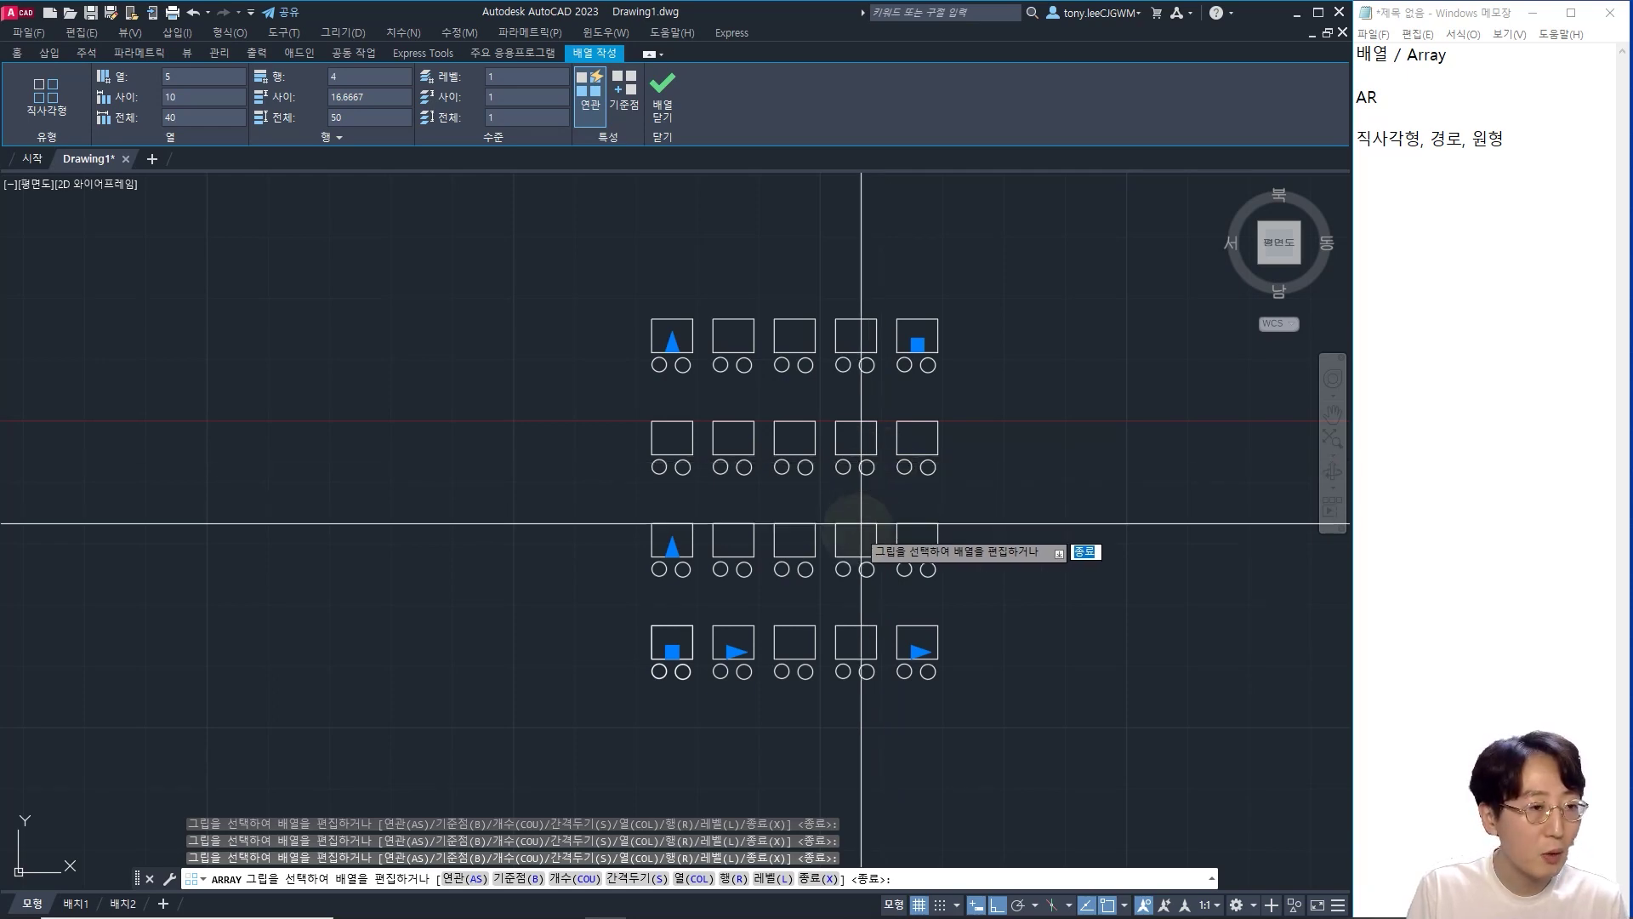
- Set the array to 5 levels while viewing it in 3D
{"action": "key", "text": "shift"}
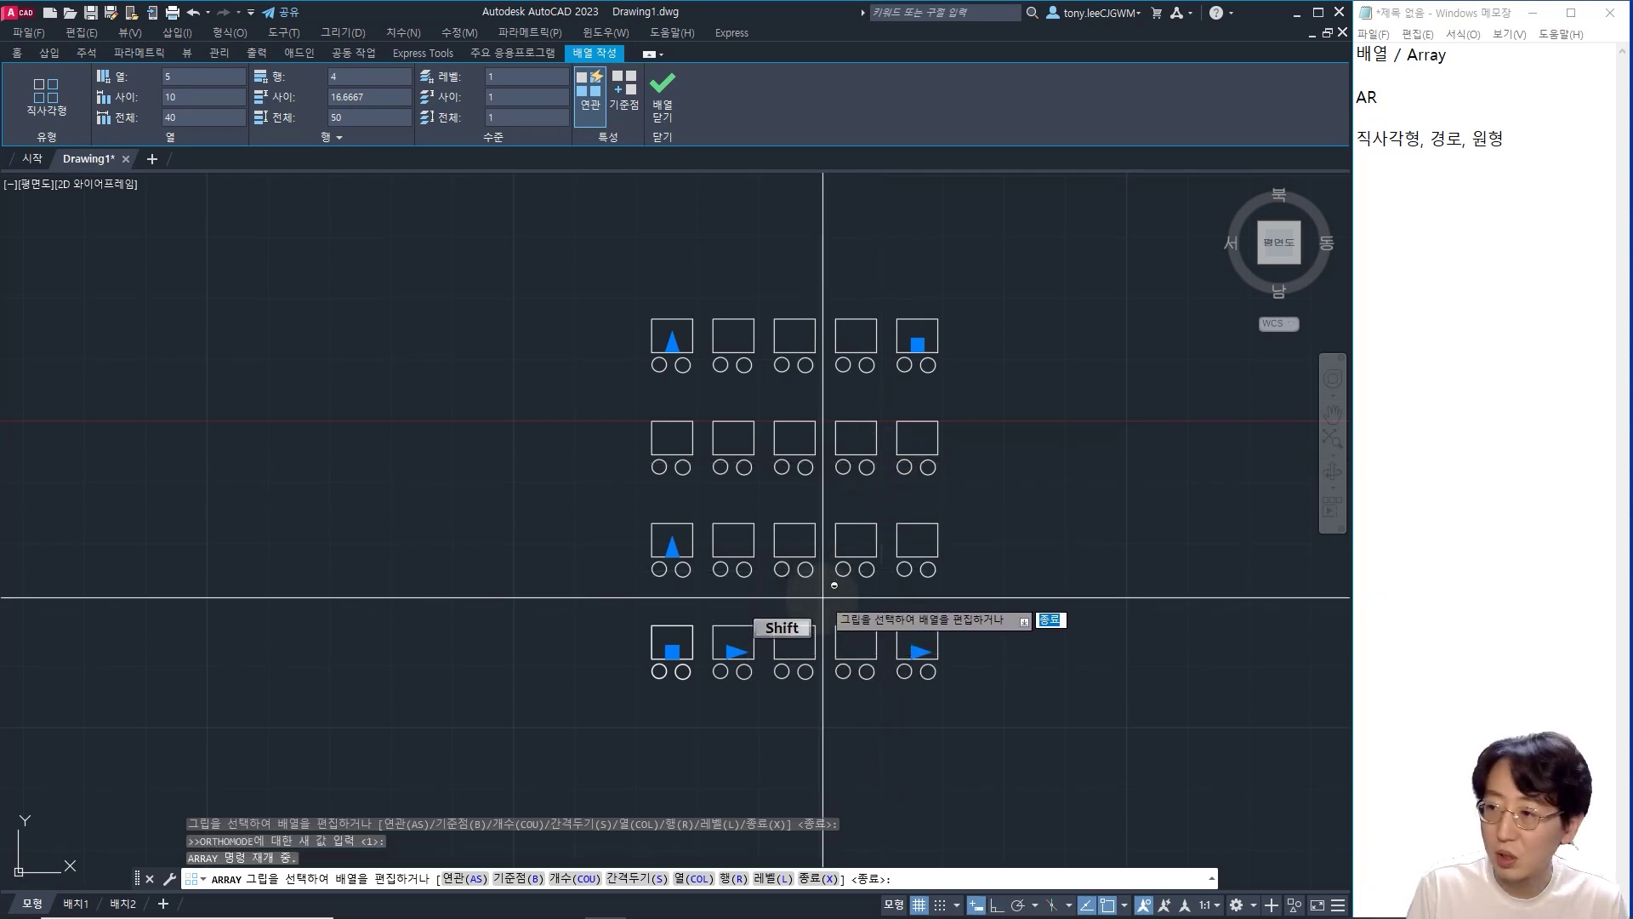
{"action": "middle_click_drag", "start_coordinate": [823, 590], "coordinate": [860, 335], "text": "shift"}
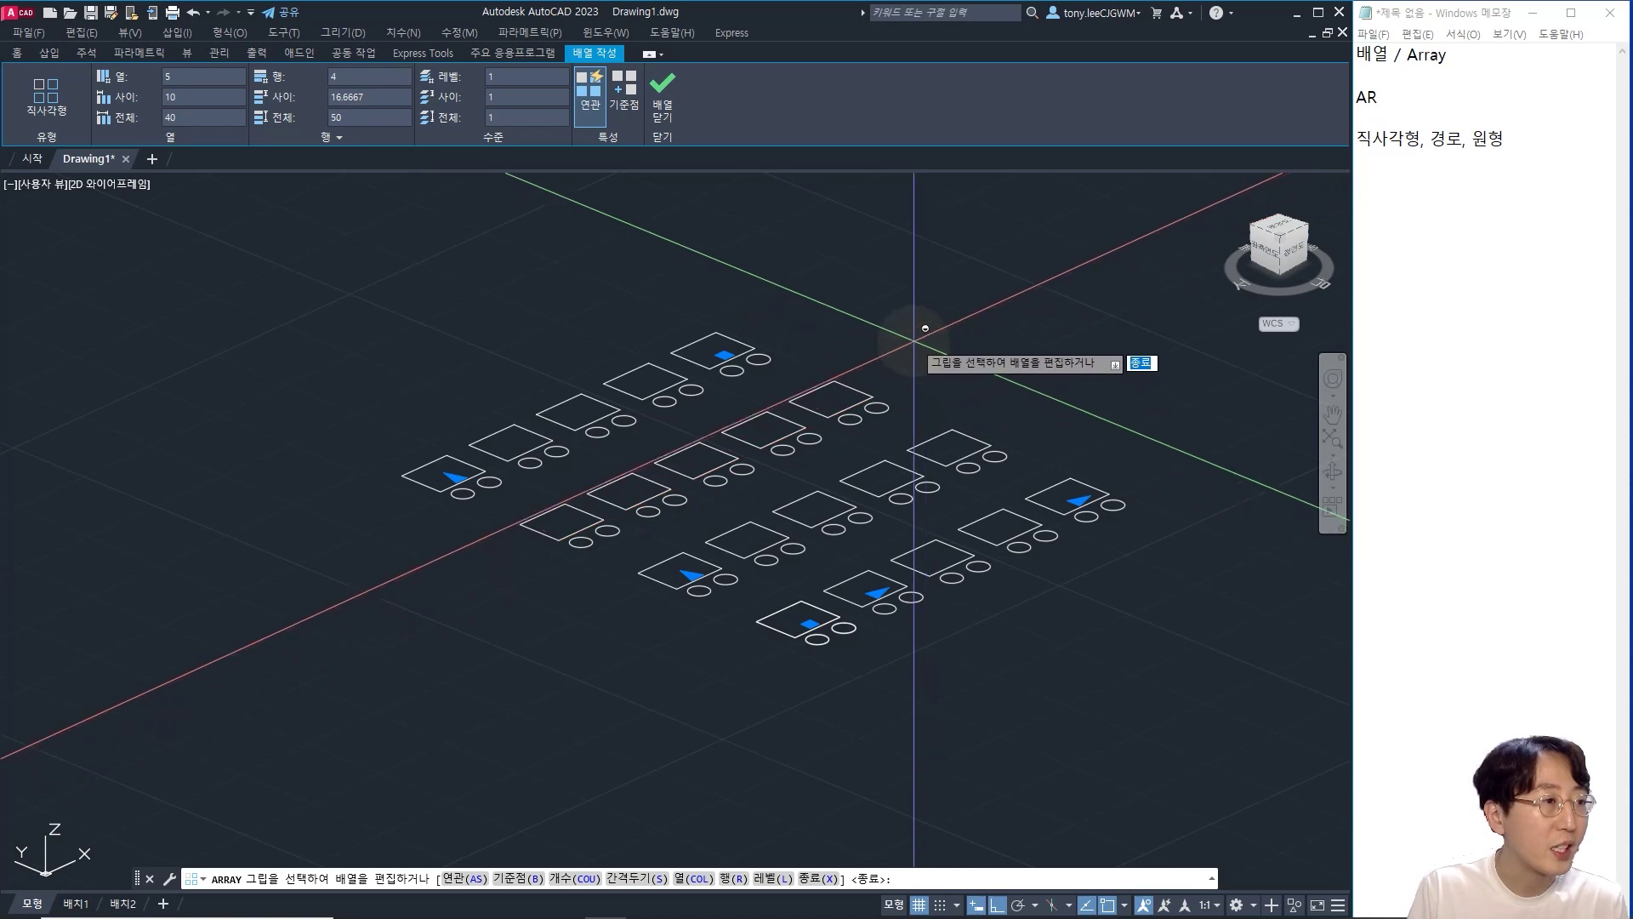
{"action": "middle_click_drag", "start_coordinate": [912, 335], "coordinate": [931, 420], "text": "shift"}
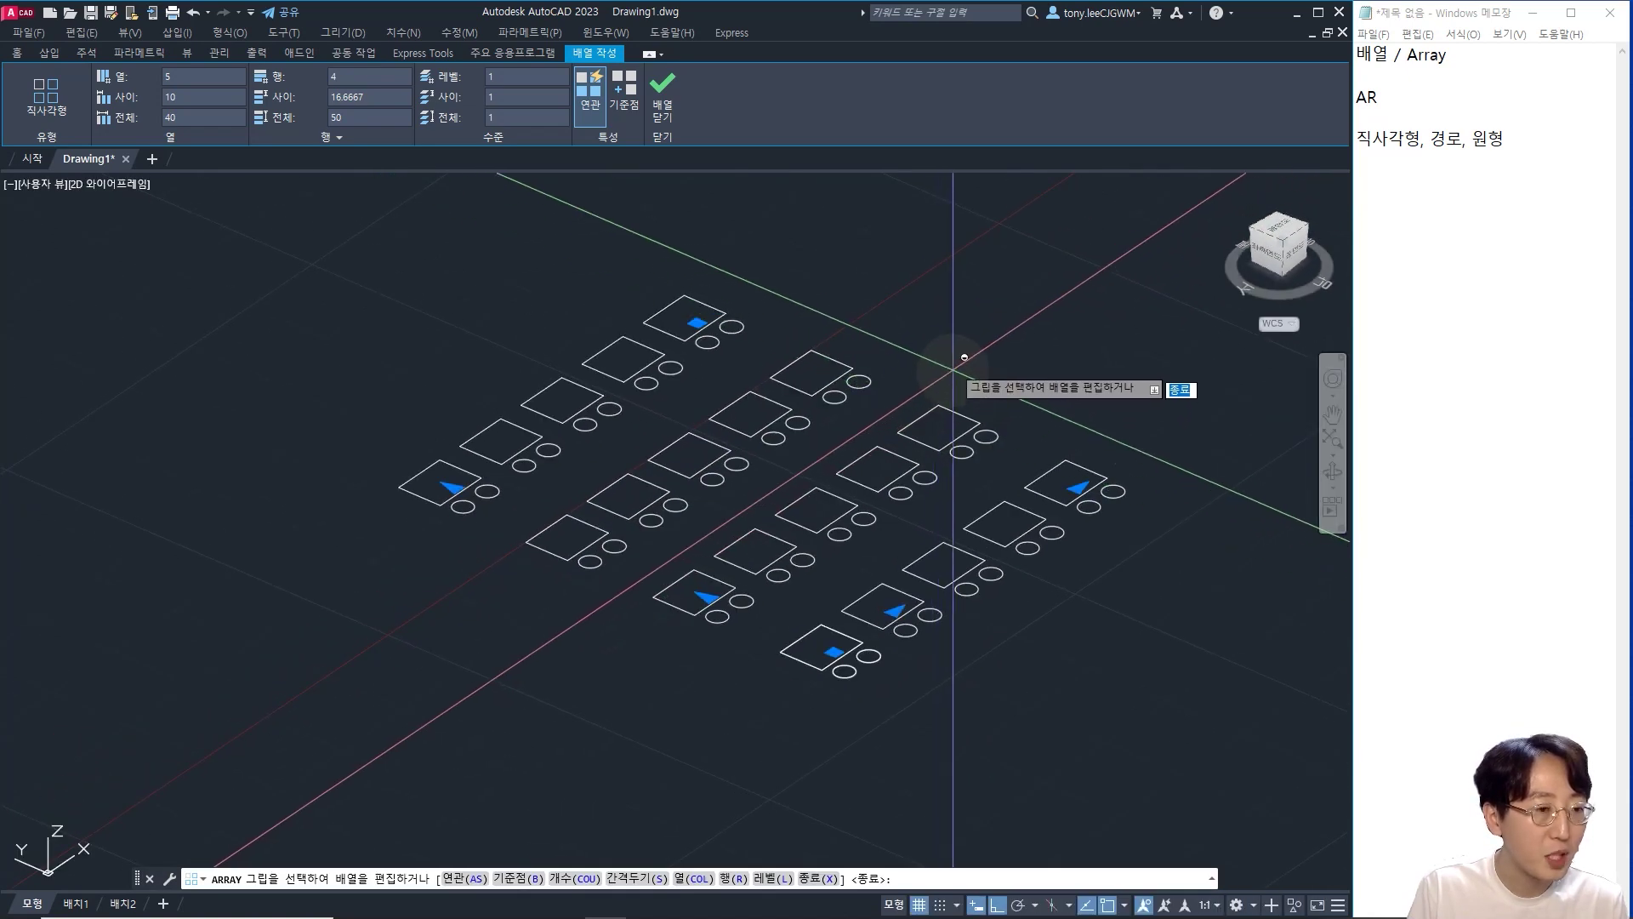
{"action": "left_click", "coordinate": [491, 78]}
{"action": "left_click", "coordinate": [527, 102]}
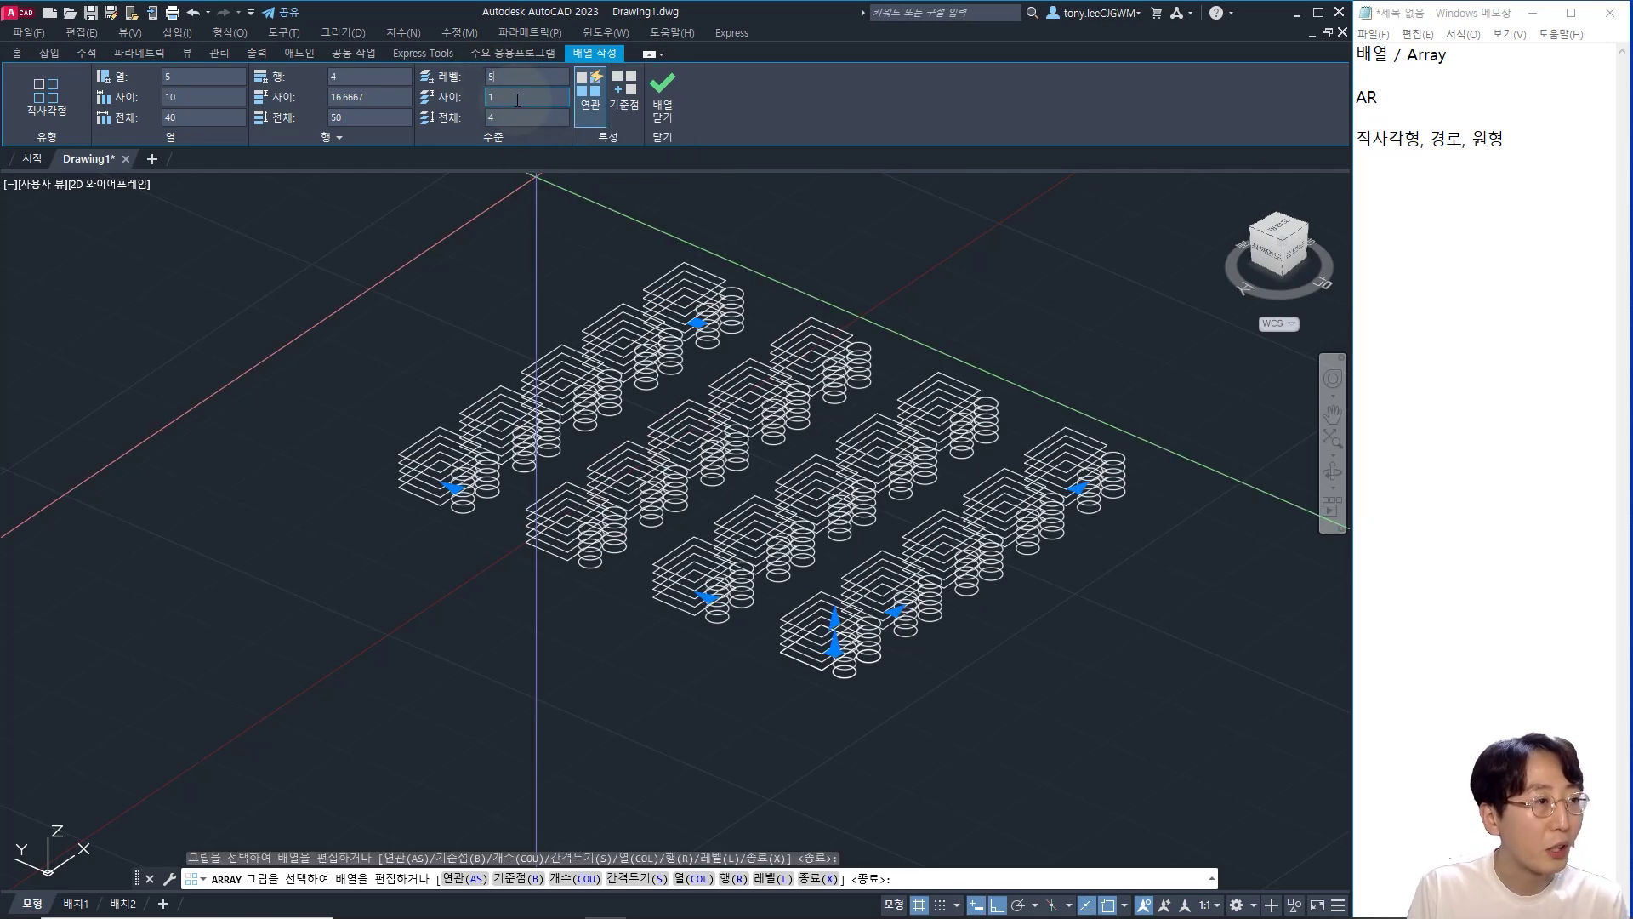
- Set the spacing between the array's levels to 5 and inspect the stacked copies from a lower angle
{"action": "left_click", "coordinate": [522, 95]}
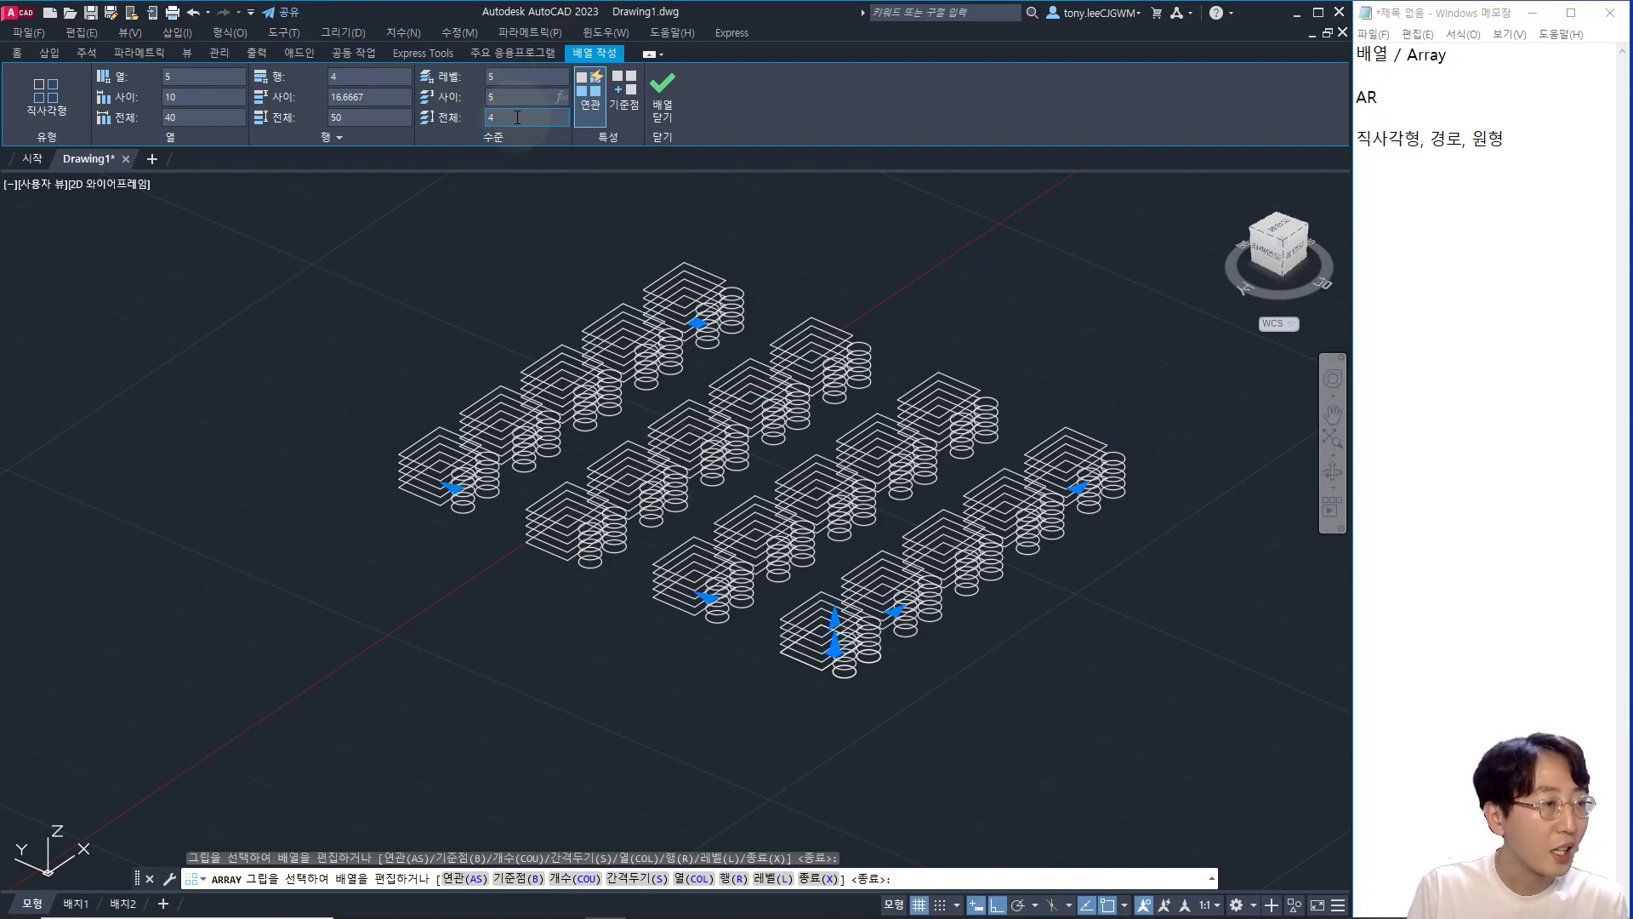
{"action": "type", "text": "5"}
{"action": "key", "text": "Return"}
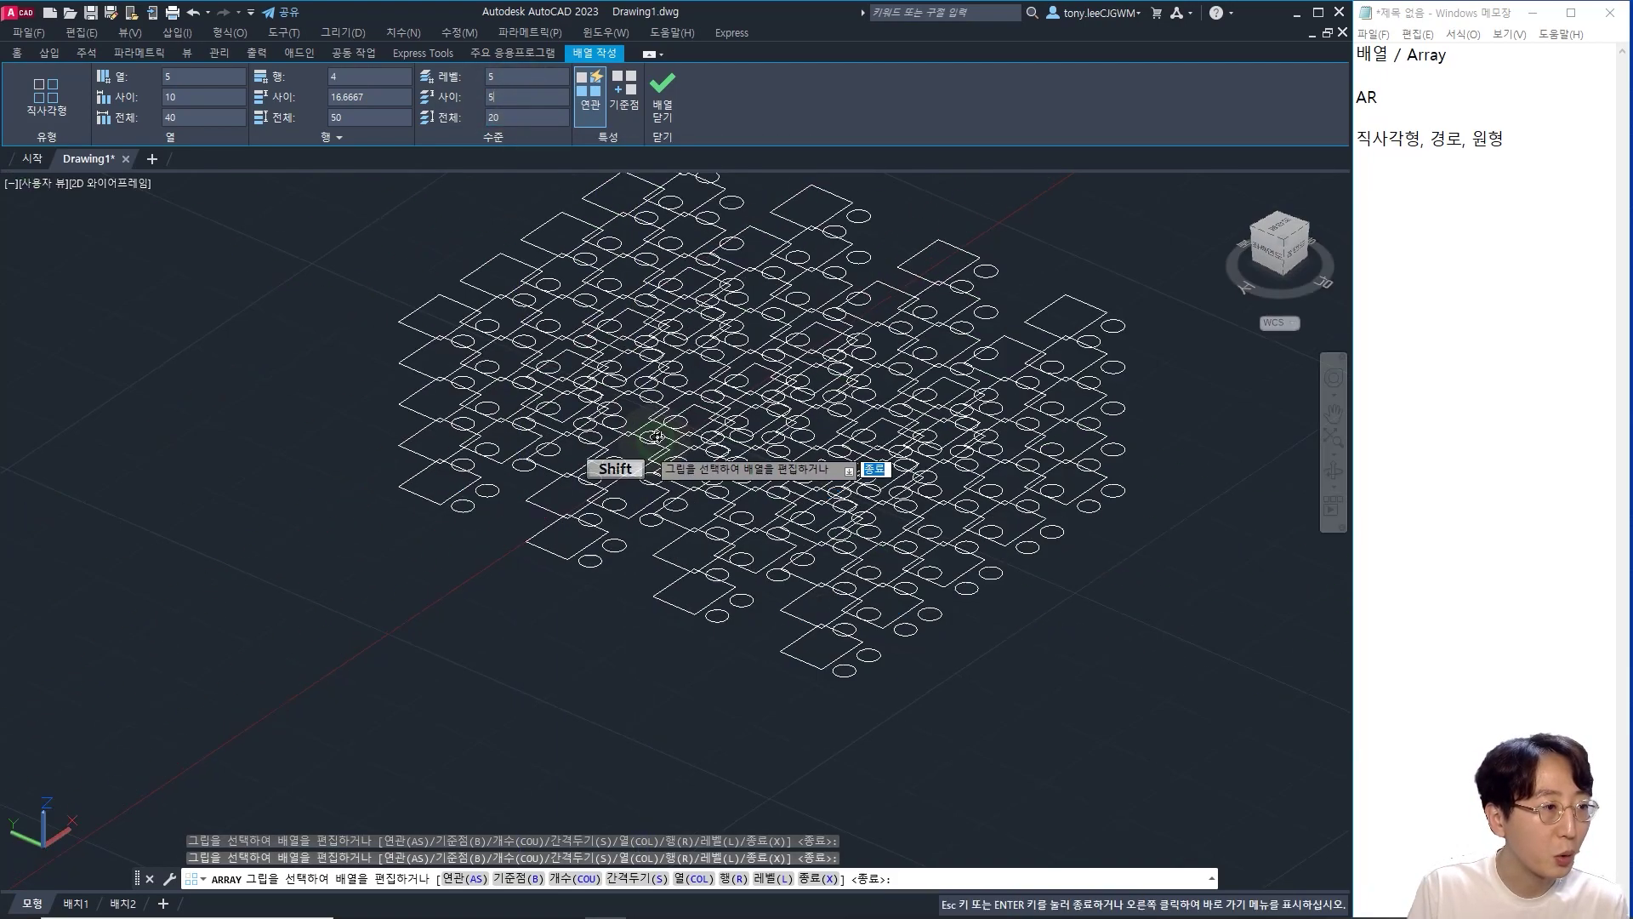
{"action": "middle_click_drag", "start_coordinate": [657, 435], "coordinate": [596, 192], "text": "shift"}
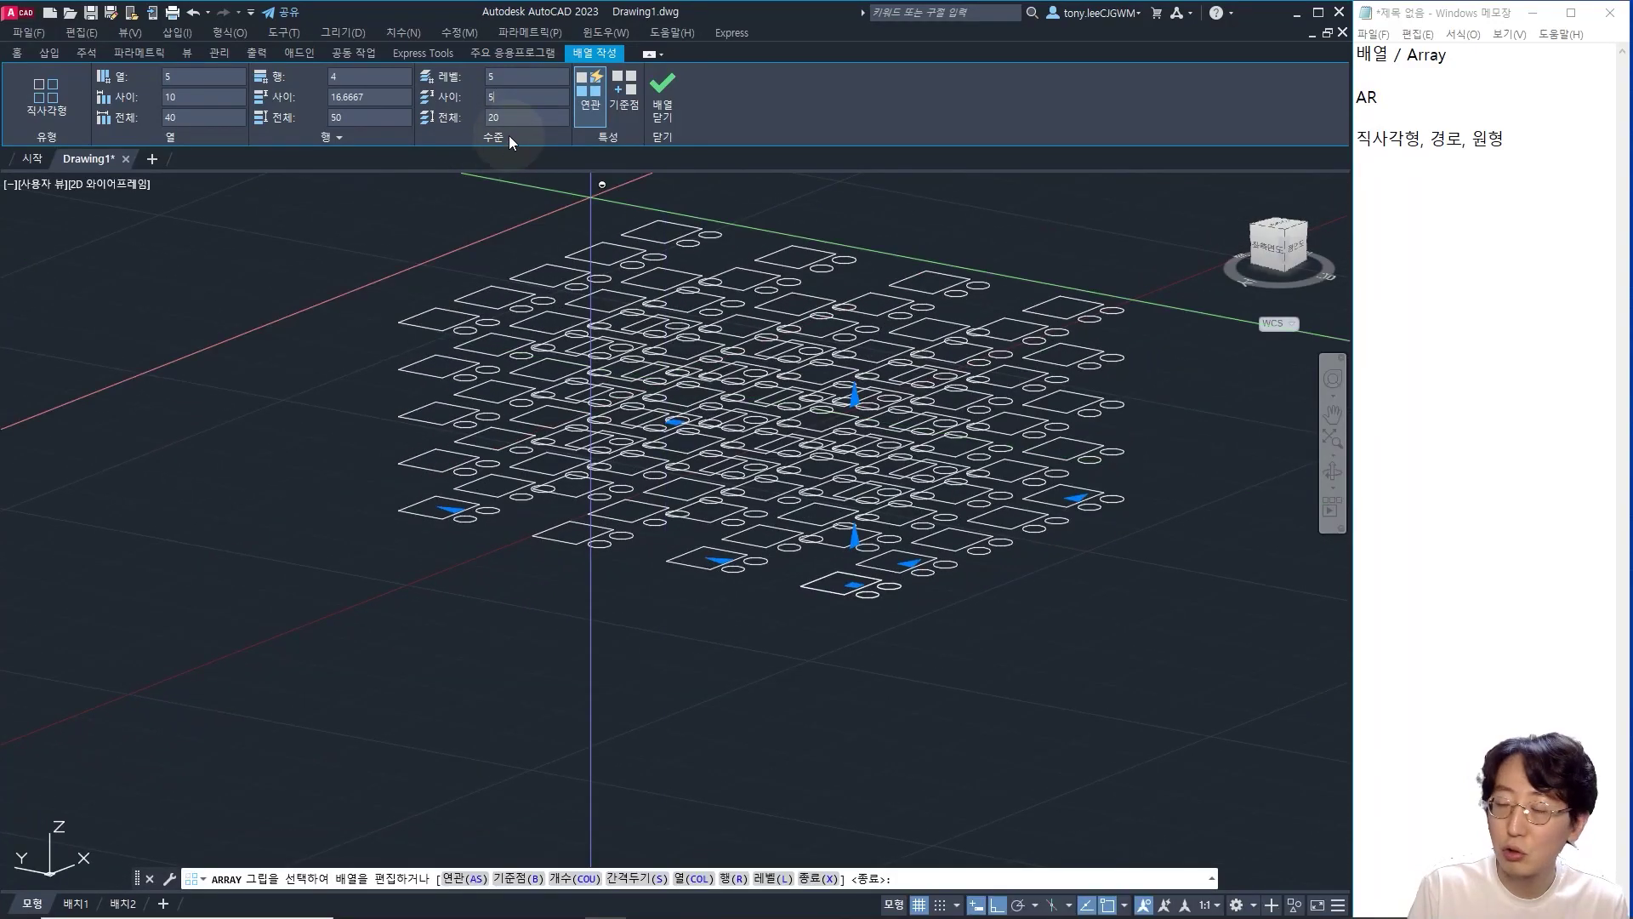
- Set the array back to 1 level and try to set the level spacing to 0
{"action": "left_click", "coordinate": [487, 76]}
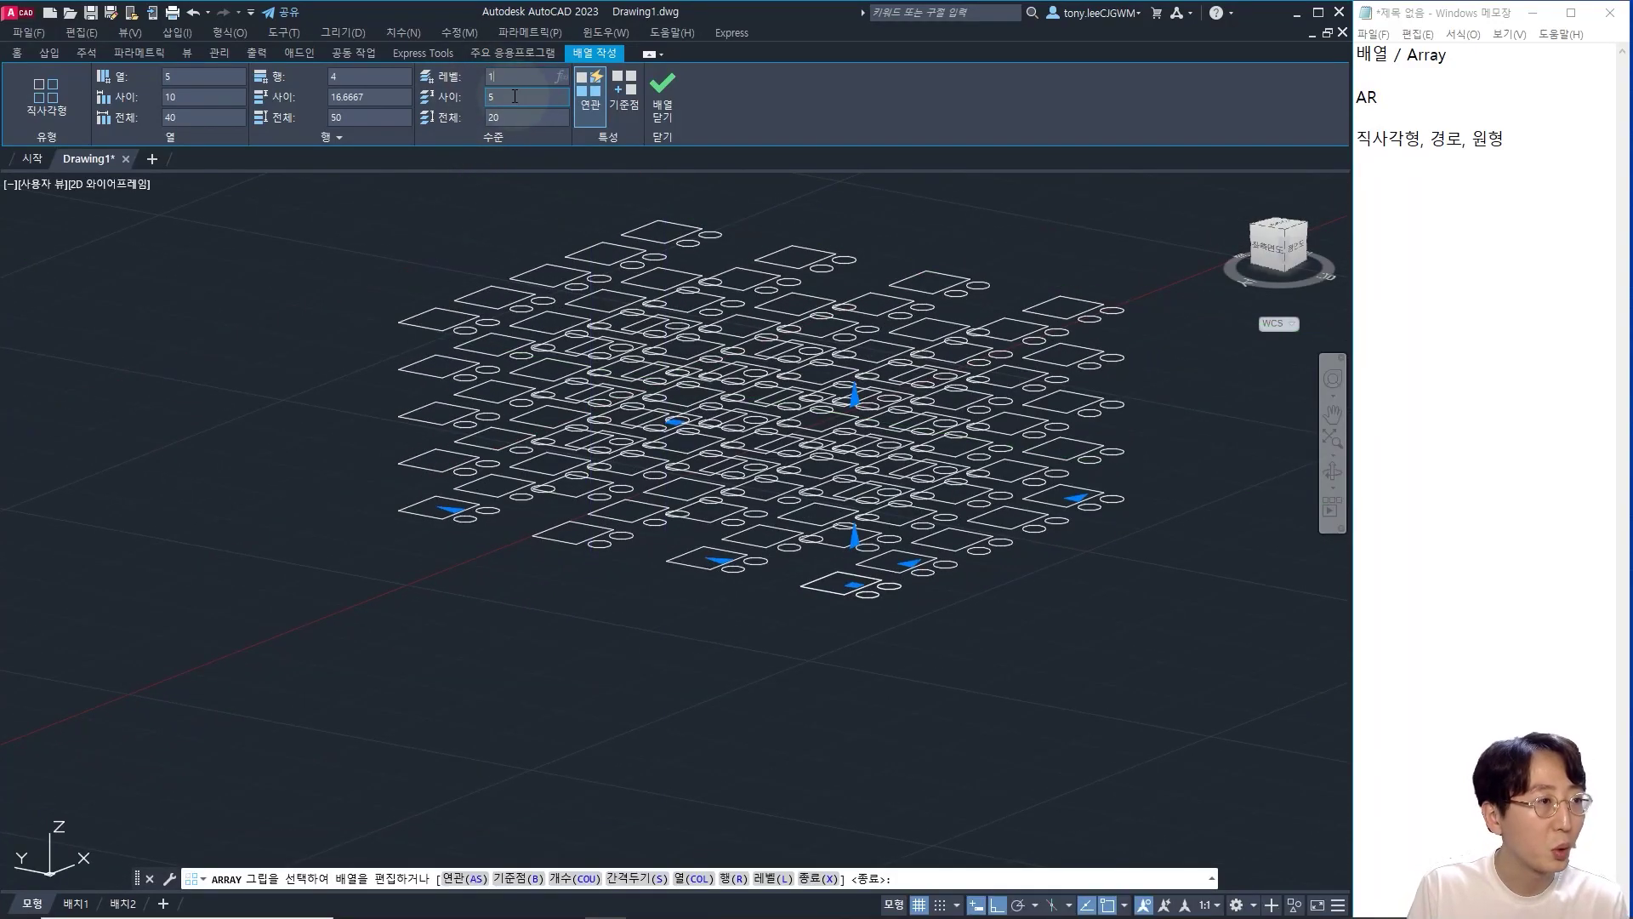
{"action": "left_click", "coordinate": [517, 98]}
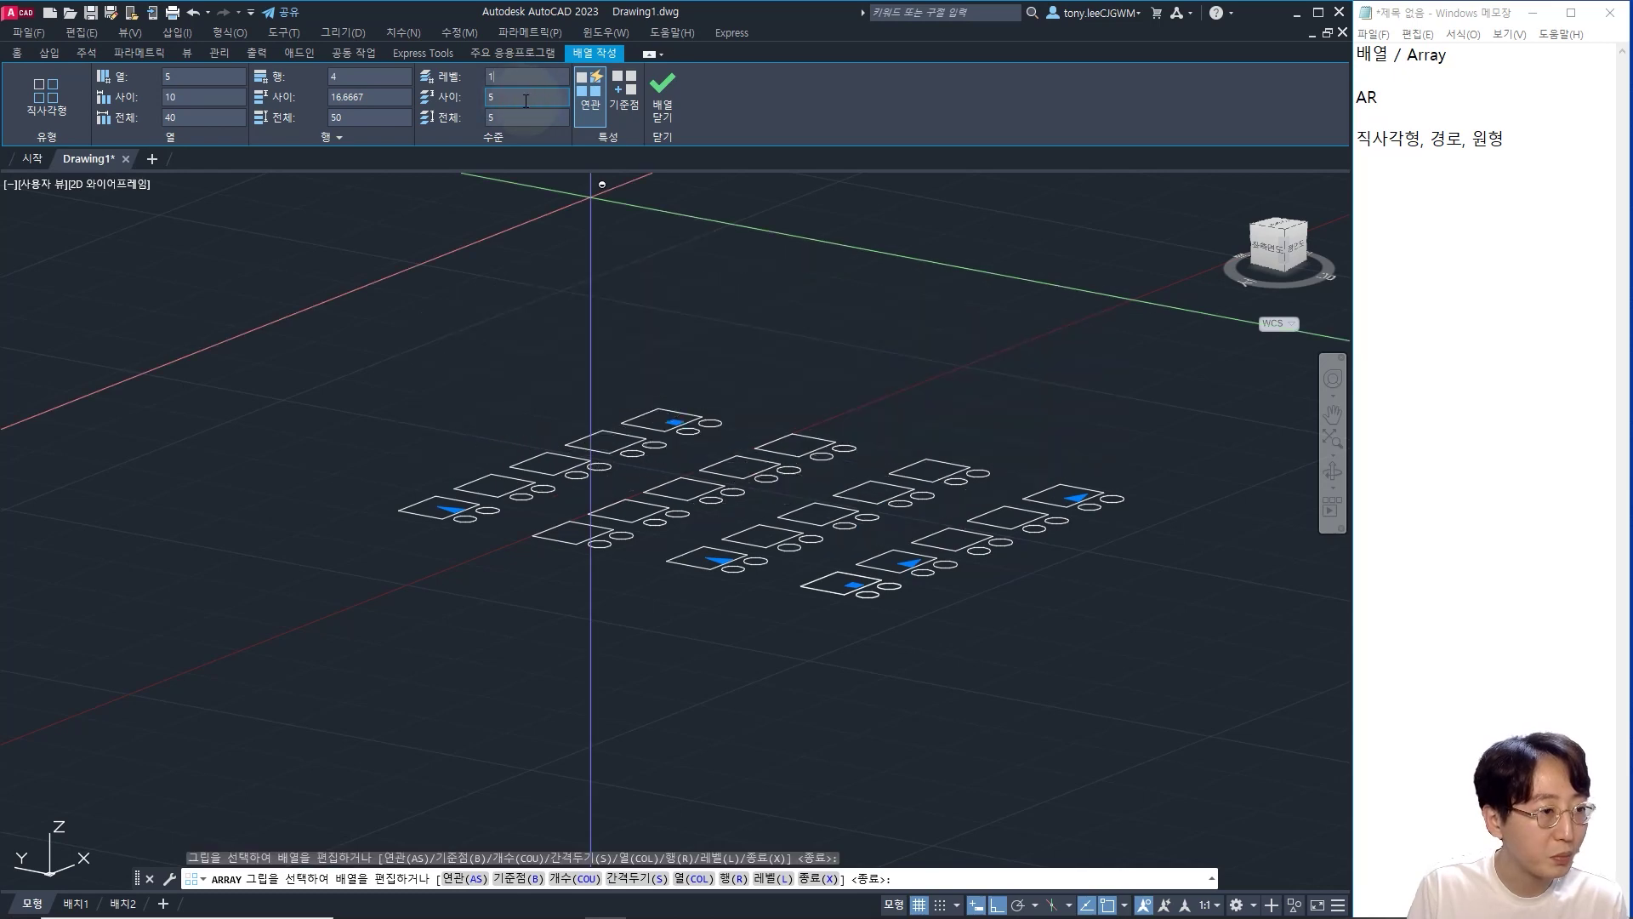
{"action": "left_click", "coordinate": [527, 119]}
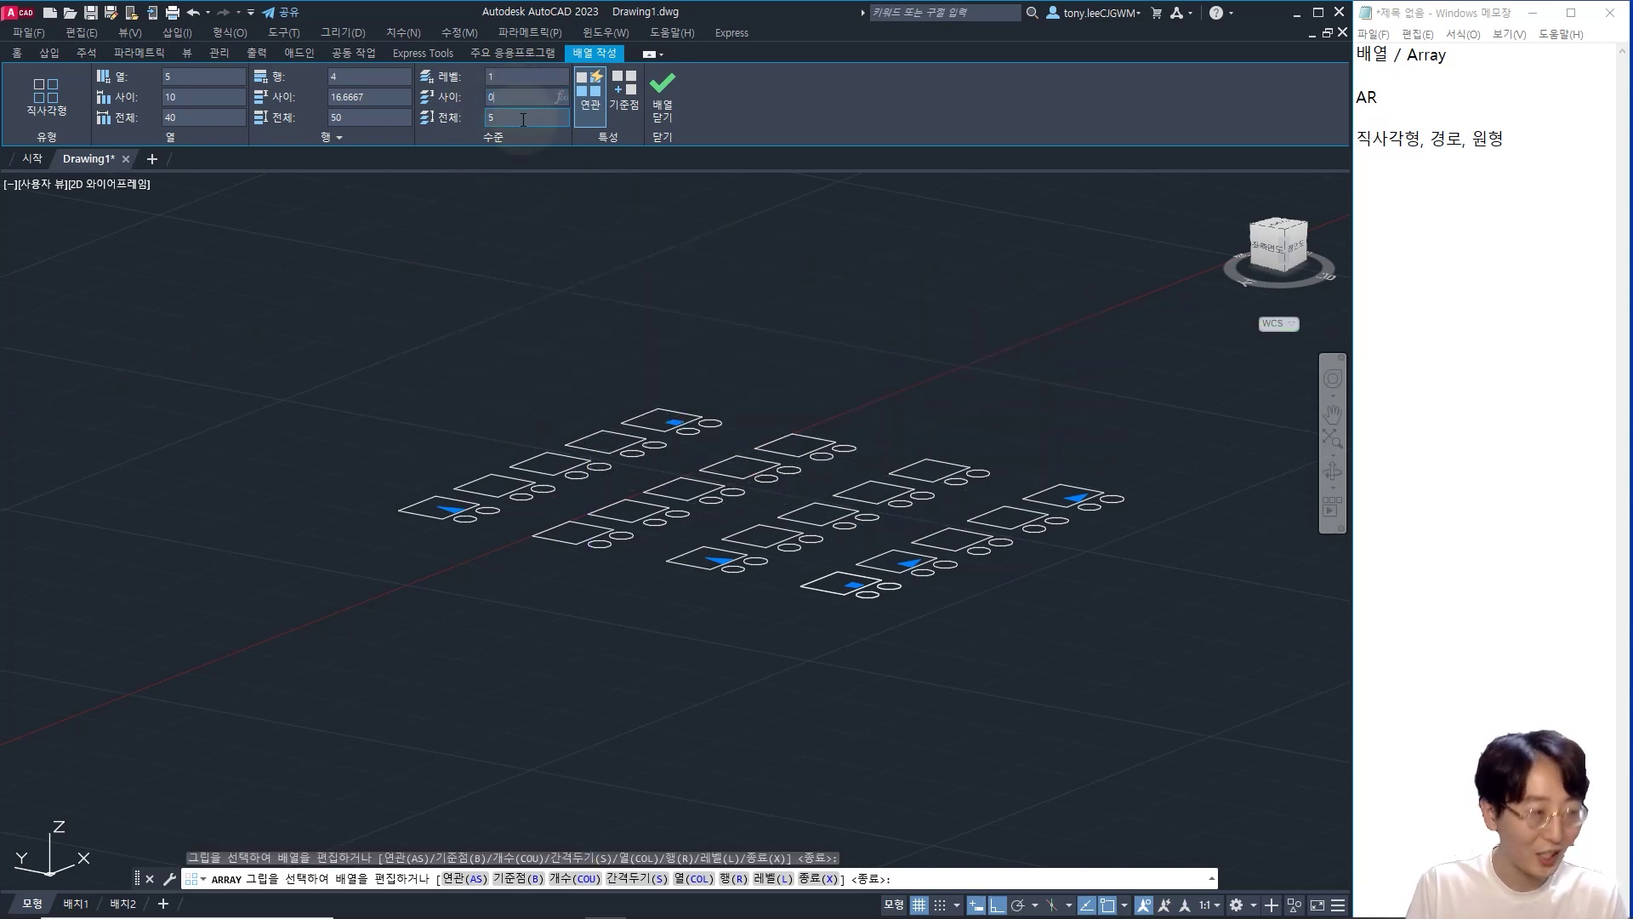
{"action": "key", "text": "Return"}
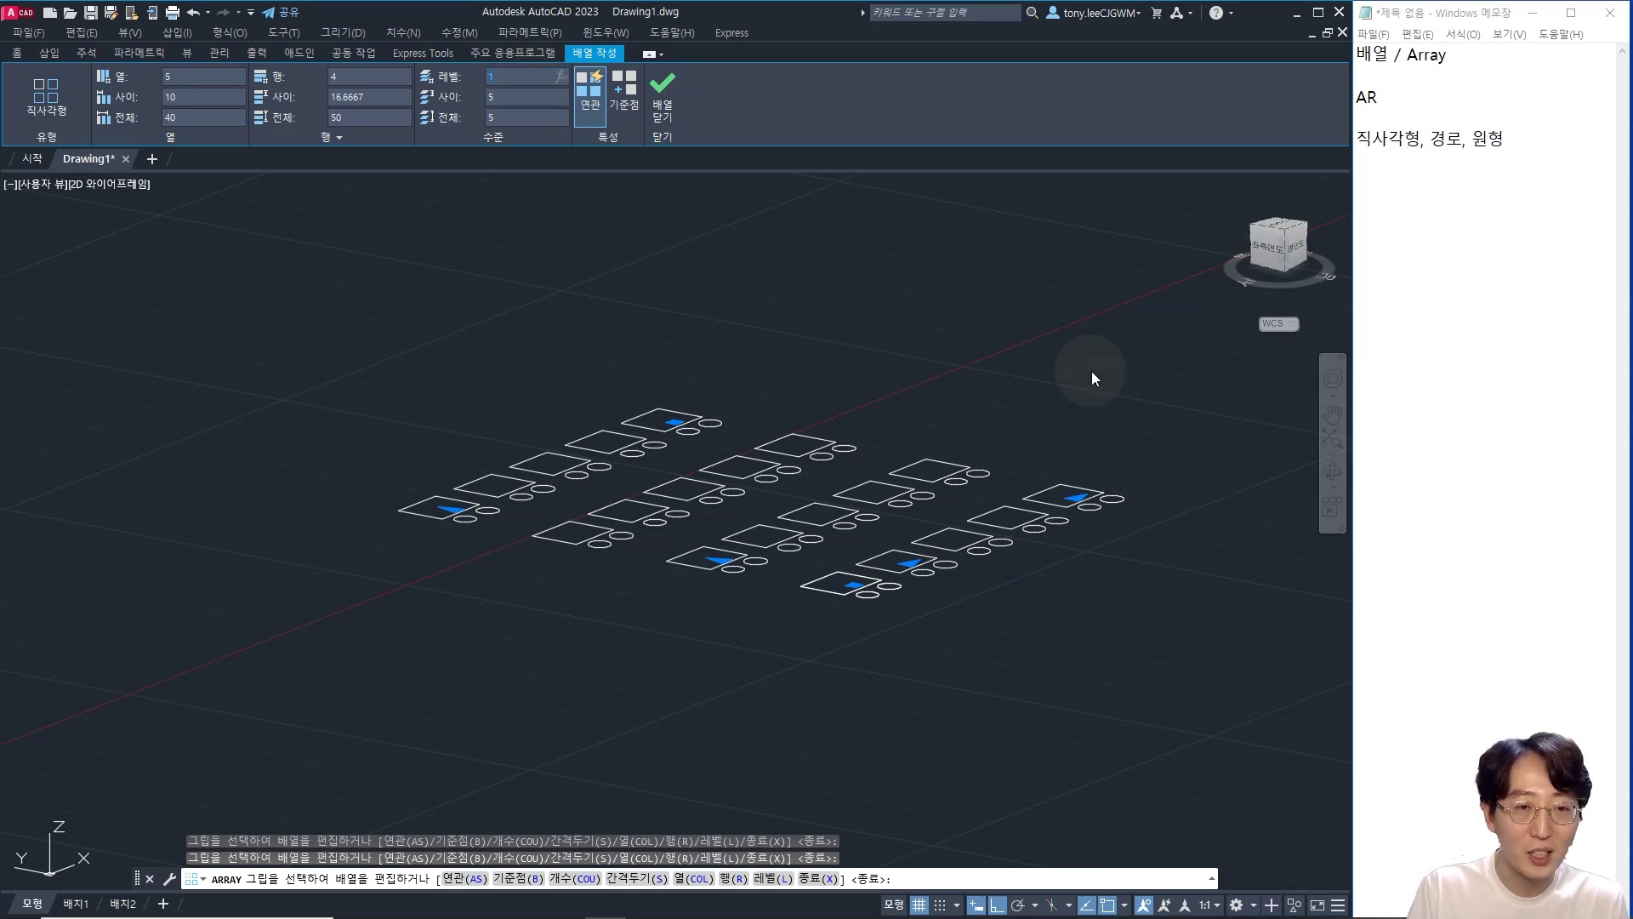
- Return from the 3D view to the top view of the rectangular array
{"action": "middle_click_drag", "start_coordinate": [1196, 375], "coordinate": [956, 440], "text": "shift"}
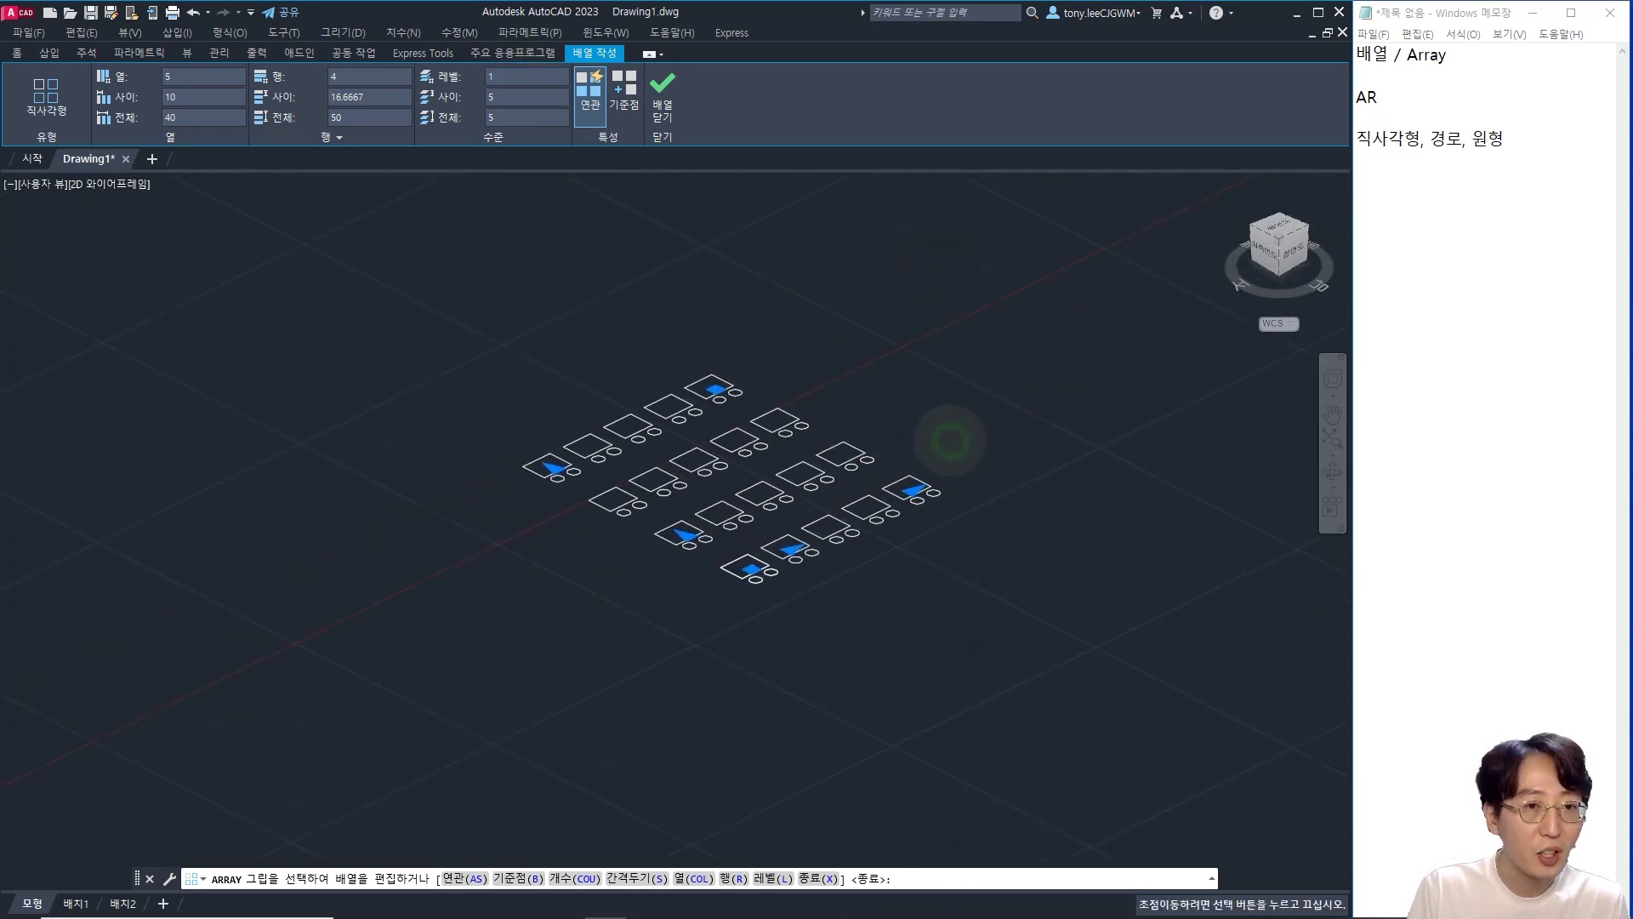
{"action": "left_click", "coordinate": [1283, 231]}
{"action": "scroll", "coordinate": [1010, 474], "scroll_direction": "up", "scroll_amount": 5}
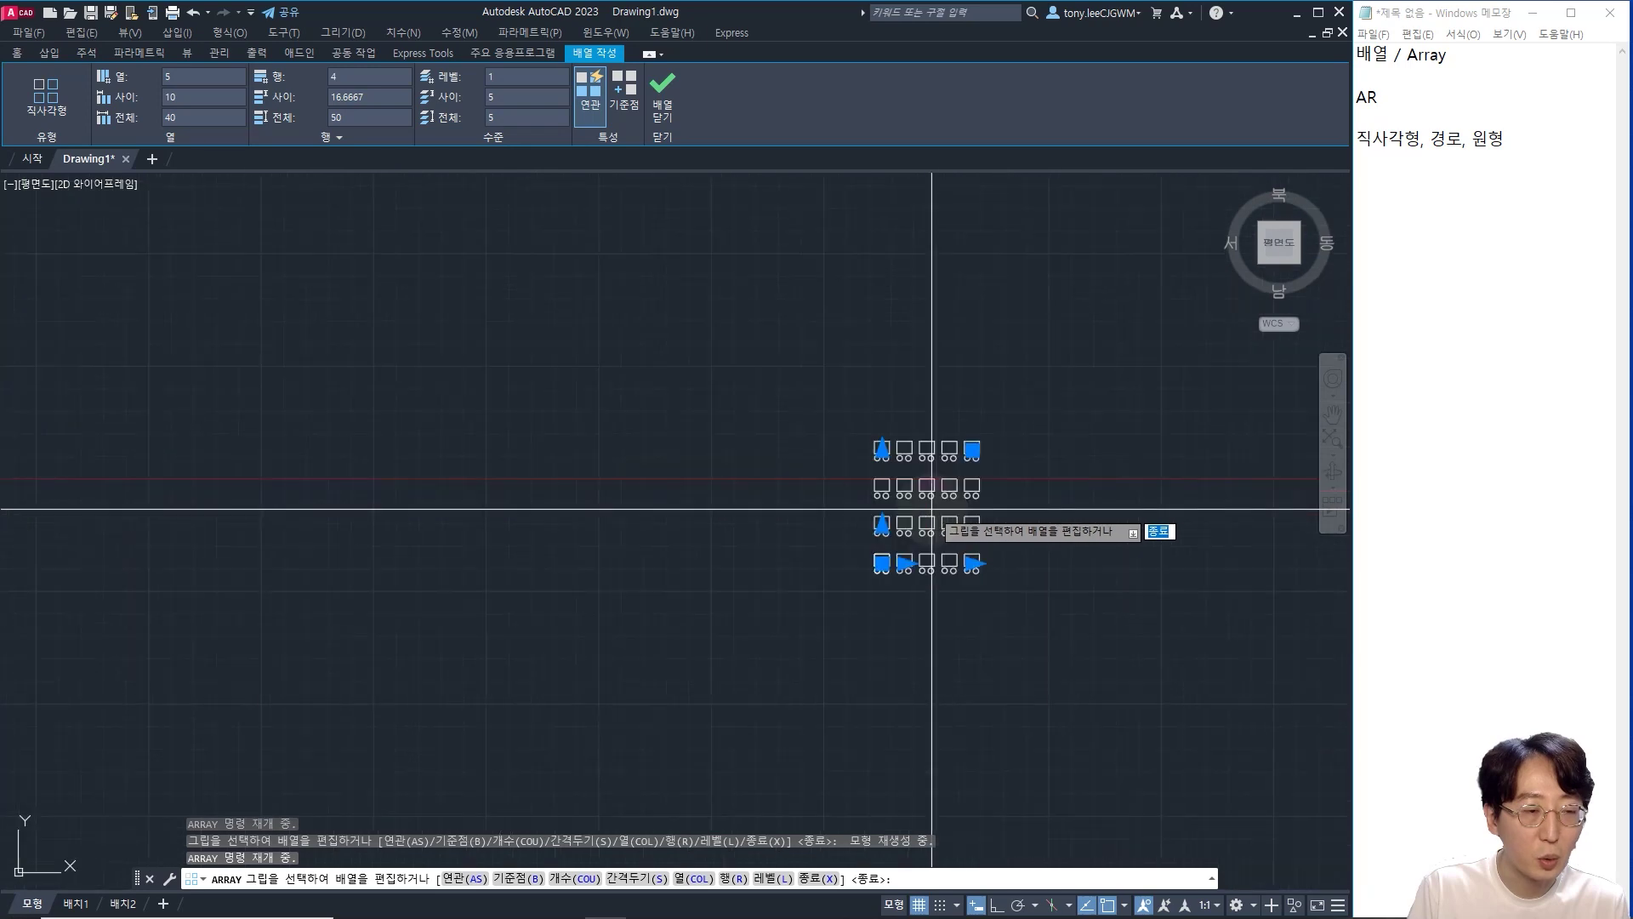
{"action": "scroll", "coordinate": [944, 515], "scroll_direction": "up", "scroll_amount": 6}
{"action": "middle_click_drag", "start_coordinate": [987, 528], "coordinate": [893, 489]}
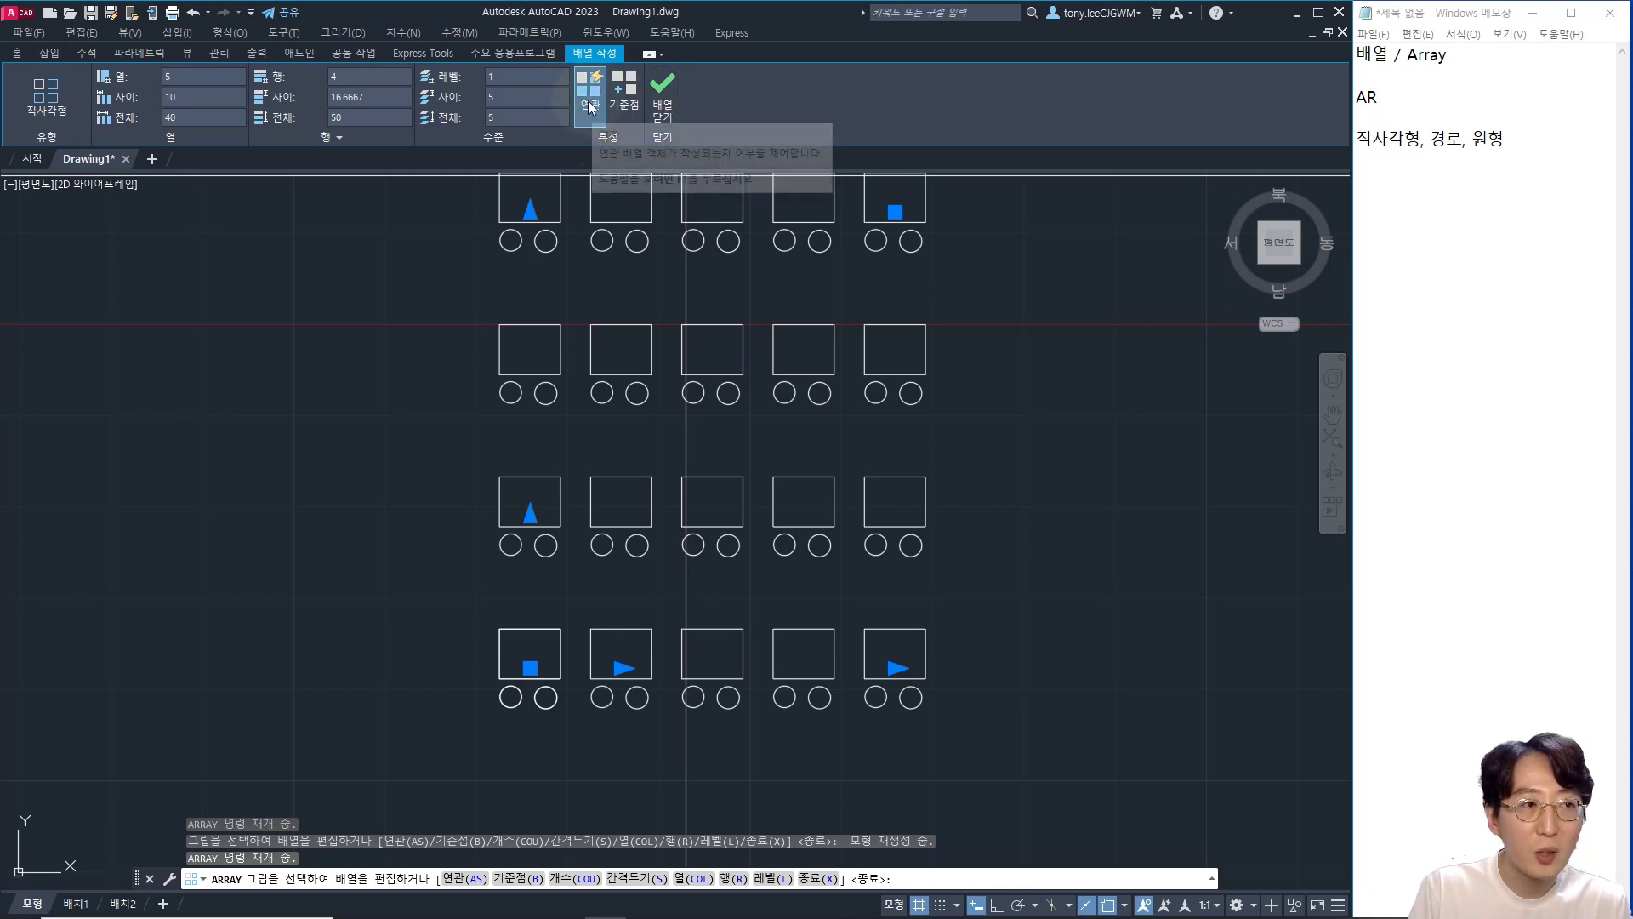
{"action": "scroll", "coordinate": [865, 335], "scroll_direction": "down", "scroll_amount": 3}
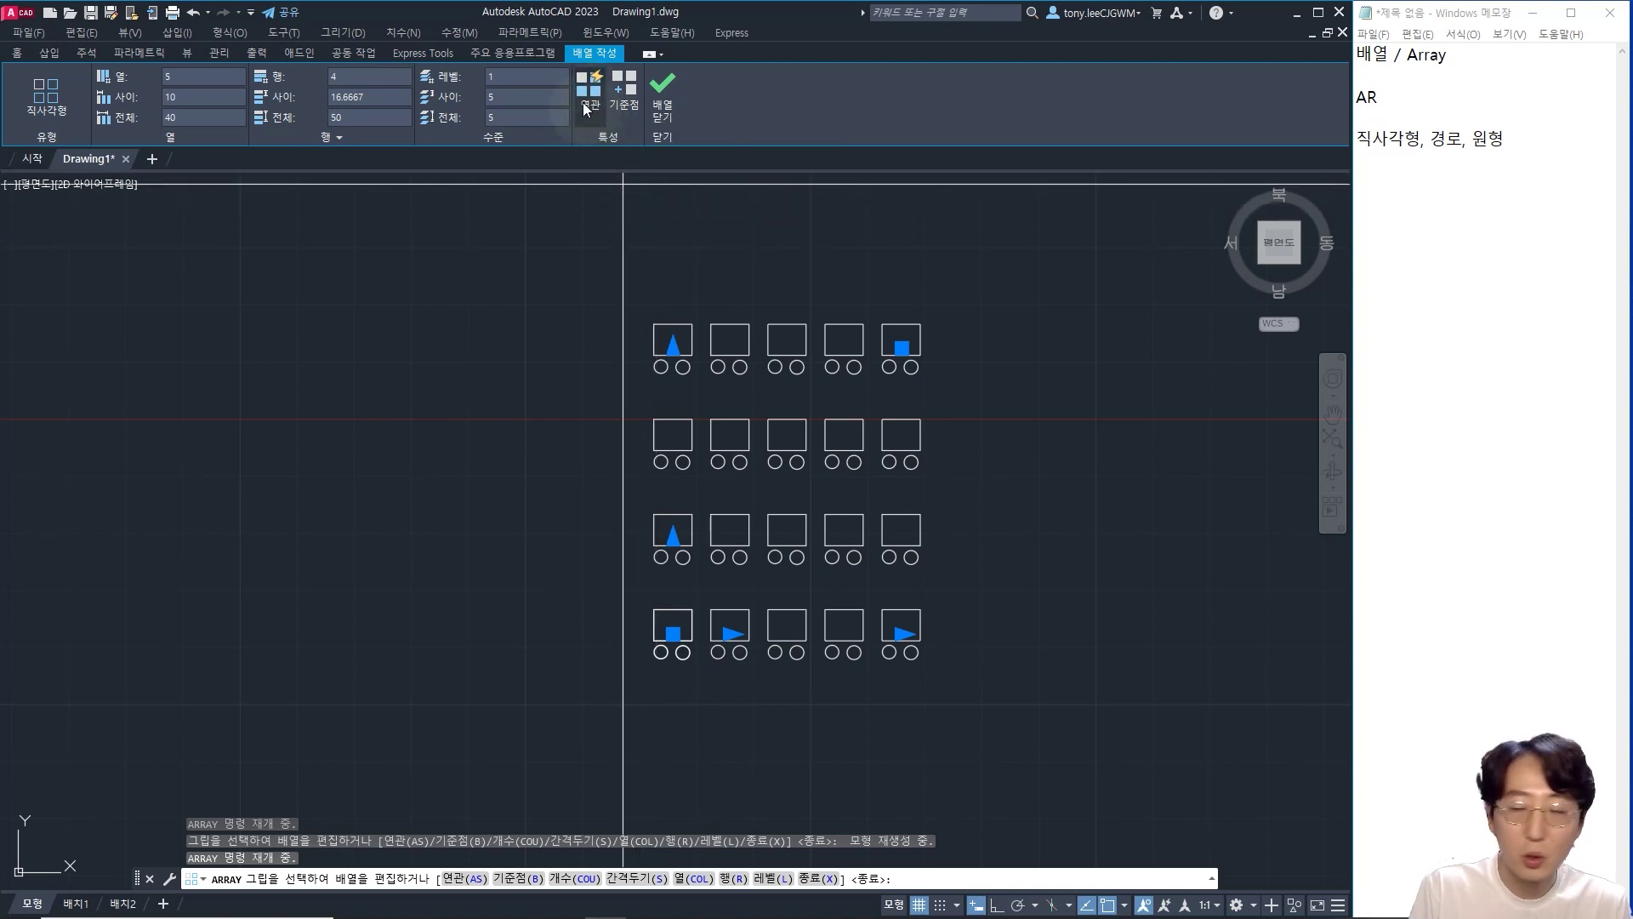
- Switch to Notepad and add the note "연관은 꼭 켜두는게 좋음." below the list of array types
{"action": "left_click", "coordinate": [1521, 136]}
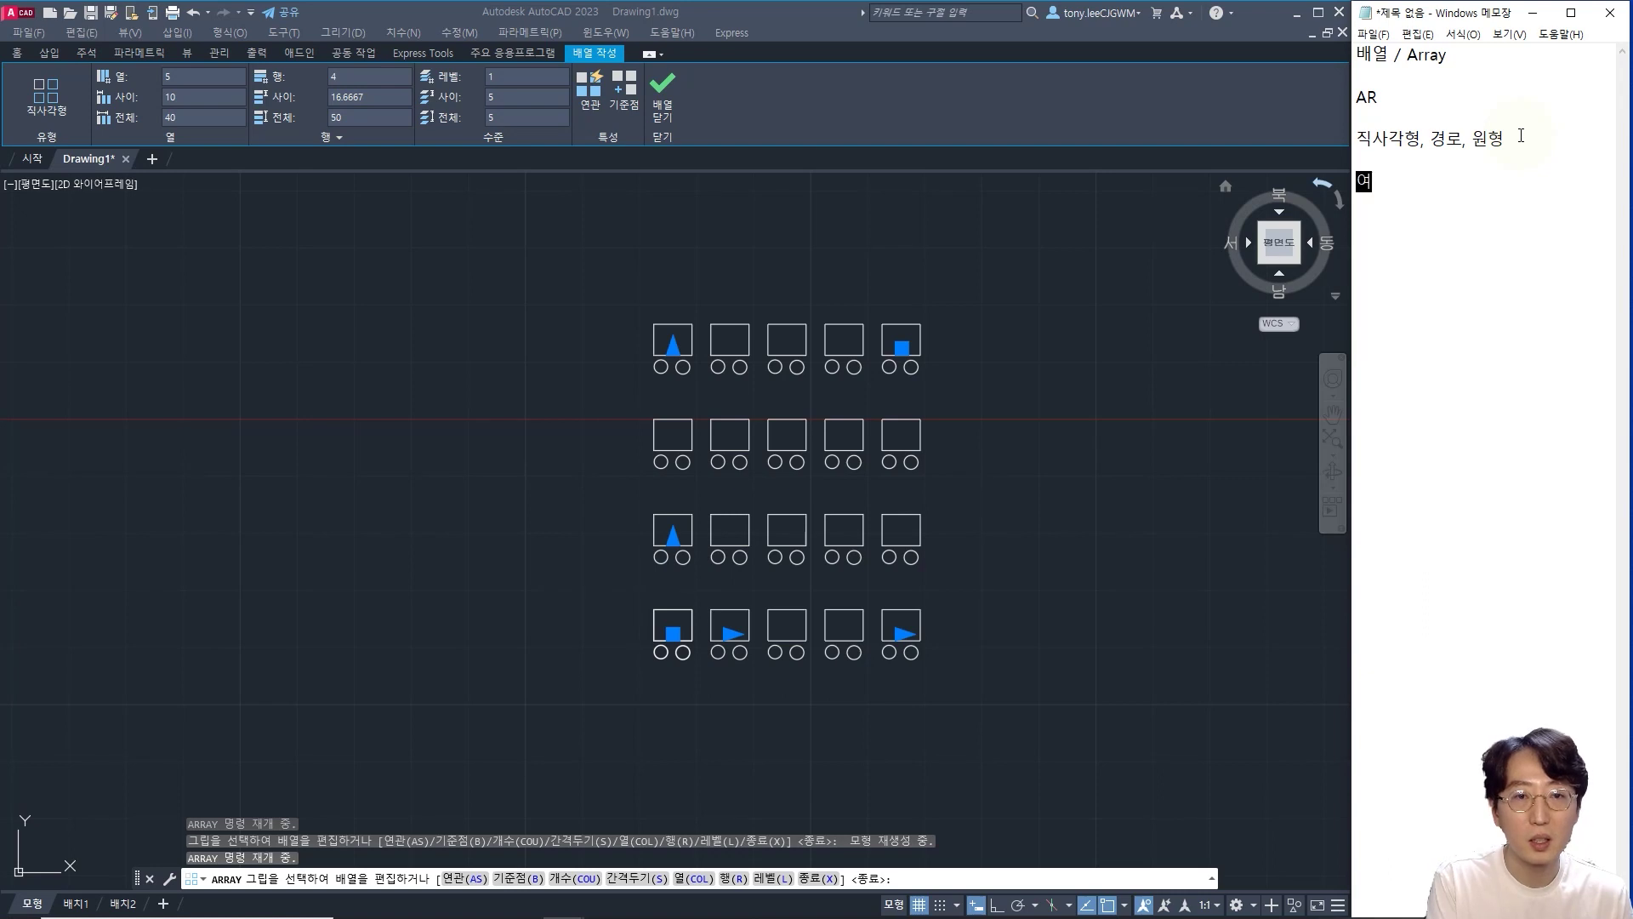
{"action": "type", "text": "연관은 ㄲ"}
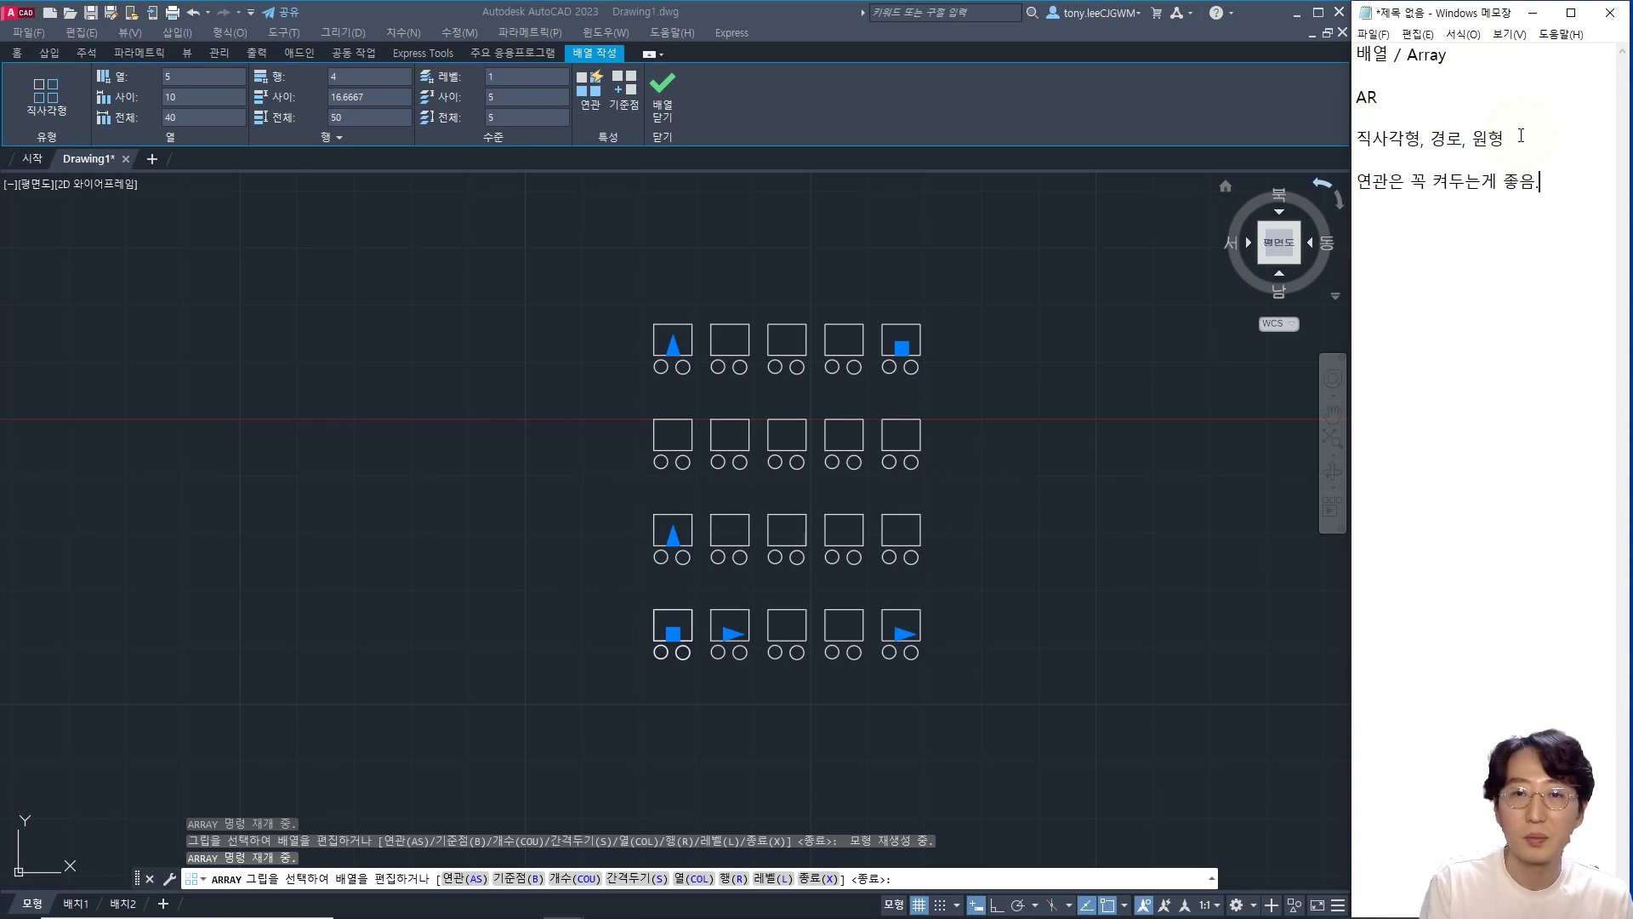
- Turn the Associative option on, finish the array of rectangles and circles, and check how it selects as an object
{"action": "left_click", "coordinate": [589, 102]}
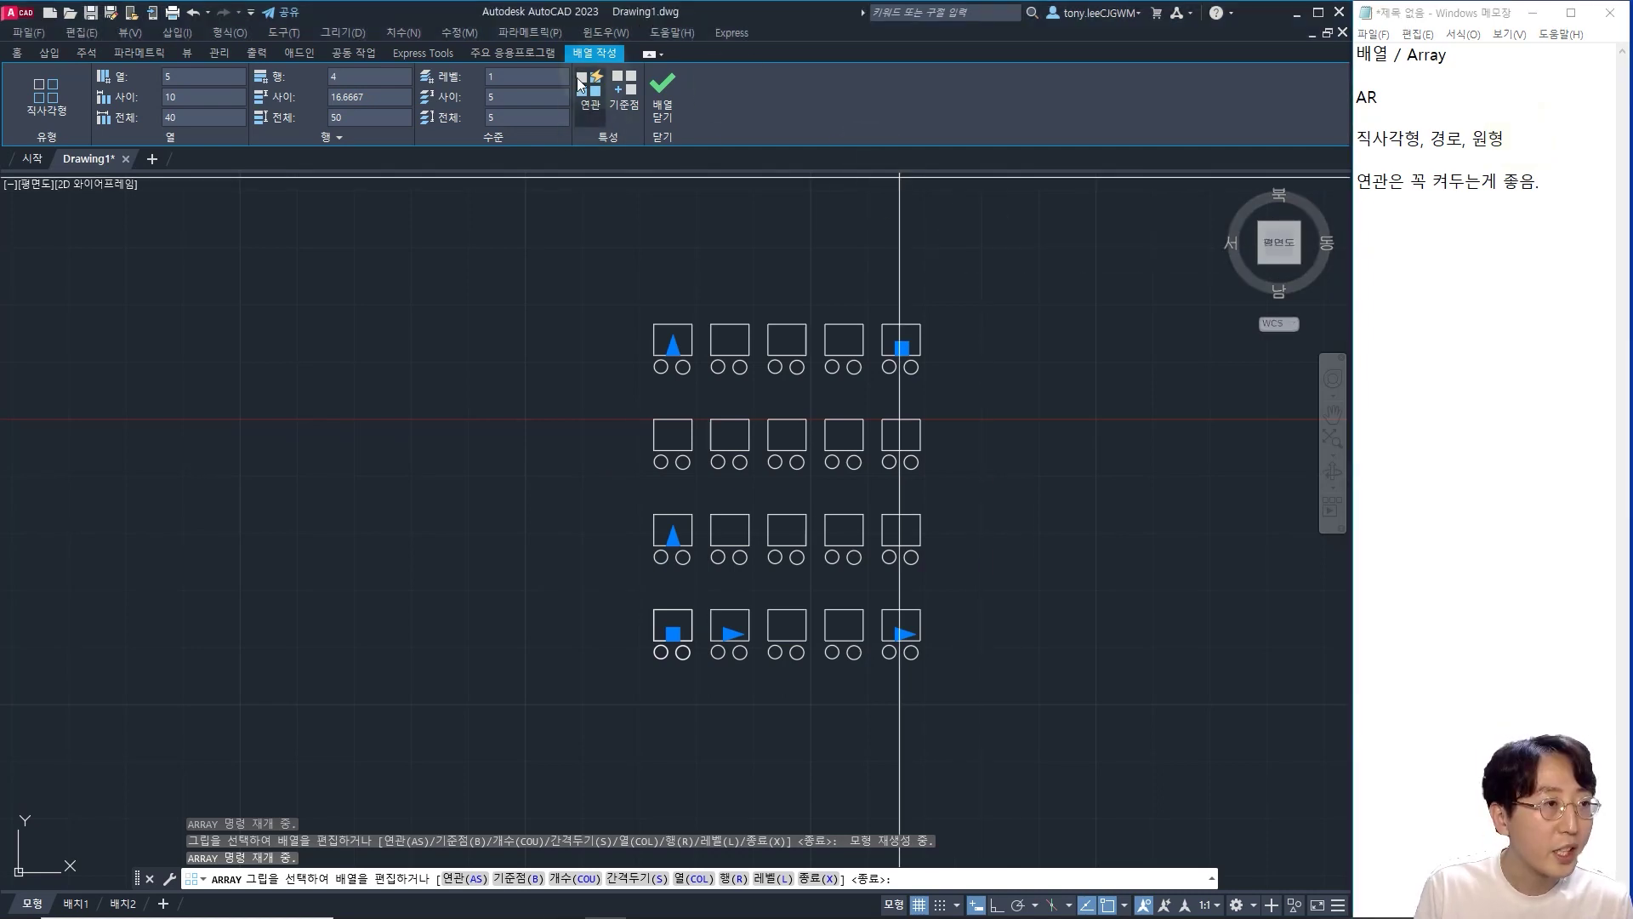
{"action": "left_click", "coordinate": [665, 105]}
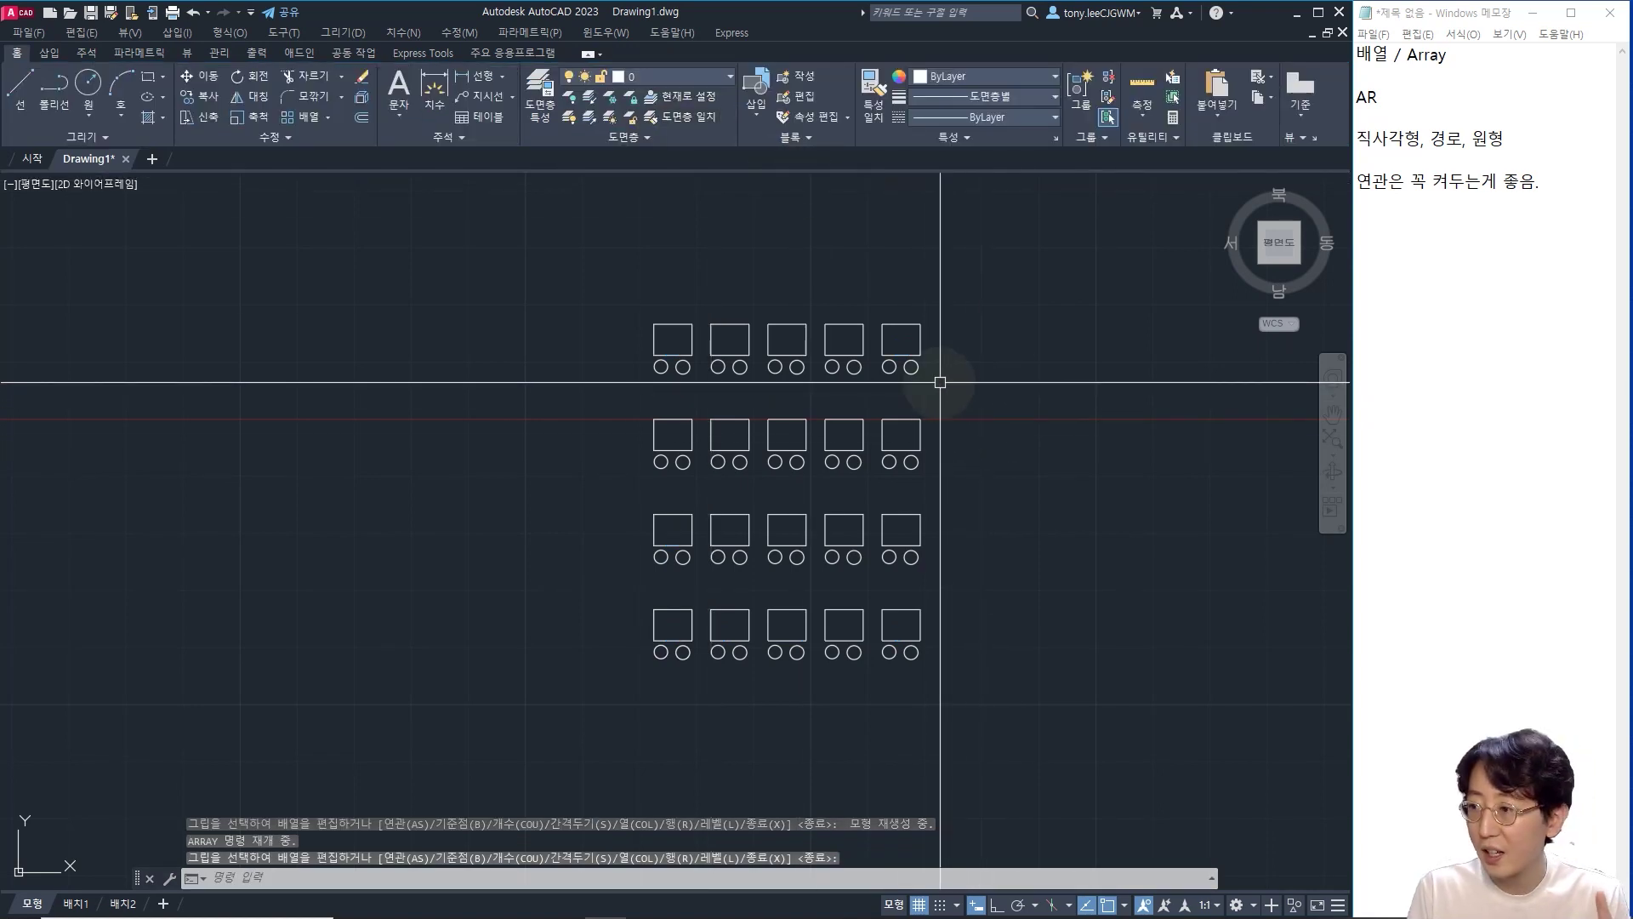
{"action": "left_click", "coordinate": [1000, 391]}
{"action": "left_click", "coordinate": [879, 462]}
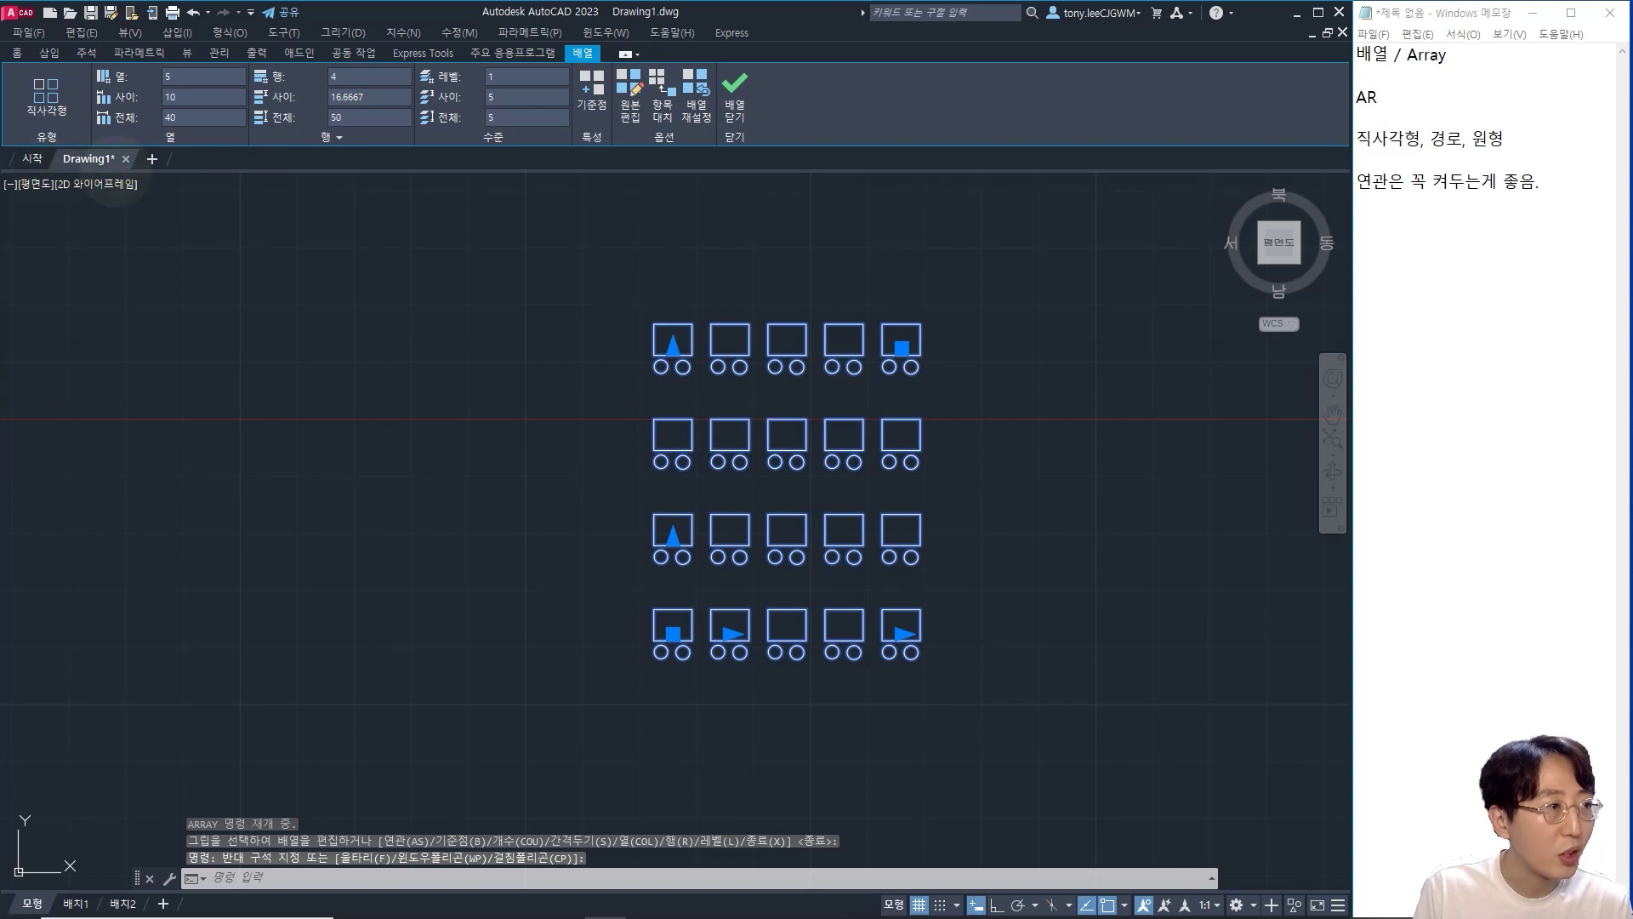
{"action": "key", "text": "Escape"}
{"action": "key", "text": "Escape"}
- Draw a small rectangle in the empty area beside the finished array
{"action": "middle_click_drag", "start_coordinate": [1173, 519], "coordinate": [918, 519]}
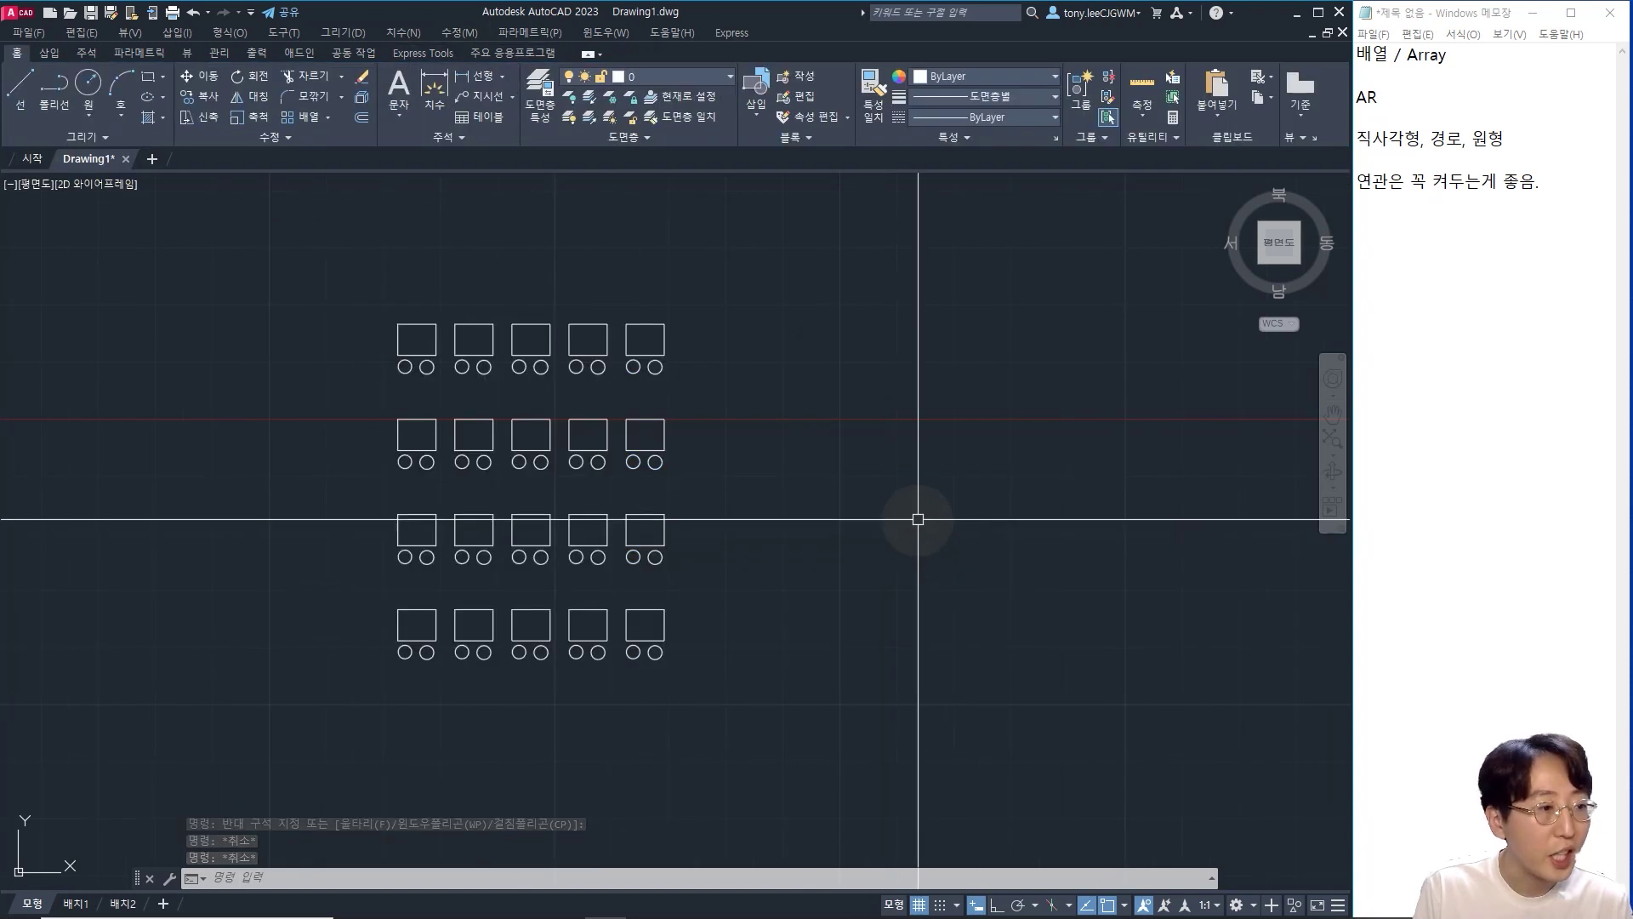
{"action": "type", "text": "rec"}
{"action": "key", "text": "Return"}
{"action": "left_click", "coordinate": [909, 527]}
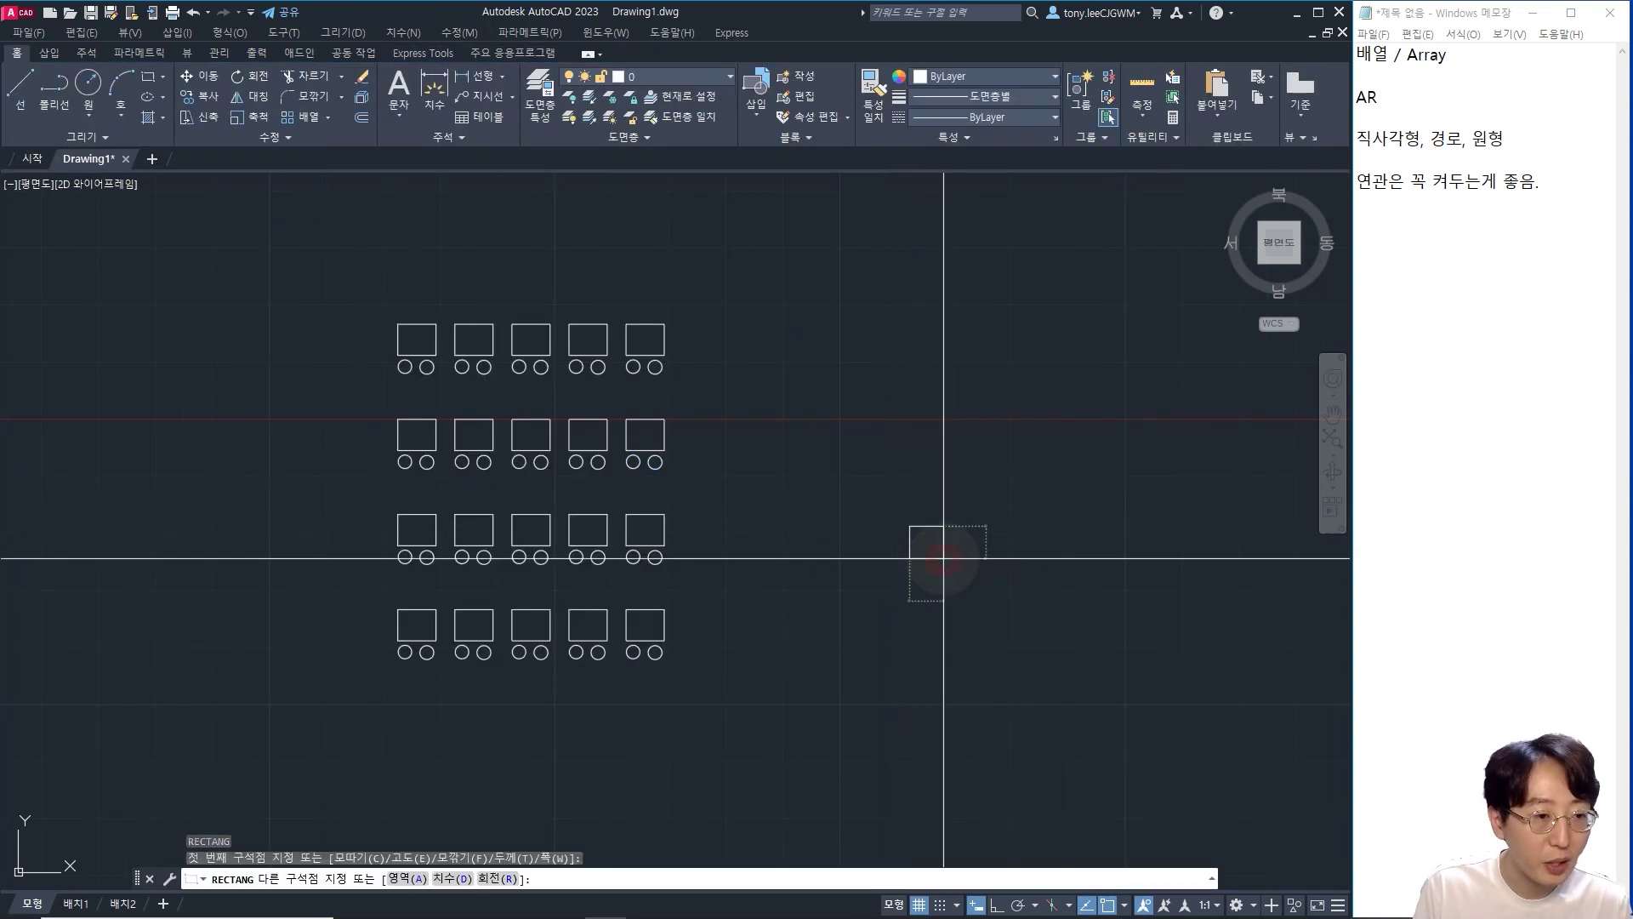
{"action": "left_click", "coordinate": [944, 558]}
- Create a non-associative rectangular array of the small rectangle with 4 columns and 3 rows
{"action": "type", "text": "ar"}
{"action": "key", "text": "Return"}
{"action": "left_click", "coordinate": [1003, 492]}
{"action": "left_click", "coordinate": [911, 587]}
{"action": "key", "text": "Return"}
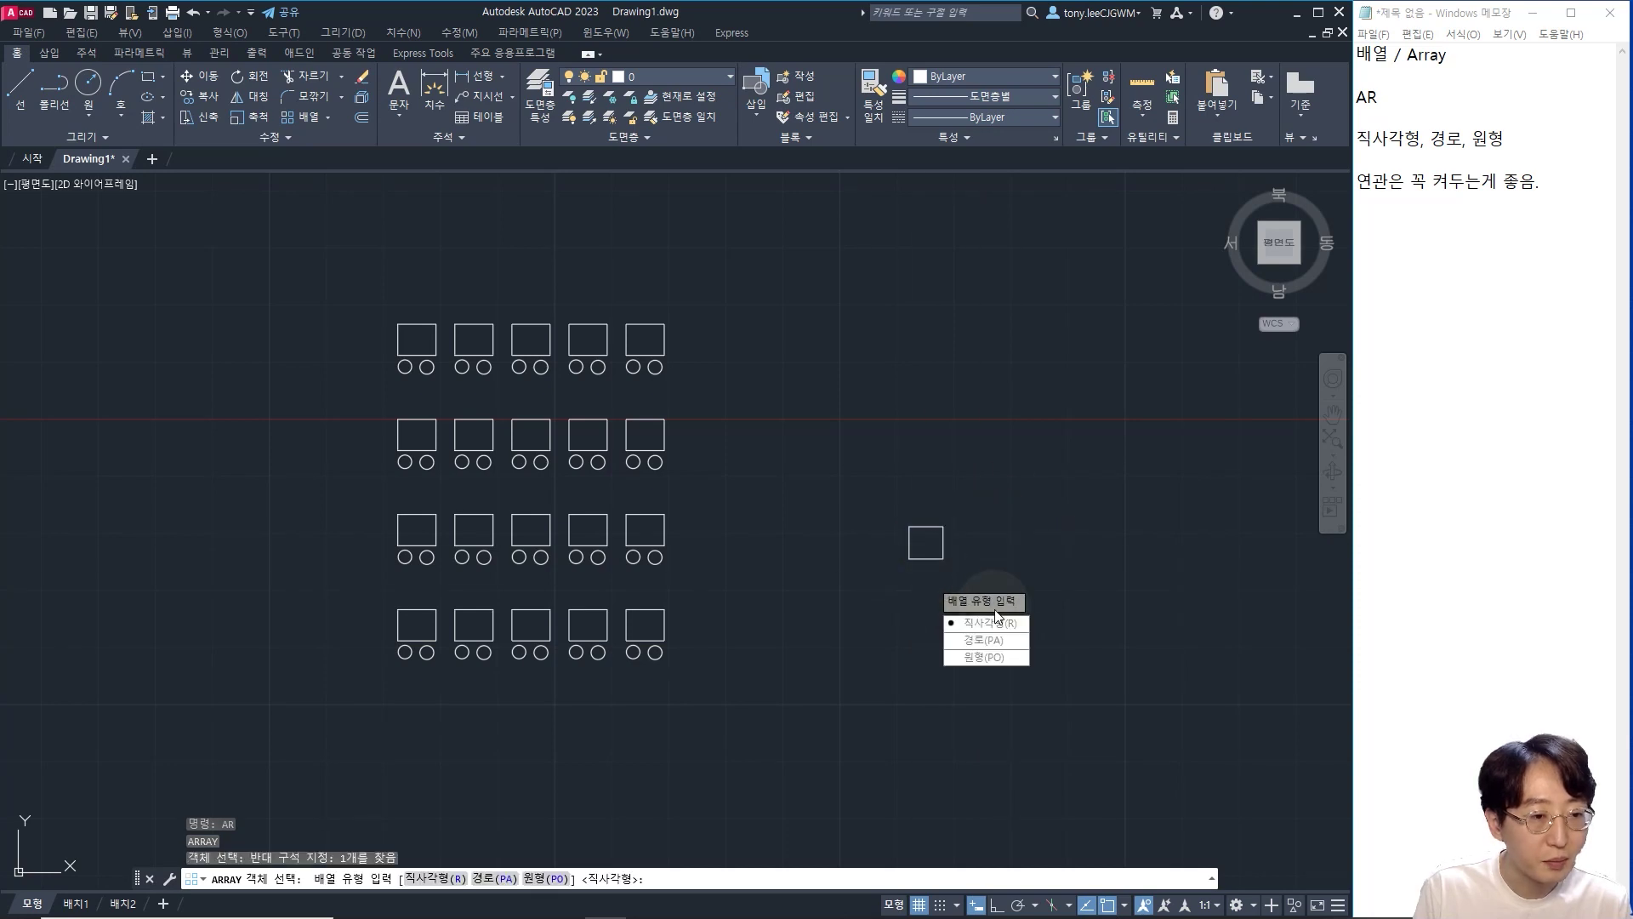
{"action": "left_click", "coordinate": [991, 622]}
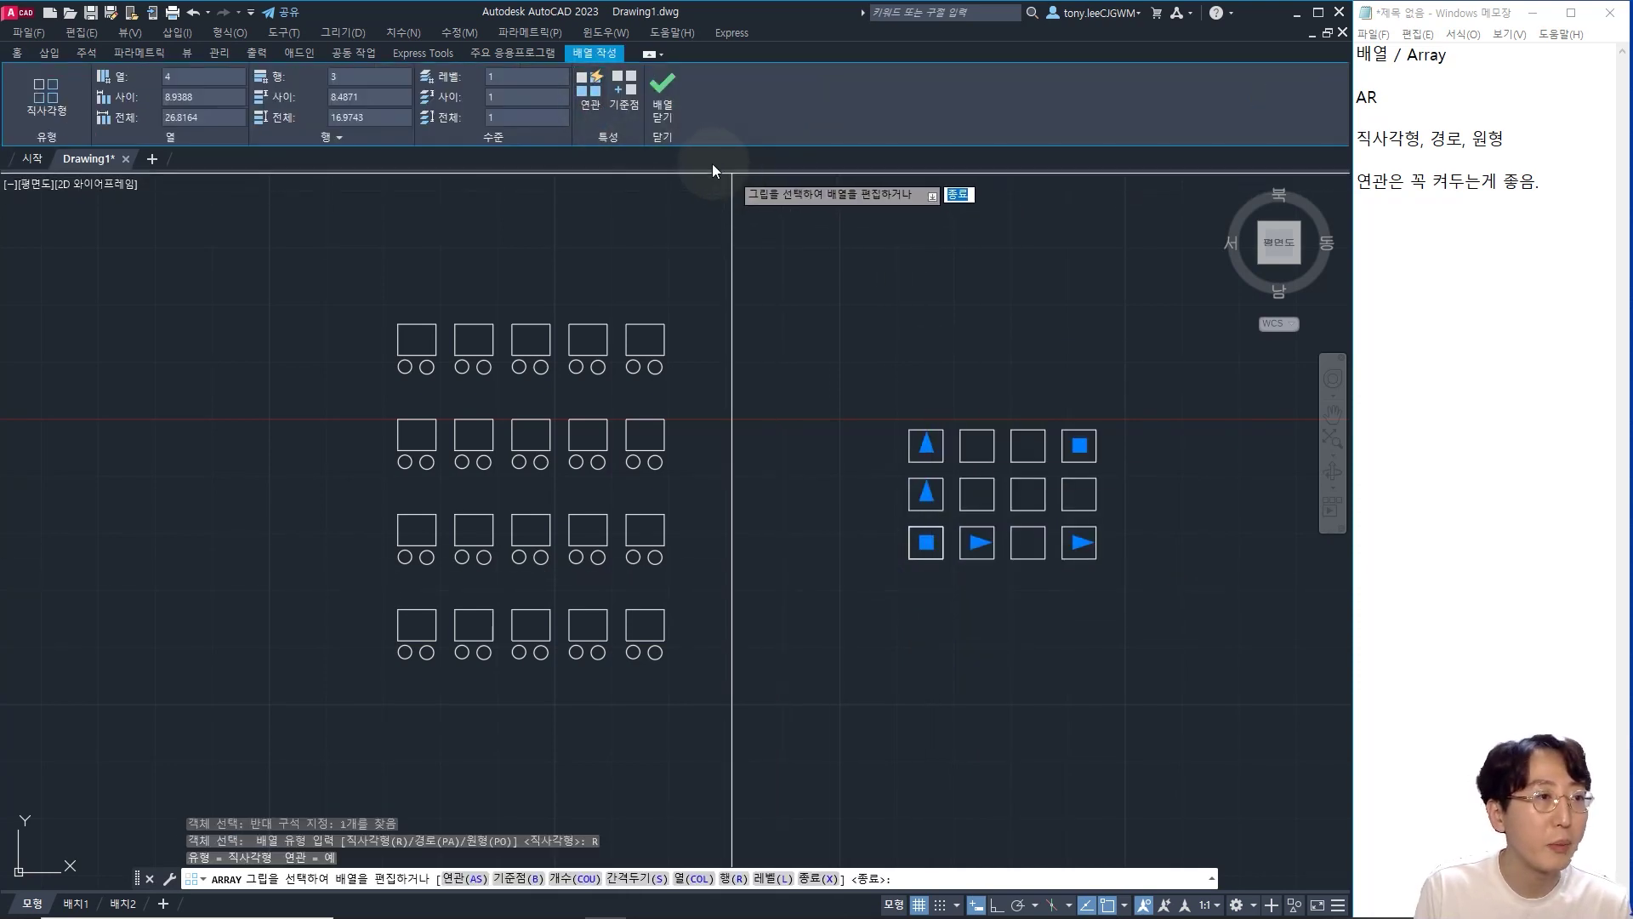
{"action": "left_click", "coordinate": [667, 109]}
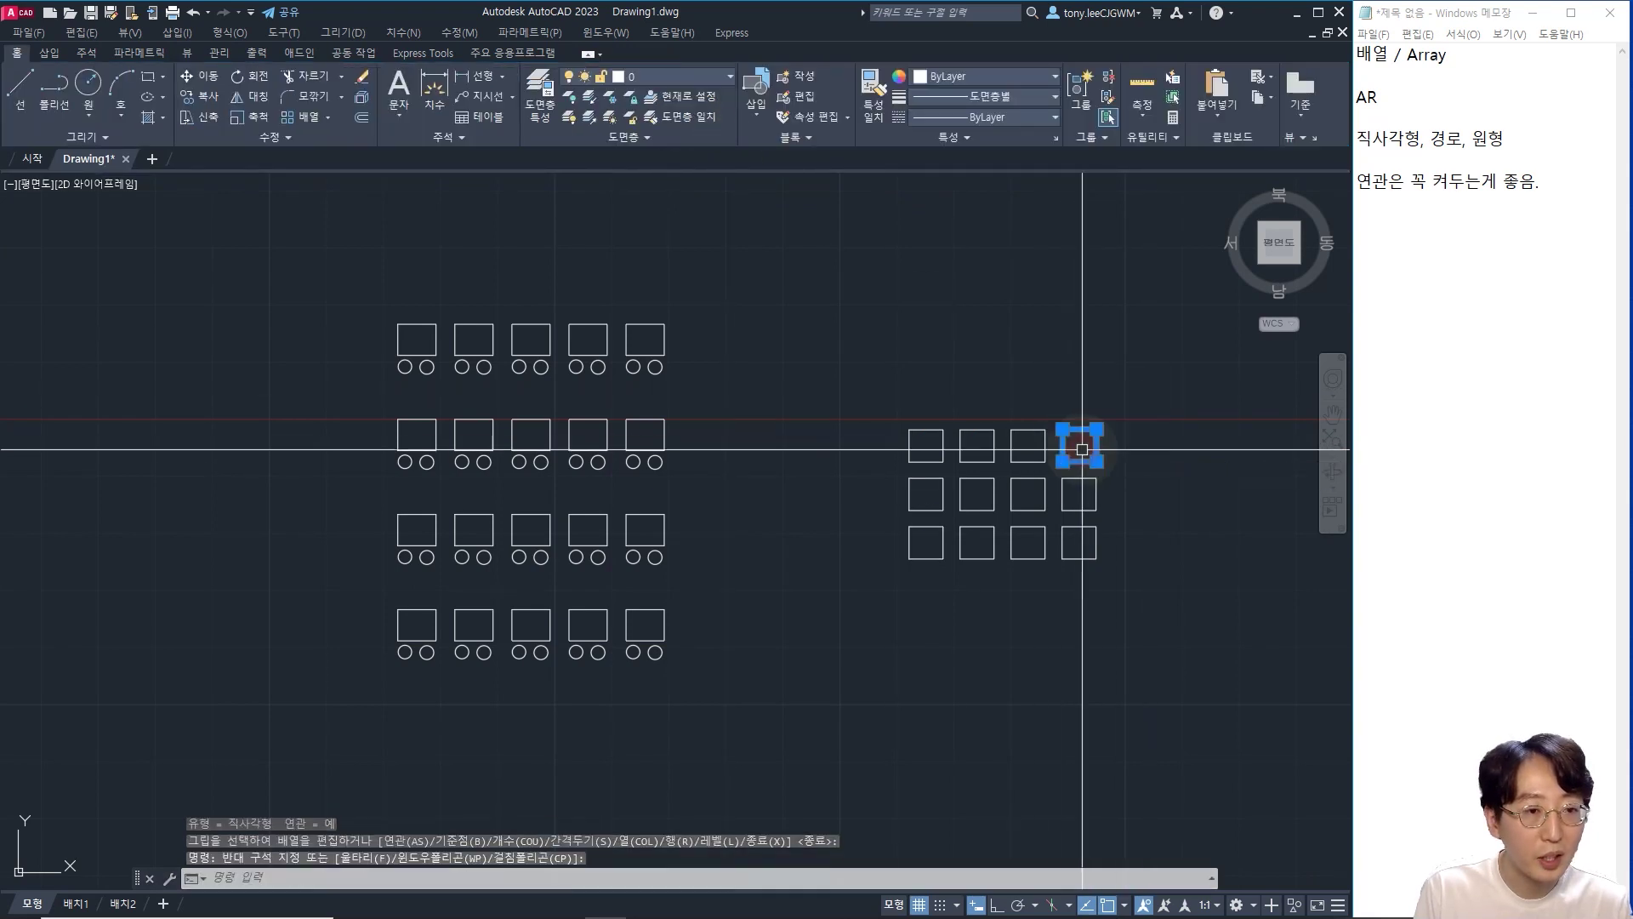
- Select individual rectangles of the non-associative array one at a time to check whether they are separate objects
{"action": "key", "text": "Escape"}
{"action": "left_click", "coordinate": [1129, 489]}
{"action": "left_click", "coordinate": [1106, 506]}
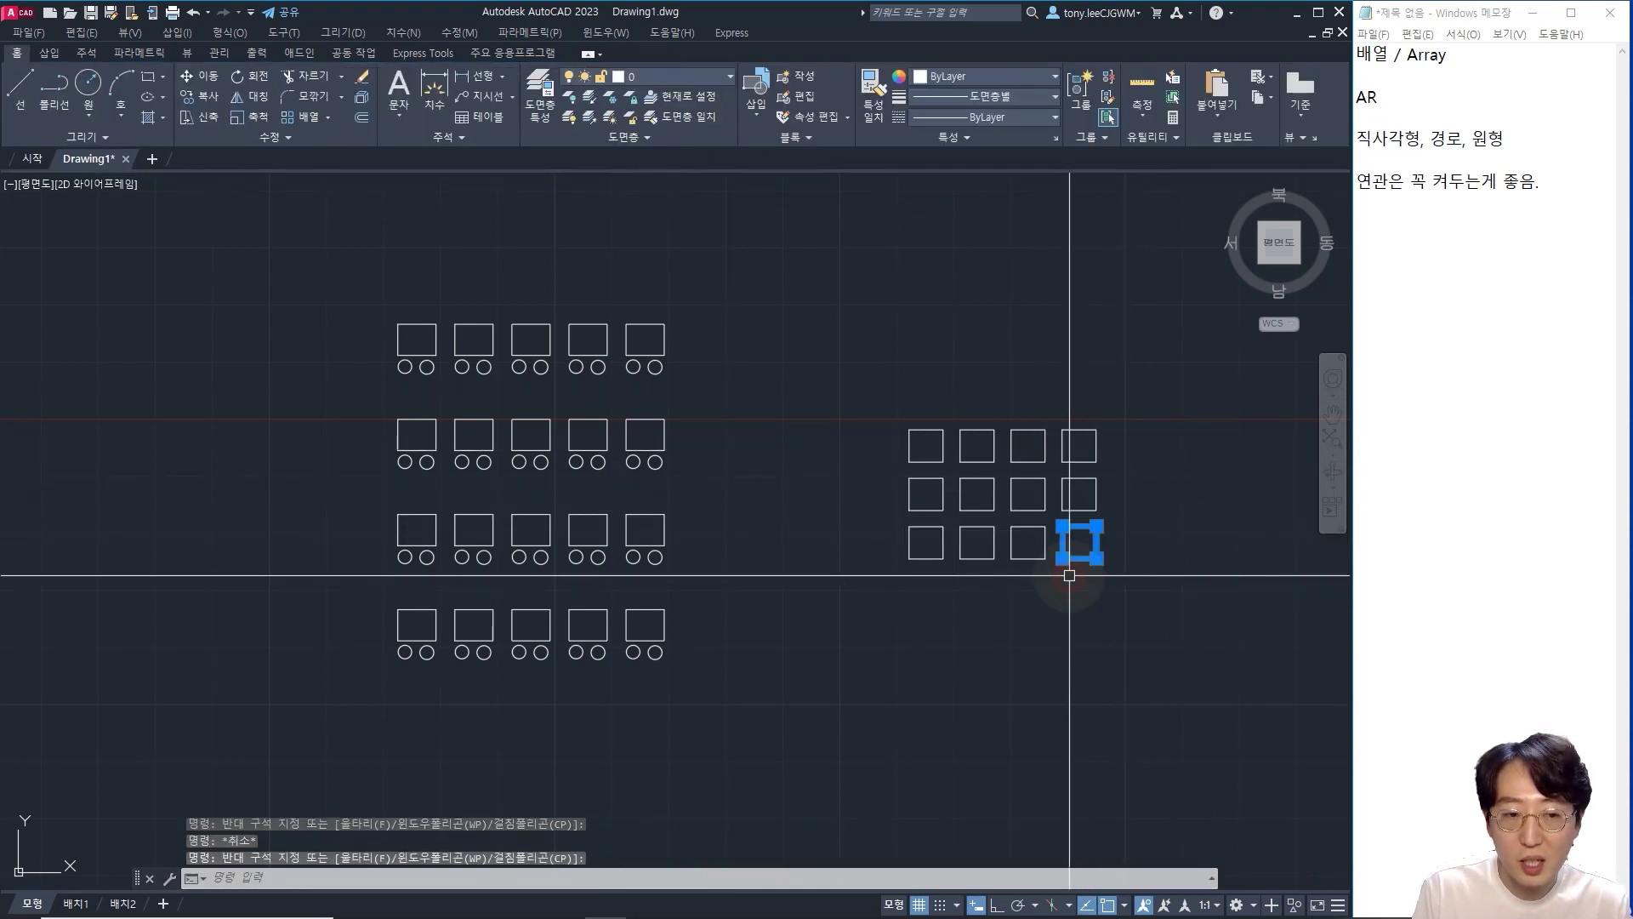
{"action": "scroll", "coordinate": [1042, 564], "scroll_direction": "up", "scroll_amount": 2}
{"action": "key", "text": "Escape"}
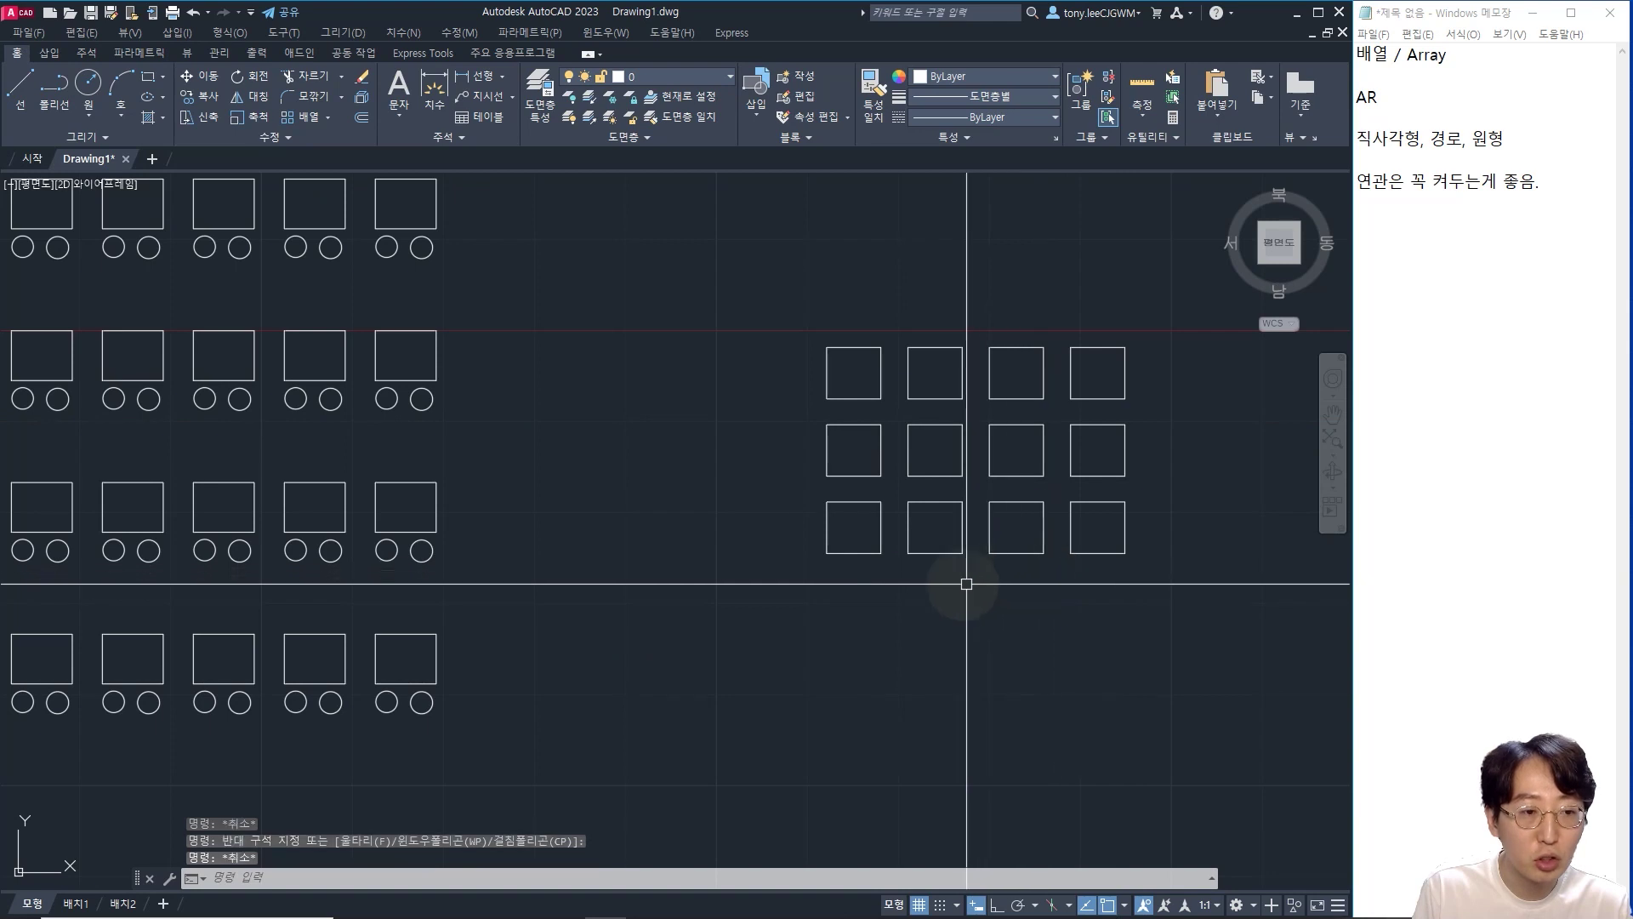
{"action": "left_click", "coordinate": [918, 536]}
{"action": "key", "text": "Escape"}
{"action": "scroll", "coordinate": [969, 478], "scroll_direction": "down", "scroll_amount": 4}
{"action": "scroll", "coordinate": [850, 612], "scroll_direction": "up", "scroll_amount": 3}
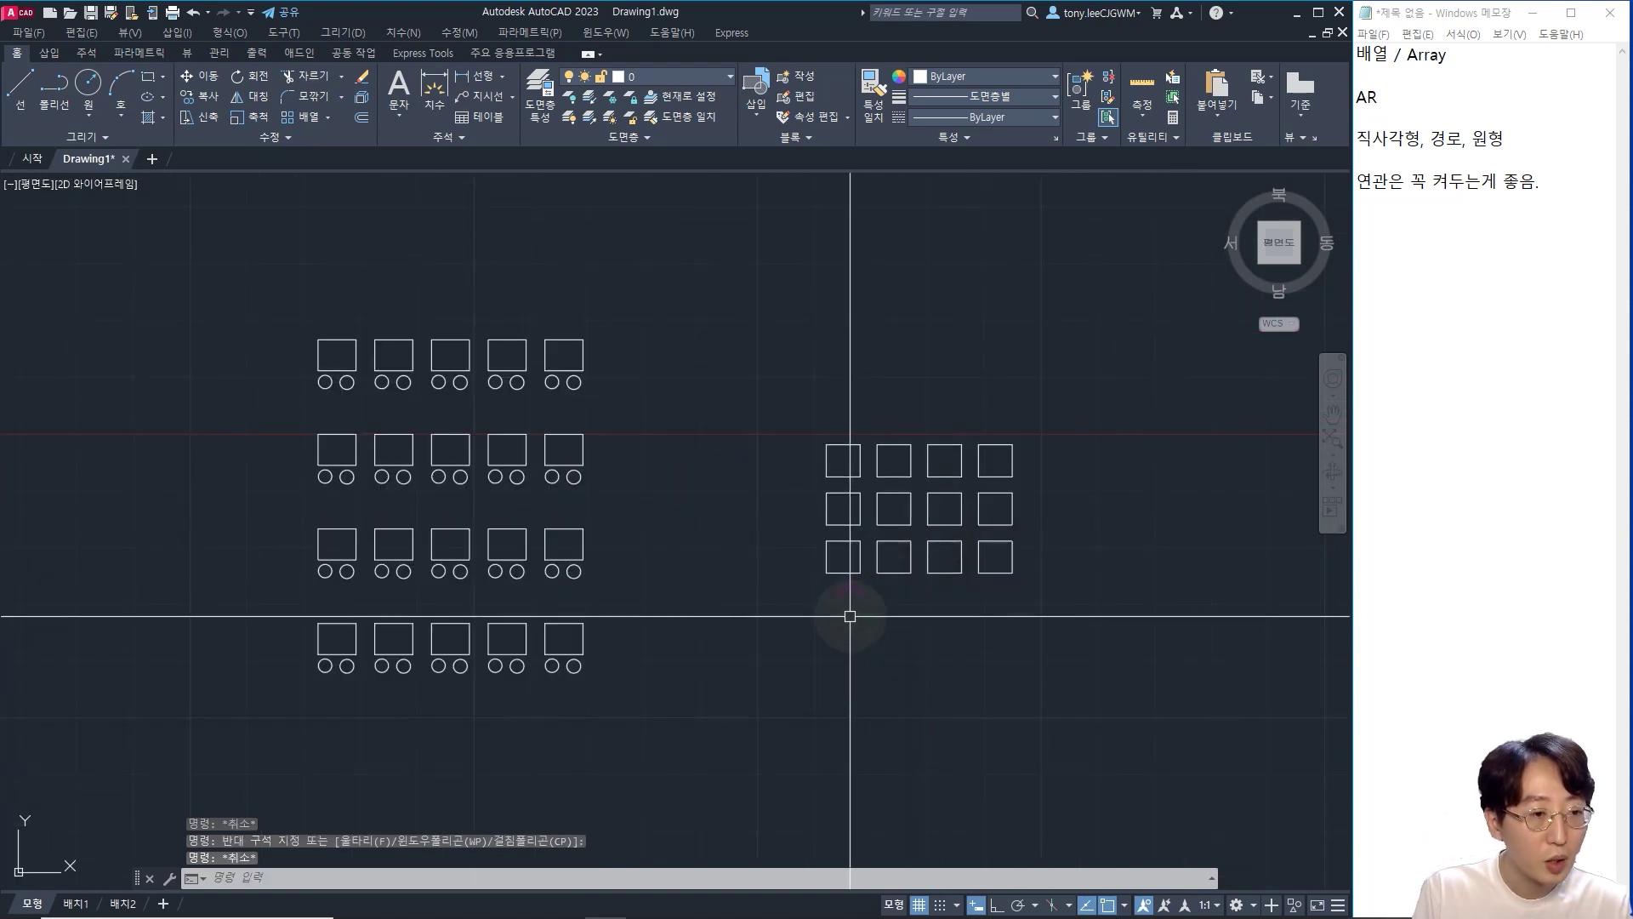
- Erase all copies in the non-associative array except the original corner rectangle, and undo the erase
{"action": "left_click", "coordinate": [1153, 363]}
{"action": "left_click", "coordinate": [875, 583]}
{"action": "left_click", "coordinate": [864, 375]}
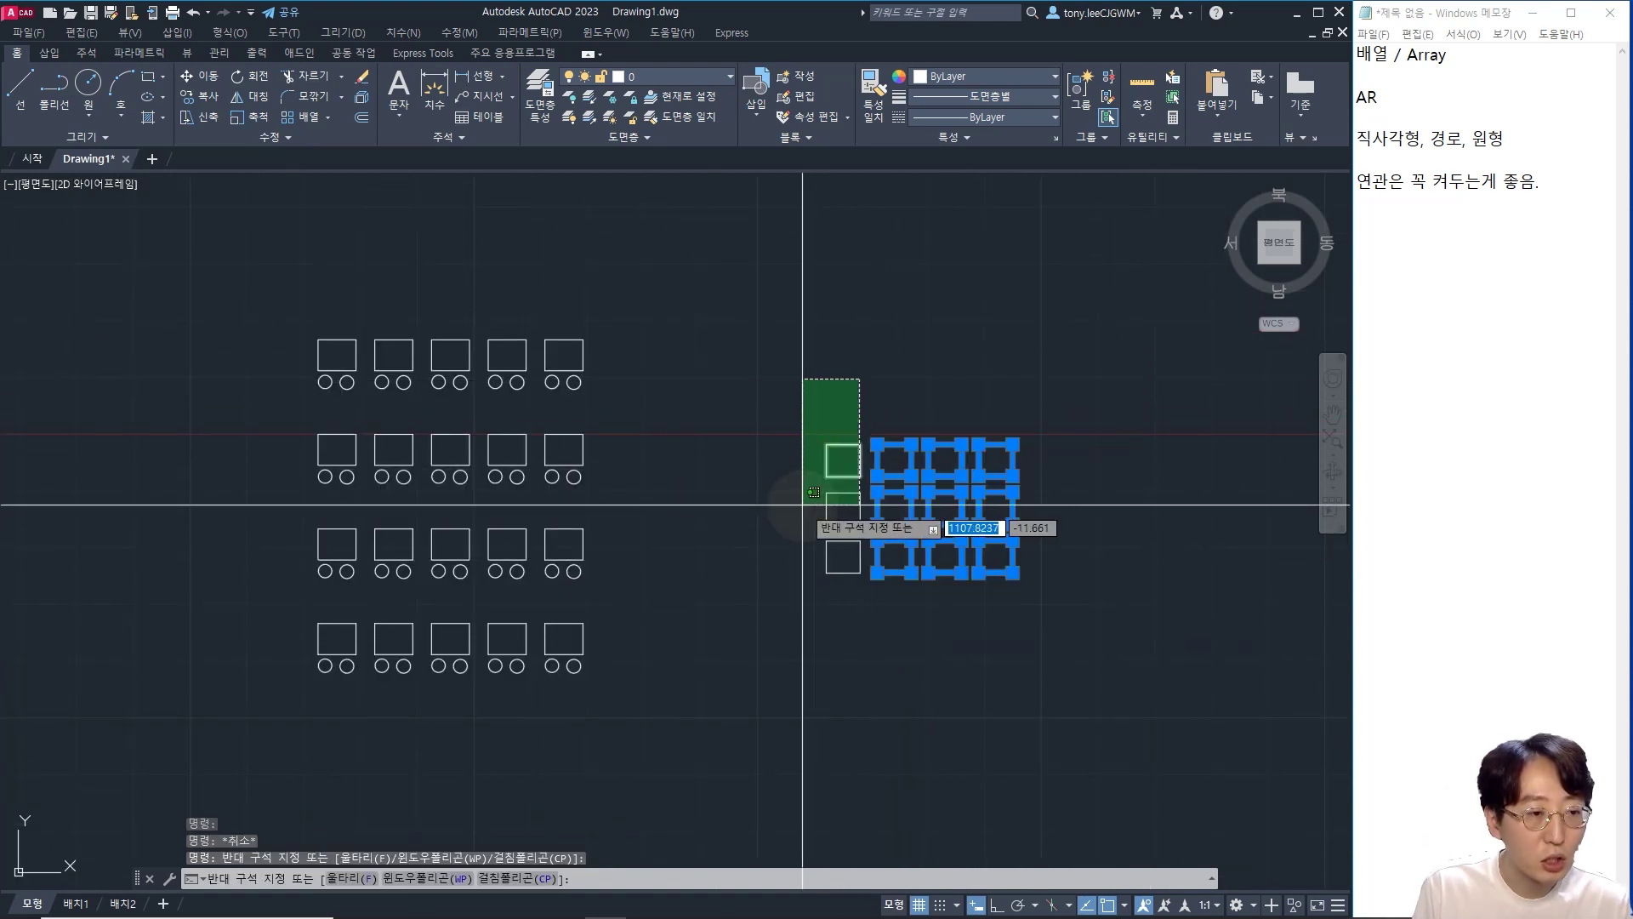
{"action": "left_click", "coordinate": [803, 520]}
{"action": "key", "text": "e"}
{"action": "key", "text": "Return"}
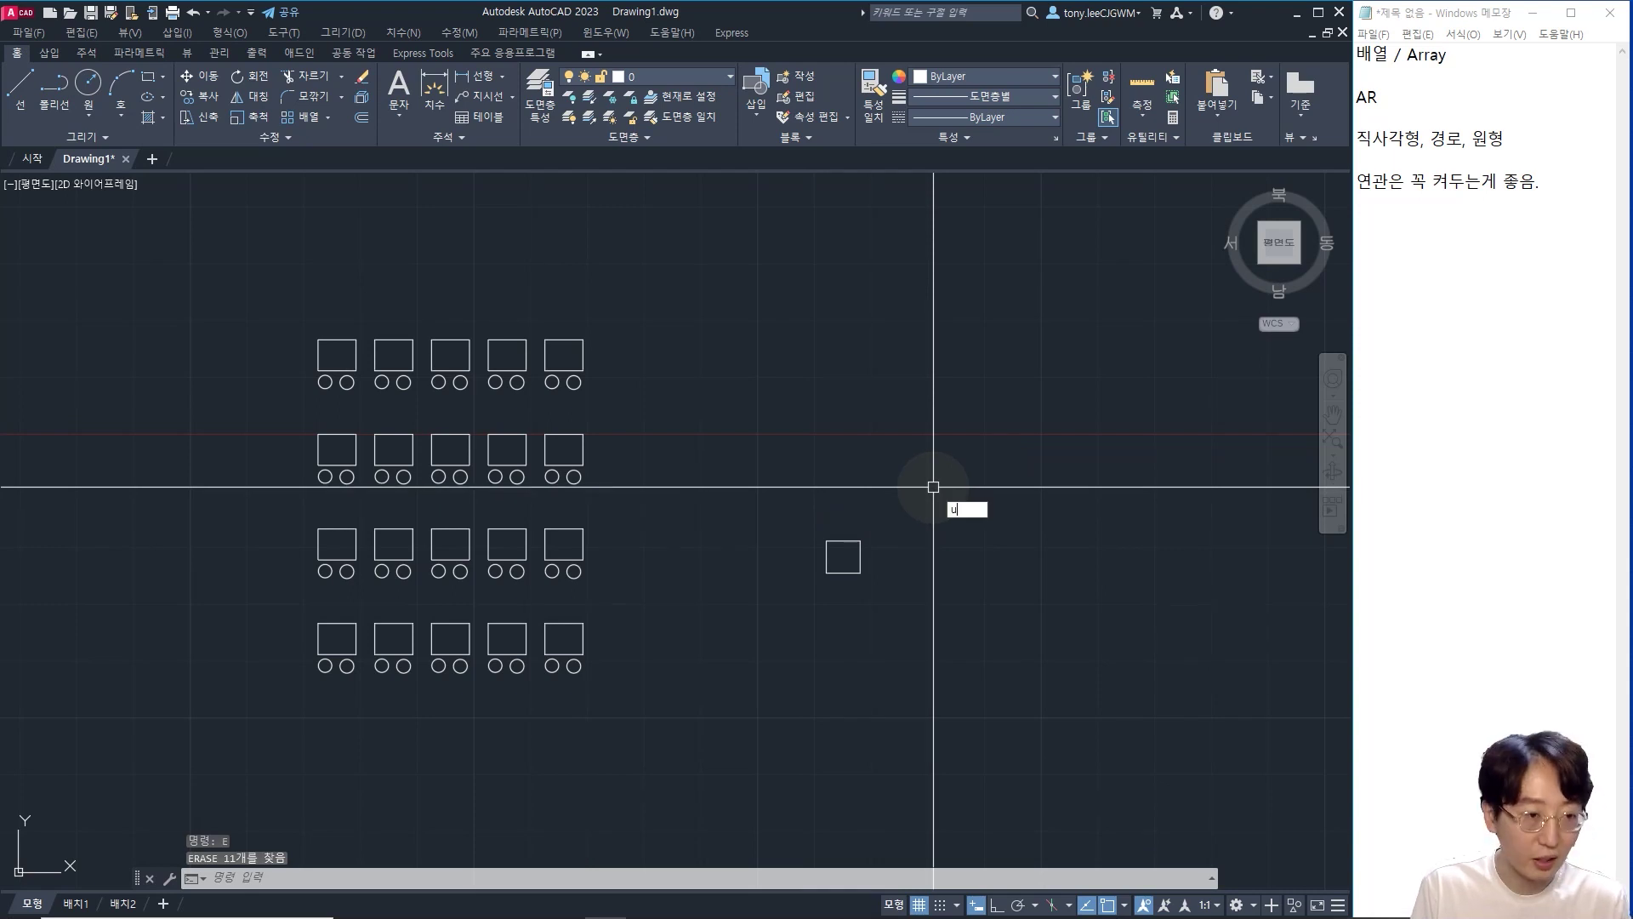
{"action": "key", "text": "Return"}
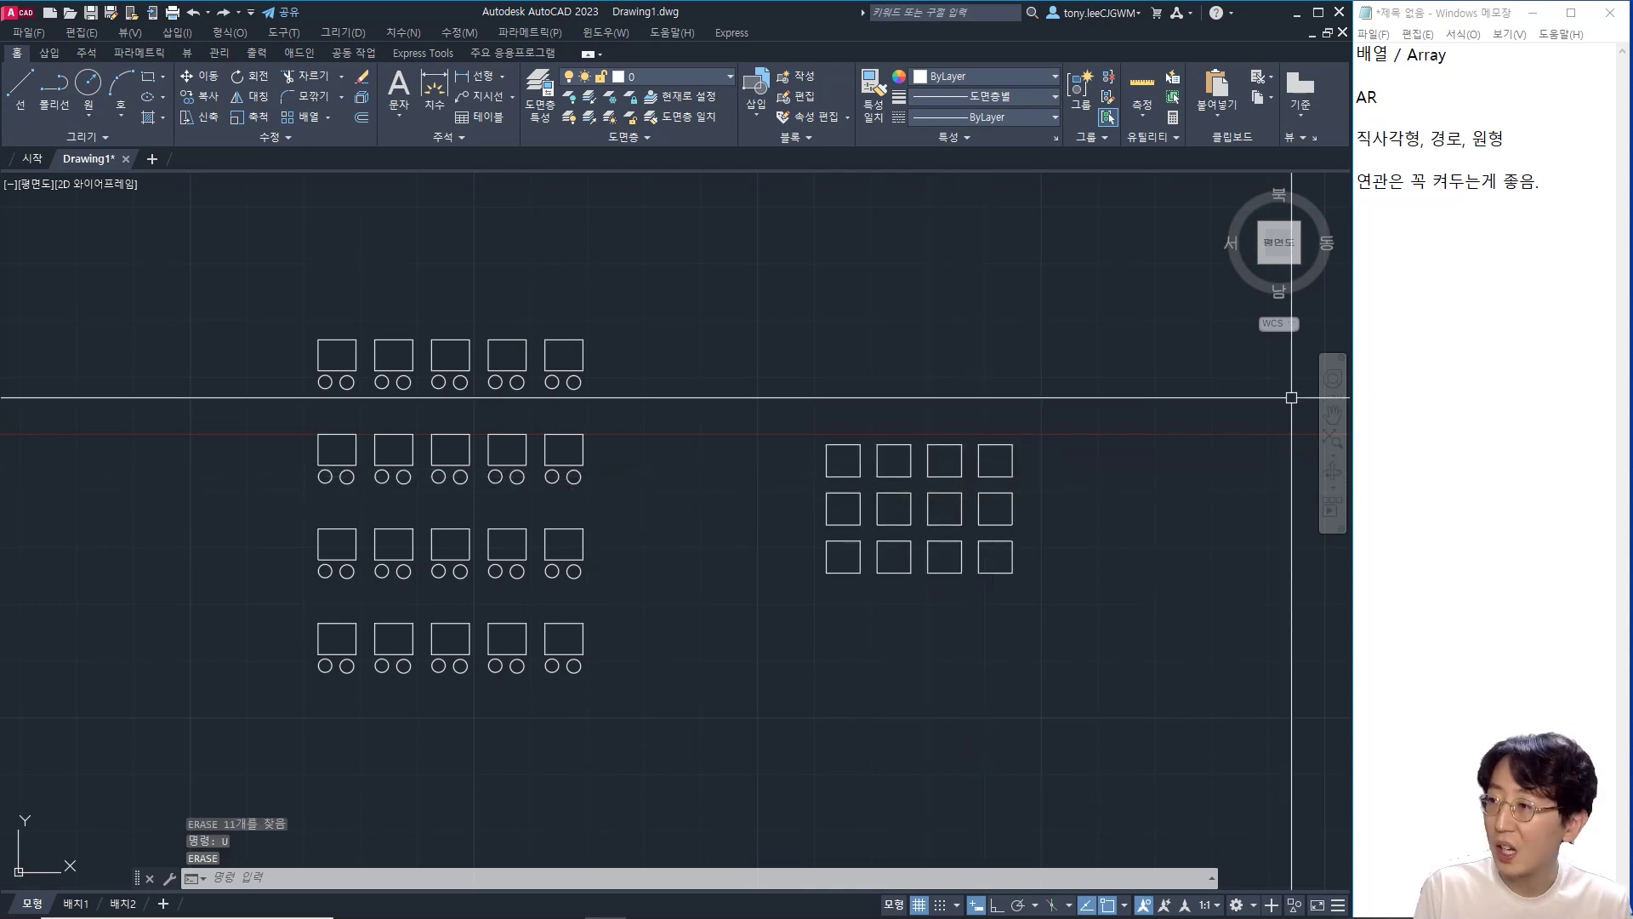
- Add the command name ARRAYCLASSIC to the Notepad notes and return to the AutoCAD drawing
{"action": "left_click", "coordinate": [1582, 176]}
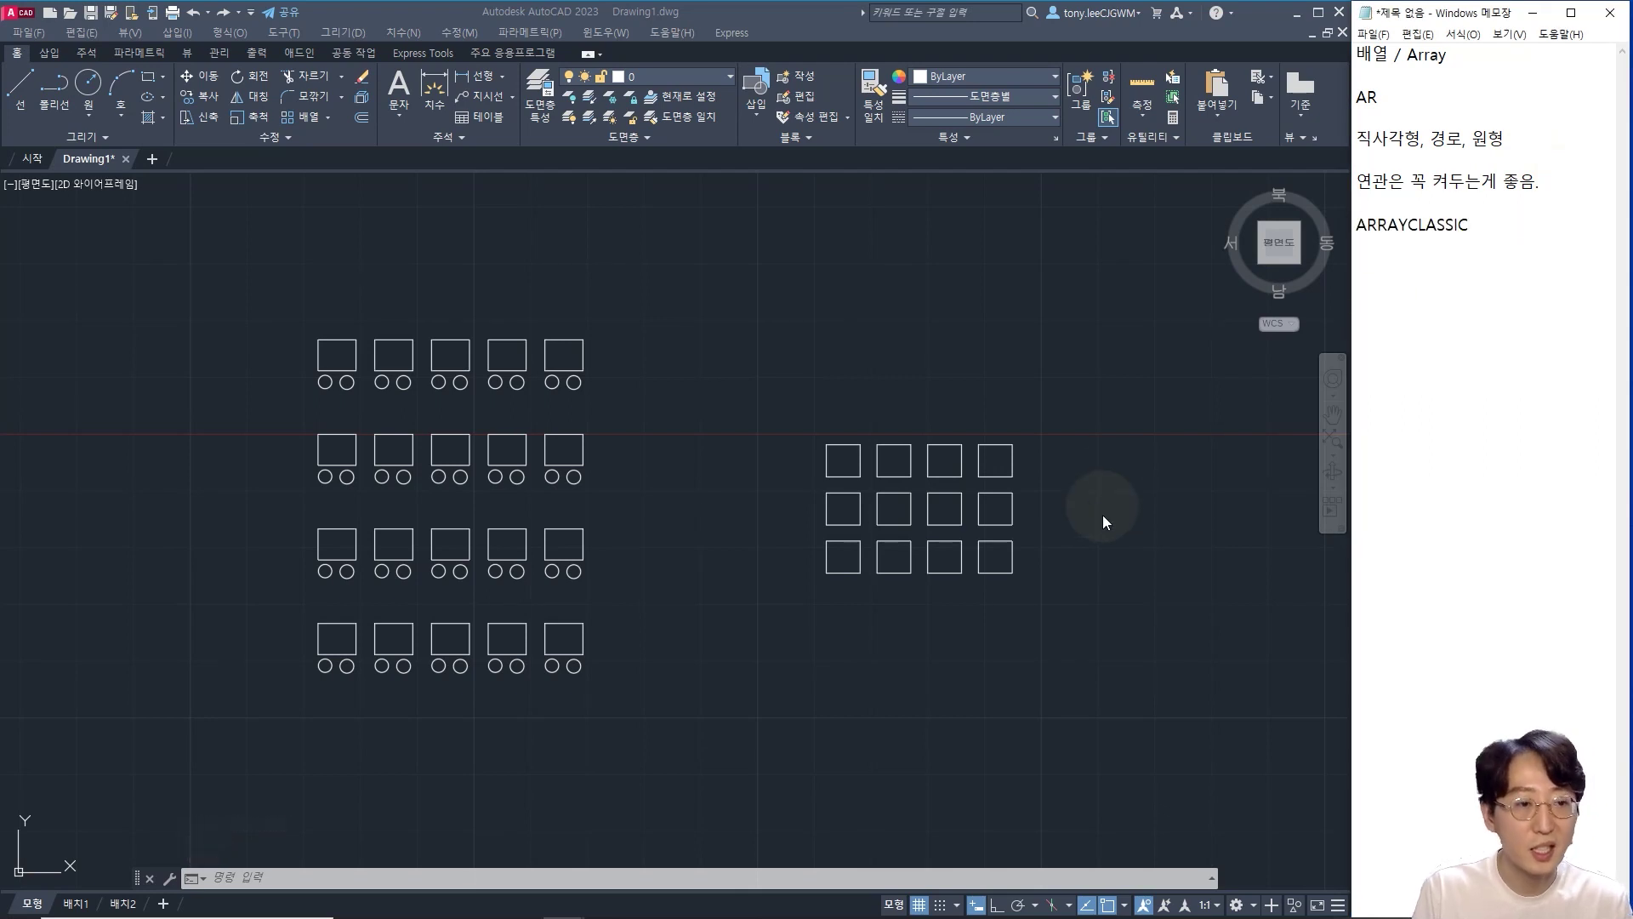
{"action": "left_click", "coordinate": [1110, 561]}
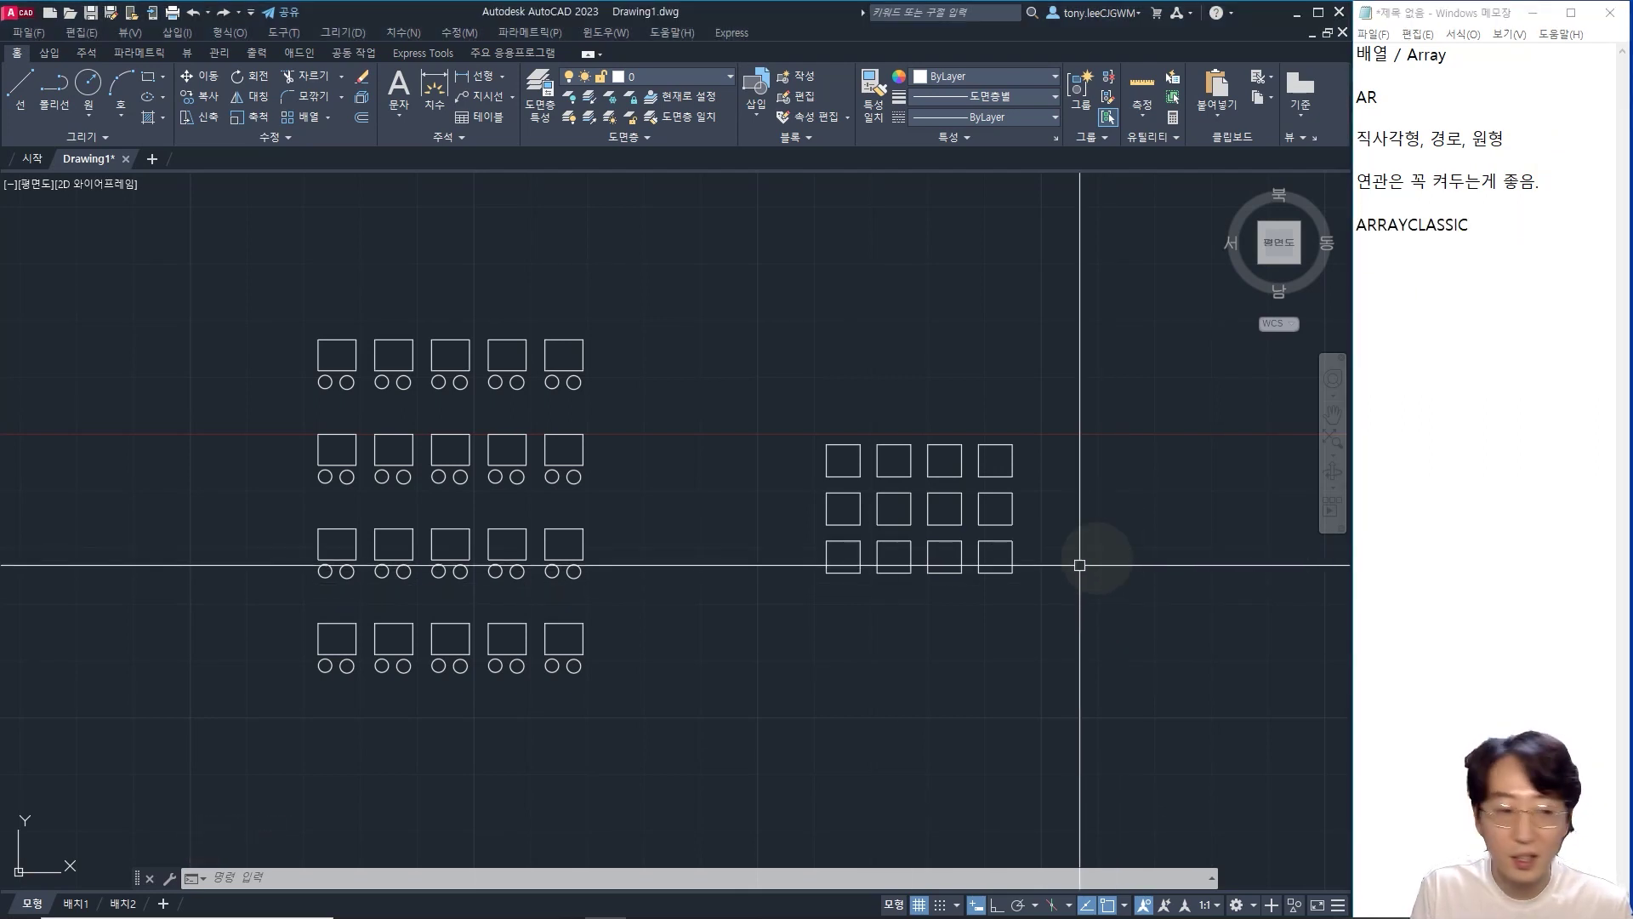
- Draw another small rectangle below the non-associative array
{"action": "middle_click_drag", "start_coordinate": [837, 652], "coordinate": [821, 533]}
{"action": "type", "text": "rec"}
{"action": "key", "text": "space"}
{"action": "left_click", "coordinate": [832, 605]}
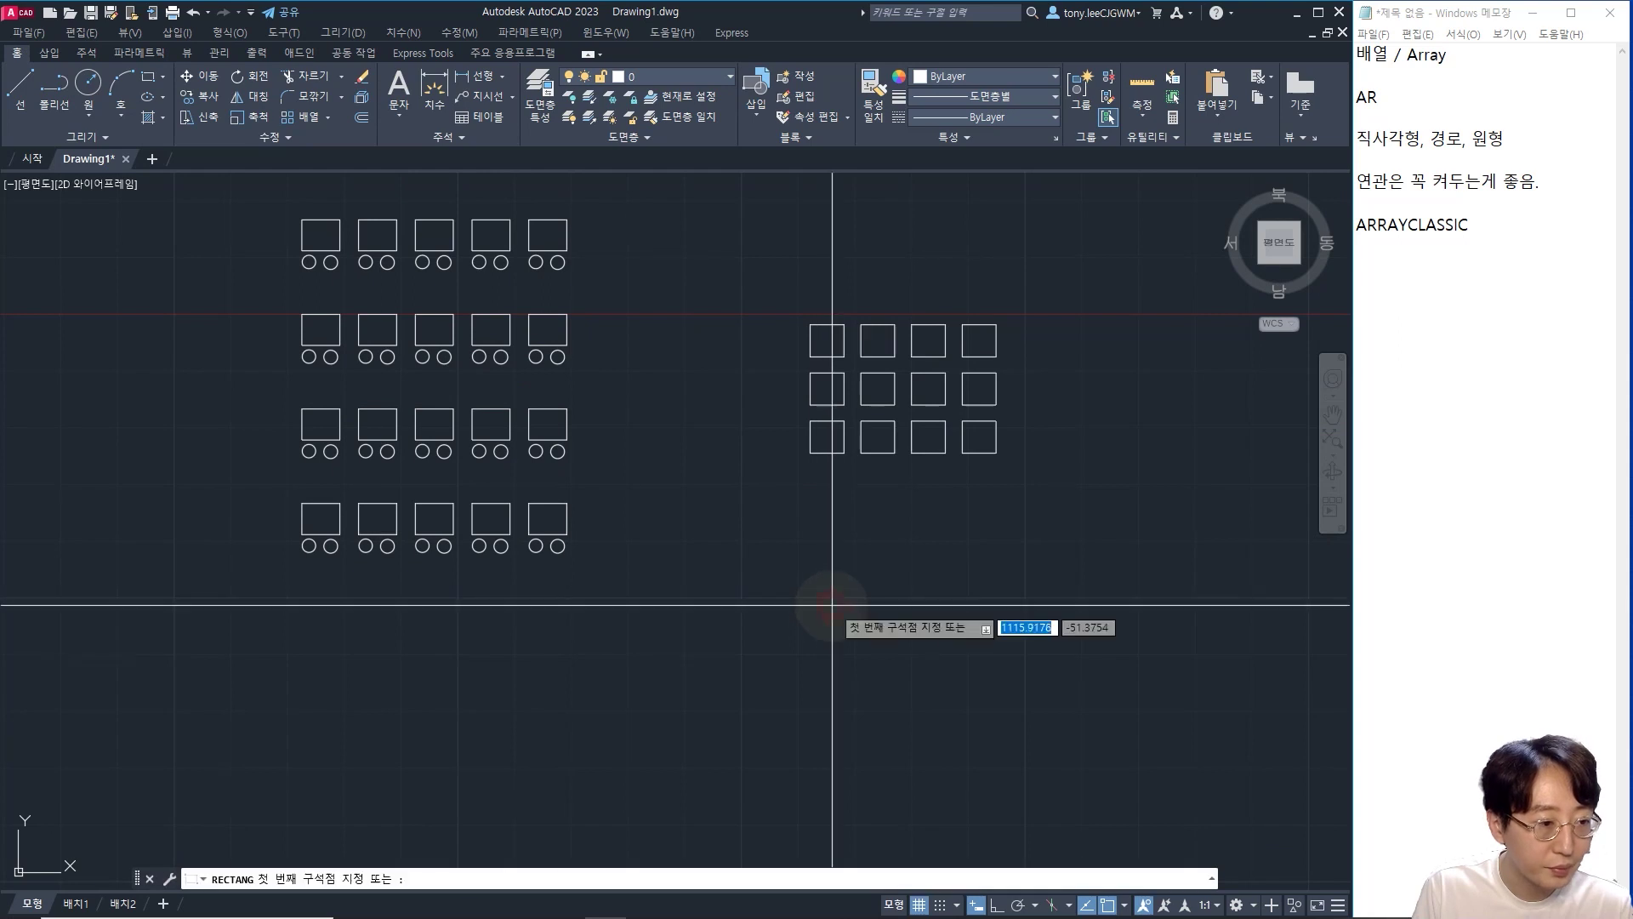
{"action": "left_click", "coordinate": [869, 641]}
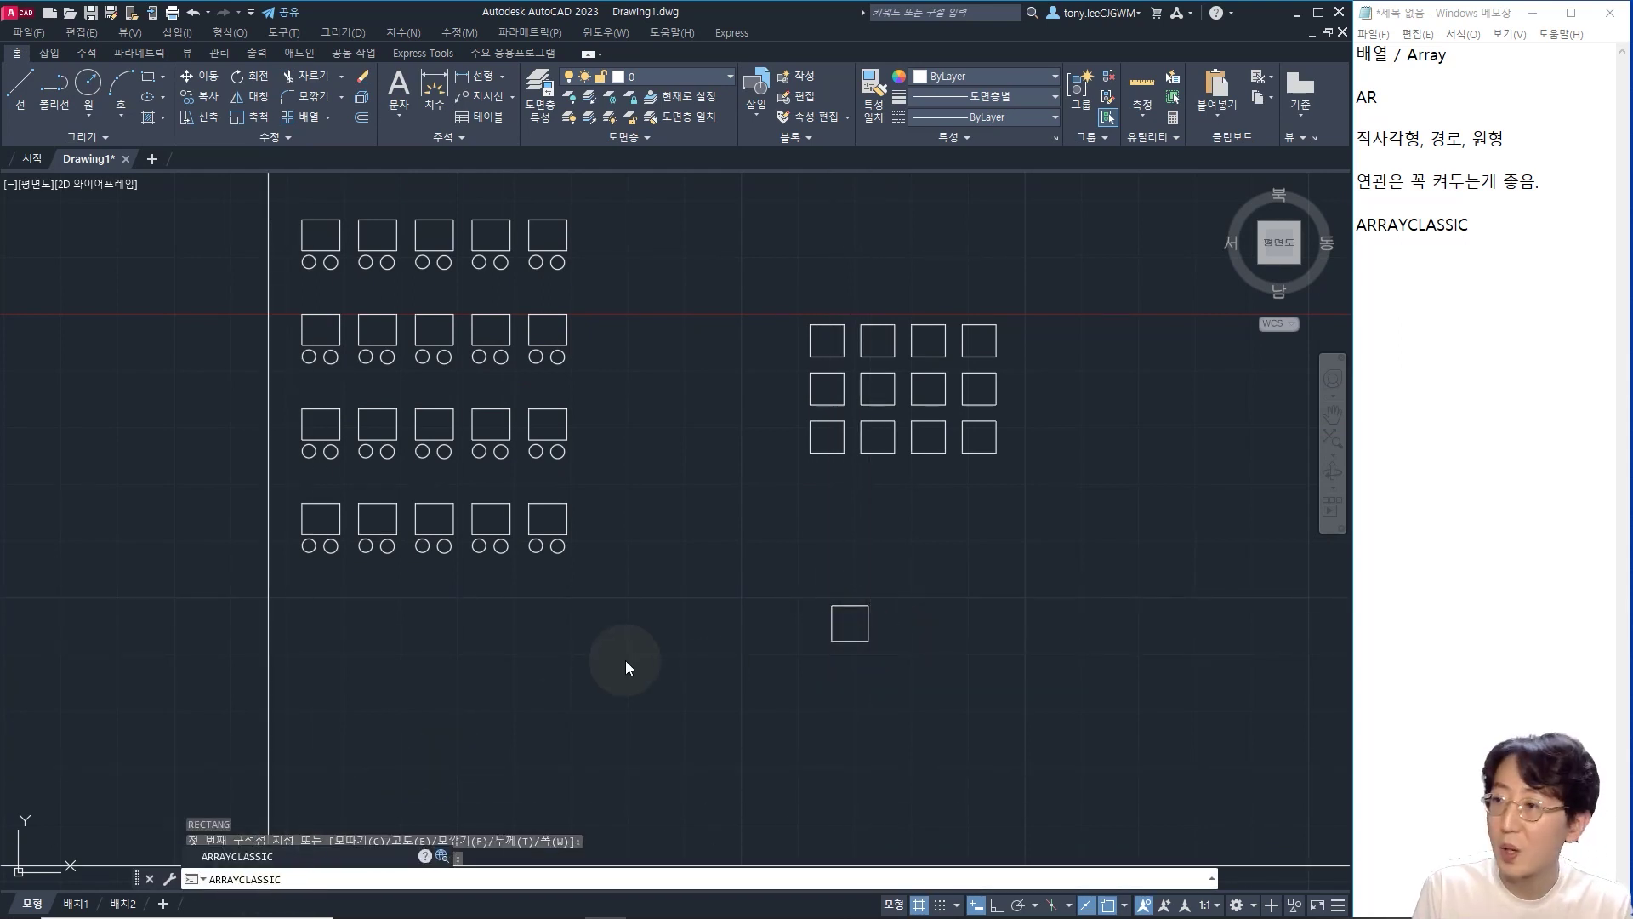
- Start ARRAYCLASSIC, look at the polar array options, and set the type back to rectangular
{"action": "key", "text": "Return"}
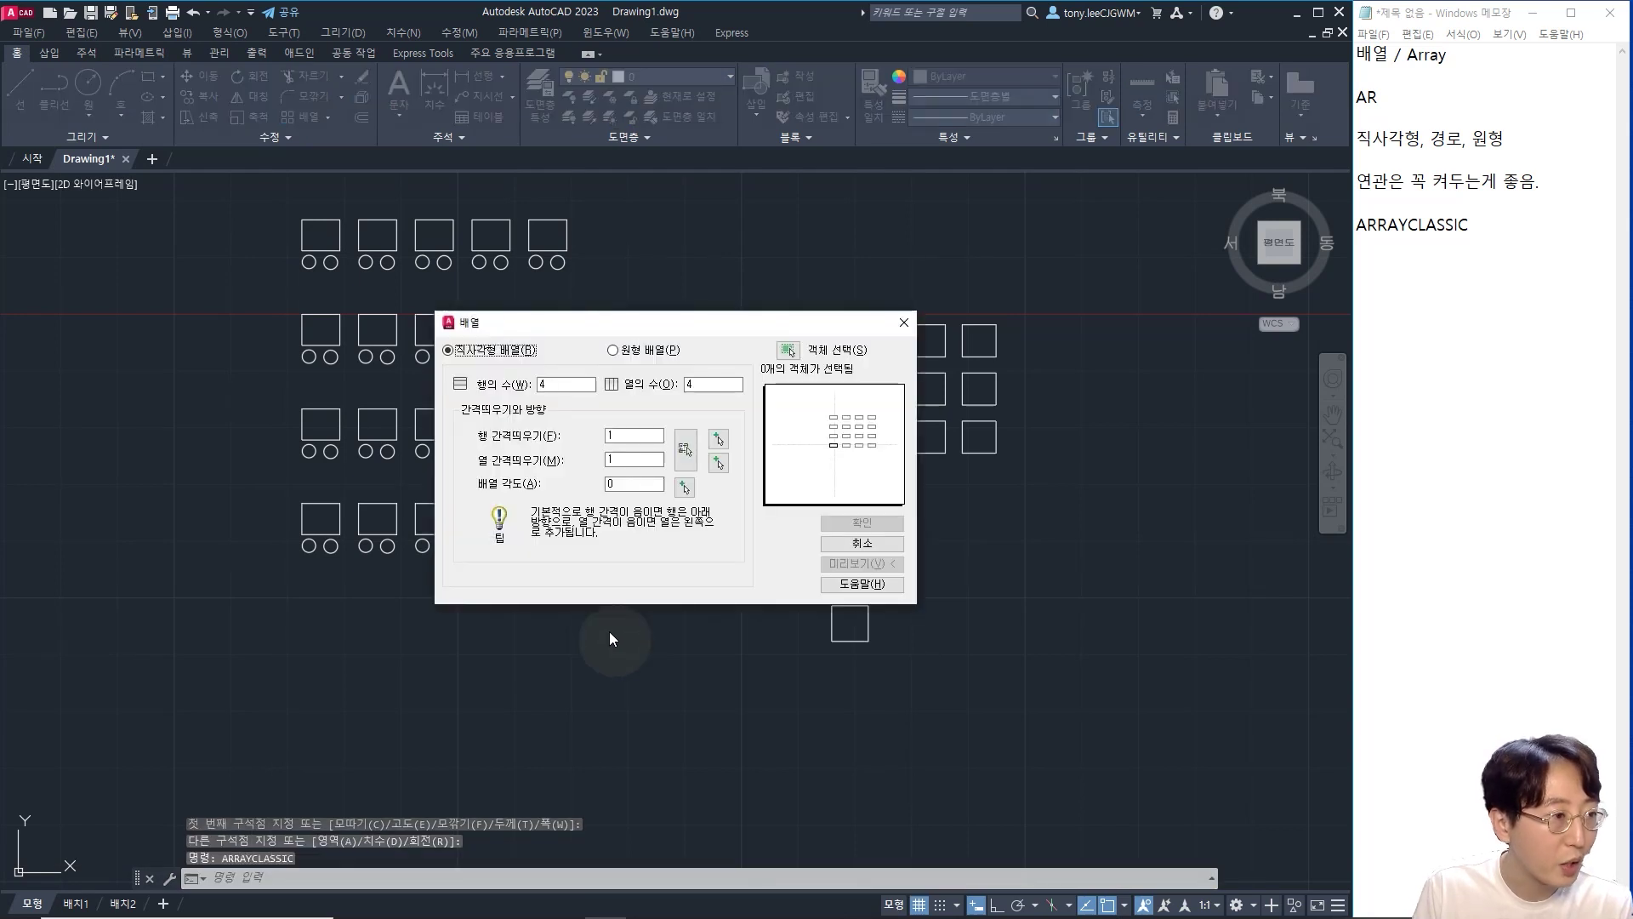
{"action": "left_click_drag", "start_coordinate": [553, 332], "coordinate": [706, 247]}
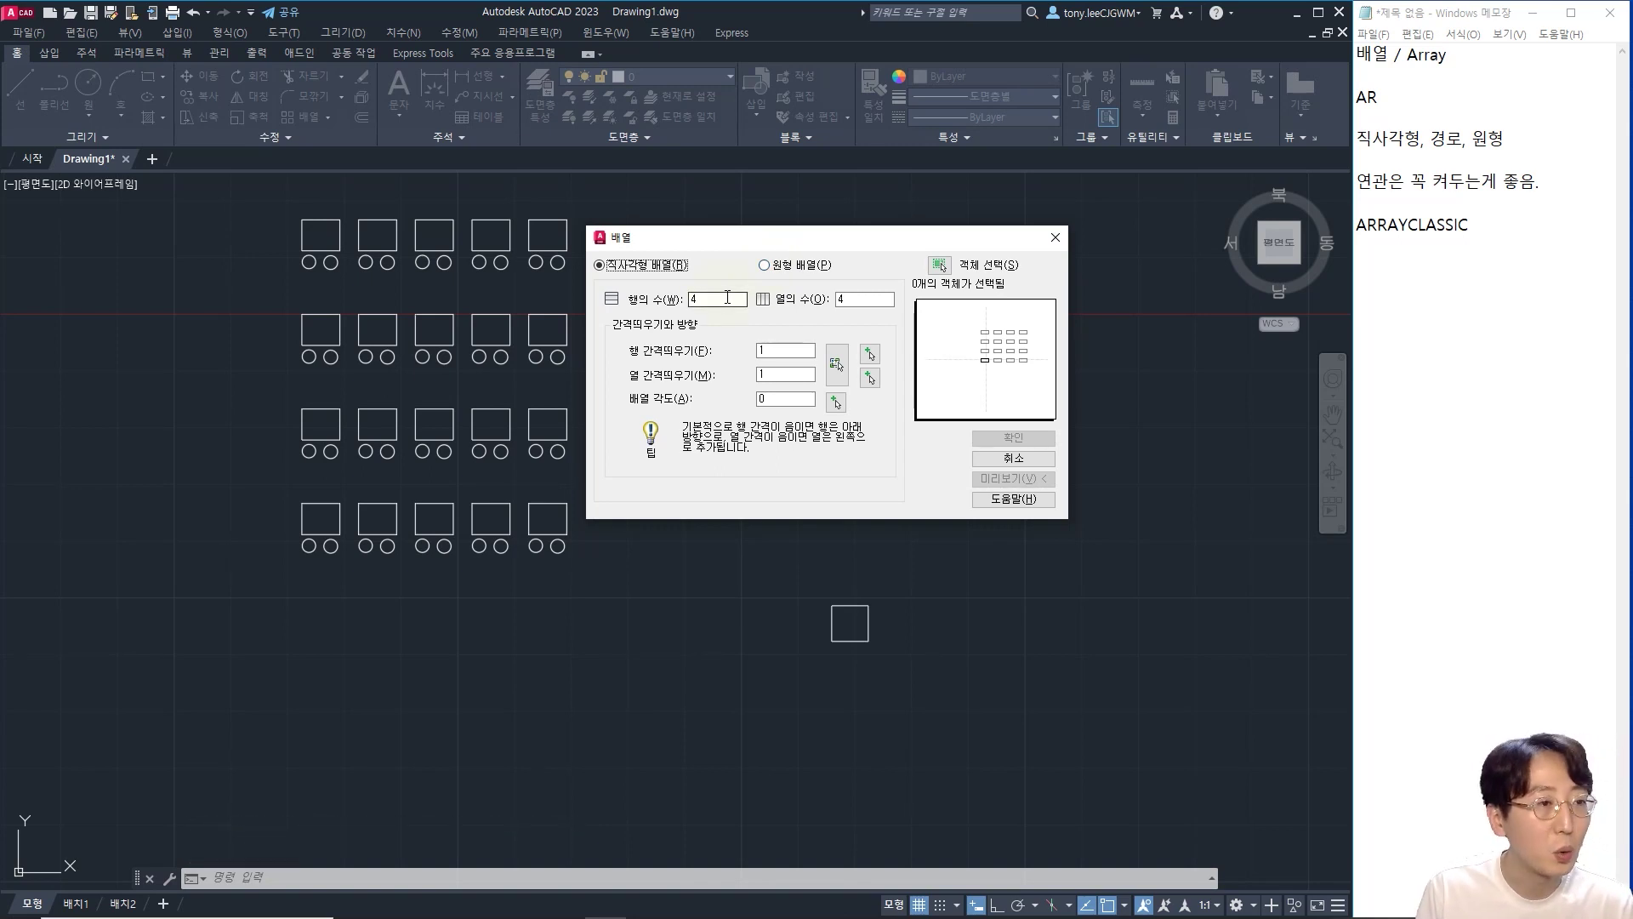
{"action": "left_click", "coordinate": [765, 265]}
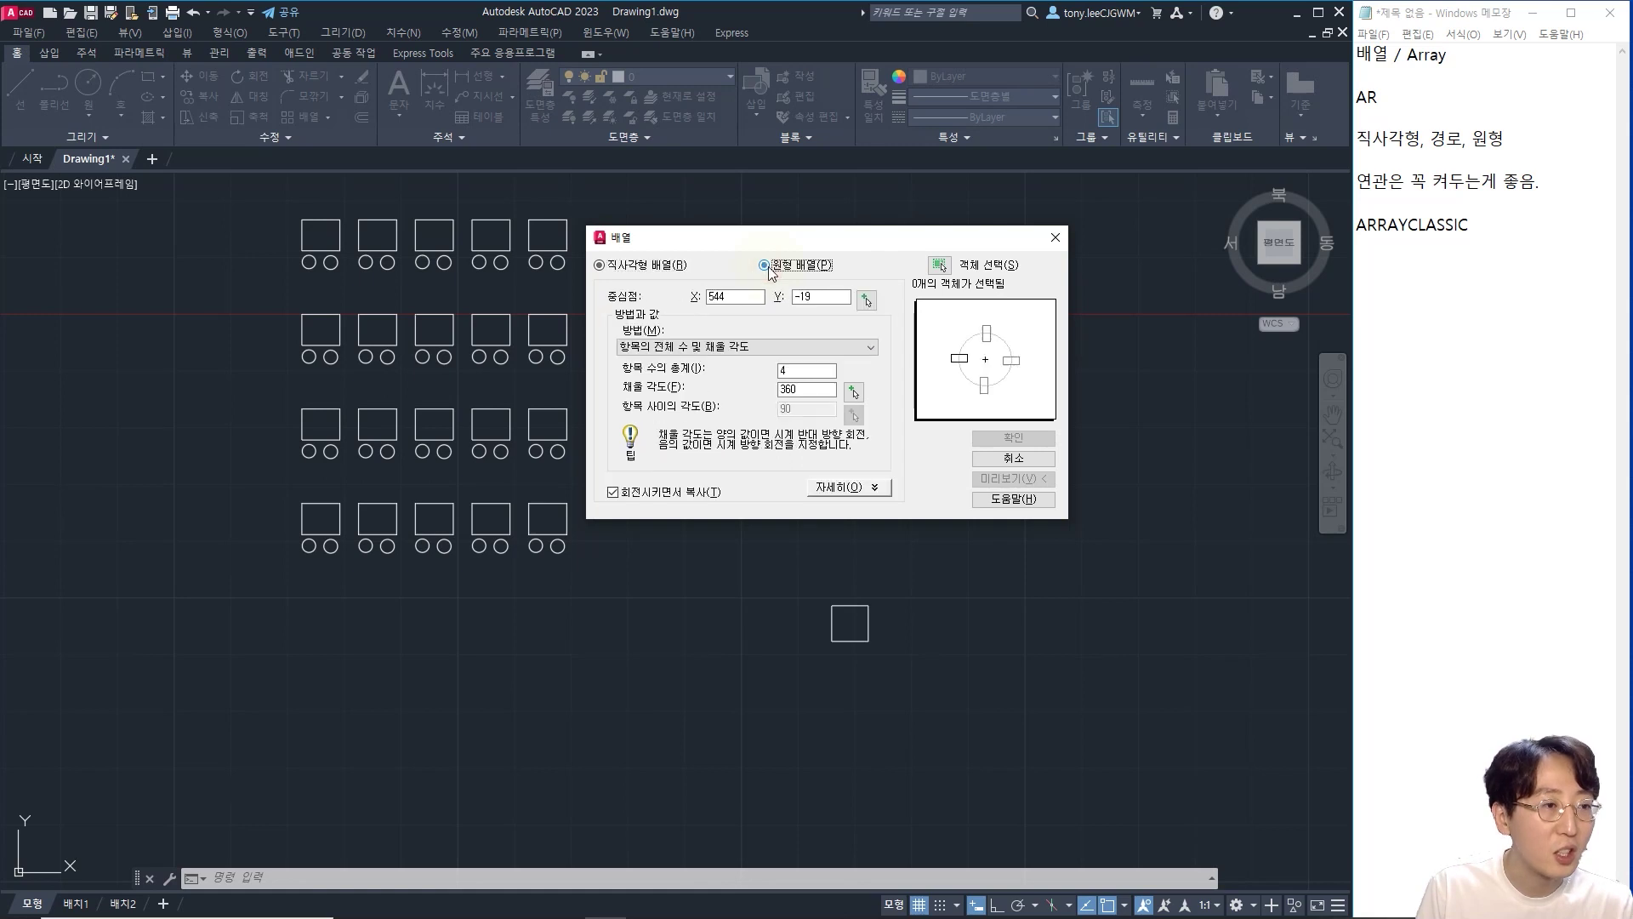
{"action": "left_click", "coordinate": [656, 271]}
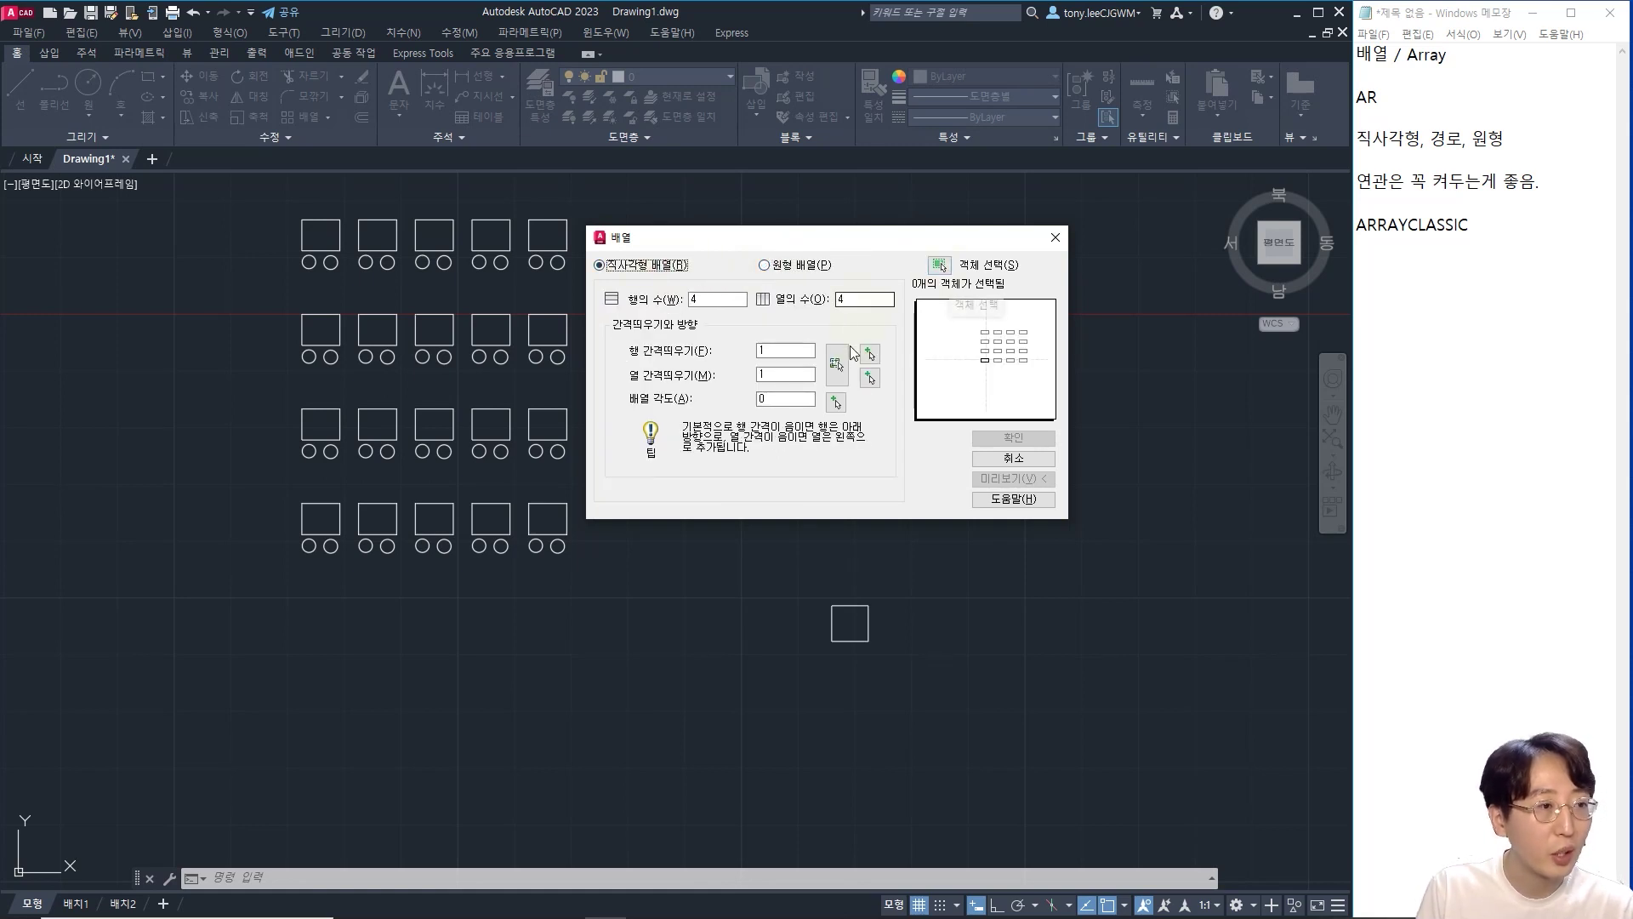
- Array the lower rectangle in 4 rows and 4 columns with a row offset of 15 and an equal column offset
{"action": "left_click", "coordinate": [940, 265]}
{"action": "left_click", "coordinate": [911, 572]}
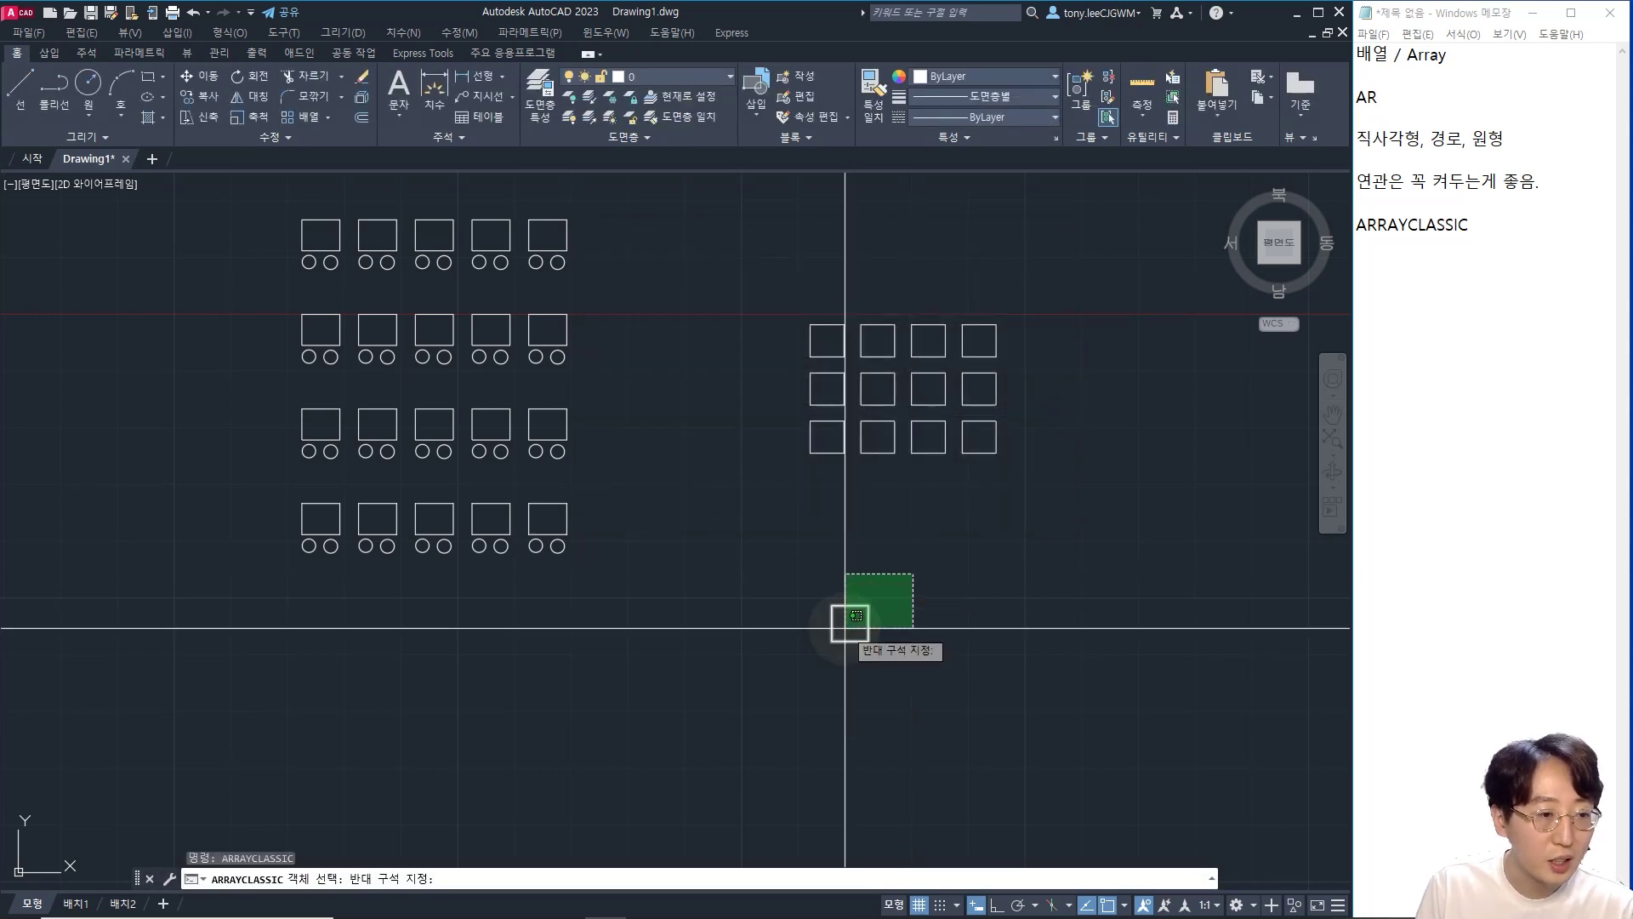
{"action": "left_click", "coordinate": [830, 672]}
{"action": "key", "text": "Return"}
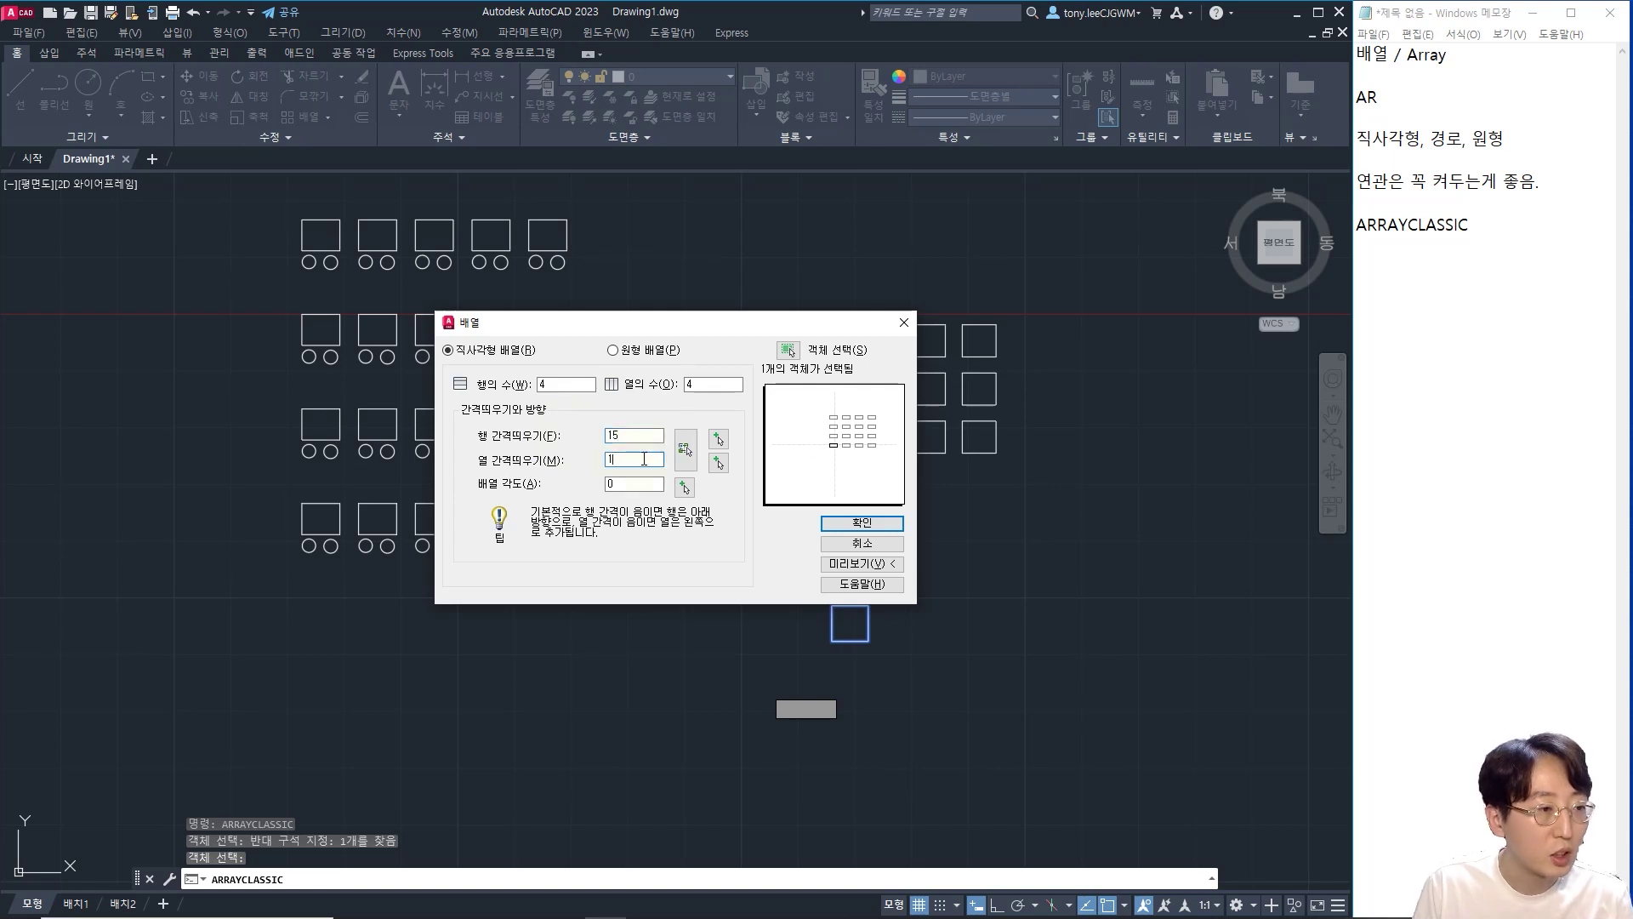
{"action": "left_click", "coordinate": [868, 528]}
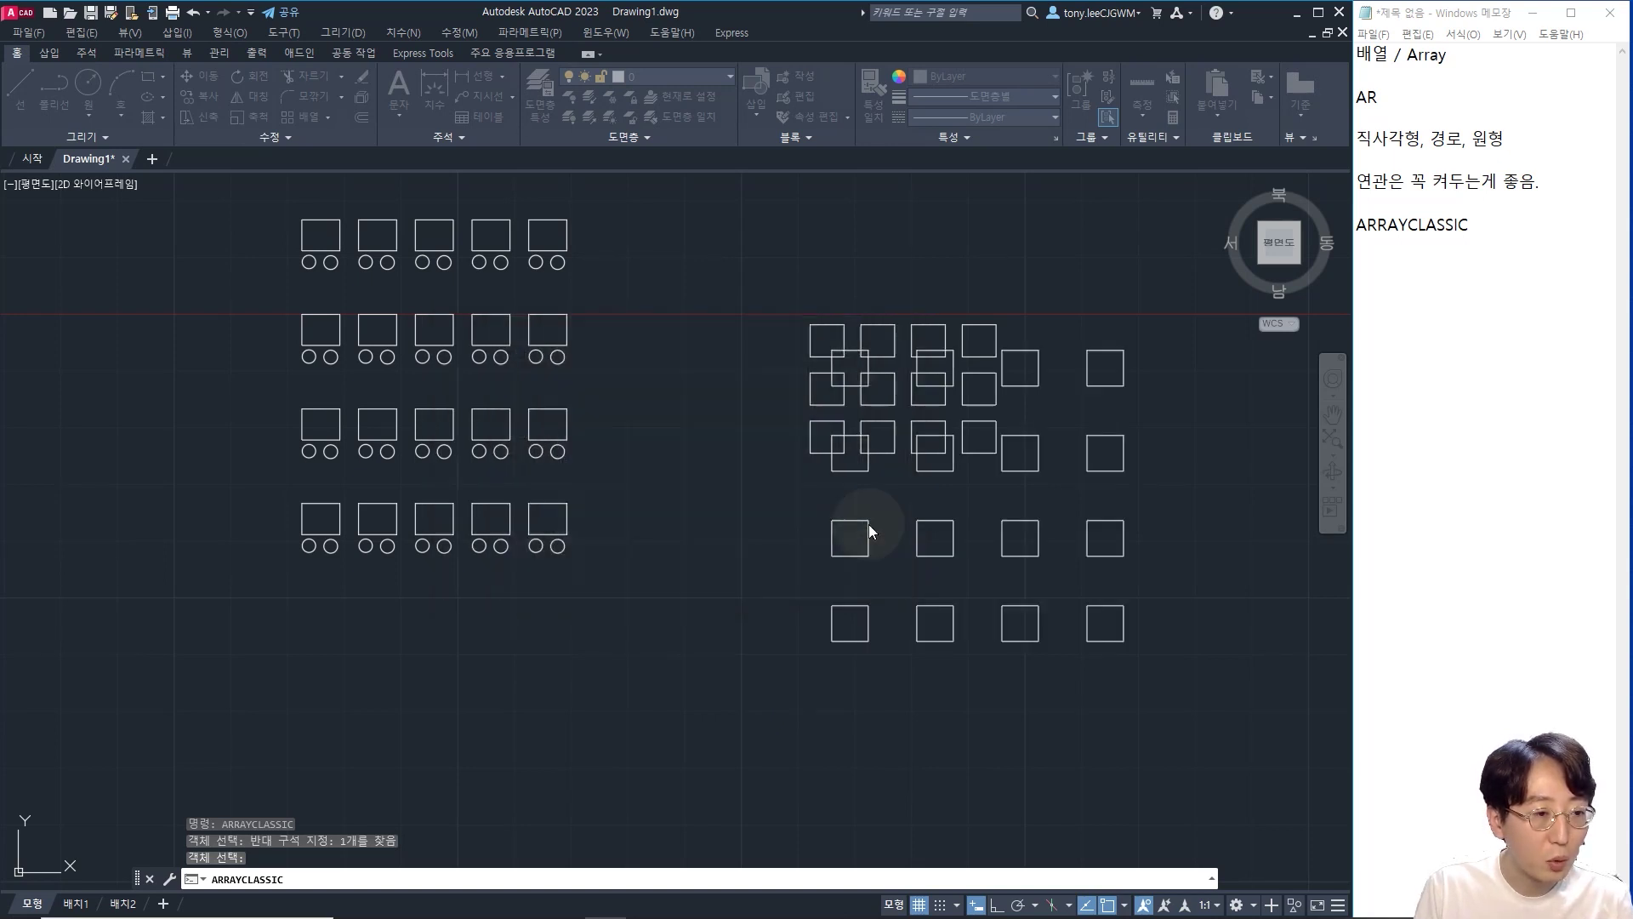
- Erase the earlier 4-by-3 group of rectangles together with the classic array copies that overlap it
{"action": "left_click", "coordinate": [980, 466]}
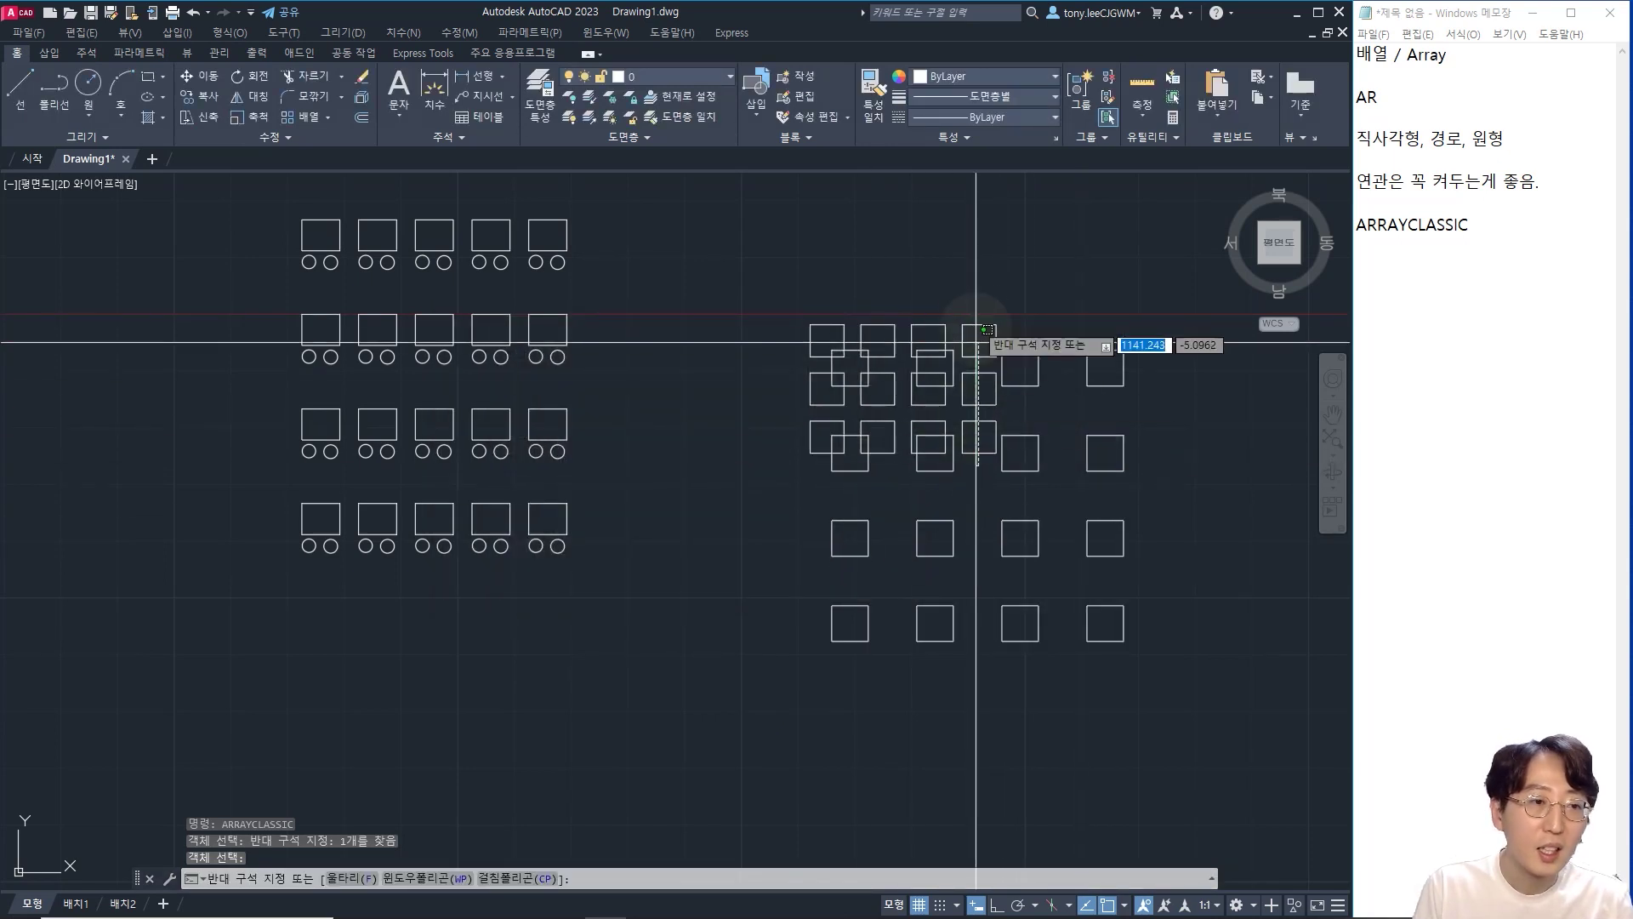
{"action": "left_click", "coordinate": [971, 314]}
{"action": "type", "text": "e"}
{"action": "key", "text": "space"}
{"action": "left_click", "coordinate": [973, 293]}
{"action": "left_click", "coordinate": [820, 332]}
{"action": "type", "text": "e"}
{"action": "key", "text": "space"}
{"action": "left_click", "coordinate": [970, 270]}
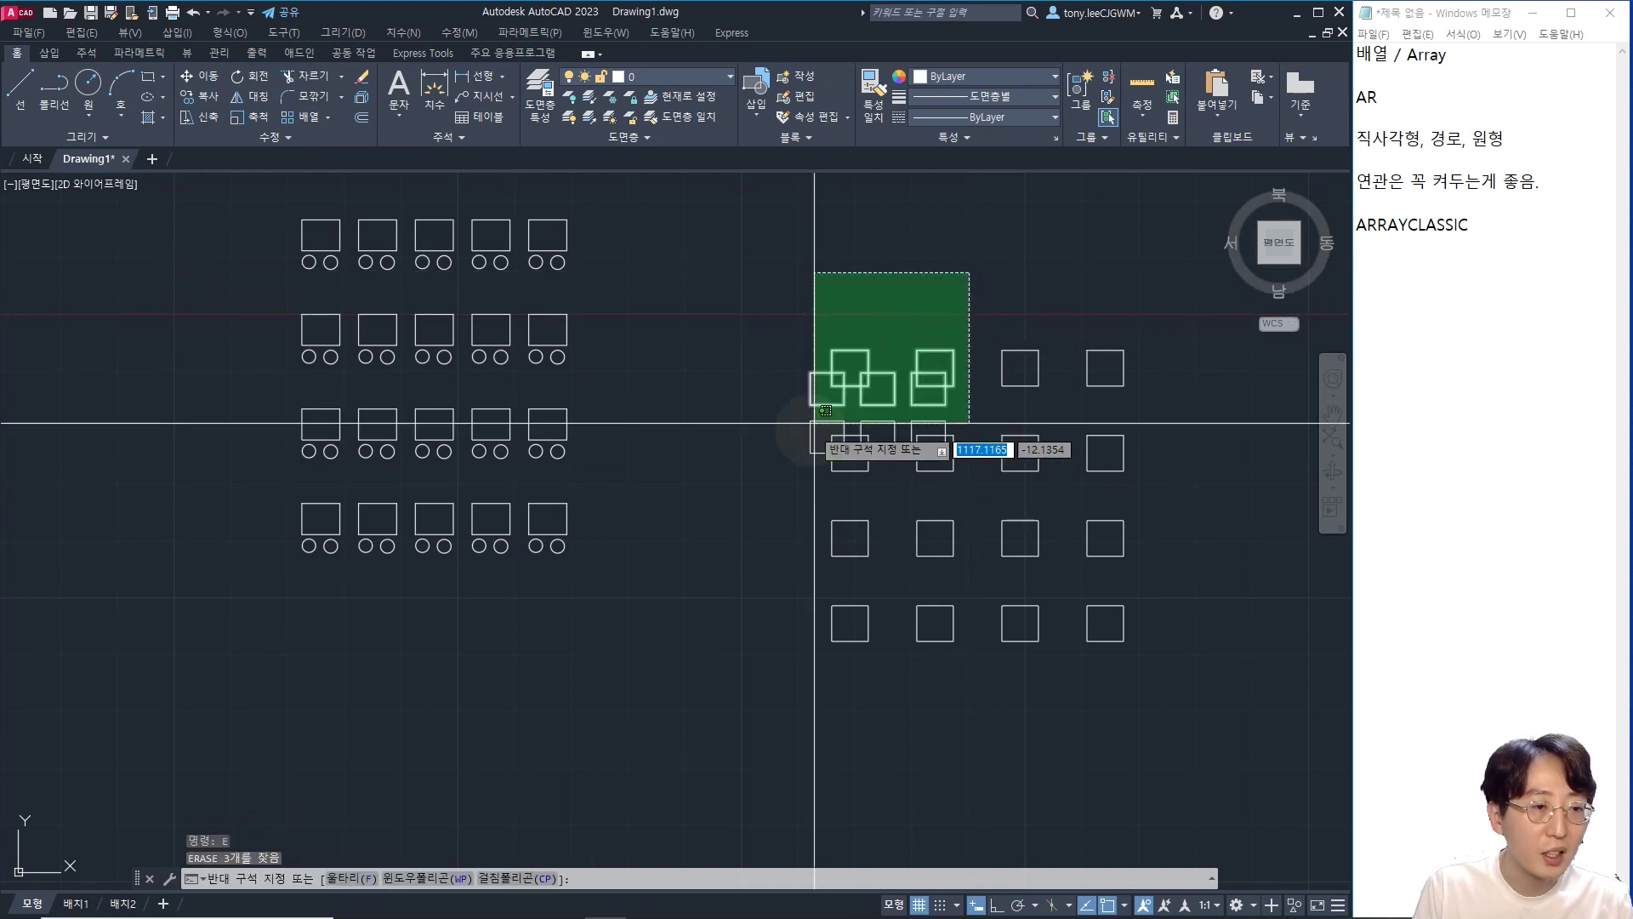
{"action": "left_click", "coordinate": [755, 473]}
{"action": "type", "text": "e"}
{"action": "key", "text": "space"}
- Select single rectangles of the ARRAYCLASSIC result in turn to check whether they are independent objects
{"action": "left_click", "coordinate": [968, 510]}
{"action": "left_click", "coordinate": [924, 551]}
{"action": "key", "text": "Escape"}
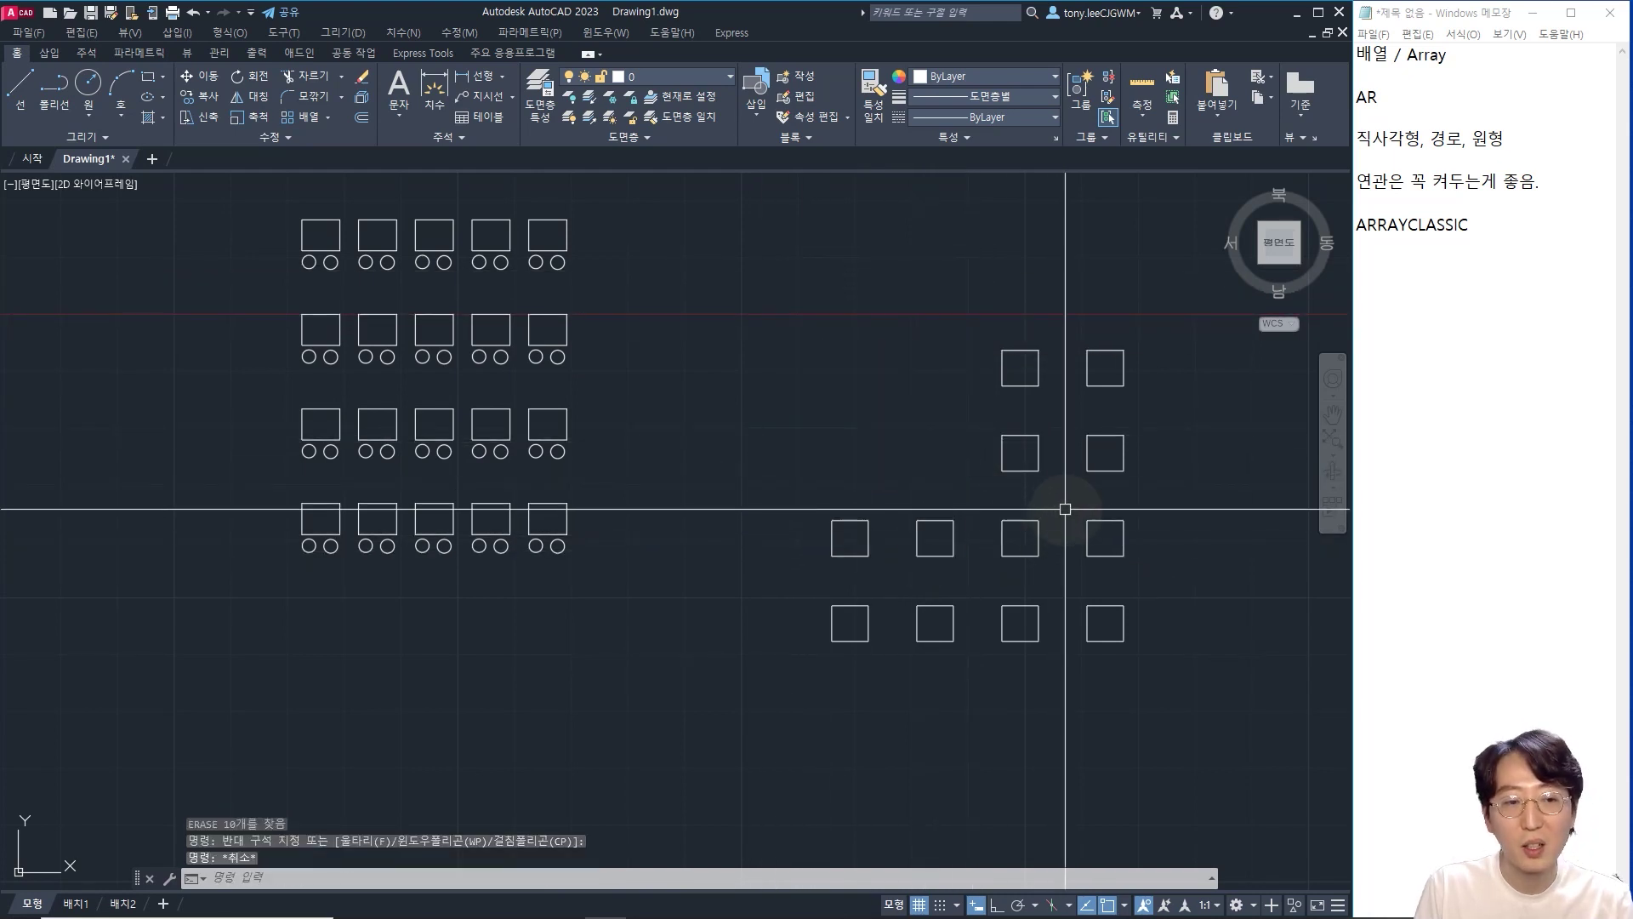
{"action": "left_click", "coordinate": [1064, 511]}
{"action": "left_click", "coordinate": [1003, 558]}
{"action": "key", "text": "Escape"}
{"action": "left_click", "coordinate": [969, 483]}
{"action": "left_click", "coordinate": [916, 569]}
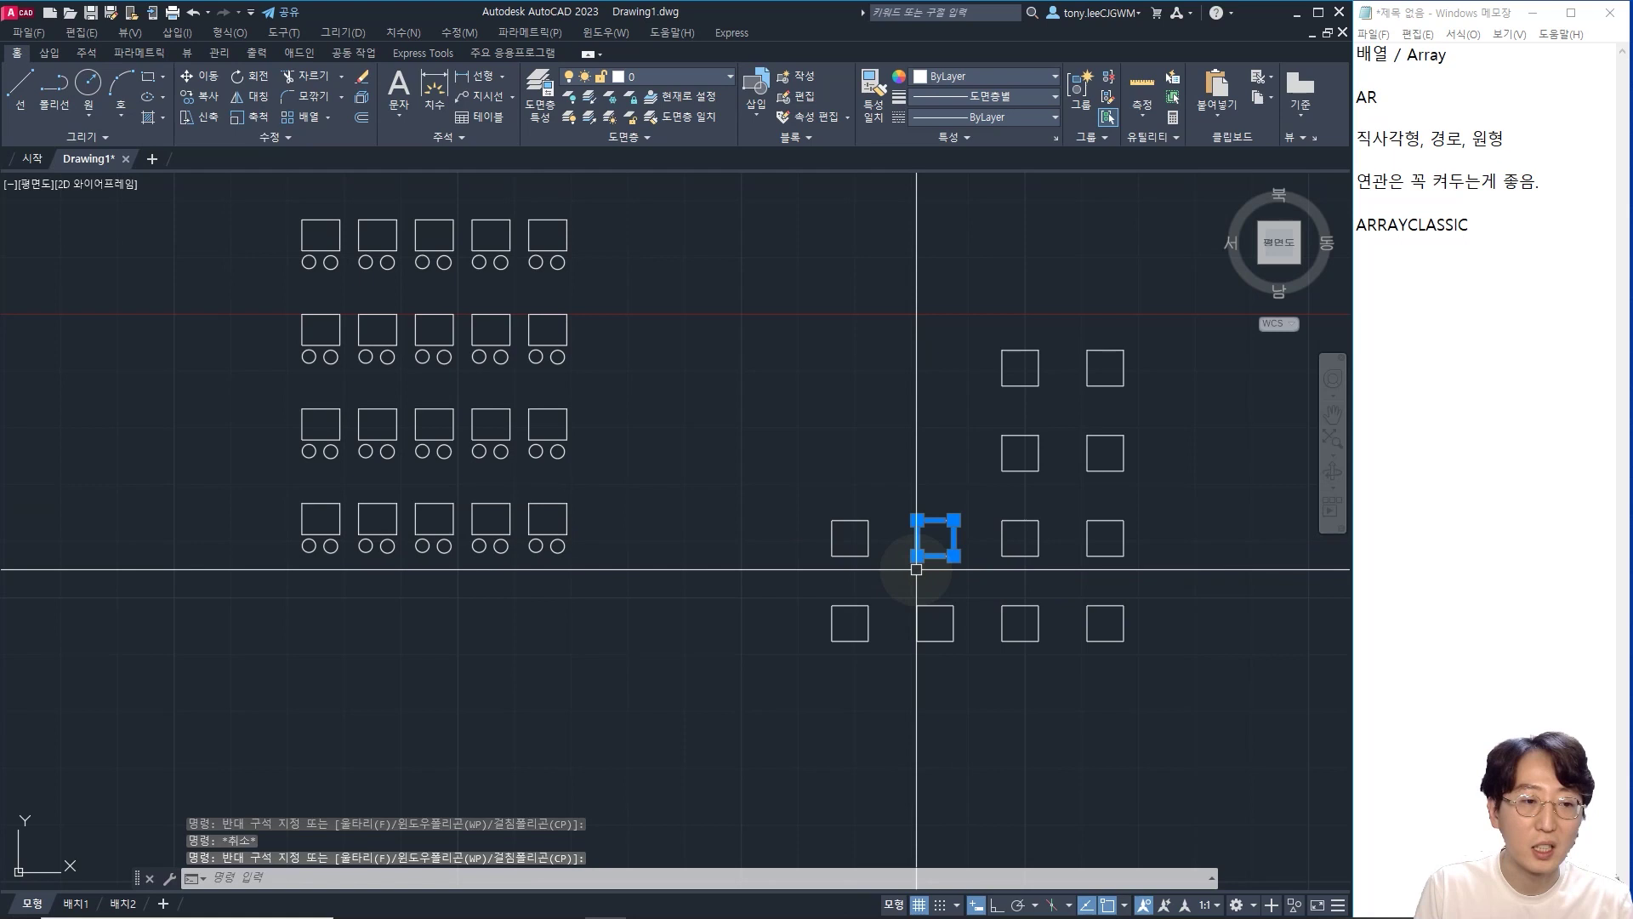
- Erase all remaining rectangles of the ARRAYCLASSIC result
{"action": "left_click", "coordinate": [1171, 316]}
{"action": "left_click", "coordinate": [893, 656]}
{"action": "type", "text": "e"}
{"action": "key", "text": "space"}
{"action": "left_click", "coordinate": [904, 473]}
{"action": "left_click", "coordinate": [833, 572]}
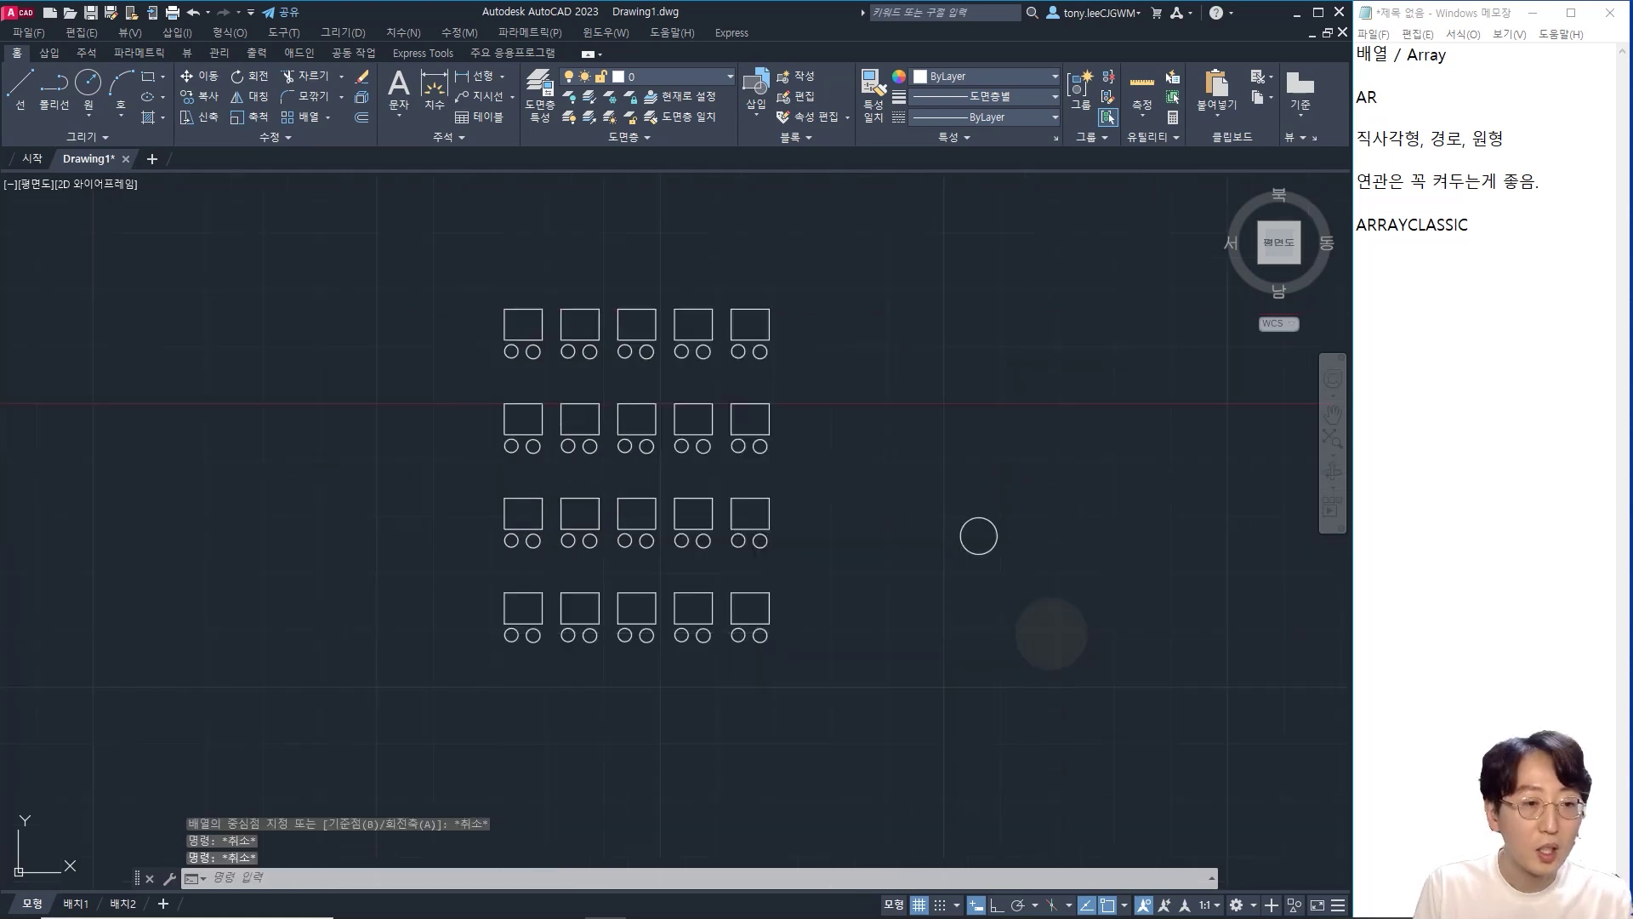
- Create a rectangular array of the single circle with 4 columns and 3 rows, turning the Associative option on
{"action": "type", "text": "ar"}
{"action": "key", "text": "space"}
{"action": "left_click", "coordinate": [1017, 438]}
{"action": "left_click", "coordinate": [965, 584]}
{"action": "key", "text": "space"}
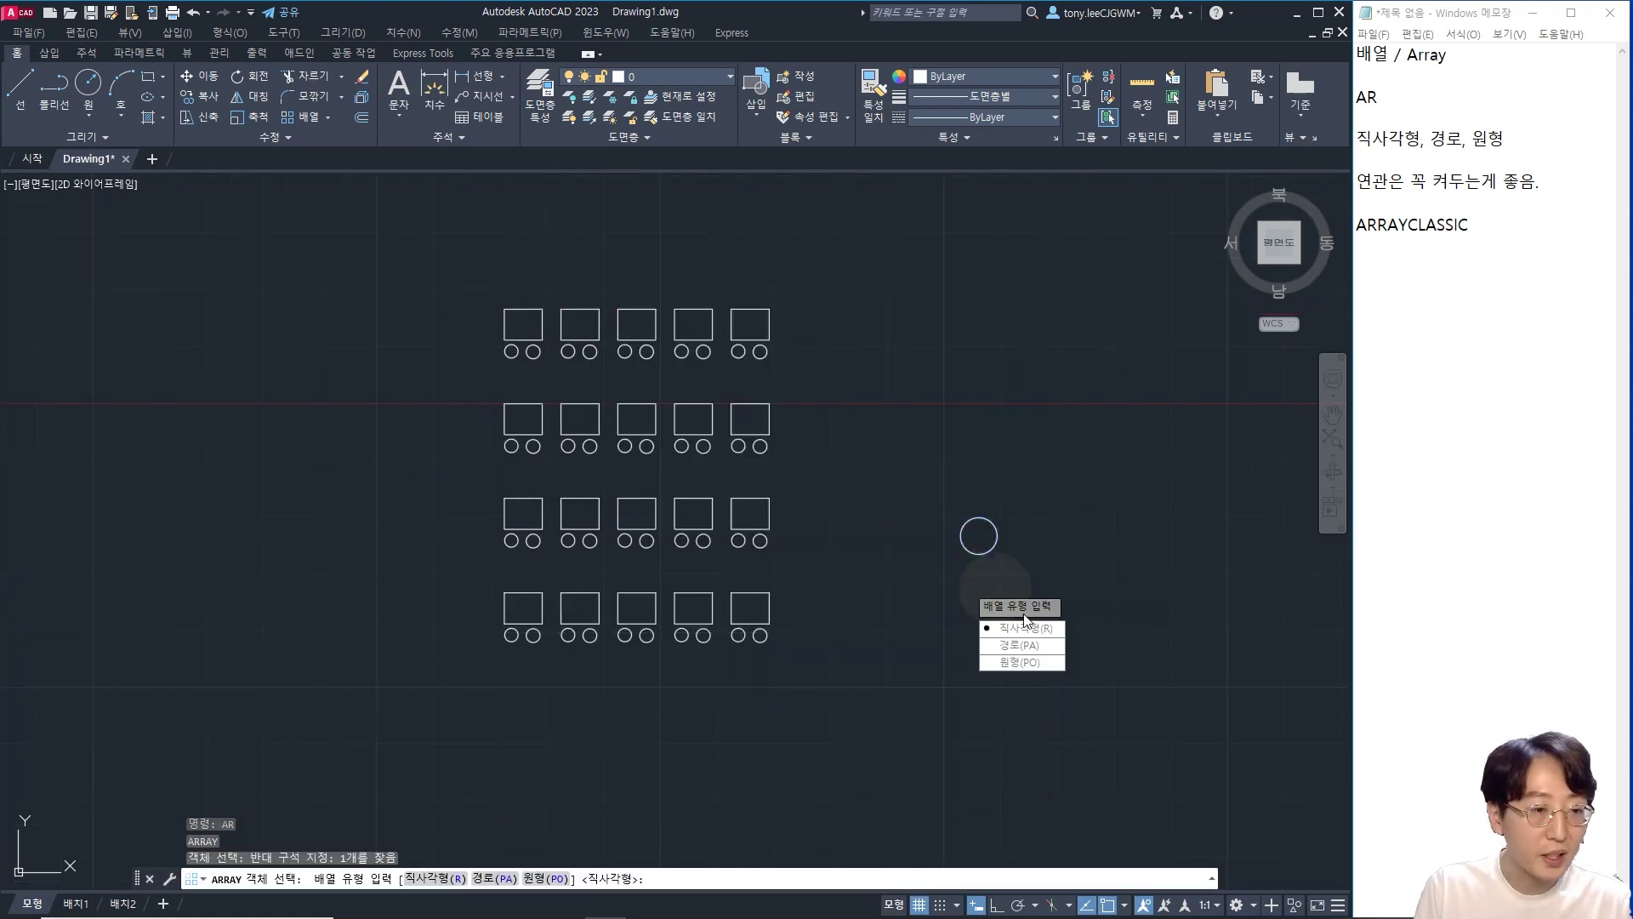
{"action": "key", "text": "space"}
{"action": "left_click", "coordinate": [591, 120]}
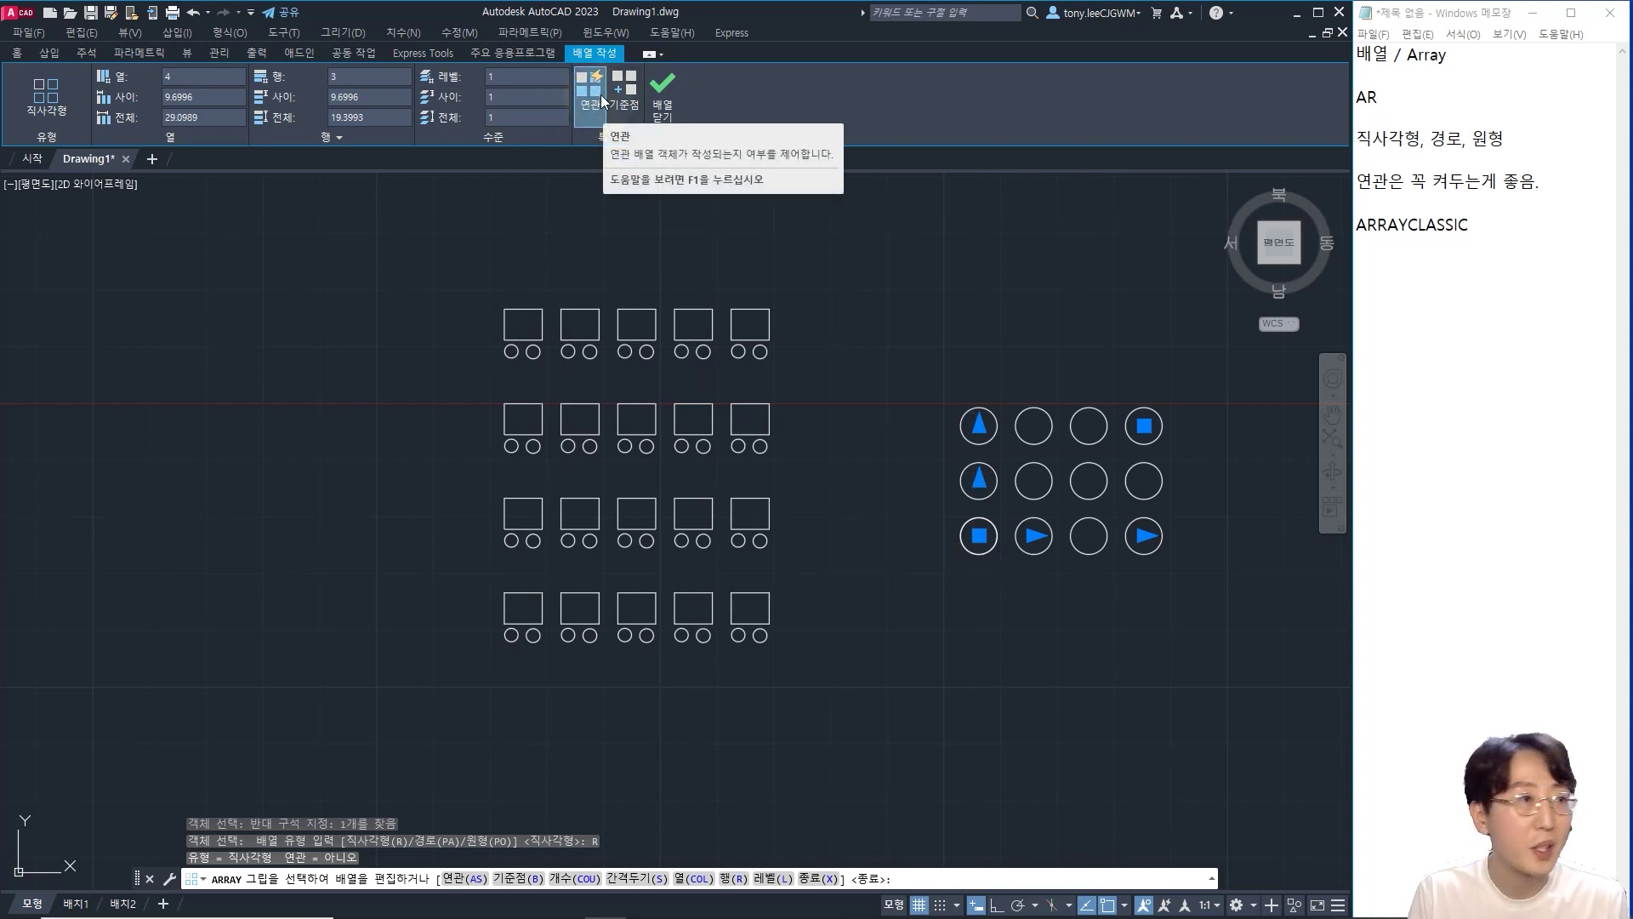
{"action": "key", "text": "space"}
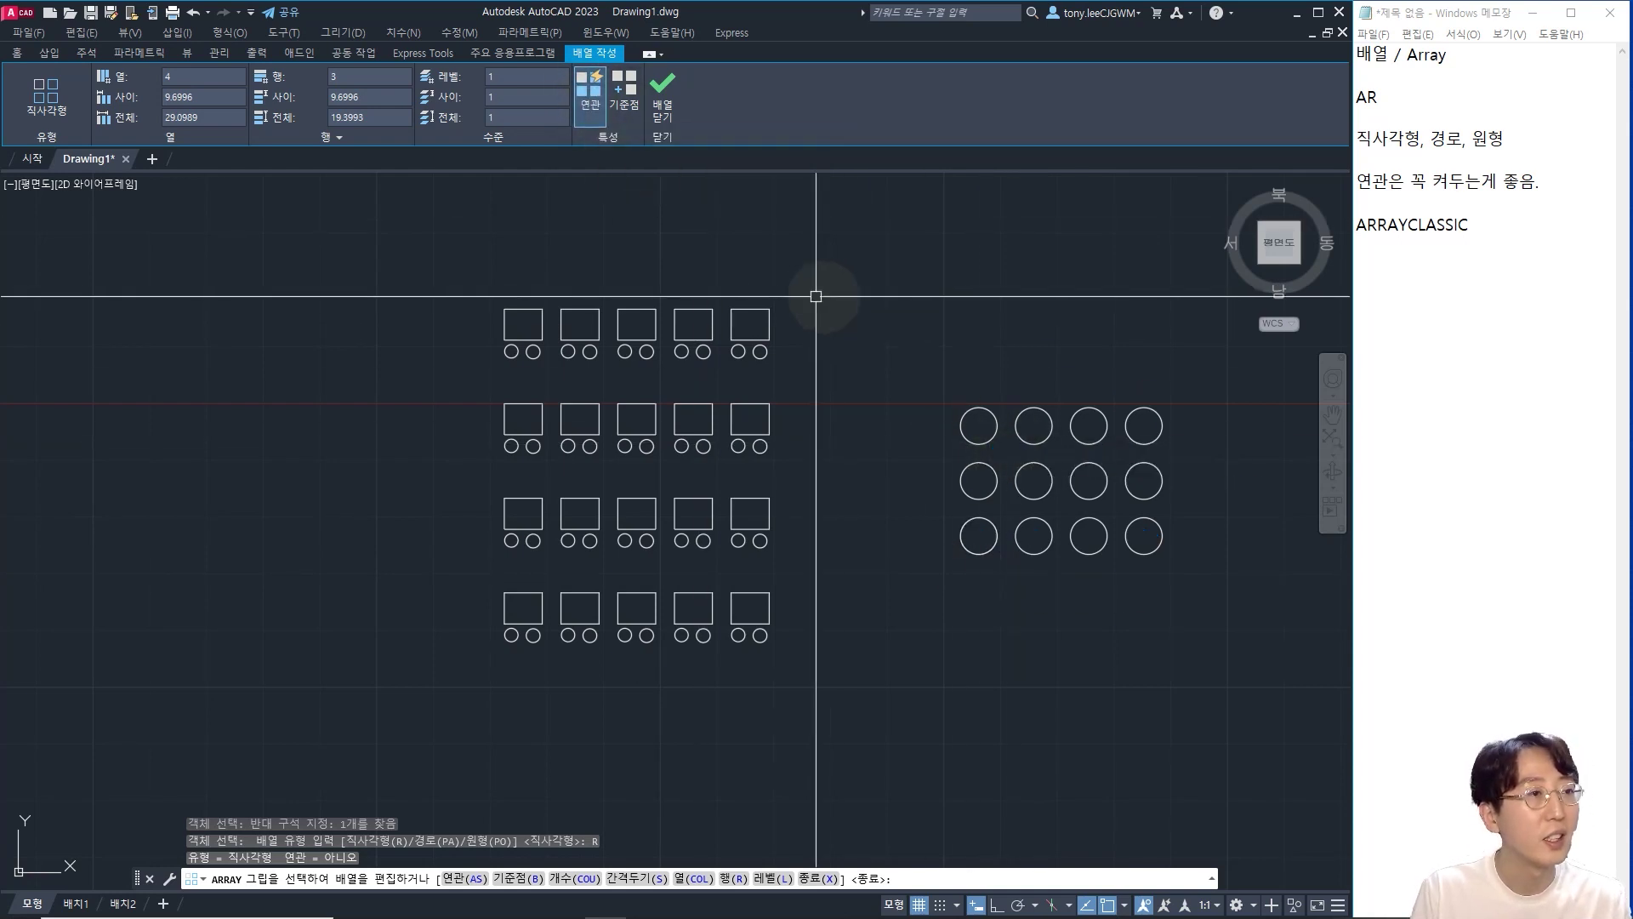
{"action": "key", "text": "Escape"}
{"action": "key", "text": "Escape"}
- Erase the associative circle array
{"action": "left_click", "coordinate": [1187, 369]}
{"action": "left_click", "coordinate": [1036, 558]}
{"action": "type", "text": "e"}
{"action": "key", "text": "space"}
- Select the array of rectangles with paired circles and add the line 원본편집 to the Notepad notes
{"action": "left_click", "coordinate": [876, 400]}
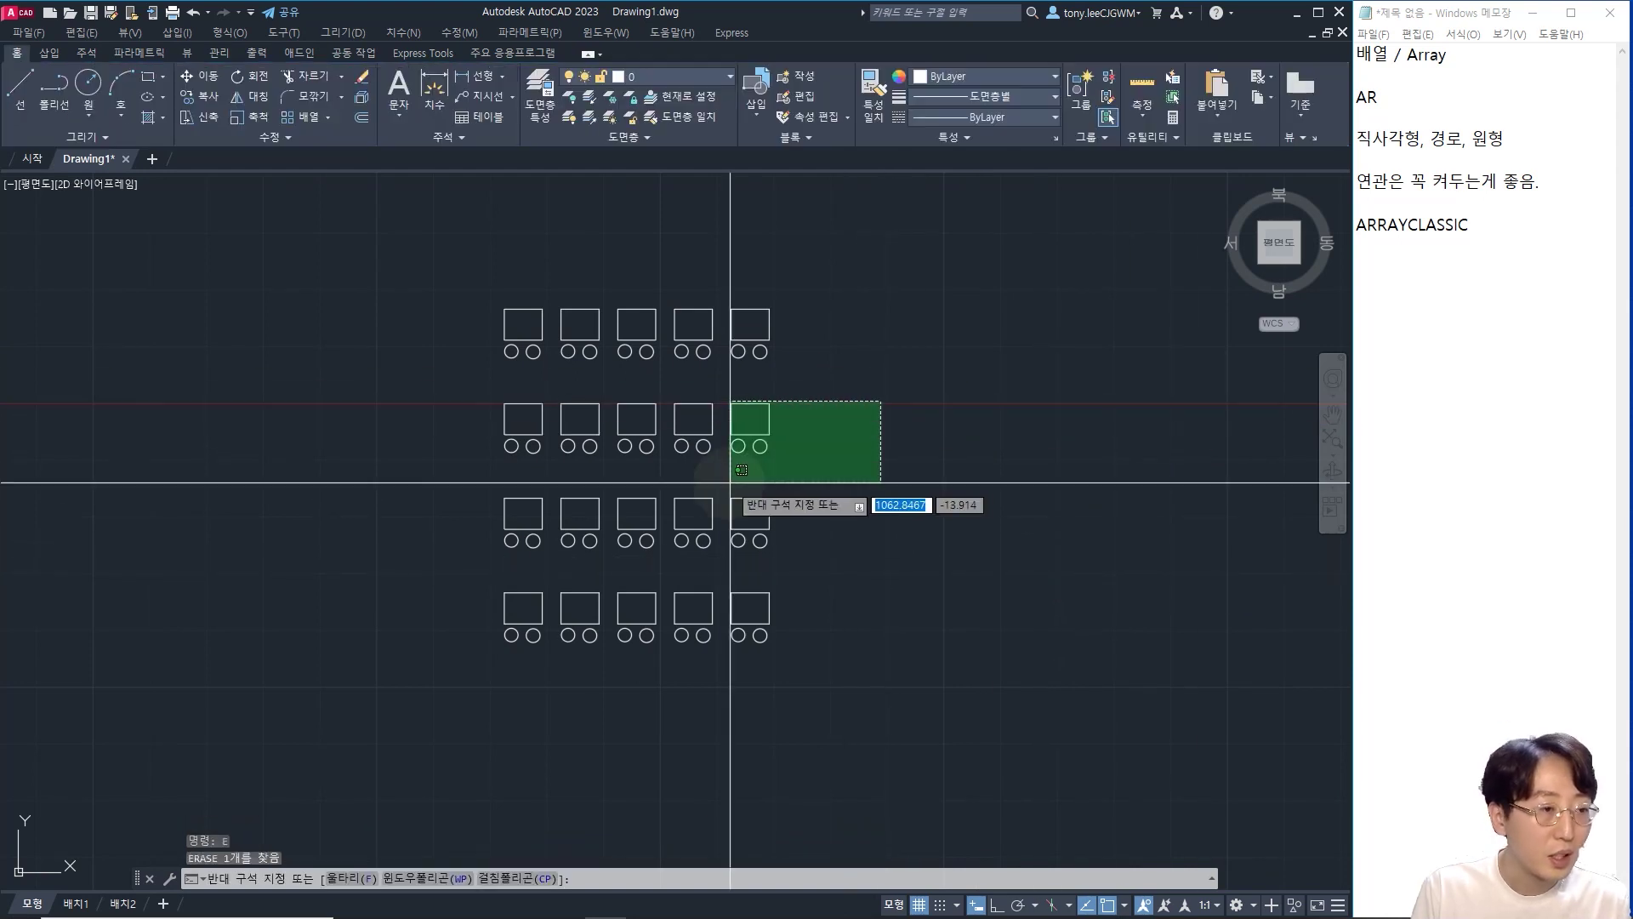
{"action": "left_click", "coordinate": [740, 474]}
{"action": "middle_click_drag", "start_coordinate": [919, 546], "coordinate": [1053, 543]}
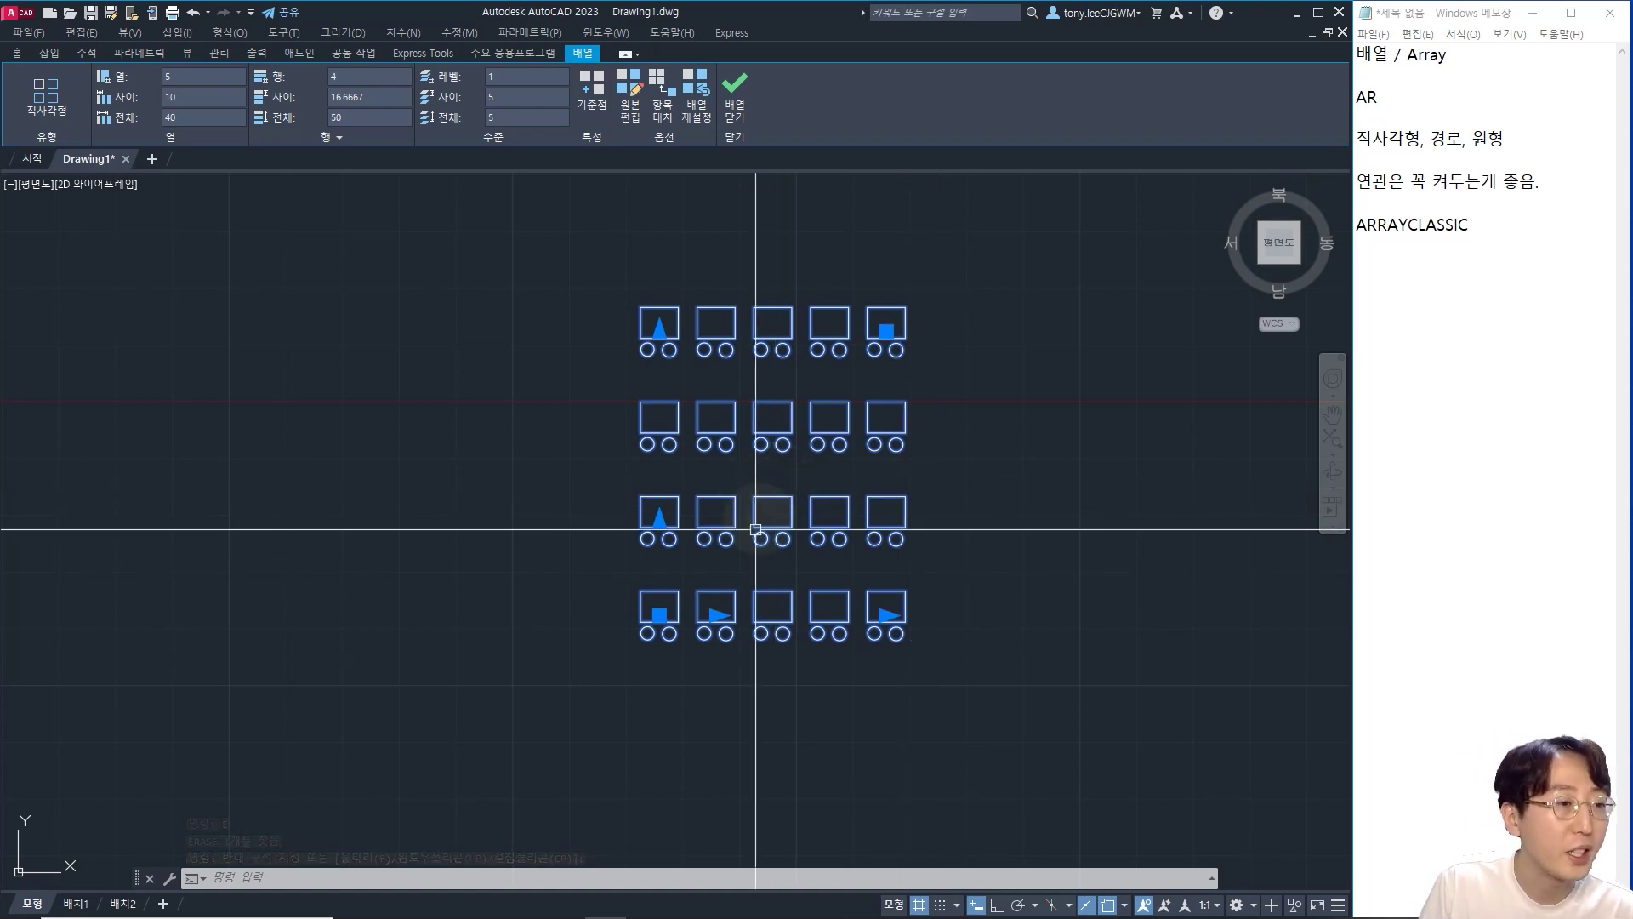
{"action": "scroll", "coordinate": [851, 511], "scroll_direction": "up", "scroll_amount": 2}
{"action": "key", "text": "Escape"}
{"action": "key", "text": "Escape"}
{"action": "left_click", "coordinate": [1029, 535]}
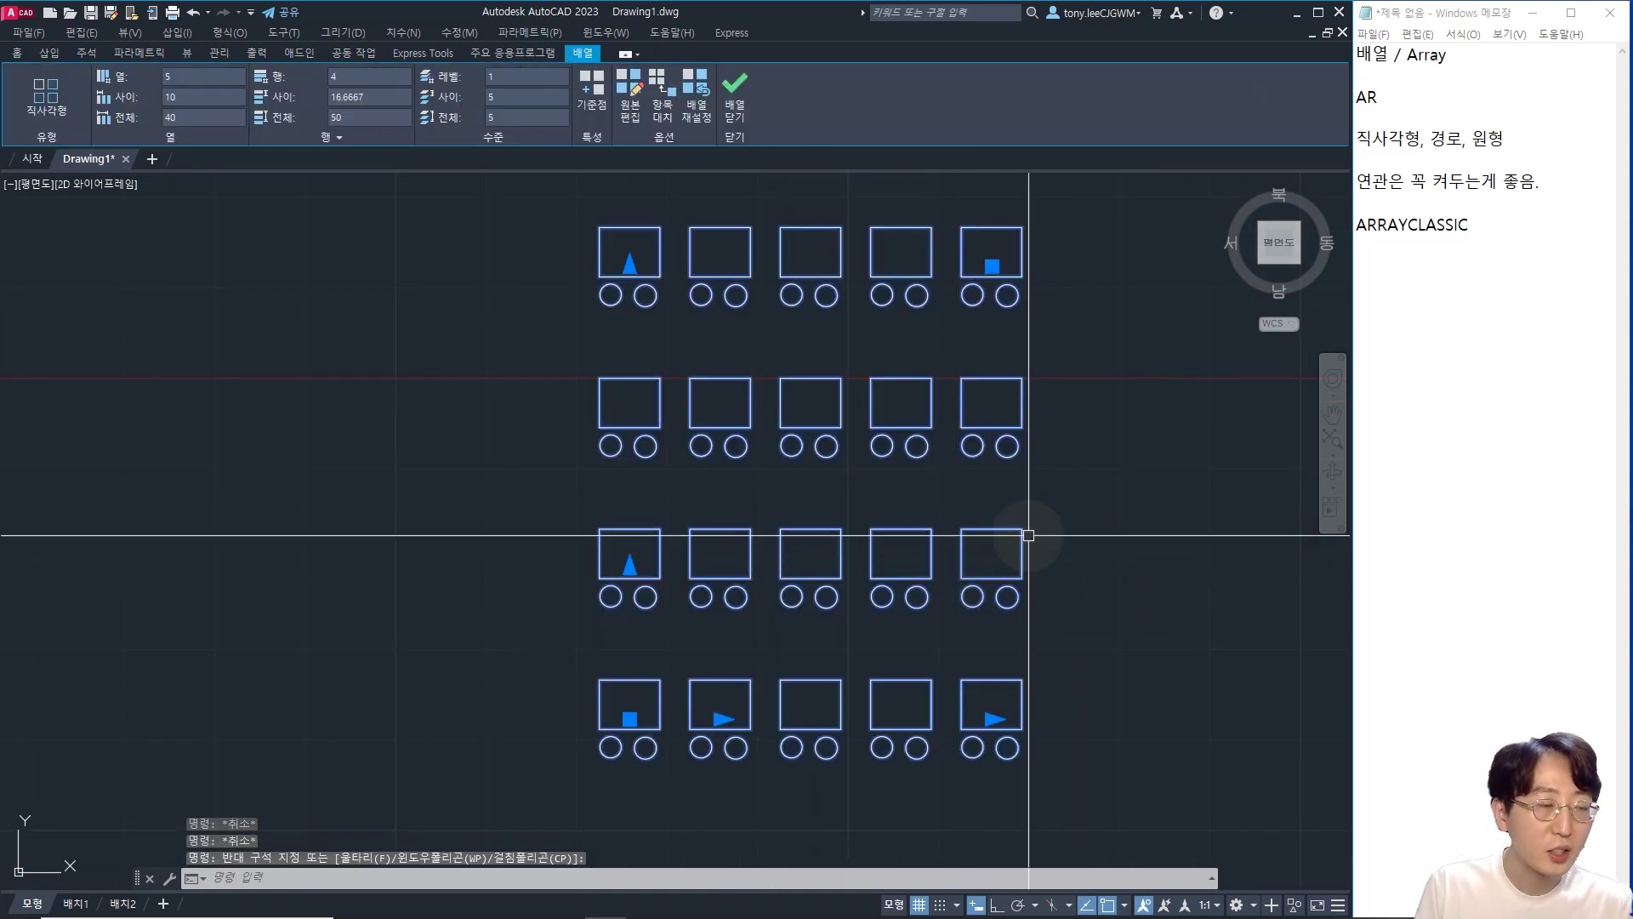
{"action": "middle_click_drag", "start_coordinate": [1064, 621], "coordinate": [1068, 619]}
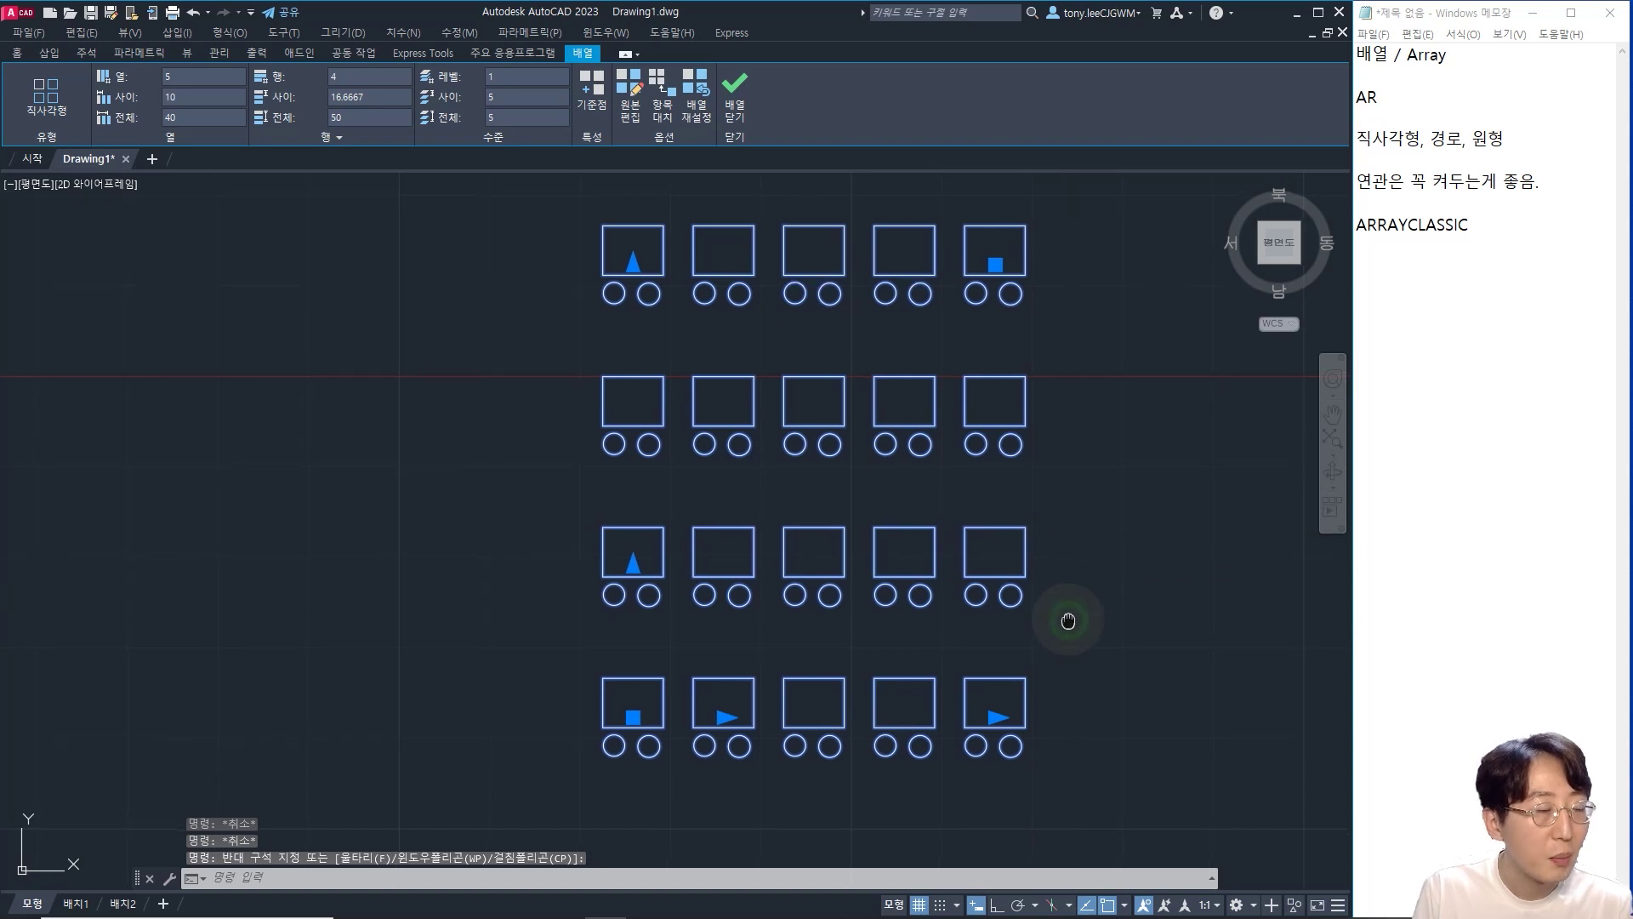
{"action": "left_click", "coordinate": [1513, 262]}
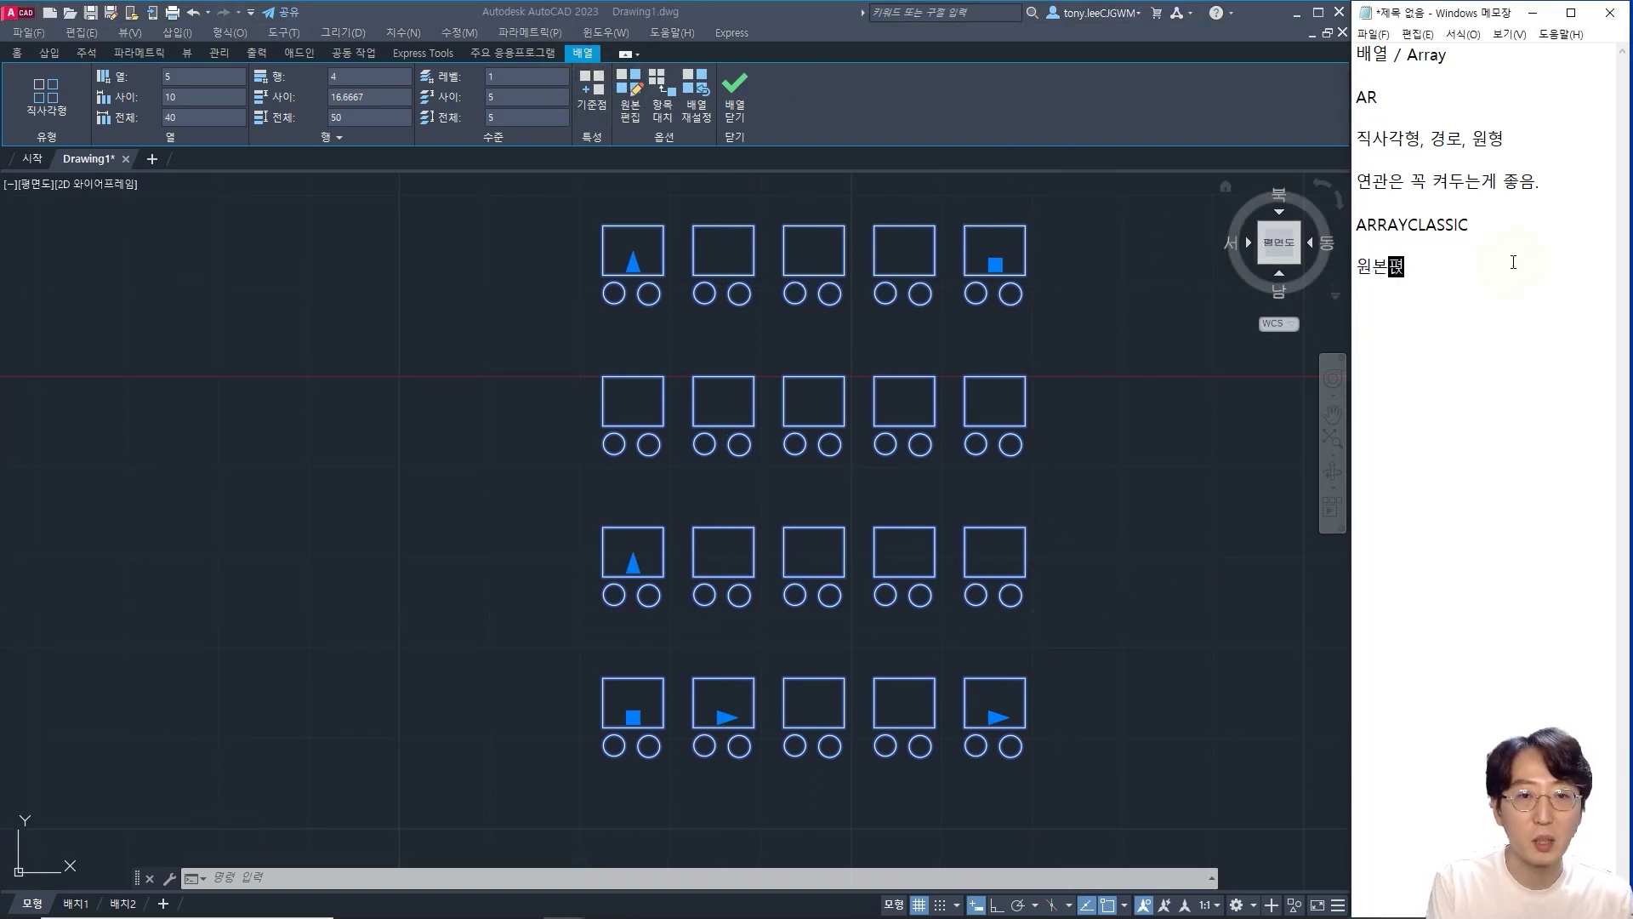
{"action": "left_click", "coordinate": [1187, 503]}
- Start editing the array's source objects using the lower-left item, accepting the array editing state
{"action": "middle_click_drag", "start_coordinate": [1002, 649], "coordinate": [1022, 613]}
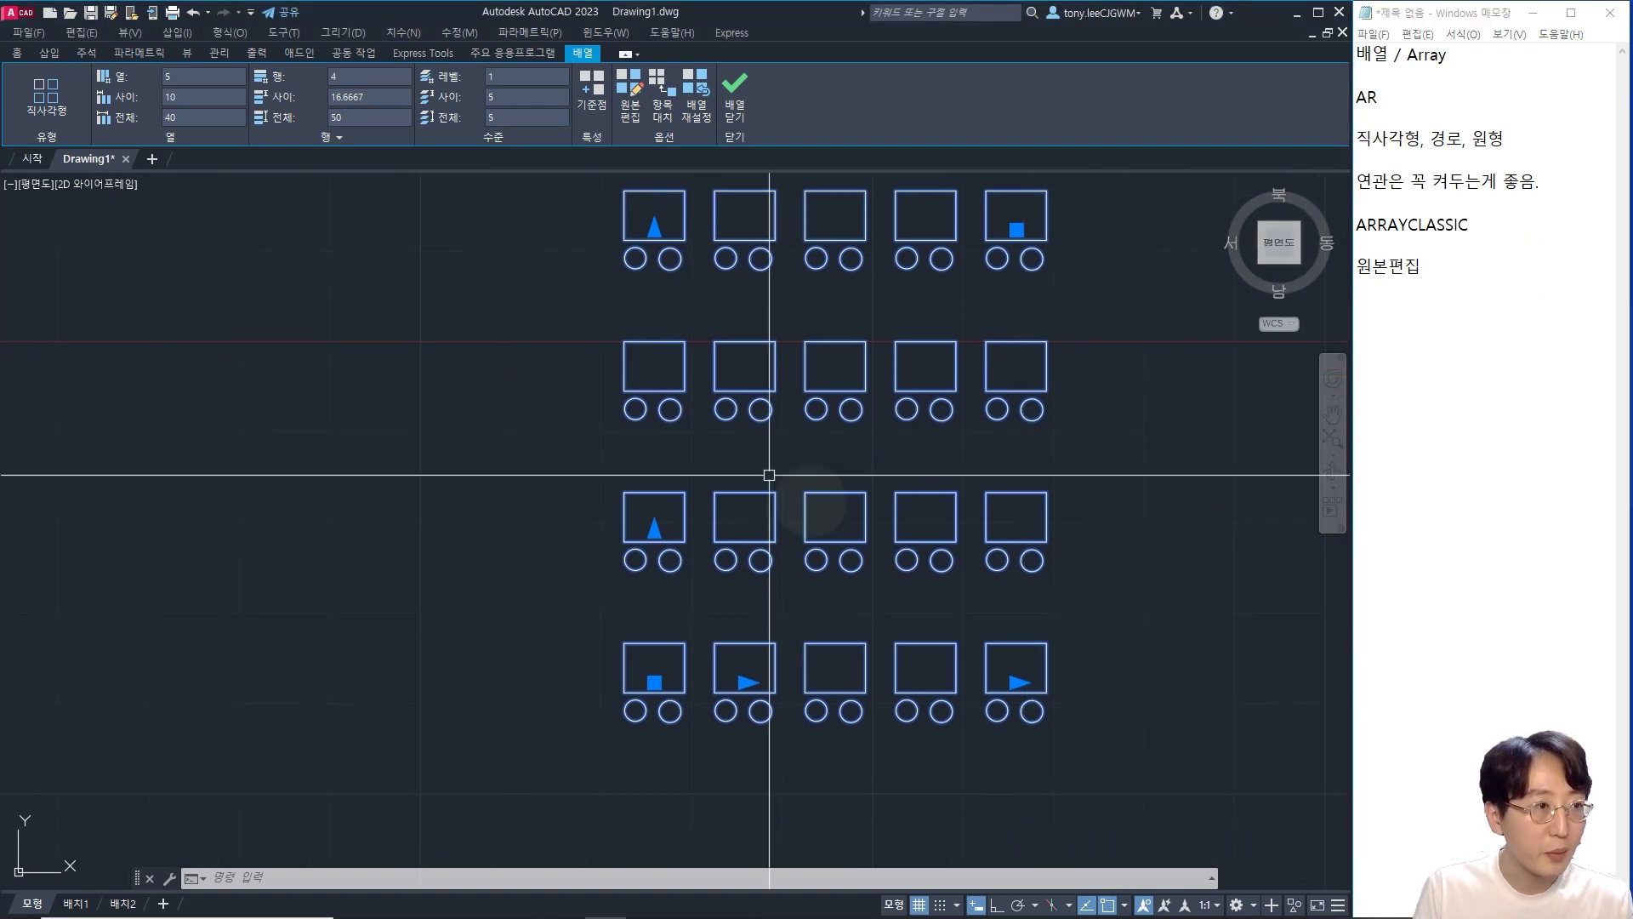
{"action": "left_click", "coordinate": [637, 107]}
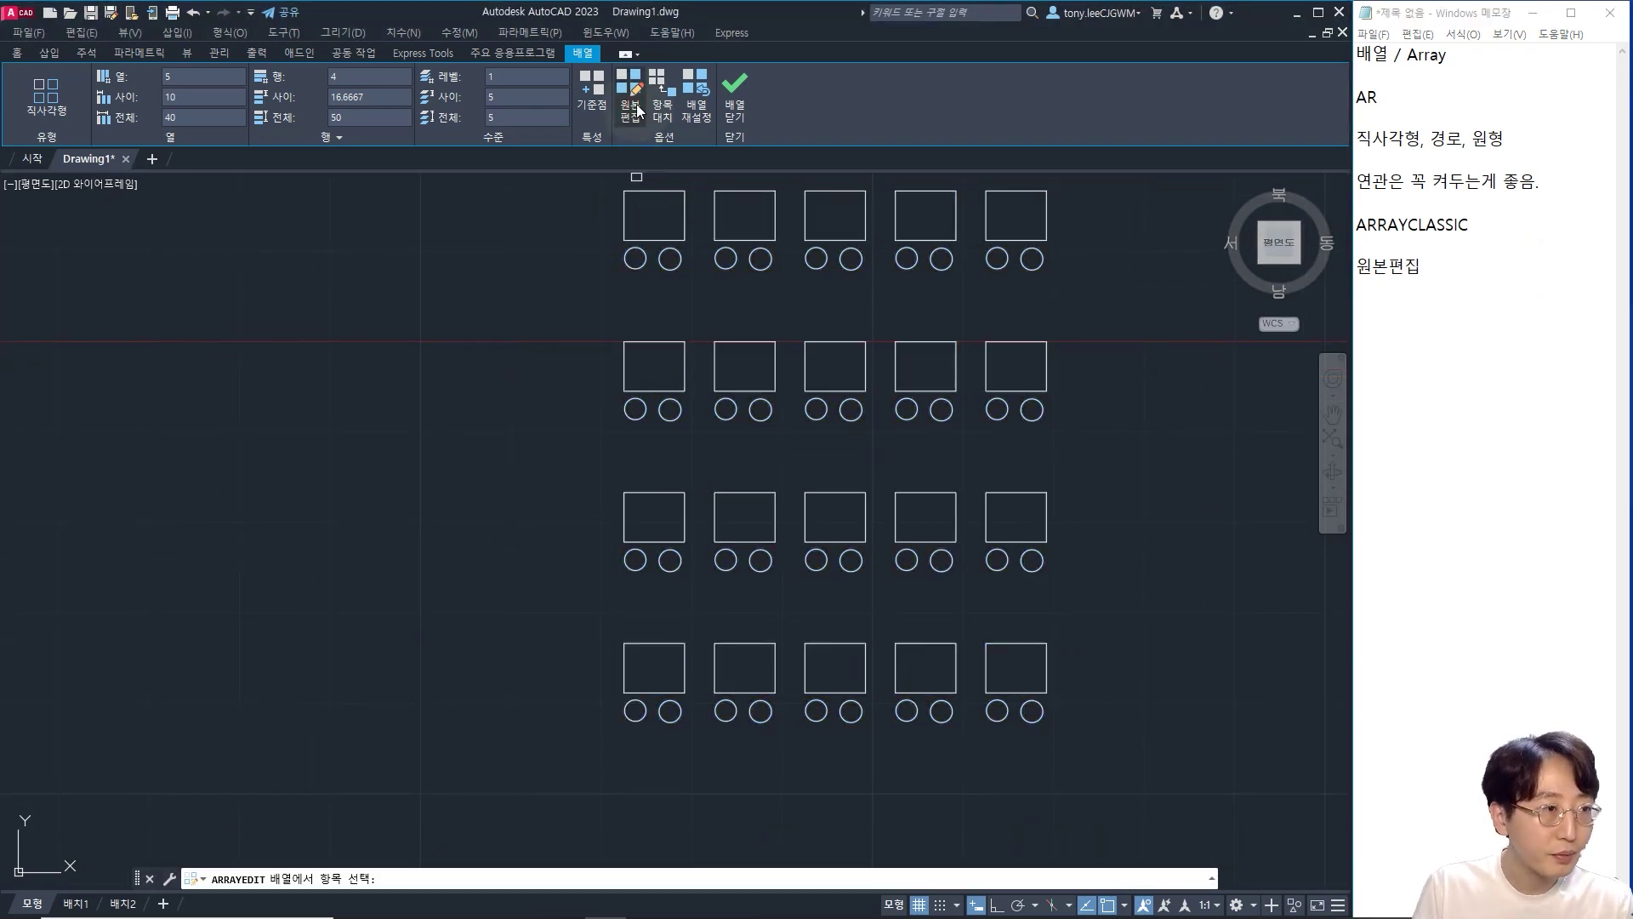
{"action": "left_click", "coordinate": [674, 695]}
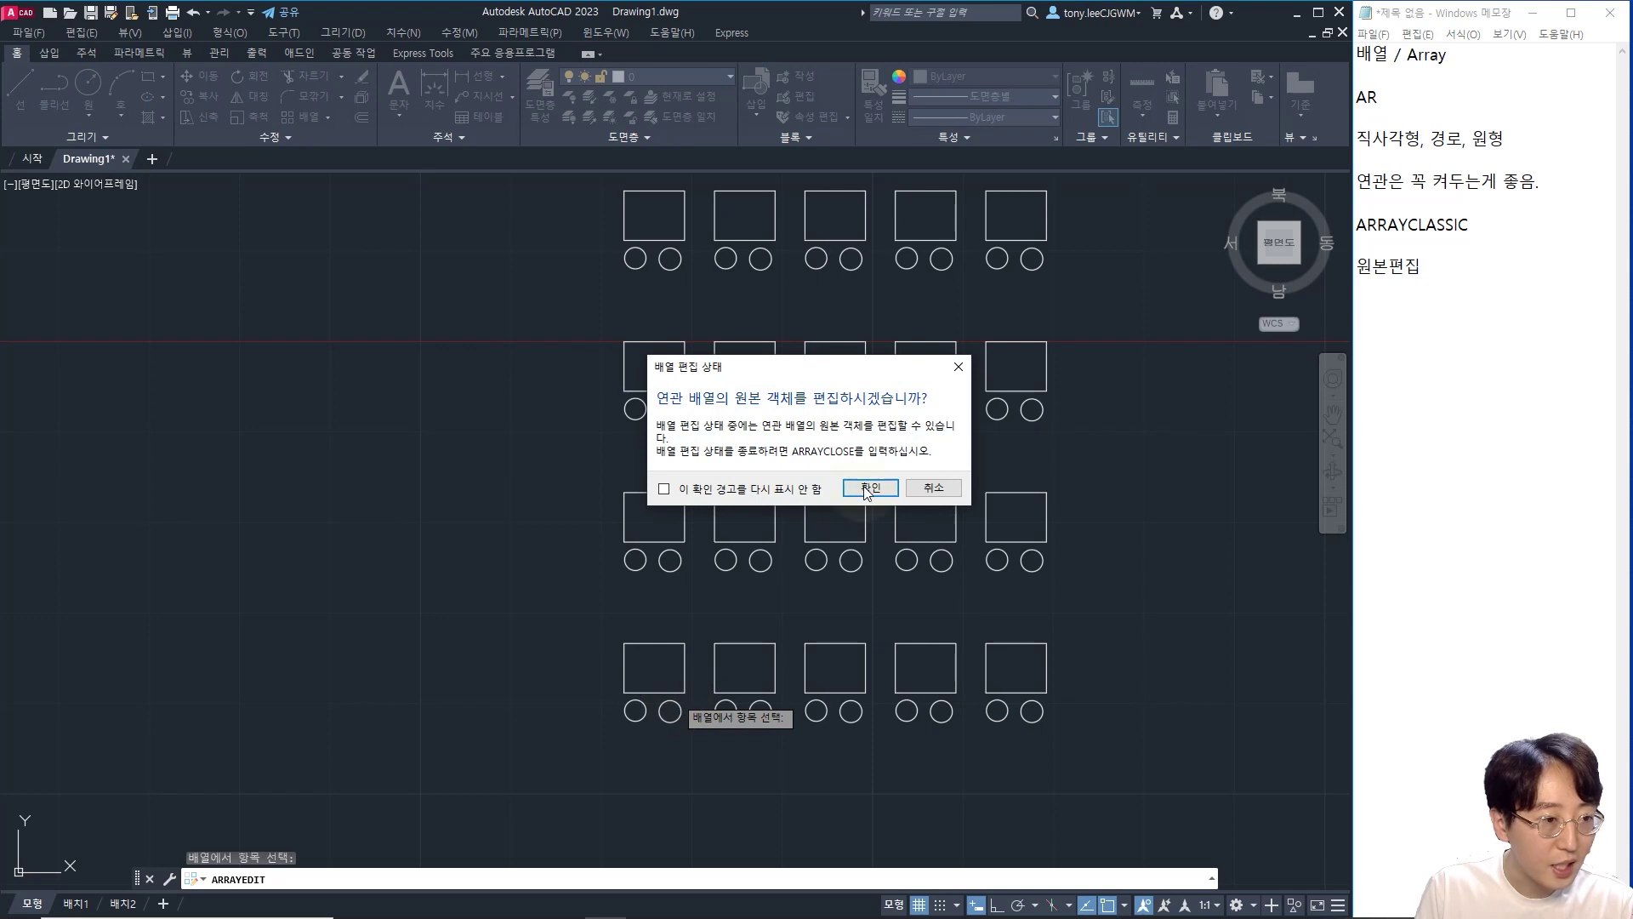
{"action": "left_click", "coordinate": [871, 487]}
{"action": "scroll", "coordinate": [659, 739], "scroll_direction": "up", "scroll_amount": 5}
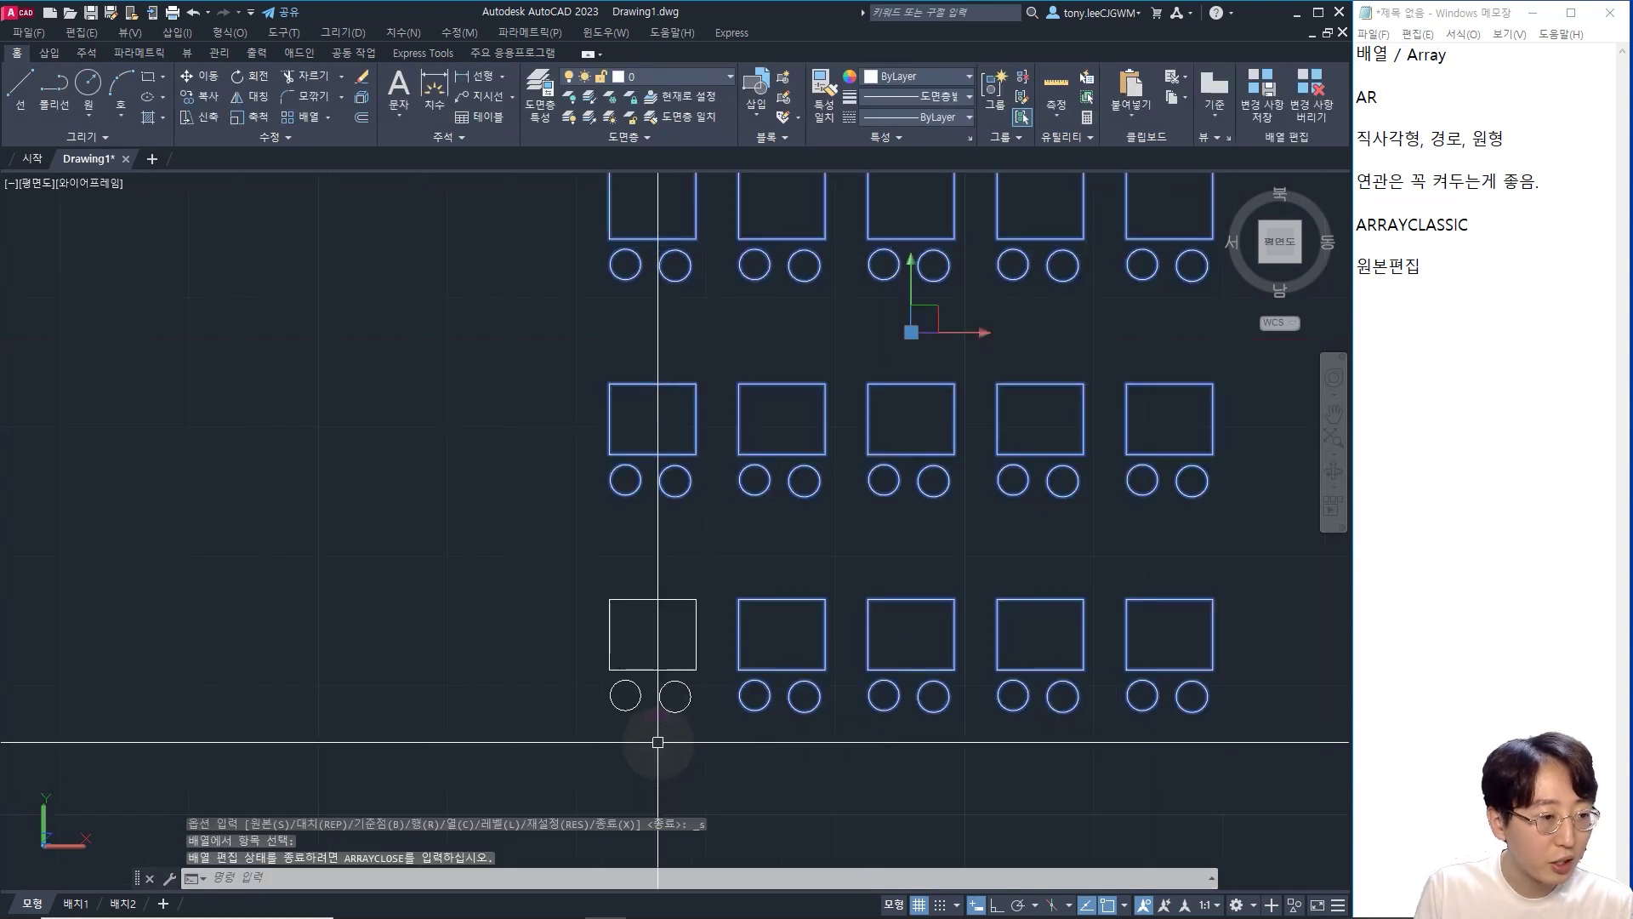
- Delete the right-hand circle below the rectangle in the source item
{"action": "left_click", "coordinate": [734, 645]}
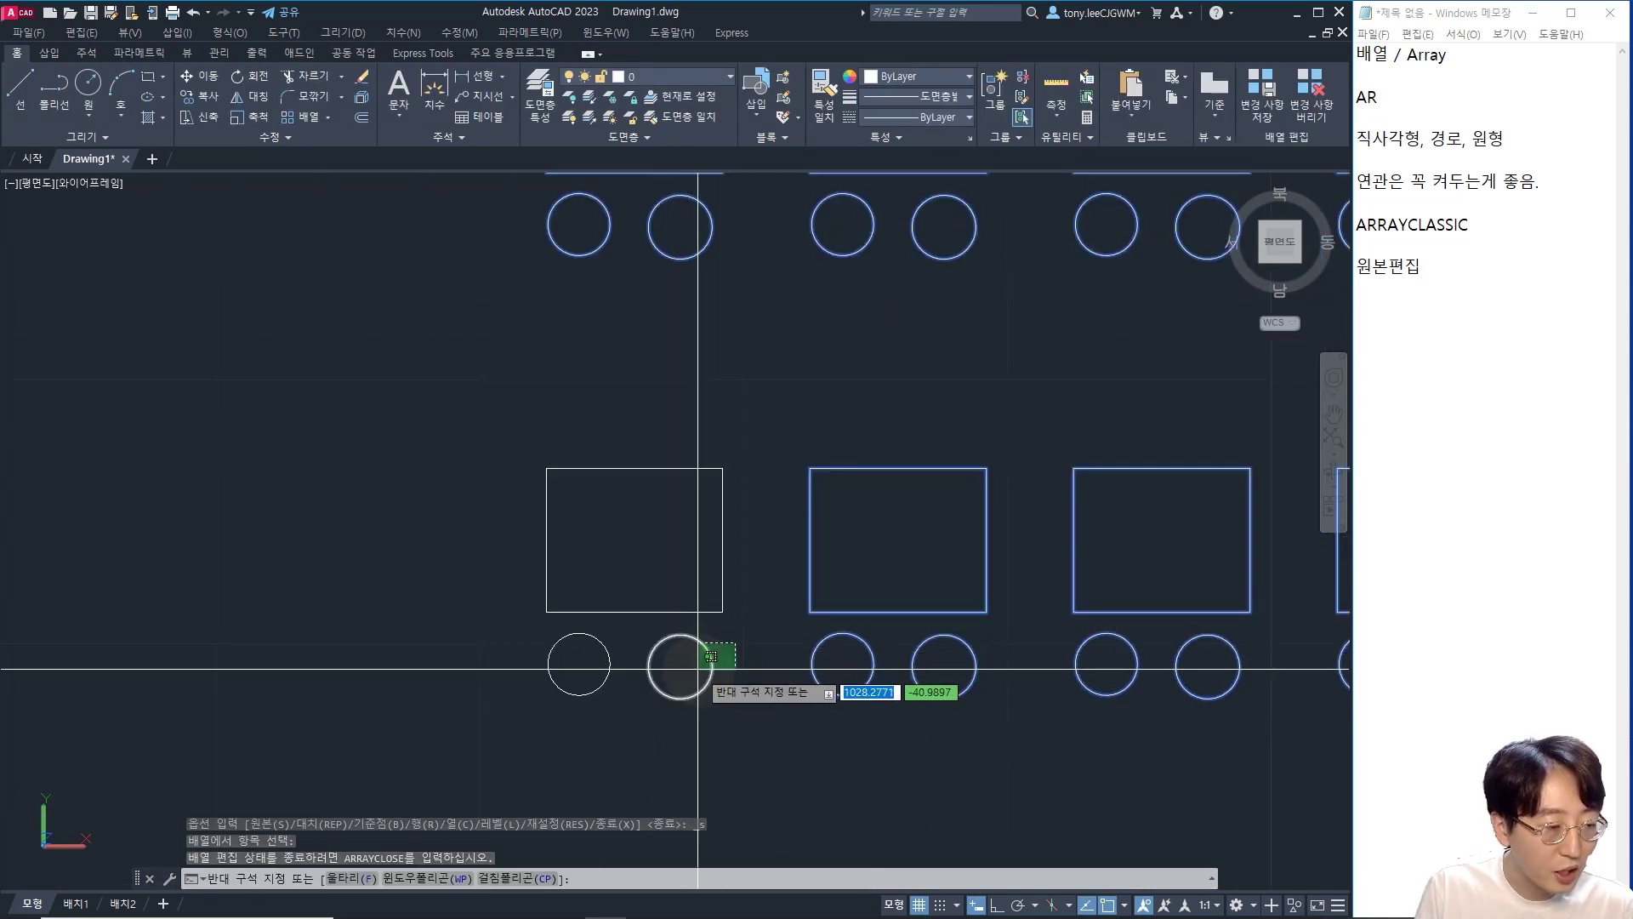
{"action": "left_click", "coordinate": [700, 669]}
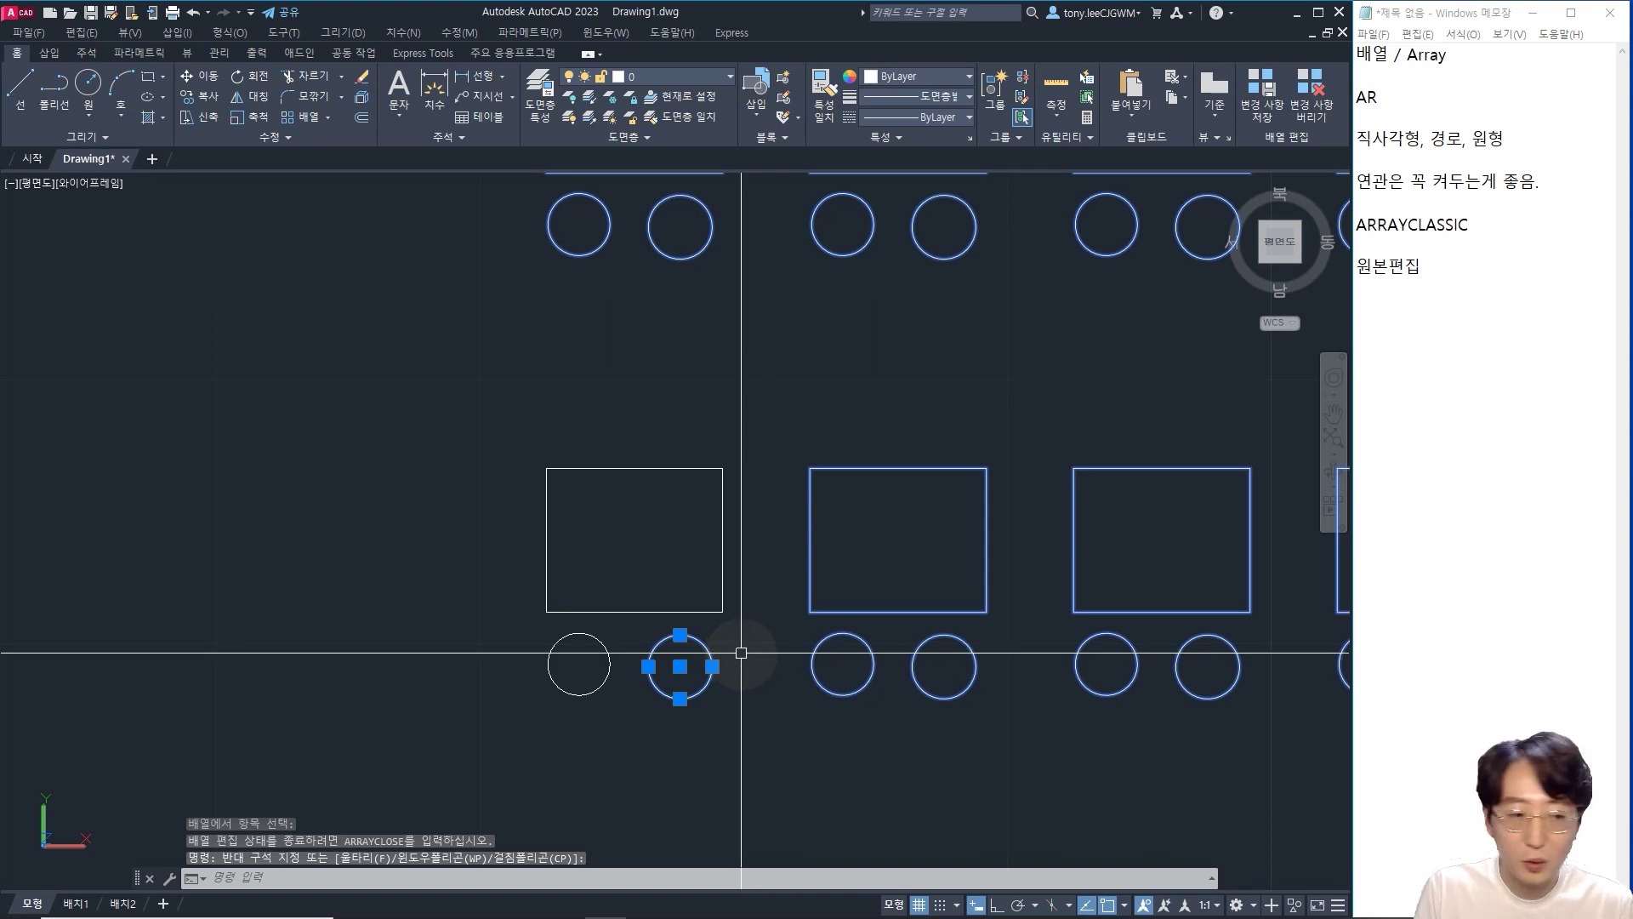
{"action": "key", "text": "Delete"}
{"action": "scroll", "coordinate": [744, 653], "scroll_direction": "down", "scroll_amount": 5}
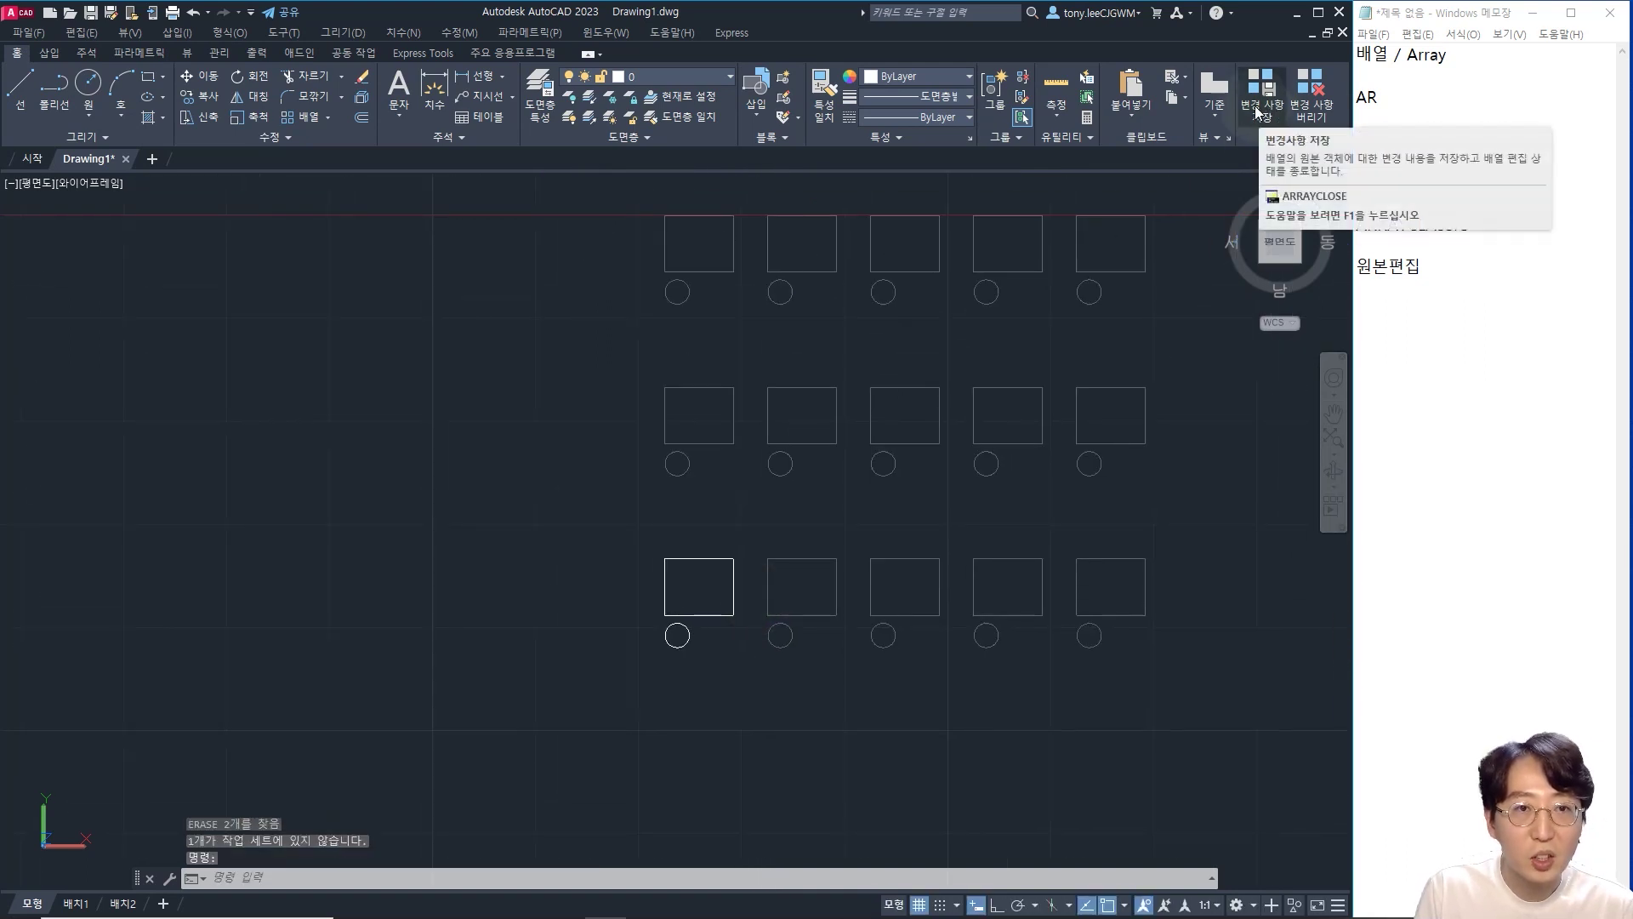
- Extend the Notepad line with > 변경사항 저장 and save the changes to the array's source objects
{"action": "left_click", "coordinate": [1460, 264]}
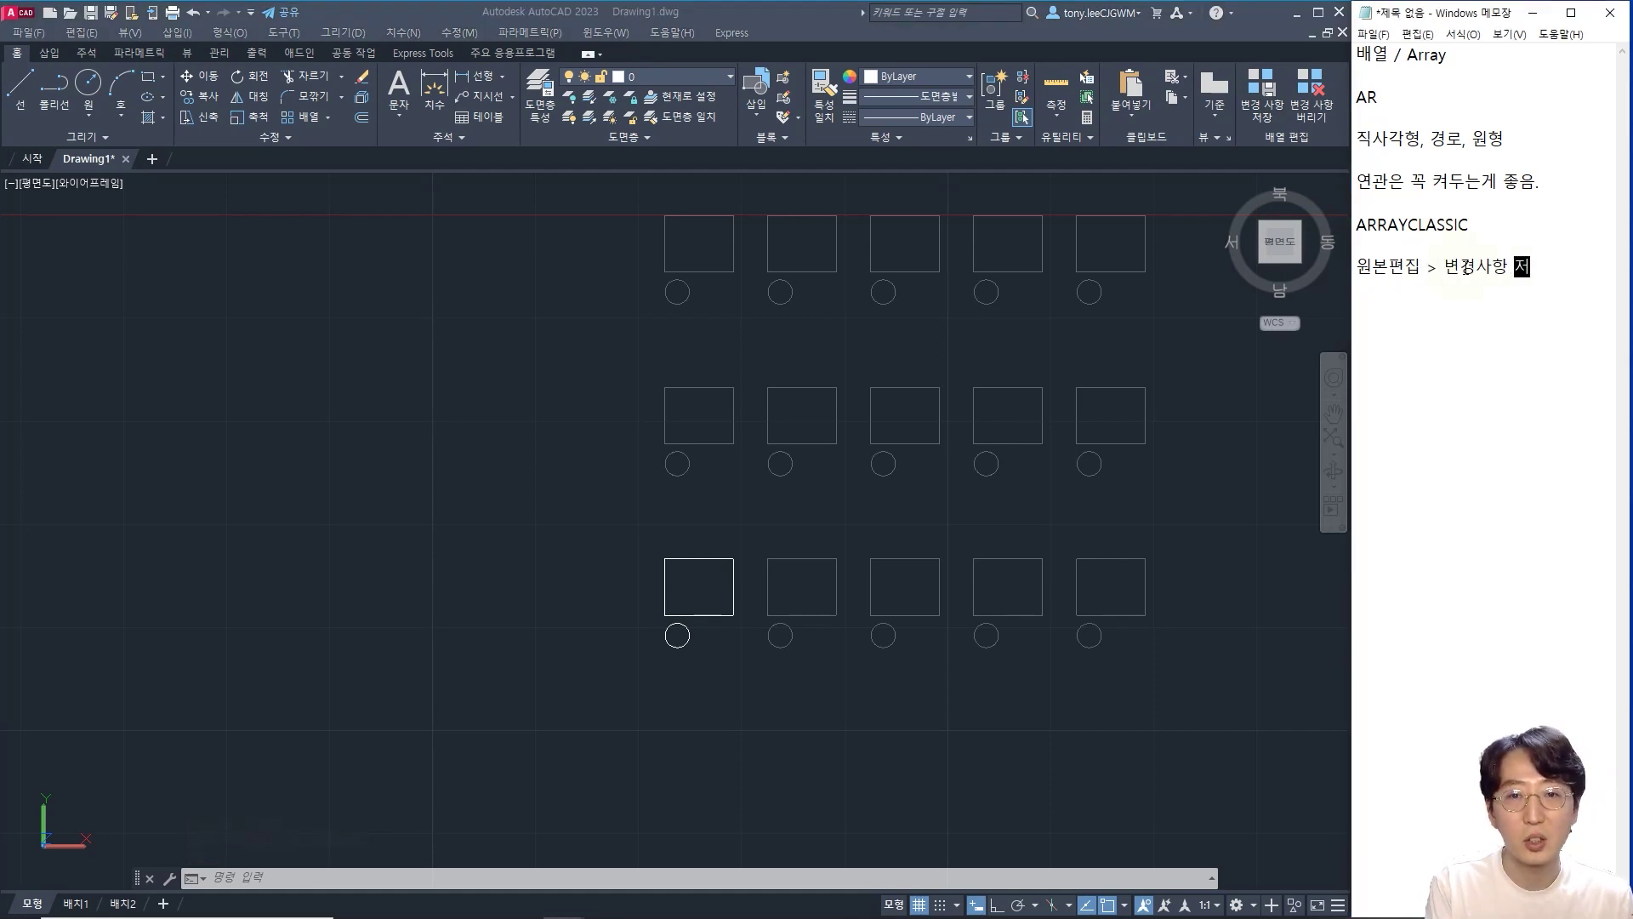
{"action": "left_click", "coordinate": [1265, 102]}
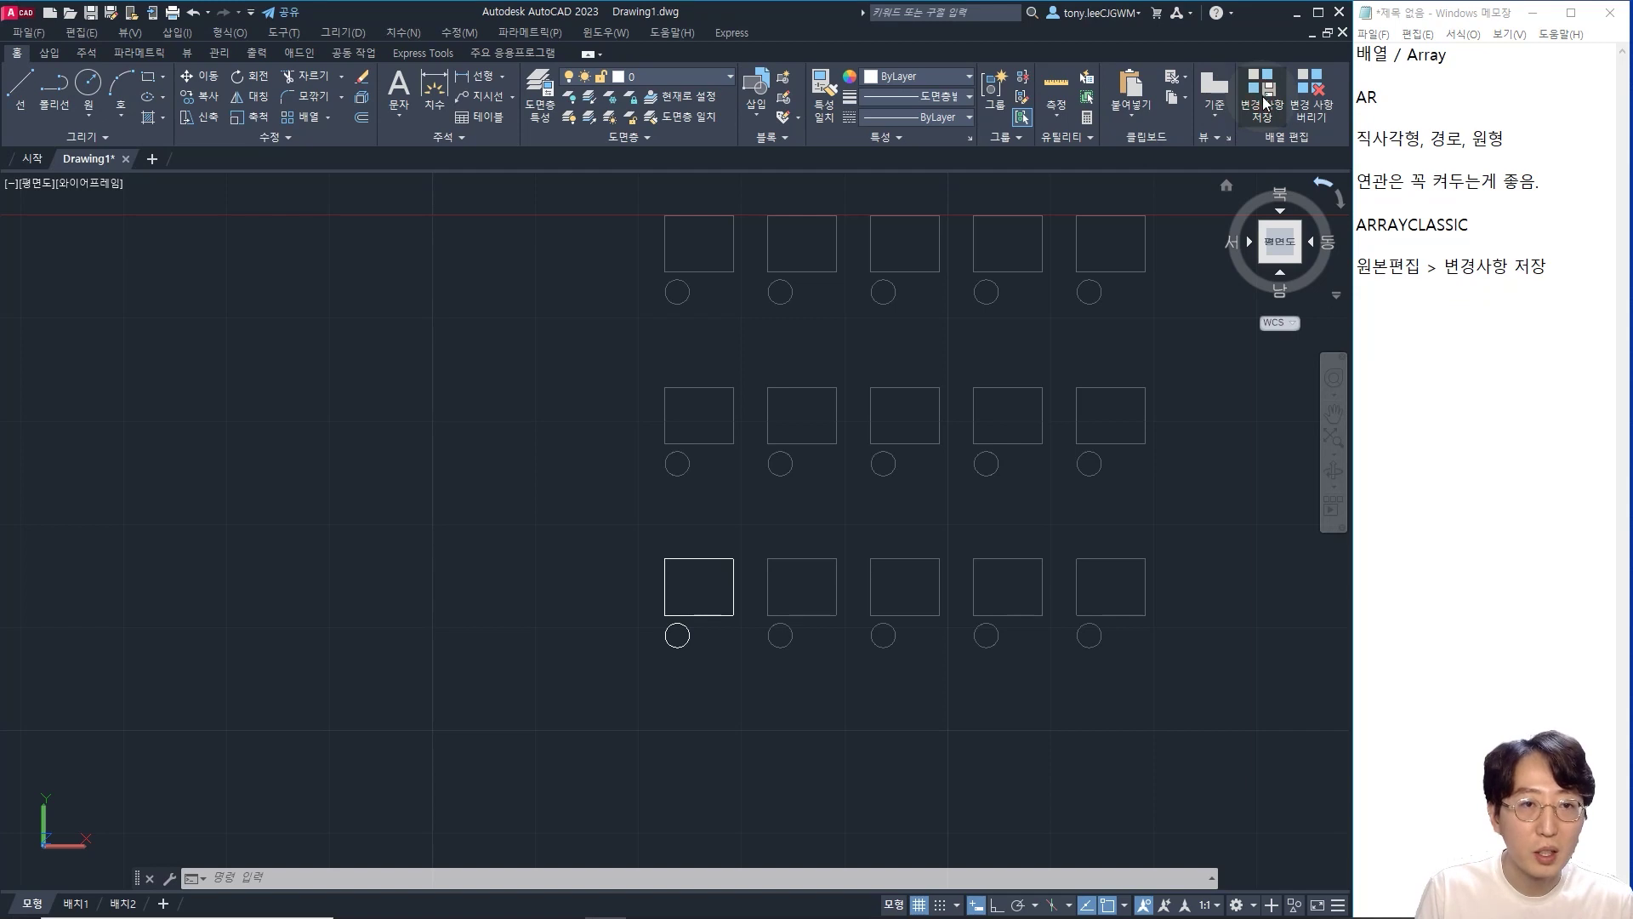
{"action": "left_click", "coordinate": [1262, 102]}
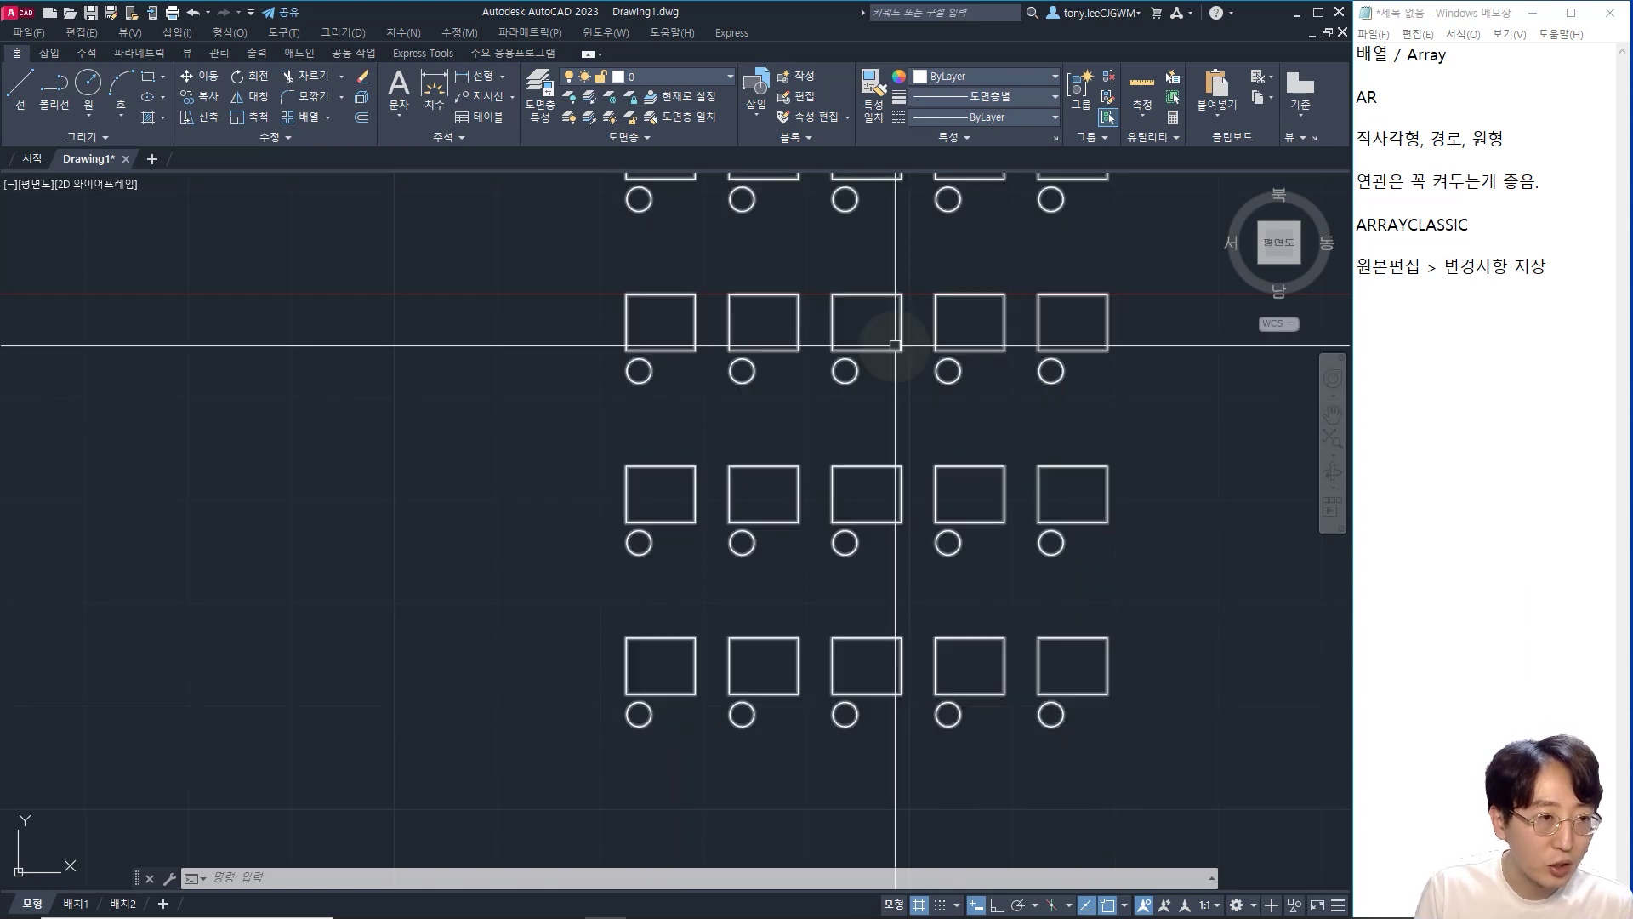
- Examine the edited array and where its source editing option is found, leaving it deselected
{"action": "left_click", "coordinate": [923, 592]}
{"action": "left_click", "coordinate": [885, 650]}
{"action": "key", "text": "Escape"}
{"action": "left_click", "coordinate": [919, 588]}
{"action": "left_click", "coordinate": [864, 656]}
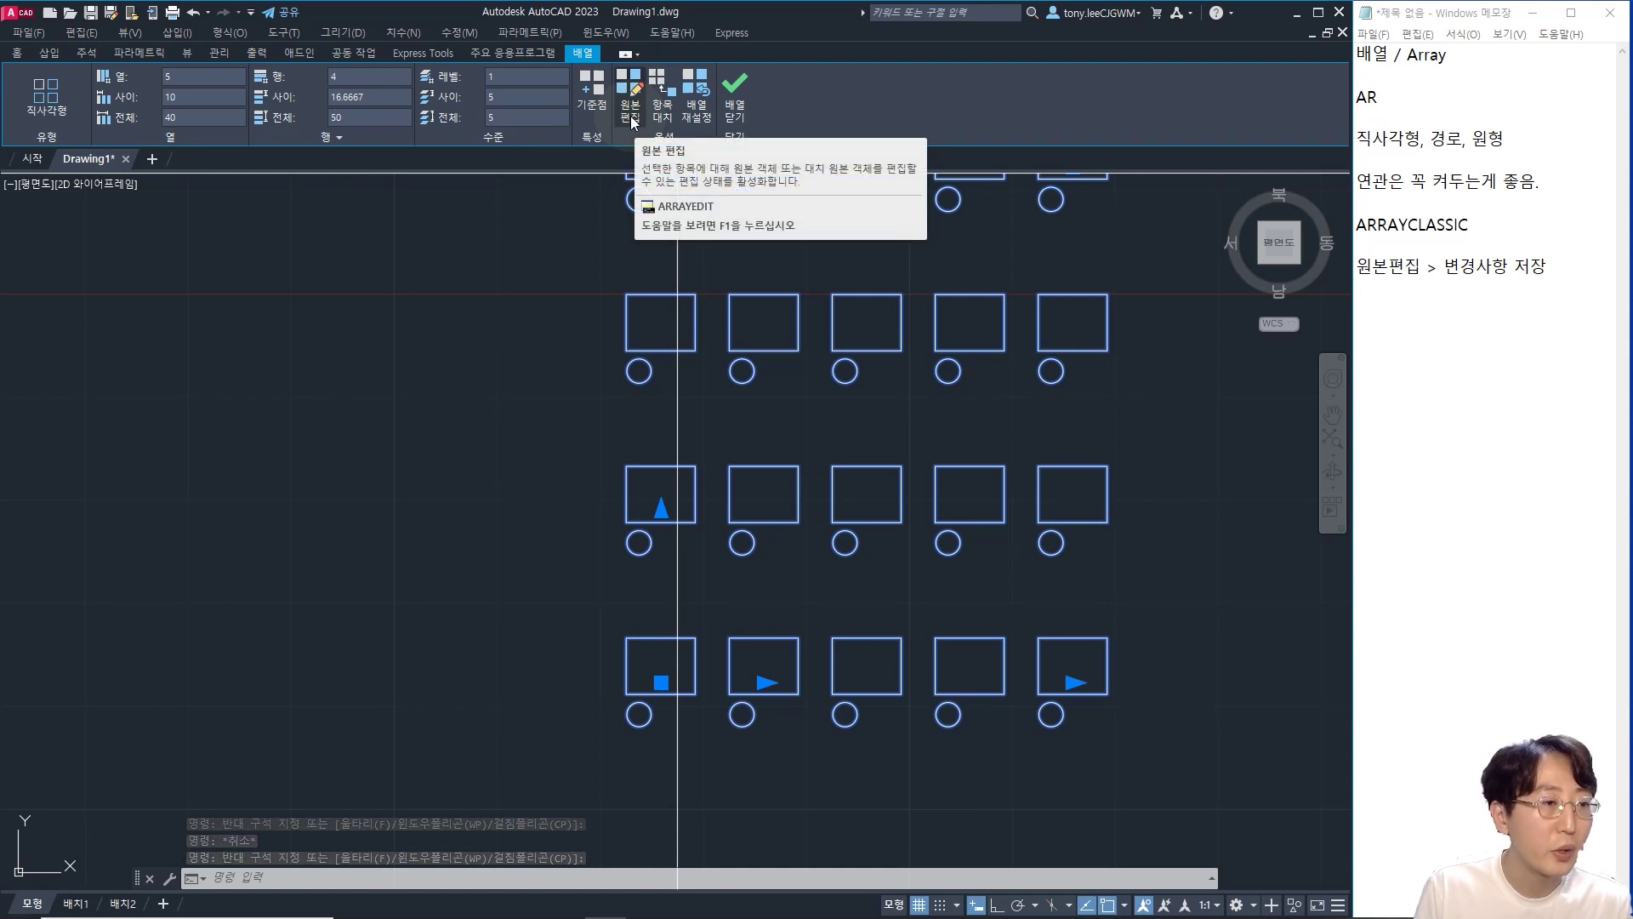
{"action": "key", "text": "Escape"}
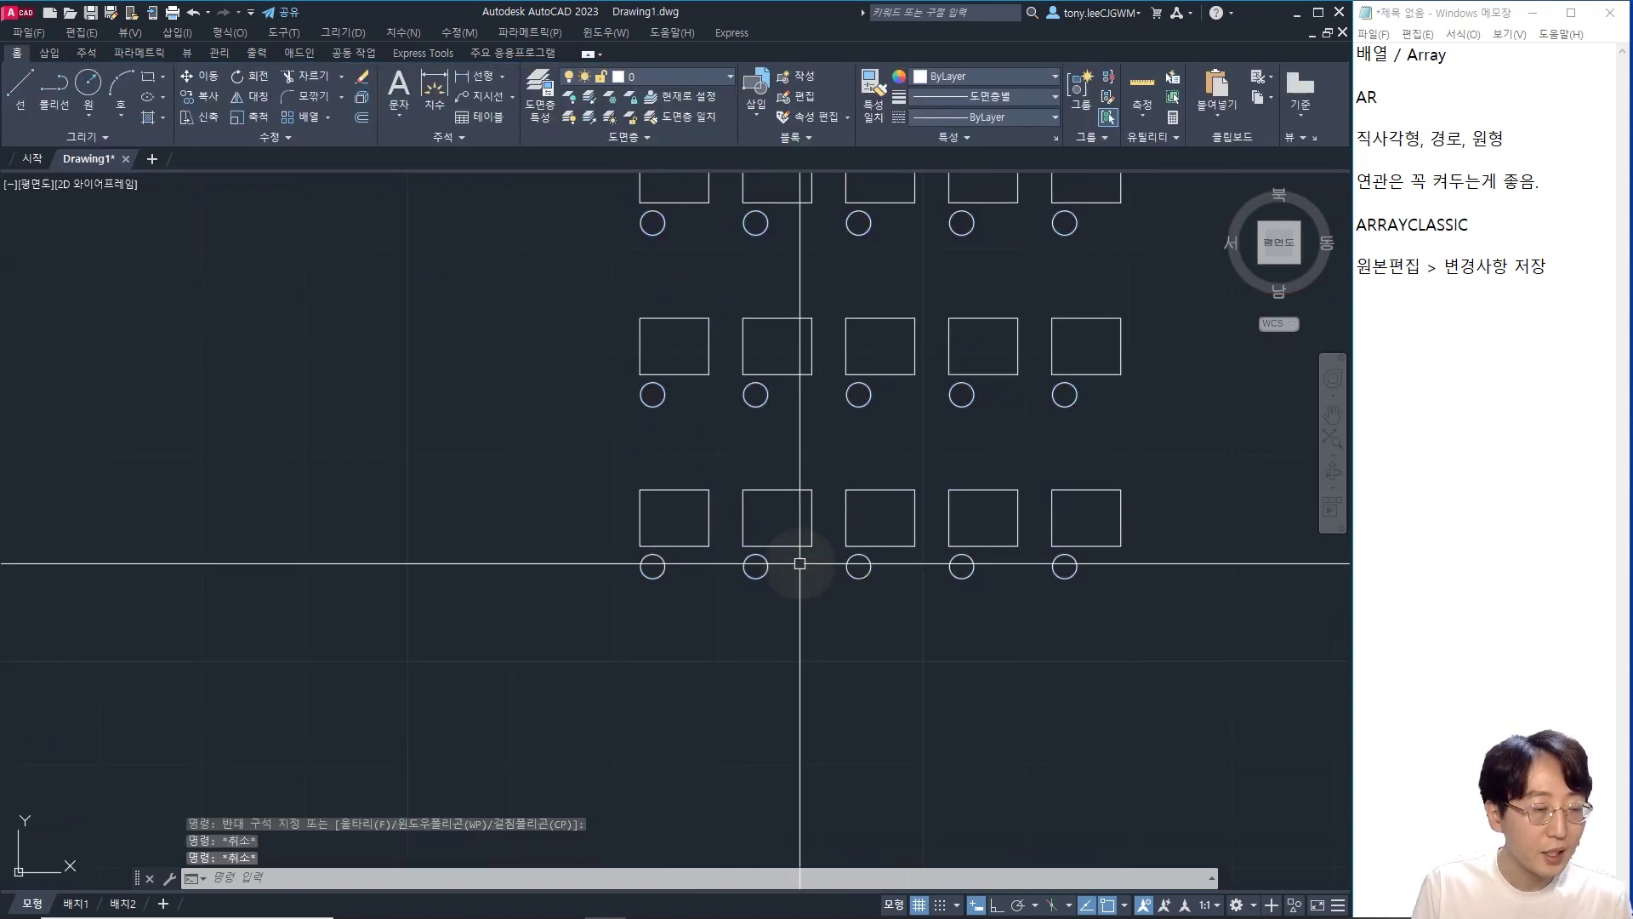
{"action": "scroll", "coordinate": [794, 571], "scroll_direction": "up", "scroll_amount": 1}
{"action": "scroll", "coordinate": [849, 481], "scroll_direction": "down", "scroll_amount": 1}
{"action": "middle_click_drag", "start_coordinate": [854, 486], "coordinate": [853, 496]}
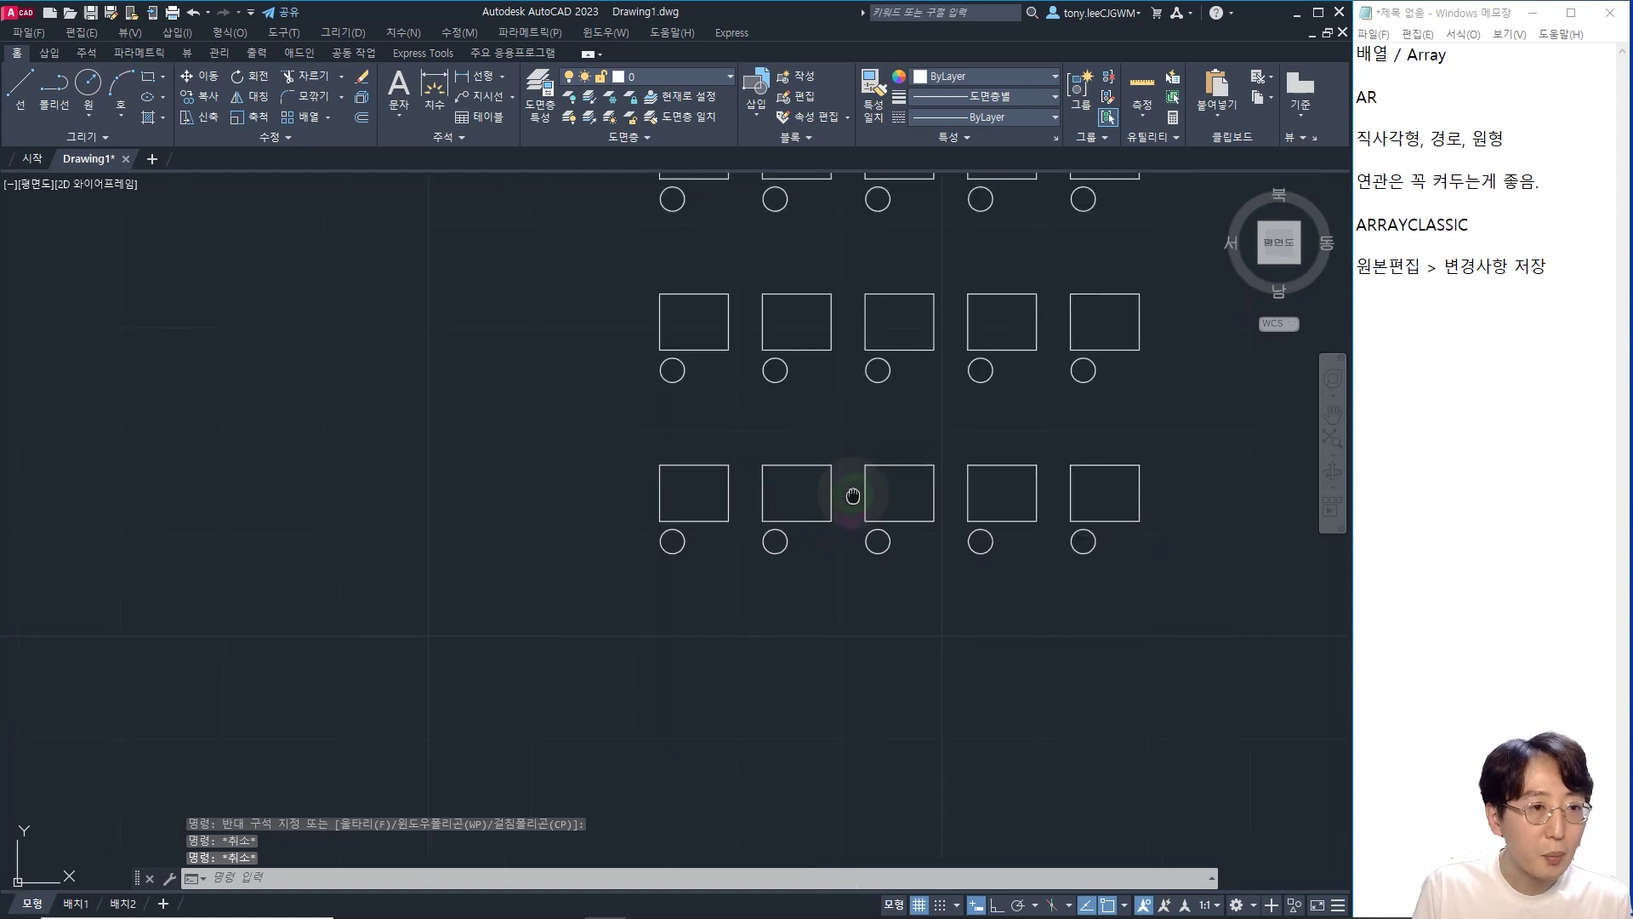
{"action": "scroll", "coordinate": [765, 655], "scroll_direction": "down", "scroll_amount": 3}
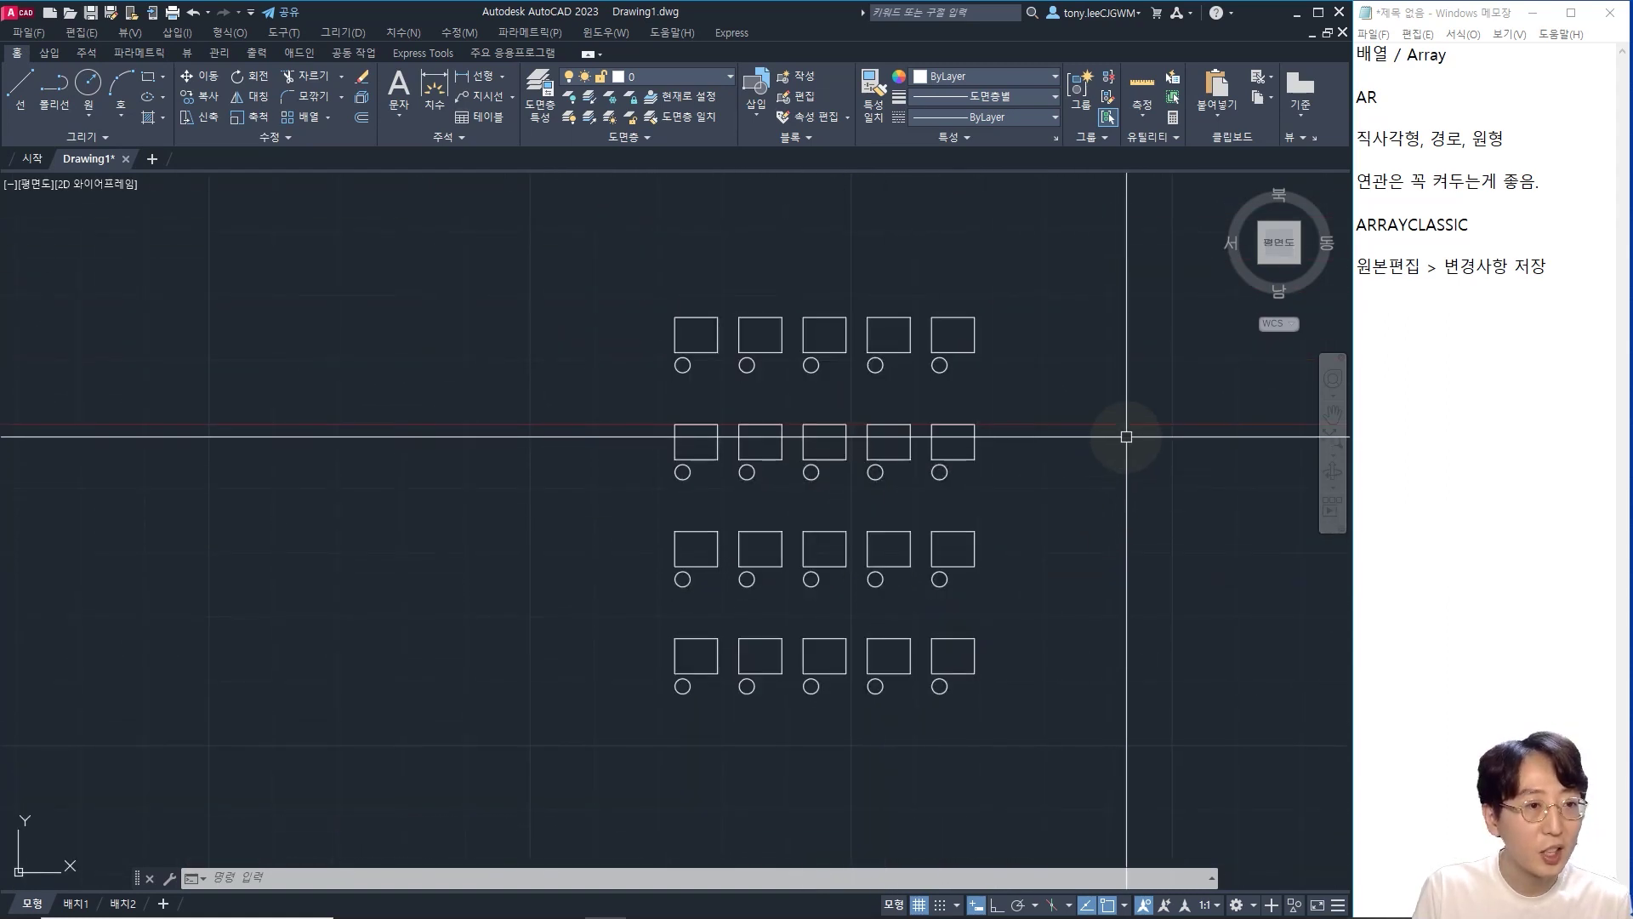
{"action": "key", "text": "Escape"}
{"action": "key", "text": "Escape"}
{"action": "key", "text": "Escape"}
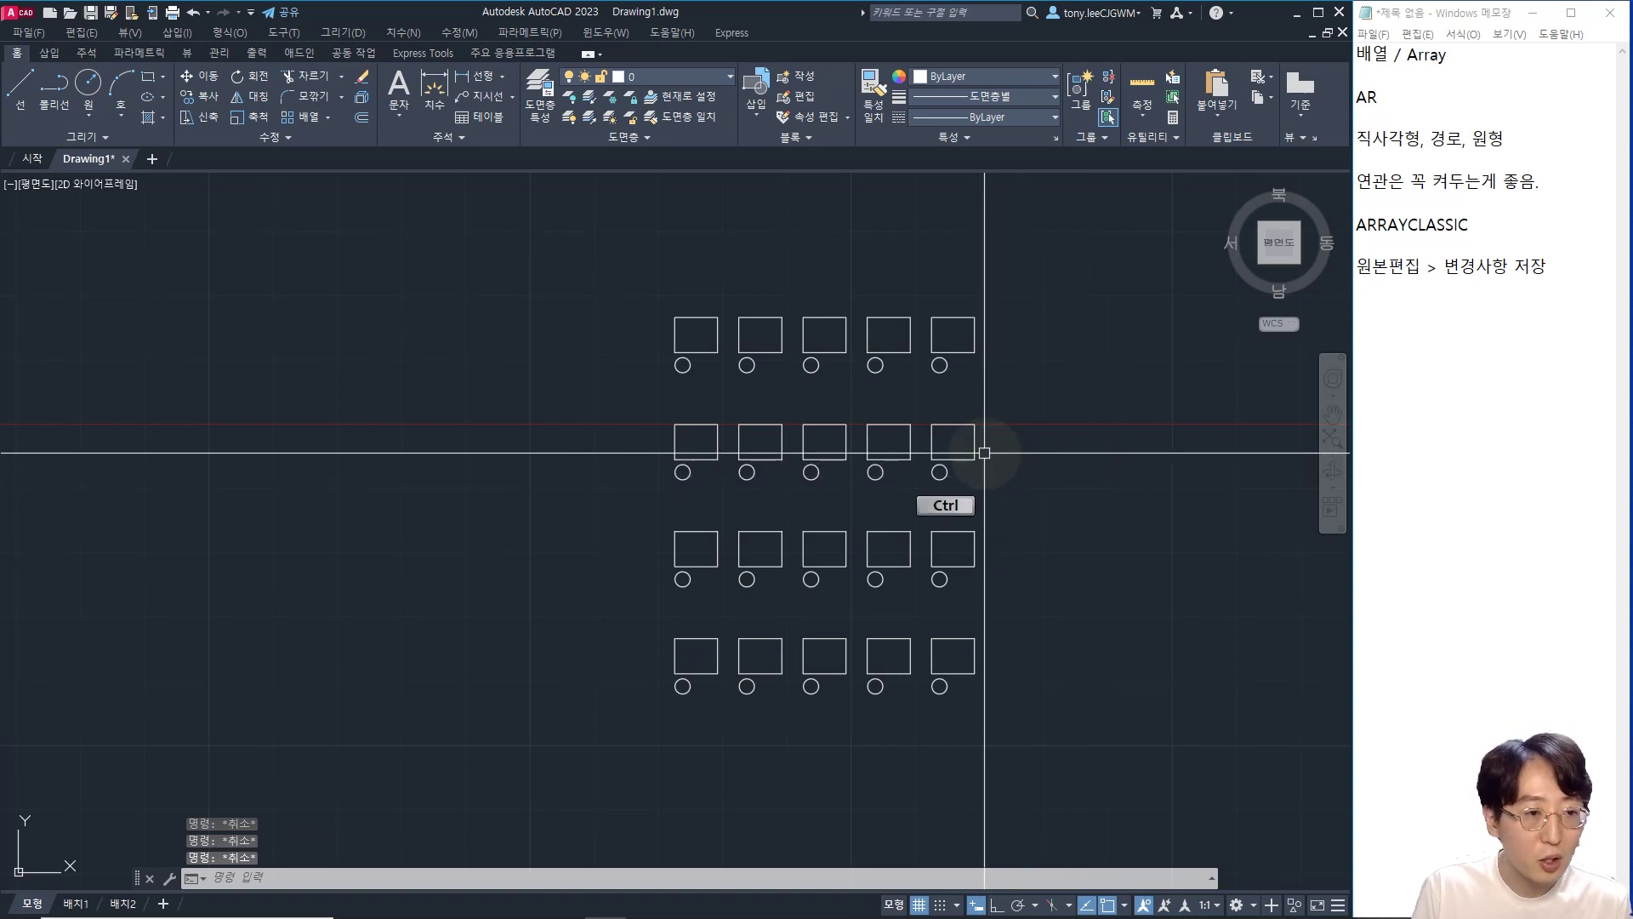
- Add the Notepad line 필요없는 객체 삭제 > ctrl 누르면서 선택 and return to the drawing
{"action": "left_click", "coordinate": [1590, 290]}
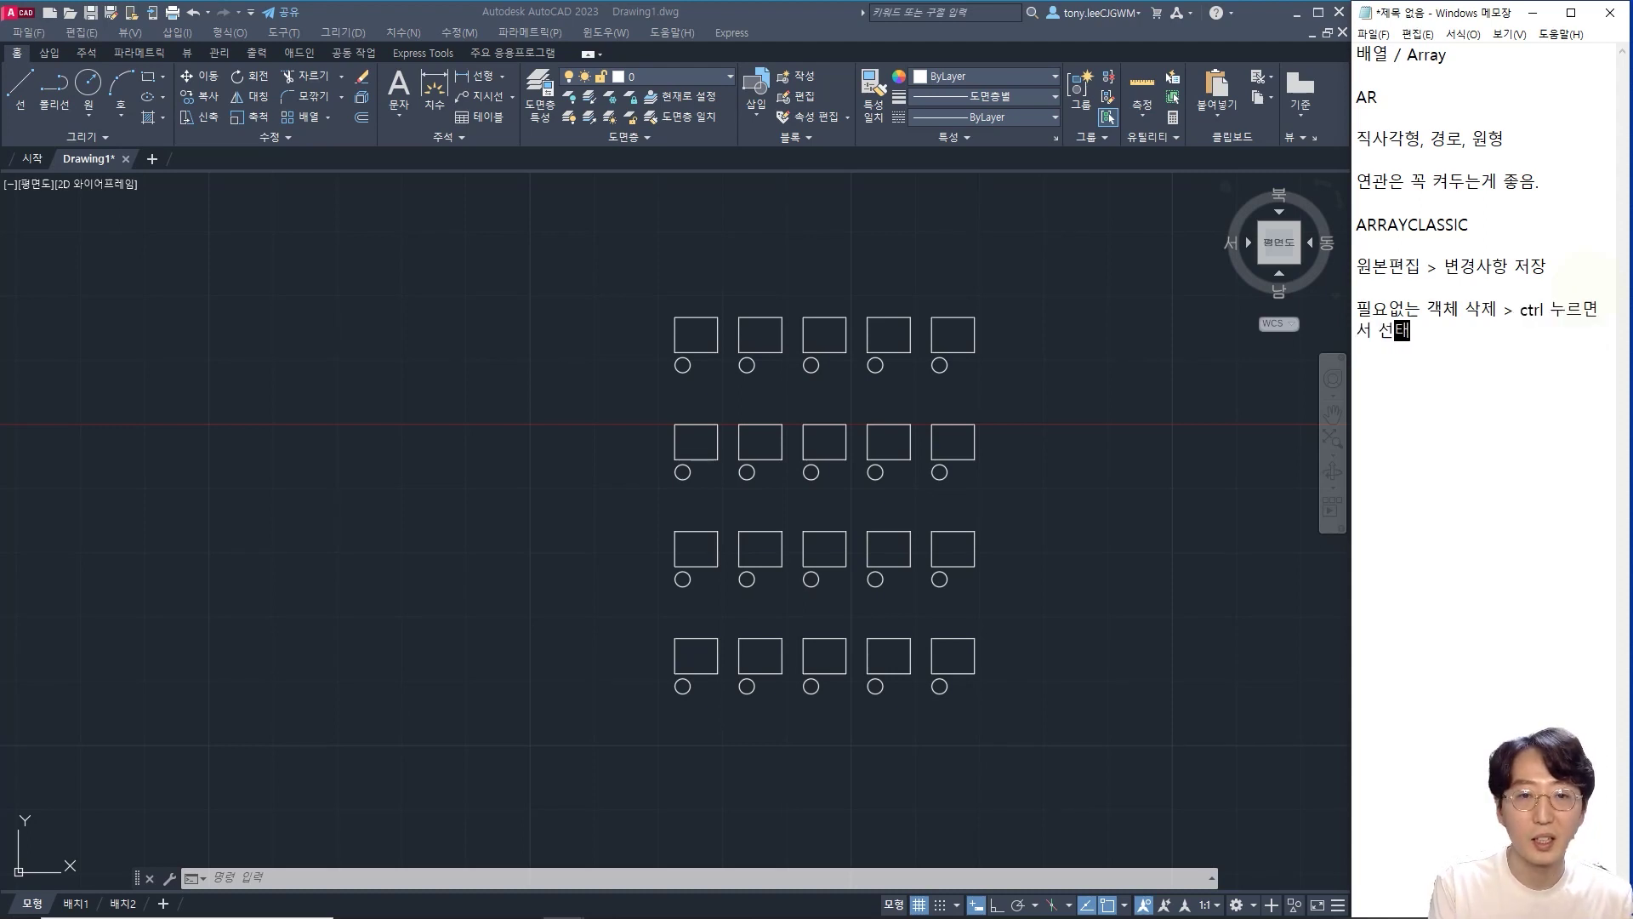
{"action": "left_click", "coordinate": [1035, 422]}
{"action": "key", "text": "Escape"}
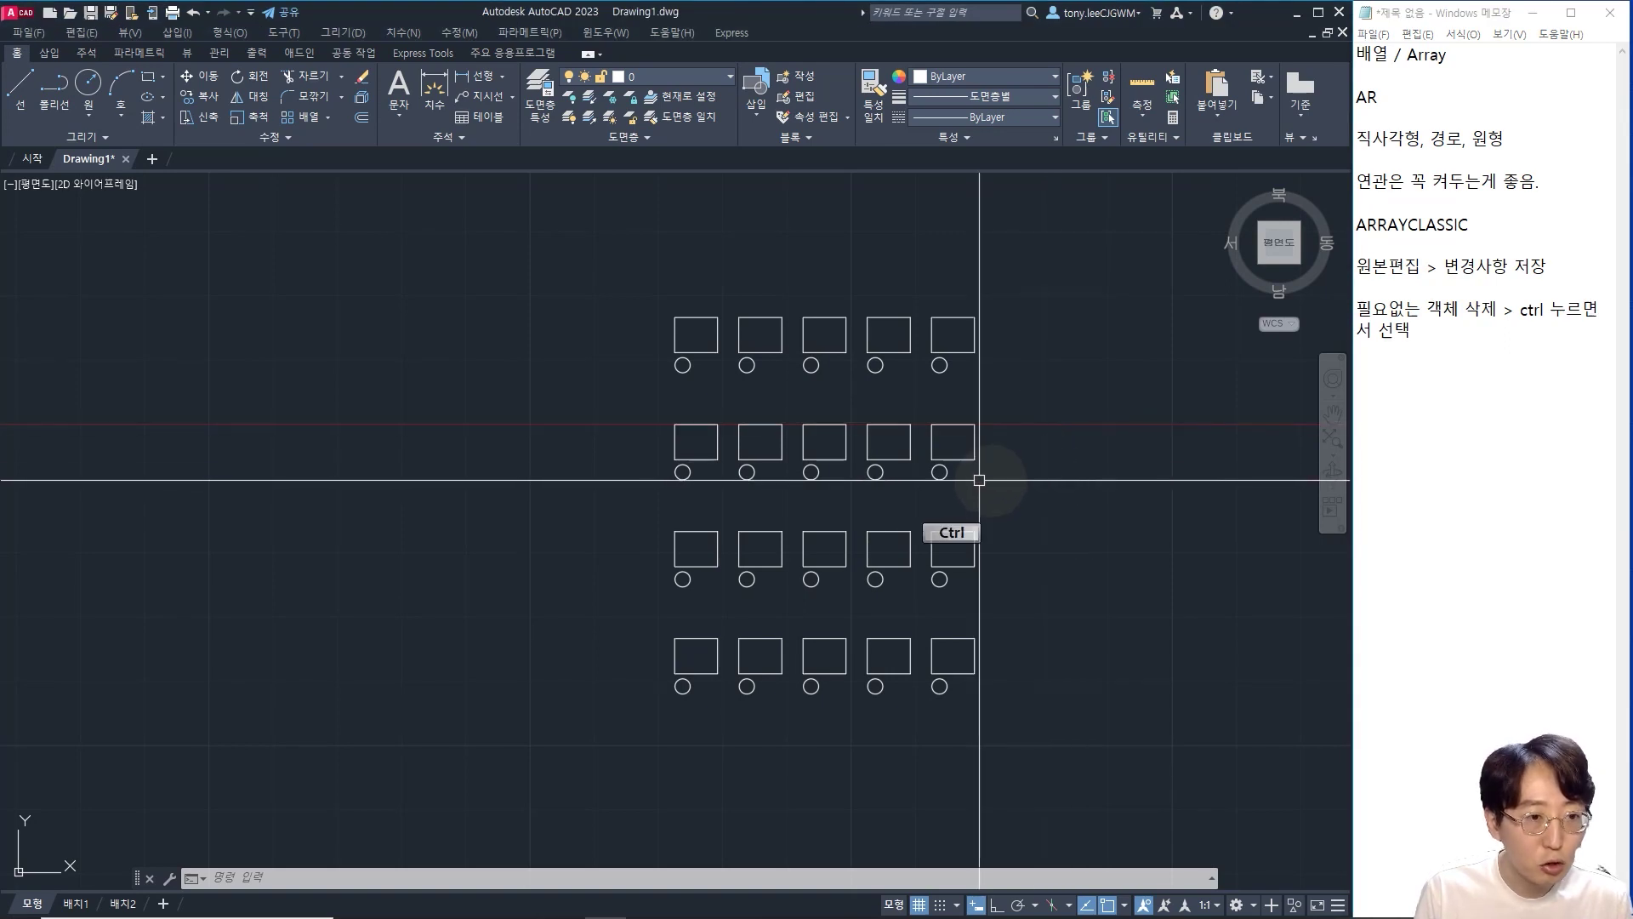
- Delete the last two items of both middle rows from the array as individually selected items
{"action": "left_click", "coordinate": [900, 455], "text": "ctrl"}
{"action": "left_click", "coordinate": [952, 543], "text": "ctrl"}
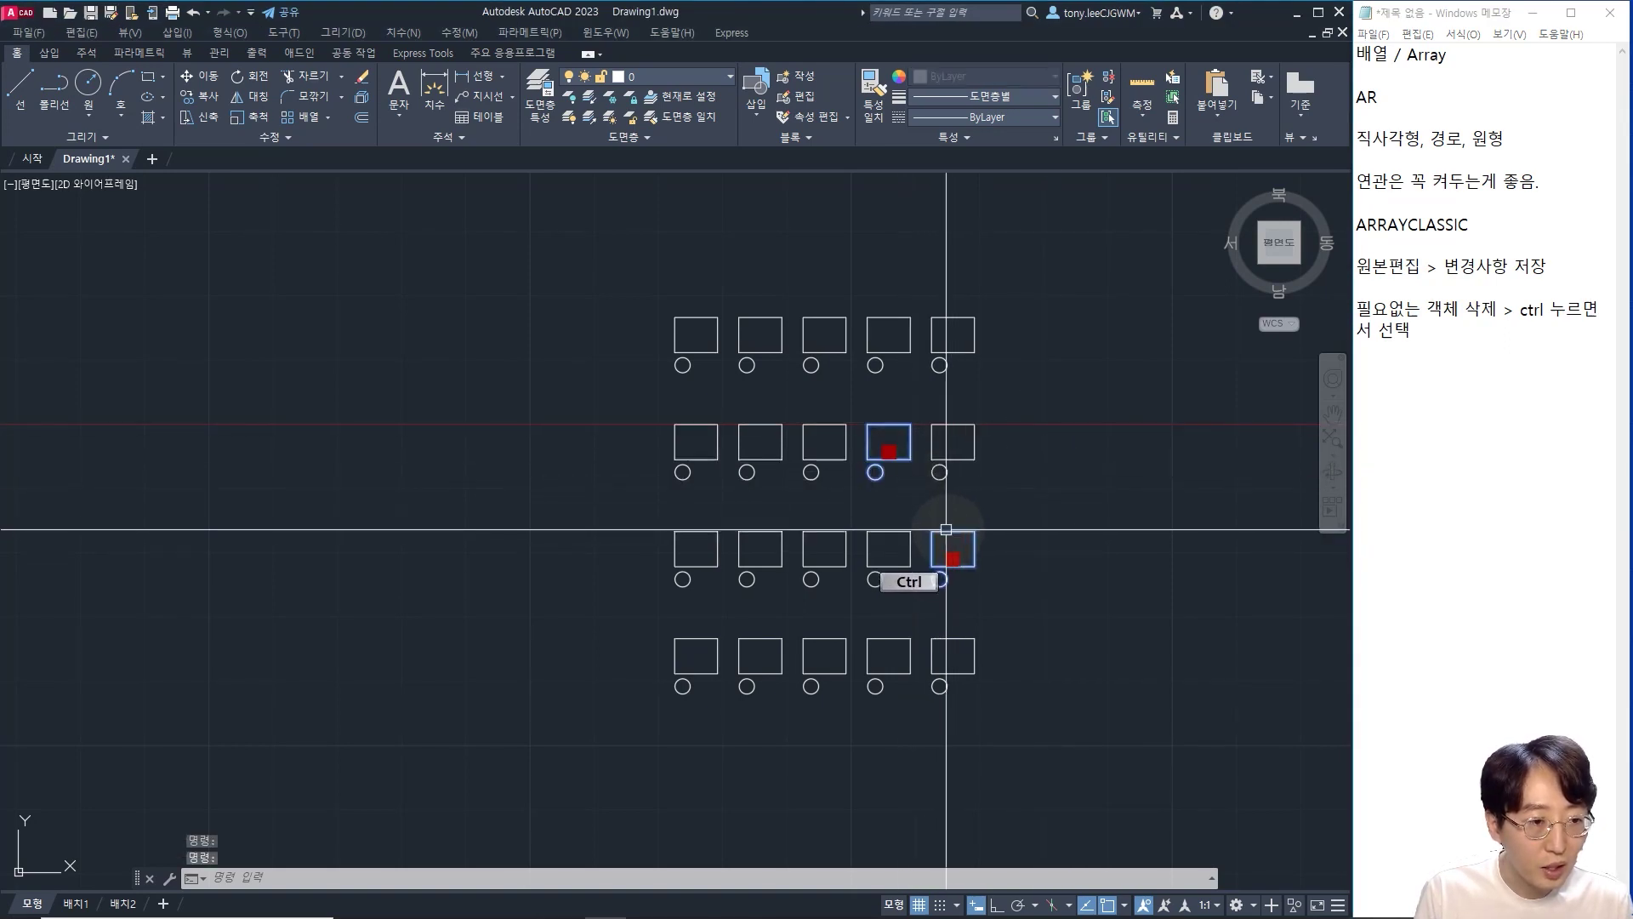
{"action": "left_click", "coordinate": [897, 531], "text": "ctrl"}
{"action": "scroll", "coordinate": [972, 499], "scroll_direction": "up", "scroll_amount": 2}
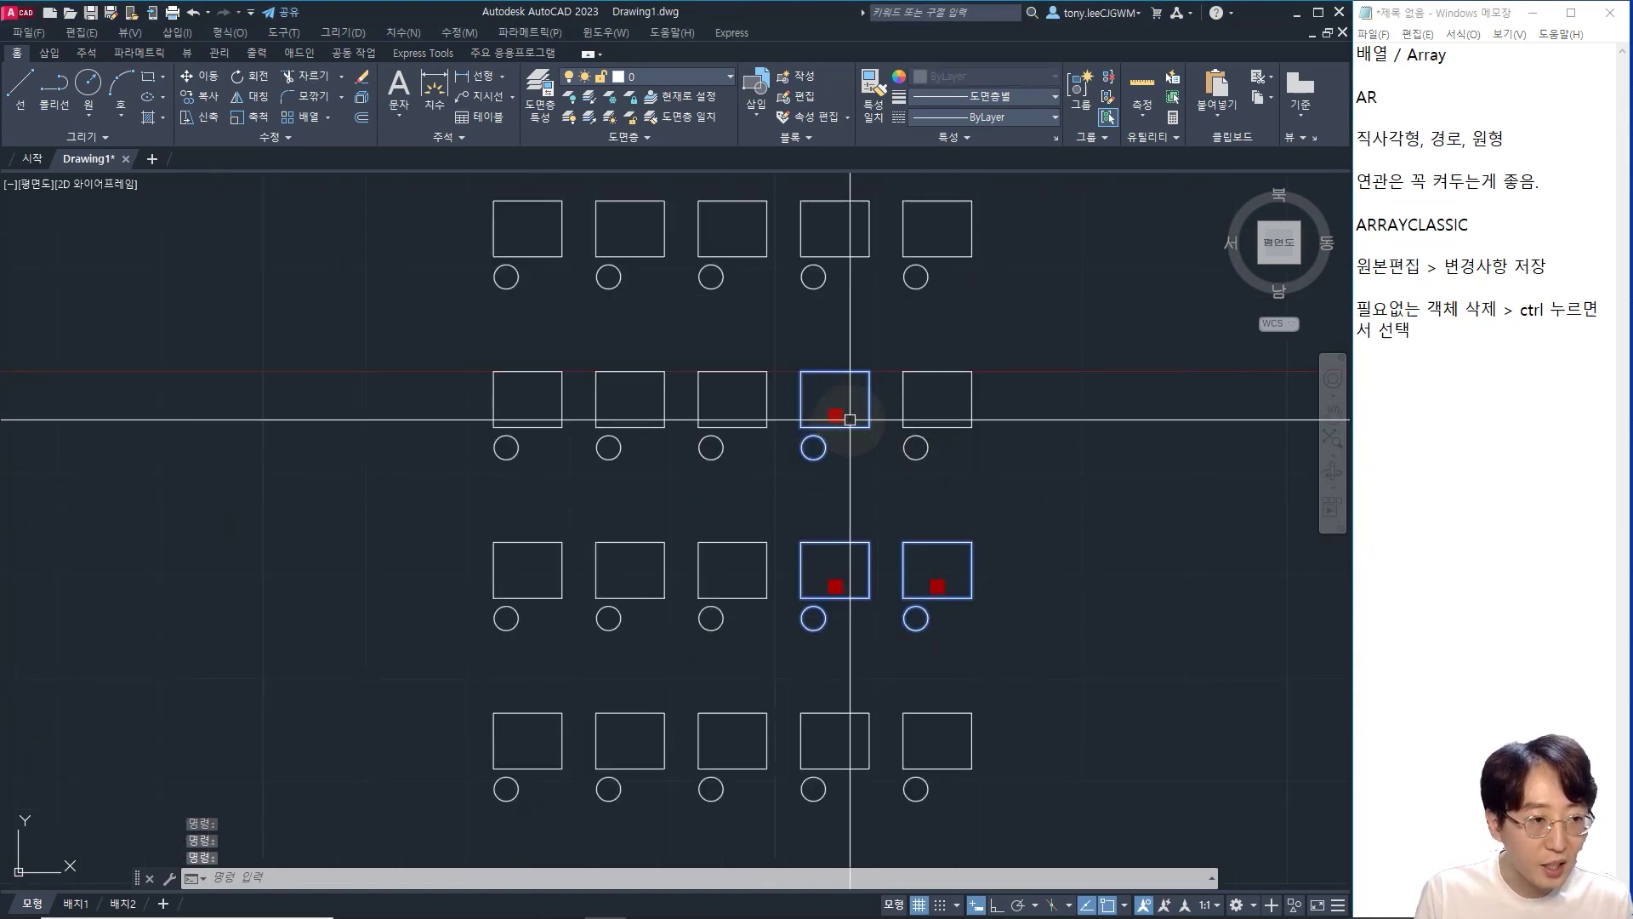
{"action": "left_click", "coordinate": [963, 372], "text": "ctrl"}
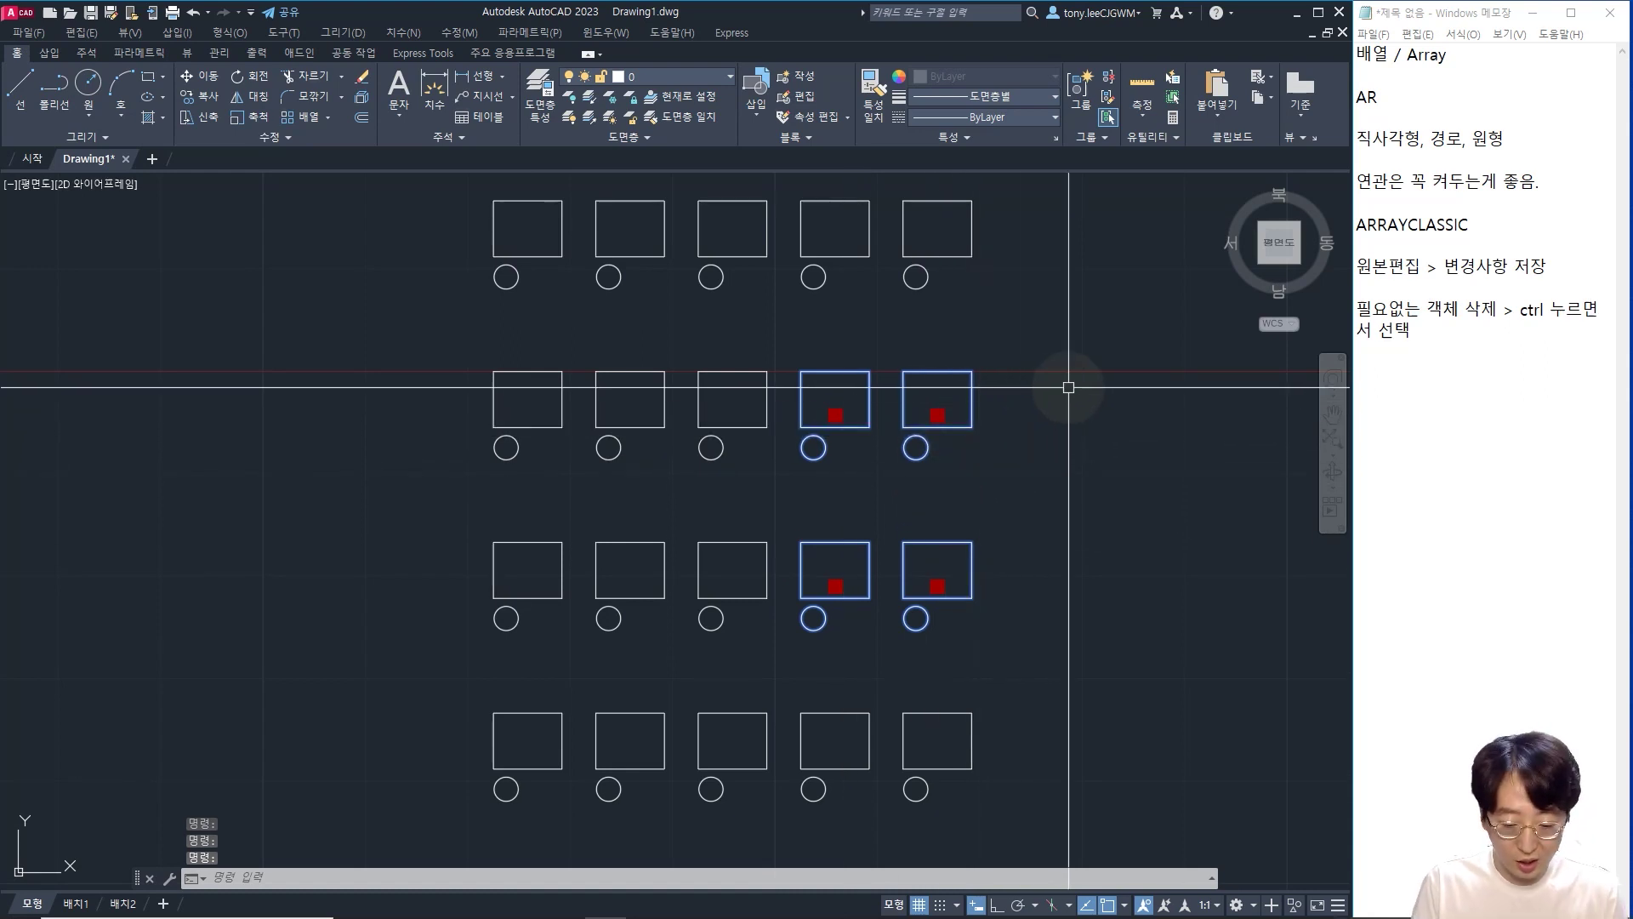
{"action": "key", "text": "Delete"}
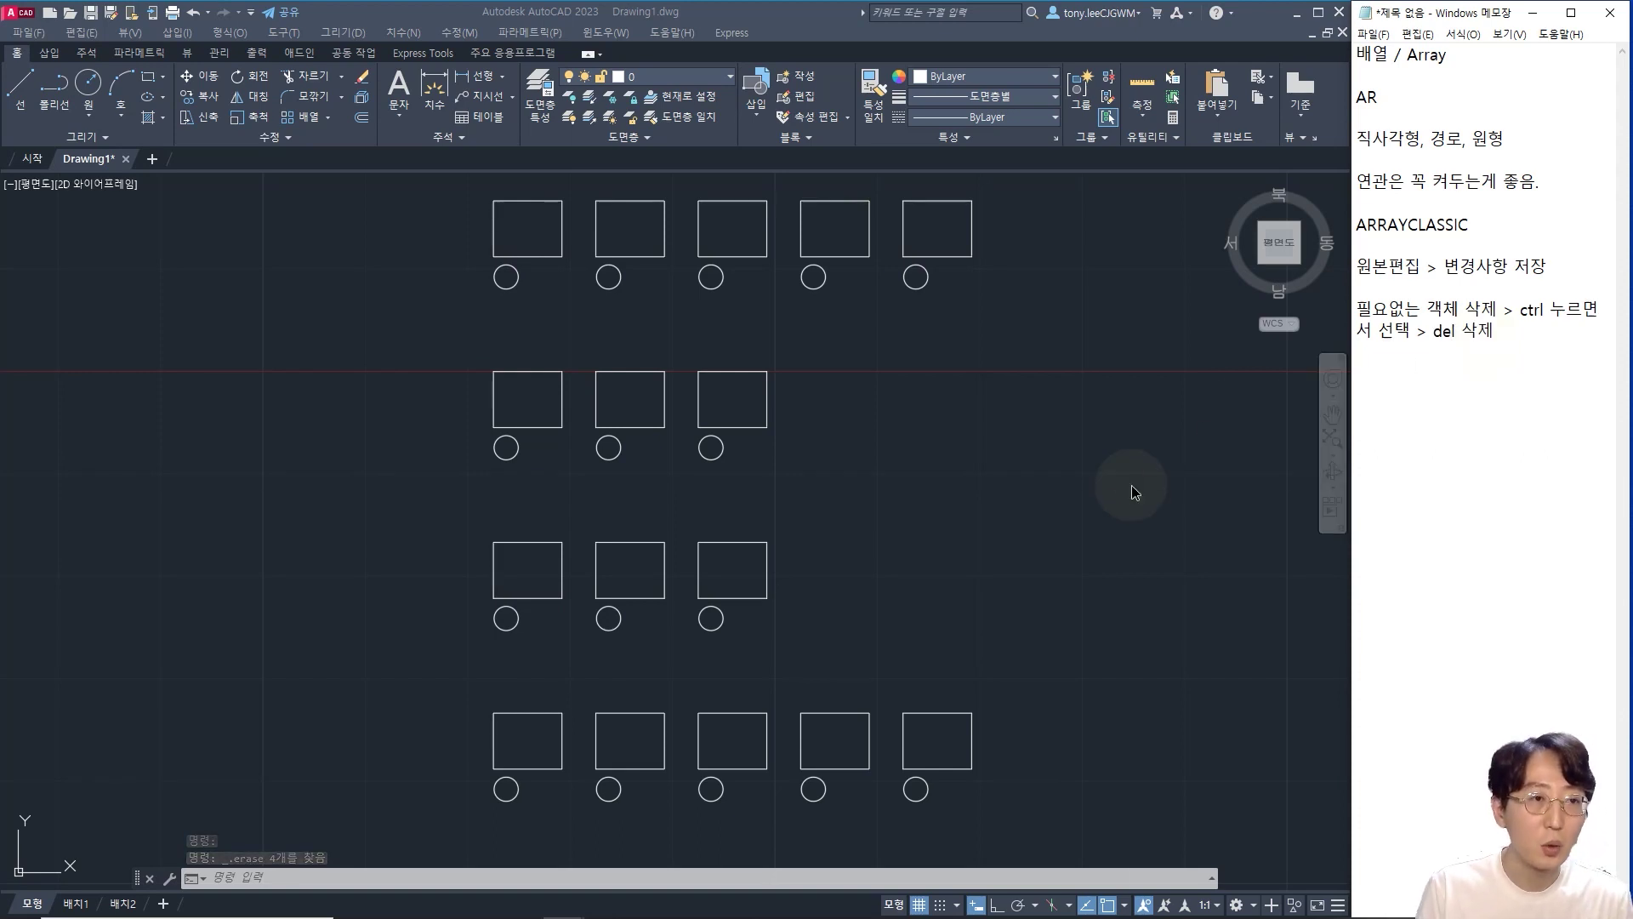
- Reset the array to restore its four deleted items
{"action": "left_click", "coordinate": [846, 408]}
{"action": "left_click", "coordinate": [729, 350]}
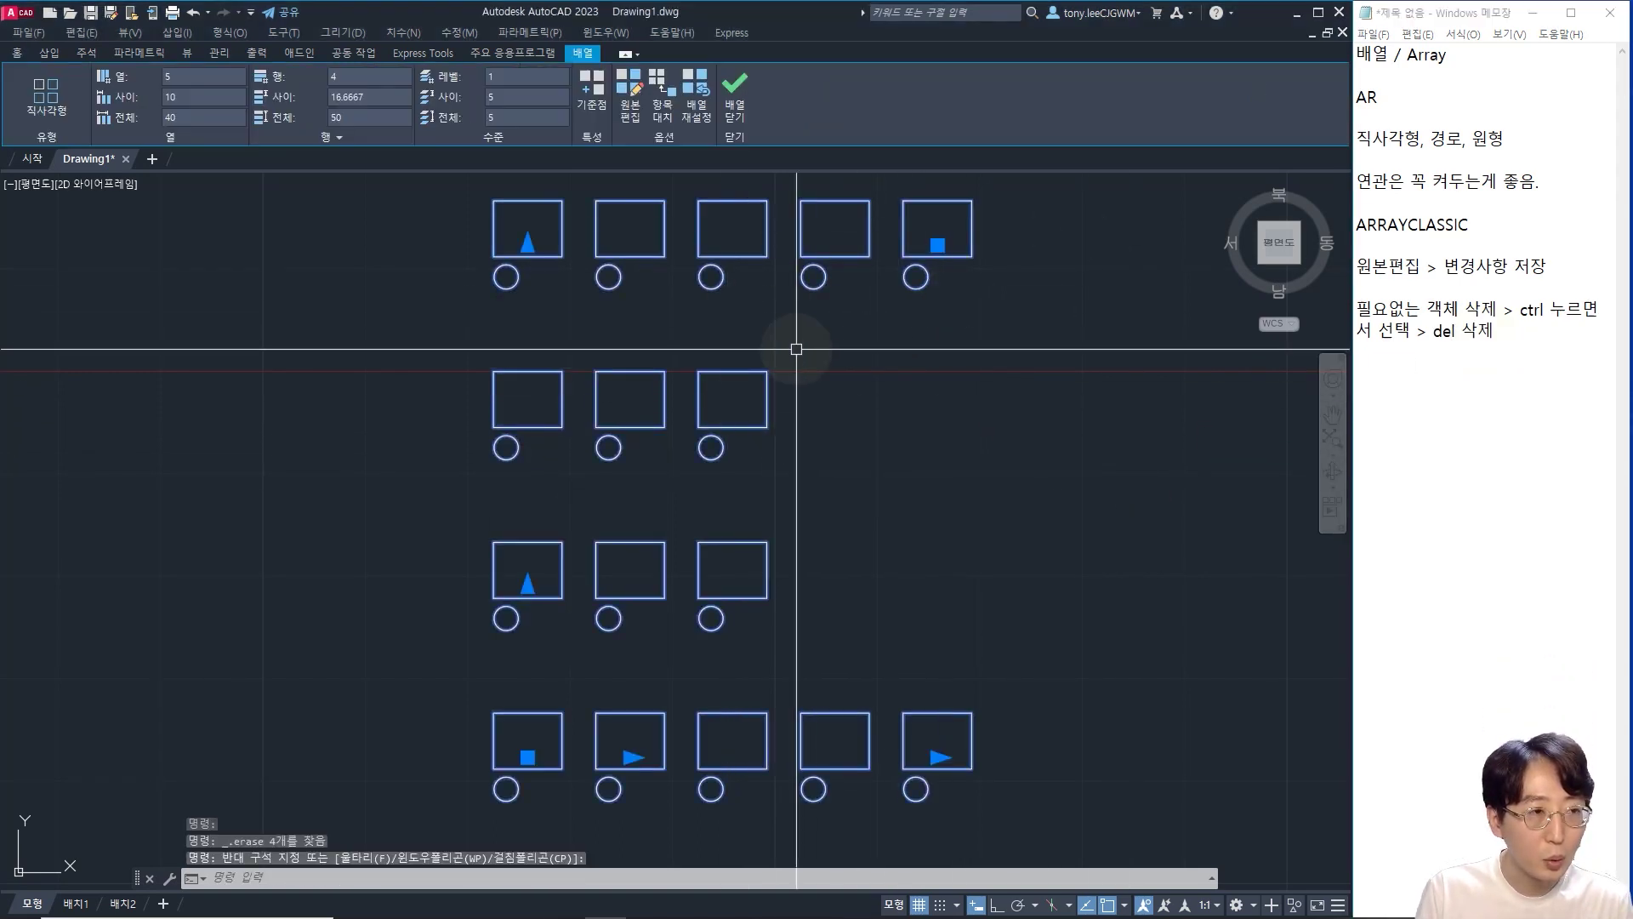
{"action": "middle_click_drag", "start_coordinate": [916, 522], "coordinate": [955, 507]}
{"action": "key", "text": "Escape"}
{"action": "key", "text": "Escape"}
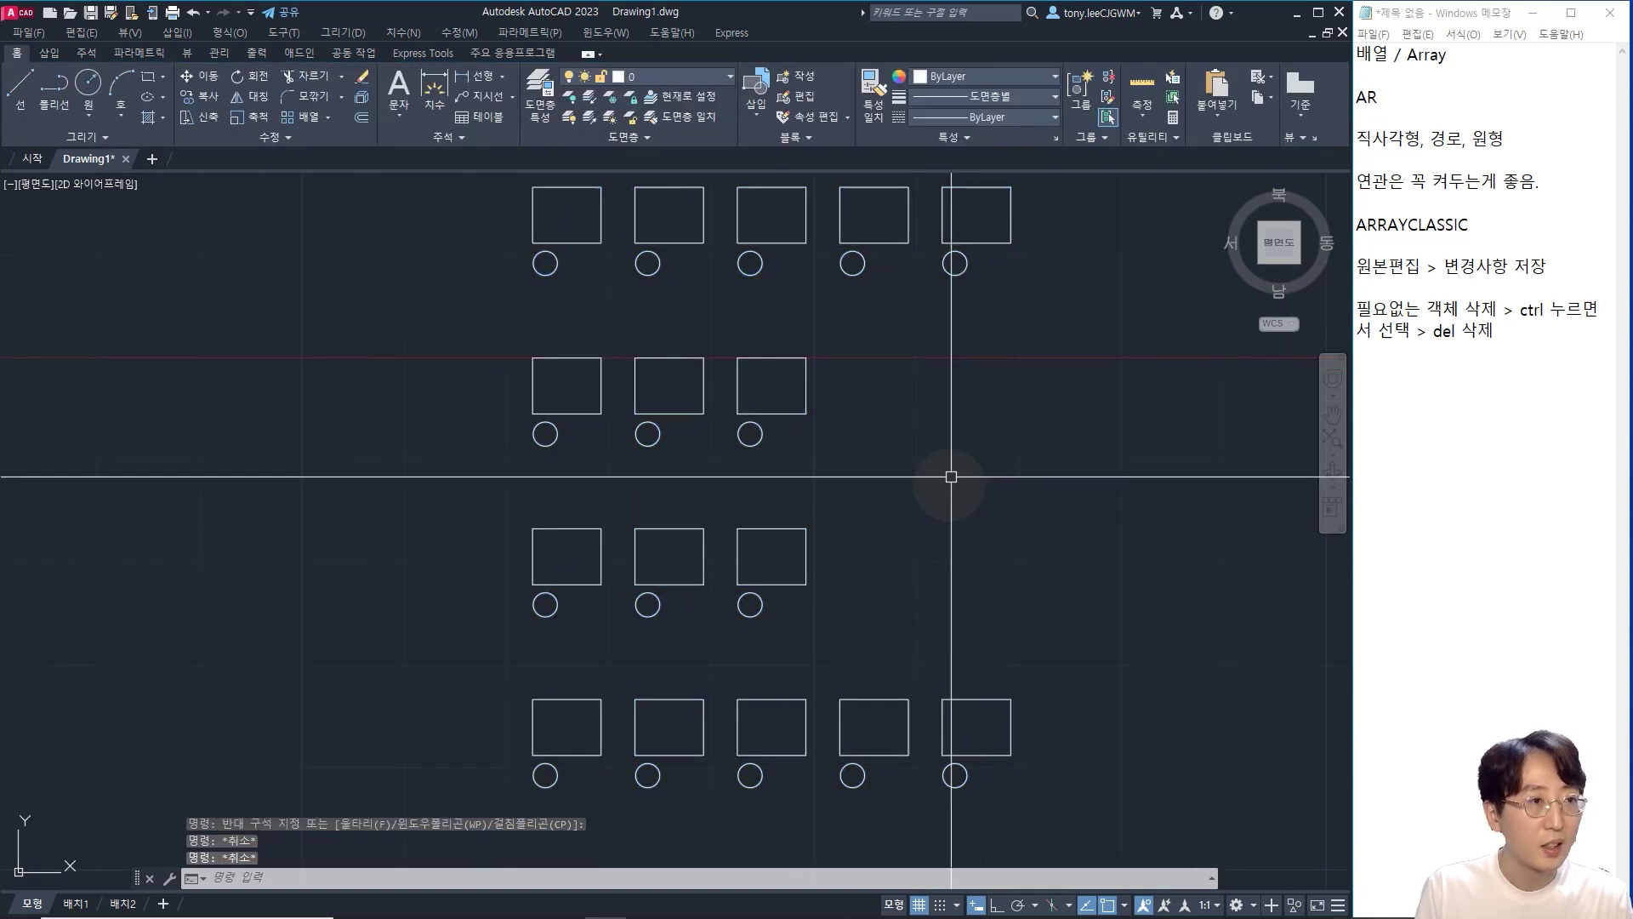
{"action": "left_click", "coordinate": [967, 420]}
{"action": "left_click", "coordinate": [748, 547]}
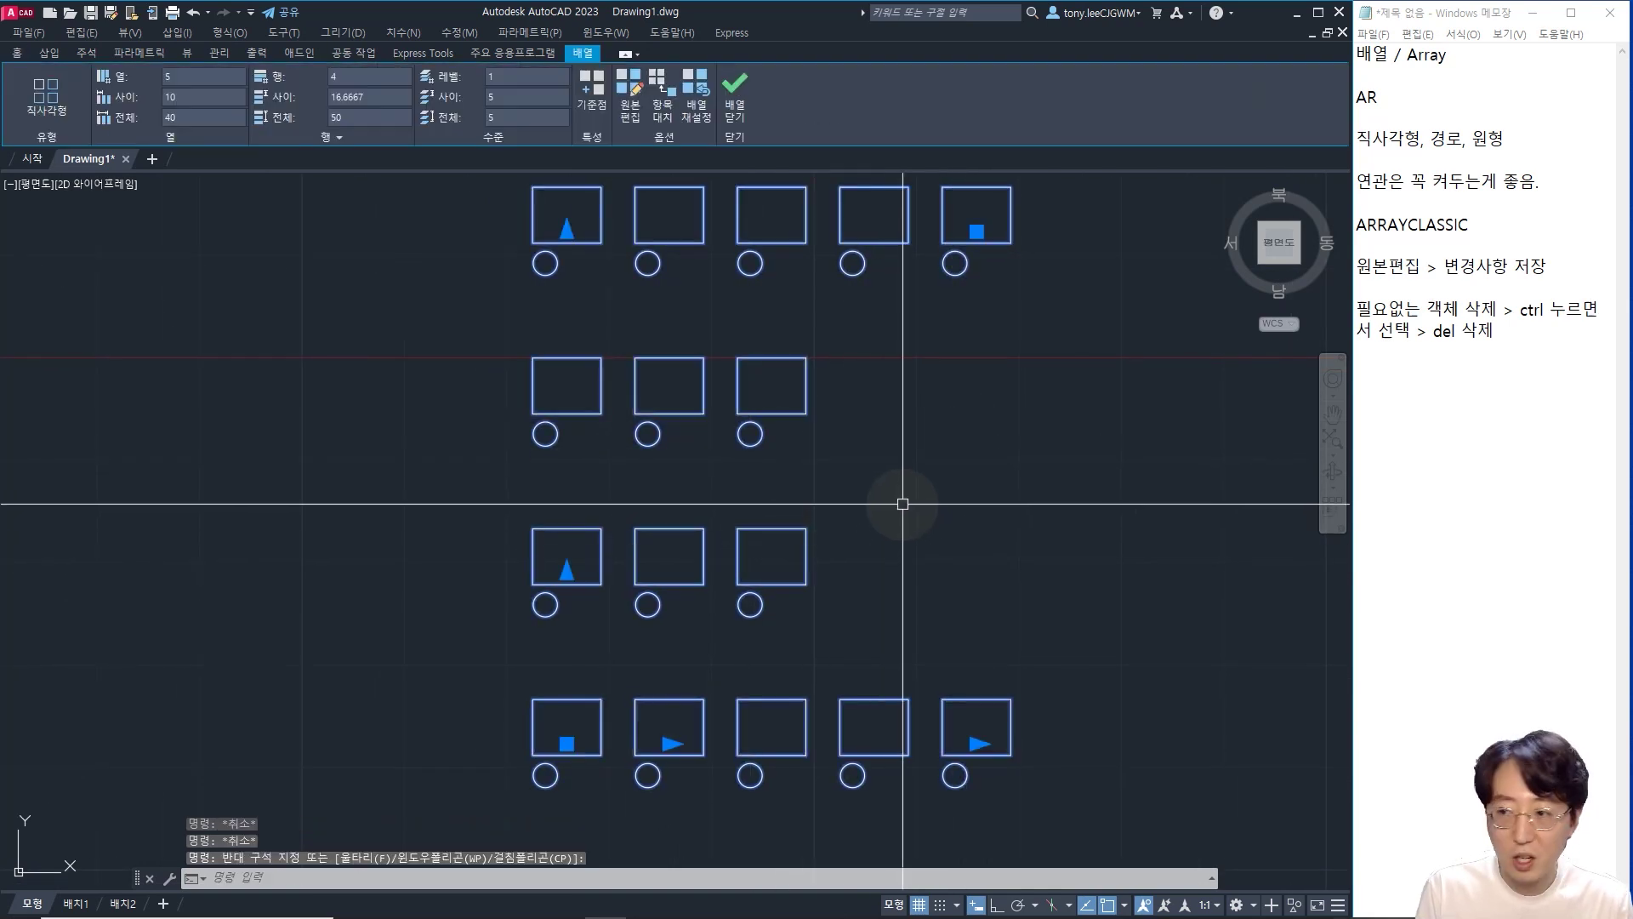
{"action": "left_click", "coordinate": [697, 106]}
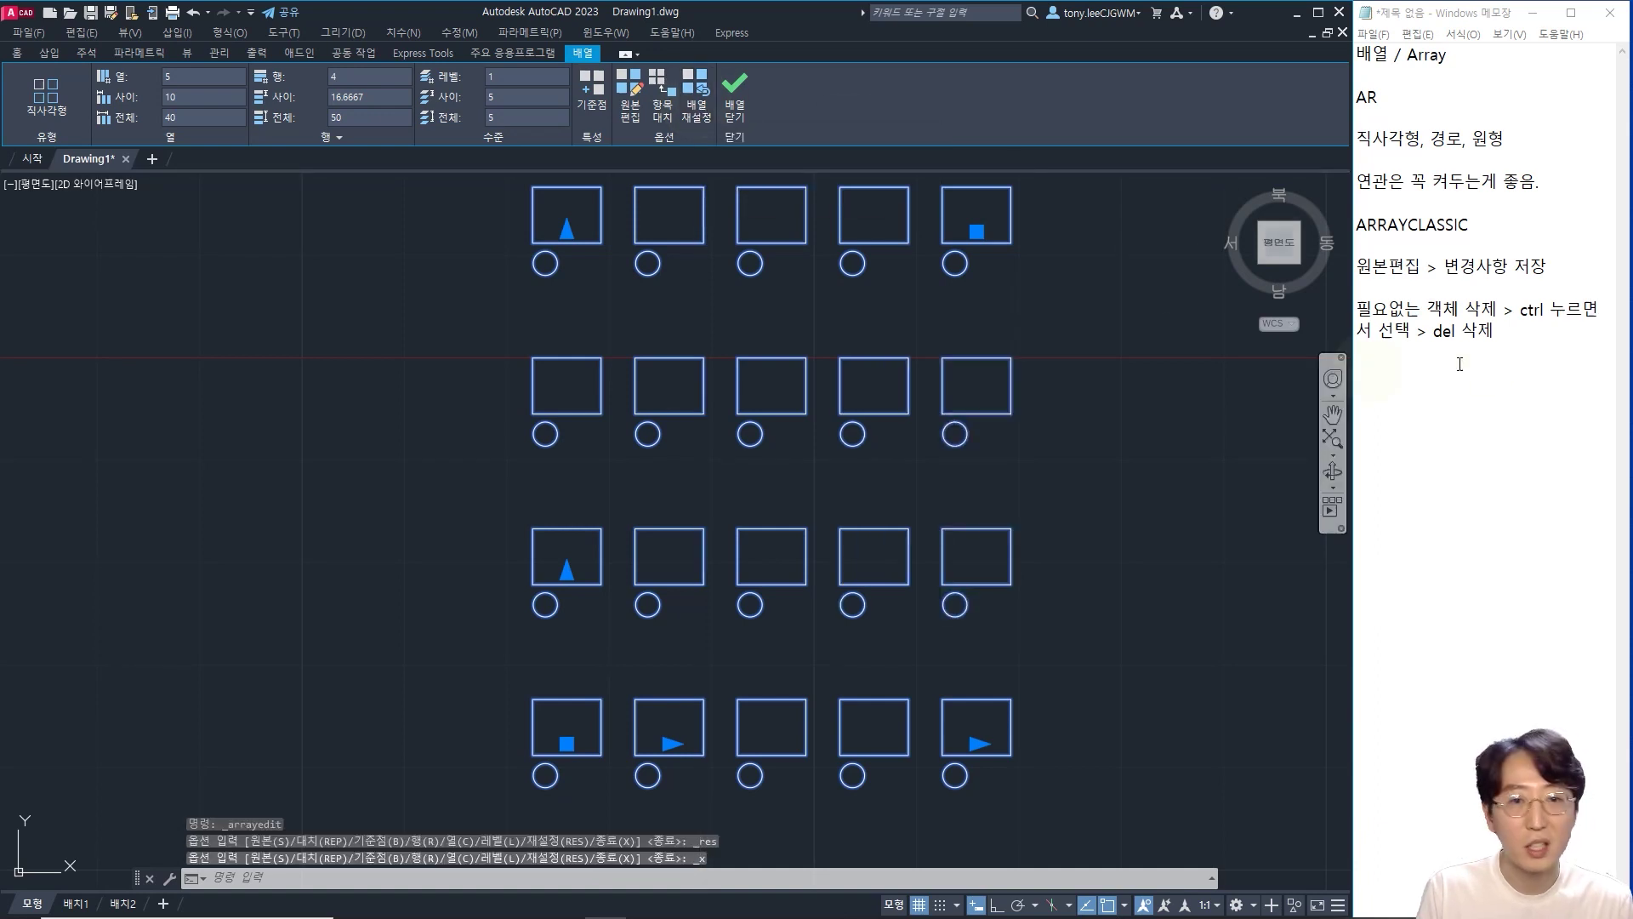
- Add the line 배열 재설정 > 원래대로 below the existing Notepad notes
{"action": "left_click", "coordinate": [1544, 357]}
{"action": "type", "text": "배"}
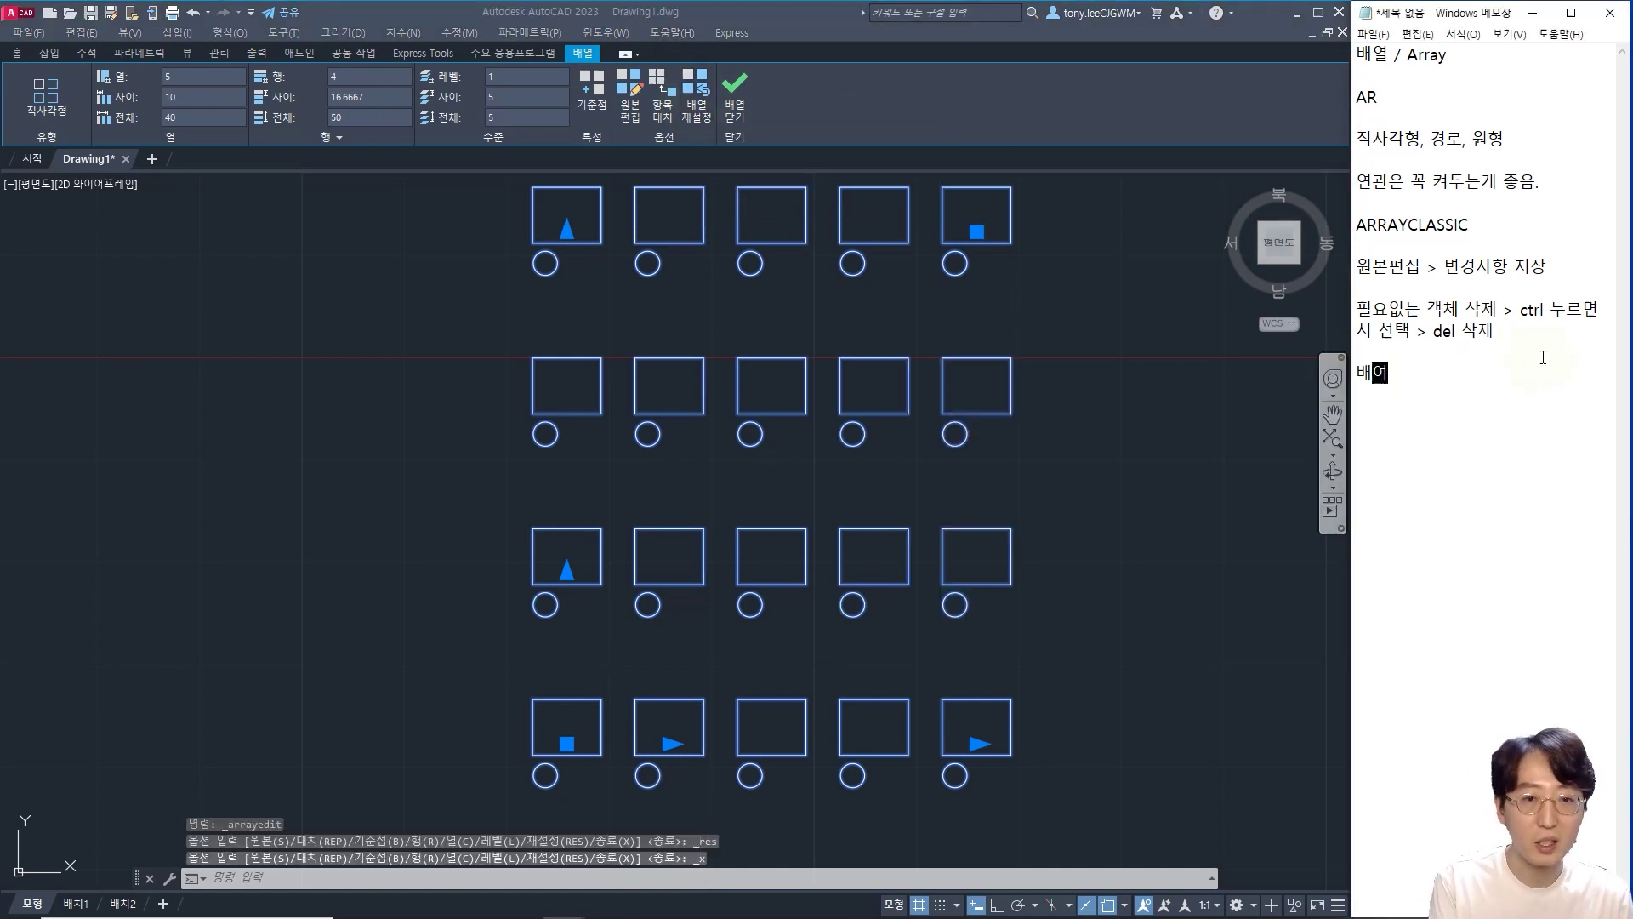
{"action": "type", "text": "열 재설정 > 원래대로"}
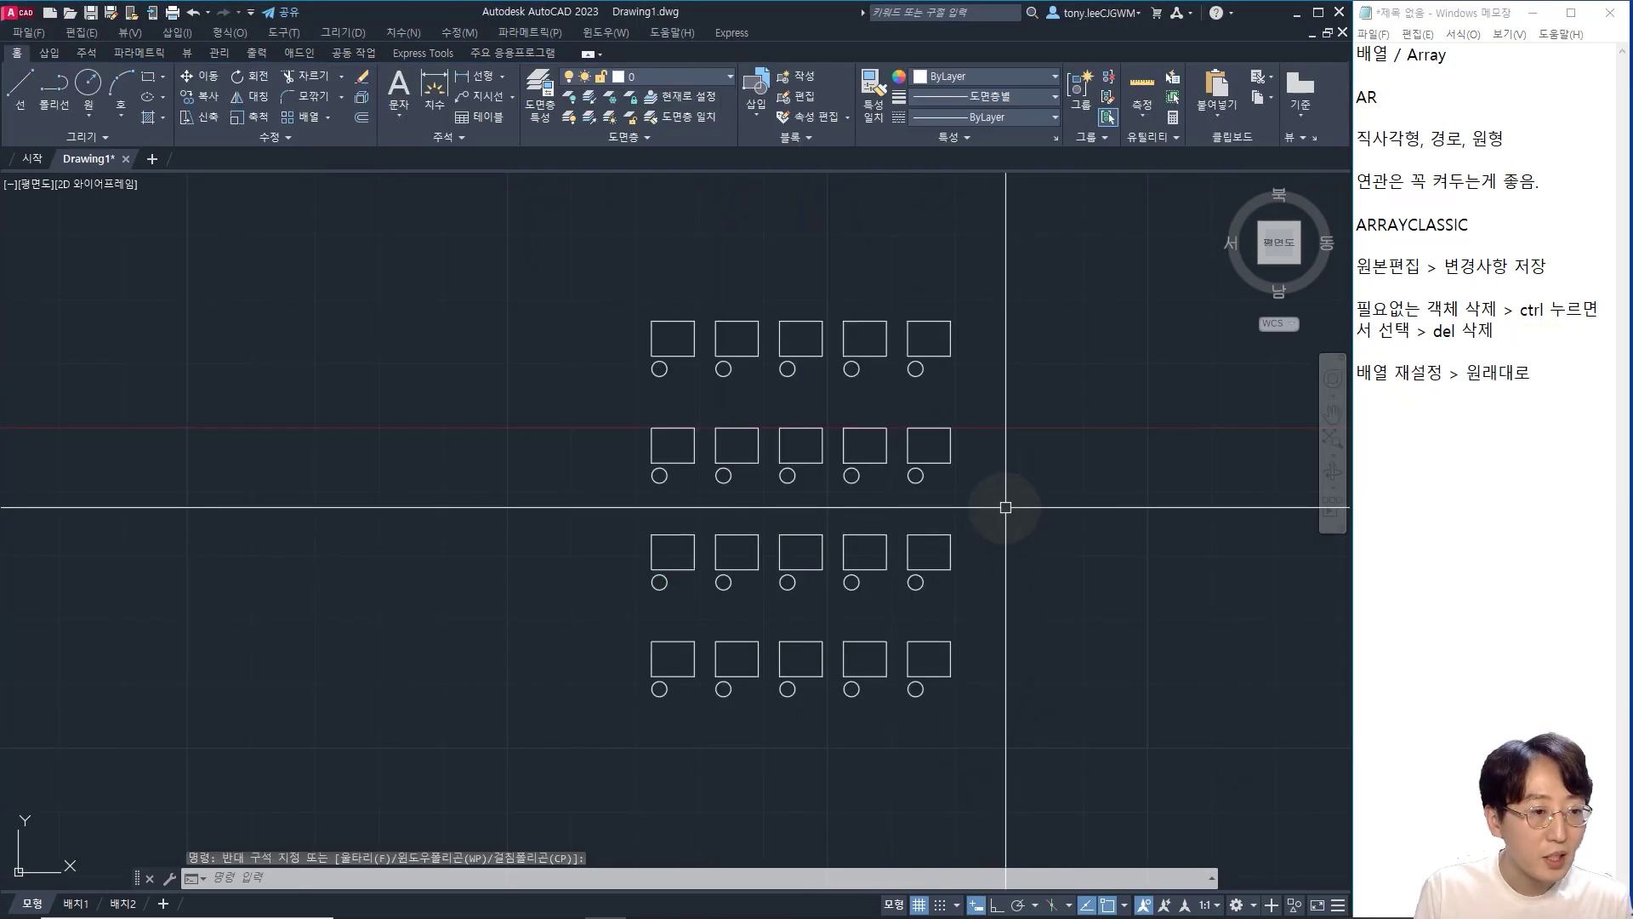
- Select only the last item of the array's third row and stretch it 10 units to the right with Ortho on
{"action": "left_click", "coordinate": [1007, 507]}
{"action": "left_click", "coordinate": [1013, 549]}
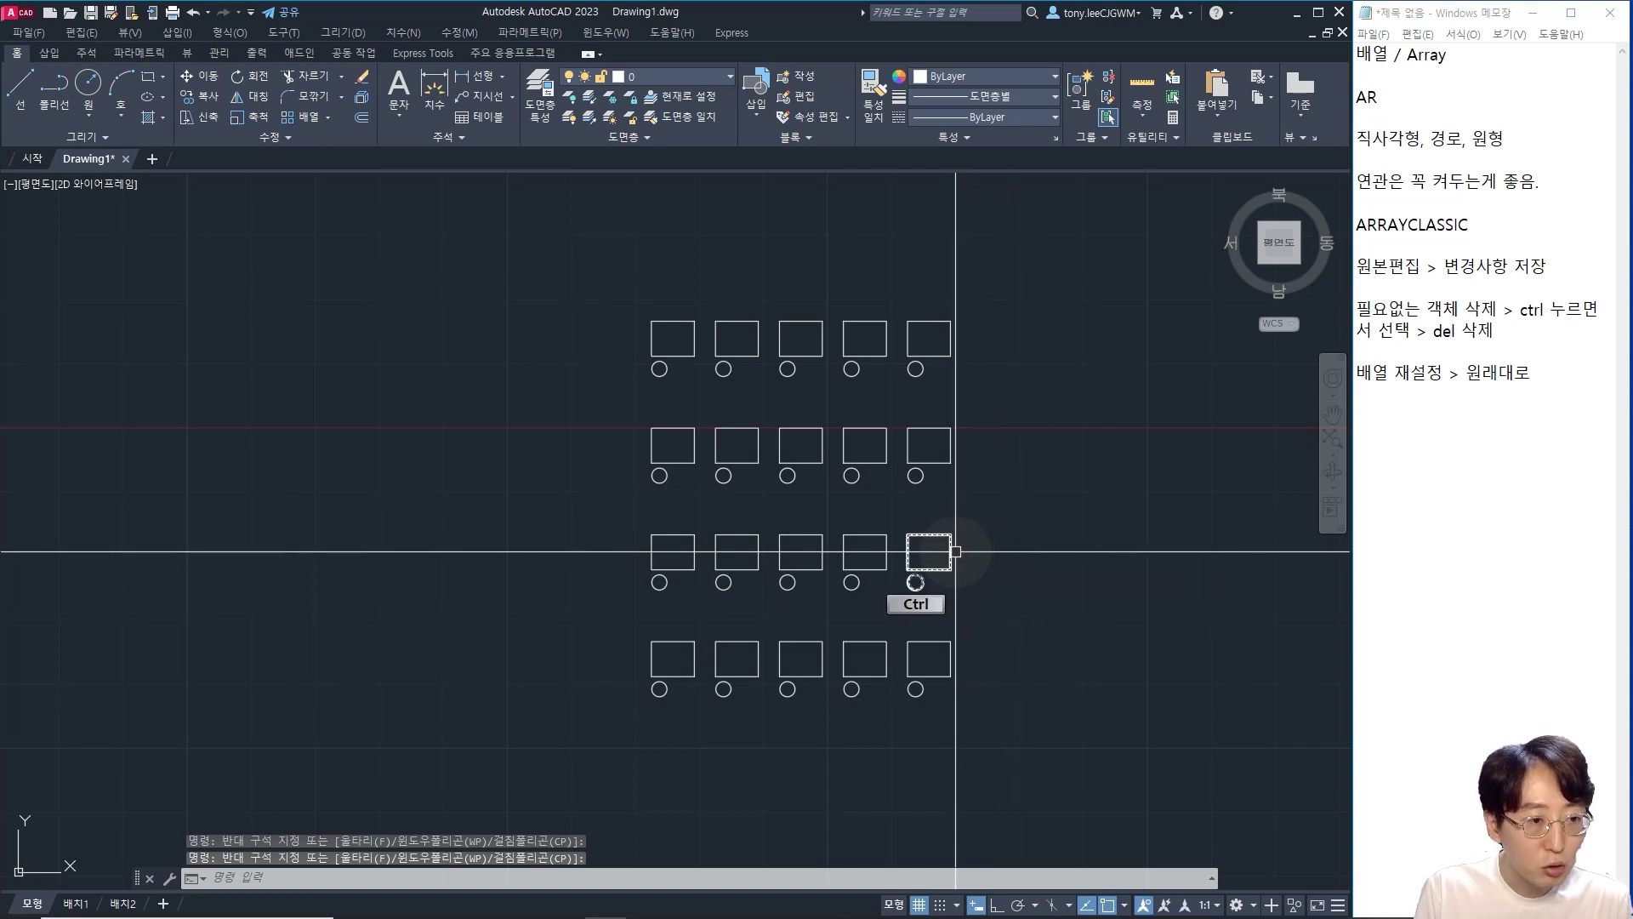
{"action": "left_click", "coordinate": [929, 561], "text": "ctrl"}
{"action": "scroll", "coordinate": [965, 557], "scroll_direction": "up", "scroll_amount": 2}
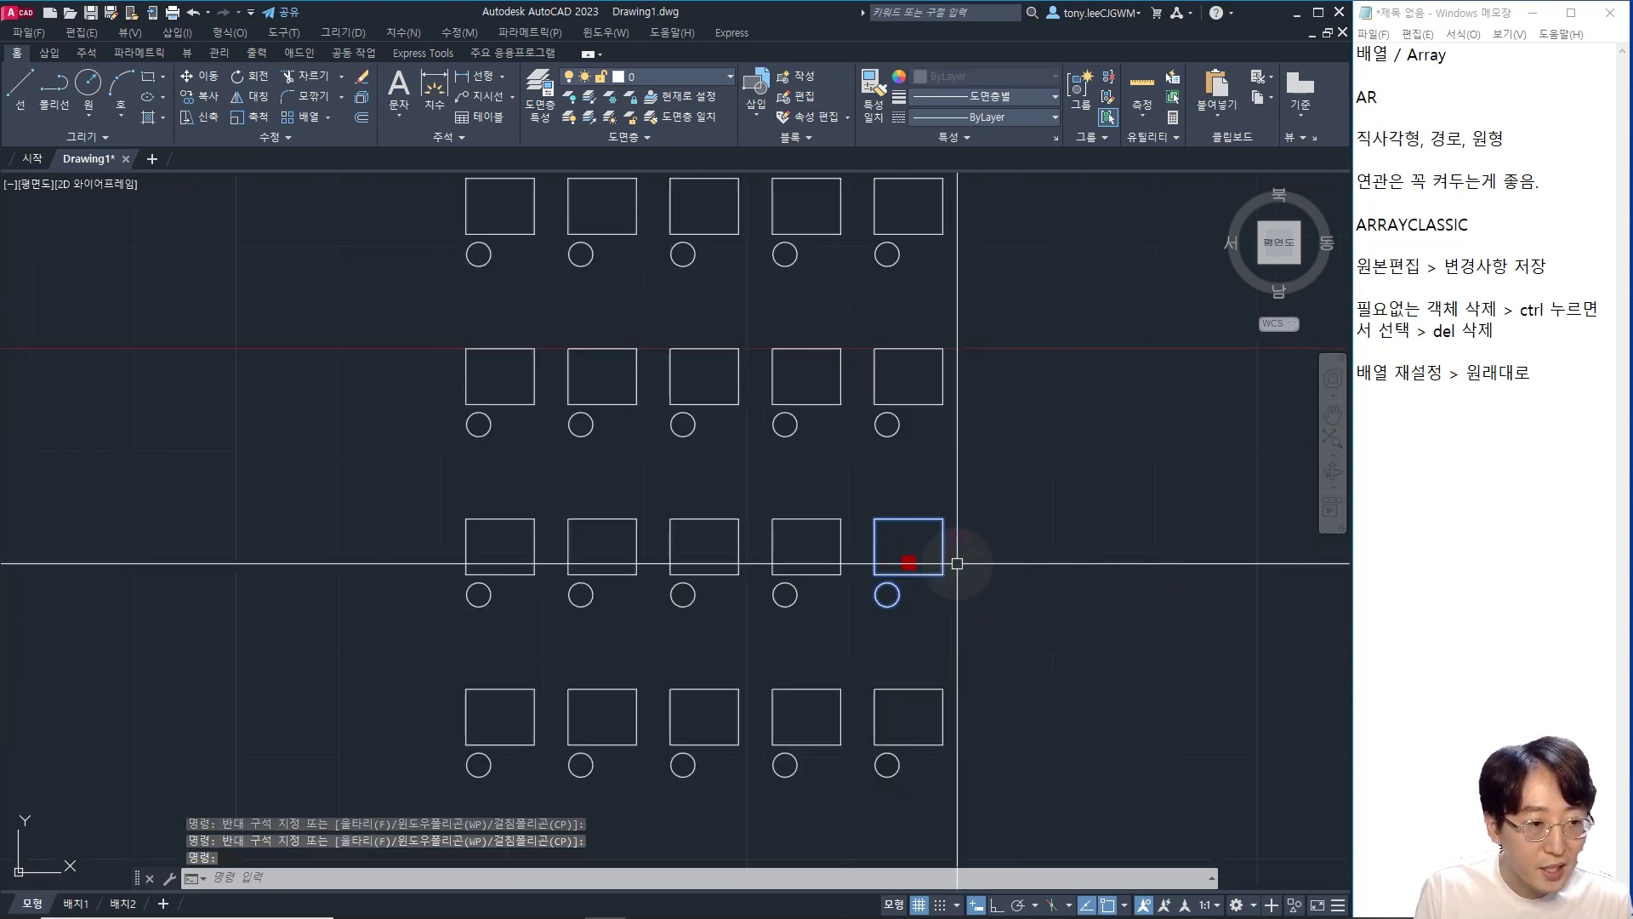
{"action": "left_click", "coordinate": [929, 561]}
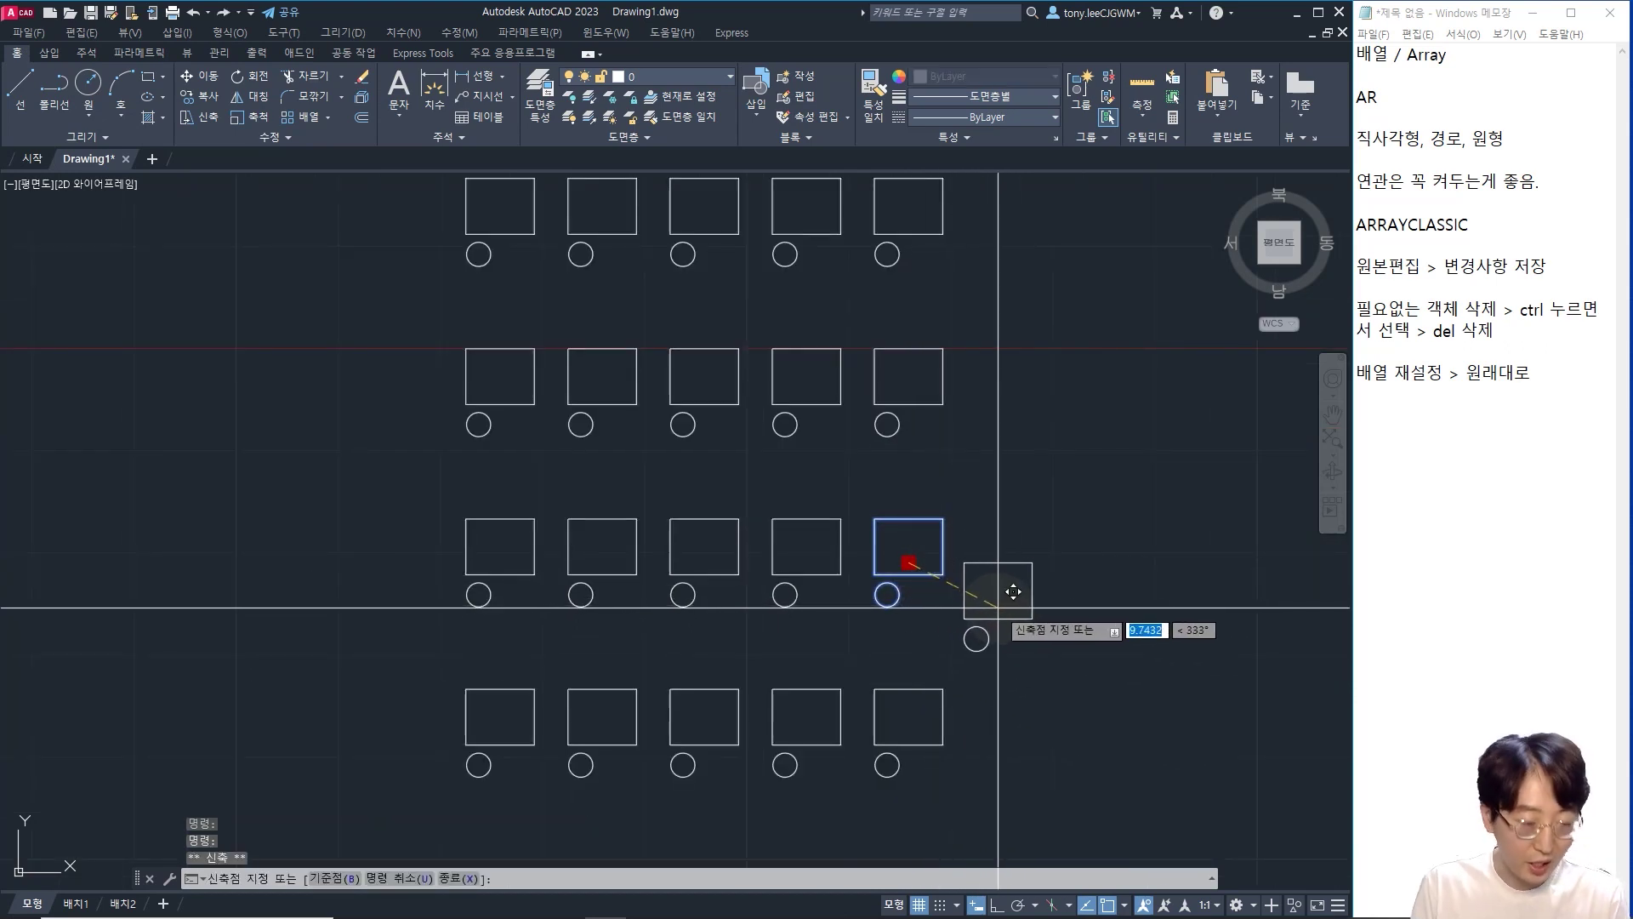
{"action": "key", "text": "F8"}
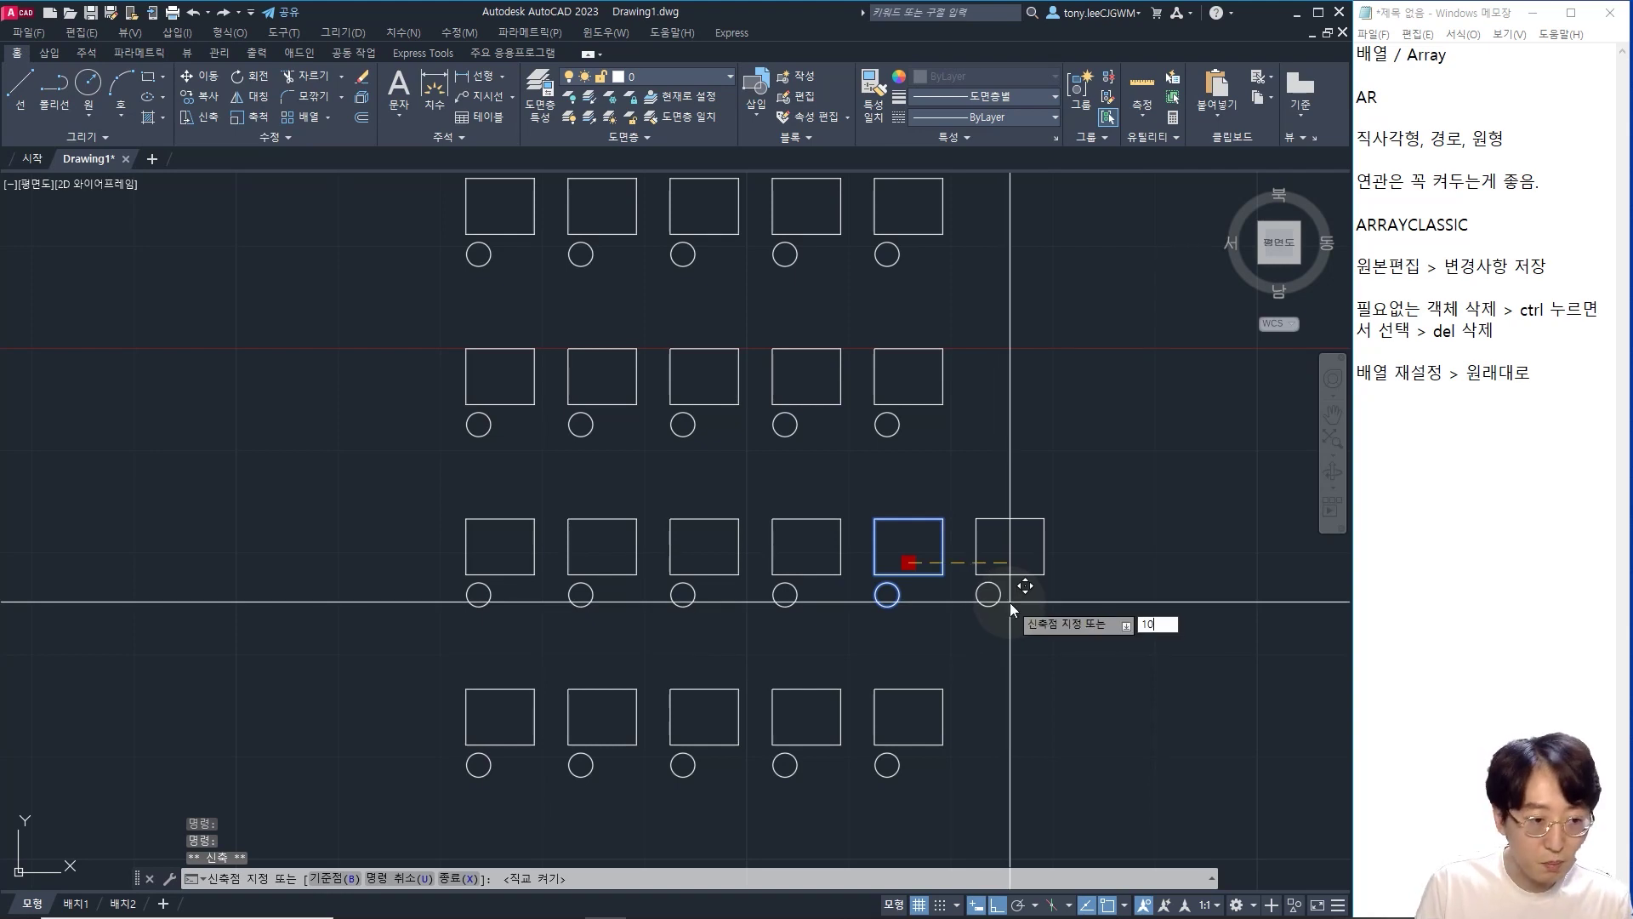
{"action": "key", "text": "Return"}
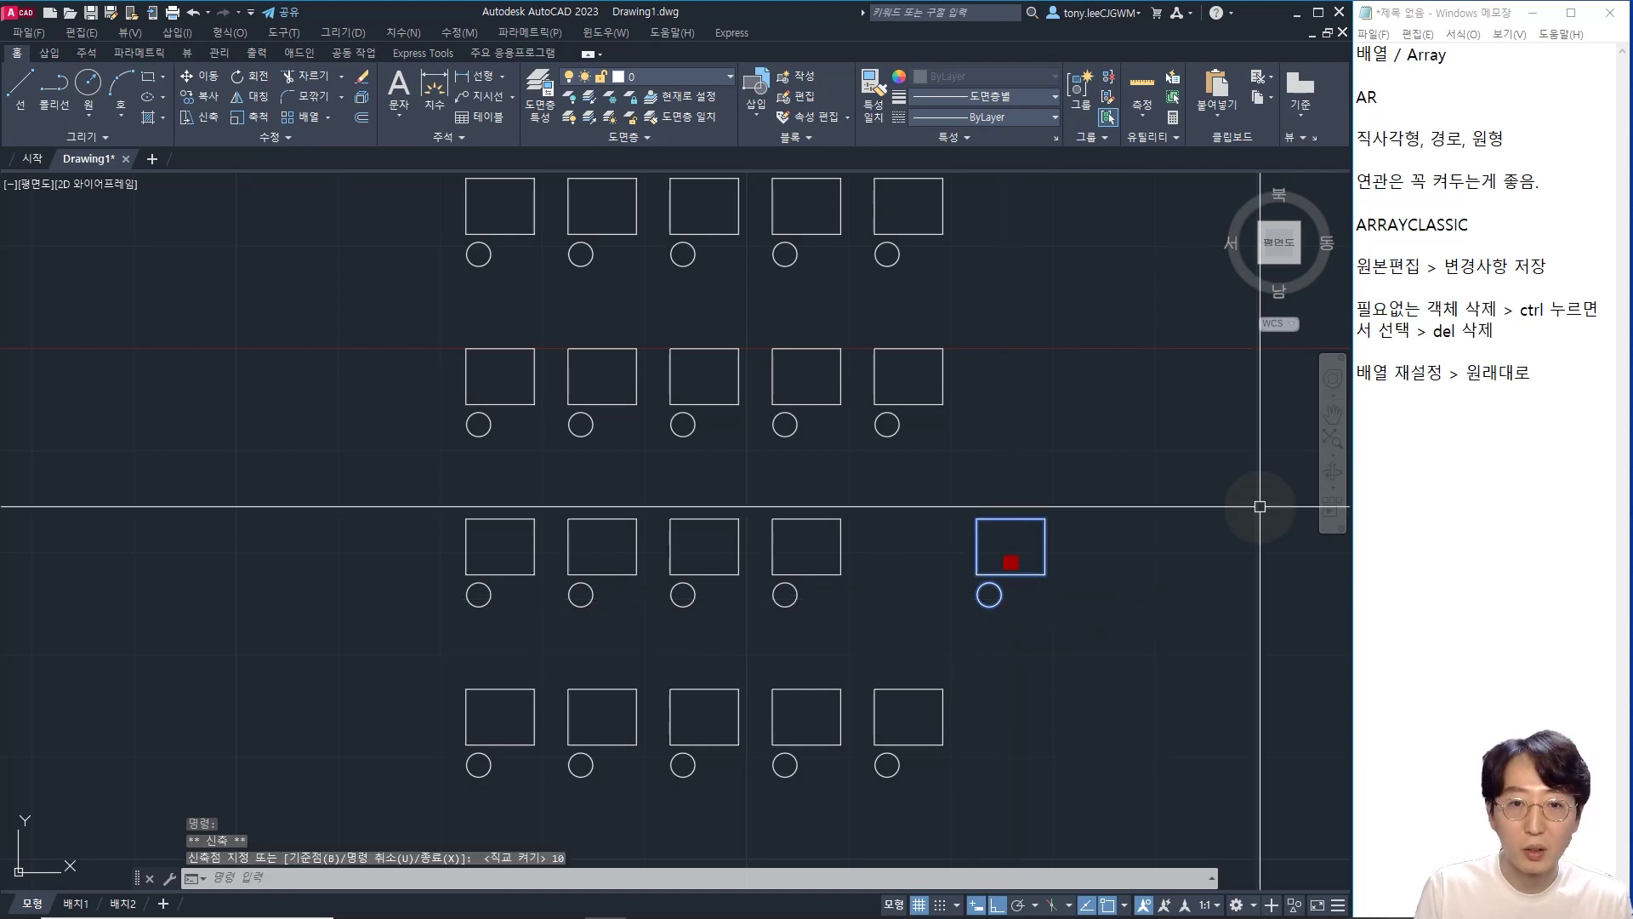
- Add the Notepad line ctrl 누르면서 이동도 할 수 있음, then return to the drawing and clear the selection
{"action": "left_click", "coordinate": [1584, 397]}
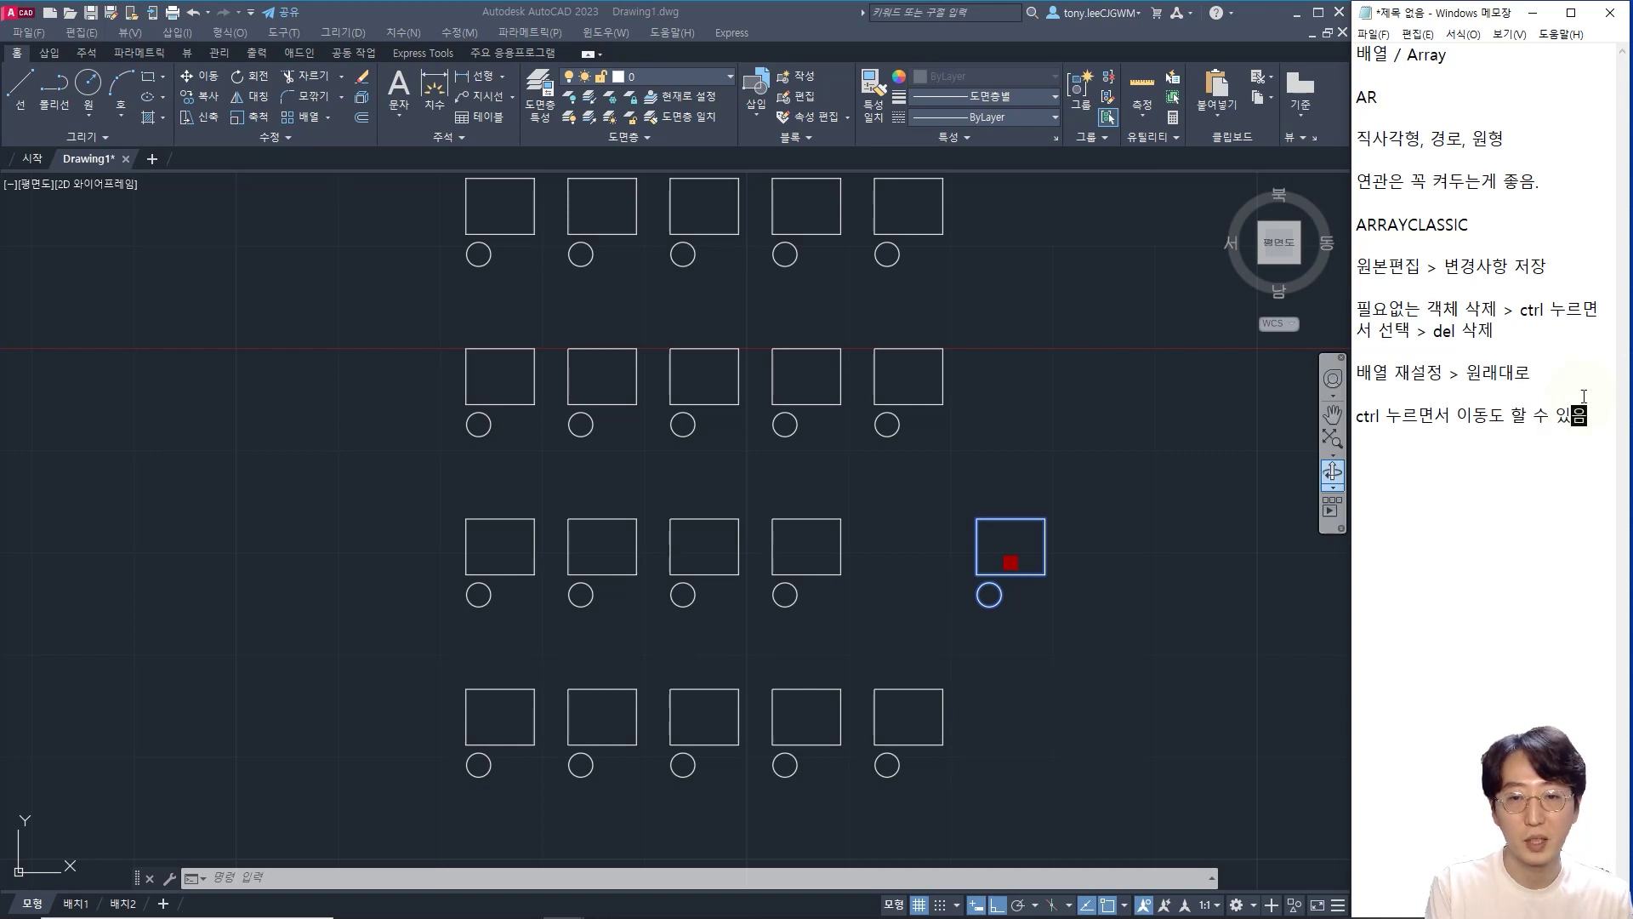
{"action": "left_click", "coordinate": [1039, 463]}
{"action": "key", "text": "Escape"}
{"action": "key", "text": "Escape"}
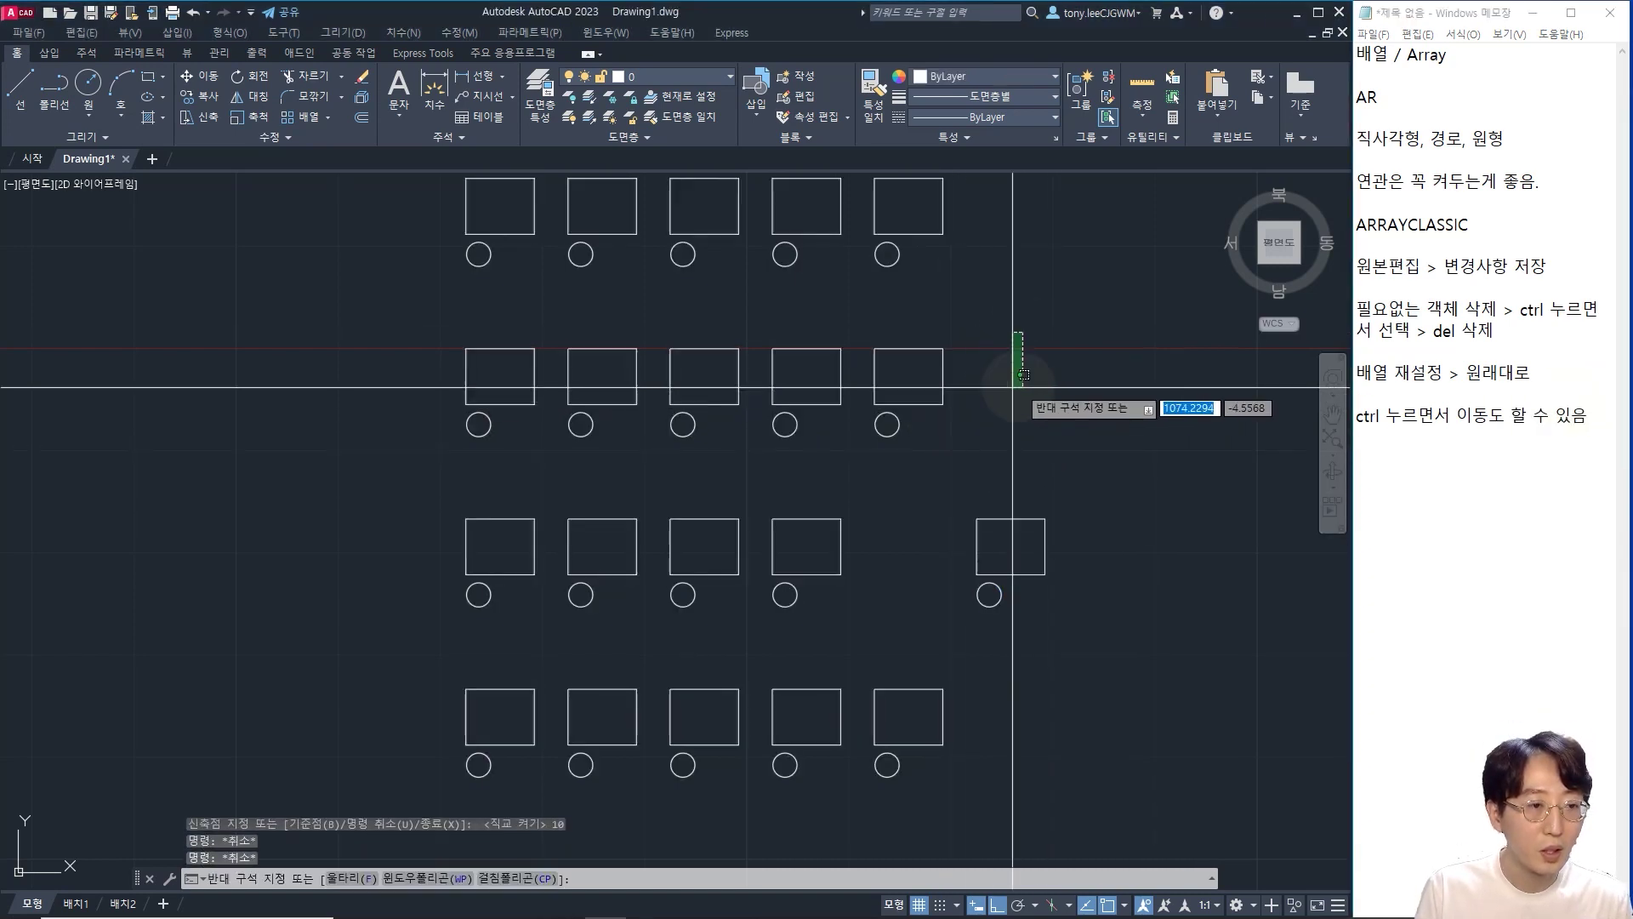
- Select only the last item of the array's second row and move it 15 units to the right
{"action": "left_click", "coordinate": [908, 393], "text": "ctrl"}
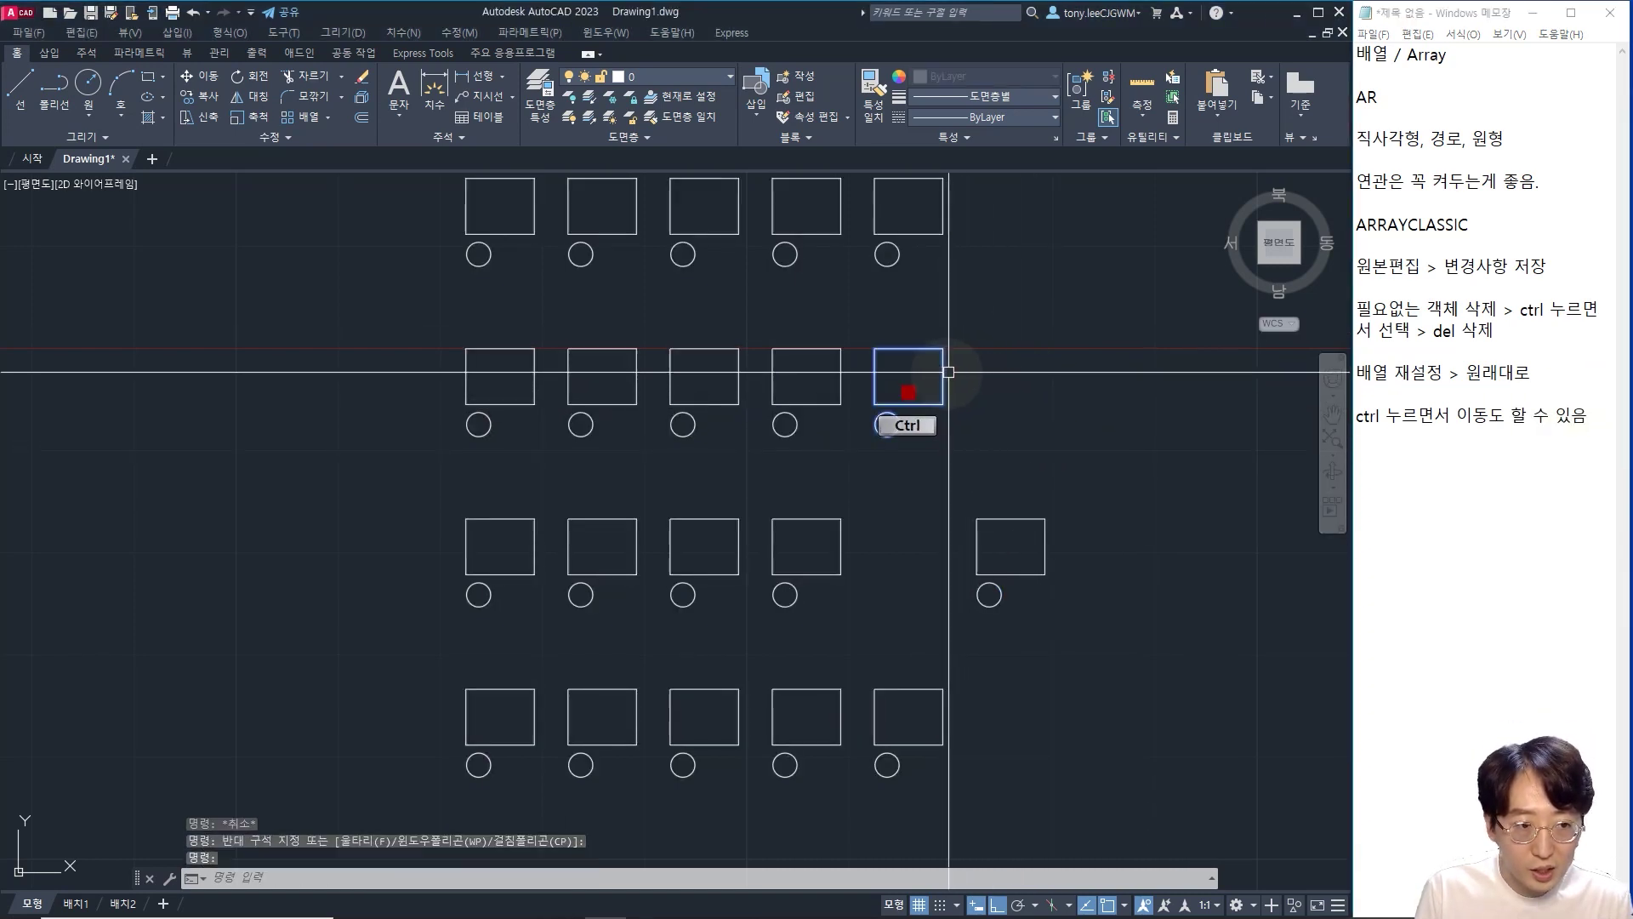
{"action": "left_click", "coordinate": [909, 393]}
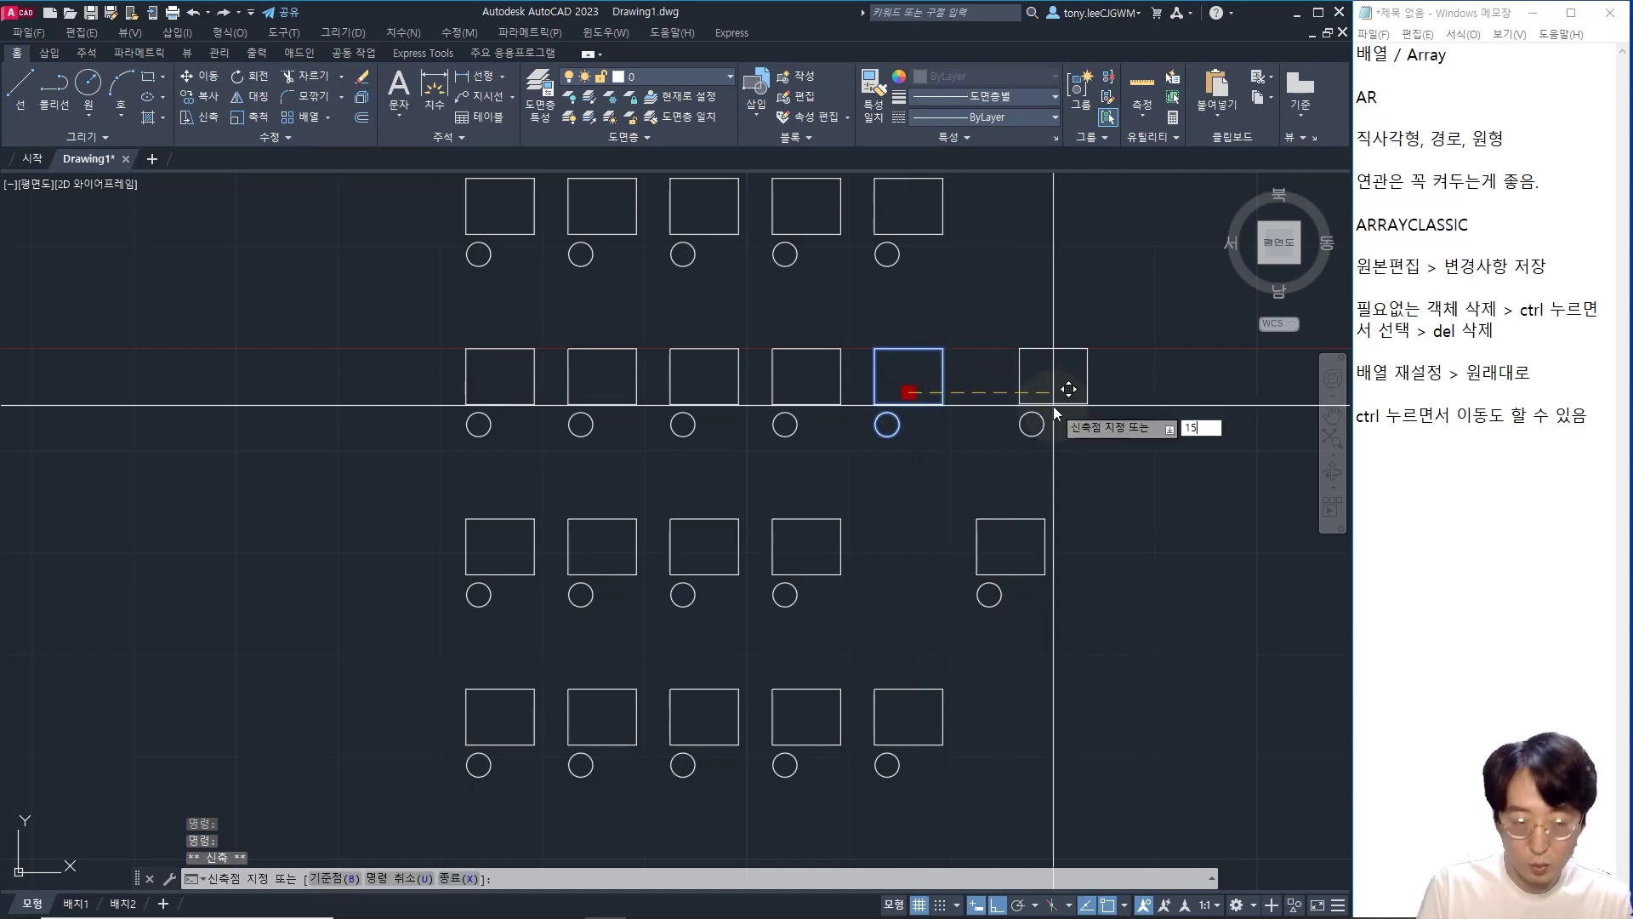
{"action": "key", "text": "Return"}
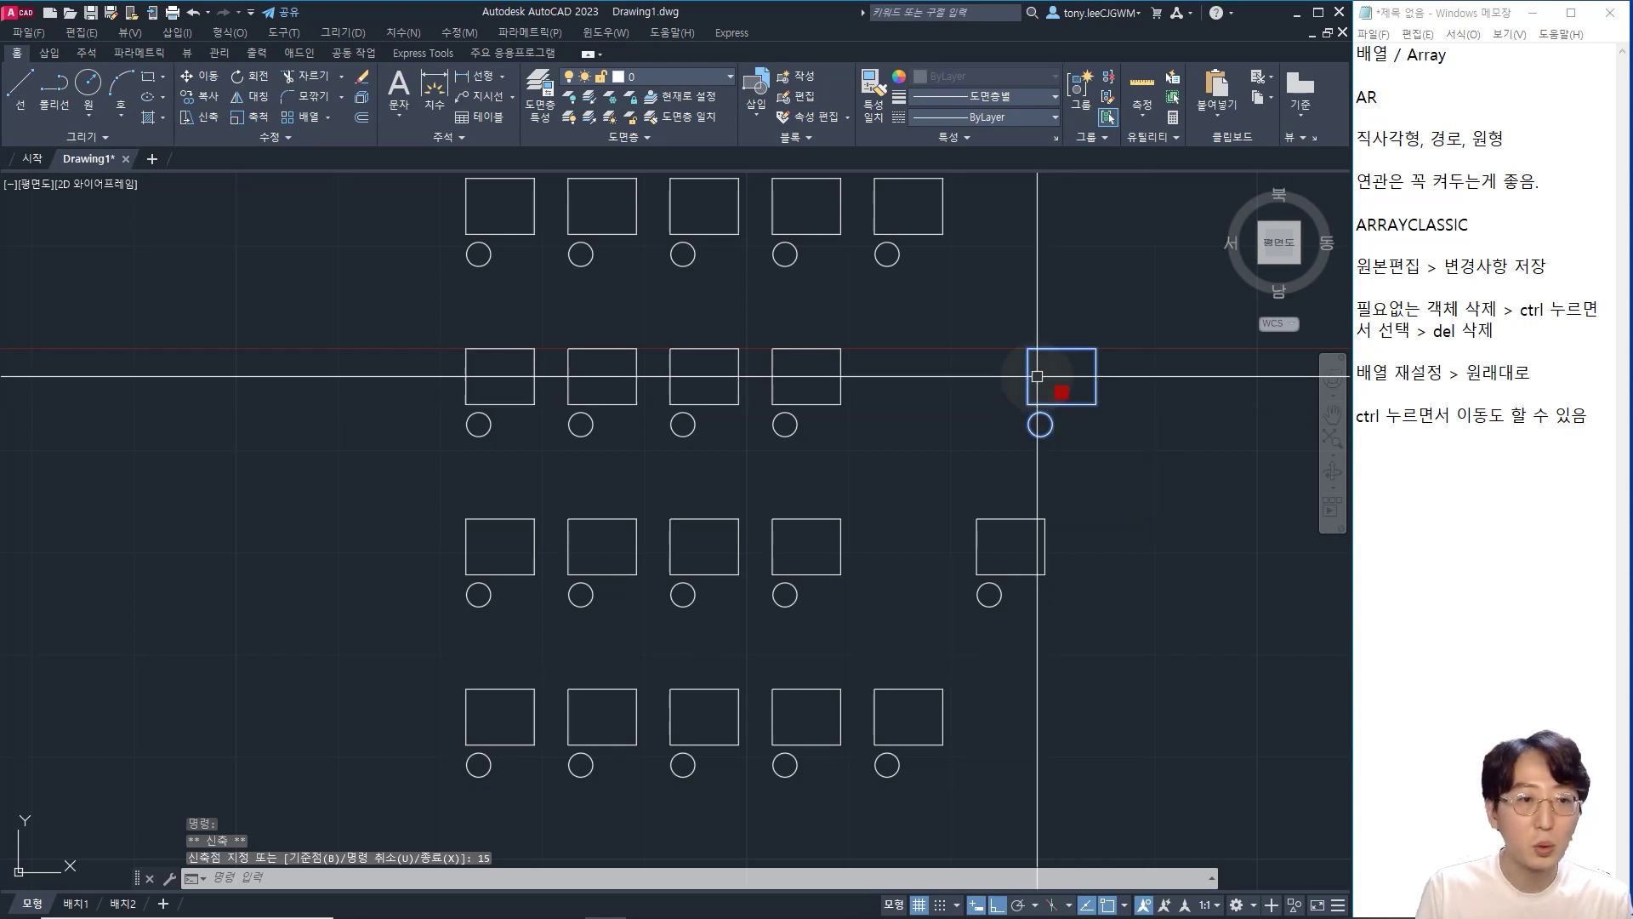
{"action": "key", "text": "Escape"}
{"action": "key", "text": "Escape"}
- Reset the array to return both moved items to their original positions, and deselect it
{"action": "left_click", "coordinate": [973, 419]}
{"action": "left_click", "coordinate": [831, 255]}
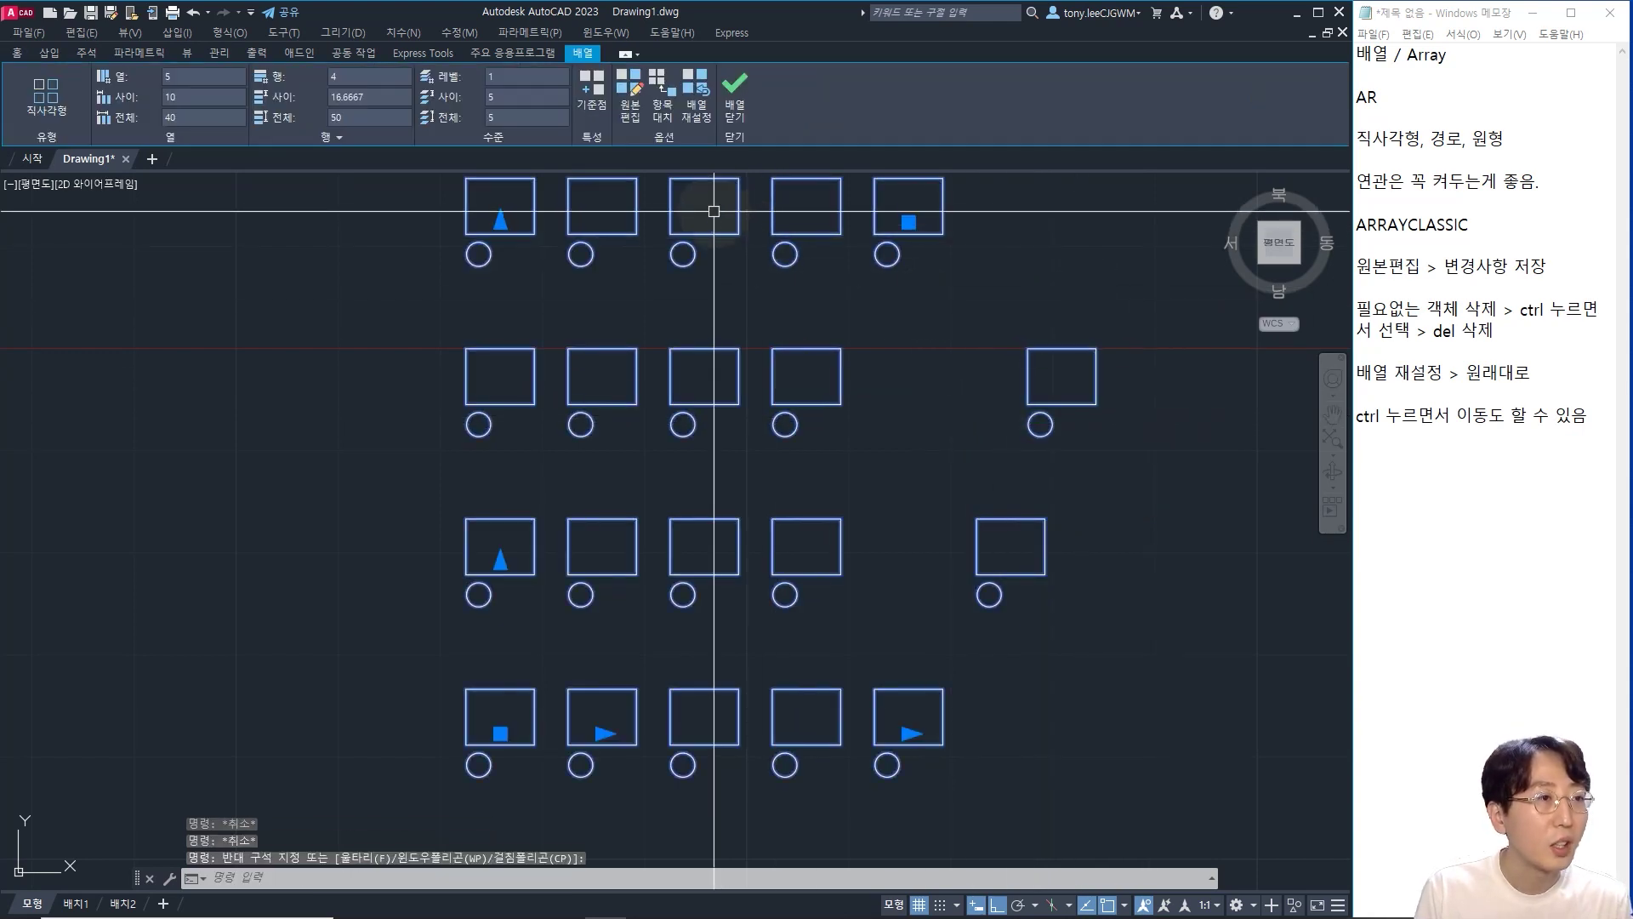
{"action": "left_click", "coordinate": [704, 111]}
{"action": "key", "text": "Escape"}
{"action": "key", "text": "Escape"}
{"action": "key", "text": "Escape"}
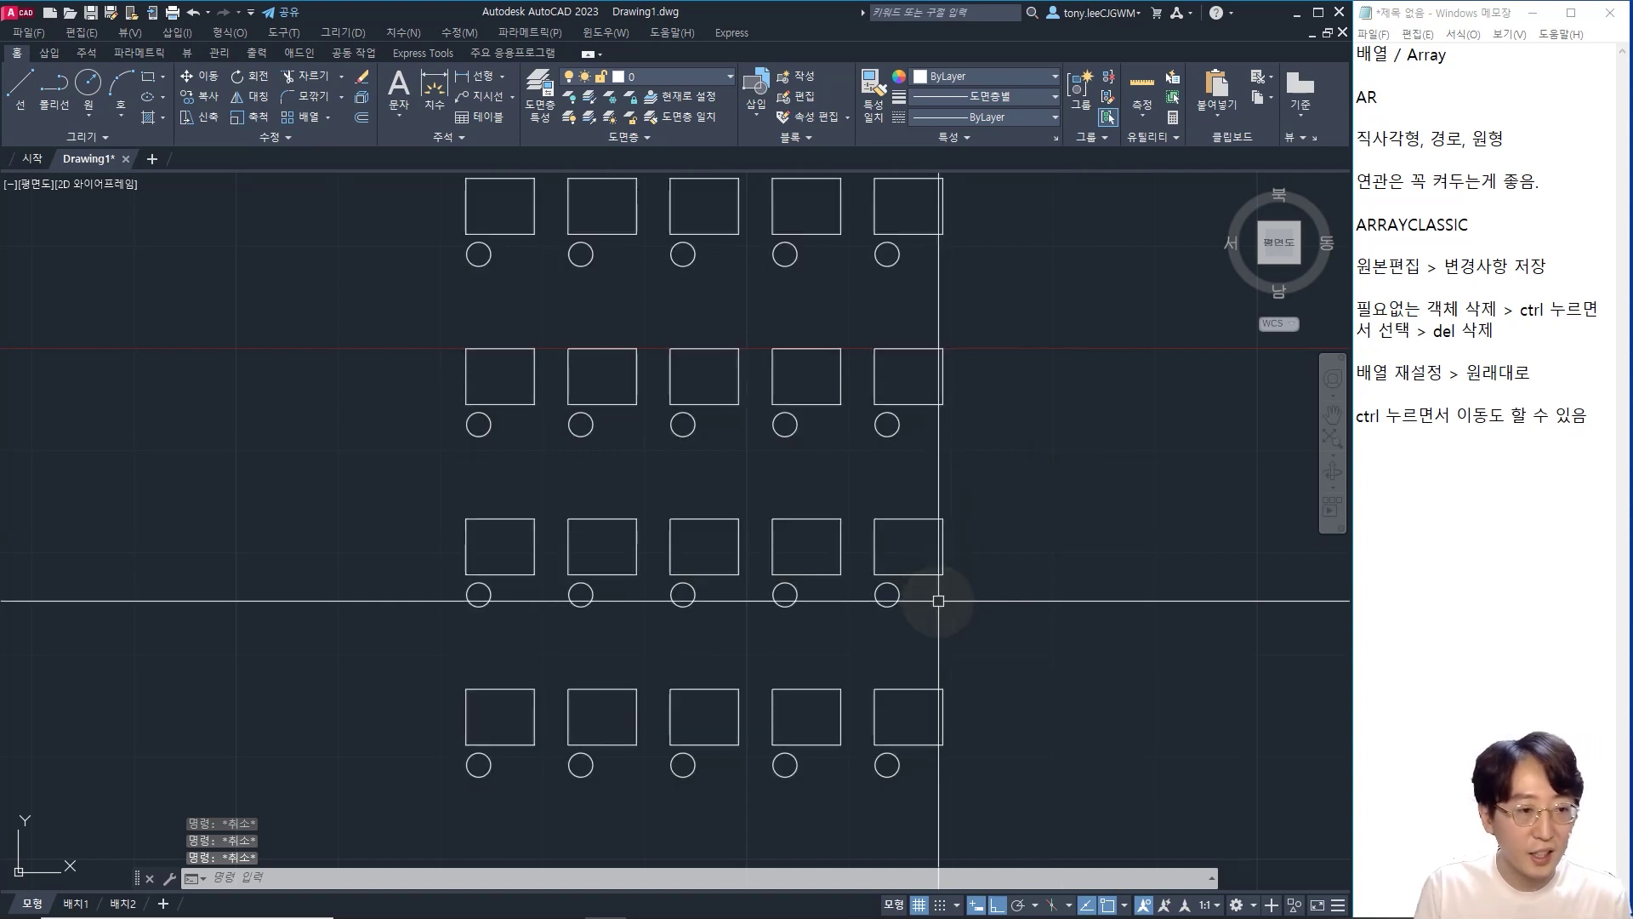
- Draw a circle about 3.24 in radius beside the array's third row, with two small circles about 0.7 in radius beneath it
{"action": "type", "text": "c"}
{"action": "key", "text": "Return"}
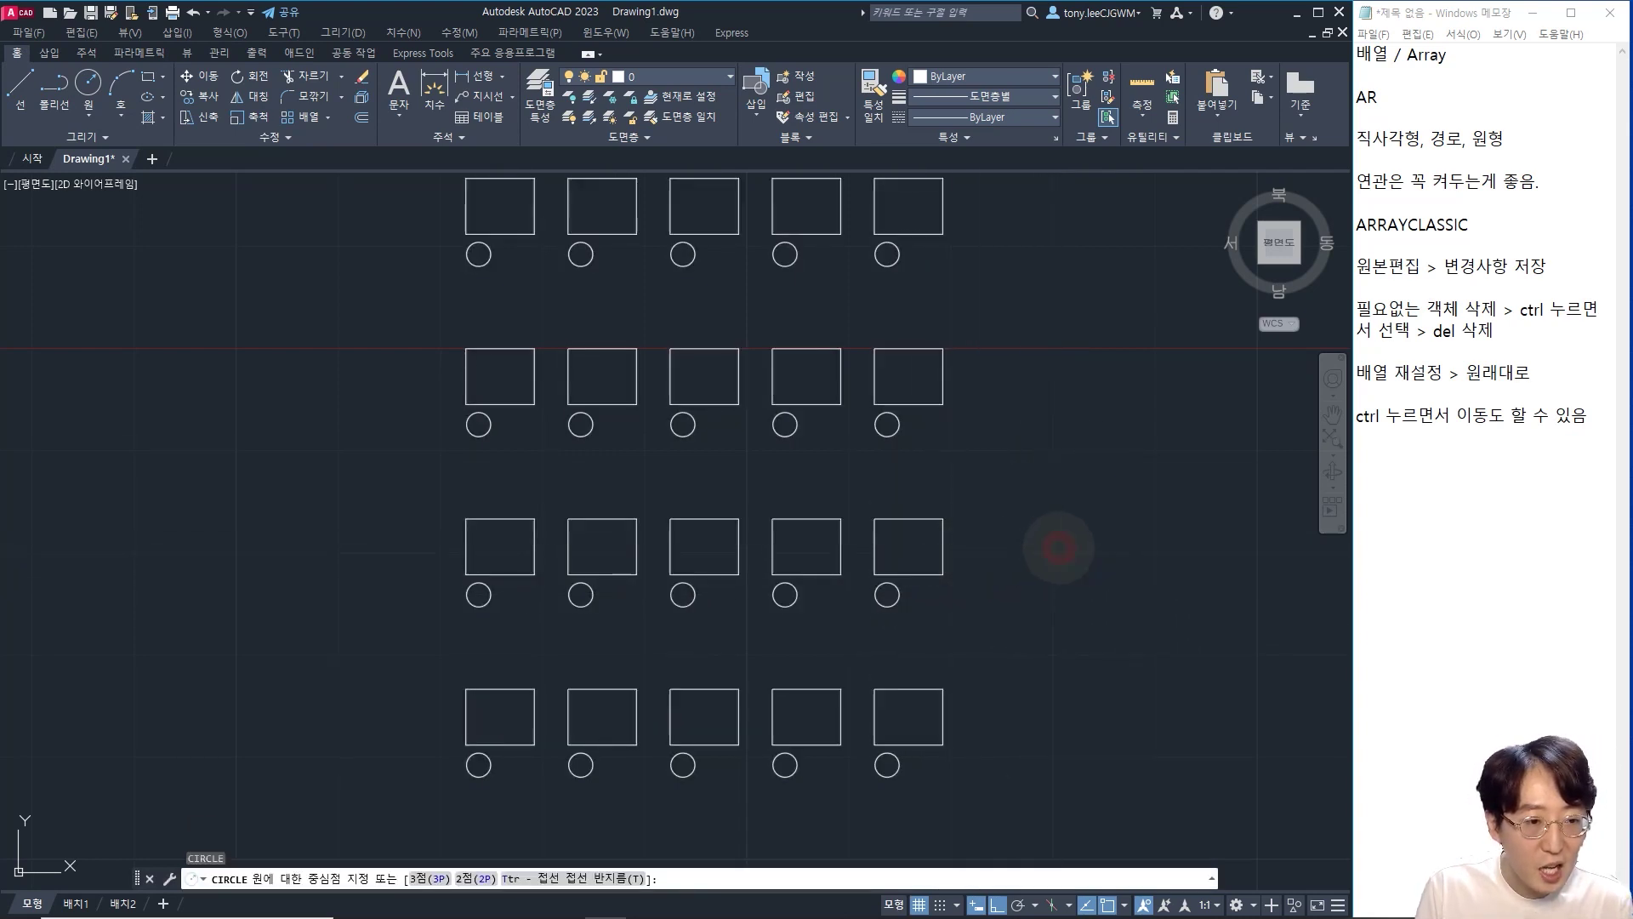
{"action": "left_click", "coordinate": [1055, 546]}
{"action": "scroll", "coordinate": [1049, 586], "scroll_direction": "up", "scroll_amount": 4}
{"action": "type", "text": "d"}
{"action": "key", "text": "Return"}
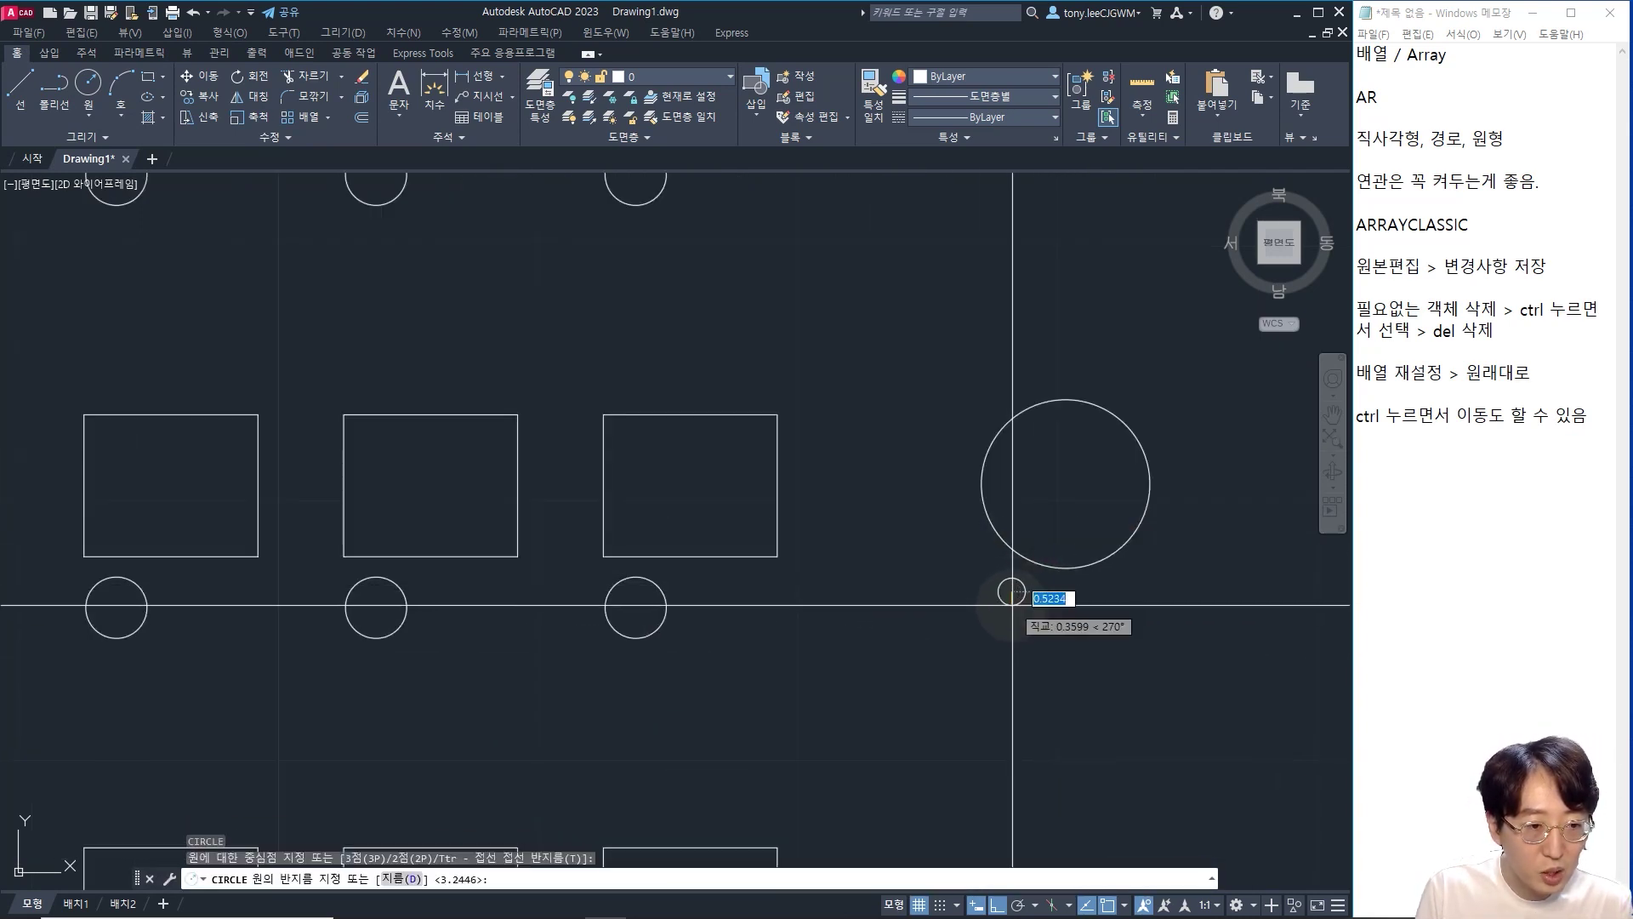
{"action": "left_click", "coordinate": [1048, 591]}
{"action": "key", "text": "Return"}
{"action": "left_click", "coordinate": [1136, 587]}
{"action": "left_click", "coordinate": [1137, 605]}
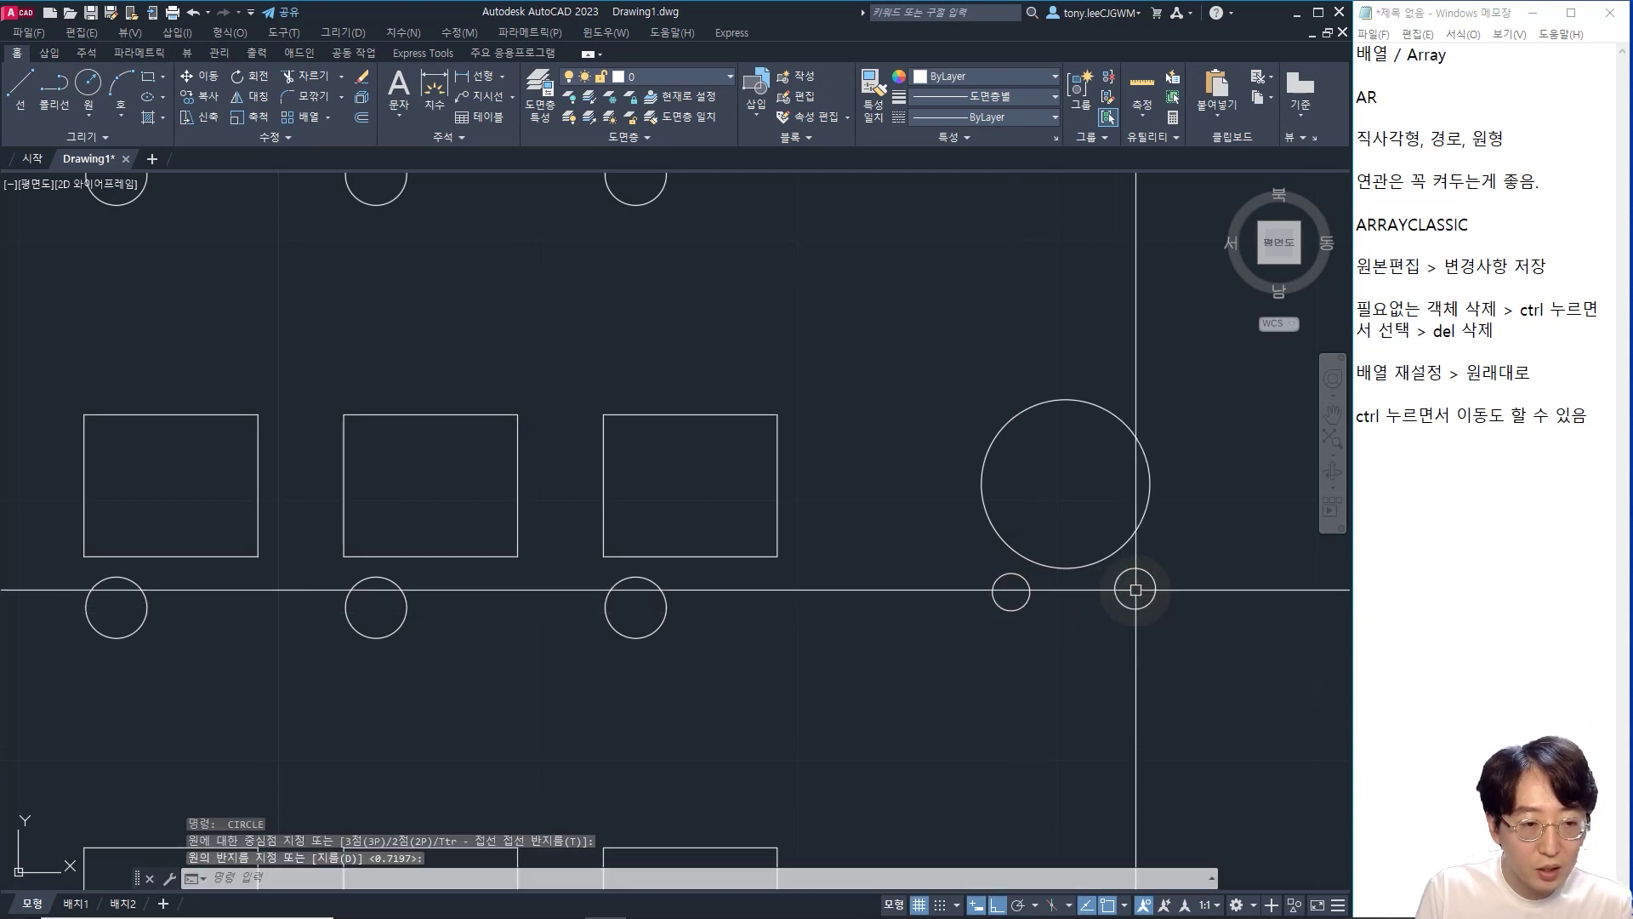
- Select the array and add the Notepad line 항목 대치 > 특정 객체 바꾸기
{"action": "scroll", "coordinate": [1137, 606], "scroll_direction": "down", "scroll_amount": 4}
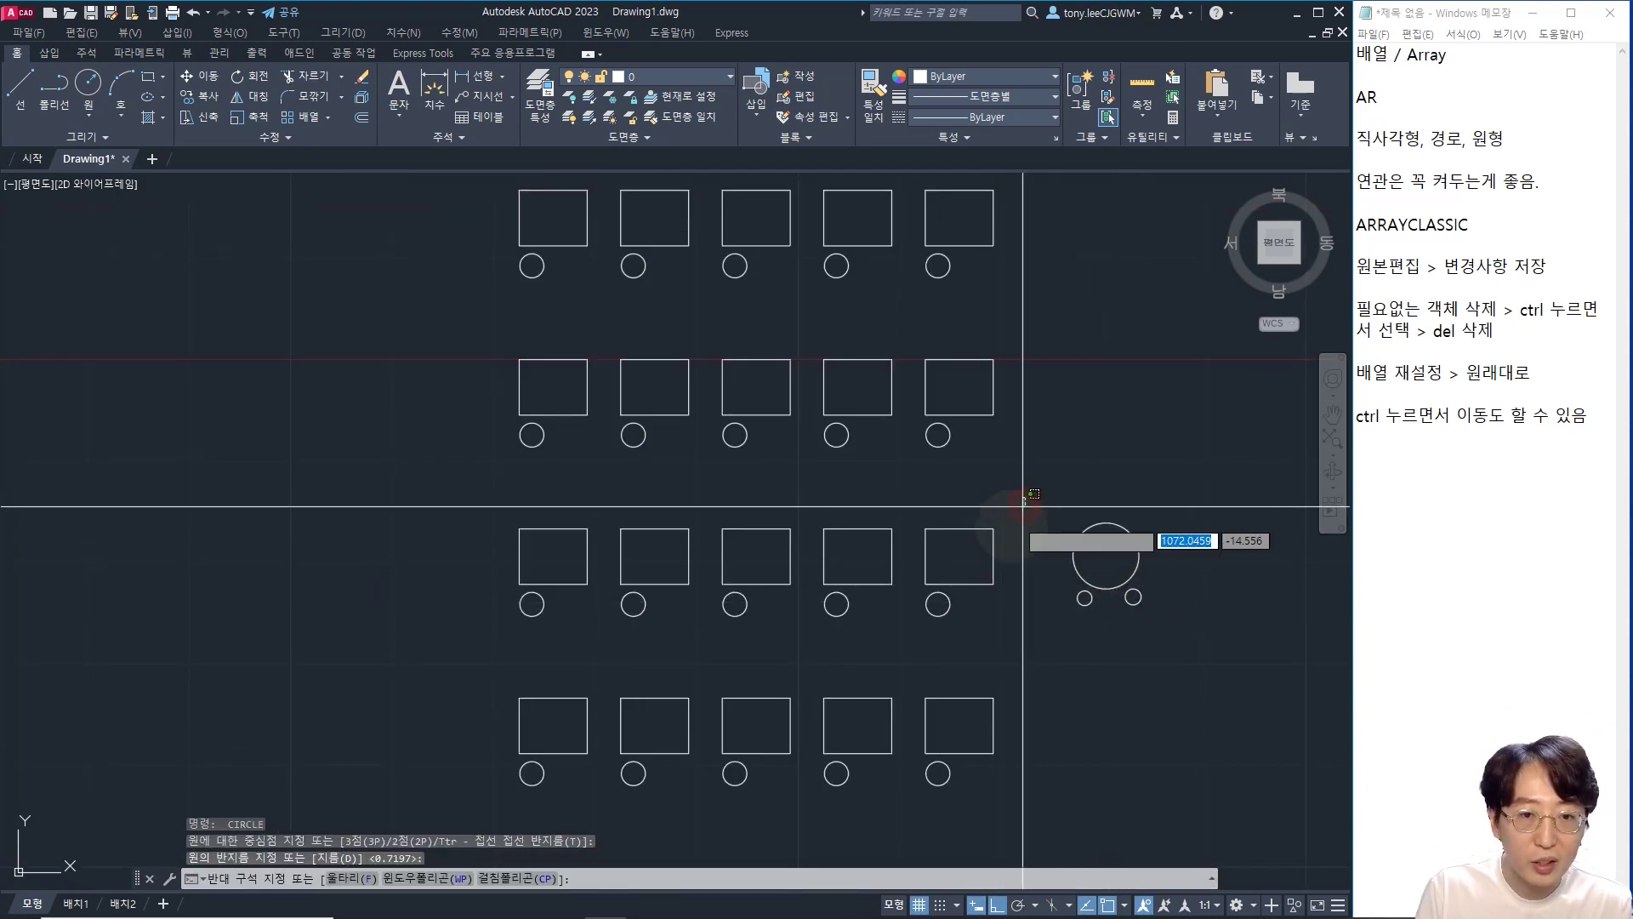
{"action": "left_click", "coordinate": [970, 551]}
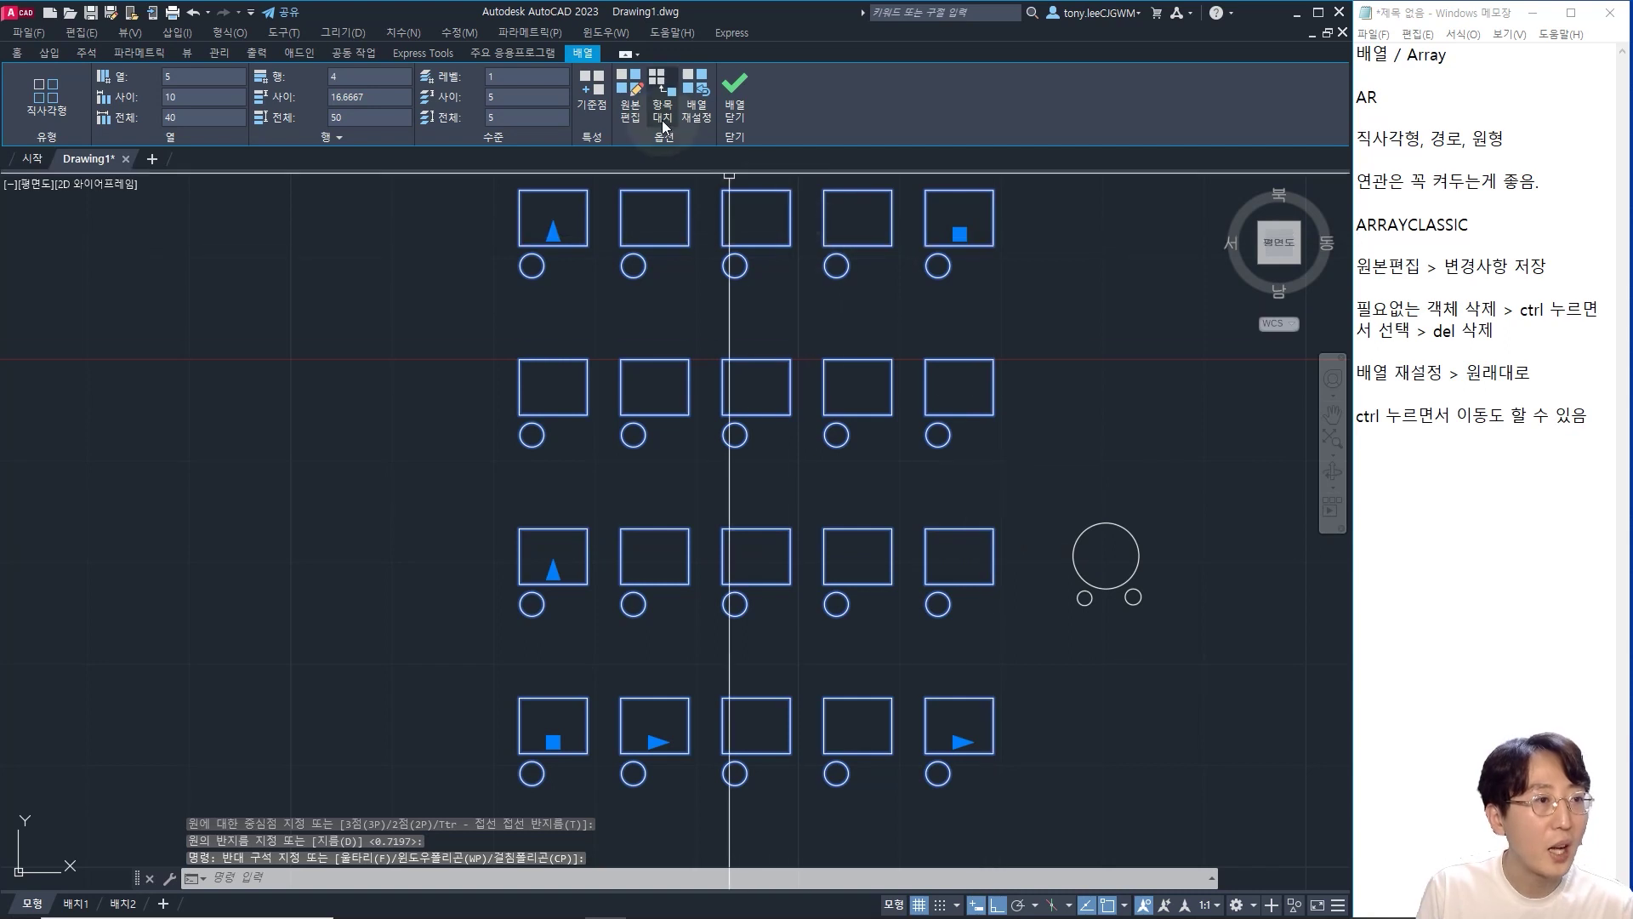
{"action": "left_click", "coordinate": [1595, 431]}
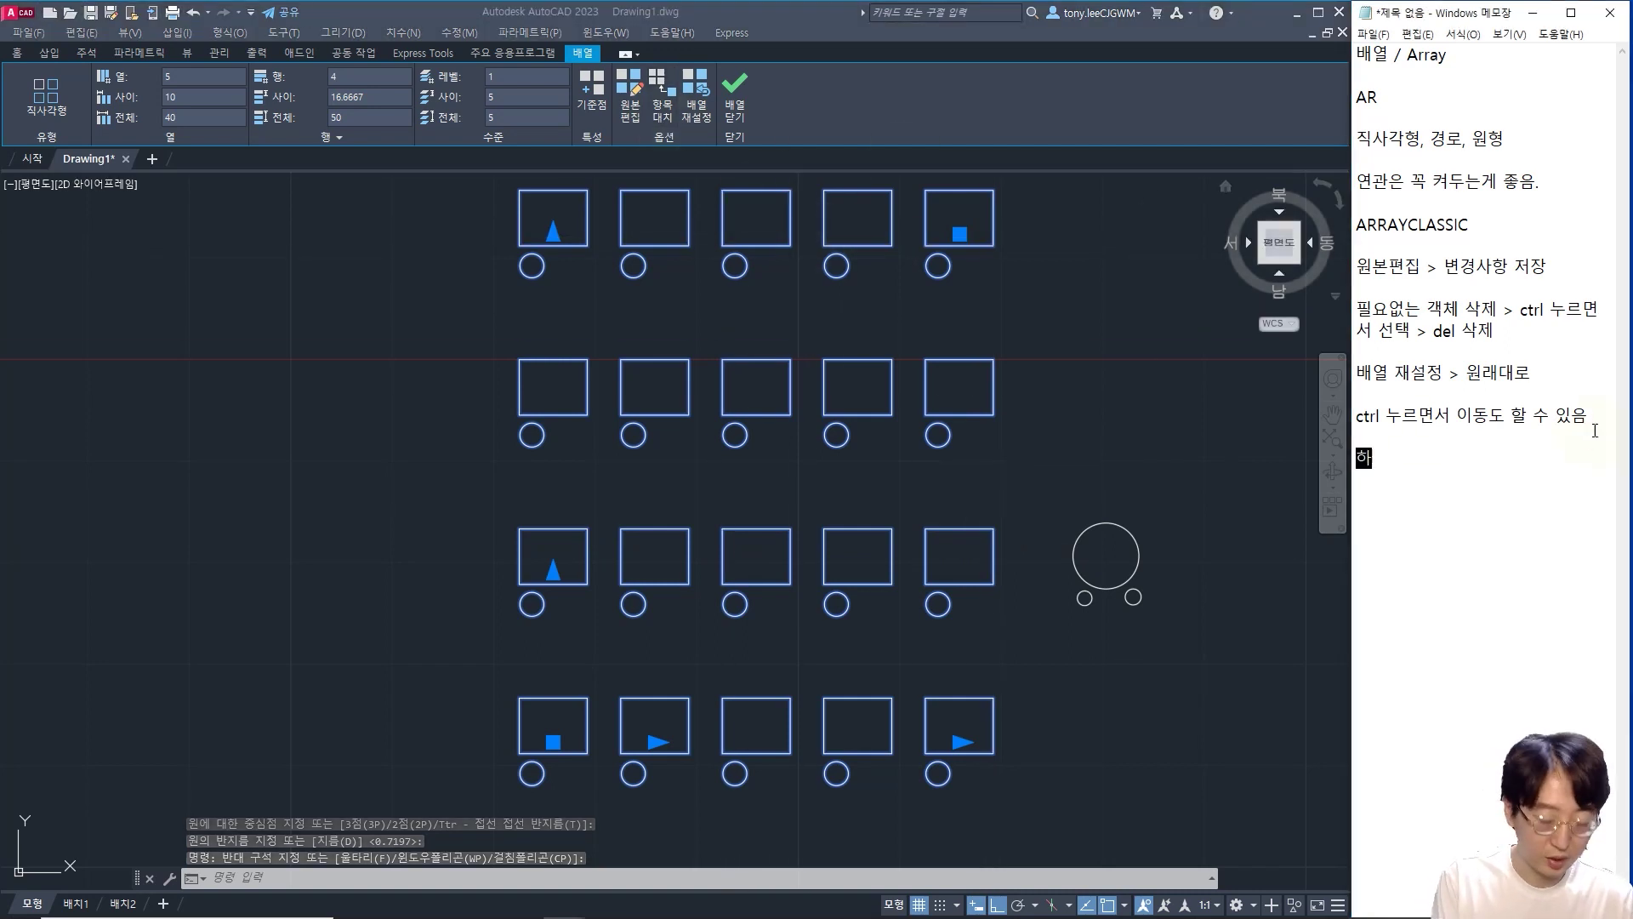
{"action": "type", "text": "항목 대치 "}
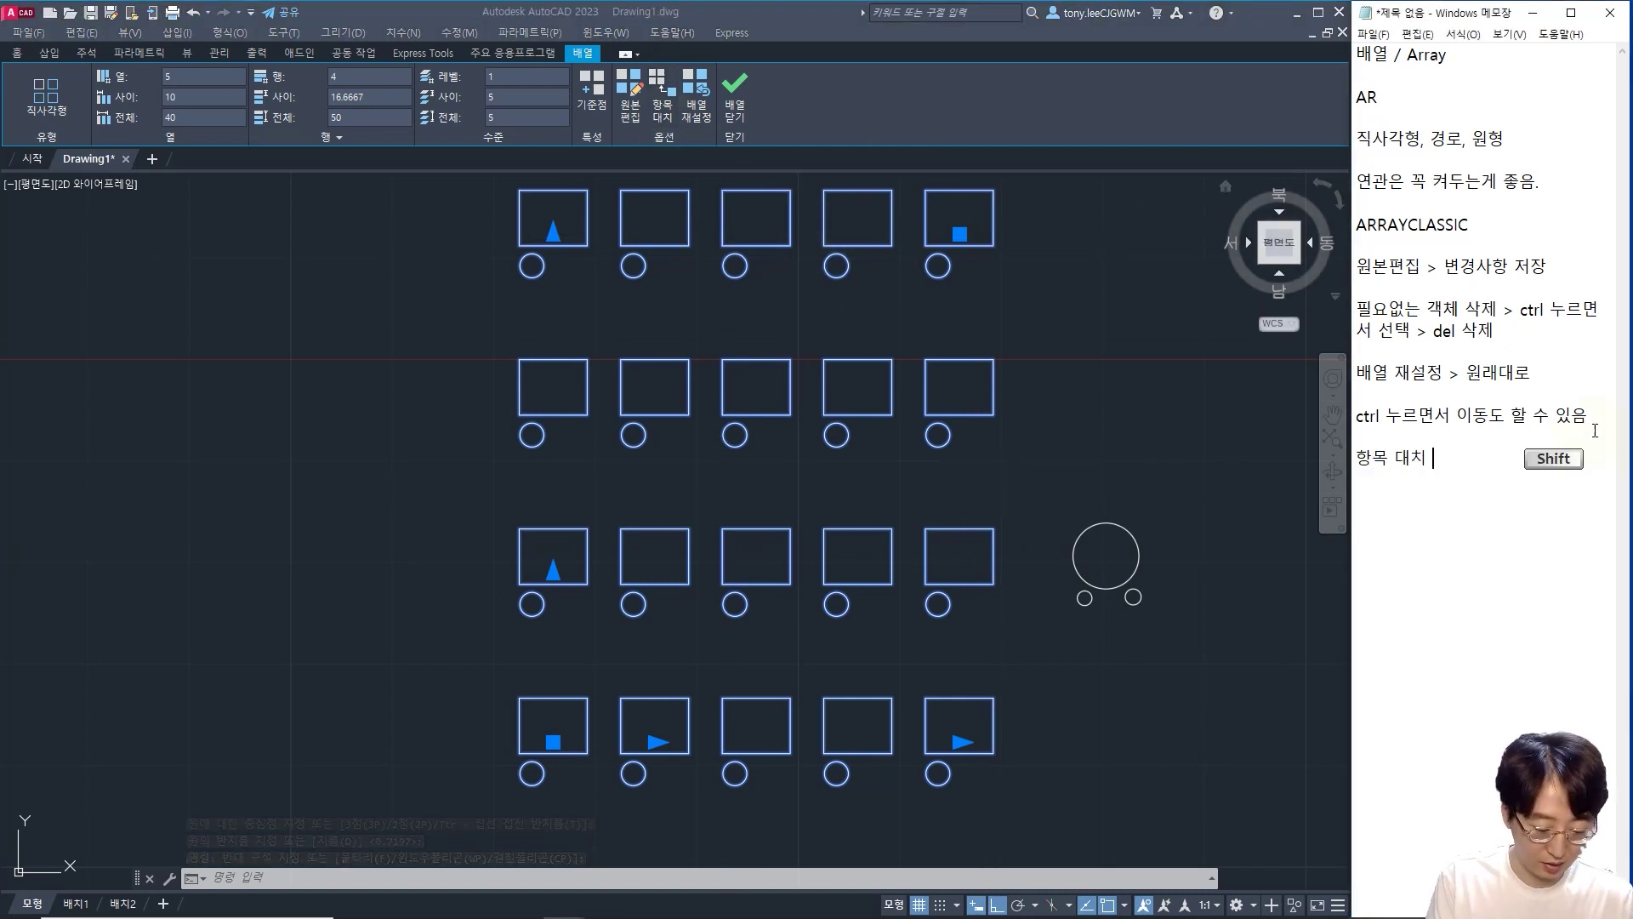
{"action": "type", "text": "> 트"}
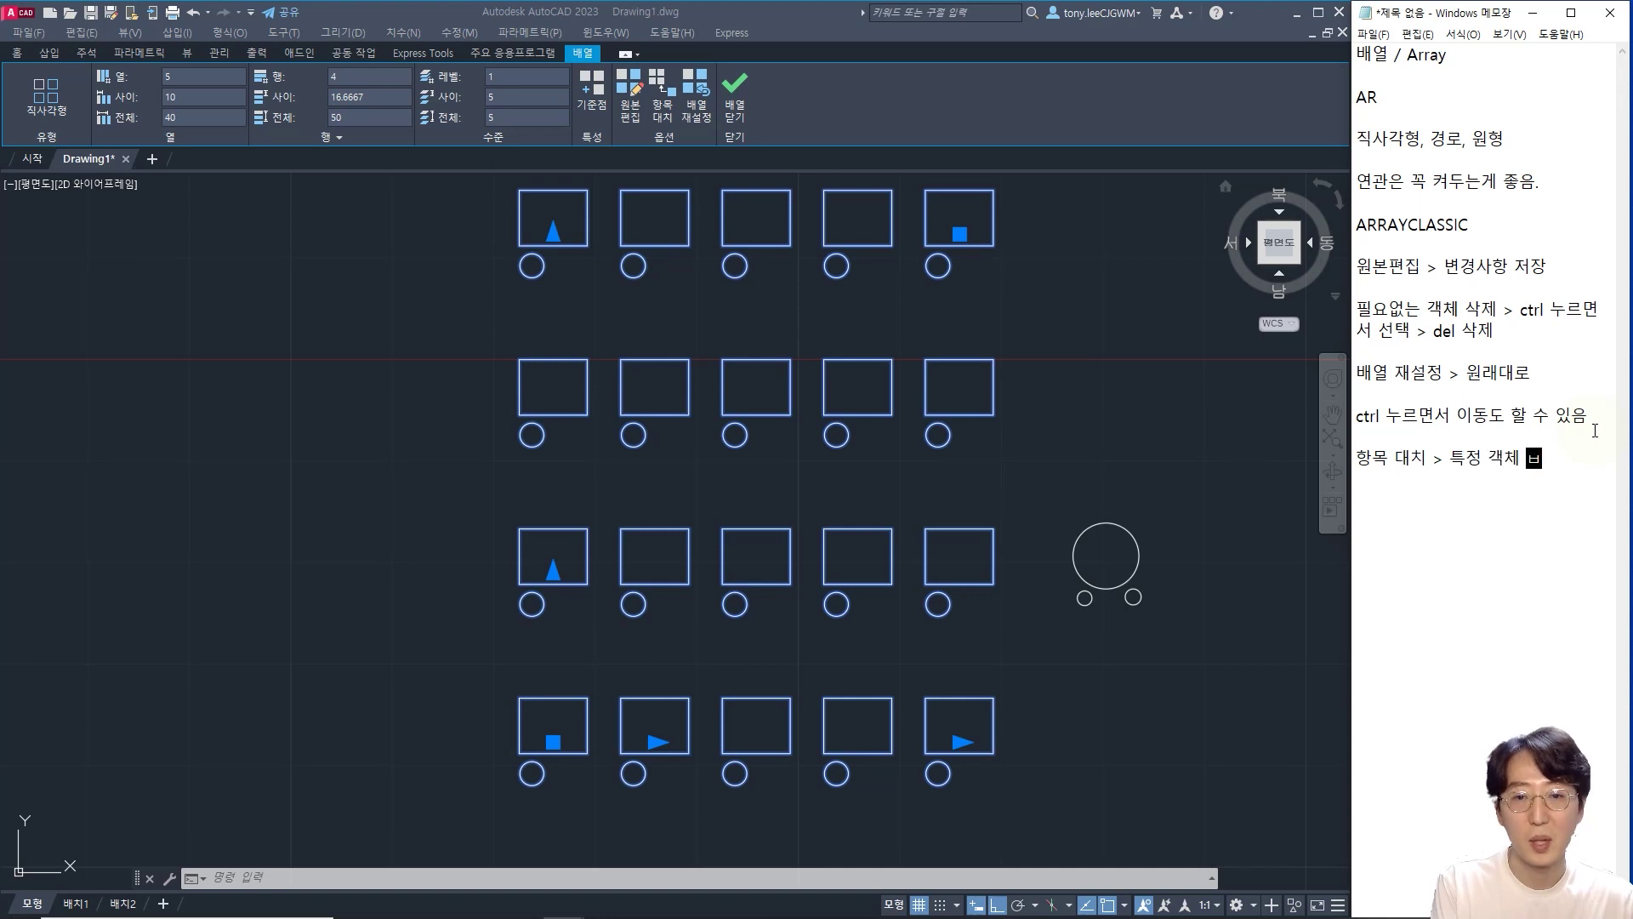
{"action": "left_click", "coordinate": [1167, 482]}
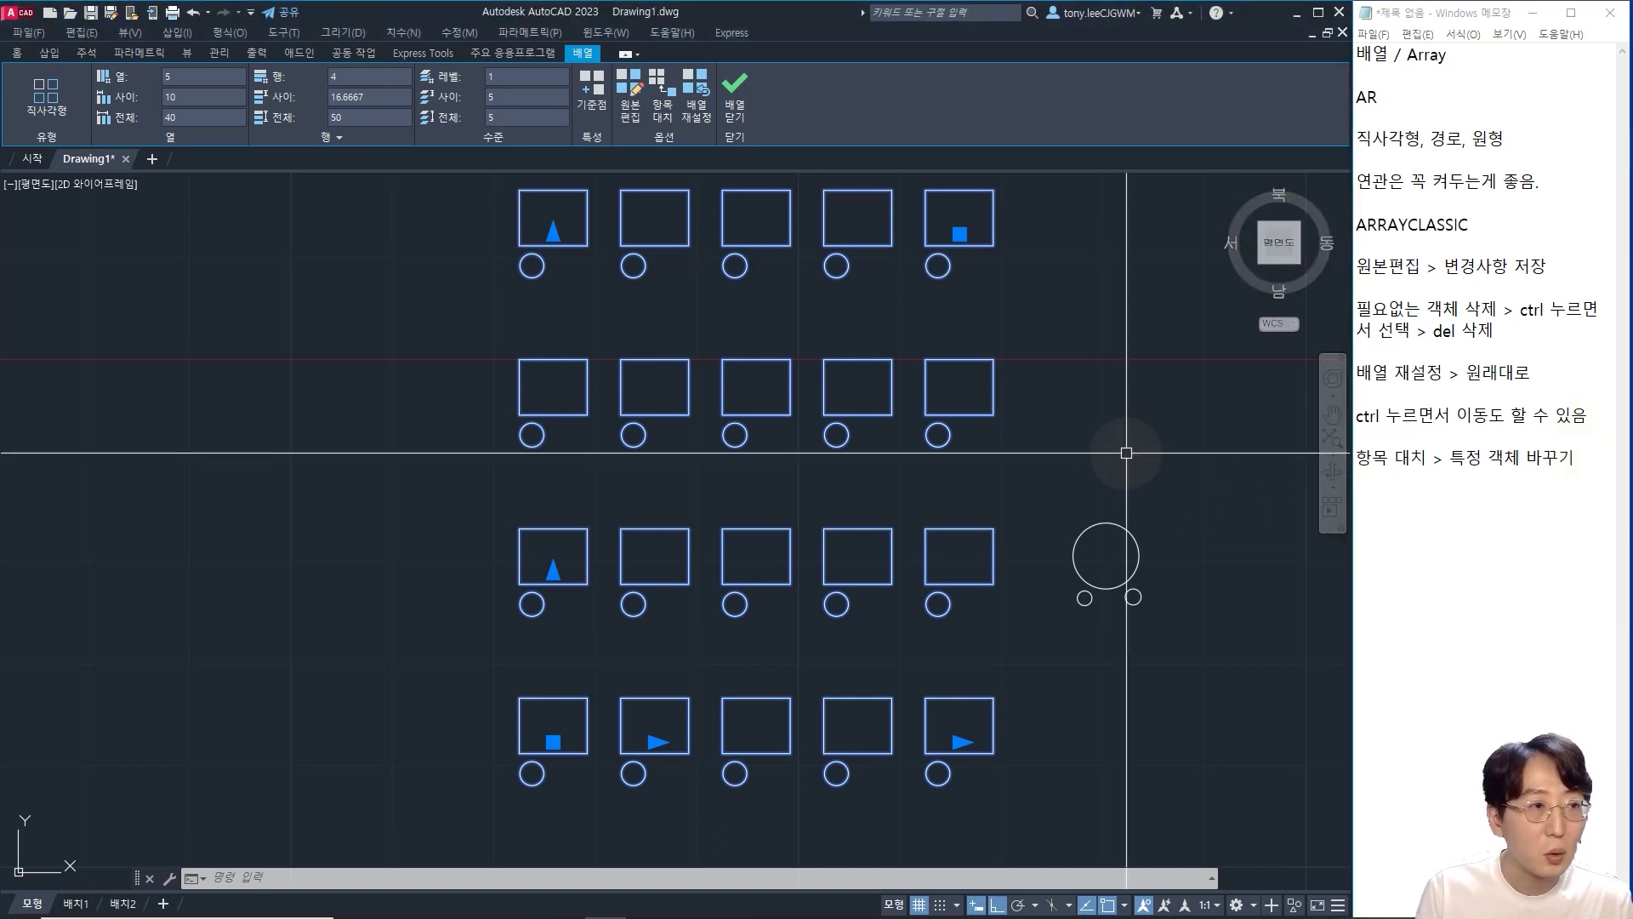
- Replace the last item of the array's third row with the three new circles, using the large circle's centre as base point
{"action": "left_click", "coordinate": [1154, 422]}
{"action": "left_click", "coordinate": [1140, 364]}
{"action": "left_click", "coordinate": [662, 98]}
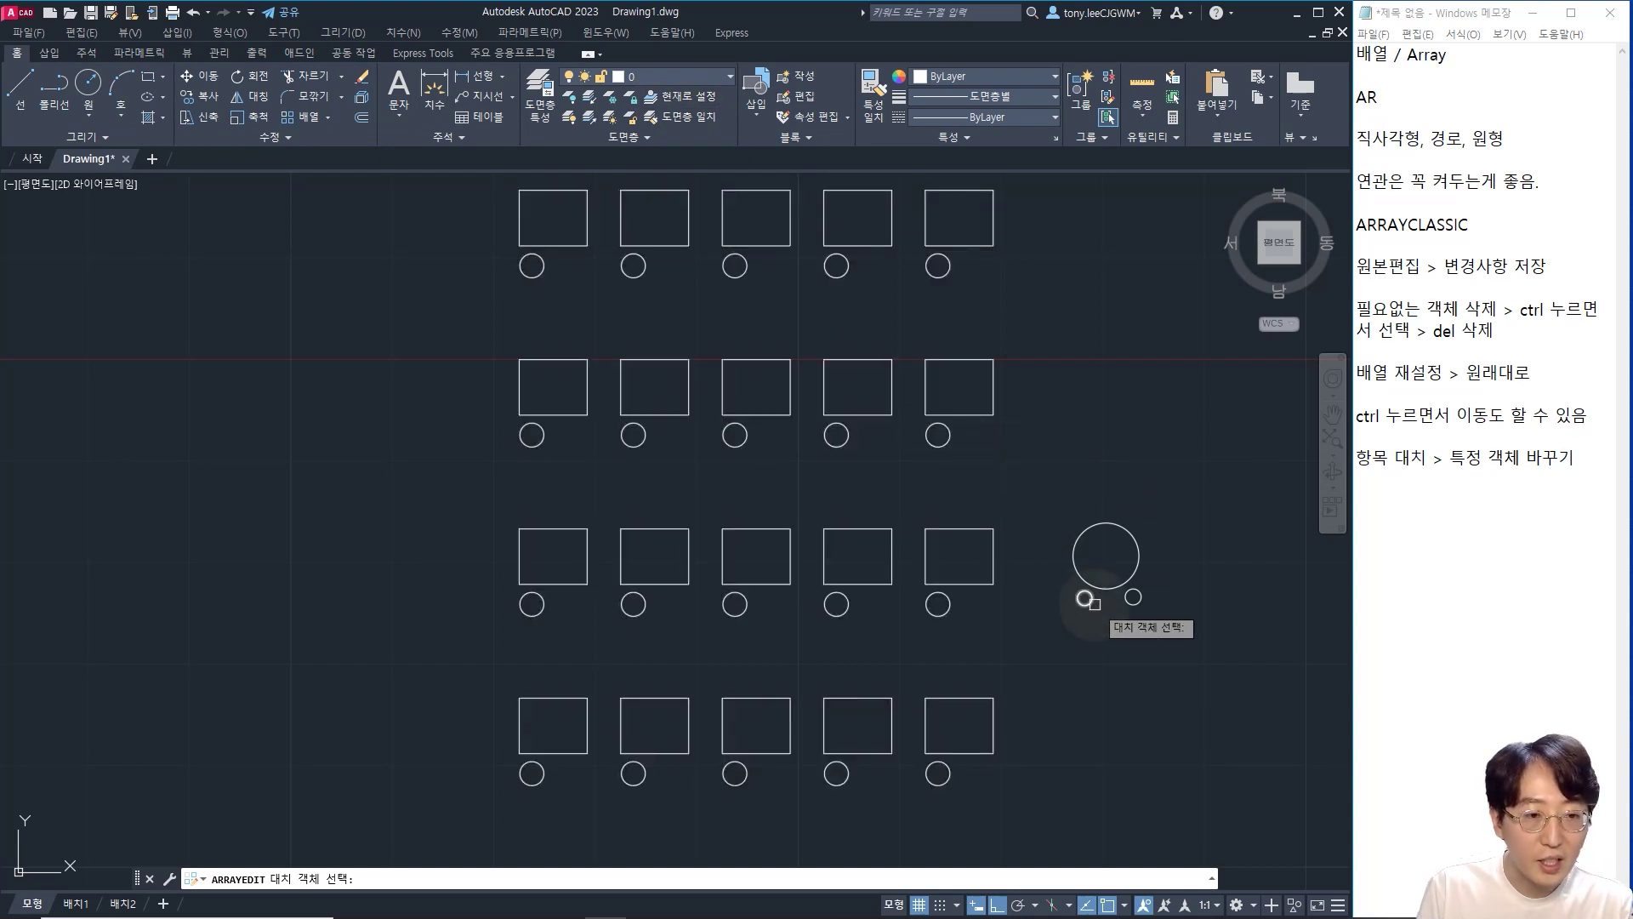
{"action": "left_click", "coordinate": [1185, 484]}
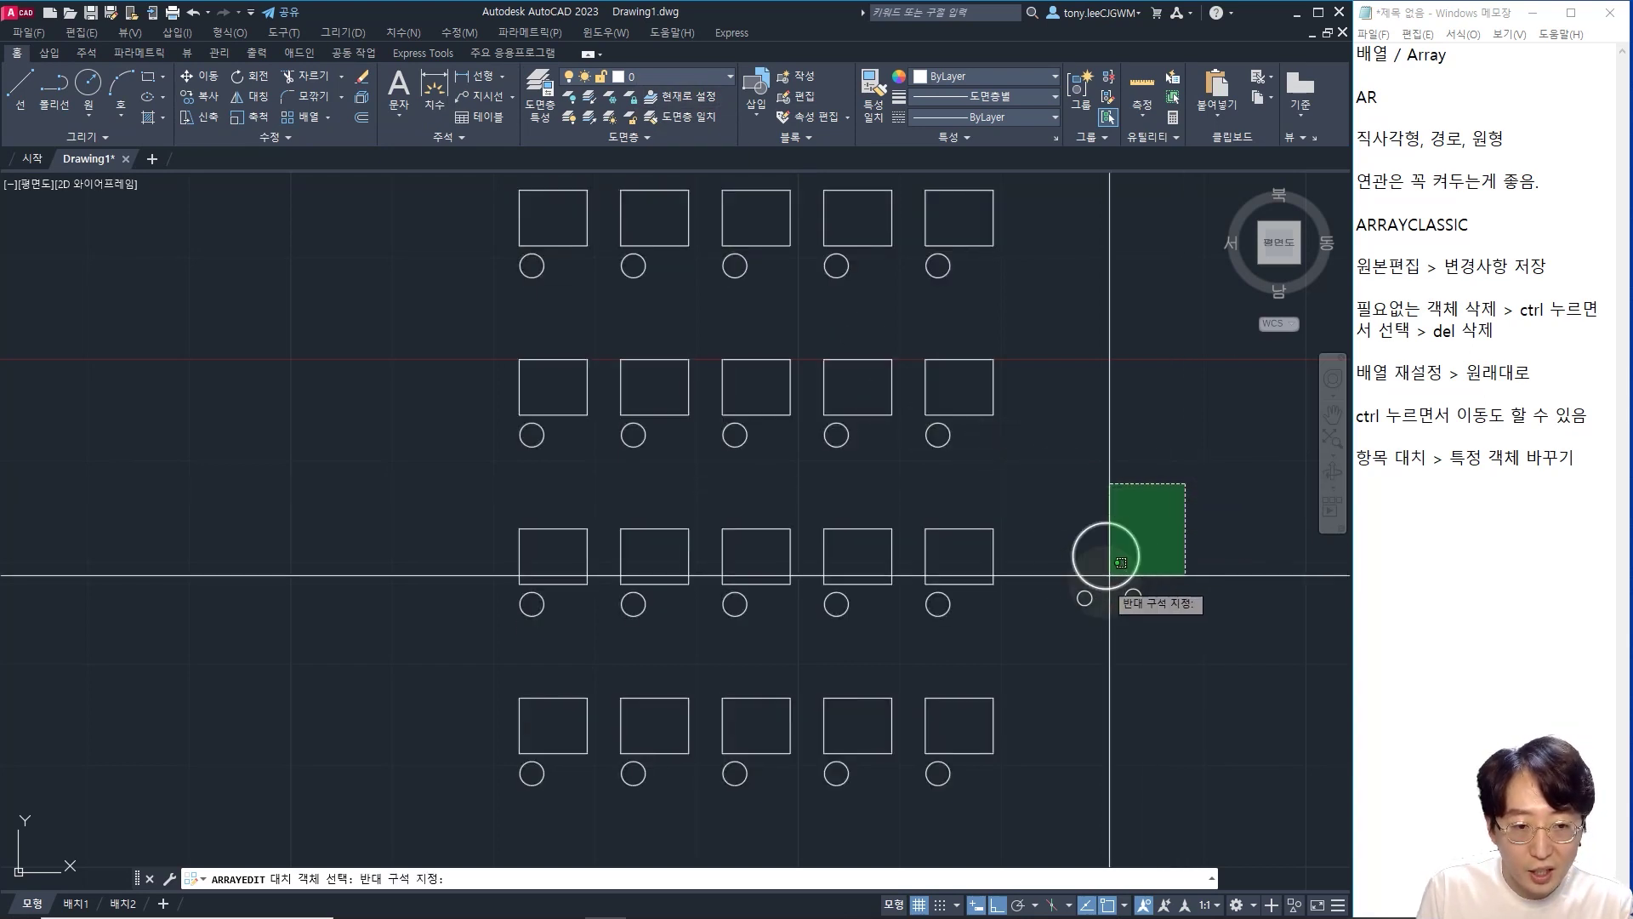
{"action": "left_click", "coordinate": [1046, 628]}
{"action": "key", "text": "Return"}
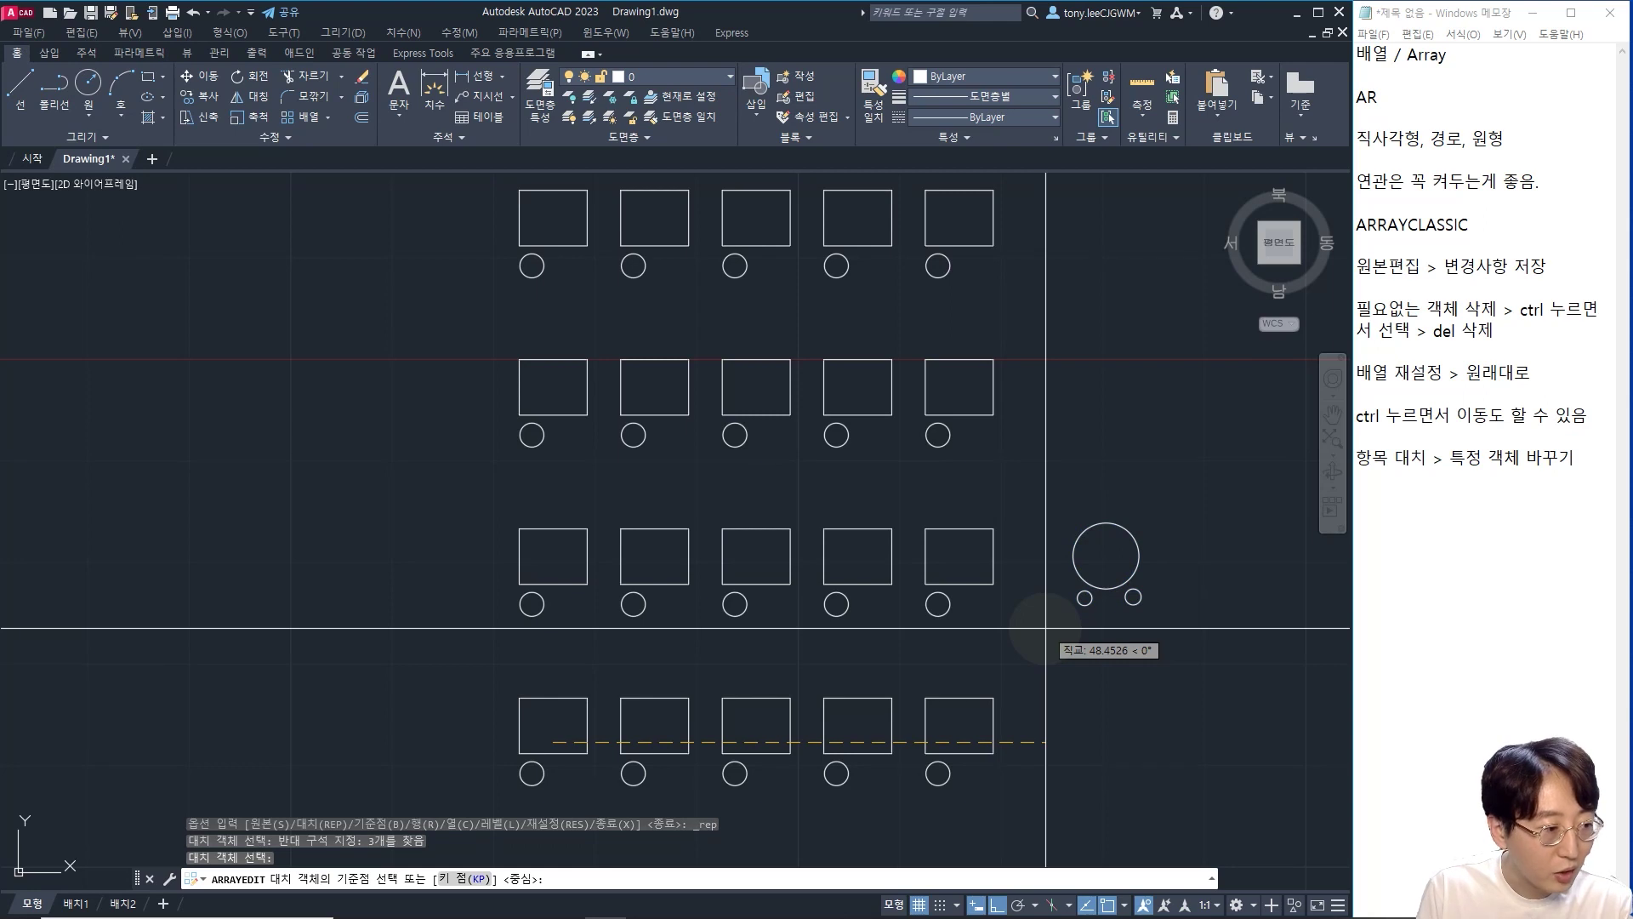
{"action": "left_click", "coordinate": [1106, 554]}
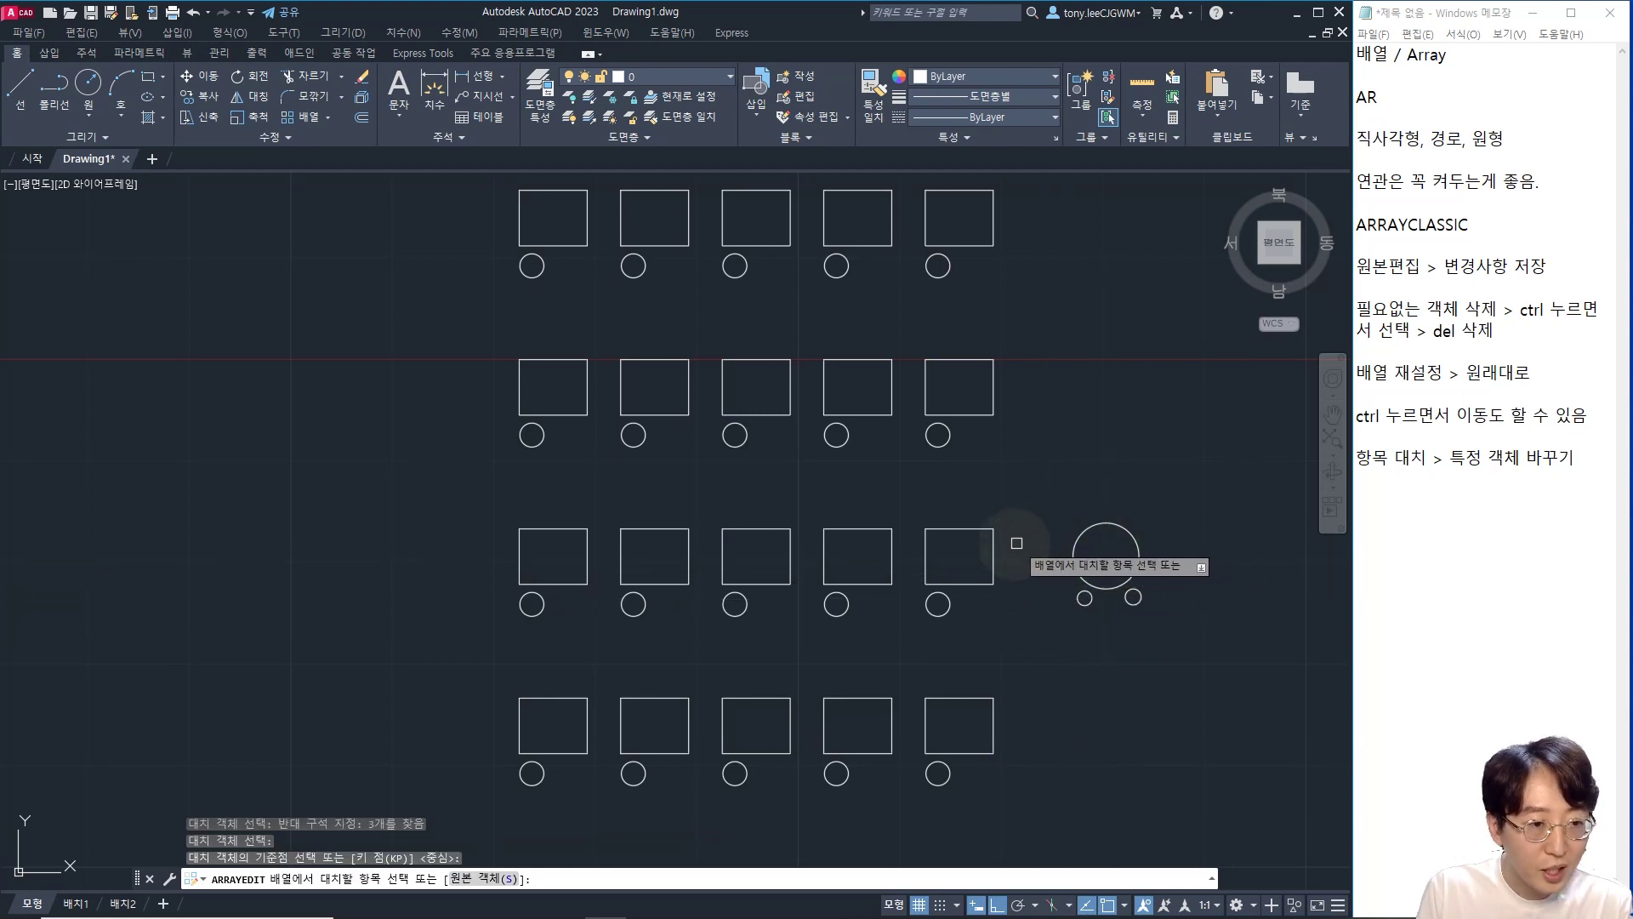
{"action": "left_click", "coordinate": [993, 554]}
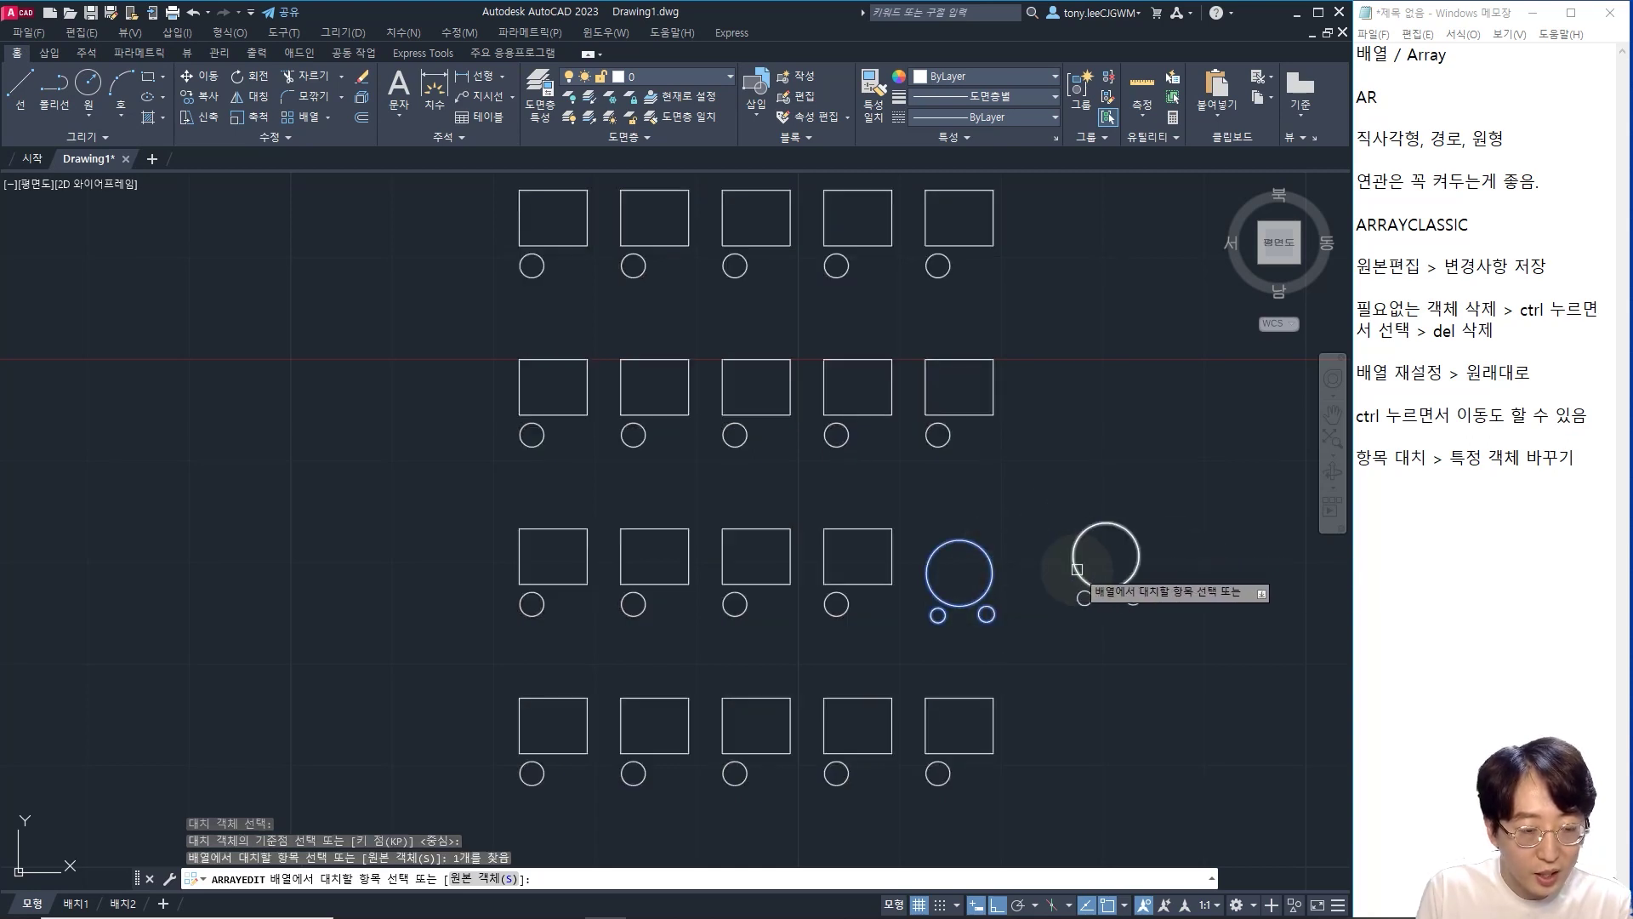
{"action": "key", "text": "Return"}
{"action": "key", "text": "Down"}
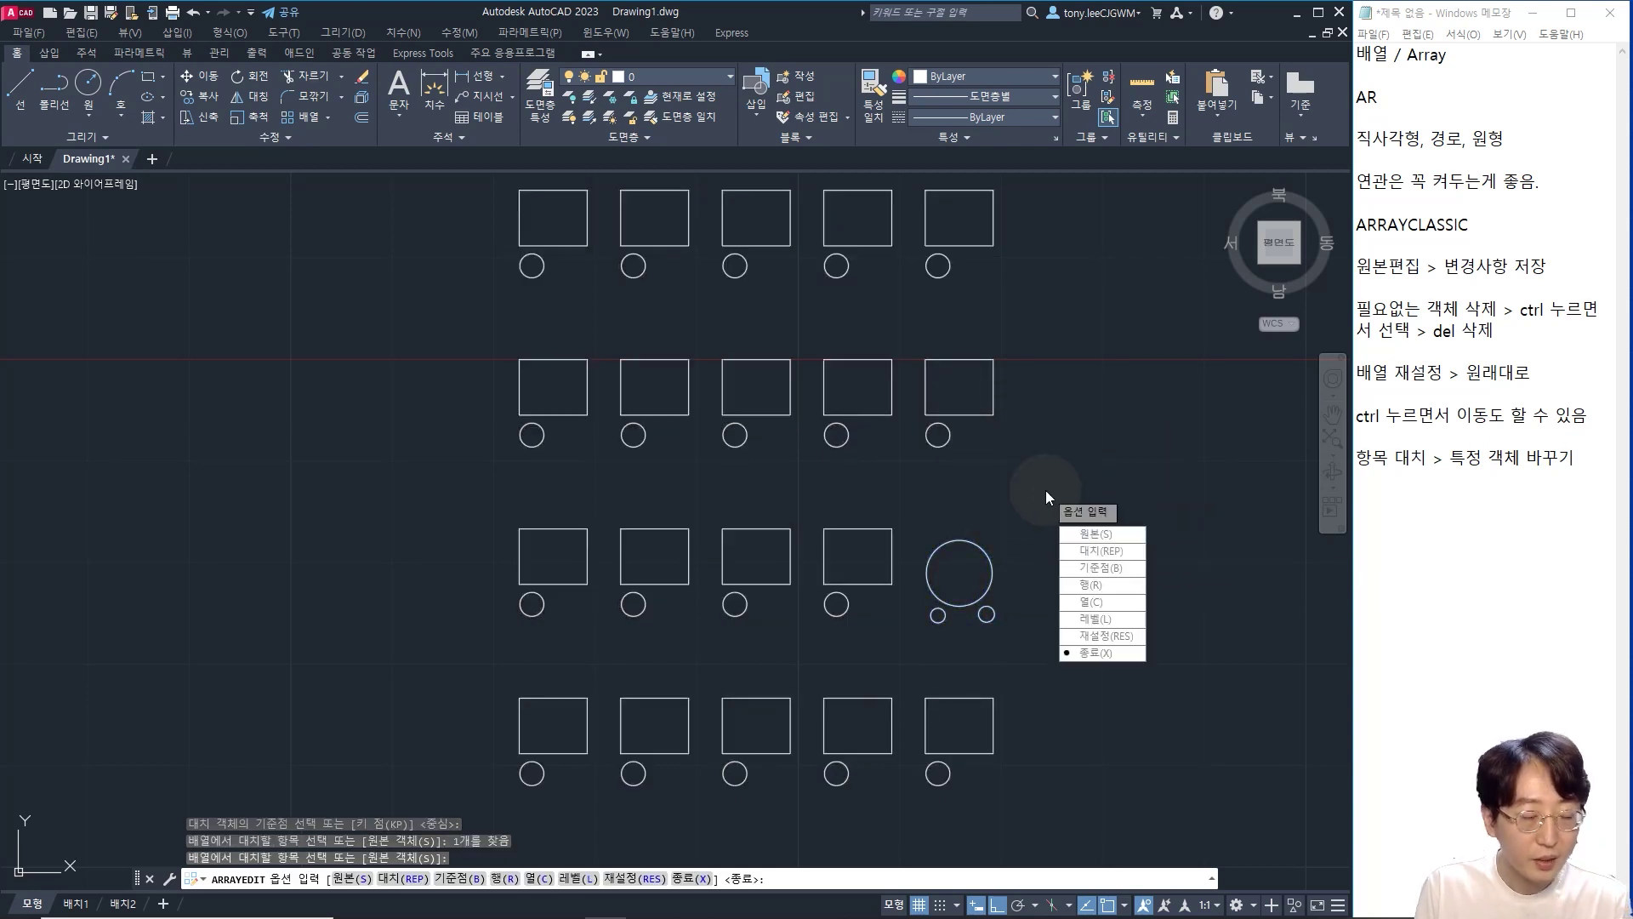
{"action": "key", "text": "Escape"}
{"action": "key", "text": "Escape"}
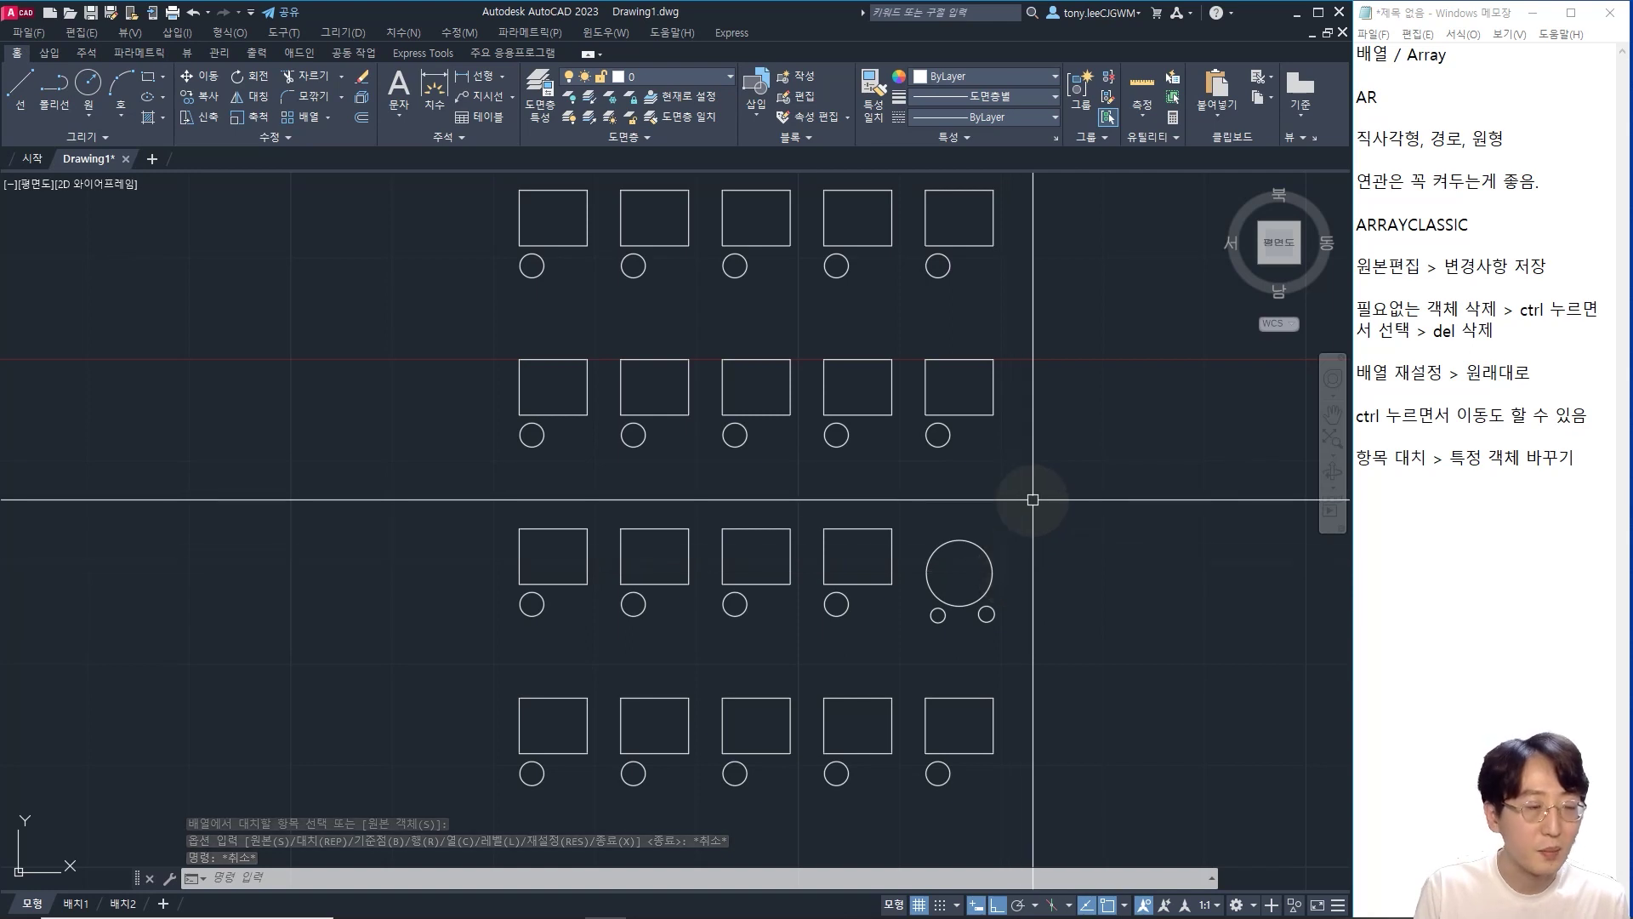
- Shorten the Notepad line 직사각형, 경로, 원형 to - 직사각형 and add - 경로 as a new last line
{"action": "scroll", "coordinate": [1046, 511], "scroll_direction": "down", "scroll_amount": 2}
{"action": "middle_click_drag", "start_coordinate": [1058, 529], "coordinate": [694, 544]}
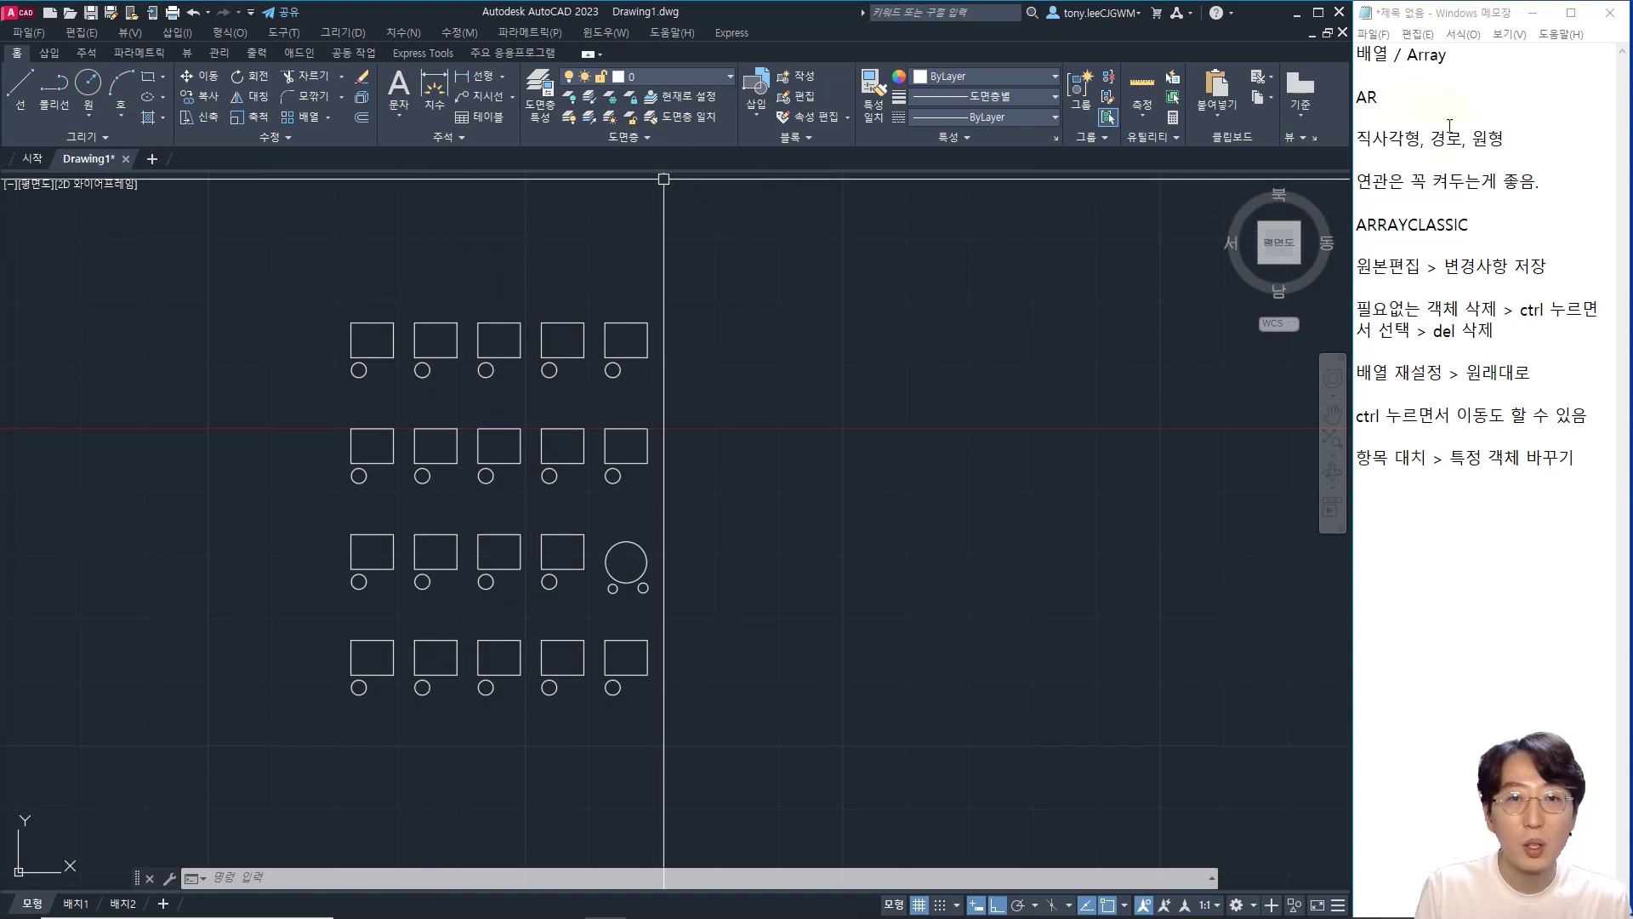
{"action": "left_click_drag", "start_coordinate": [1430, 138], "coordinate": [1504, 138]}
{"action": "key", "text": "ctrl+c"}
{"action": "key", "text": "BackSpace"}
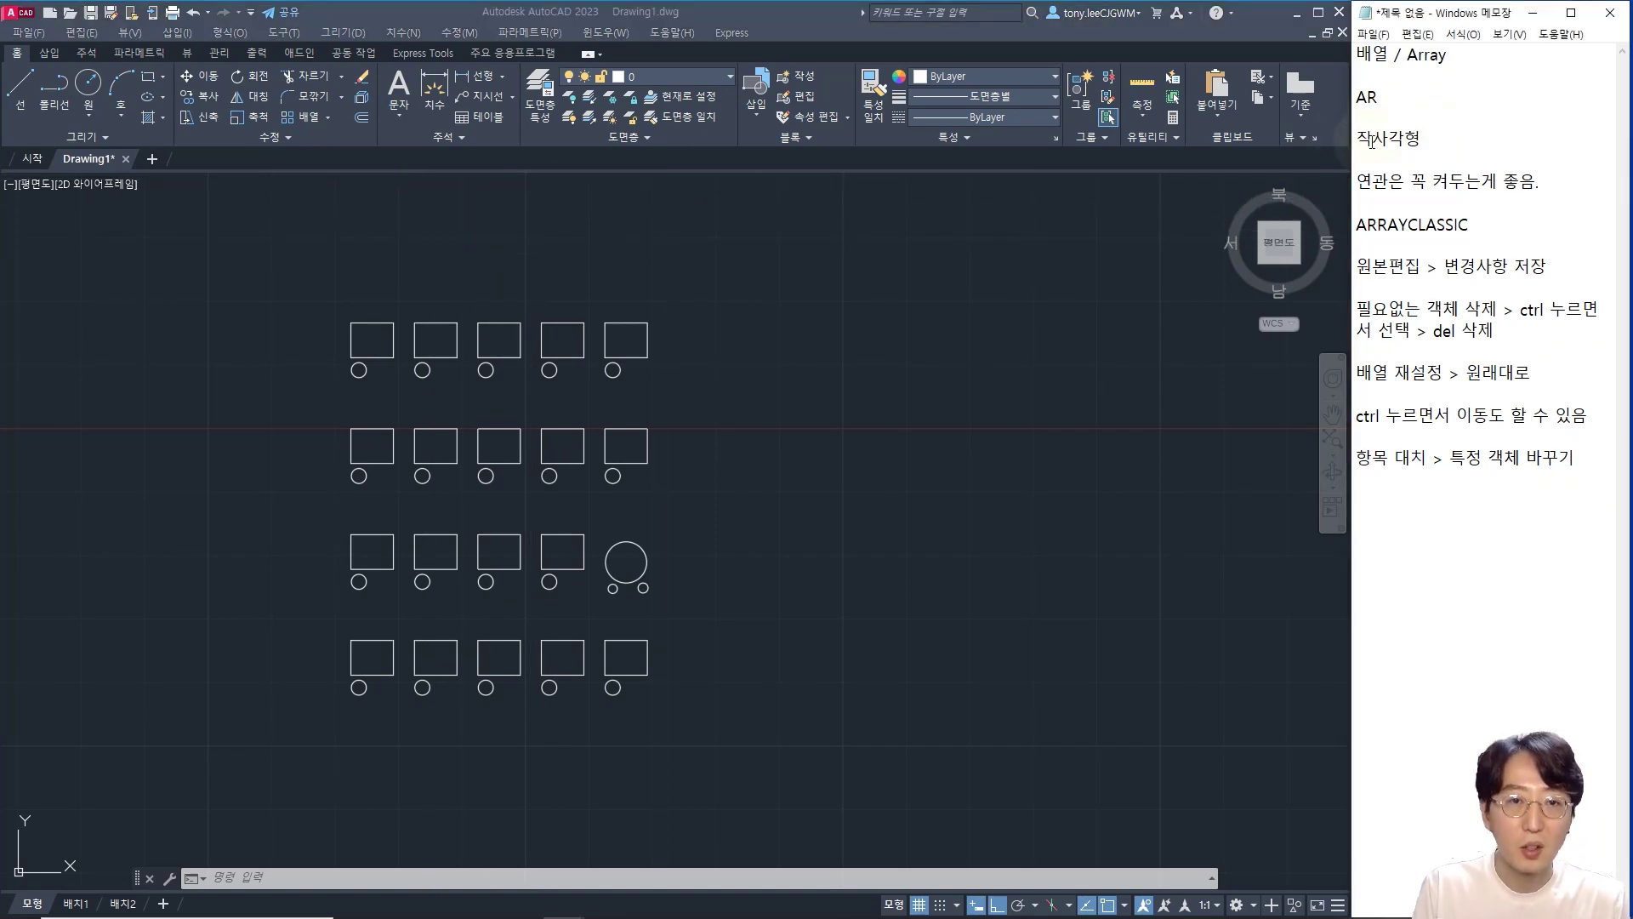
{"action": "type", "text": "-"}
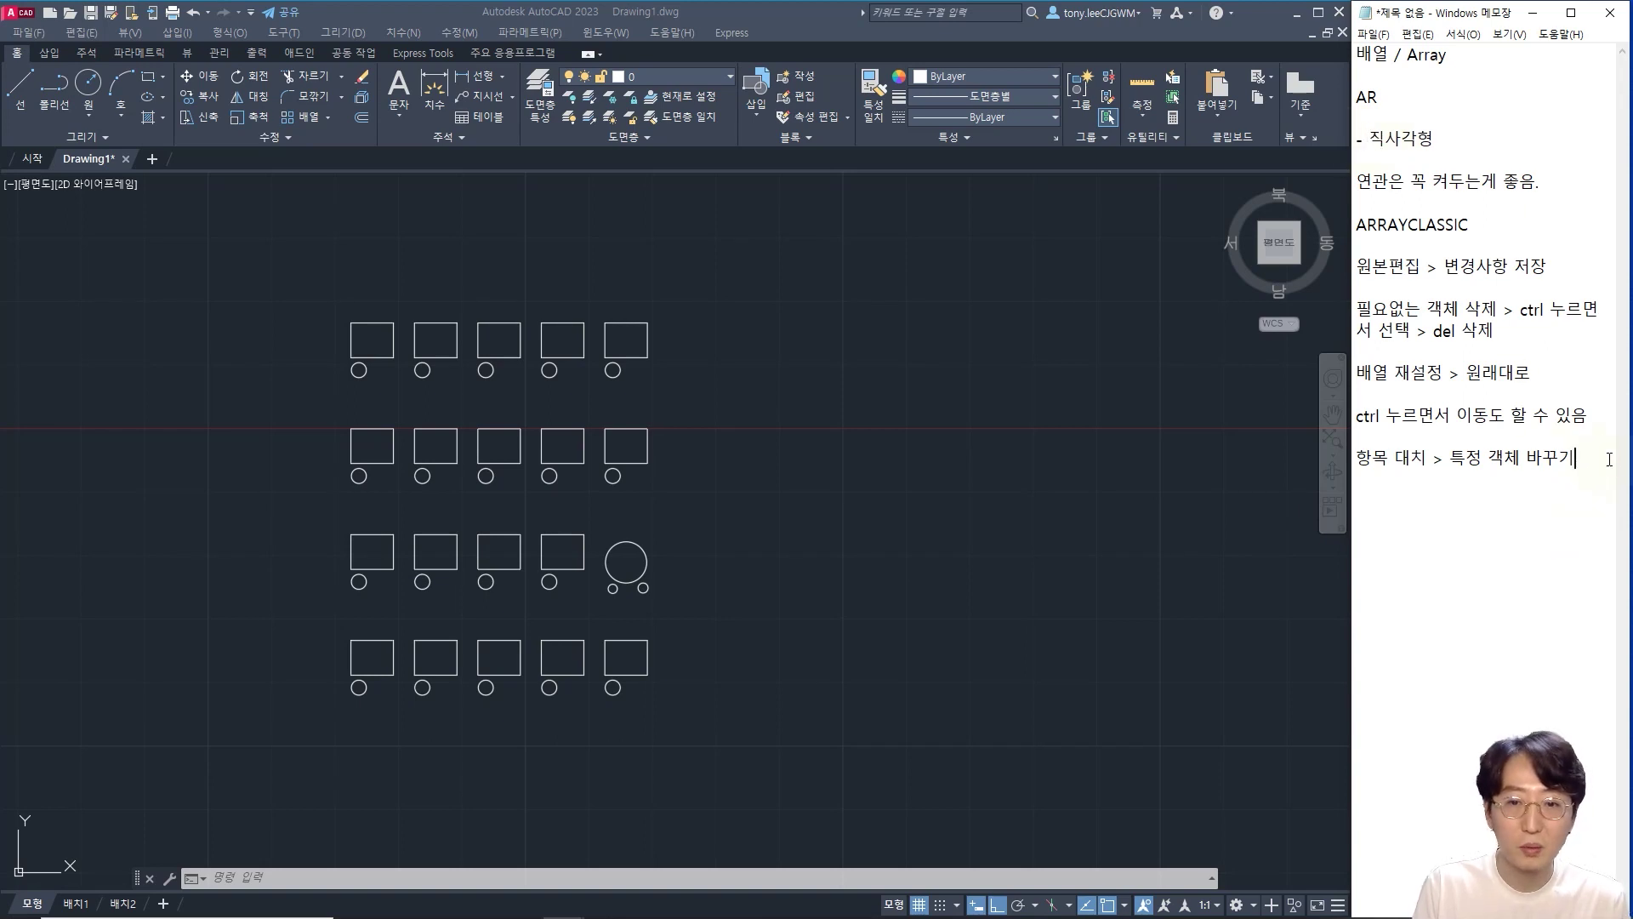
{"action": "key", "text": "ctrl+v"}
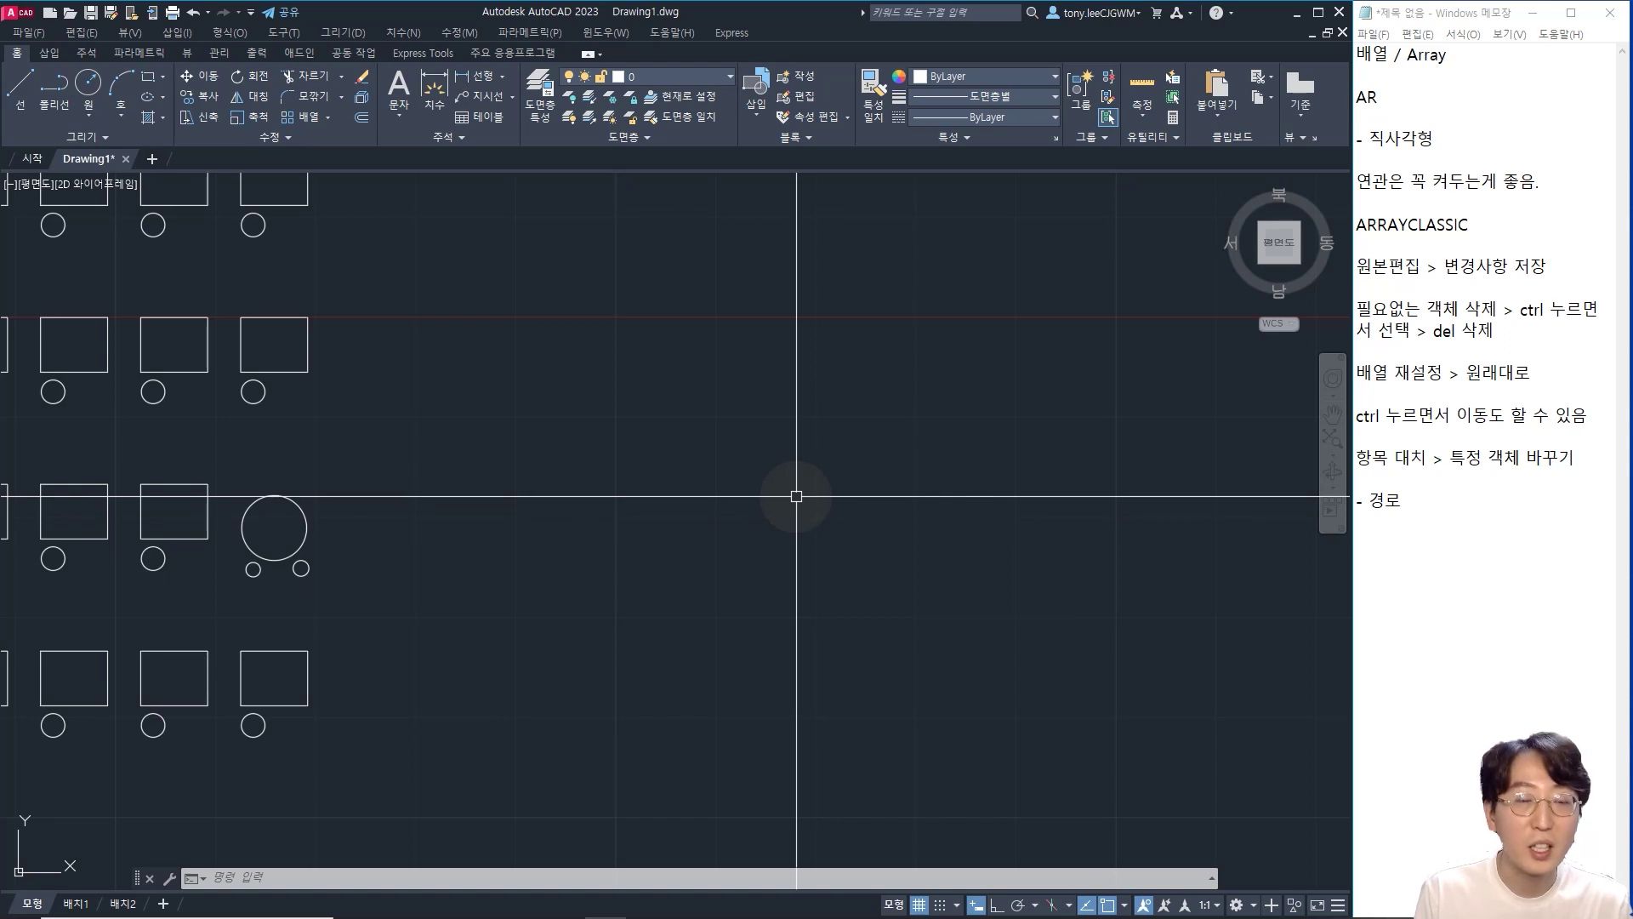
- Draw a wavy four-point spline in the empty area beside the rectangular array
{"action": "type", "text": "spl"}
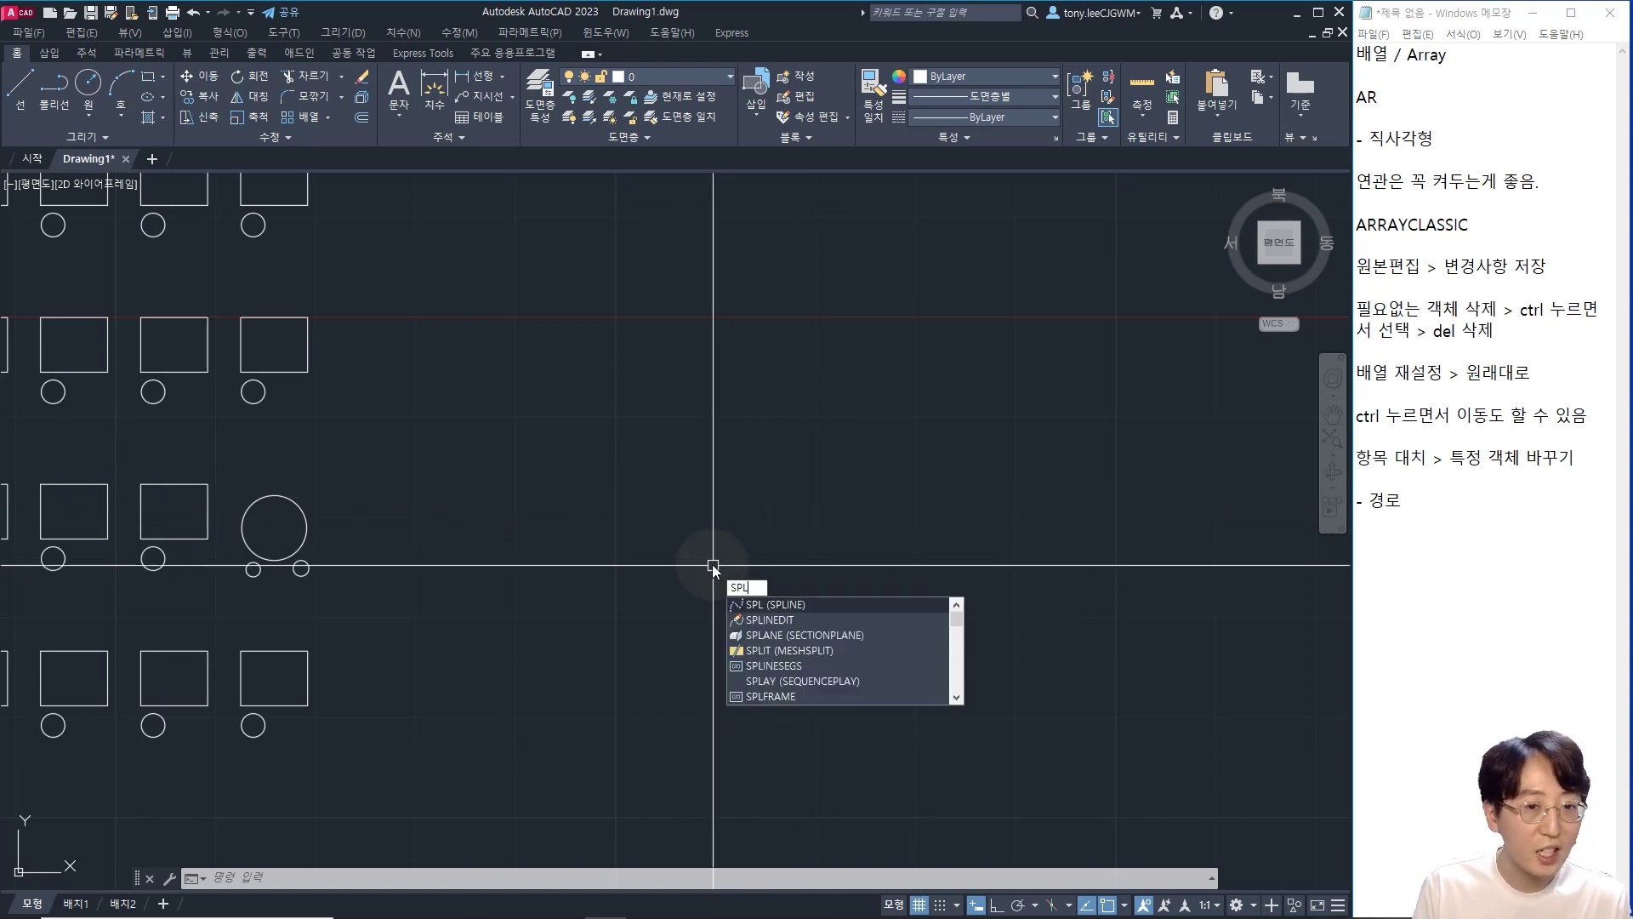
{"action": "key", "text": "Return"}
{"action": "left_click", "coordinate": [637, 607]}
{"action": "left_click", "coordinate": [757, 535]}
{"action": "left_click", "coordinate": [922, 592]}
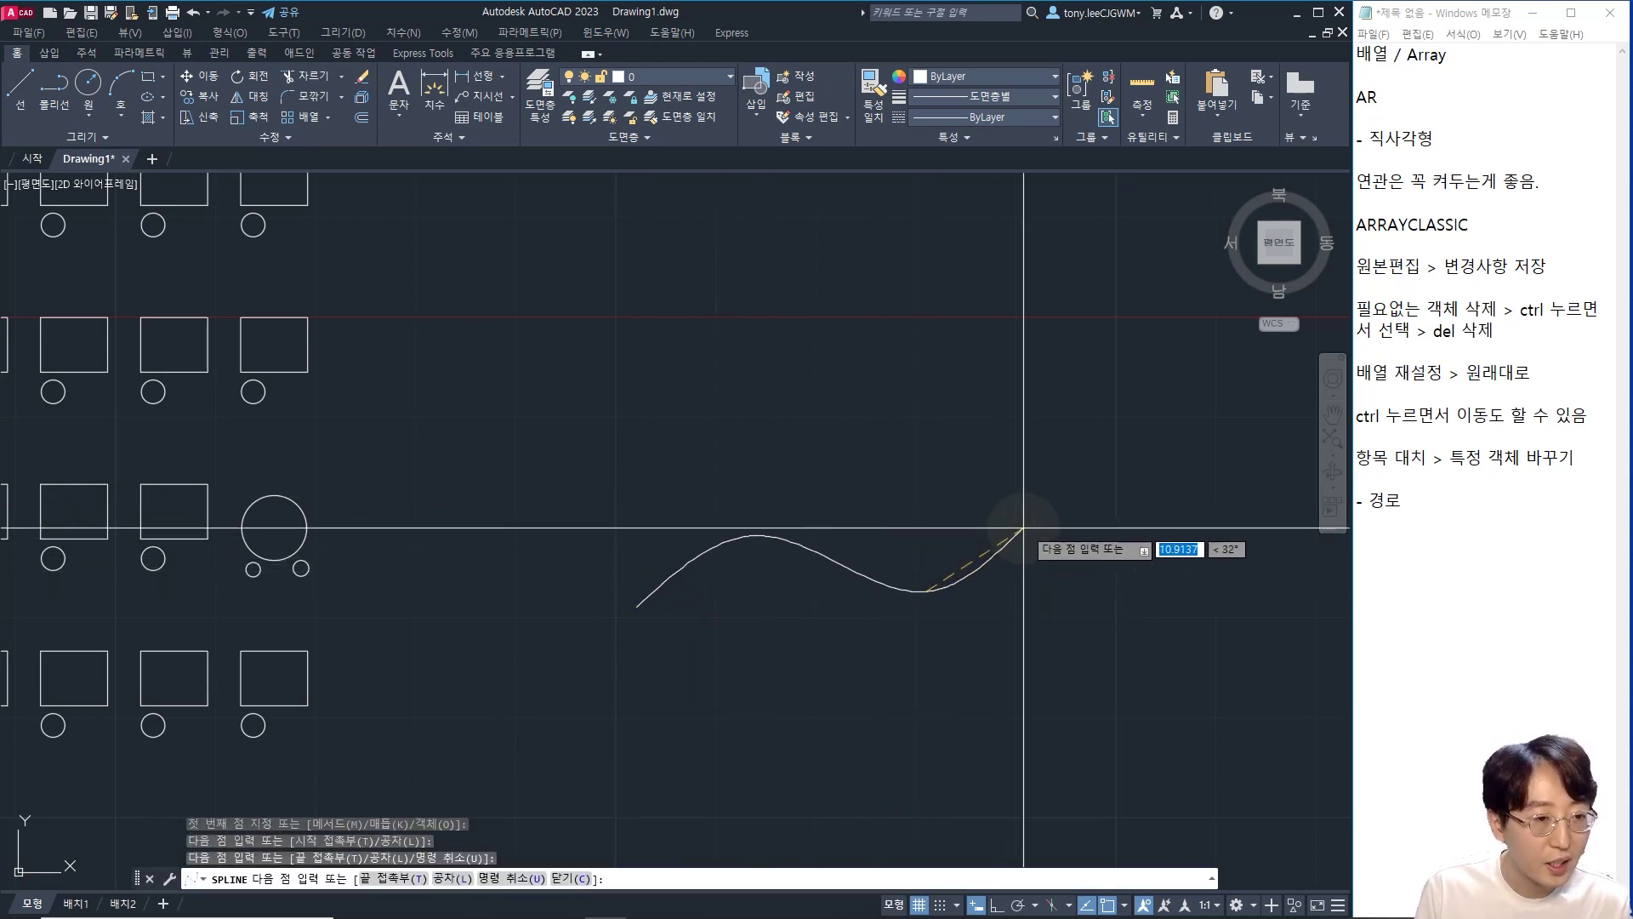
{"action": "left_click", "coordinate": [1038, 519]}
{"action": "key", "text": "Return"}
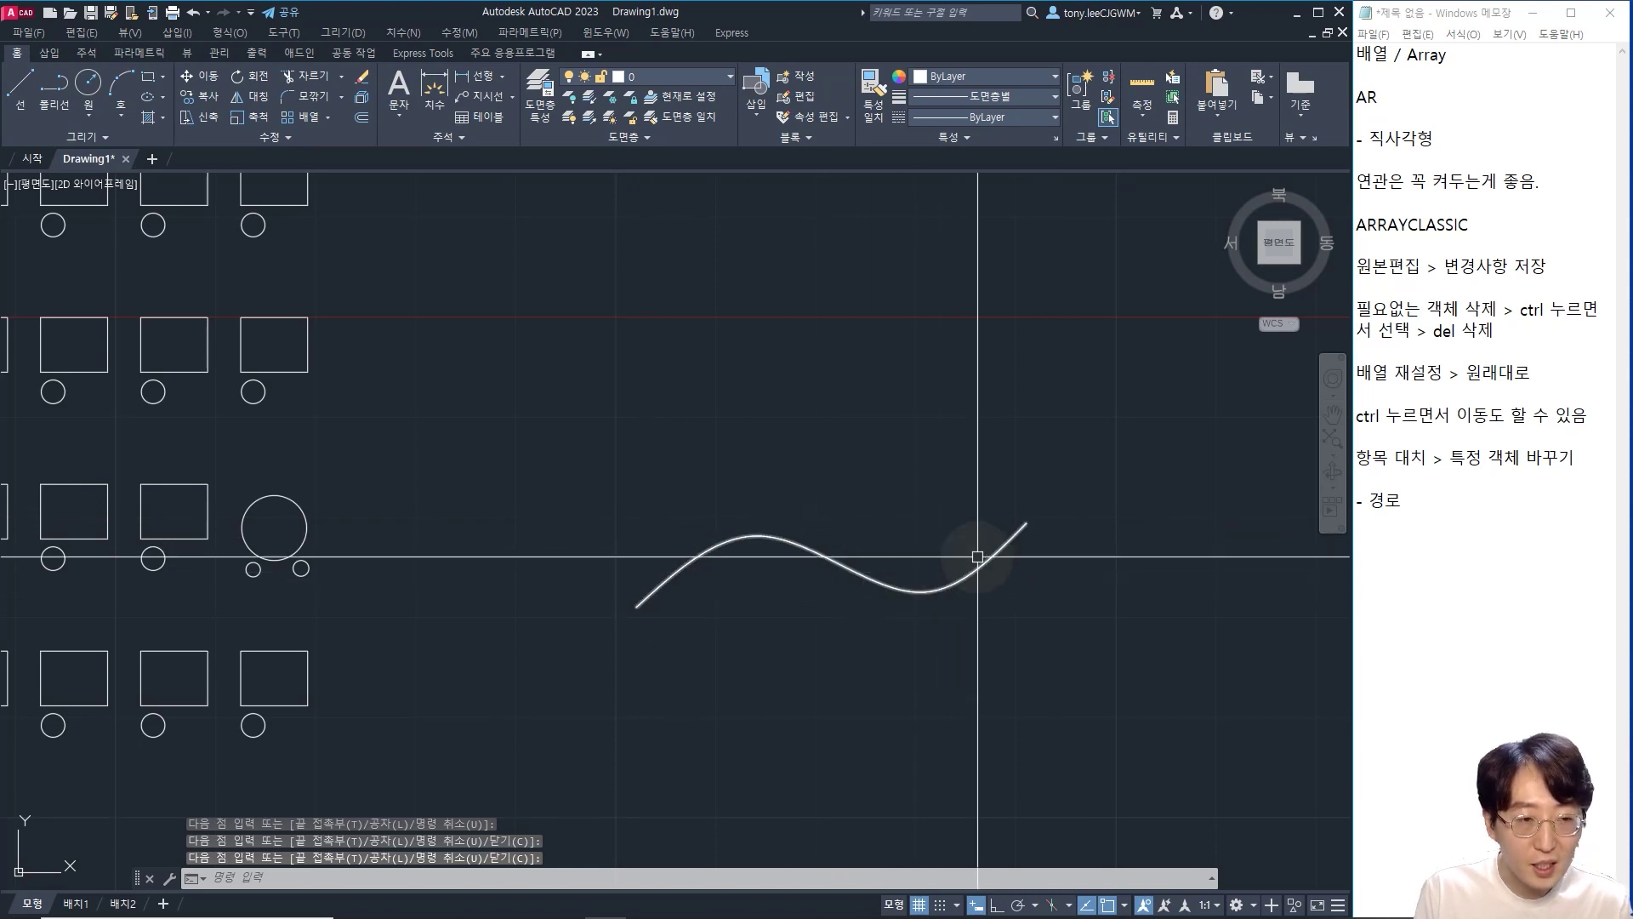
- Draw a circle about 2 in radius centred on the spline's start point
{"action": "scroll", "coordinate": [796, 616], "scroll_direction": "up", "scroll_amount": 2}
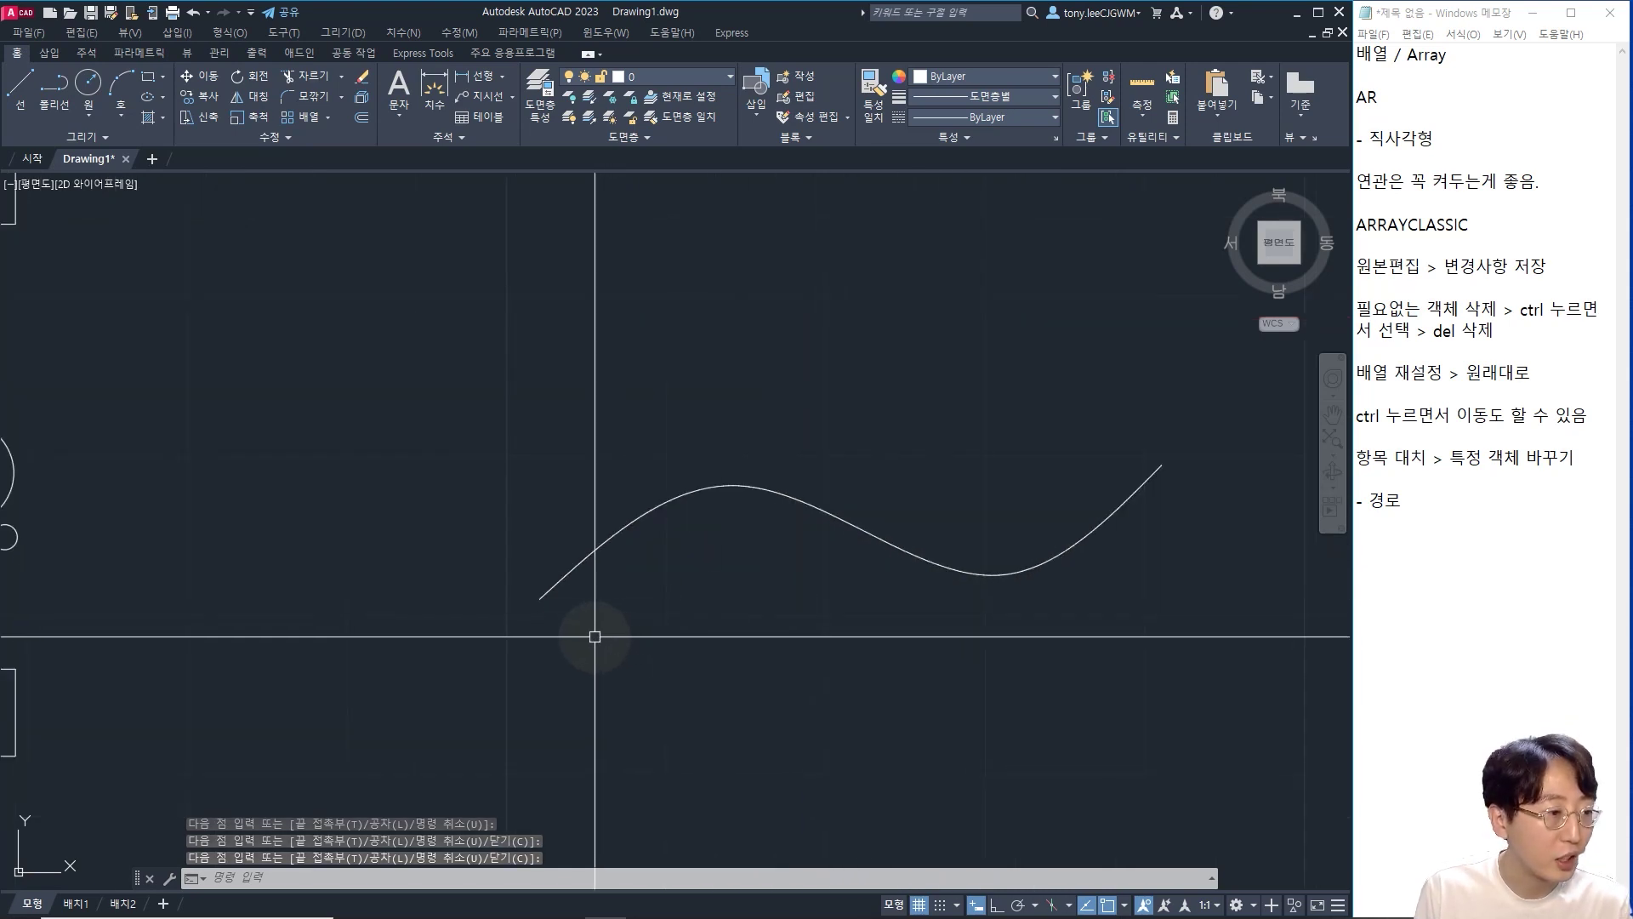
{"action": "type", "text": "c"}
{"action": "key", "text": "Return"}
{"action": "left_click", "coordinate": [539, 599]}
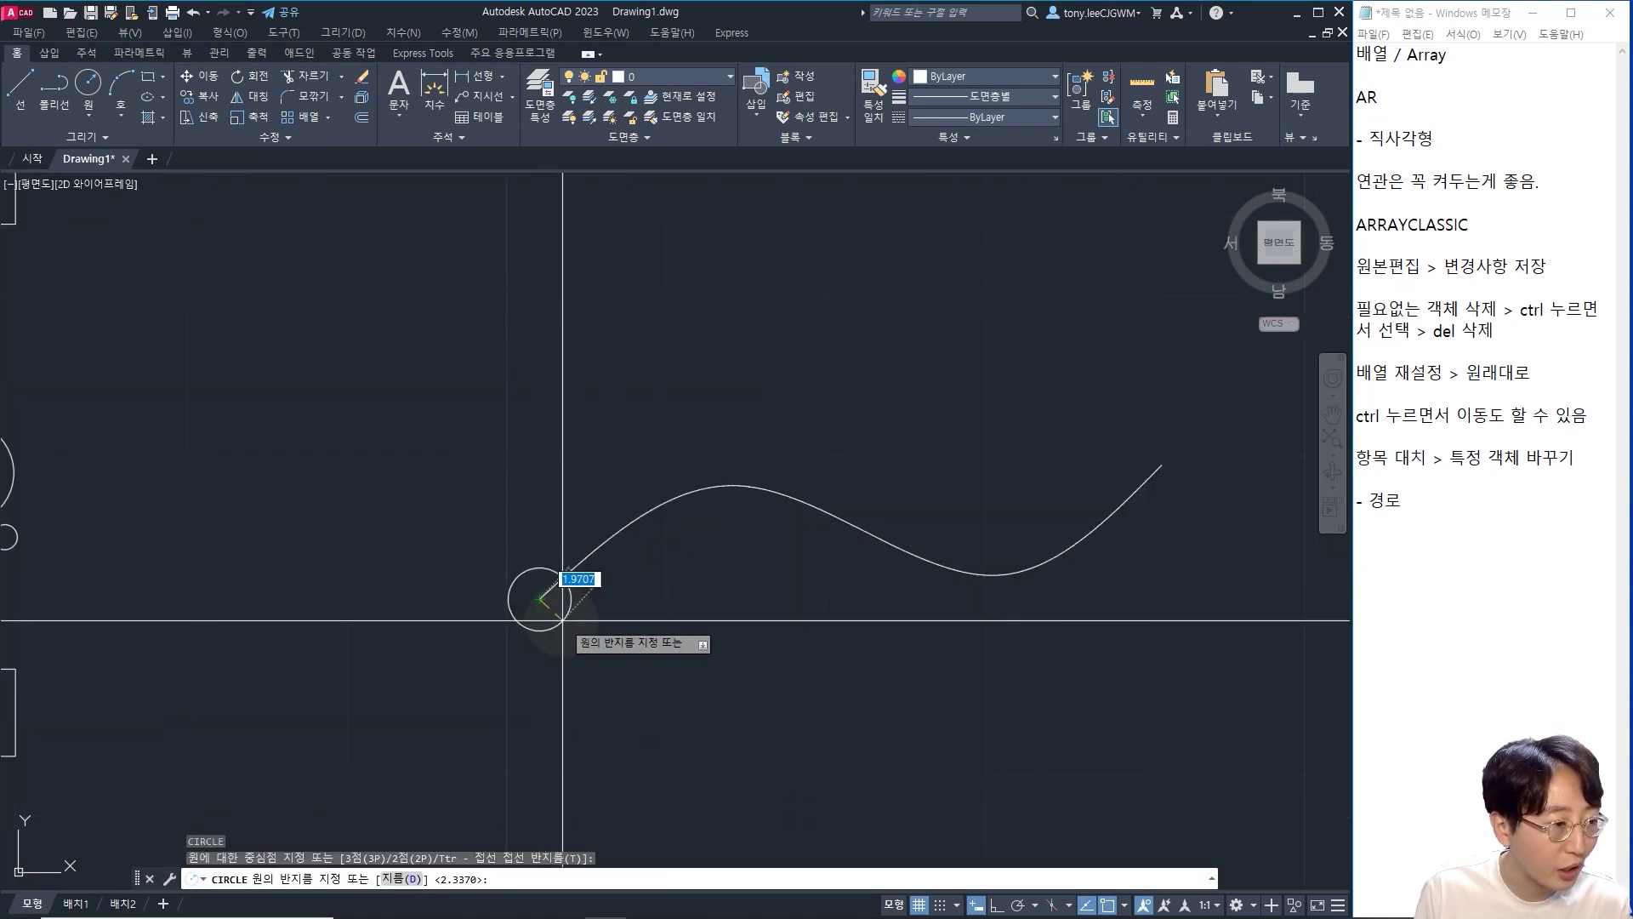
{"action": "left_click", "coordinate": [570, 602]}
- Create a path array (경로) of the circle along the spline
{"action": "type", "text": "ar"}
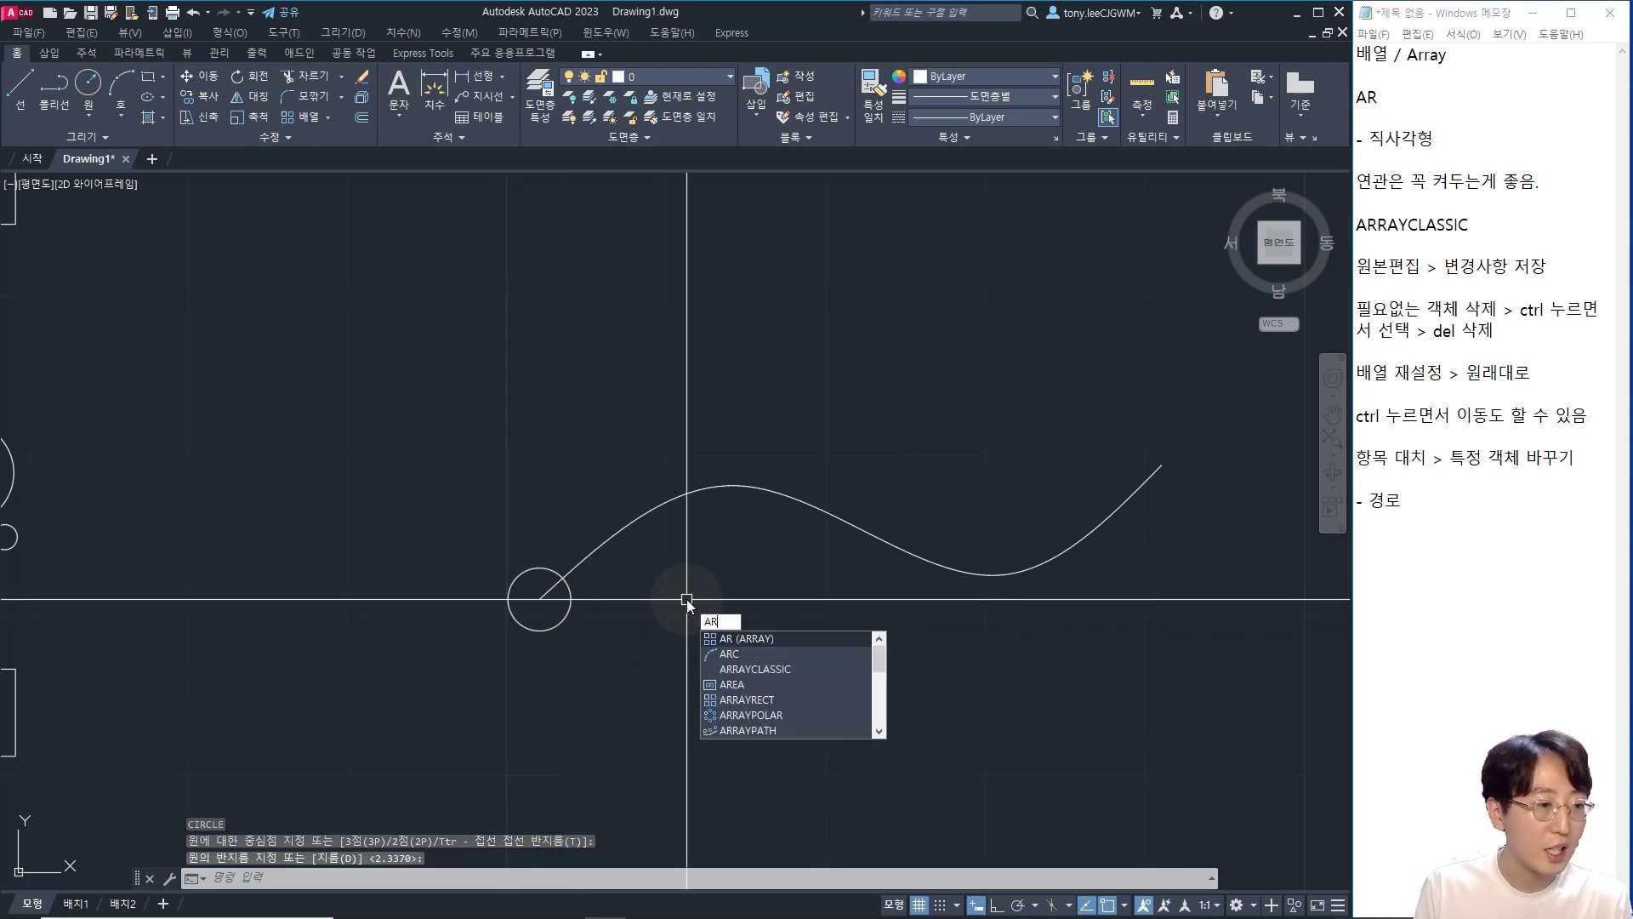
{"action": "key", "text": "Return"}
{"action": "left_click", "coordinate": [562, 620]}
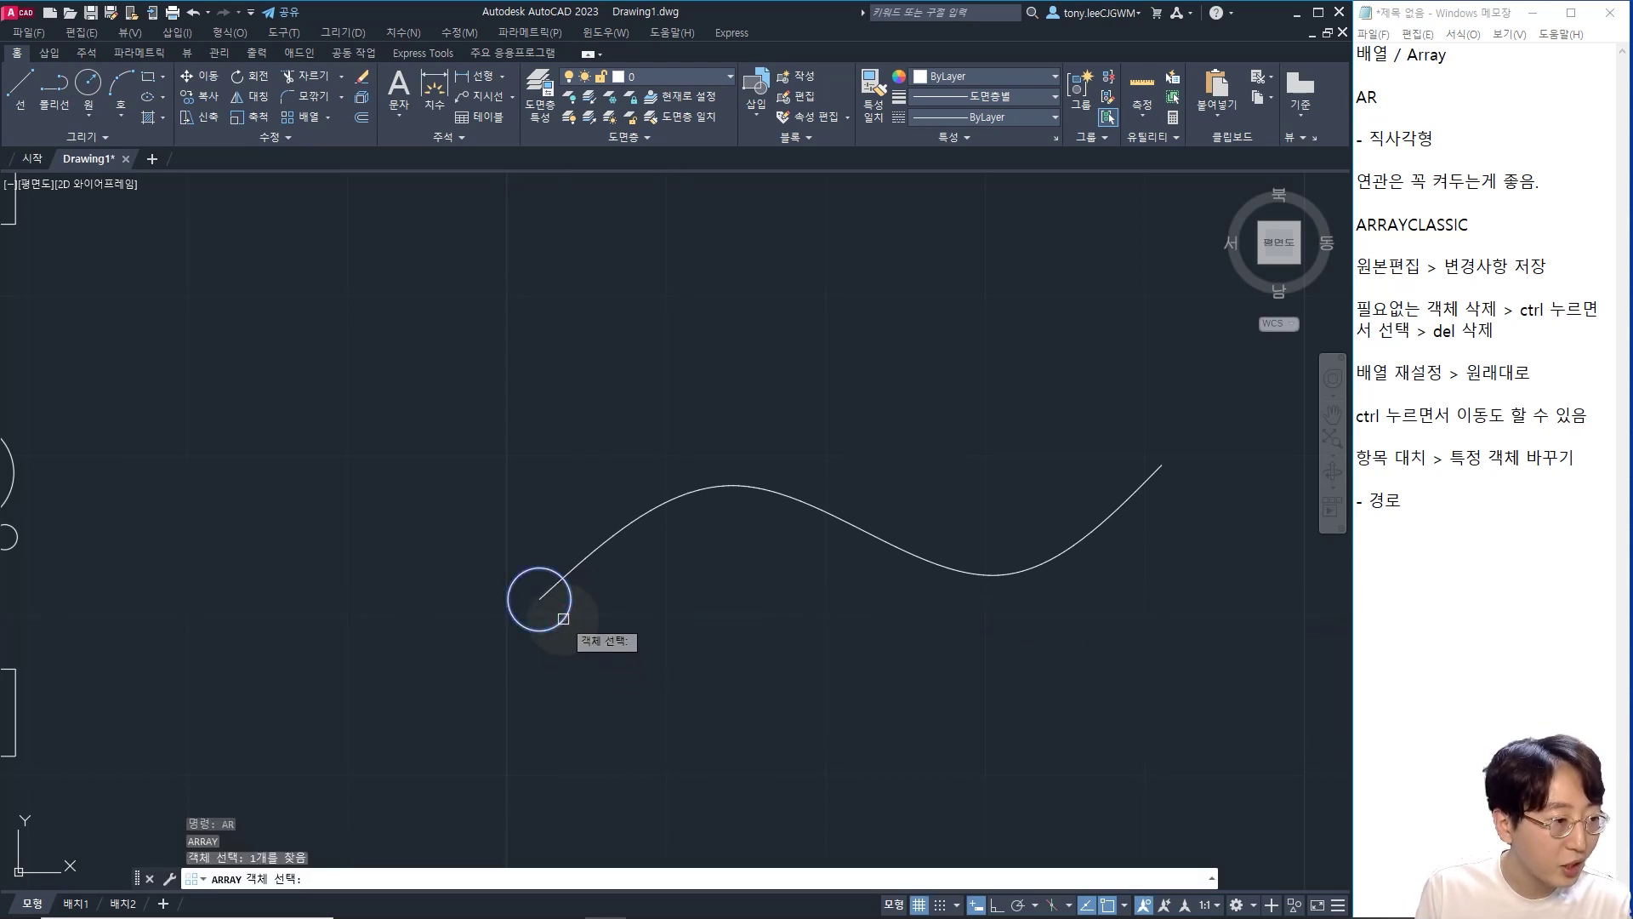
{"action": "key", "text": "Return"}
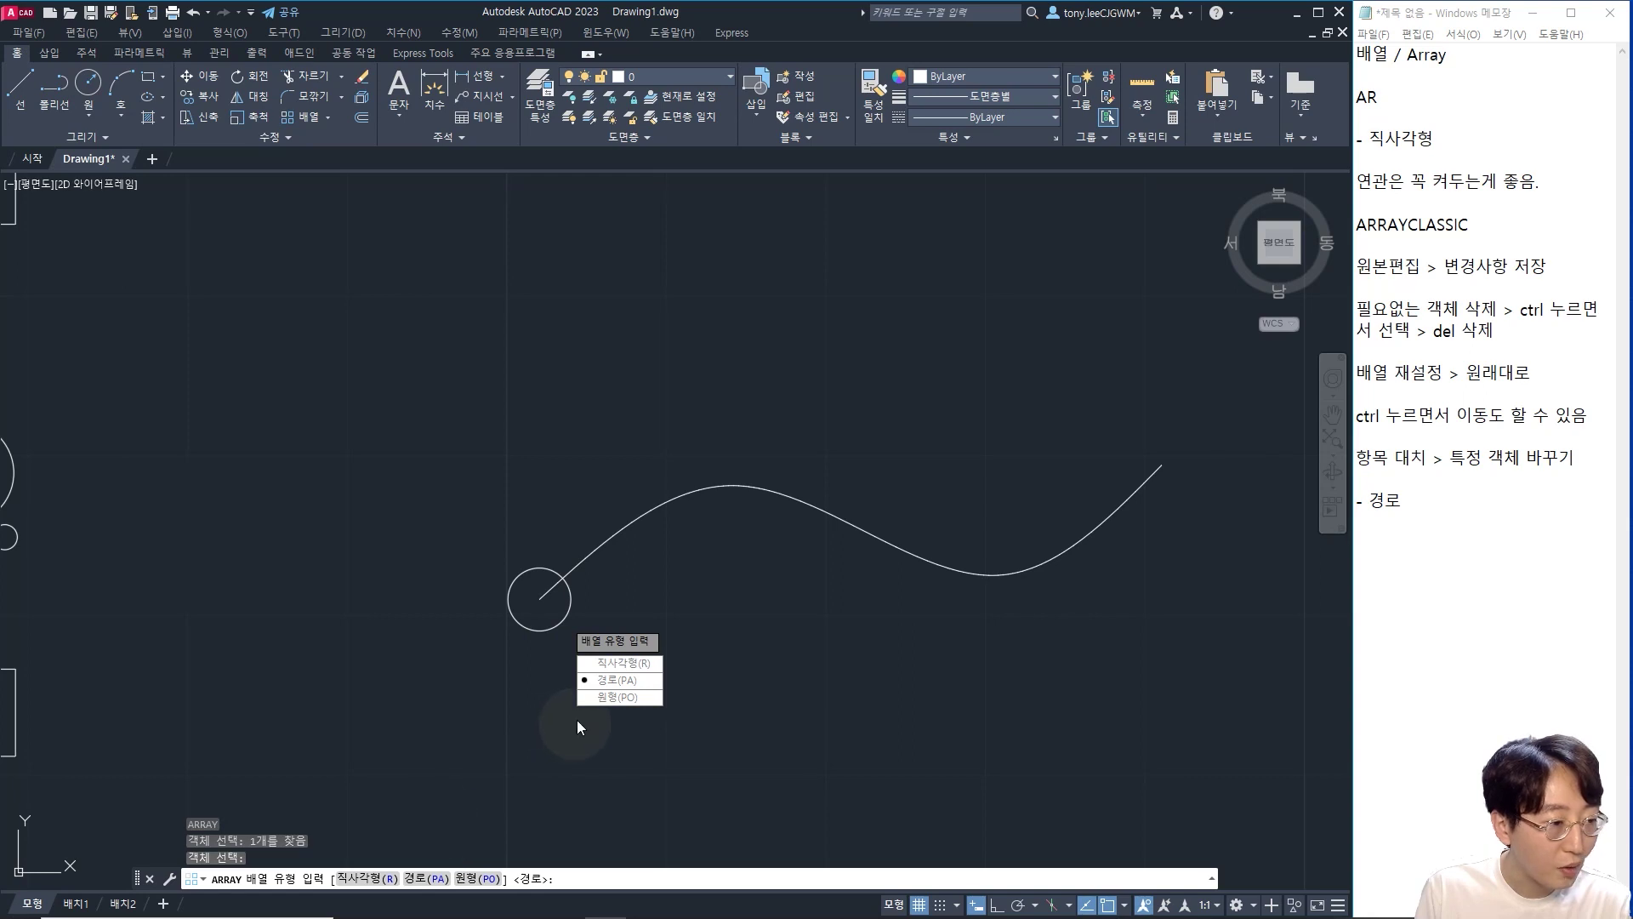
{"action": "left_click", "coordinate": [620, 681]}
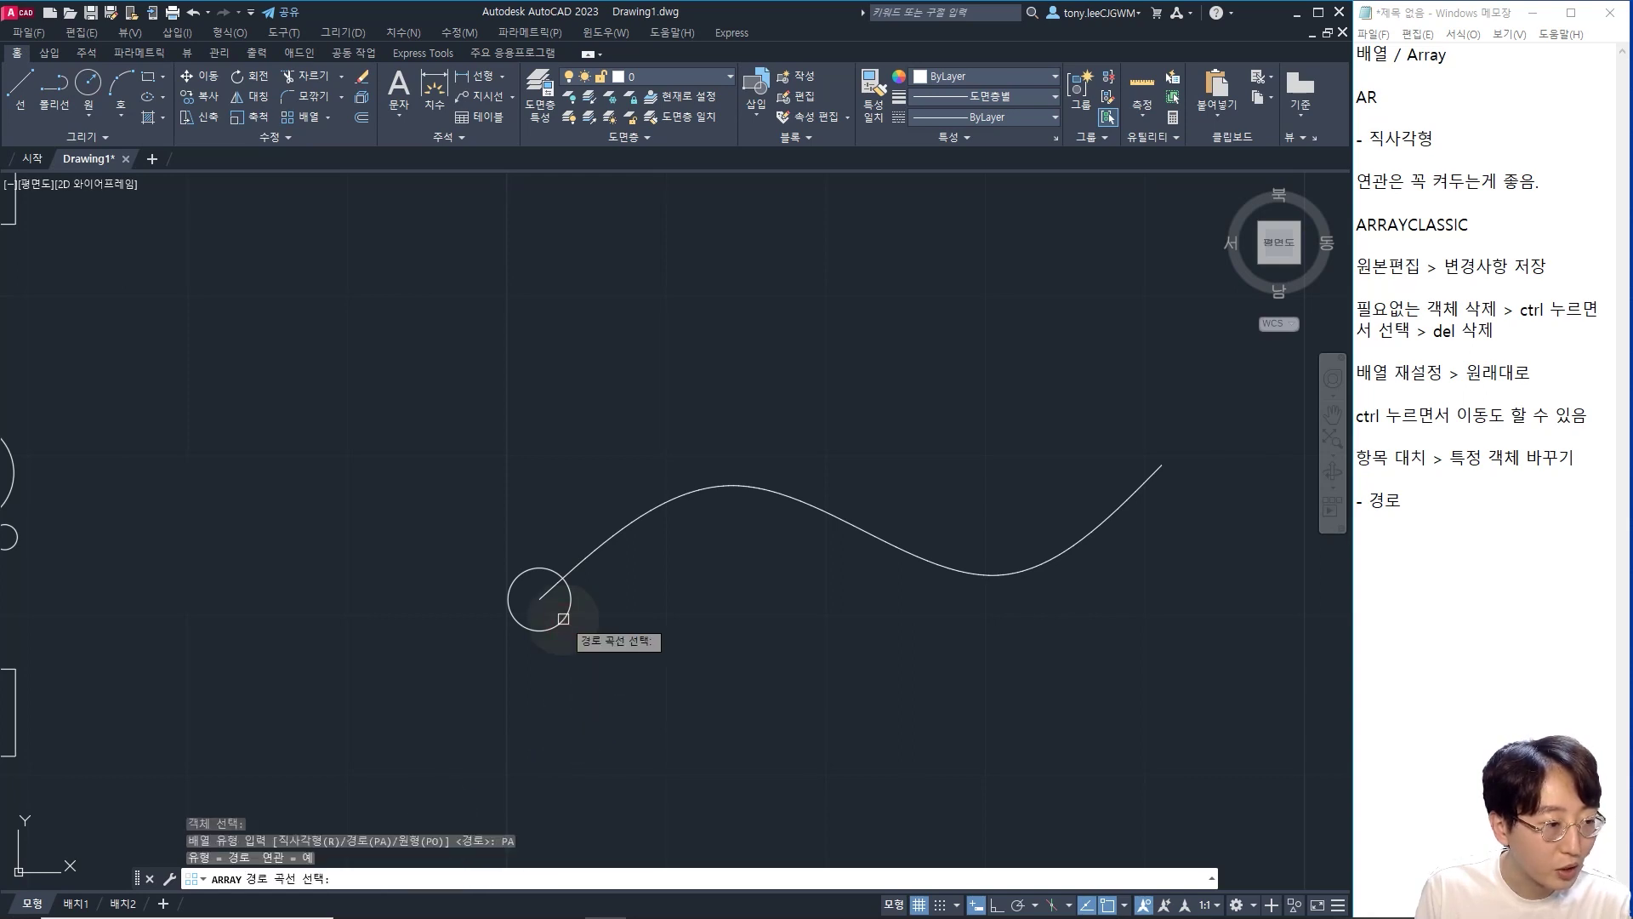
{"action": "left_click", "coordinate": [796, 503]}
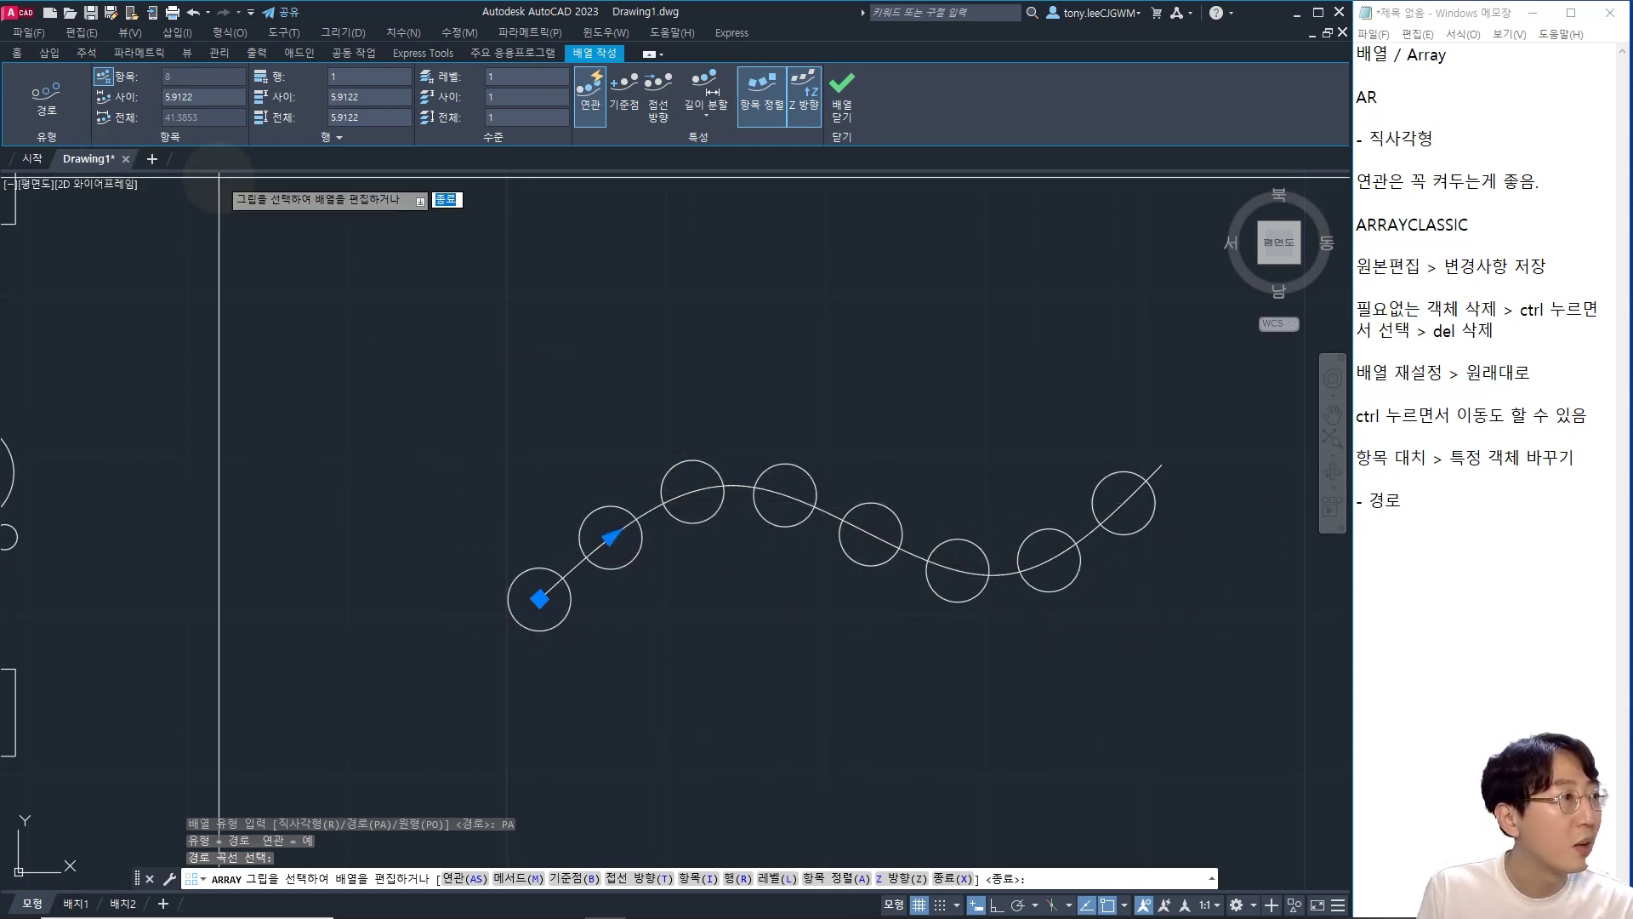
- Try the path array's item count toggle off and on, and set the item spacing to 5
{"action": "left_click", "coordinate": [107, 78]}
{"action": "left_click", "coordinate": [103, 73]}
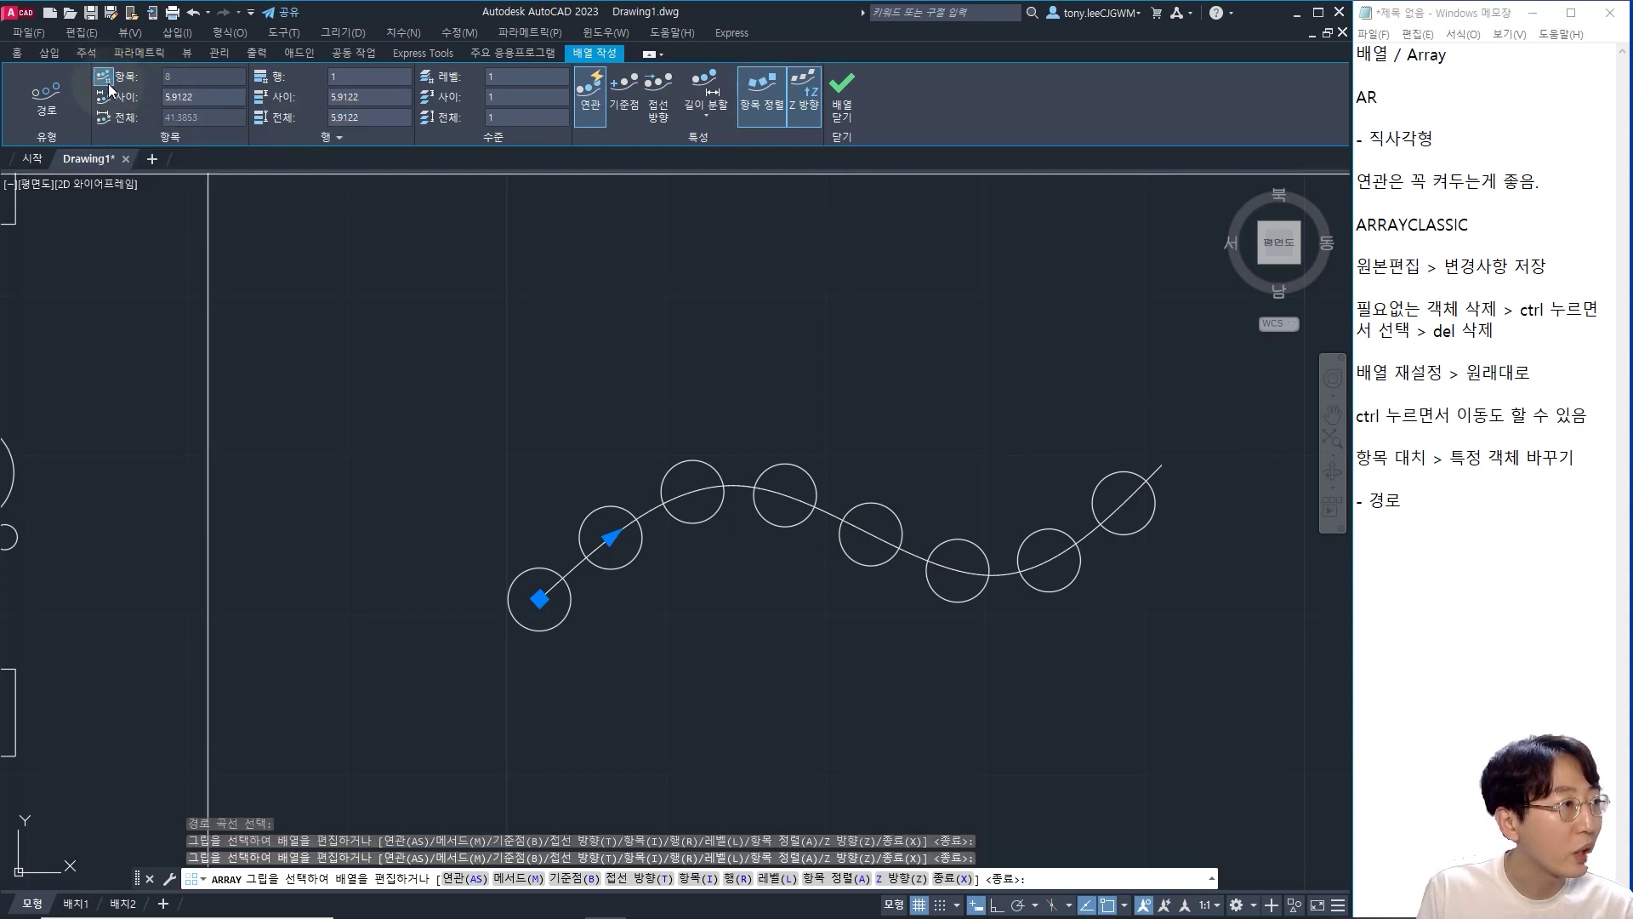
{"action": "left_click", "coordinate": [107, 80]}
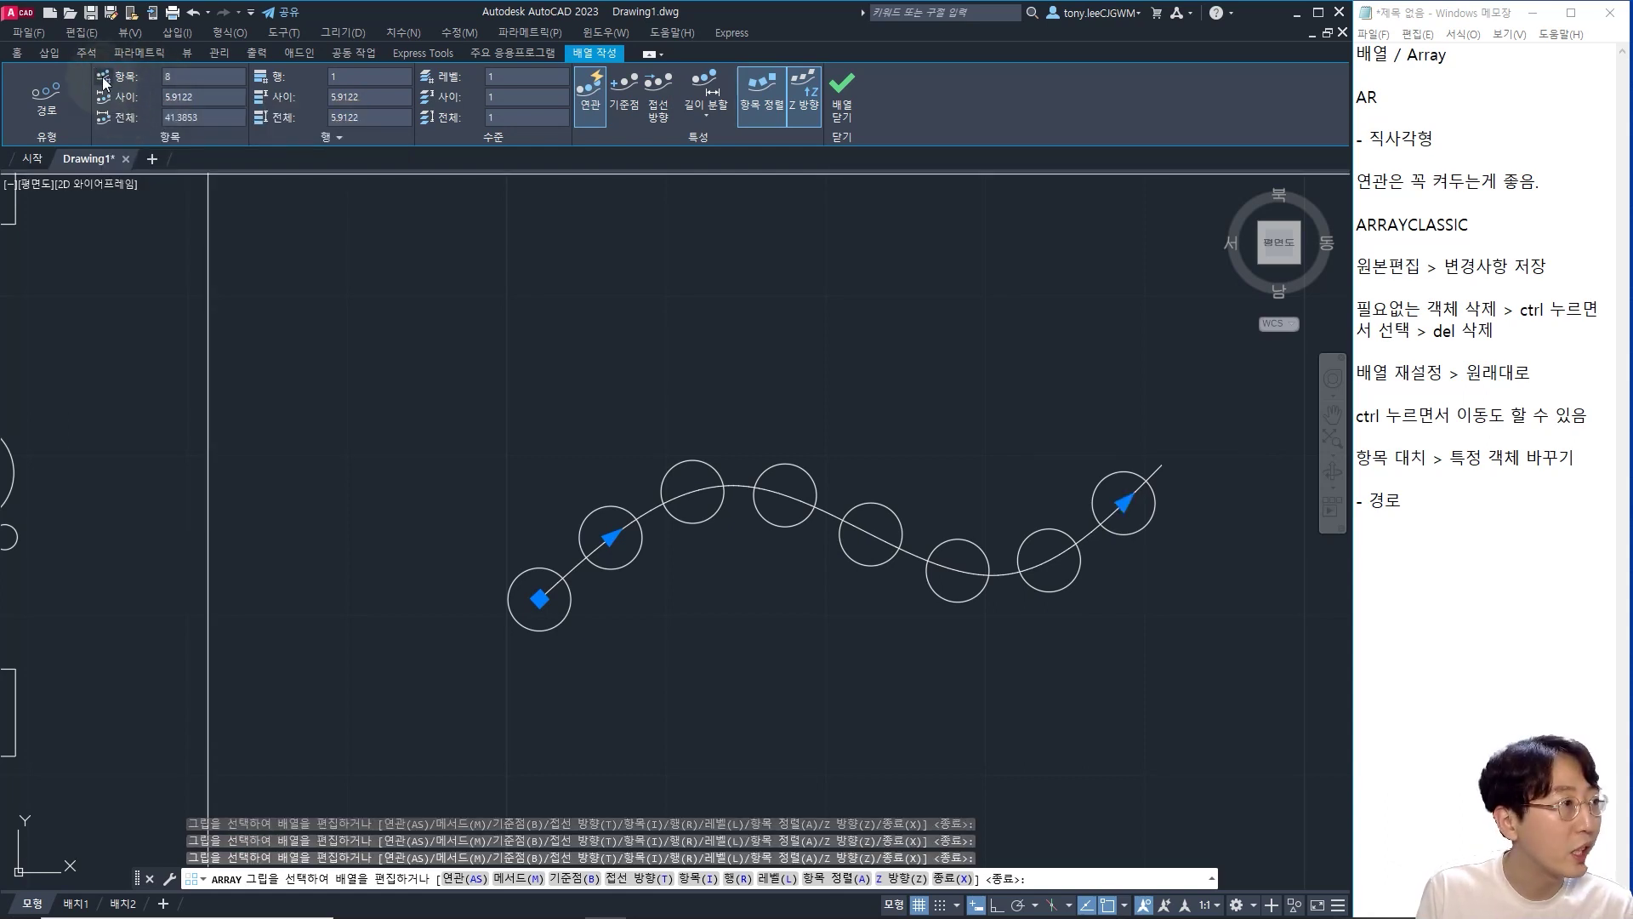
{"action": "left_click", "coordinate": [102, 76]}
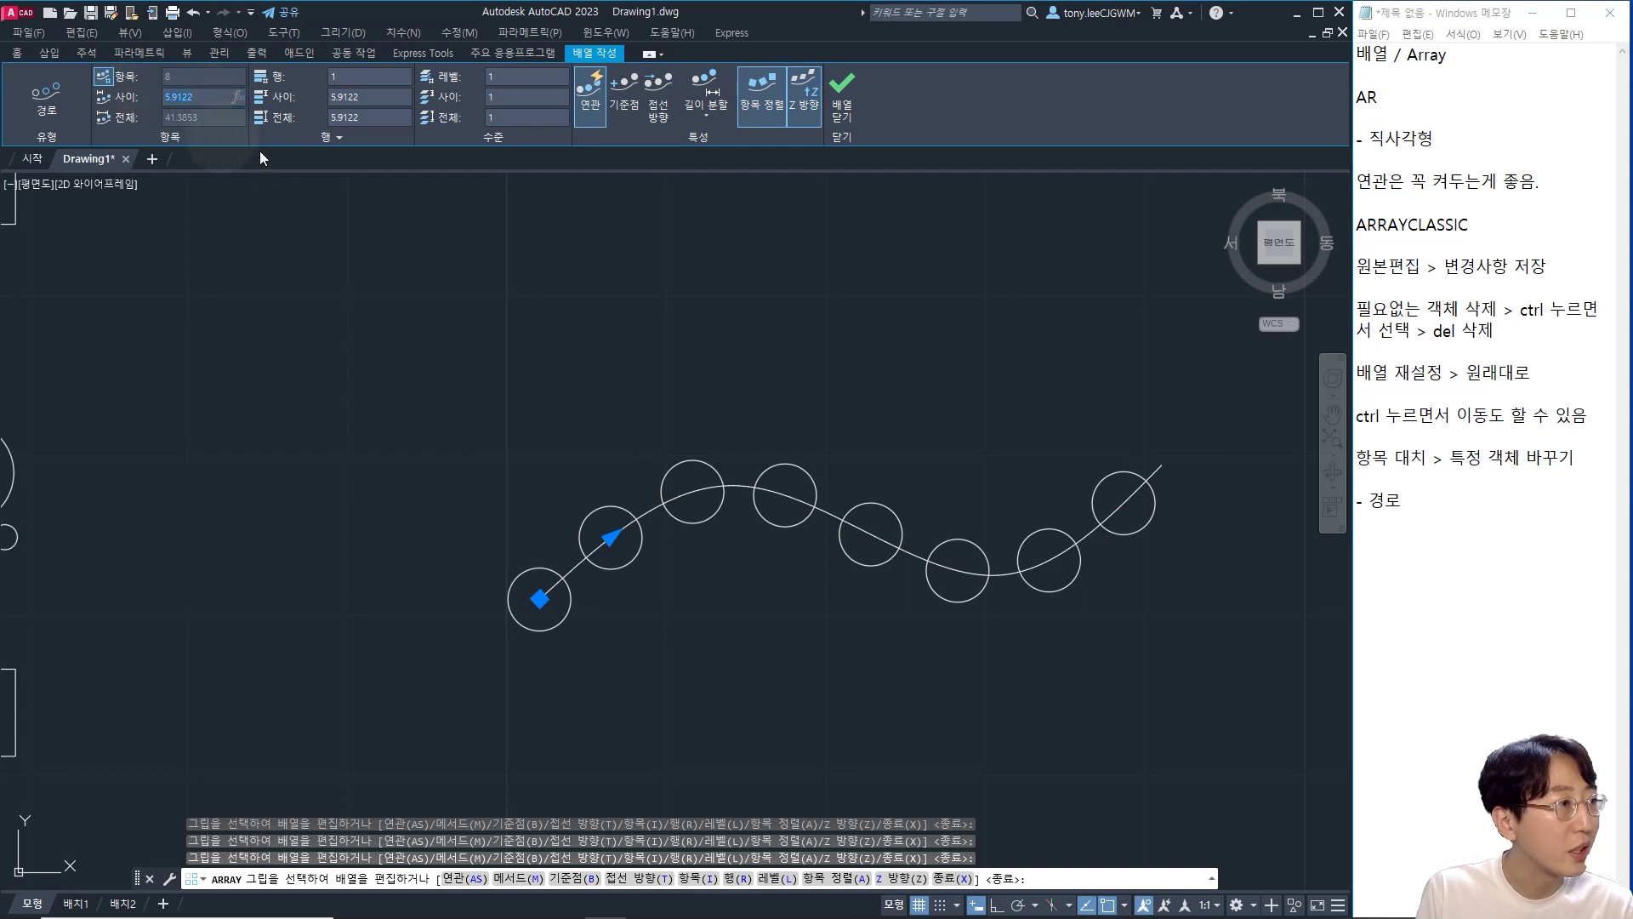
{"action": "type", "text": "5"}
{"action": "key", "text": "Return"}
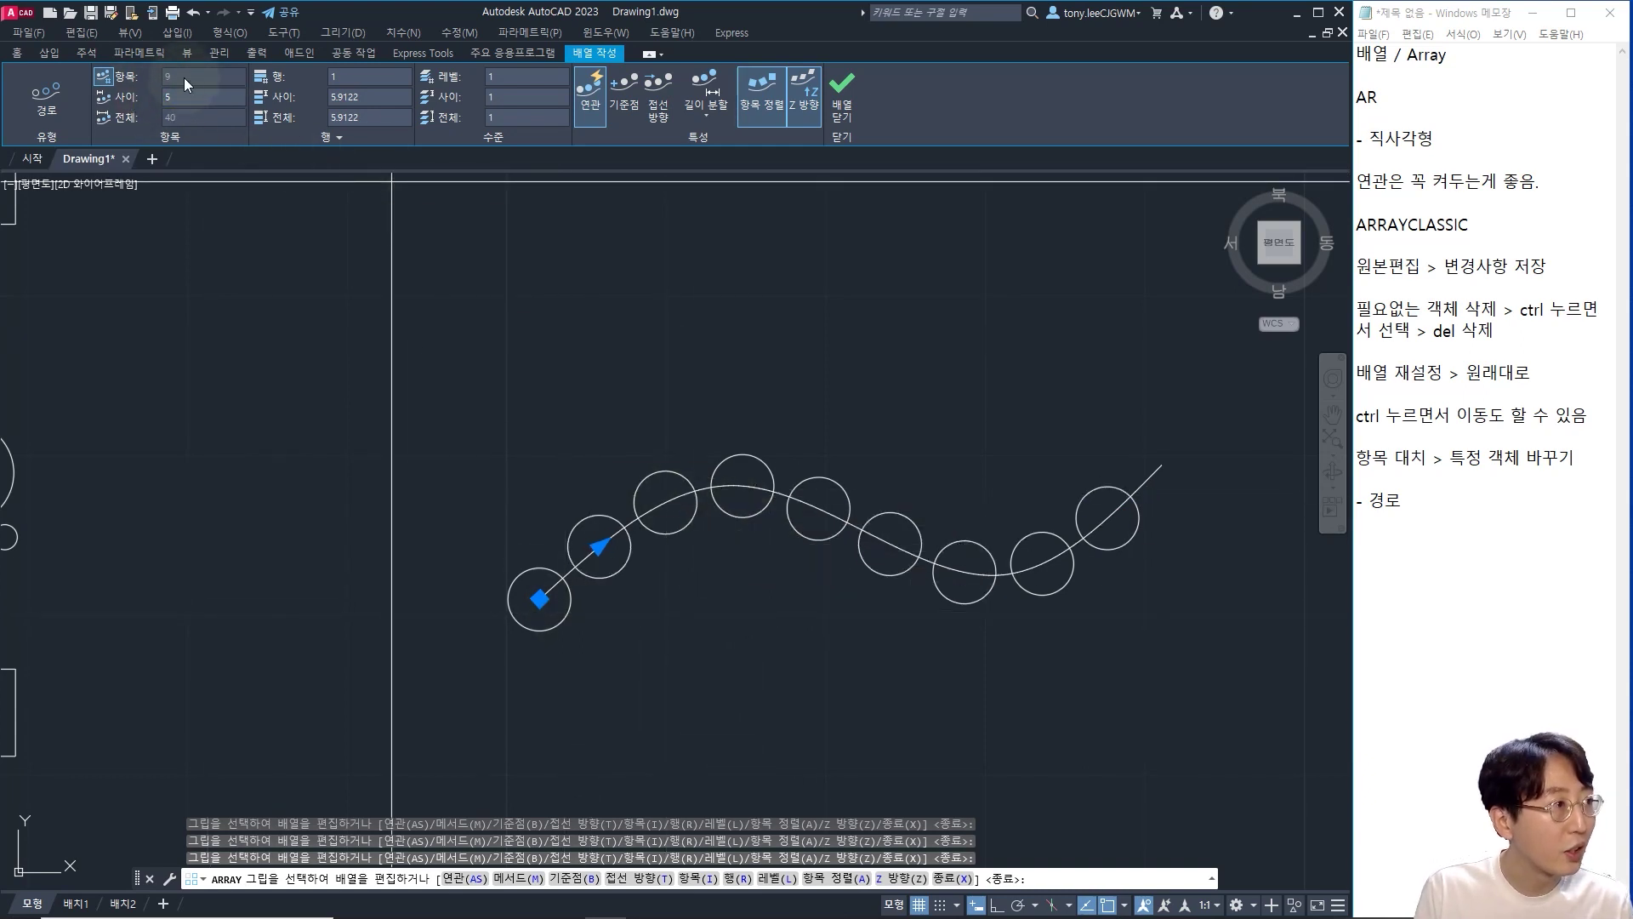
- Enable manual item count for the path array, set 5 items and widen their spacing to span the whole spline
{"action": "left_click", "coordinate": [103, 77]}
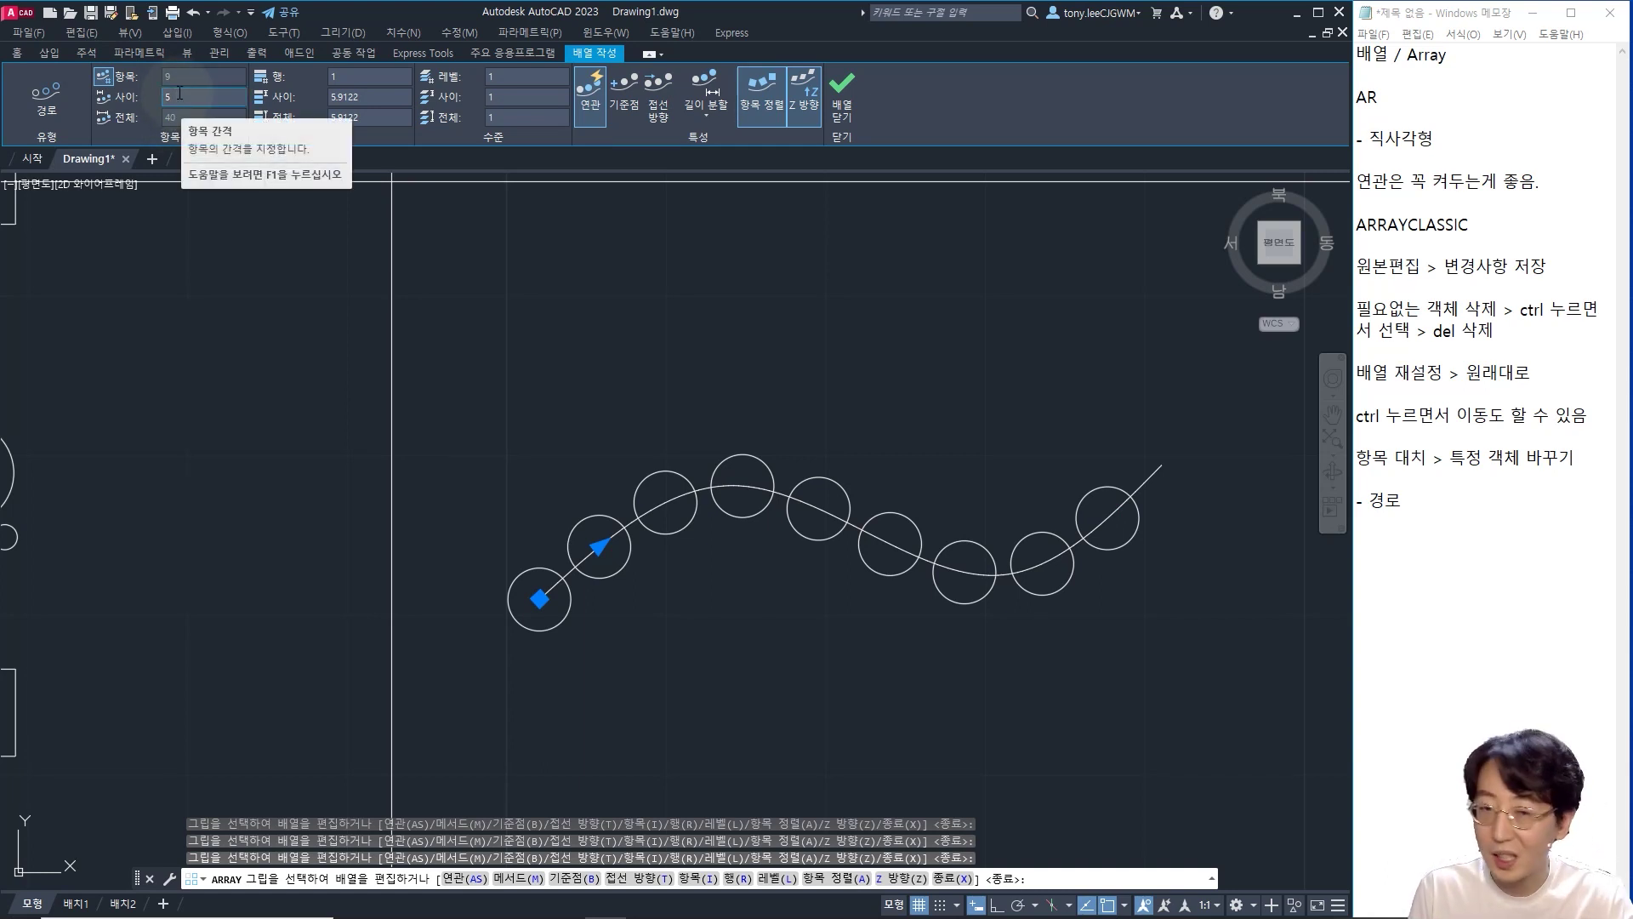
{"action": "left_click", "coordinate": [102, 83]}
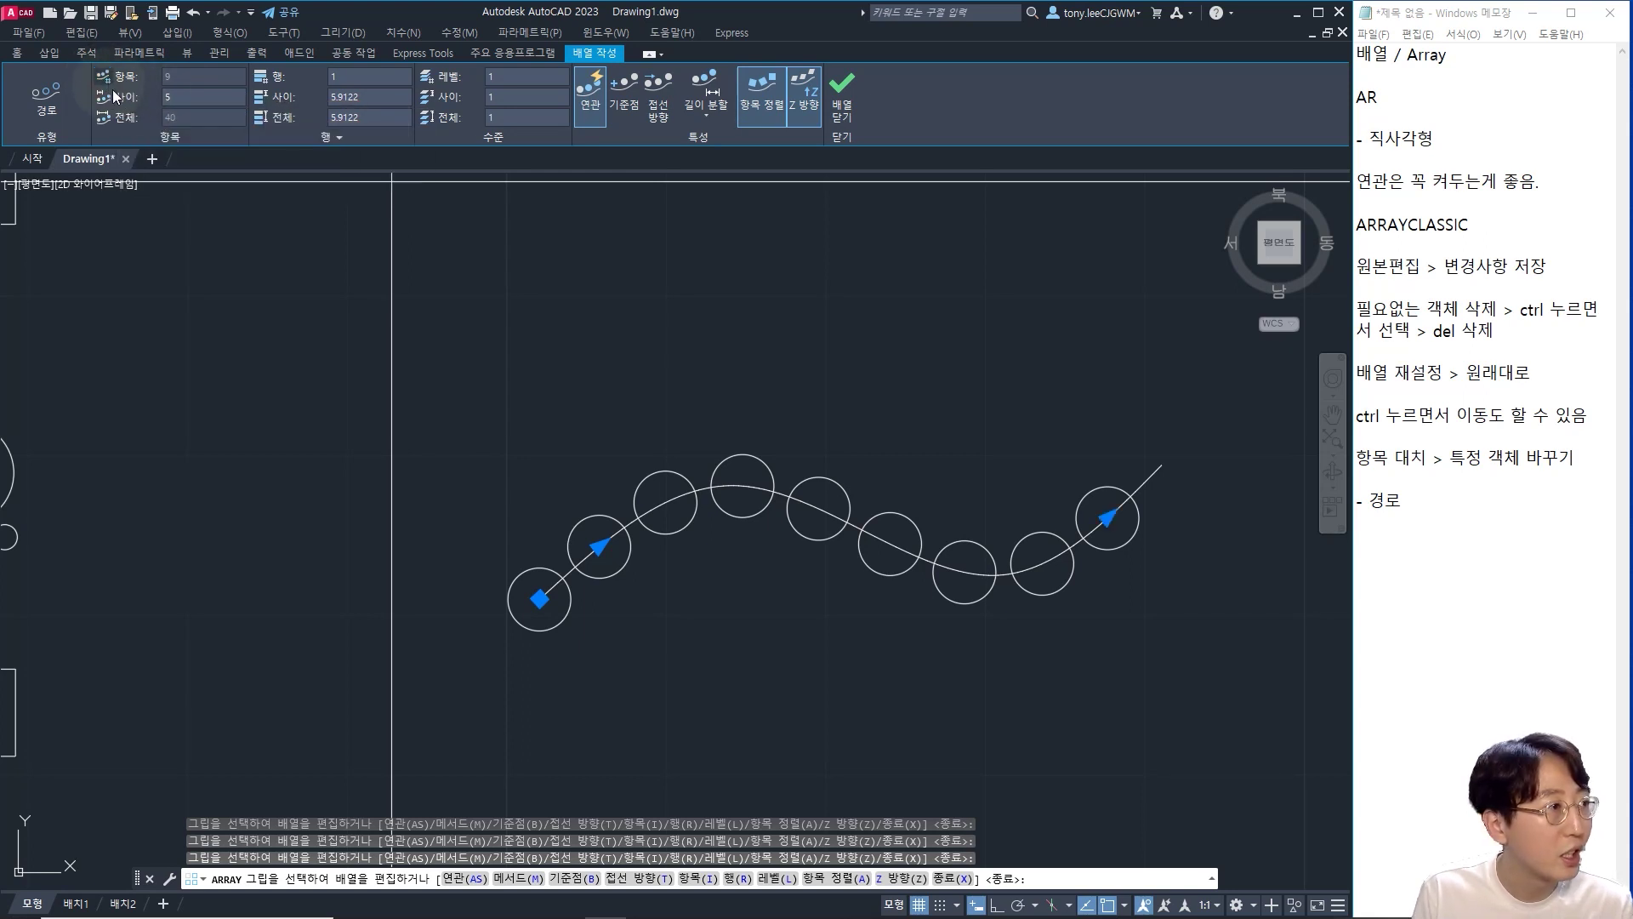
{"action": "left_click", "coordinate": [164, 79]}
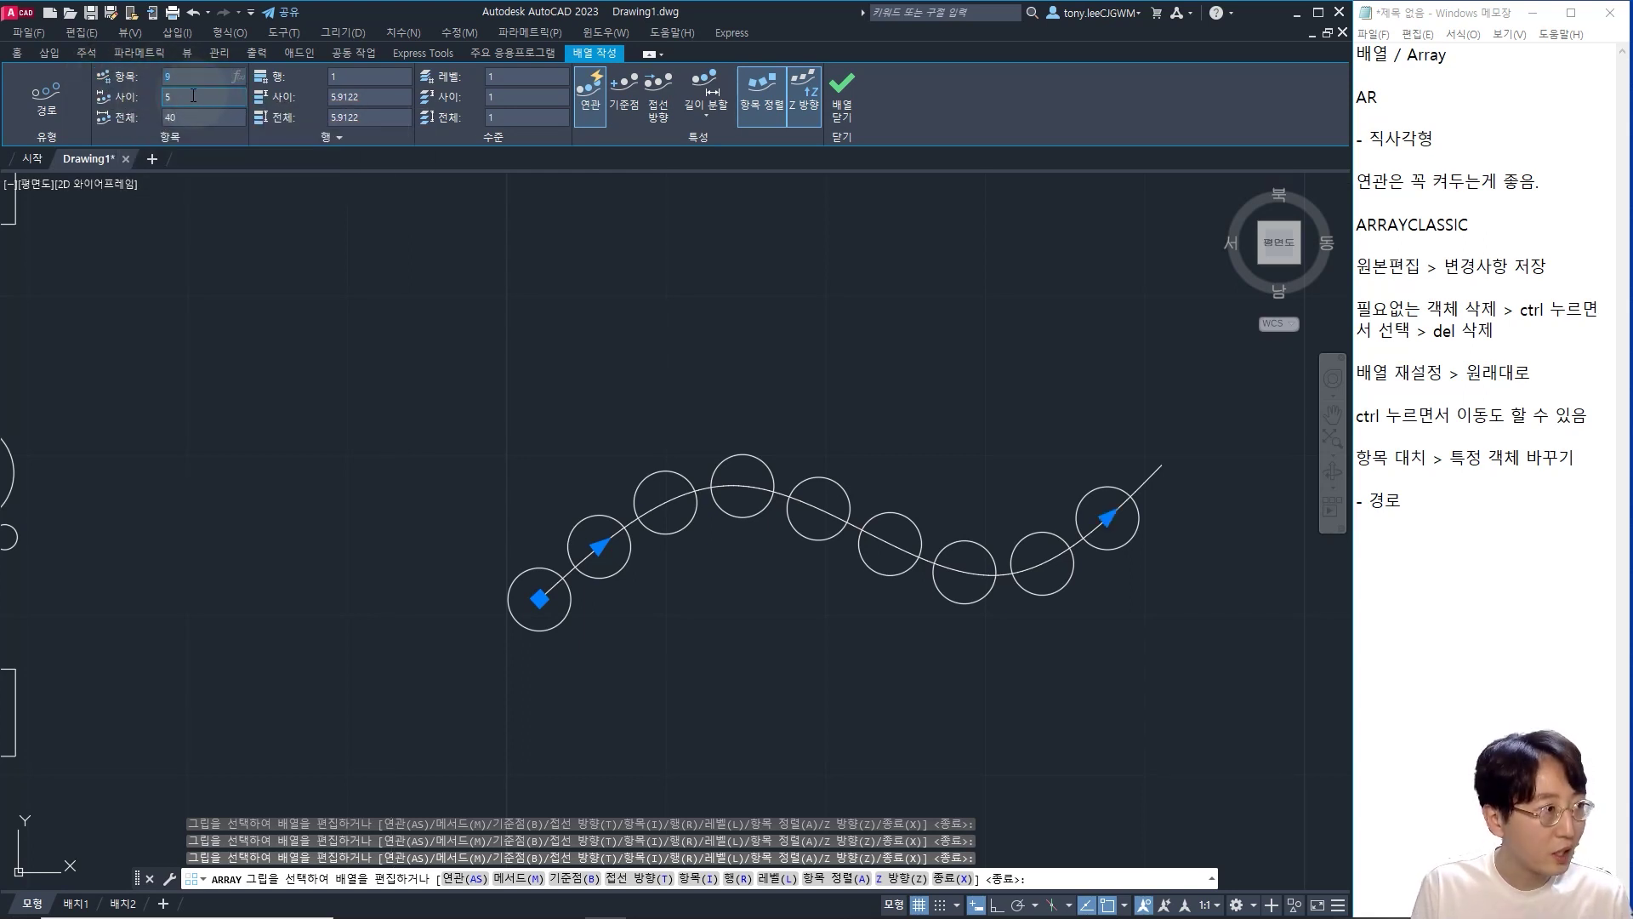
{"action": "type", "text": "5"}
{"action": "key", "text": "Return"}
{"action": "left_click", "coordinate": [190, 98]}
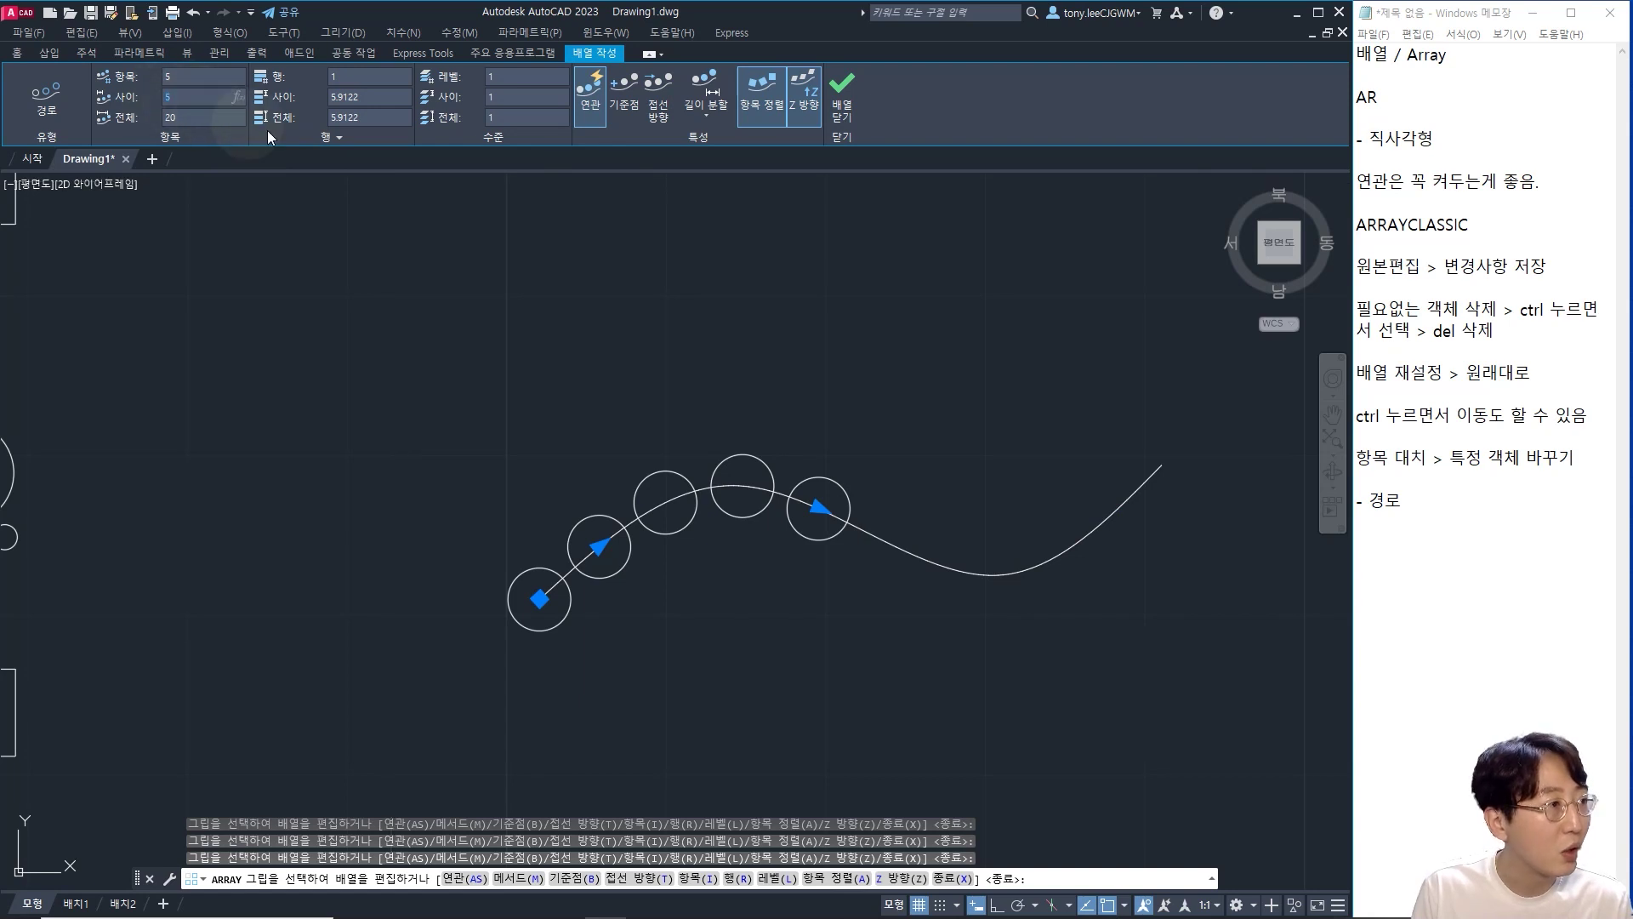
{"action": "key", "text": "Return"}
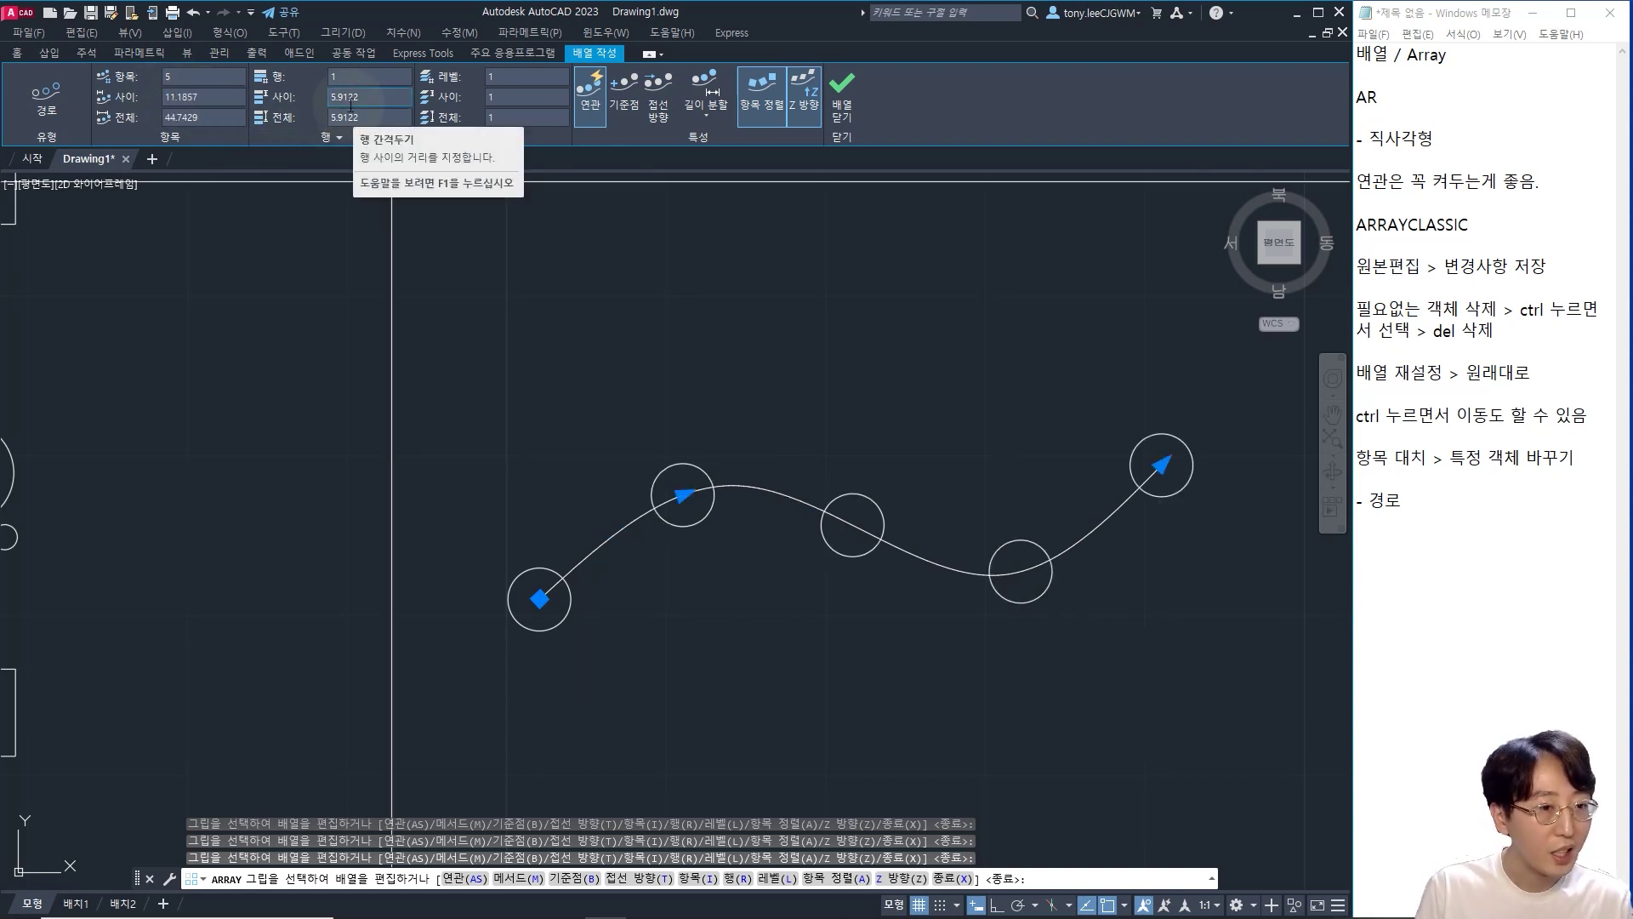
- Set the path array's item spacing to 8 and its total item length to 30
{"action": "scroll", "coordinate": [1049, 511], "scroll_direction": "down", "scroll_amount": 5}
{"action": "scroll", "coordinate": [1049, 511], "scroll_direction": "up", "scroll_amount": 6}
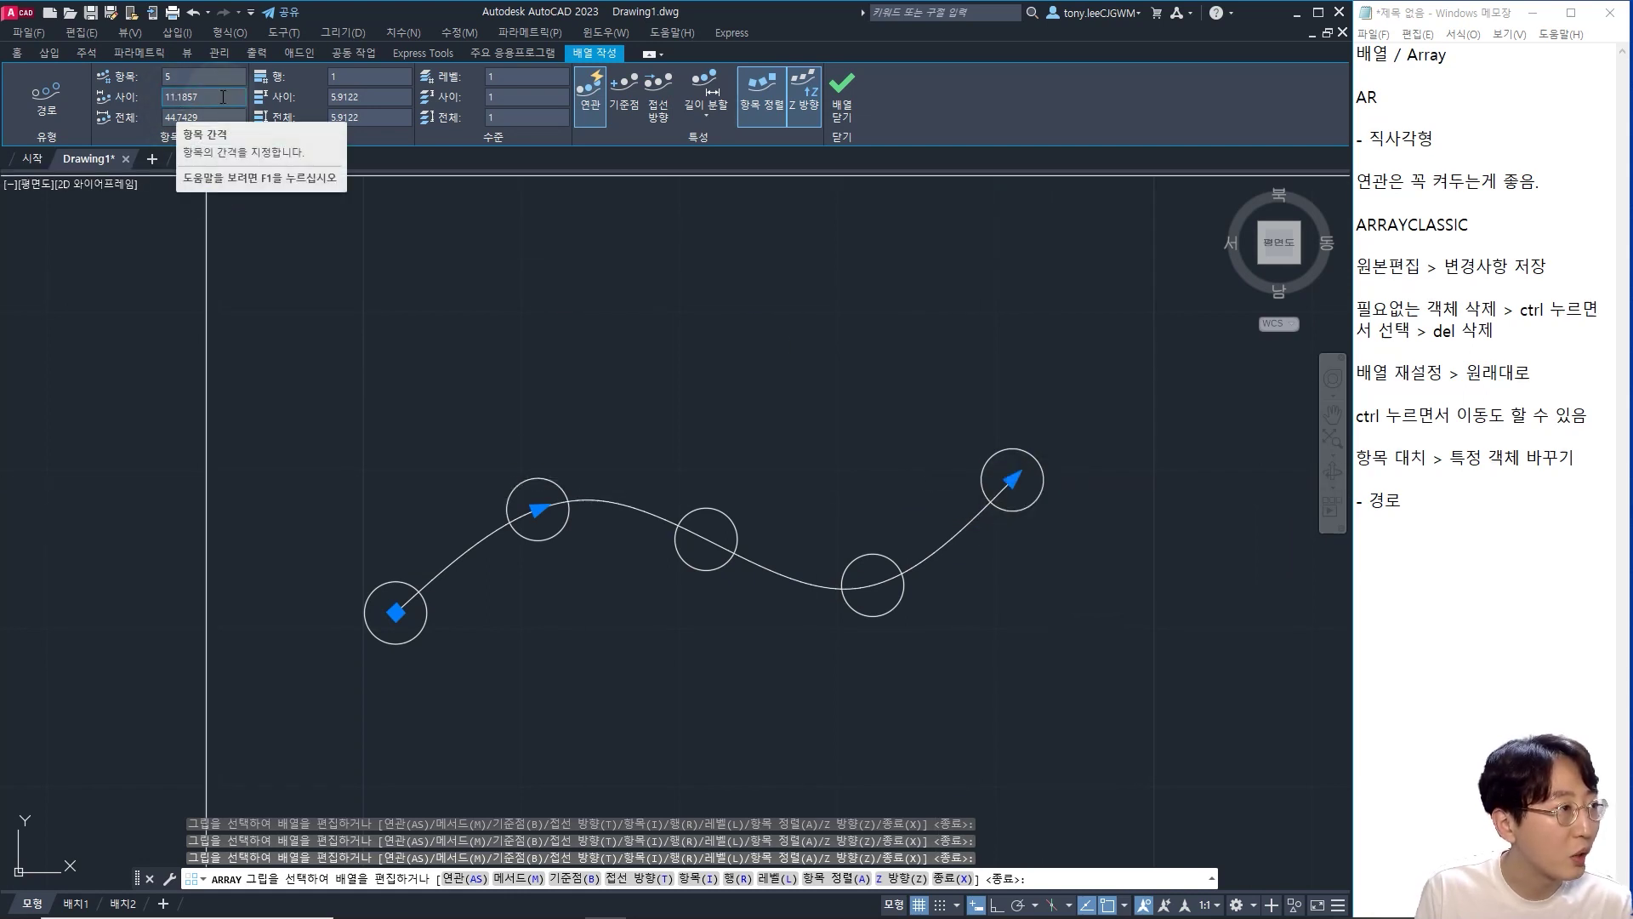
{"action": "left_click", "coordinate": [158, 97]}
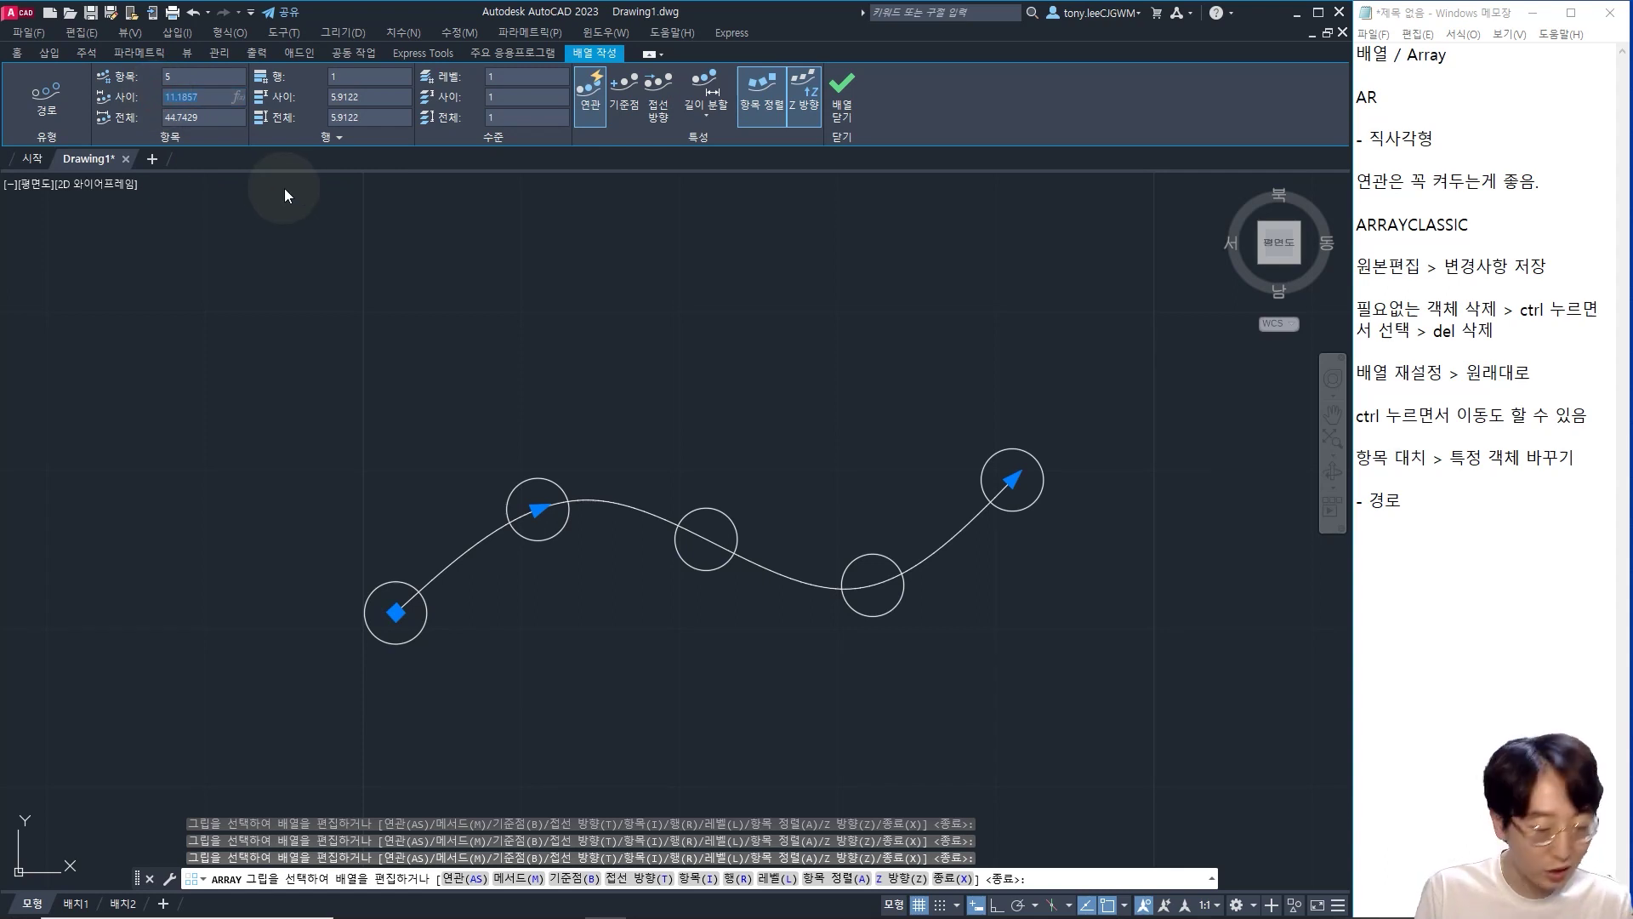
{"action": "type", "text": "8"}
{"action": "key", "text": "Return"}
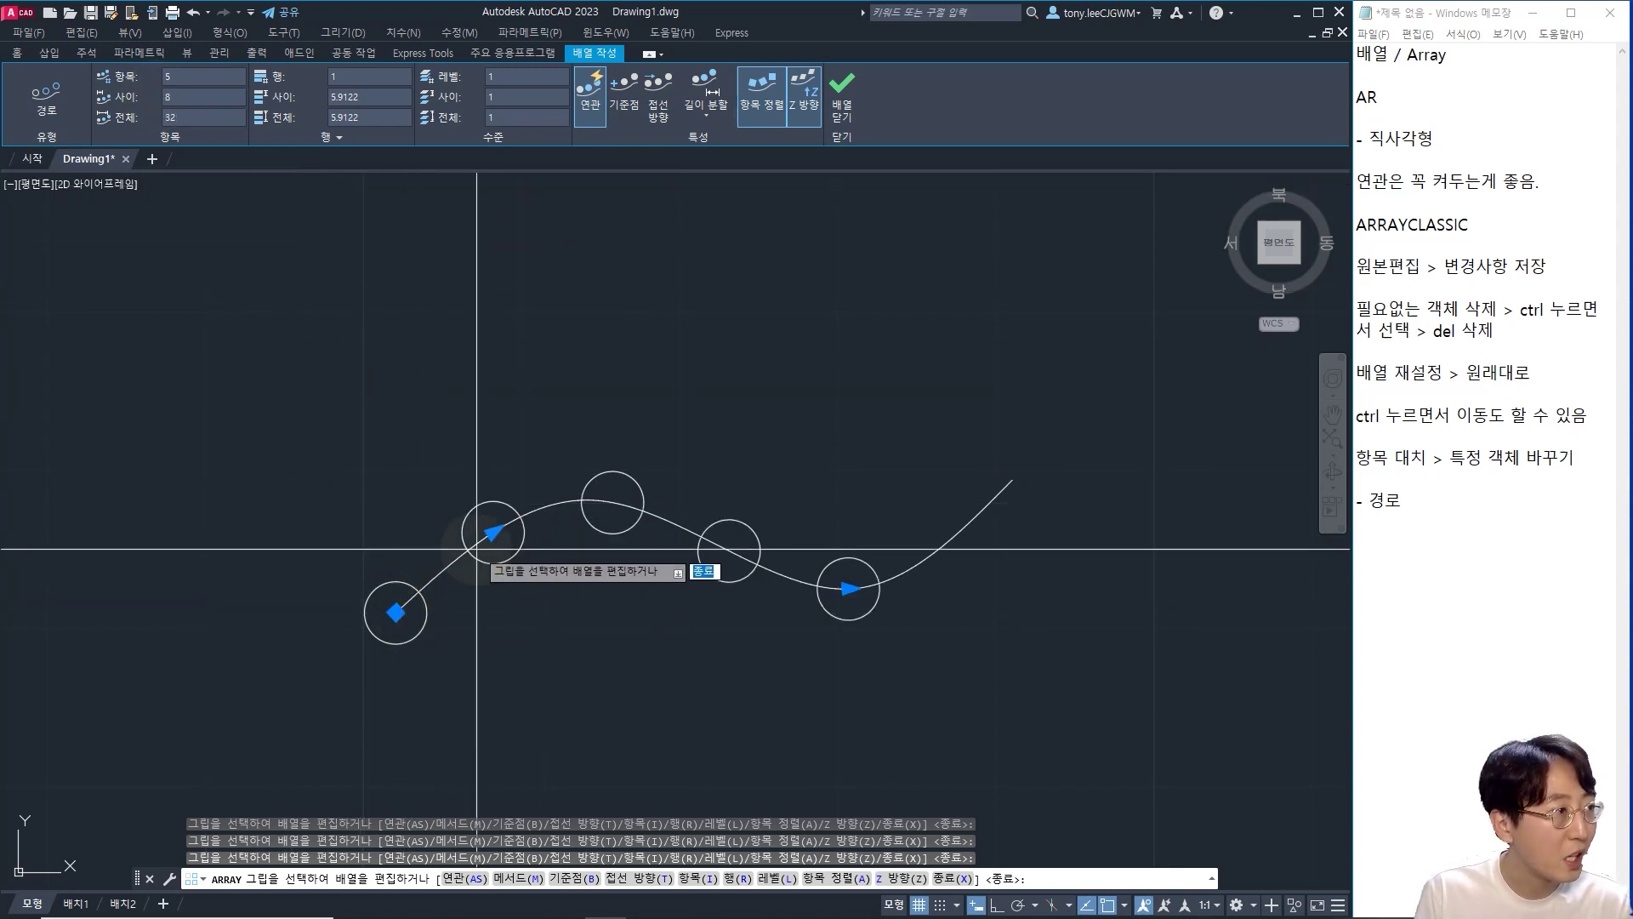
{"action": "left_click", "coordinate": [188, 114]}
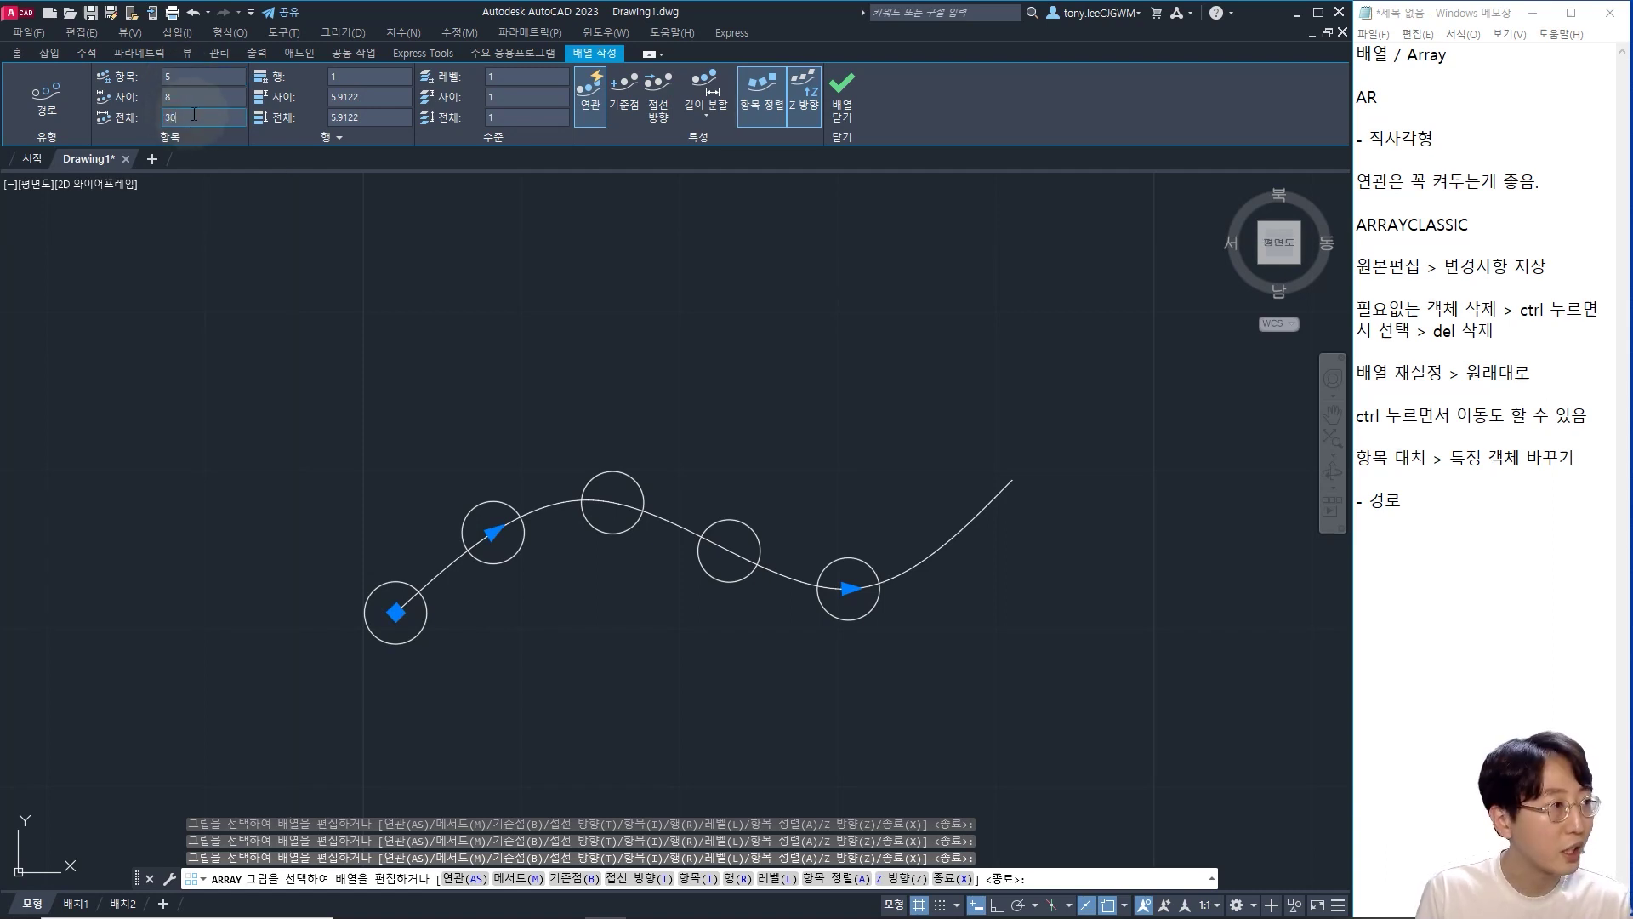
{"action": "key", "text": "Return"}
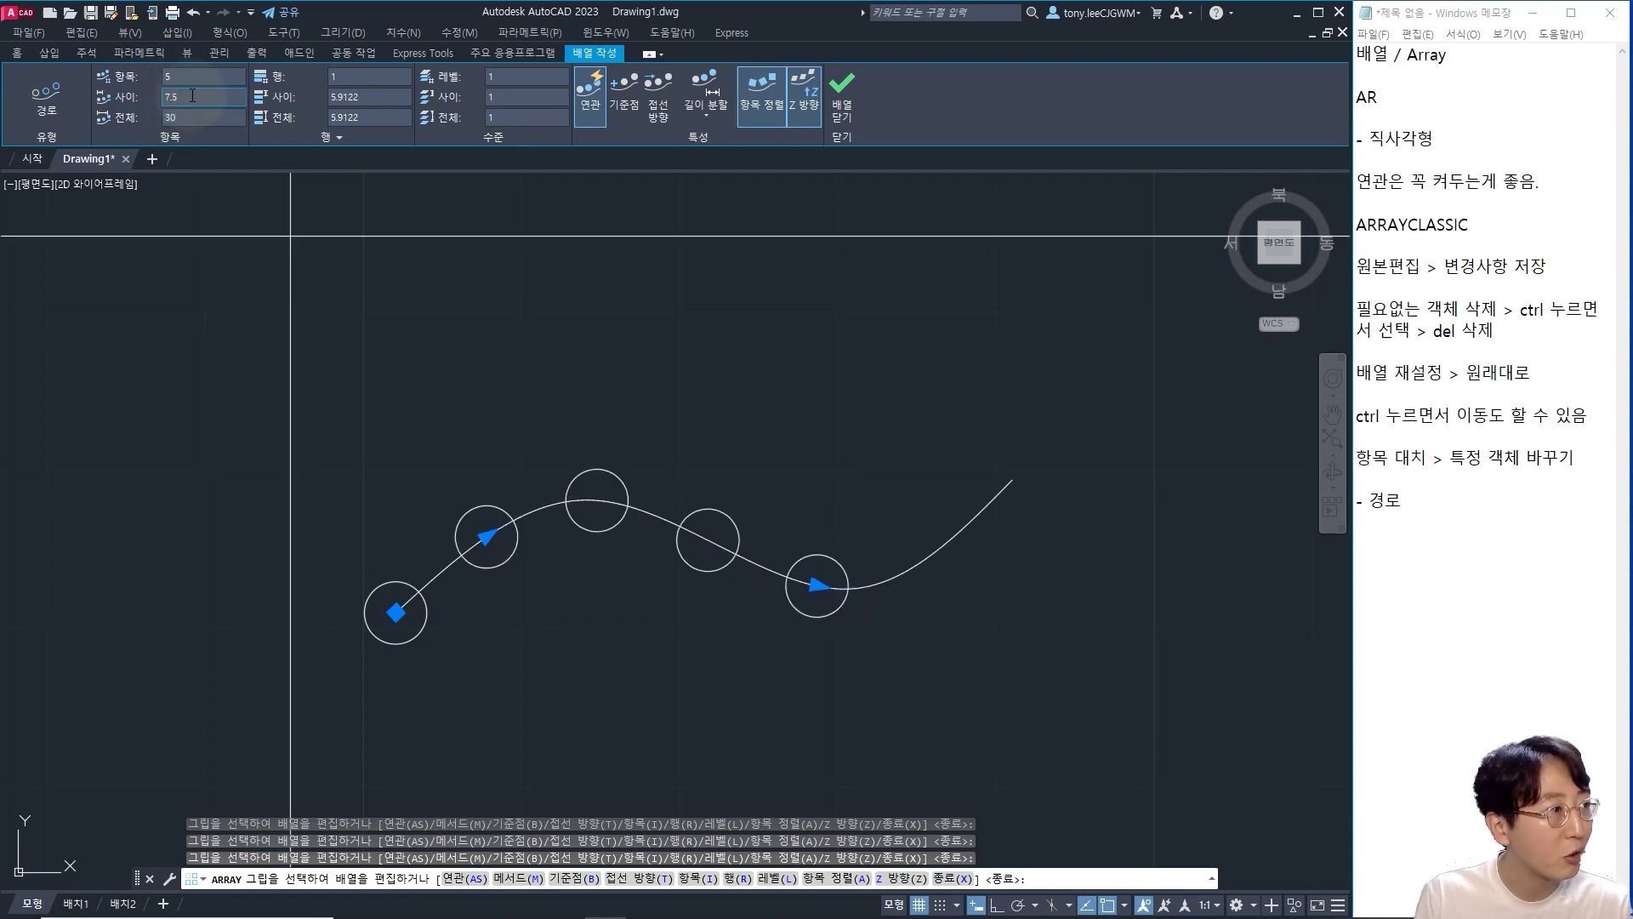
- Refill the path with 6 items using the automatic item count, and add the Notepad line 항목개수
{"action": "left_click", "coordinate": [103, 80]}
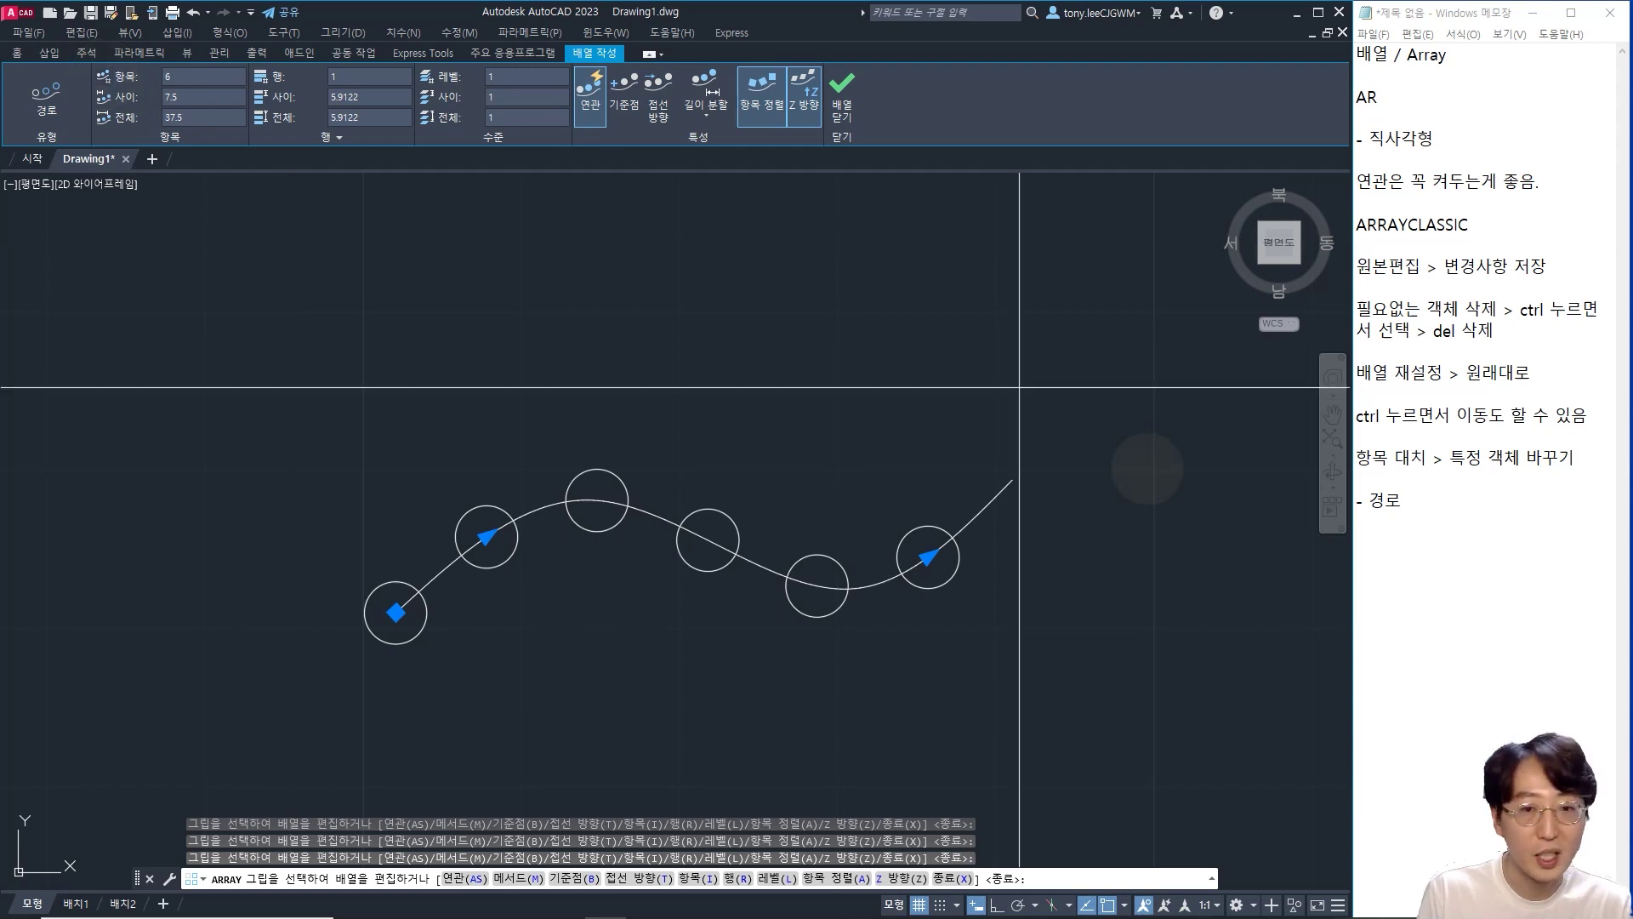
{"action": "left_click", "coordinate": [1461, 511]}
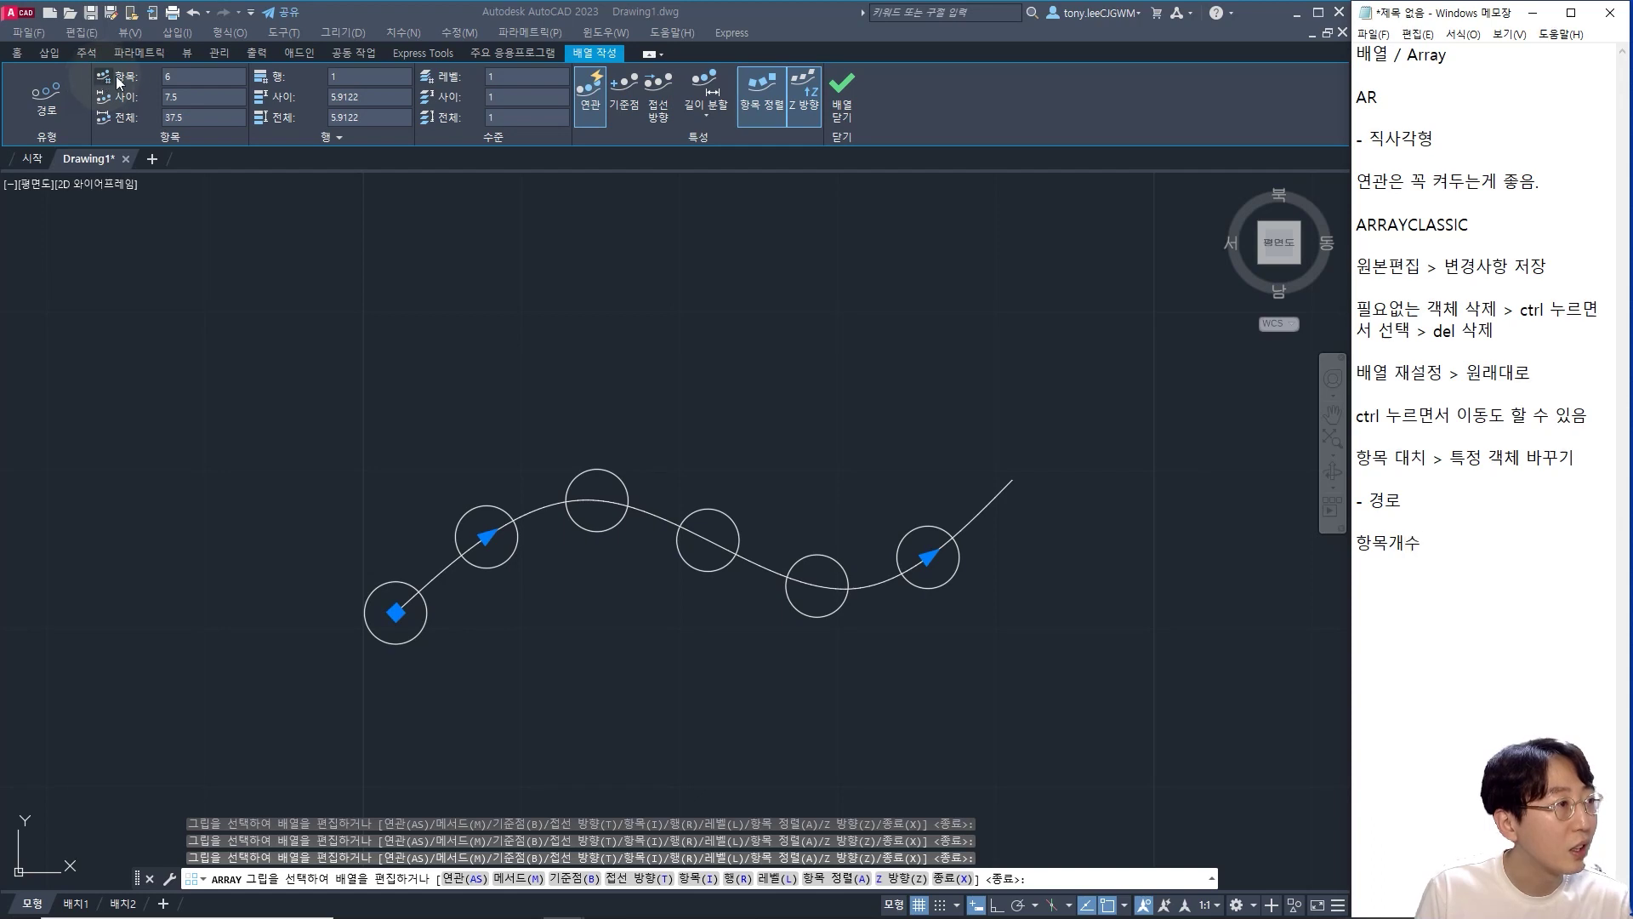
{"action": "left_click", "coordinate": [172, 268]}
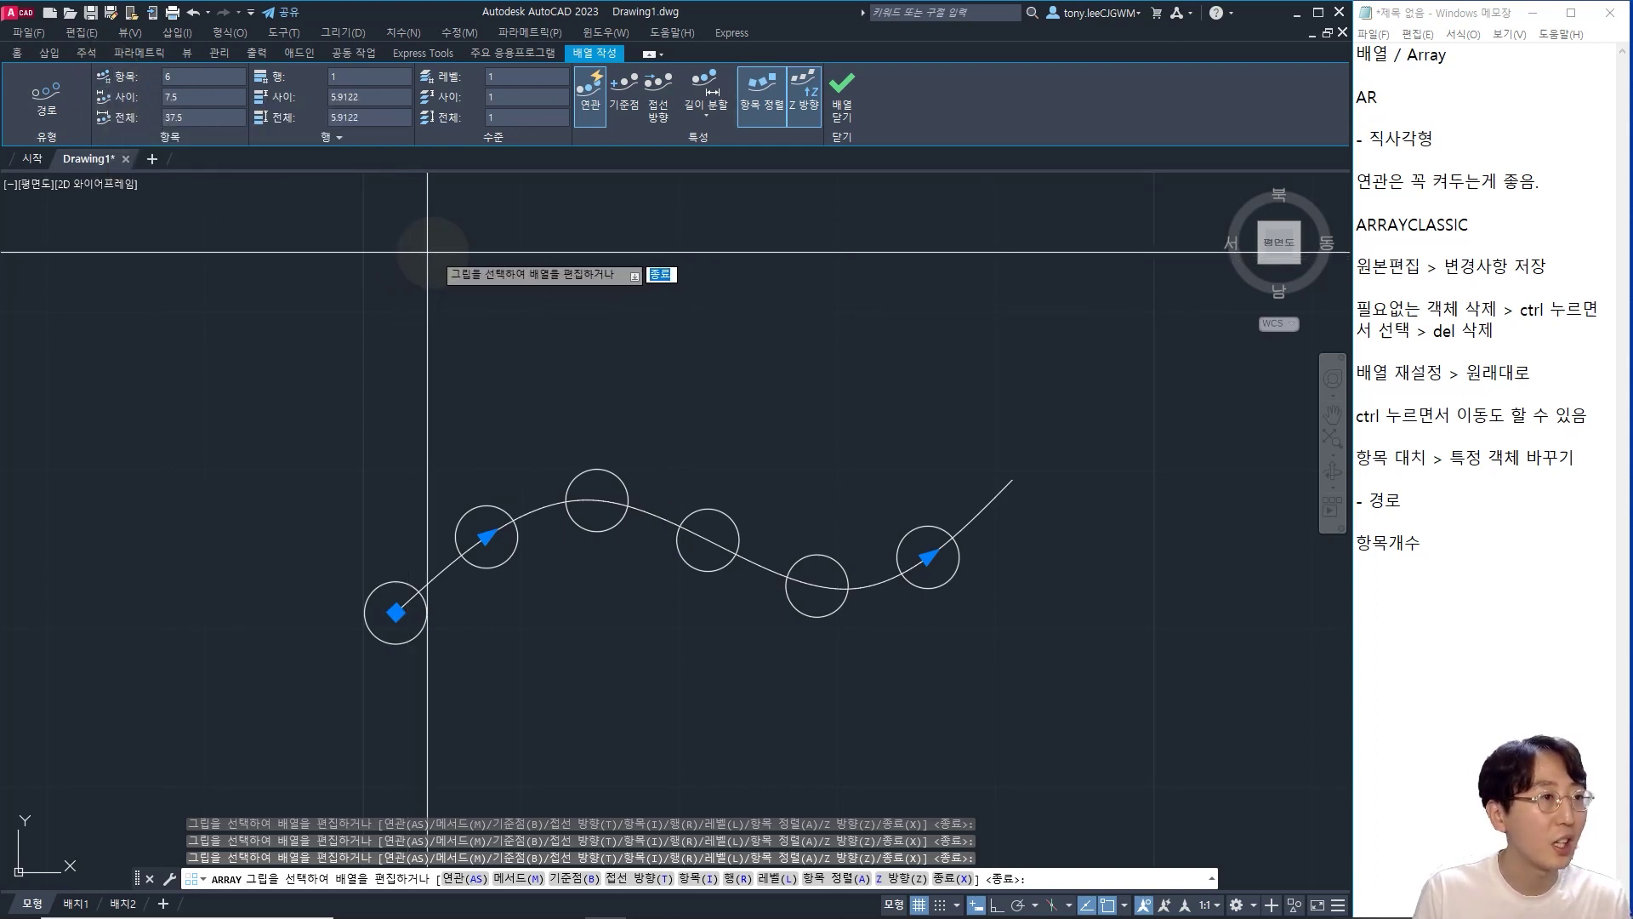
- Switch the path array between the 등분할 and 길이 분할 methods twice, finishing with 길이 분할
{"action": "left_click", "coordinate": [711, 119]}
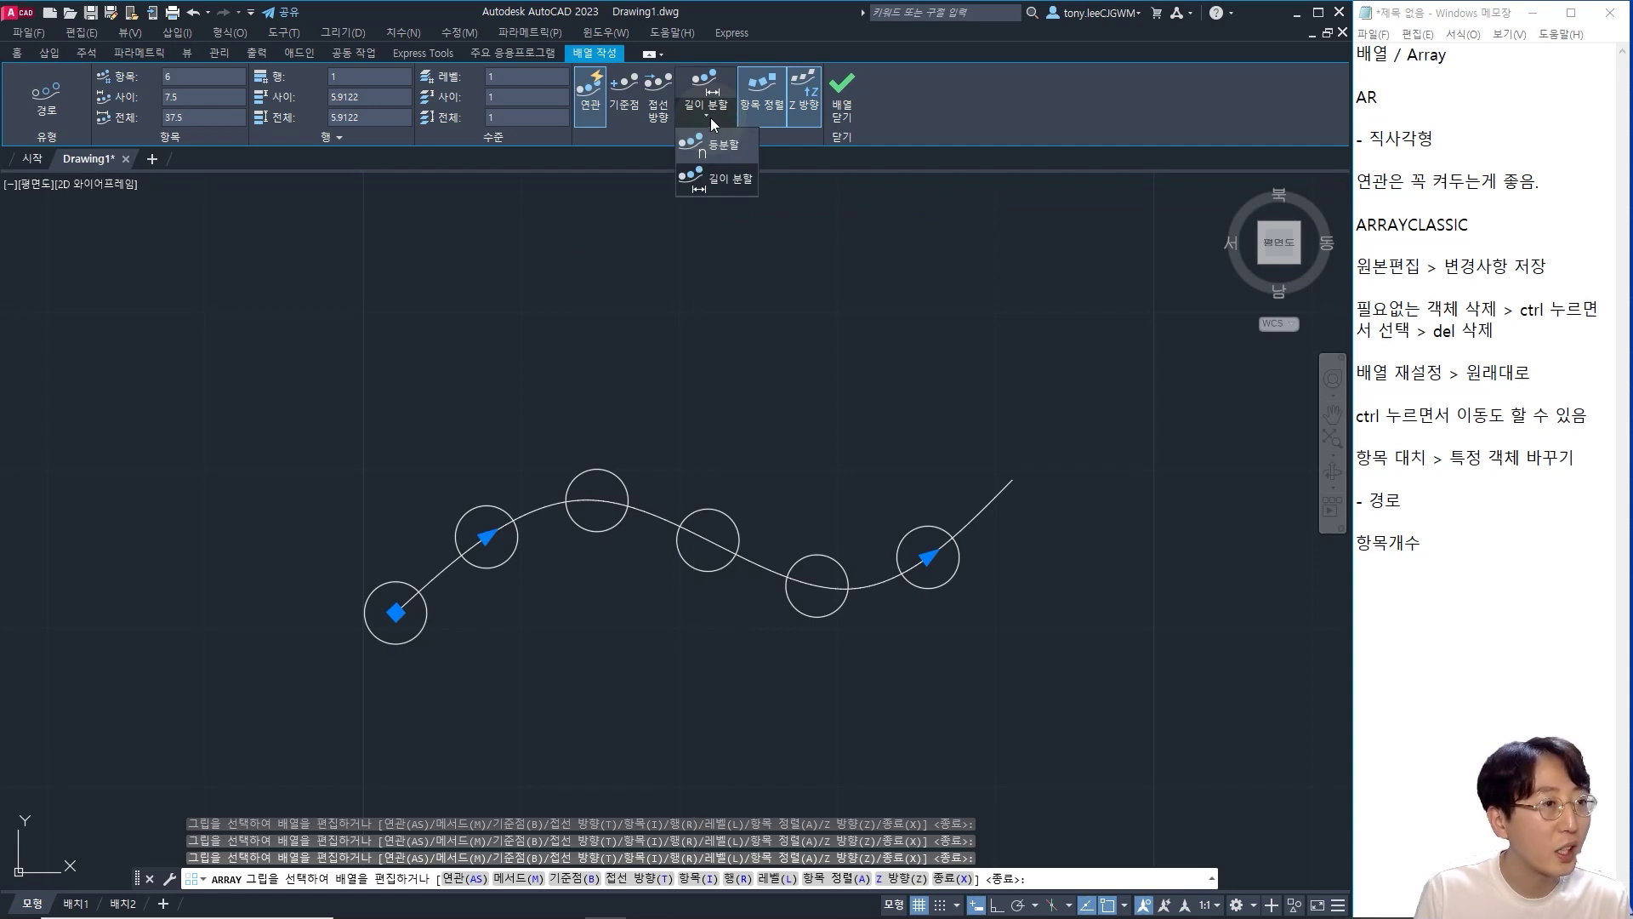
{"action": "left_click", "coordinate": [718, 146]}
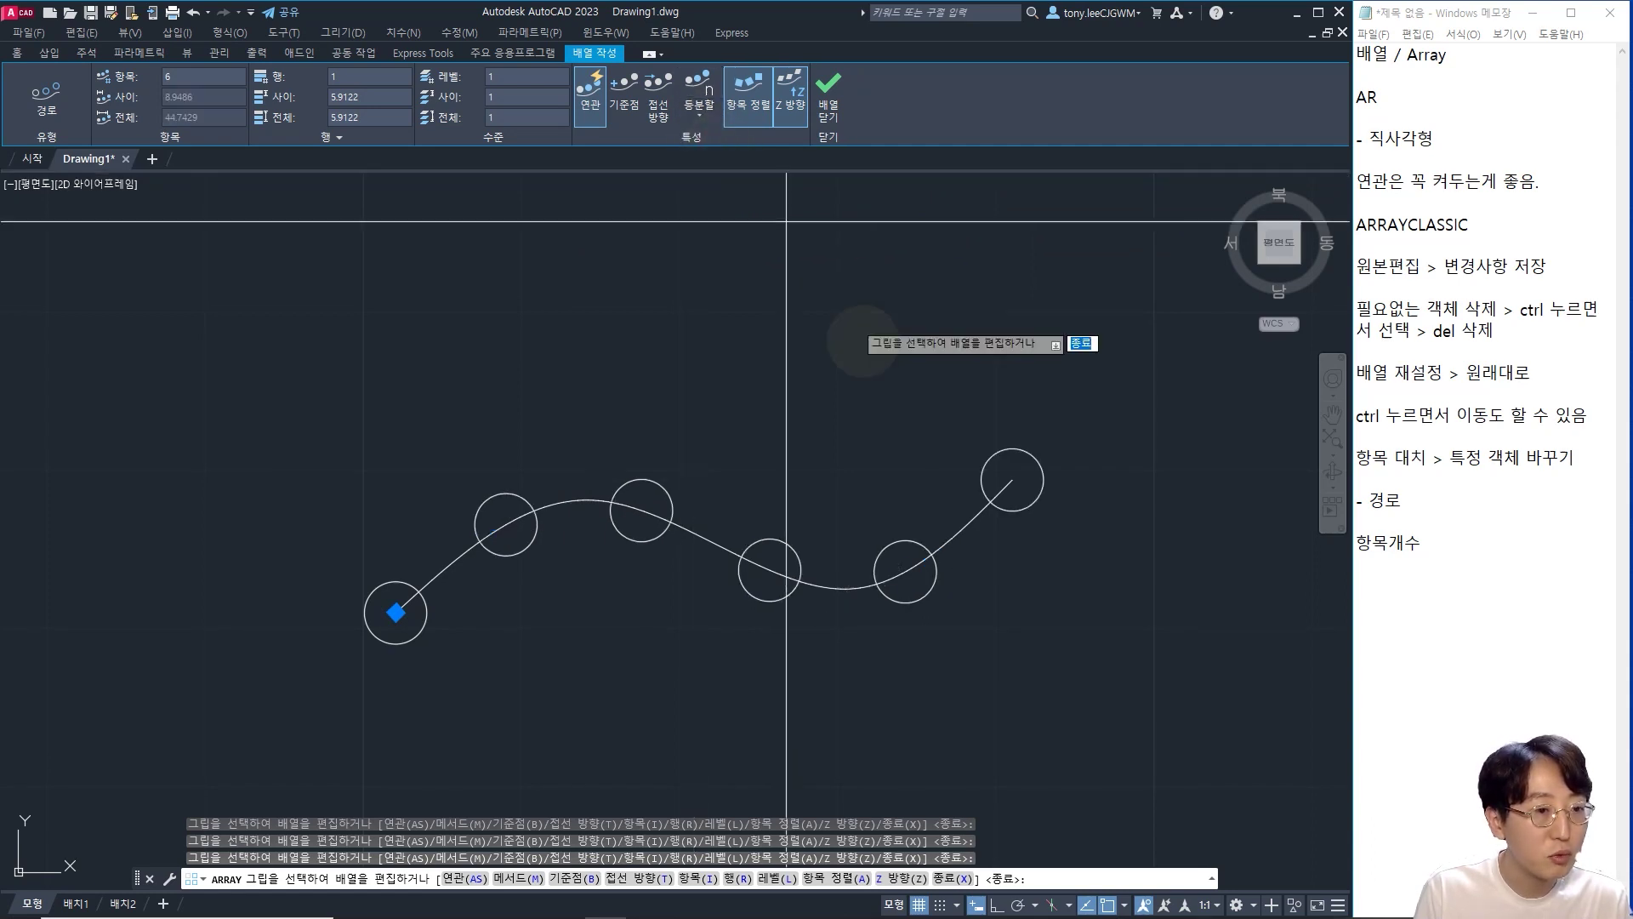
{"action": "left_click", "coordinate": [695, 115]}
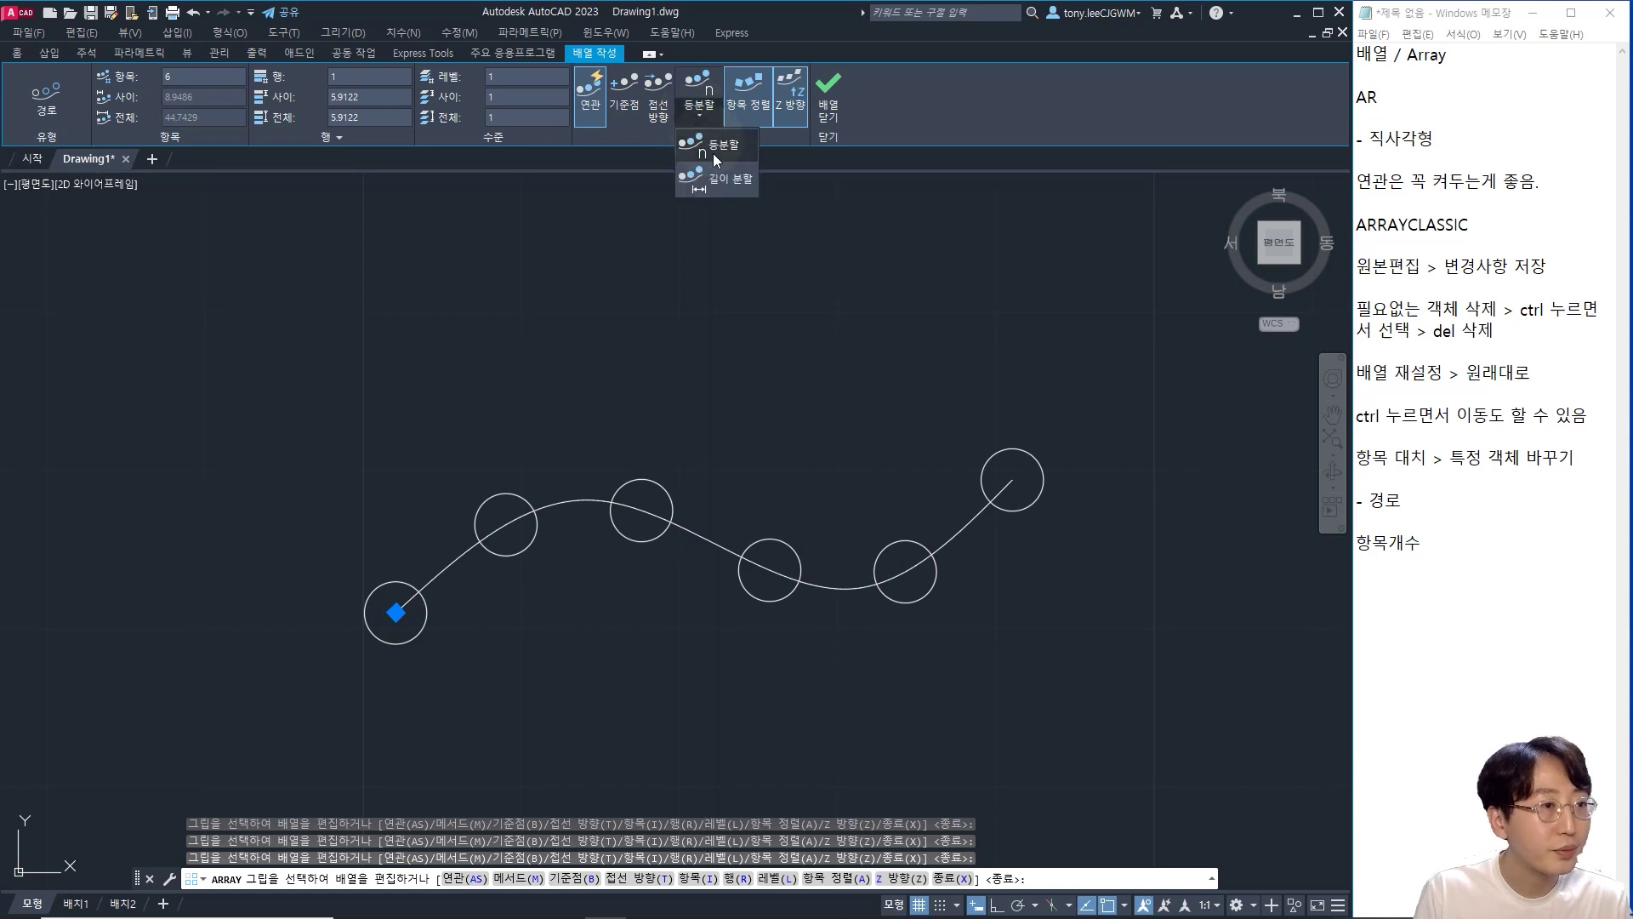
{"action": "left_click", "coordinate": [722, 179]}
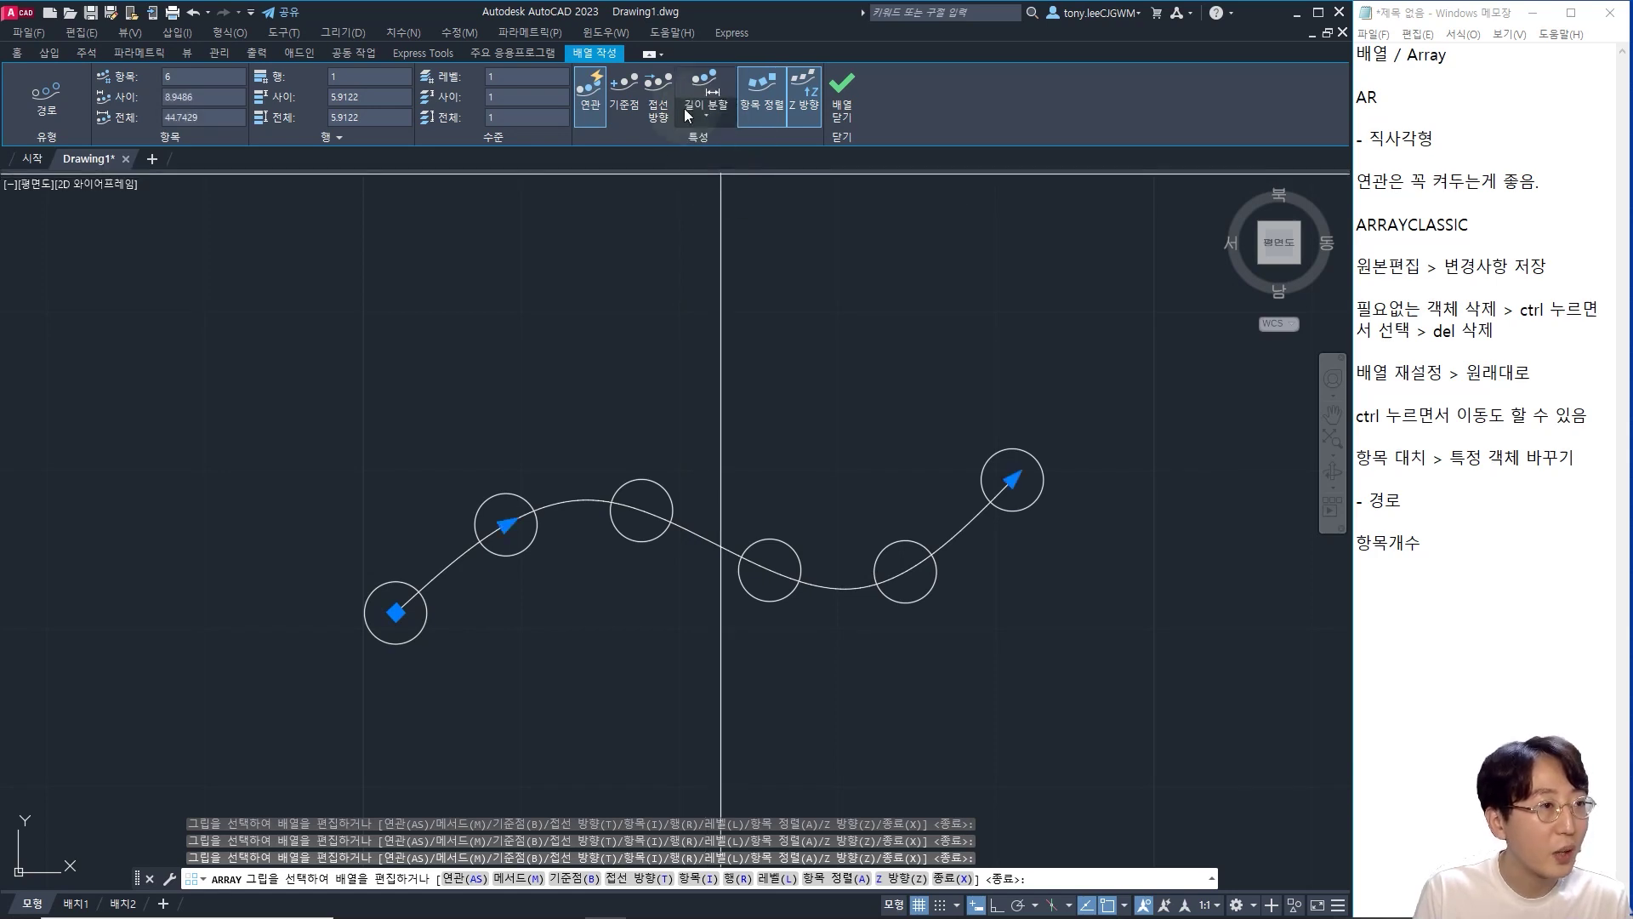
{"action": "left_click", "coordinate": [720, 121]}
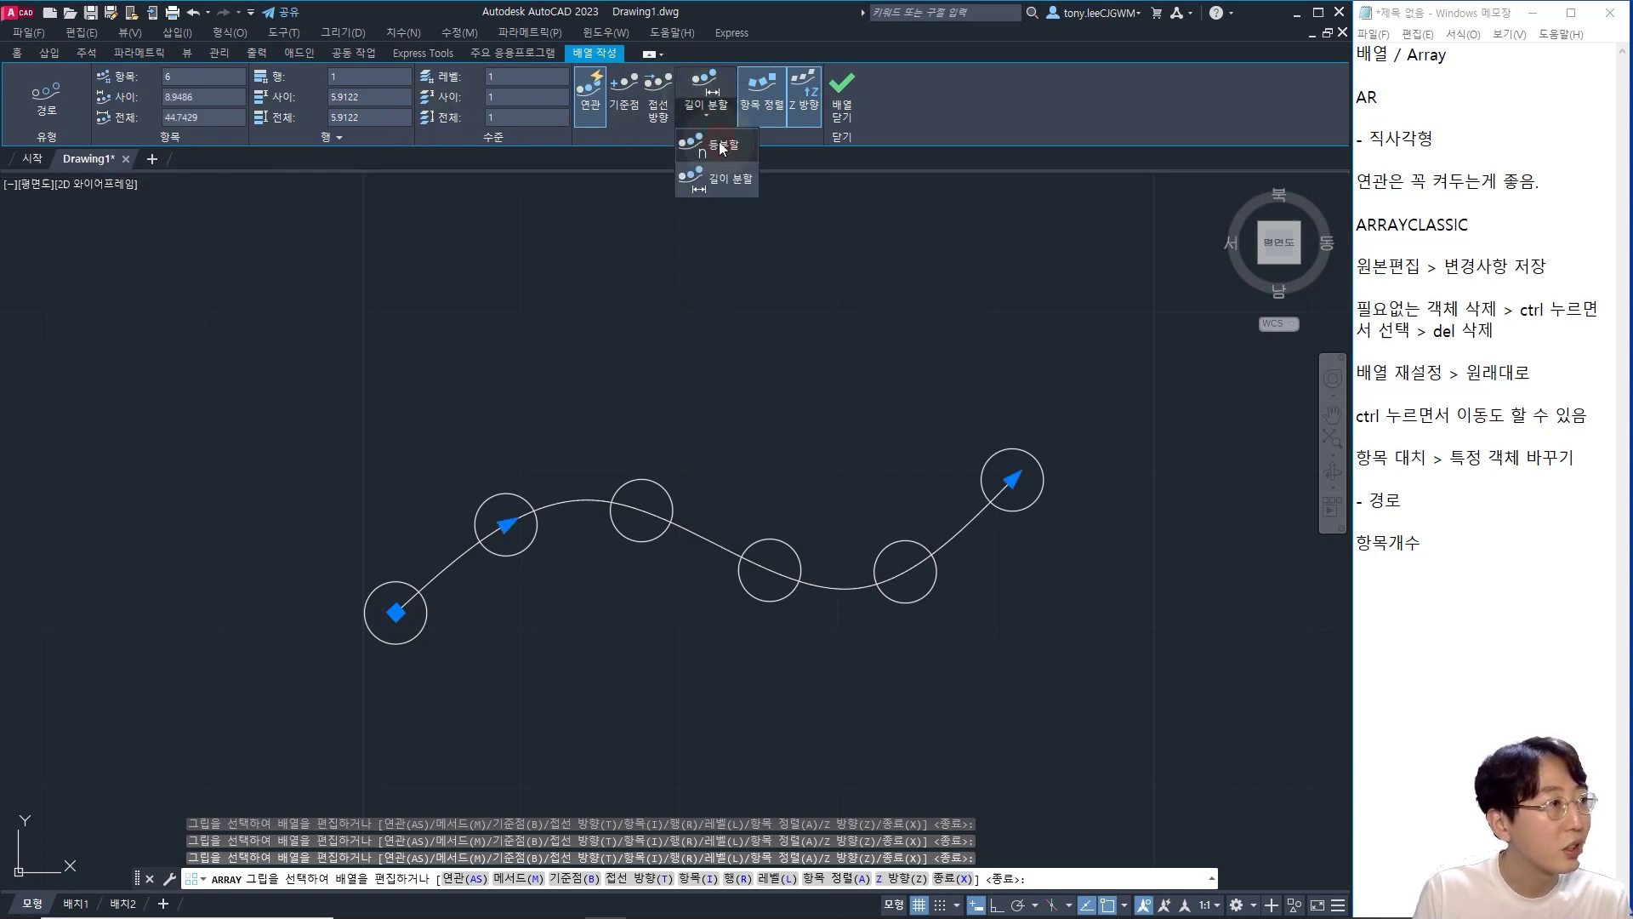
{"action": "left_click", "coordinate": [719, 143]}
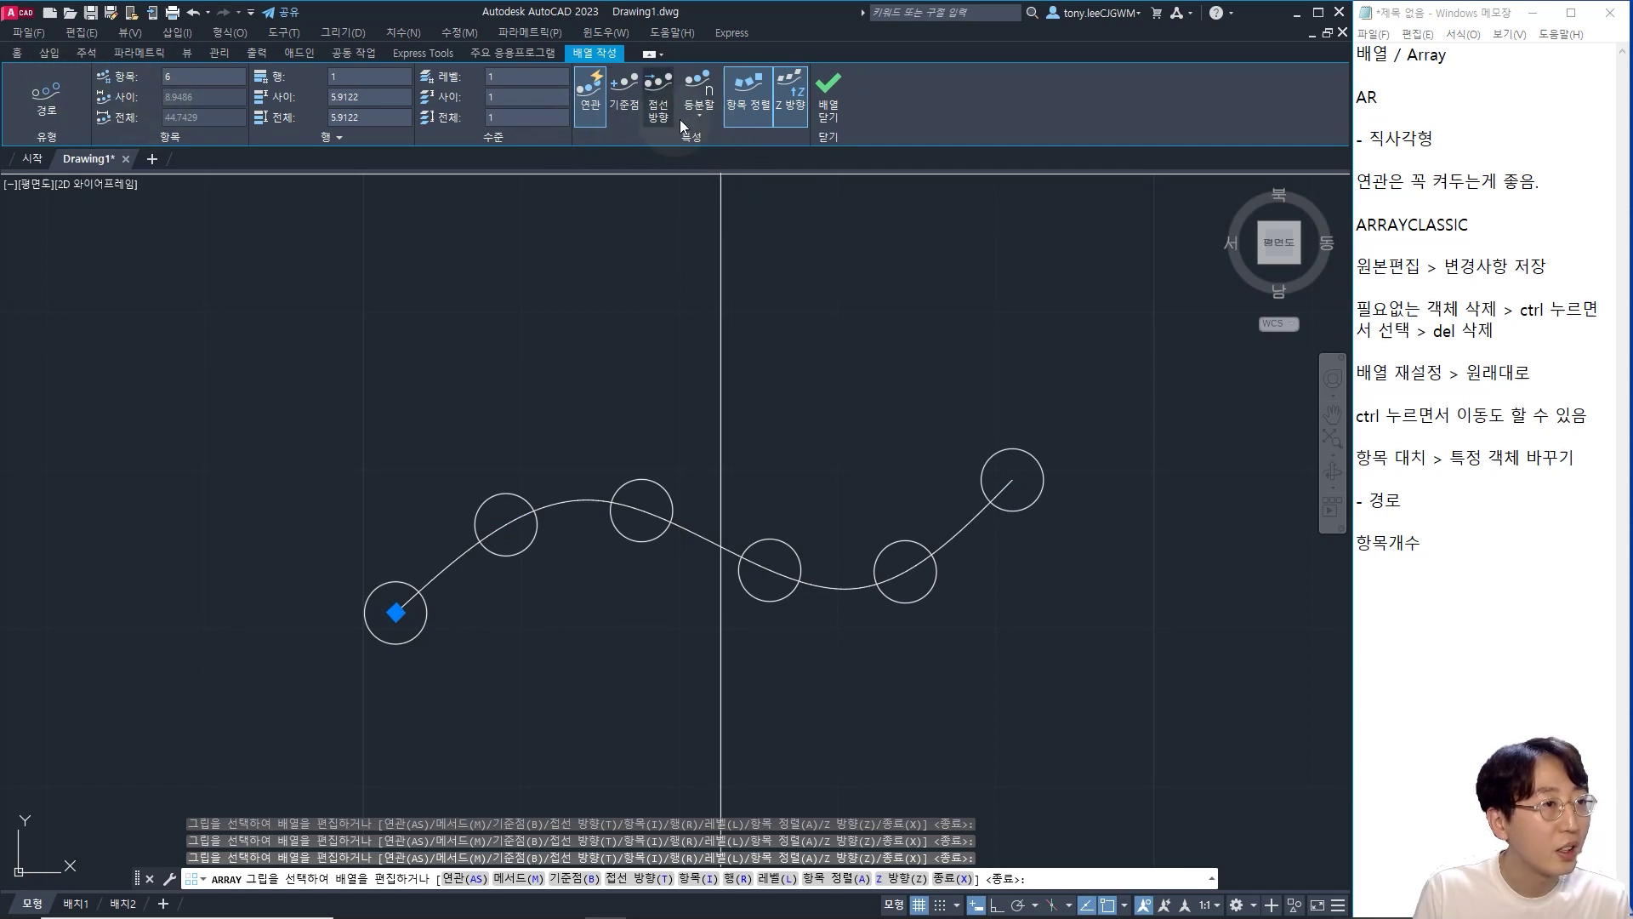
{"action": "left_click", "coordinate": [719, 121]}
{"action": "left_click", "coordinate": [723, 177]}
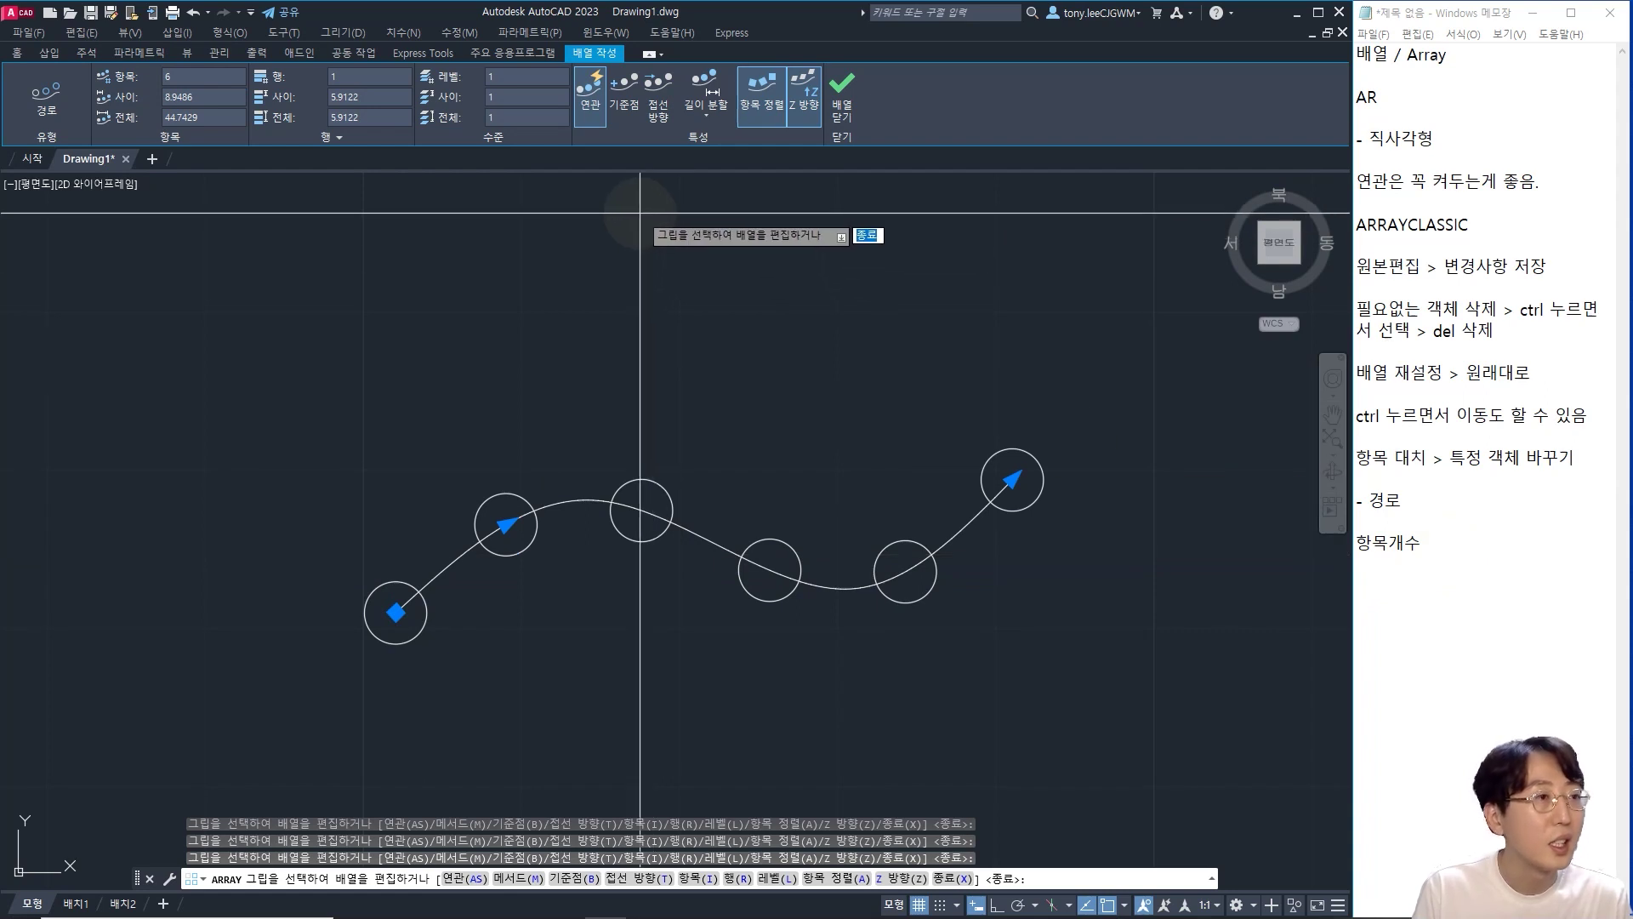
{"action": "scroll", "coordinate": [740, 356], "scroll_direction": "down", "scroll_amount": 2}
{"action": "middle_click_drag", "start_coordinate": [740, 357], "coordinate": [731, 426]}
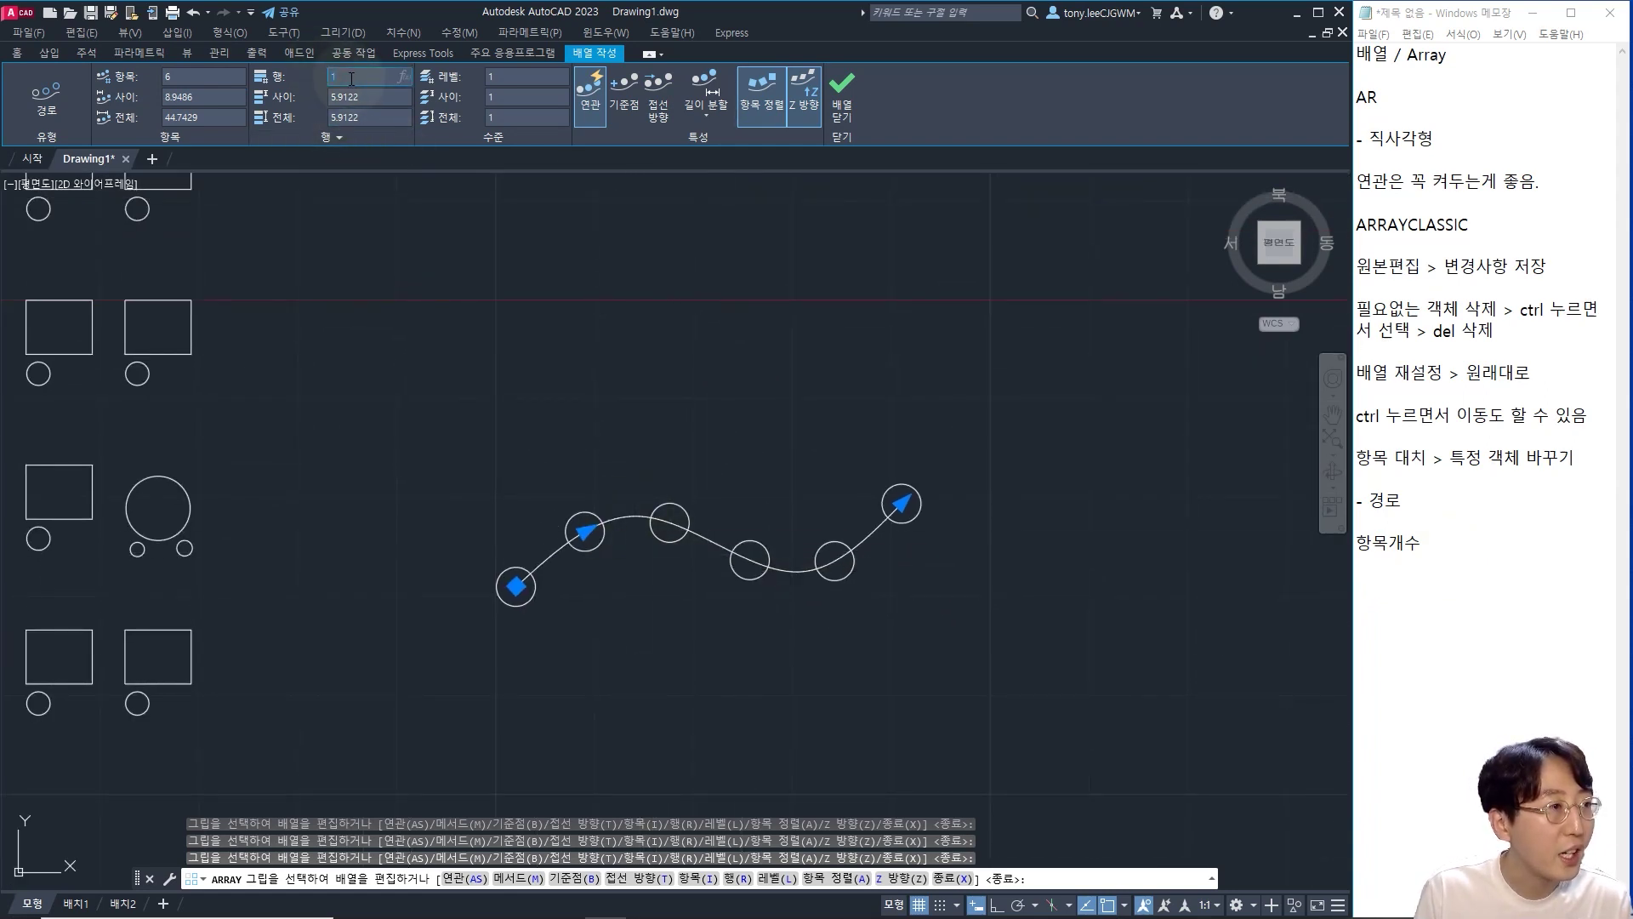
- Set the path array to 2 rows with a row spacing of 10
{"action": "key", "text": "Return"}
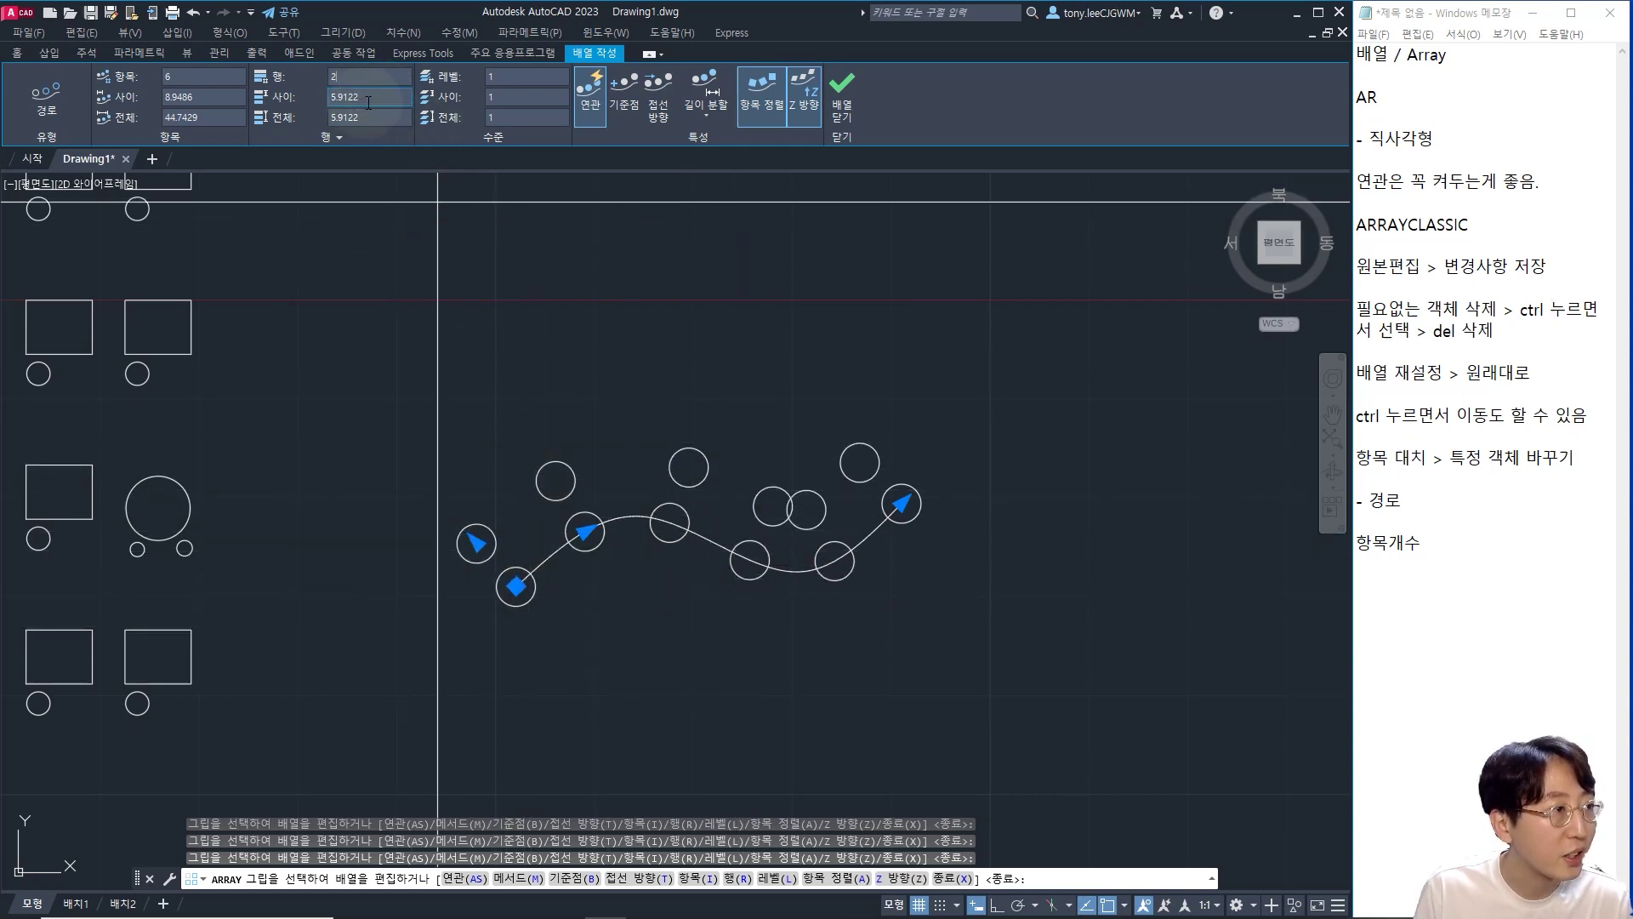
{"action": "left_click_drag", "start_coordinate": [368, 103], "coordinate": [311, 106]}
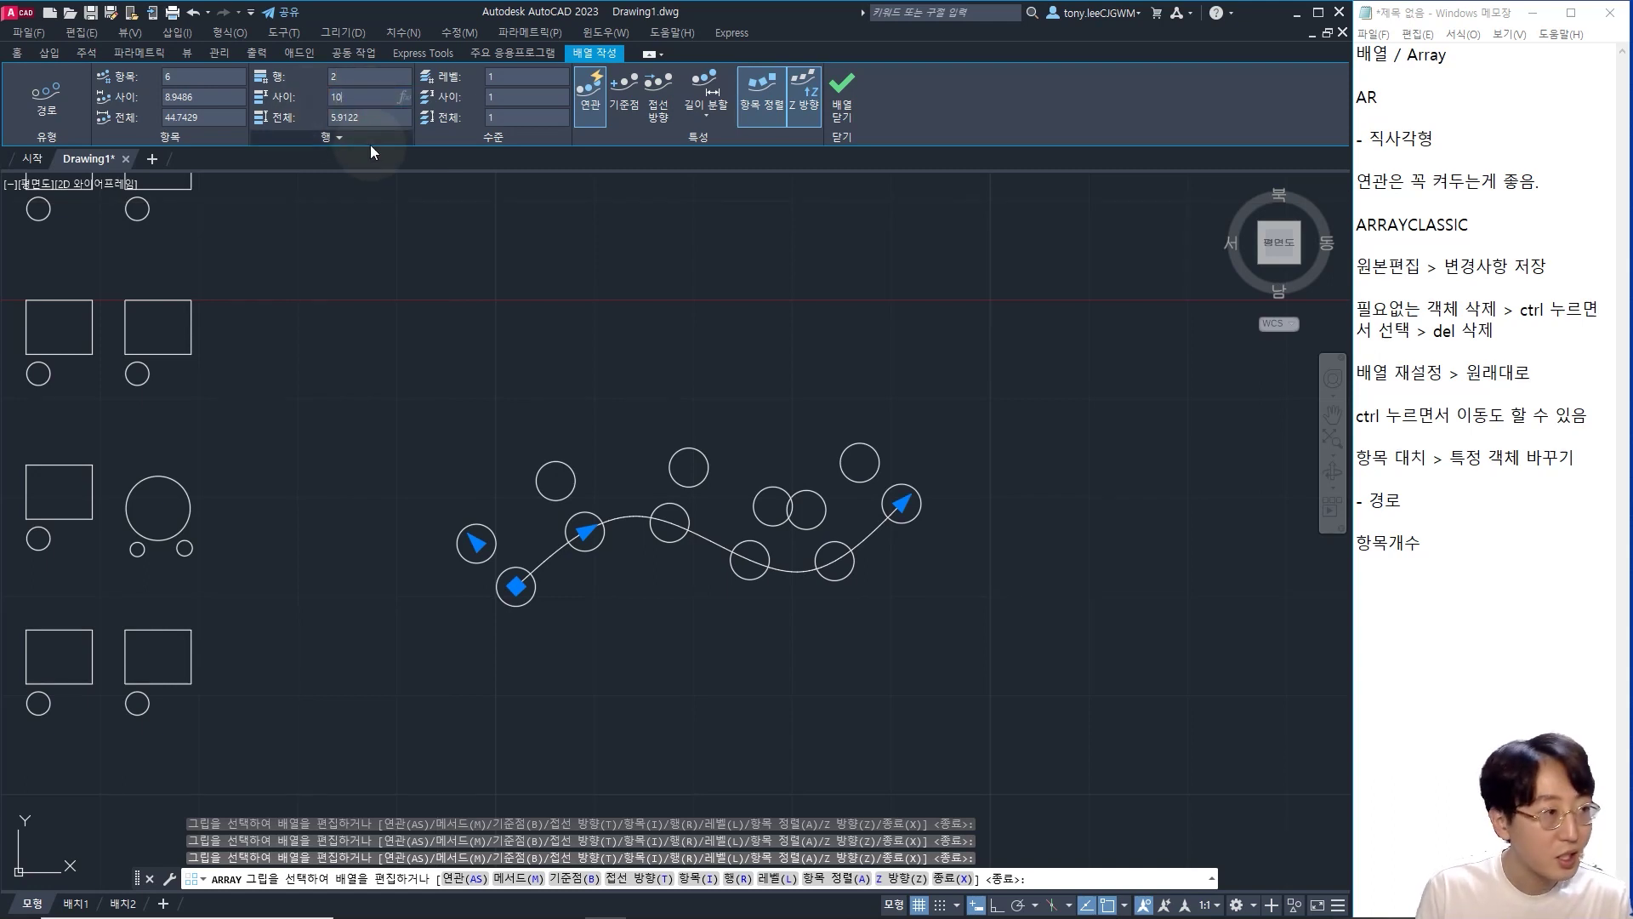
{"action": "key", "text": "Return"}
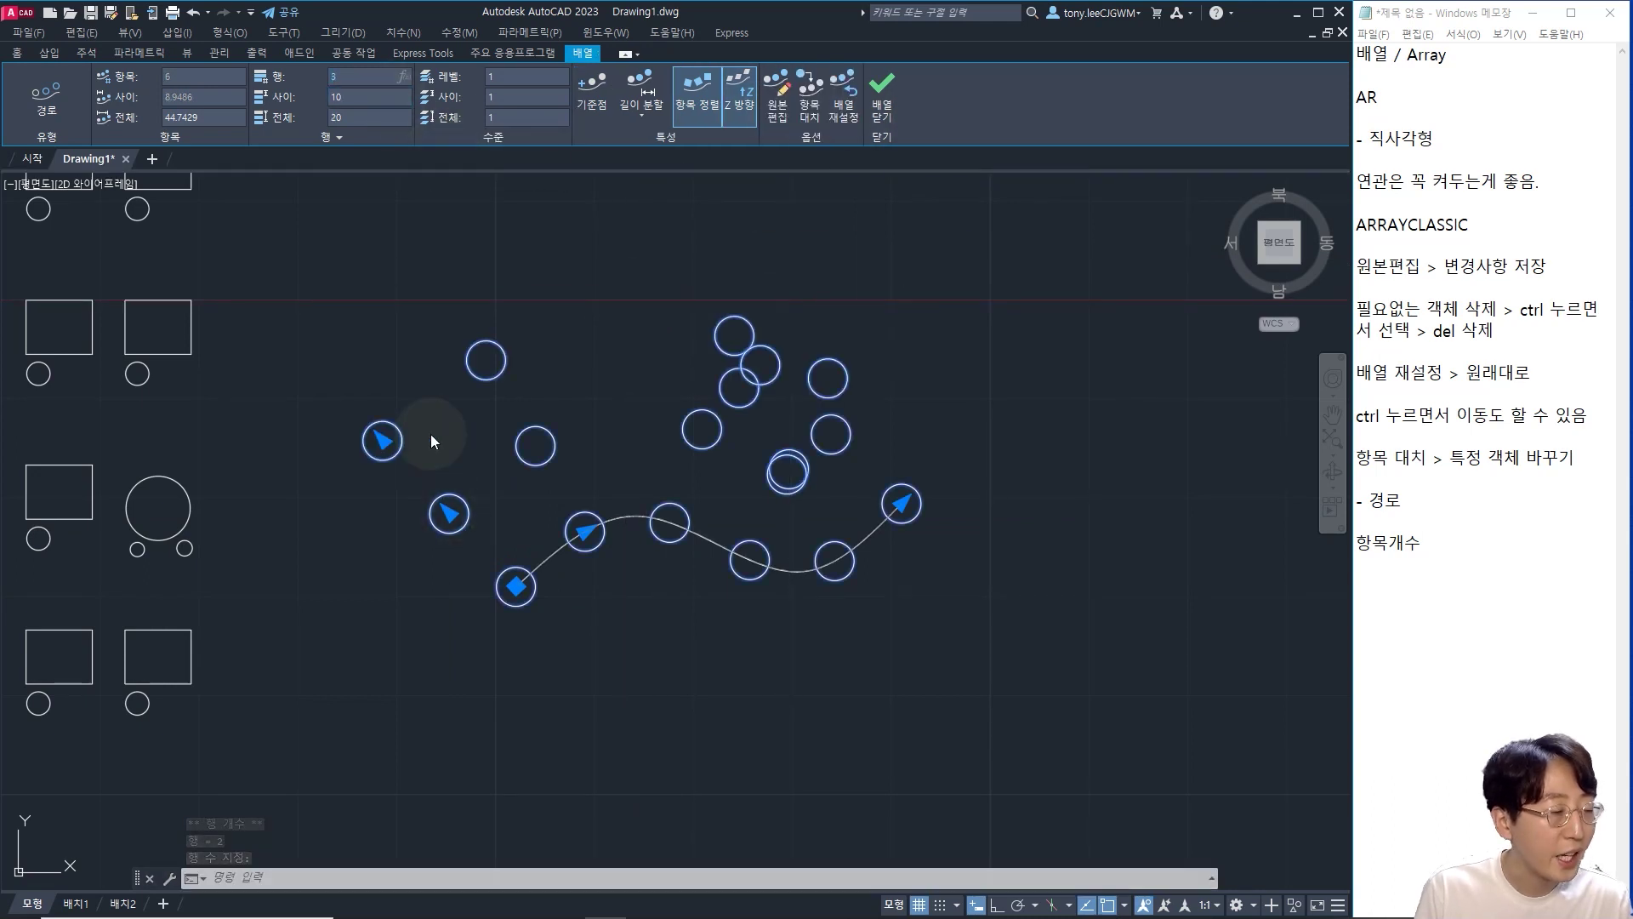
- Extend the path array outward to 4 rows using its row count grip
{"action": "left_click", "coordinate": [430, 434]}
{"action": "mouse_move", "coordinate": [557, 416]}
{"action": "middle_mouse_down"}
{"action": "mouse_move", "coordinate": [669, 415]}
{"action": "mouse_move", "coordinate": [730, 444]}
{"action": "middle_mouse_up"}
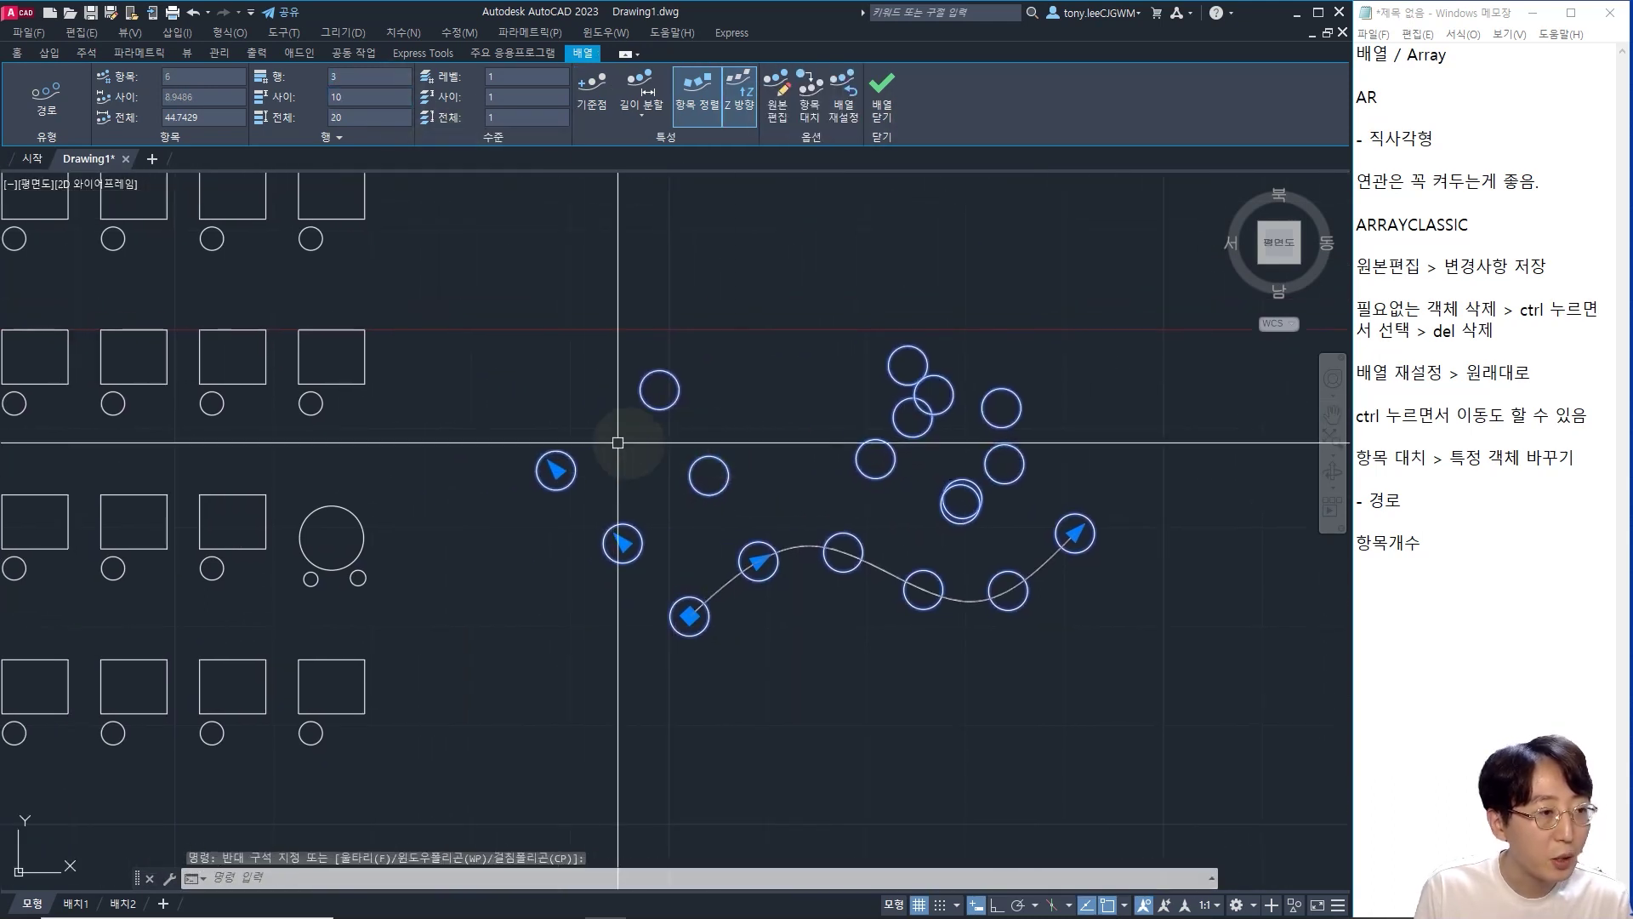
{"action": "left_click", "coordinate": [557, 469]}
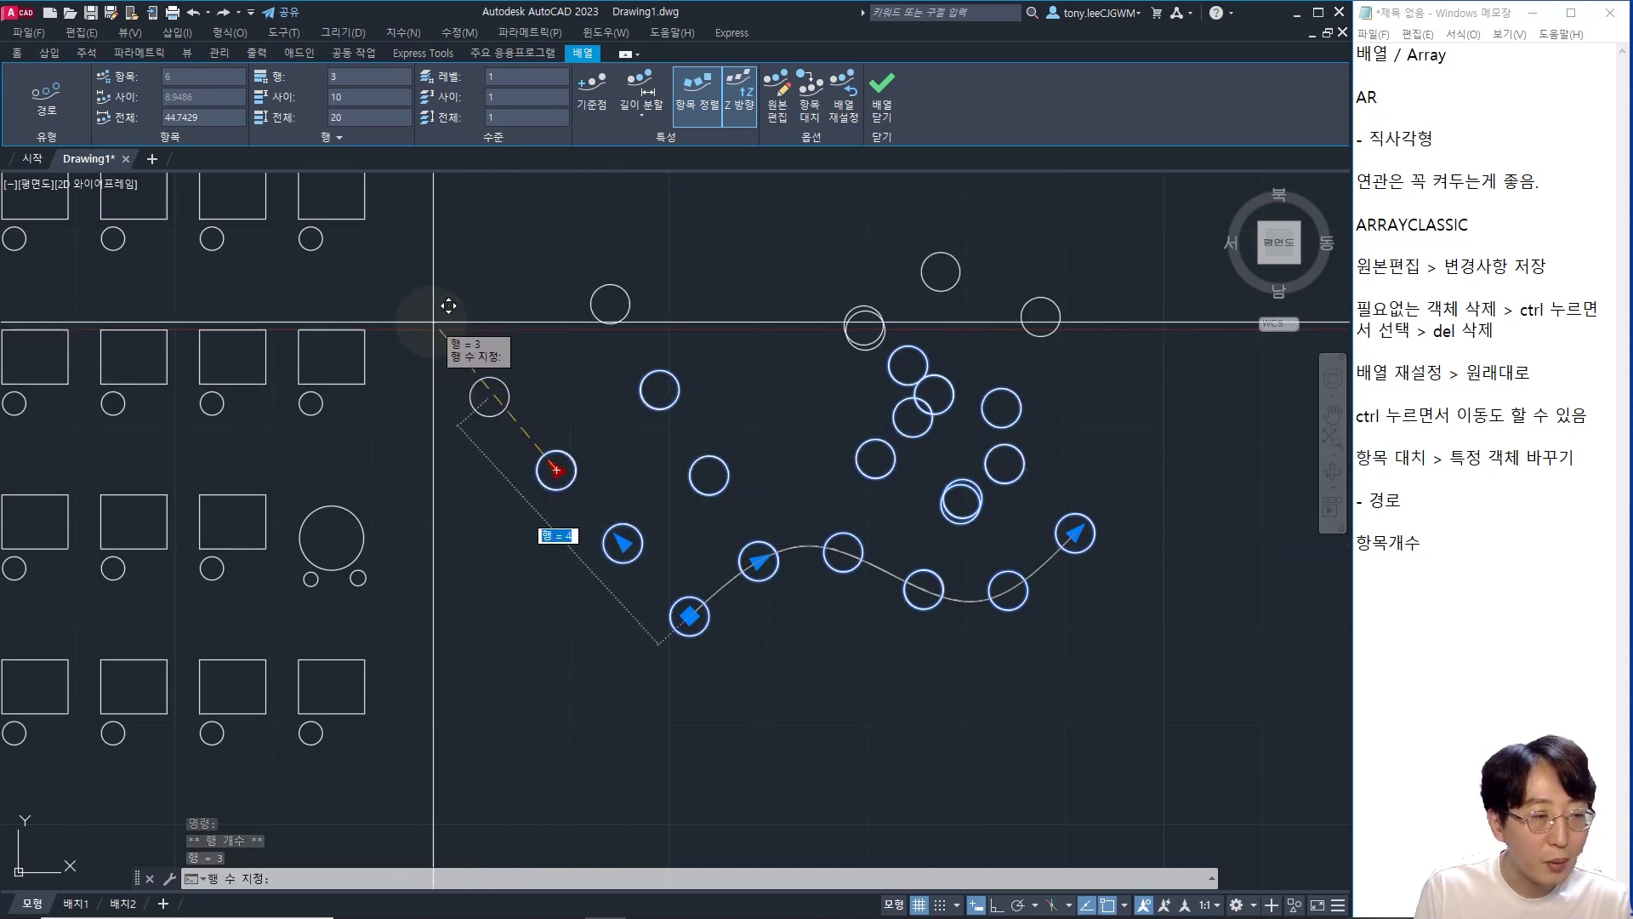
{"action": "left_click", "coordinate": [489, 396]}
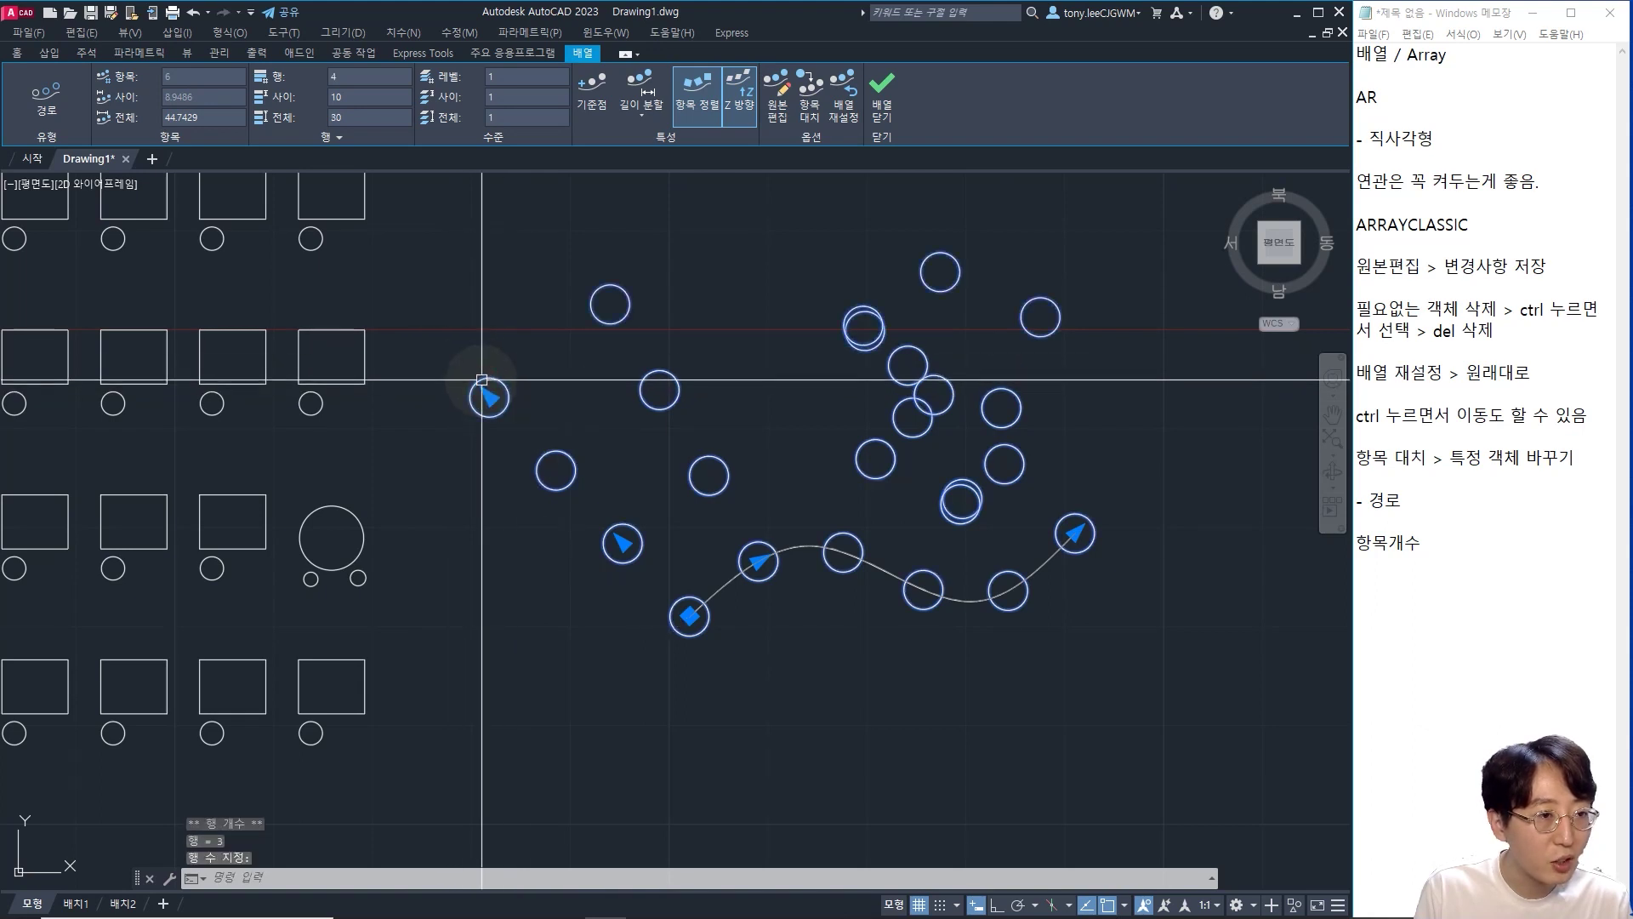
- Tighten the path array's row spacing to about 6.35 and add the Notepad lines 첫번째 그립 > 개수 증가 and 두번째 그립 > 길이 조정
{"action": "left_click", "coordinate": [623, 542]}
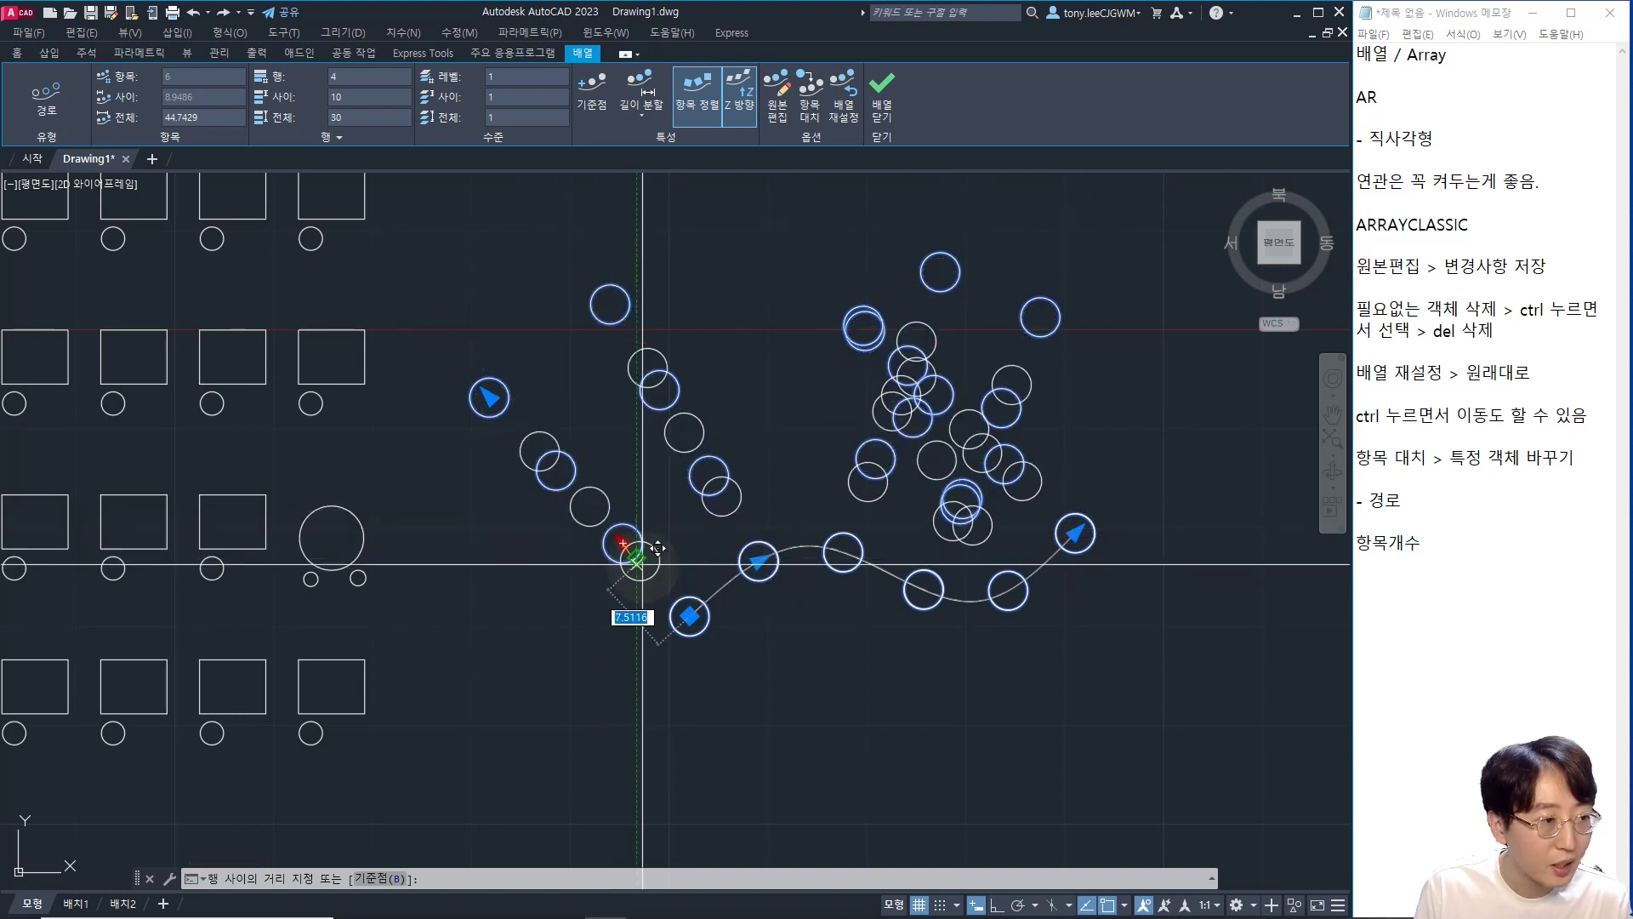
{"action": "left_click", "coordinate": [659, 553]}
{"action": "left_click", "coordinate": [1532, 539]}
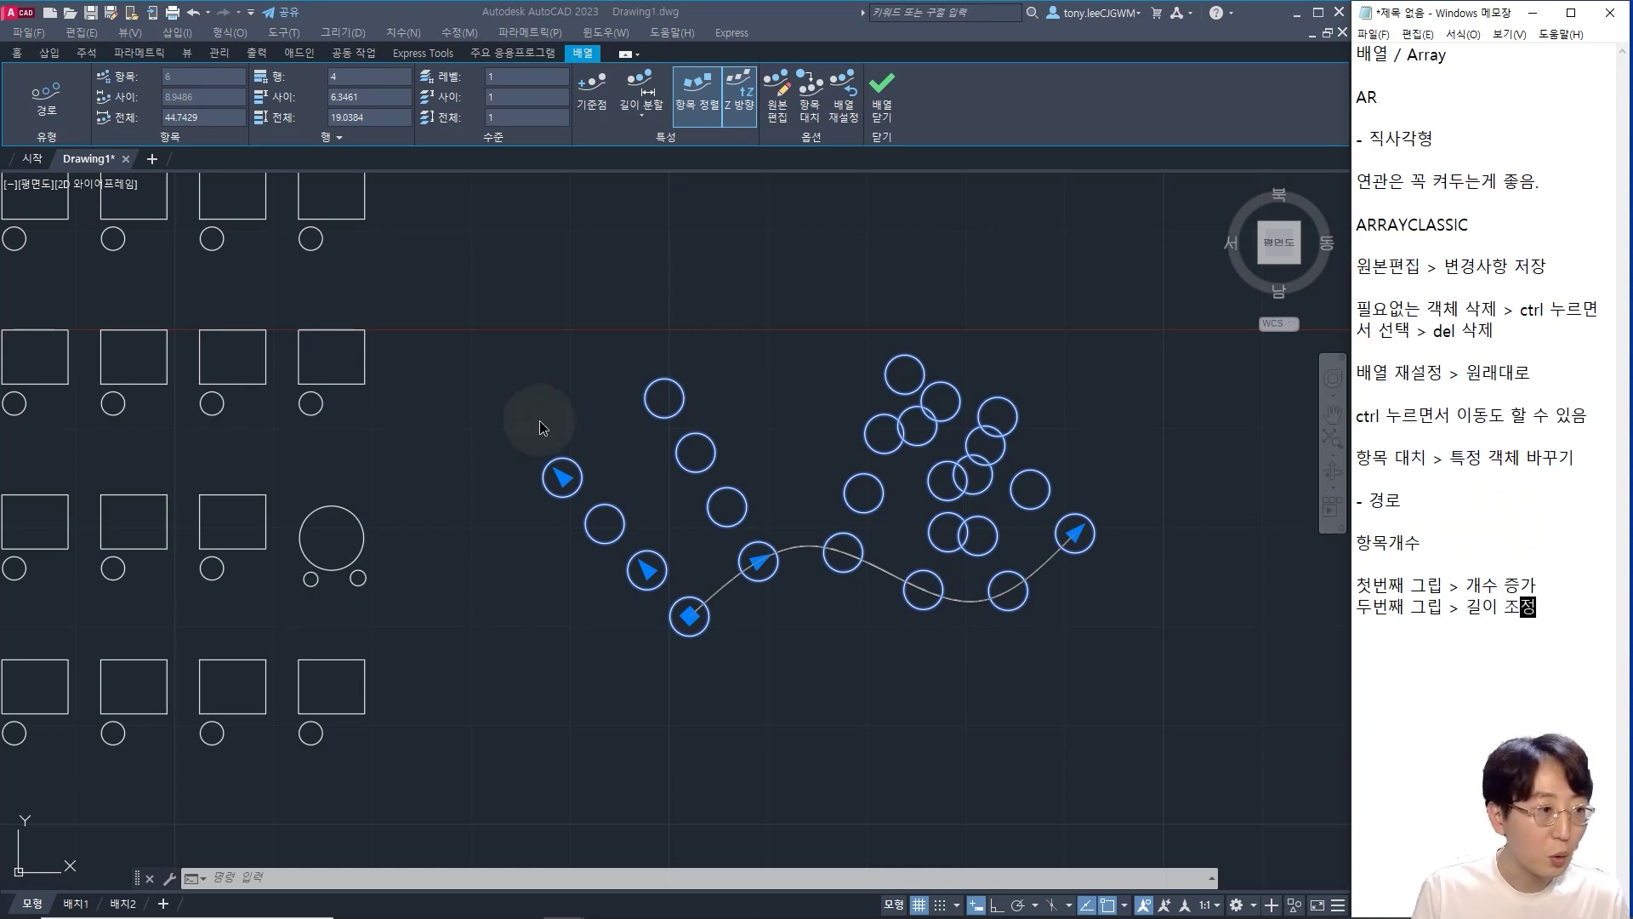
- Extend the rectangular table-and-chair array upward to 6 rows using its row count grip
{"action": "middle_click_drag", "start_coordinate": [490, 513], "coordinate": [958, 494]}
{"action": "key", "text": "Escape"}
{"action": "left_click", "coordinate": [829, 566]}
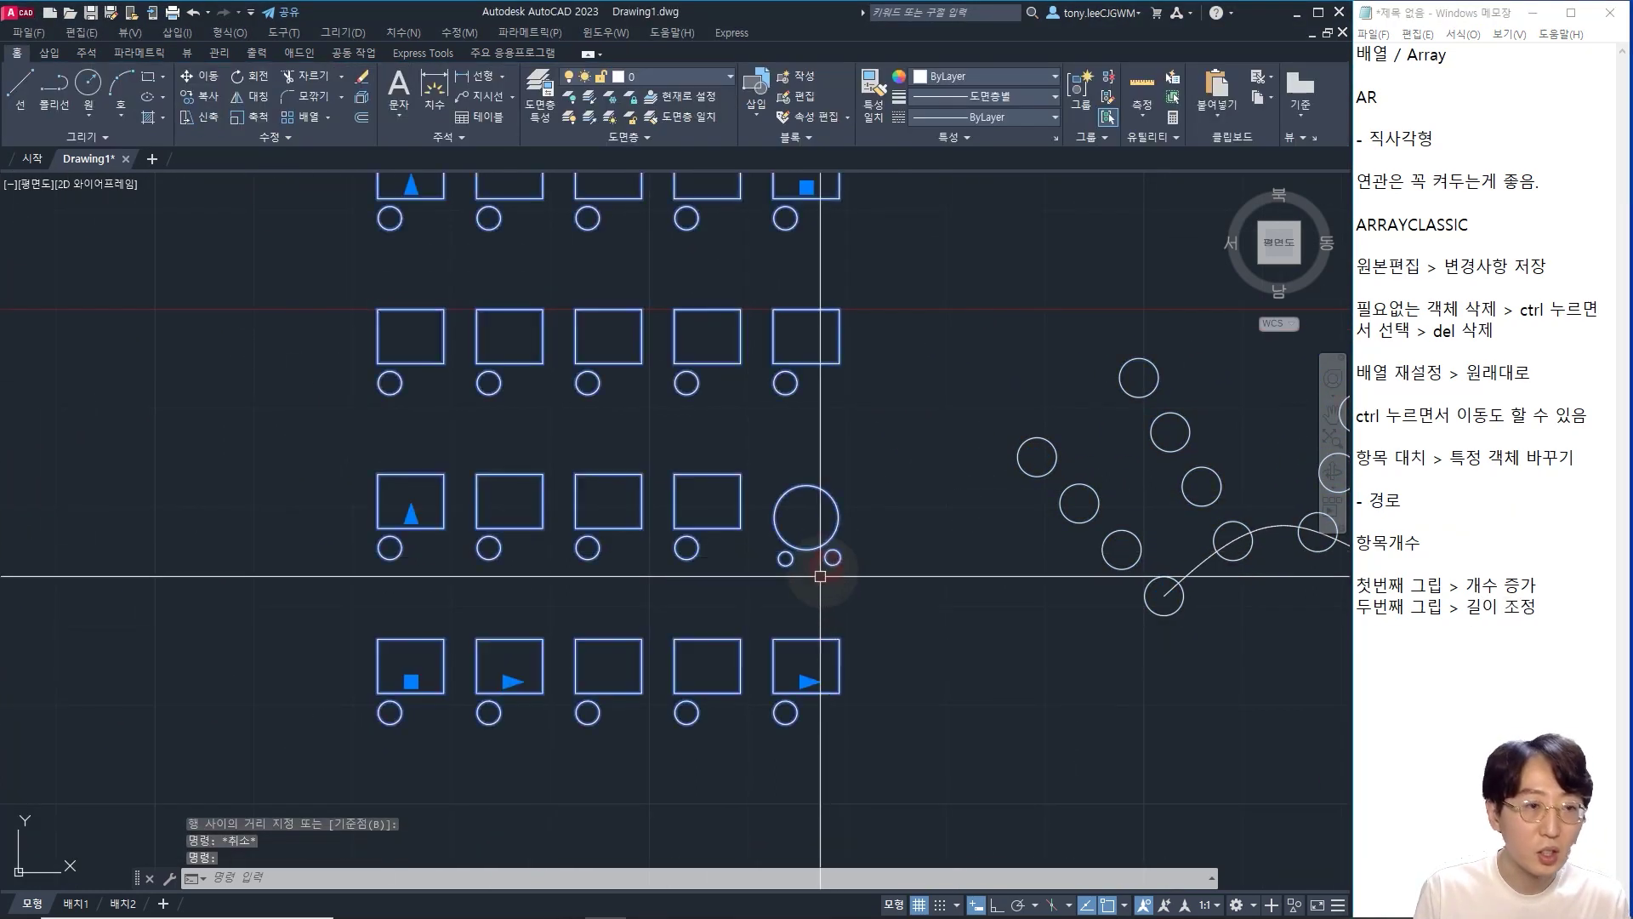
{"action": "scroll", "coordinate": [595, 528], "scroll_direction": "down", "scroll_amount": 2}
{"action": "middle_click_drag", "start_coordinate": [597, 527], "coordinate": [719, 596]}
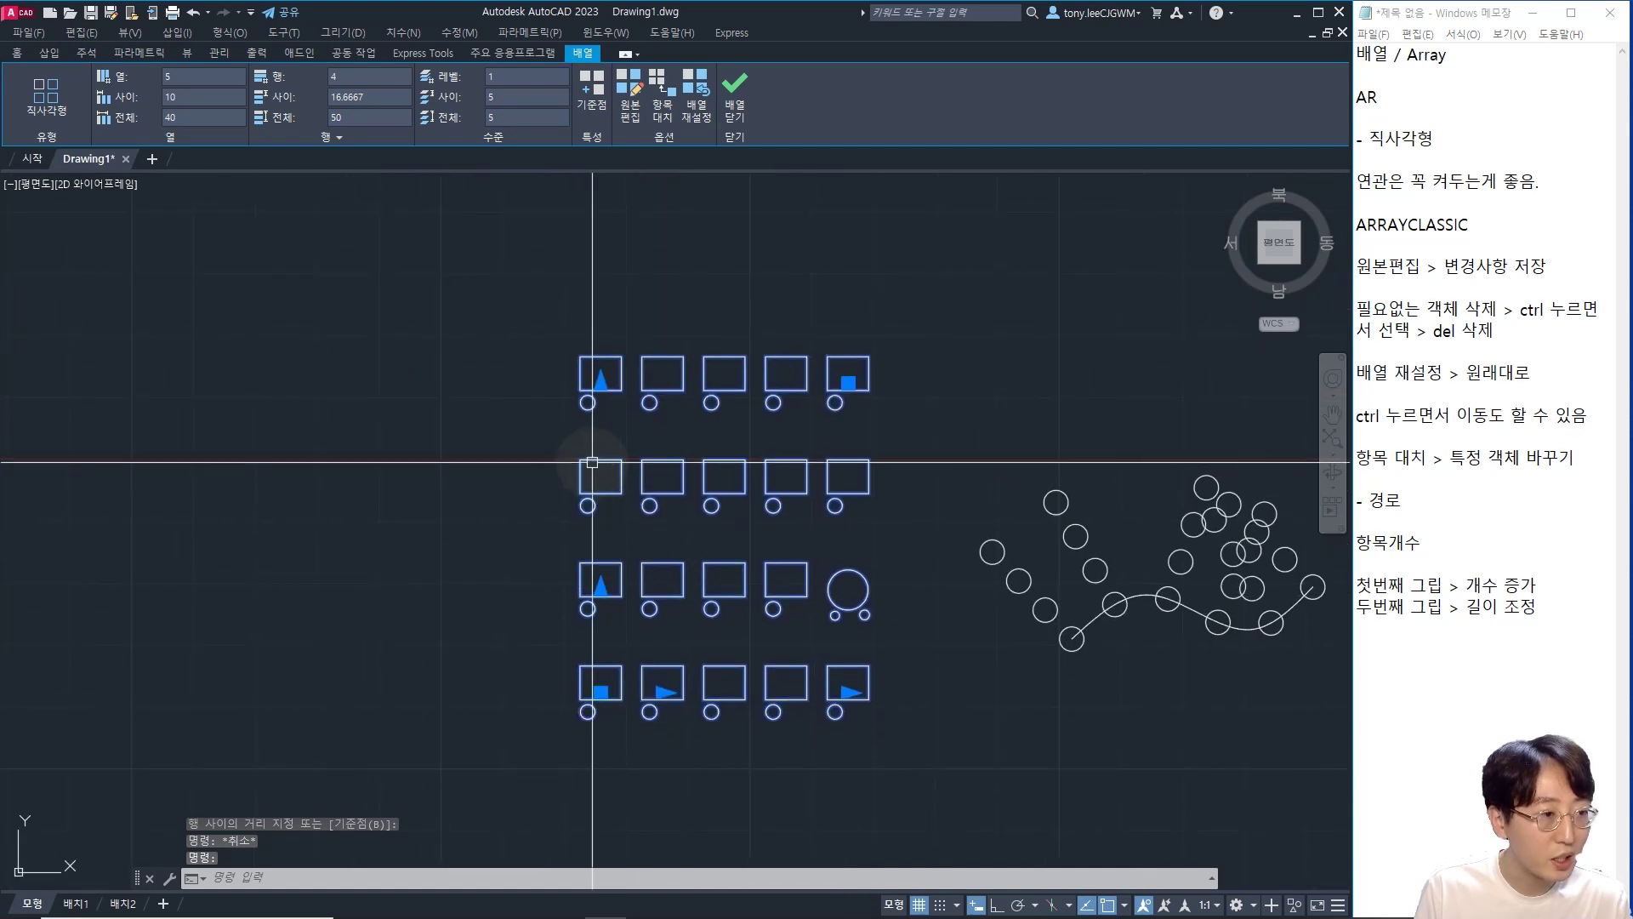
{"action": "left_click", "coordinate": [601, 384]}
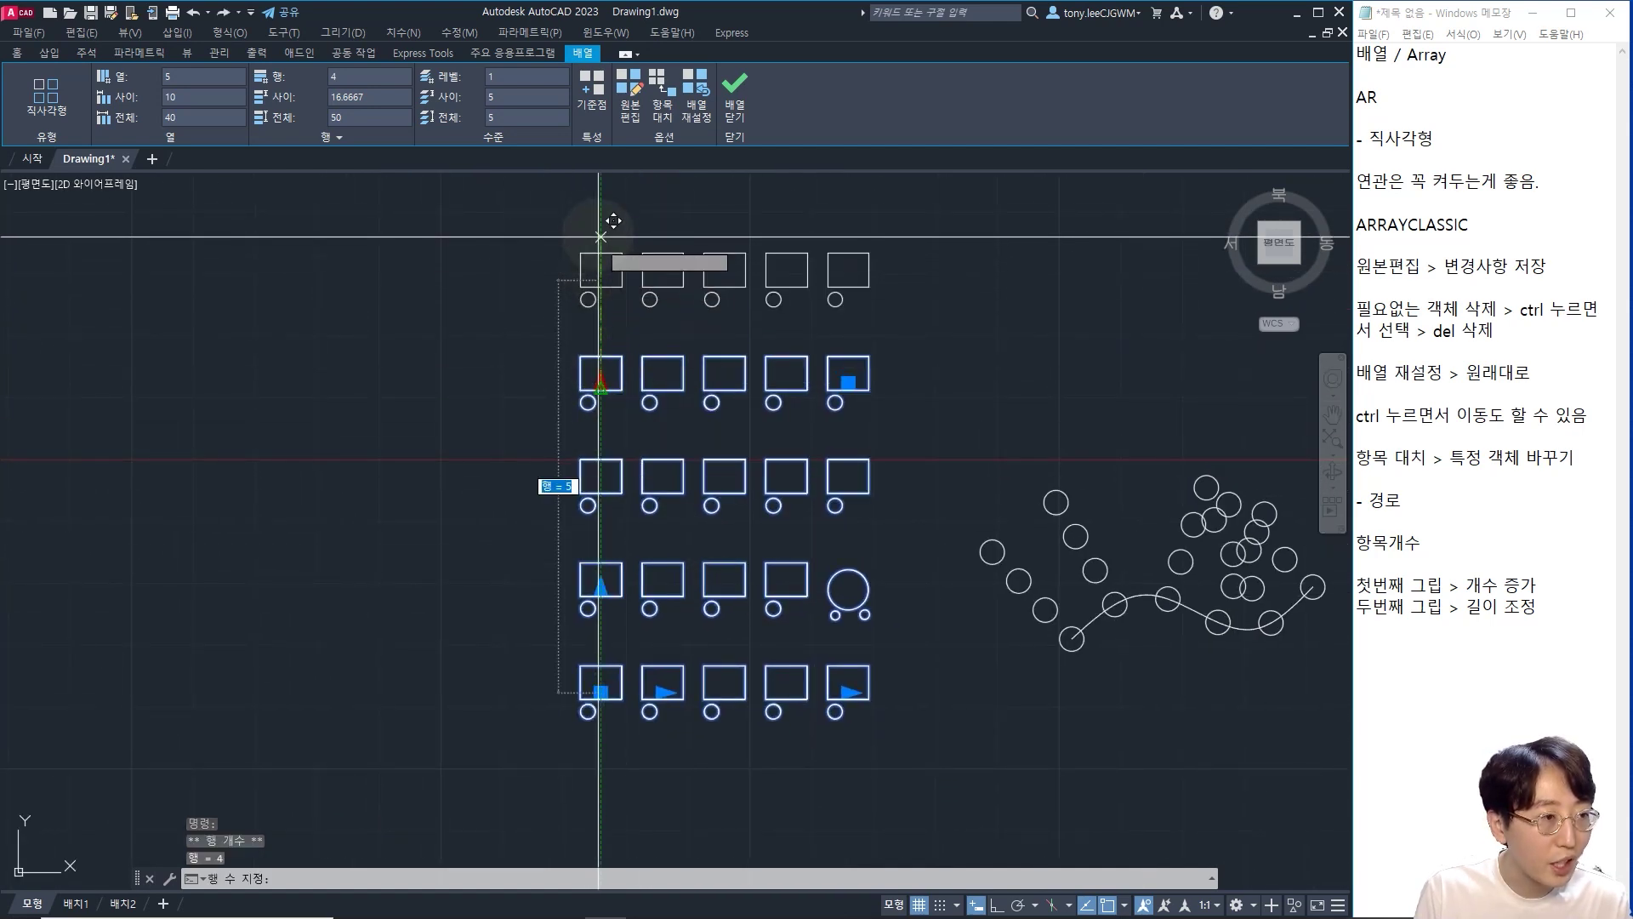
{"action": "scroll", "coordinate": [635, 351], "scroll_direction": "down", "scroll_amount": 4}
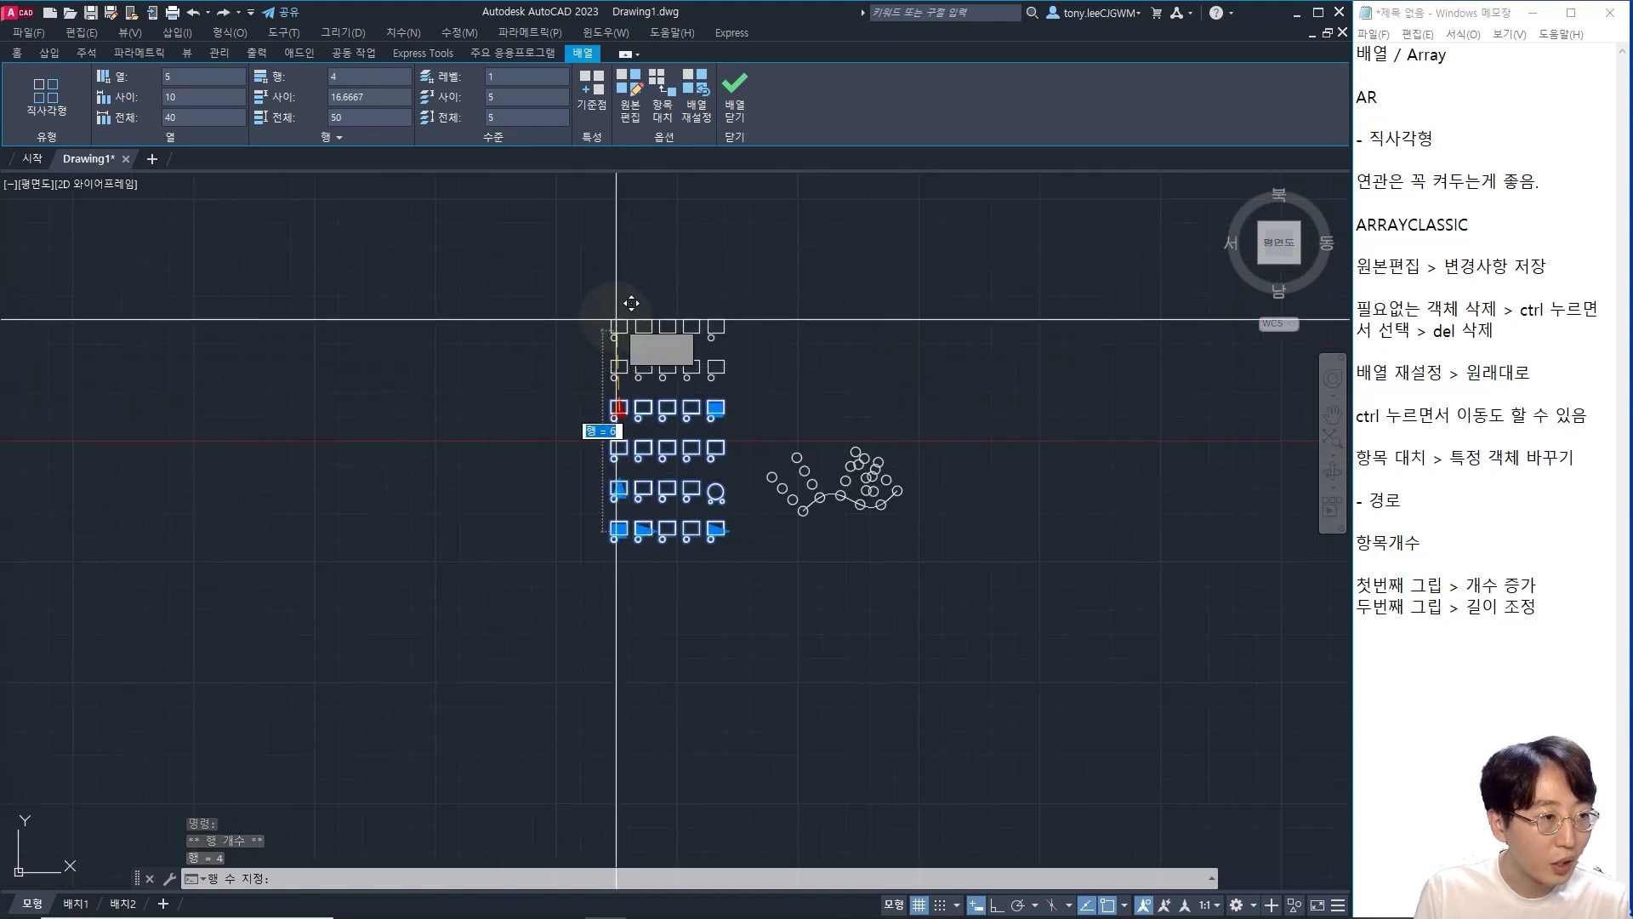
{"action": "left_click", "coordinate": [616, 326]}
{"action": "scroll", "coordinate": [619, 502], "scroll_direction": "up", "scroll_amount": 3}
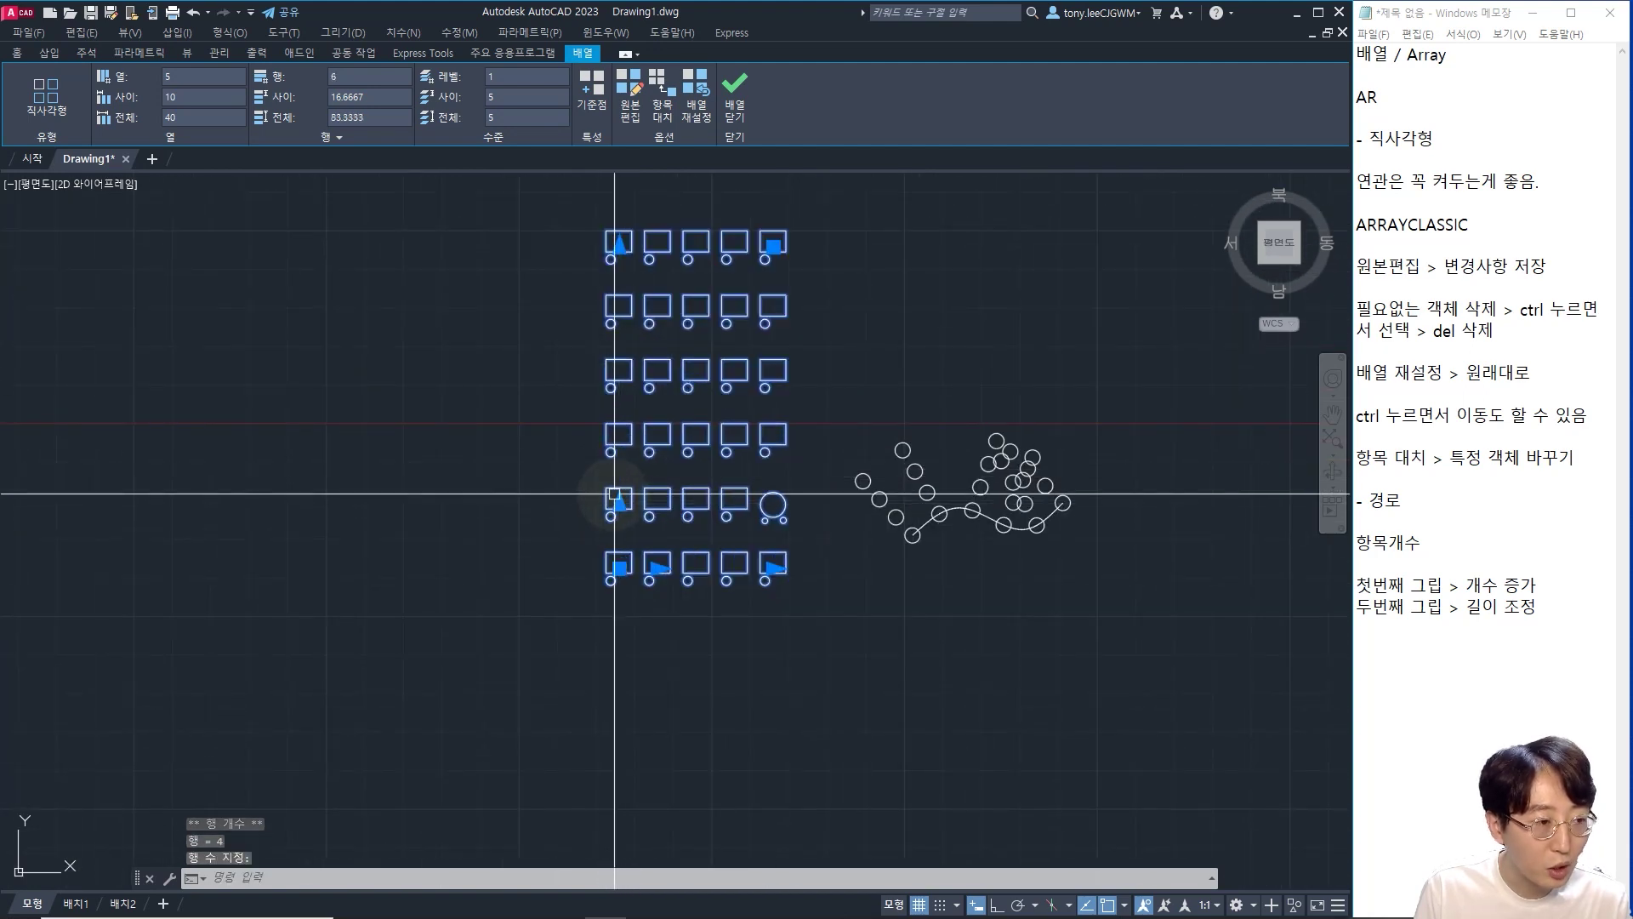
- Reduce the rectangular array's row spacing to about 10.1 with its spacing grip, and widen it to about 14.5
{"action": "left_click", "coordinate": [619, 503]}
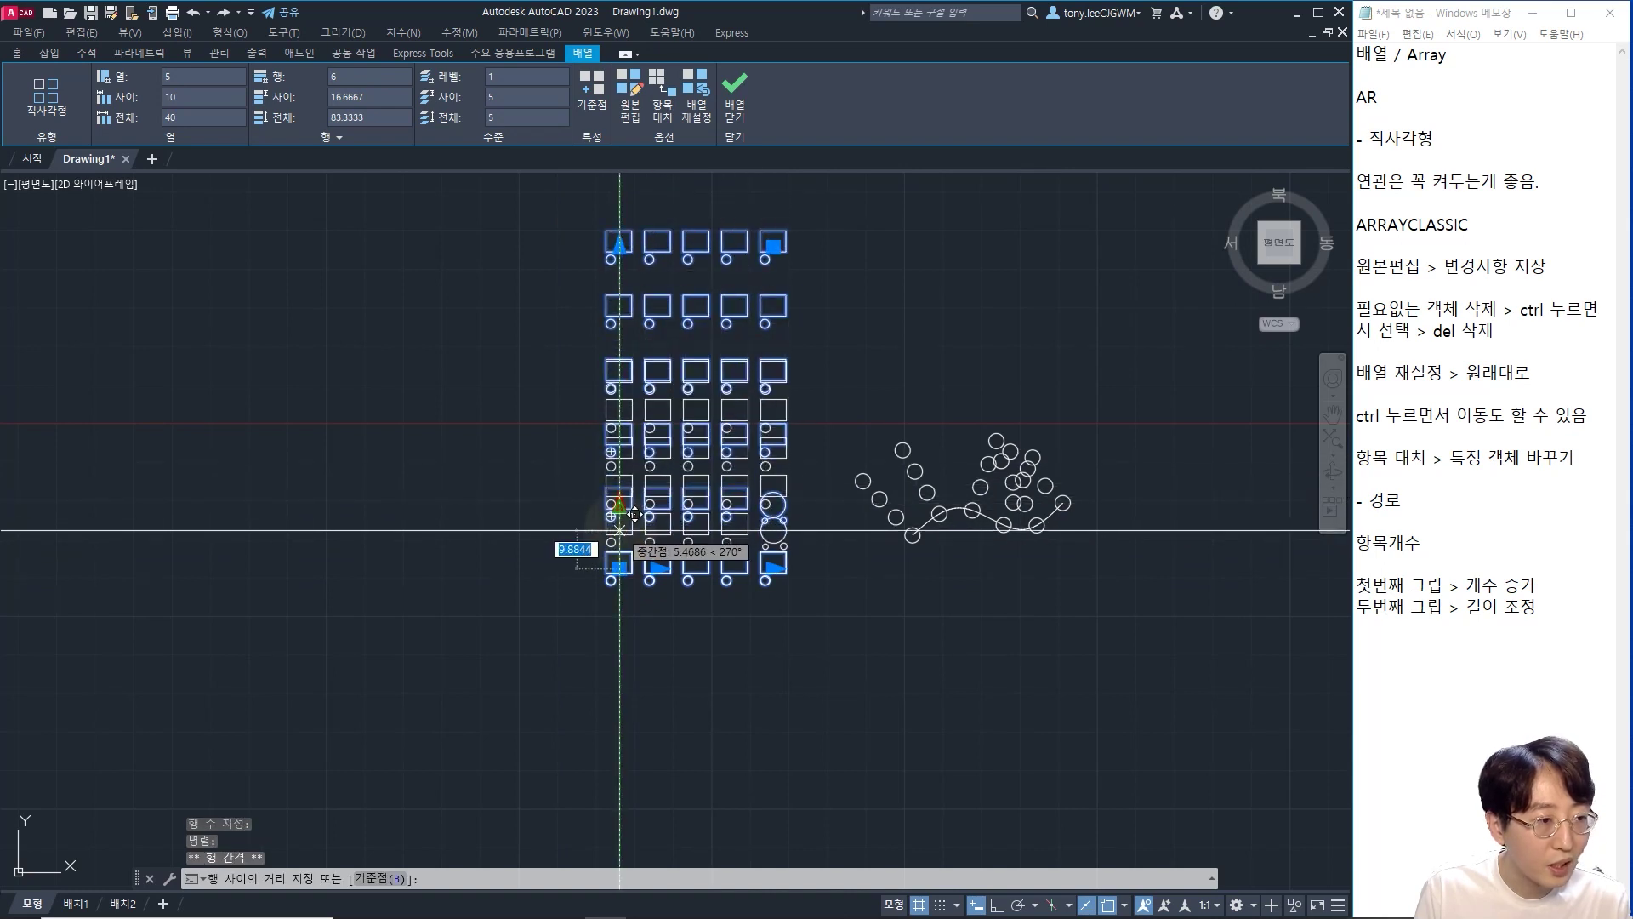
{"action": "left_click", "coordinate": [619, 529]}
{"action": "left_click", "coordinate": [619, 530]}
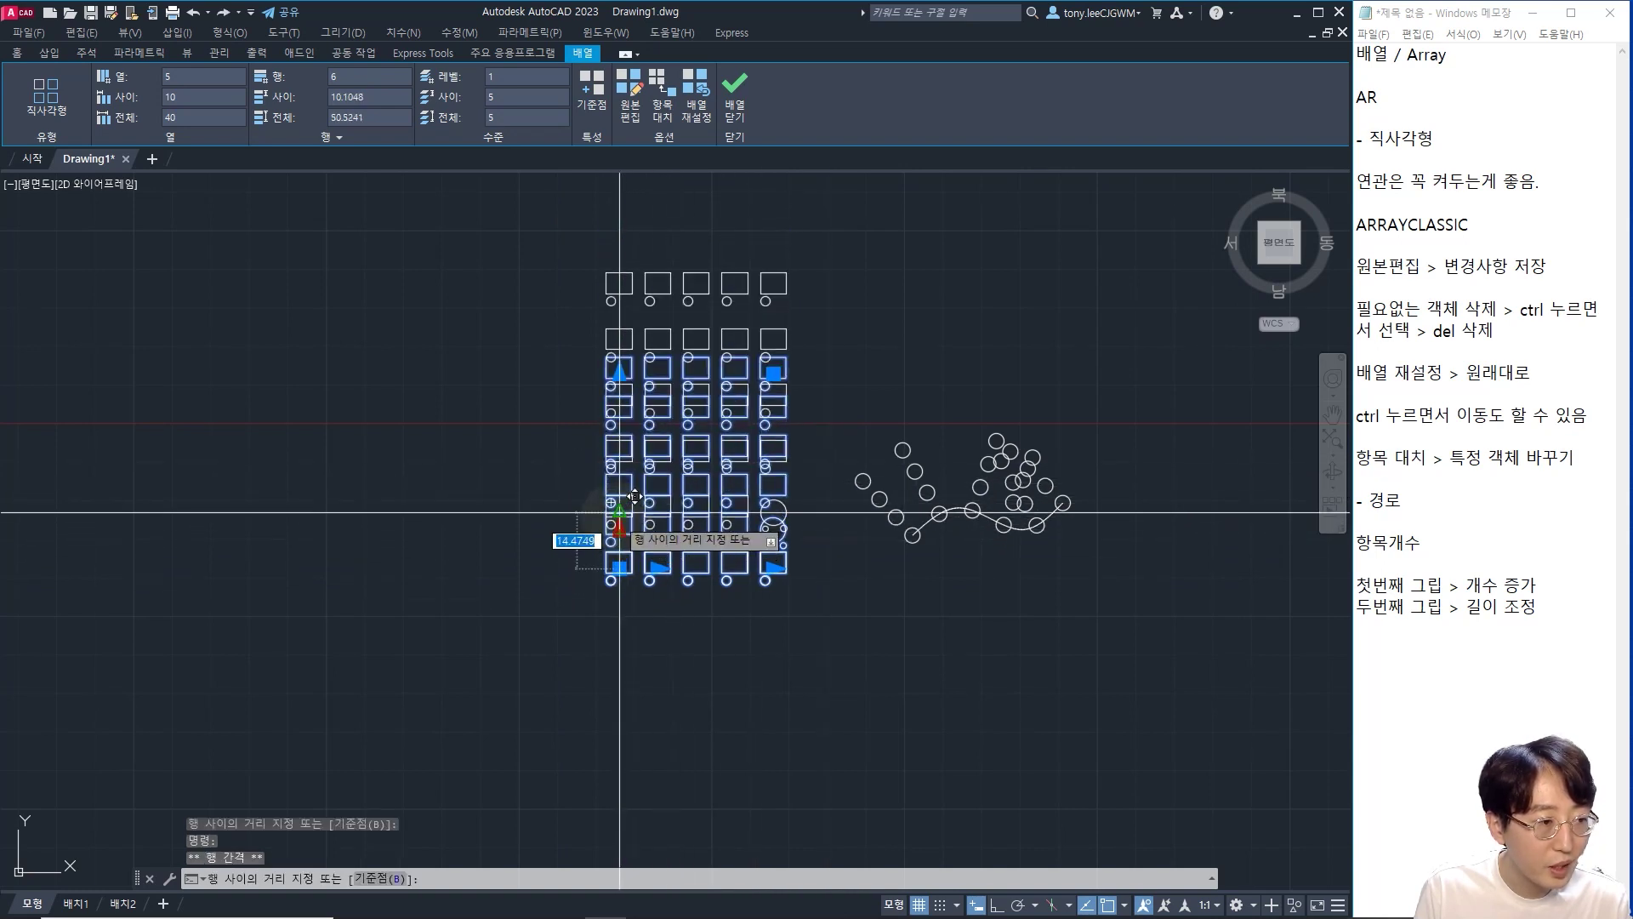
{"action": "left_click", "coordinate": [634, 496]}
{"action": "scroll", "coordinate": [975, 430], "scroll_direction": "up", "scroll_amount": 2}
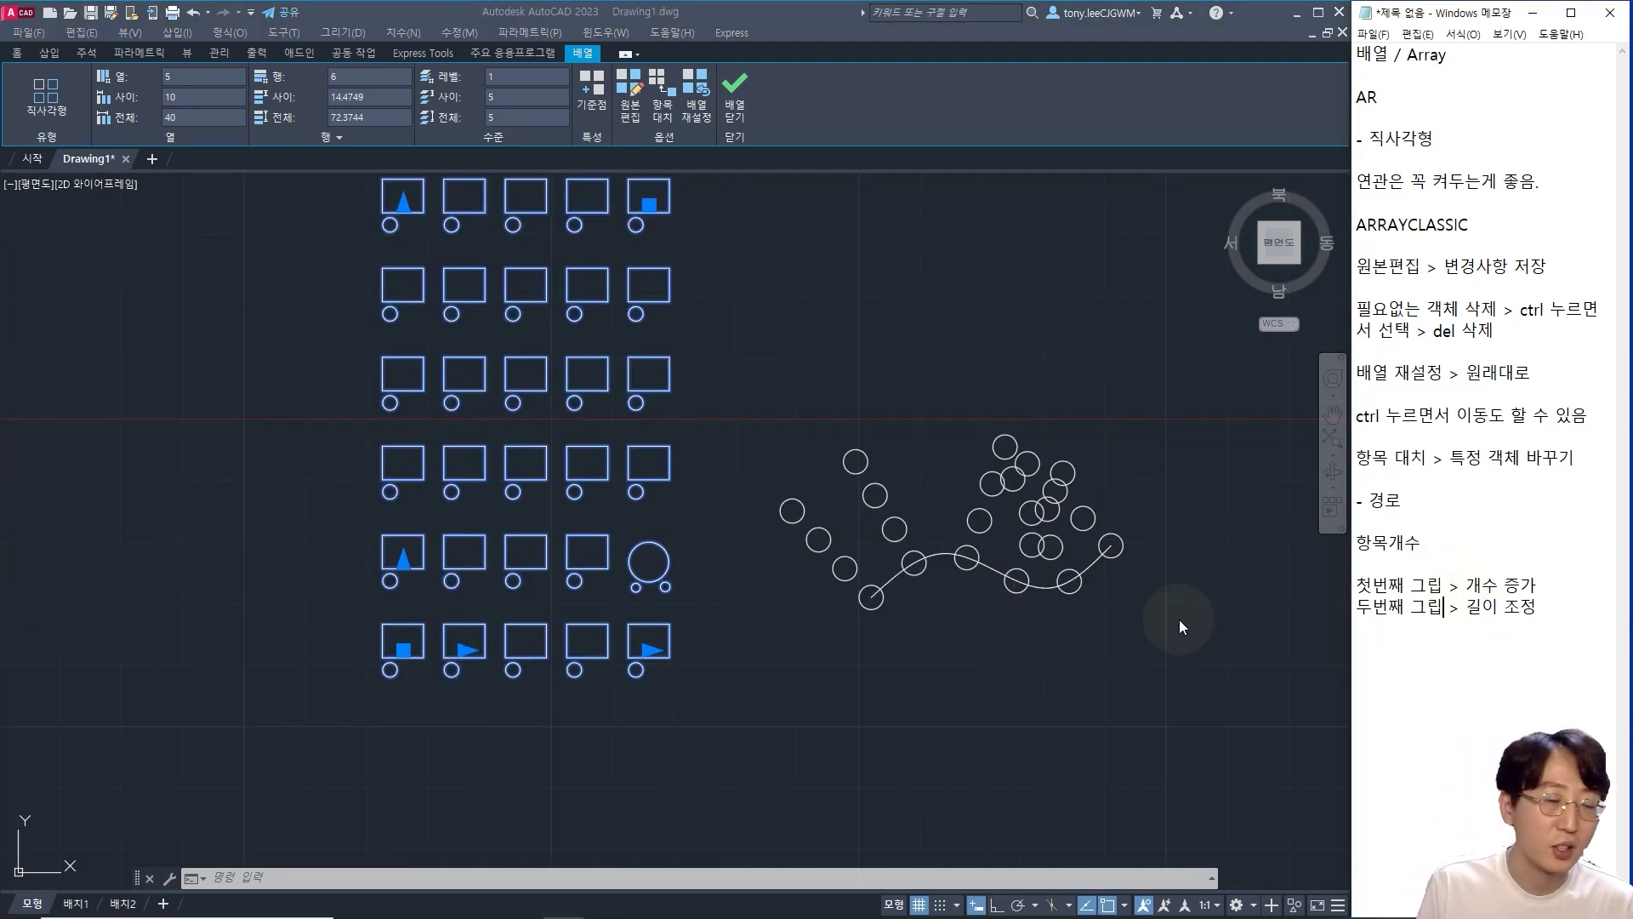
- Deselect the rectangular array and set the path array's row count to 1
{"action": "scroll", "coordinate": [1081, 577], "scroll_direction": "up", "scroll_amount": 2}
{"action": "left_click", "coordinate": [1110, 349]}
{"action": "left_click", "coordinate": [984, 393]}
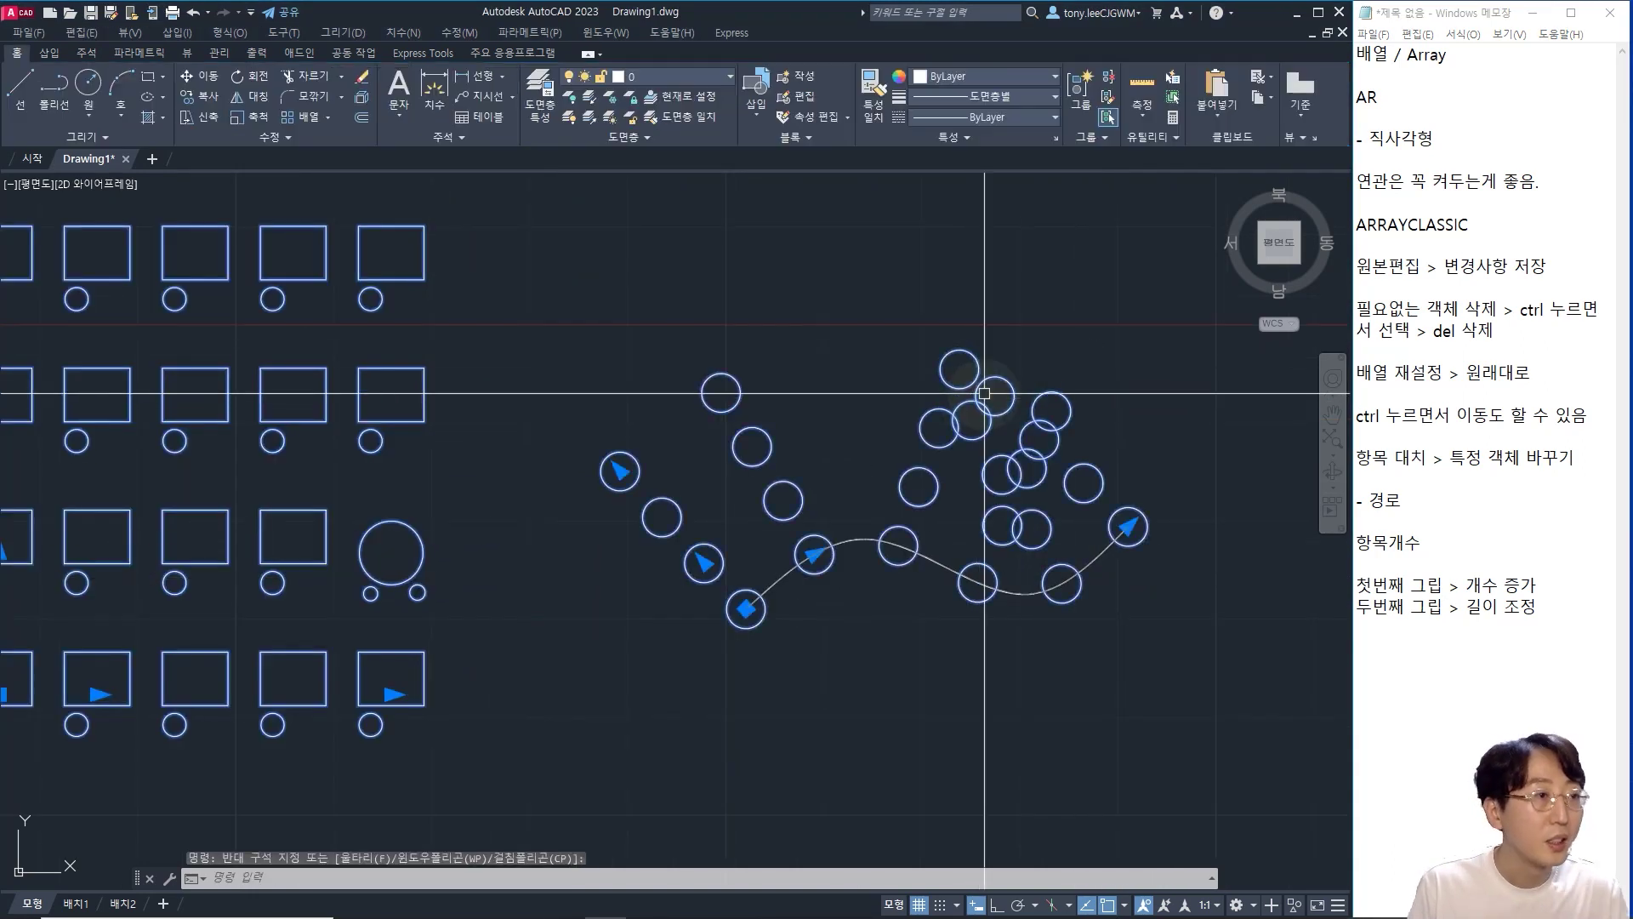
{"action": "key", "text": "Escape"}
{"action": "key", "text": "Escape"}
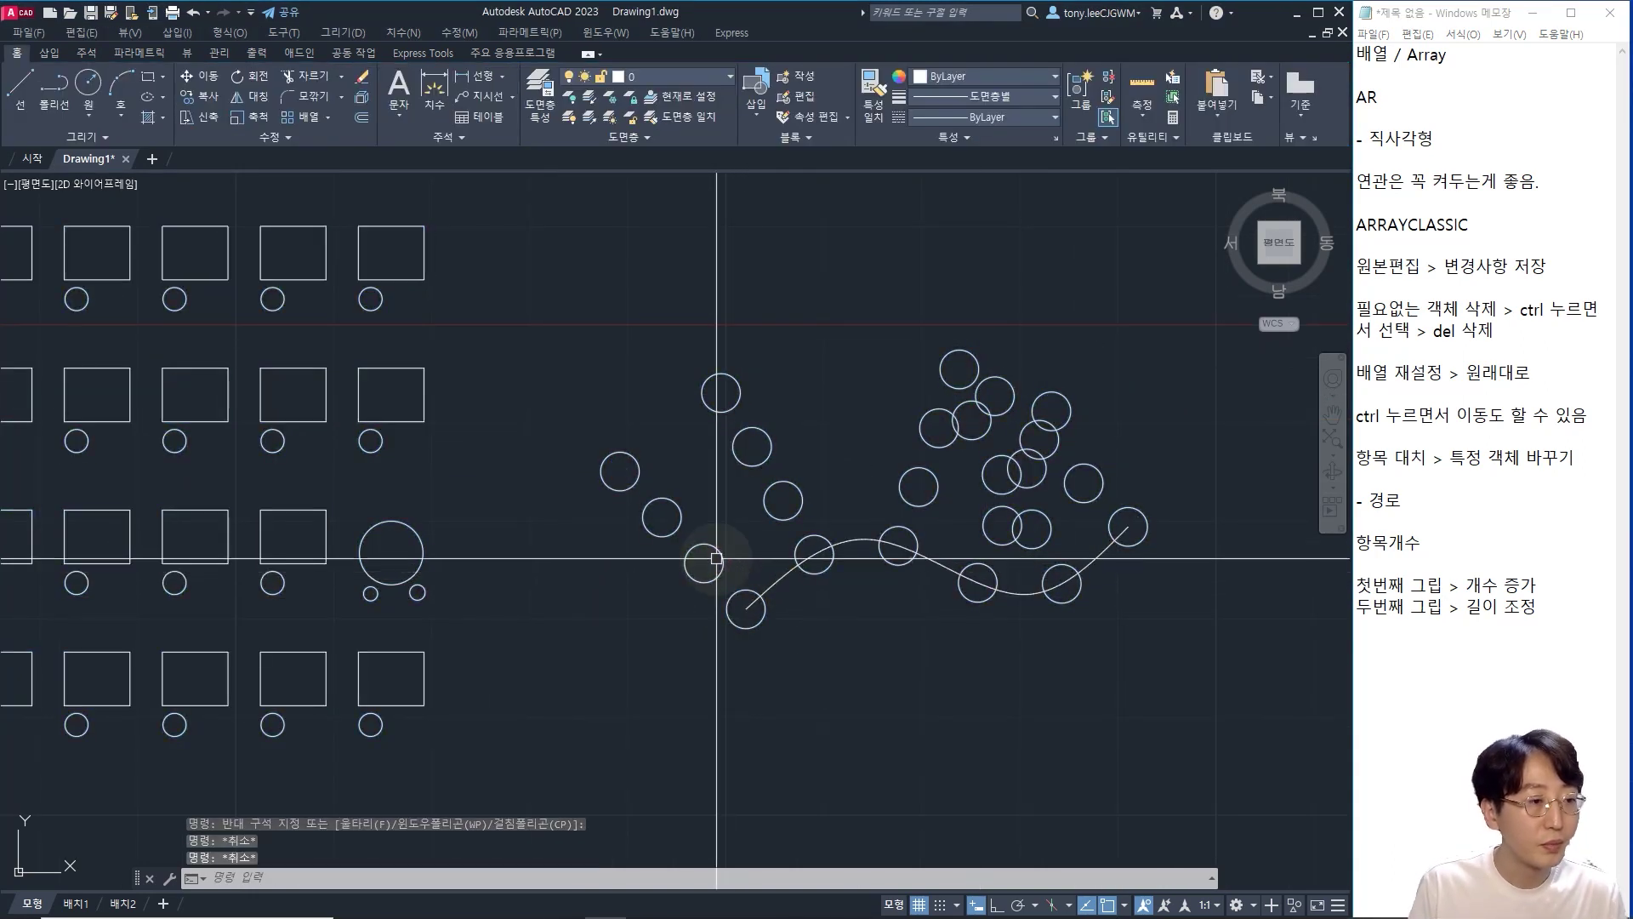
{"action": "left_click", "coordinate": [716, 559]}
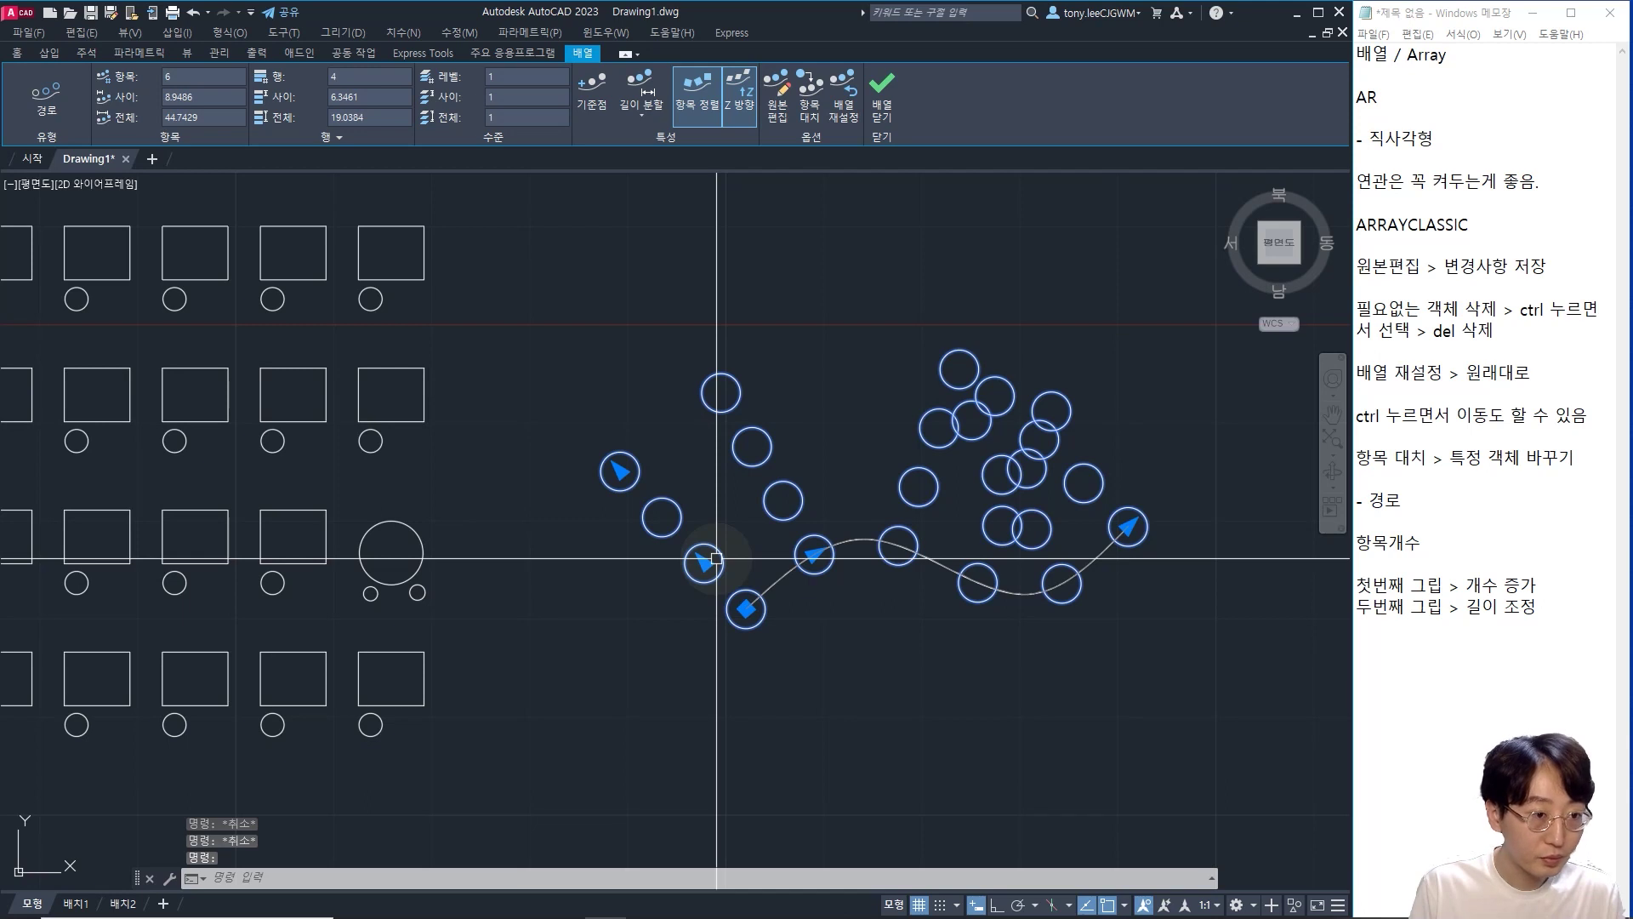
{"action": "double_click", "coordinate": [376, 77]}
{"action": "type", "text": "1"}
{"action": "key", "text": "Return"}
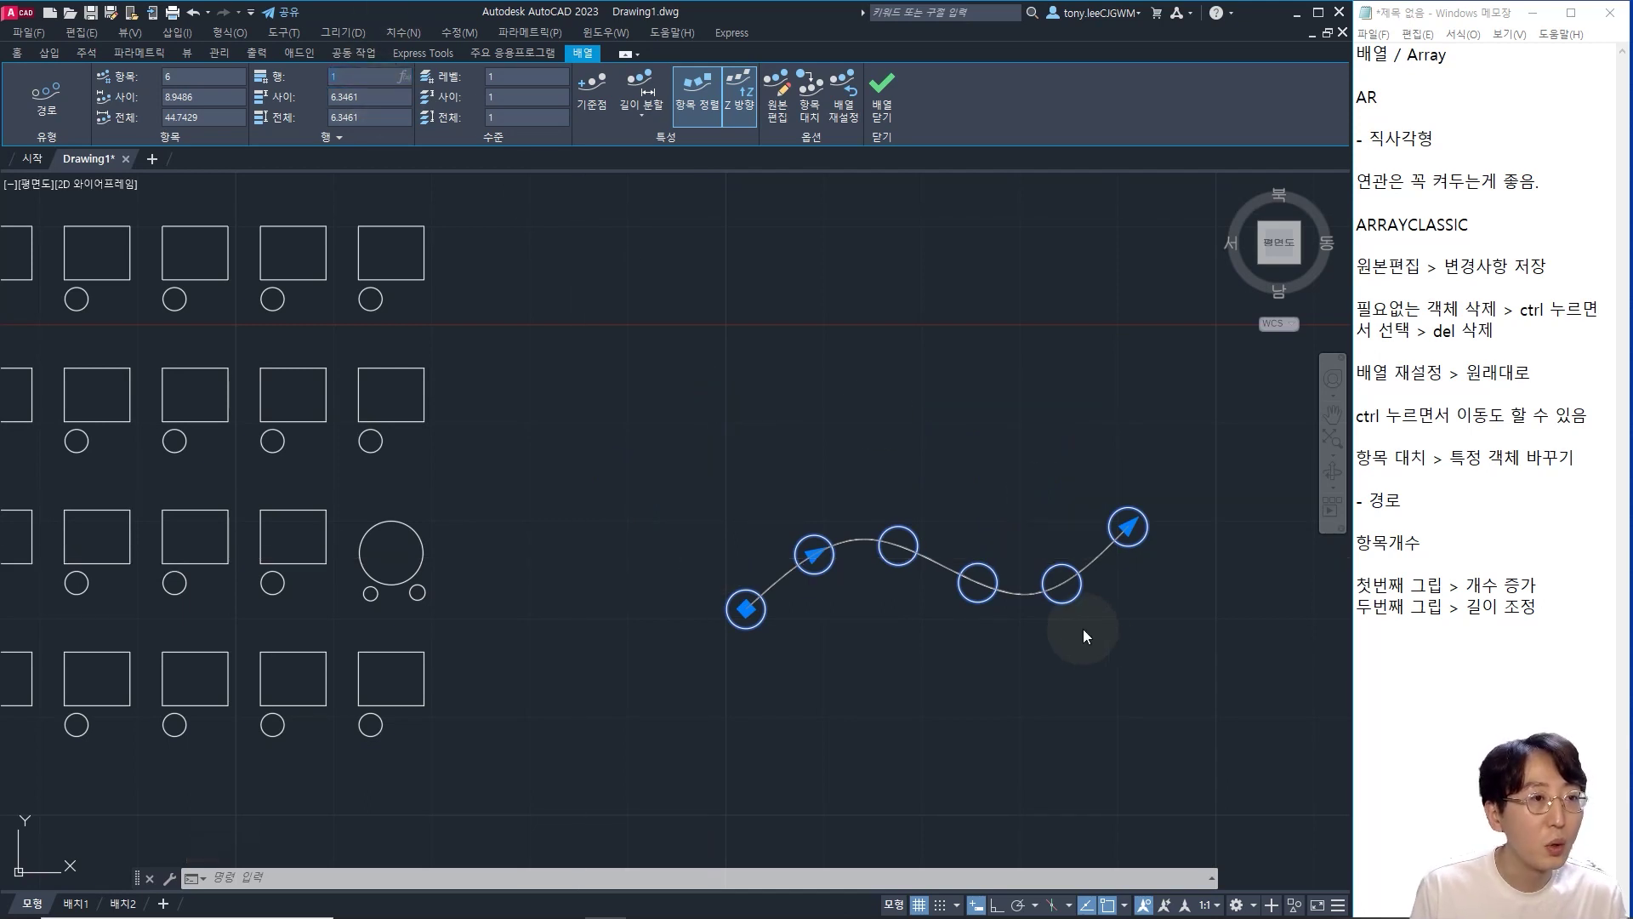
- Select only the third circle of the path array, move it off the spline and delete it
{"action": "scroll", "coordinate": [1084, 629], "scroll_direction": "up", "scroll_amount": 2}
{"action": "middle_click_drag", "start_coordinate": [1097, 638], "coordinate": [1025, 620]}
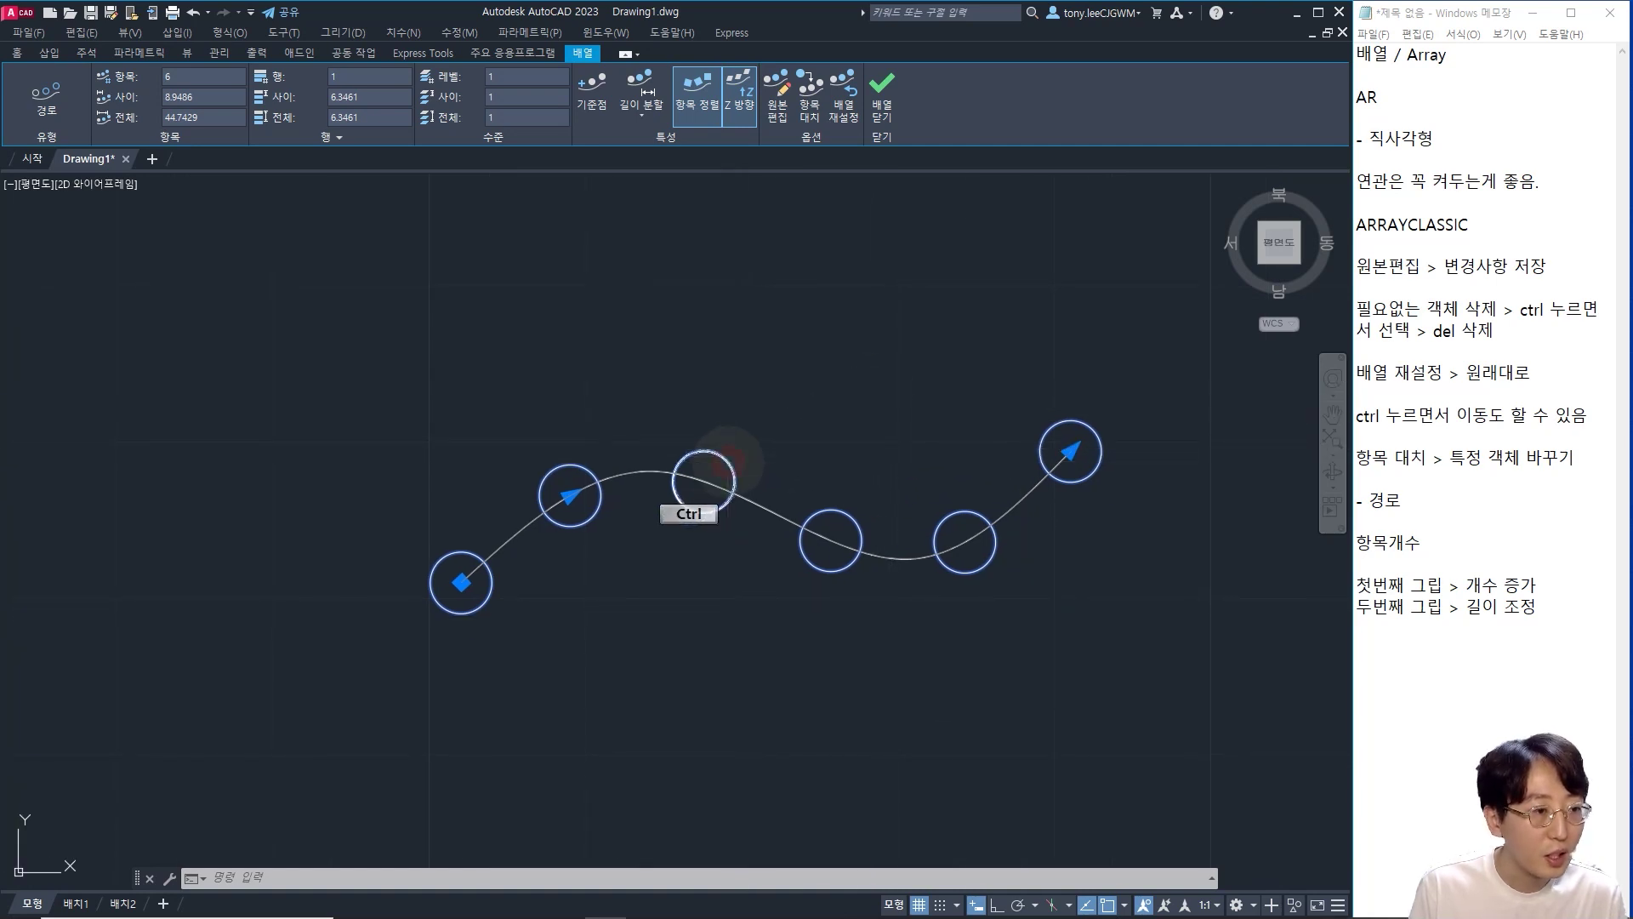
{"action": "key", "text": "Escape"}
{"action": "left_click", "coordinate": [704, 481]}
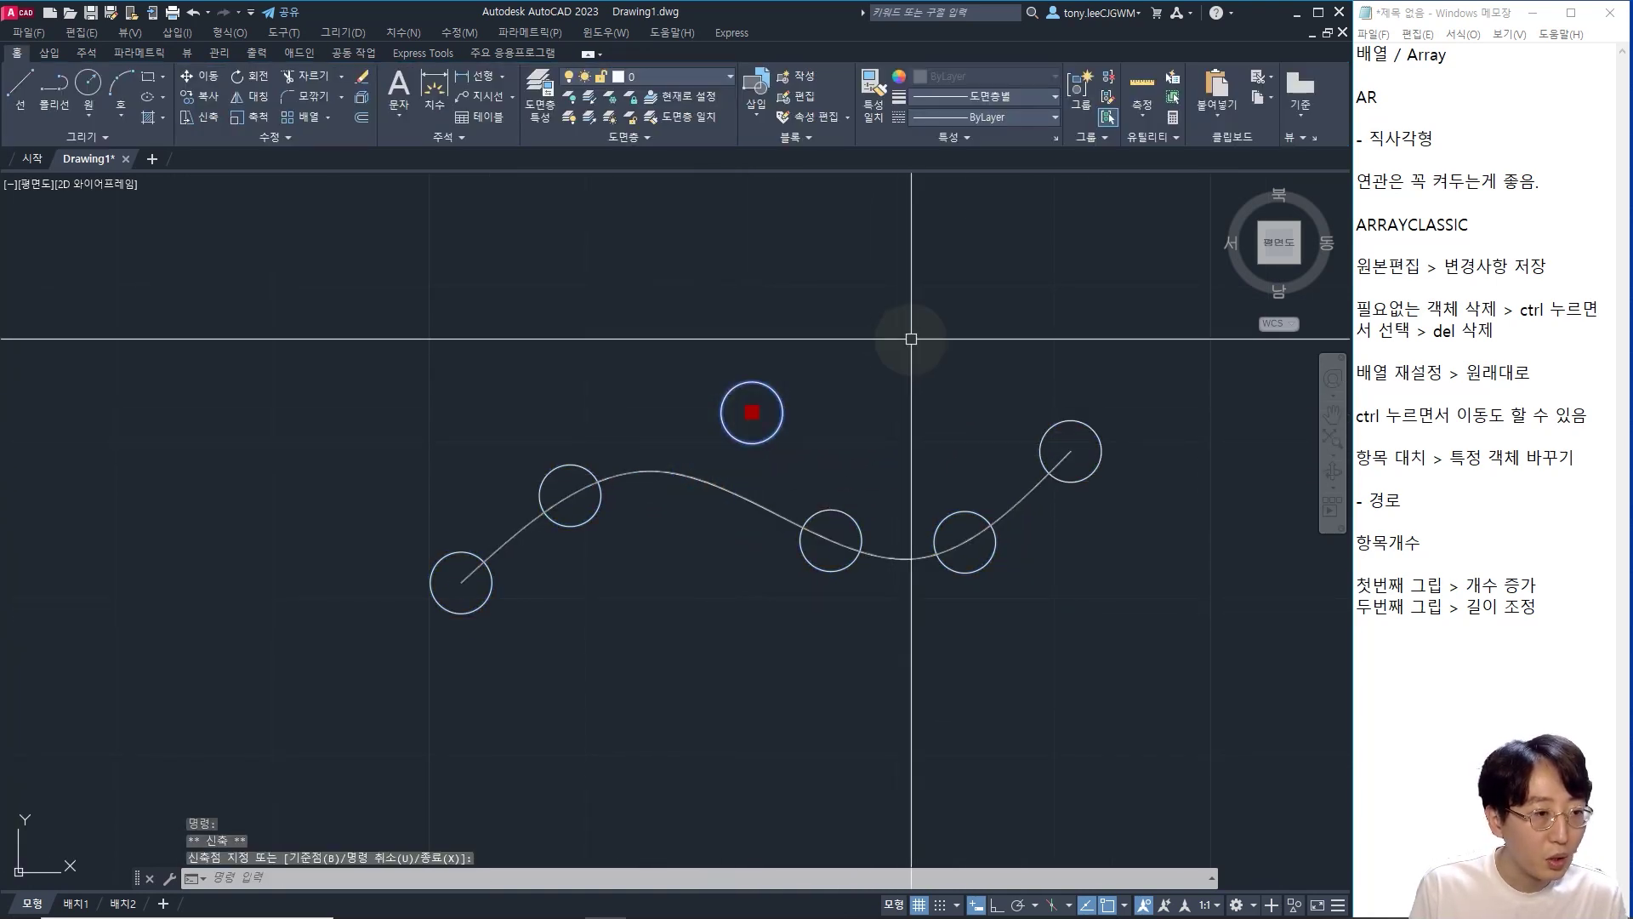
{"action": "key", "text": "Delete"}
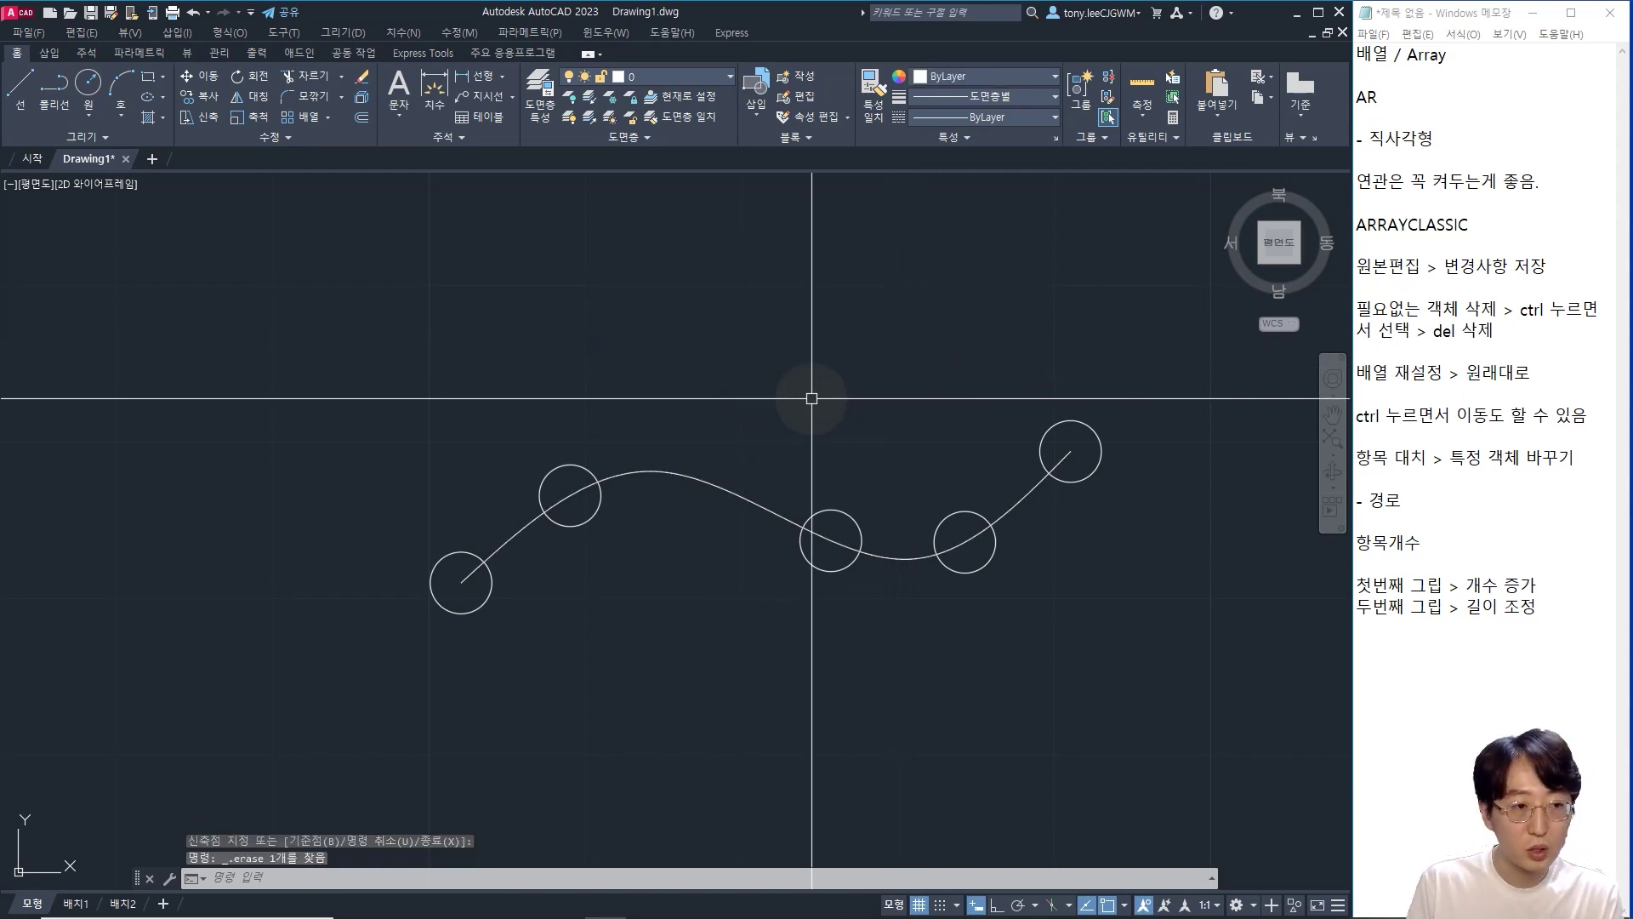
- Draw a small rectangle about 3 by 3.5 in the empty space below the spline
{"action": "left_click", "coordinate": [855, 536]}
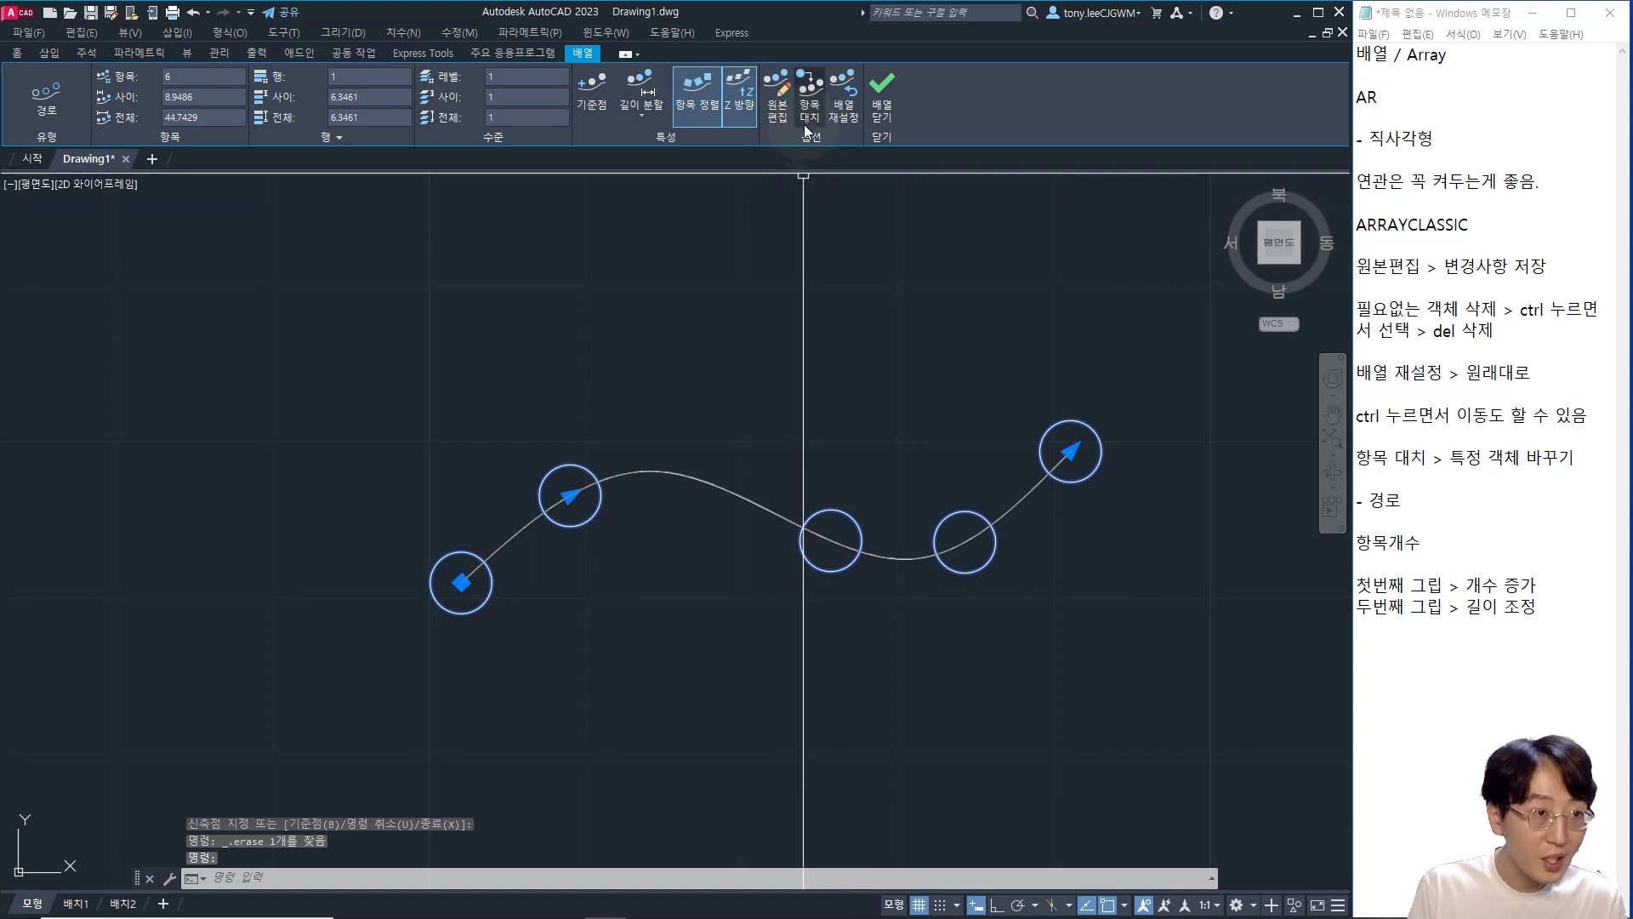
{"action": "key", "text": "Escape"}
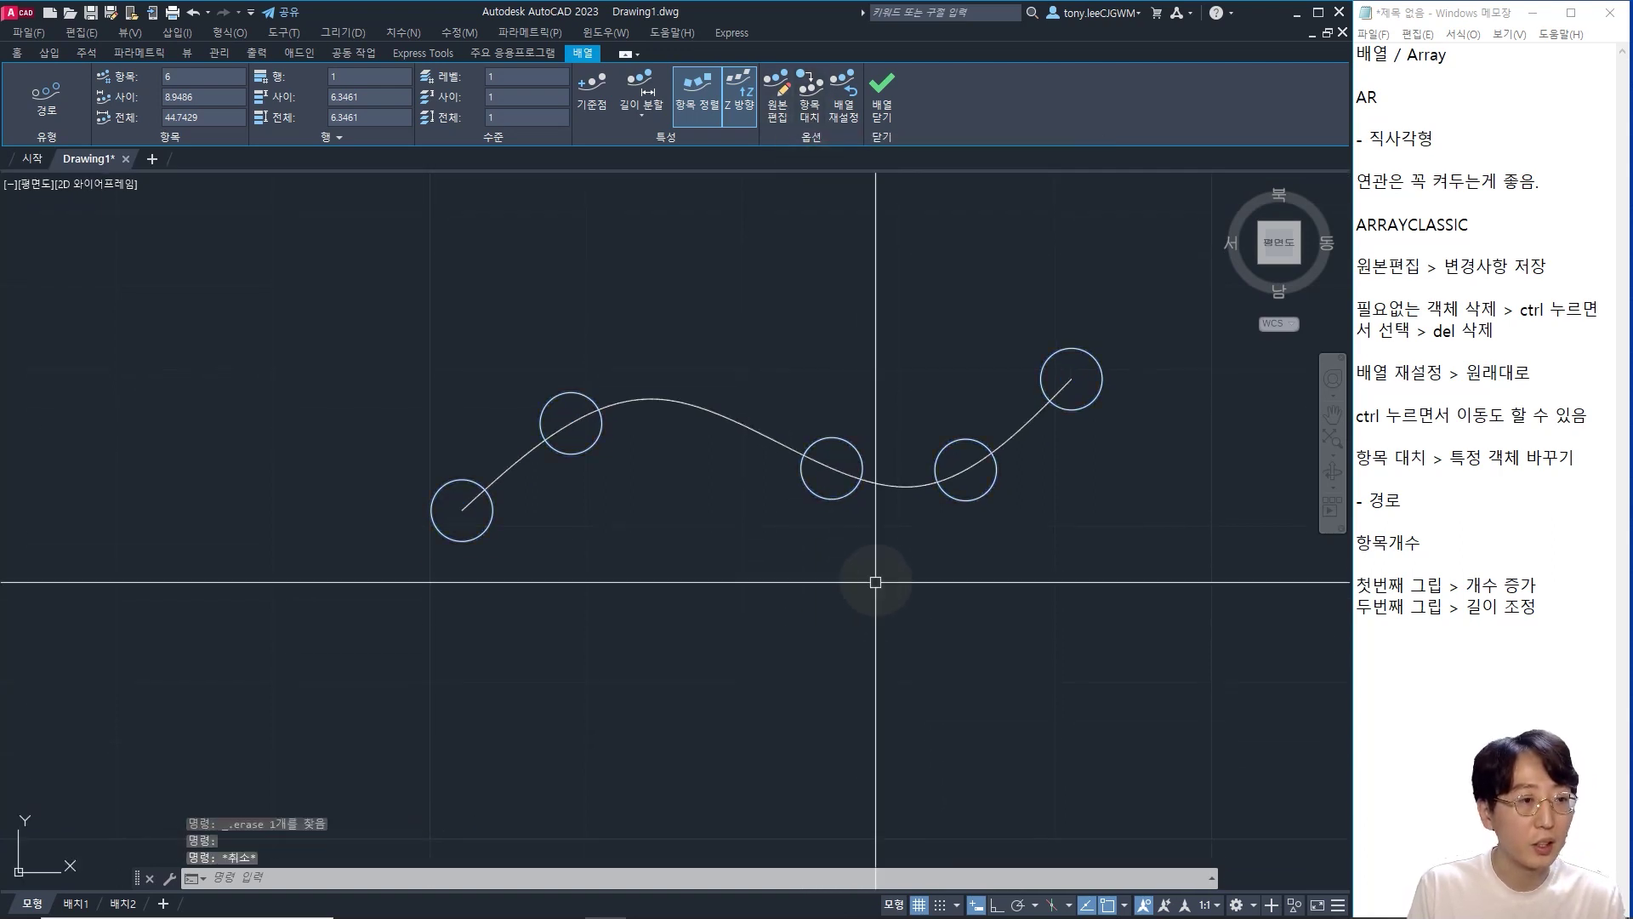
{"action": "type", "text": "rec"}
{"action": "key", "text": "Return"}
{"action": "left_click", "coordinate": [809, 646]}
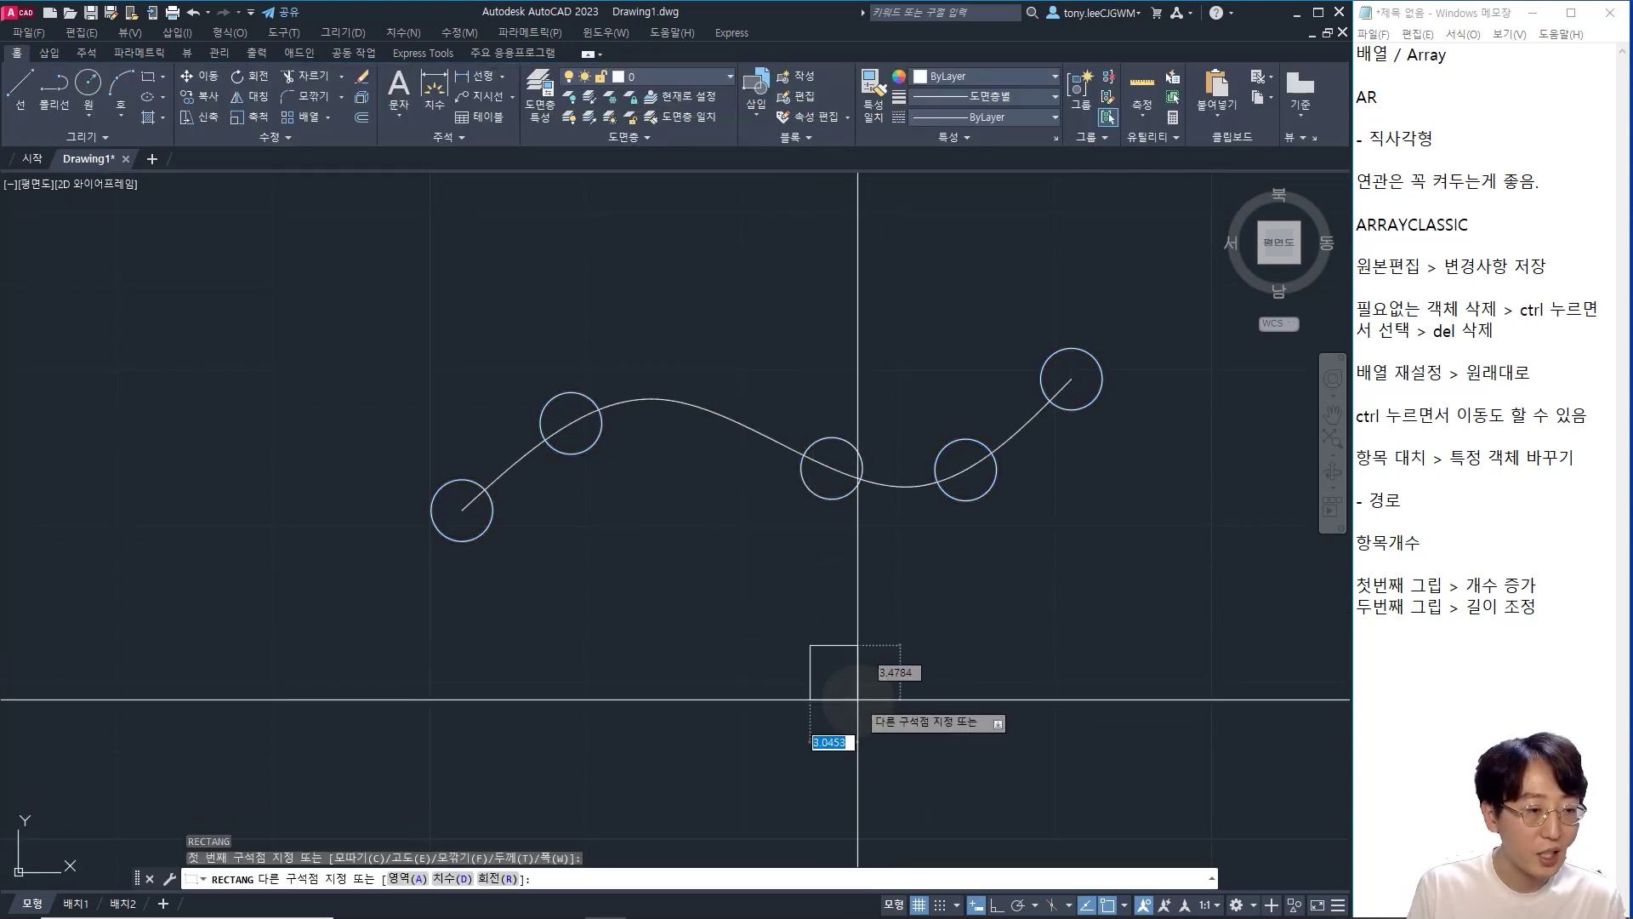
{"action": "left_click", "coordinate": [859, 701]}
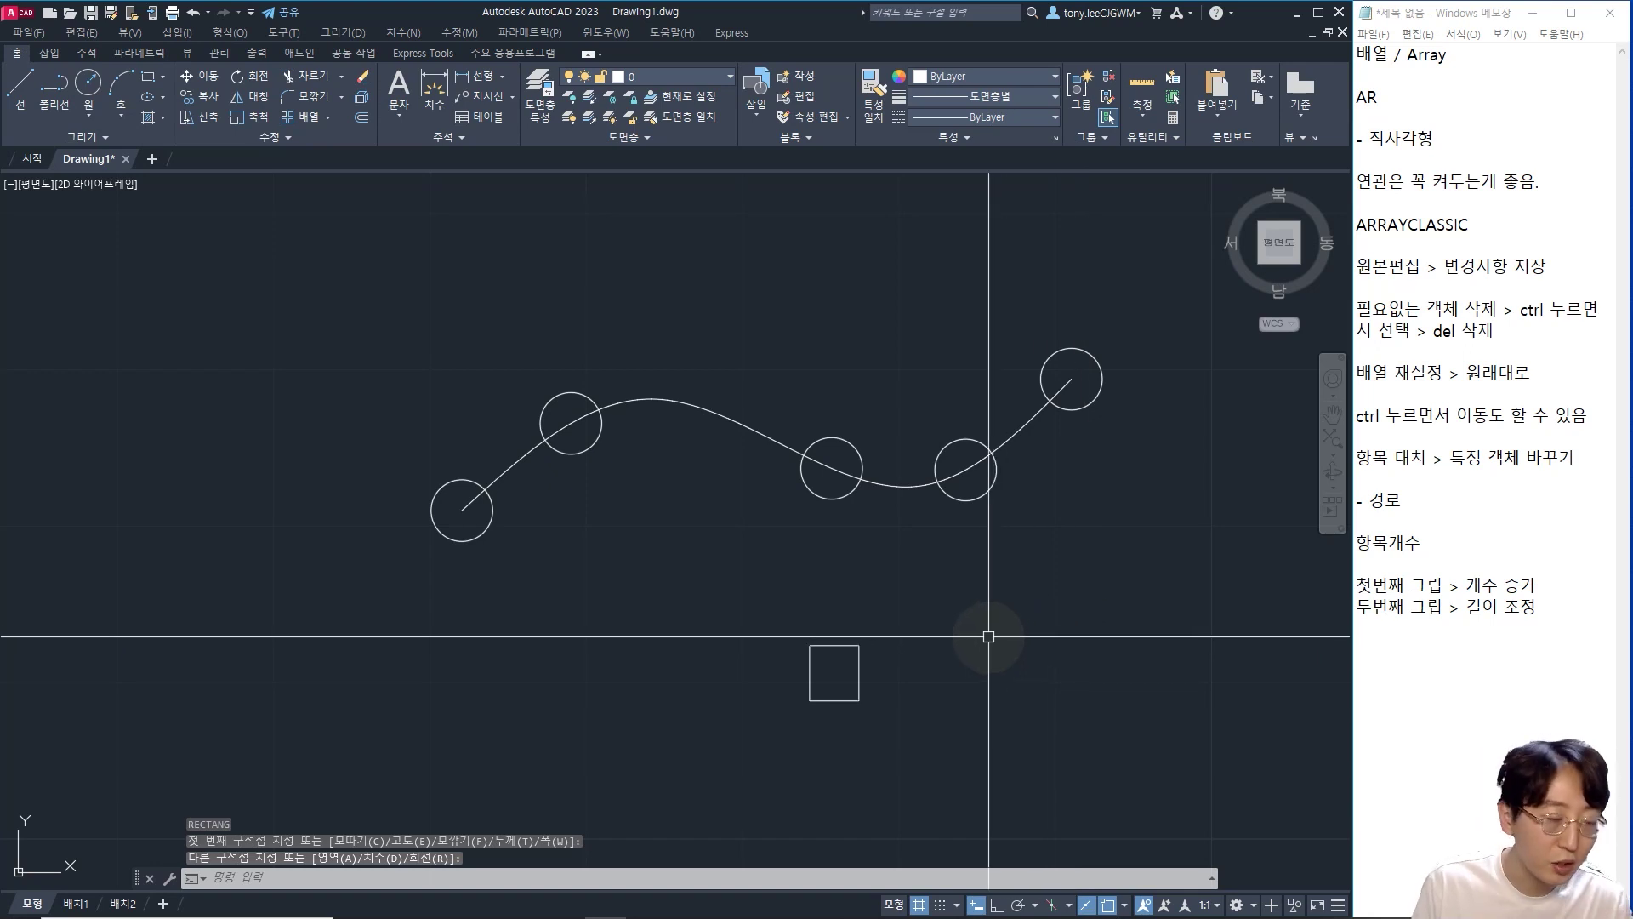
- Replace the path array's circle at the middle of the spline with the small rectangle, using its geometric center as base point
{"action": "left_click", "coordinate": [799, 522]}
{"action": "left_click", "coordinate": [801, 490]}
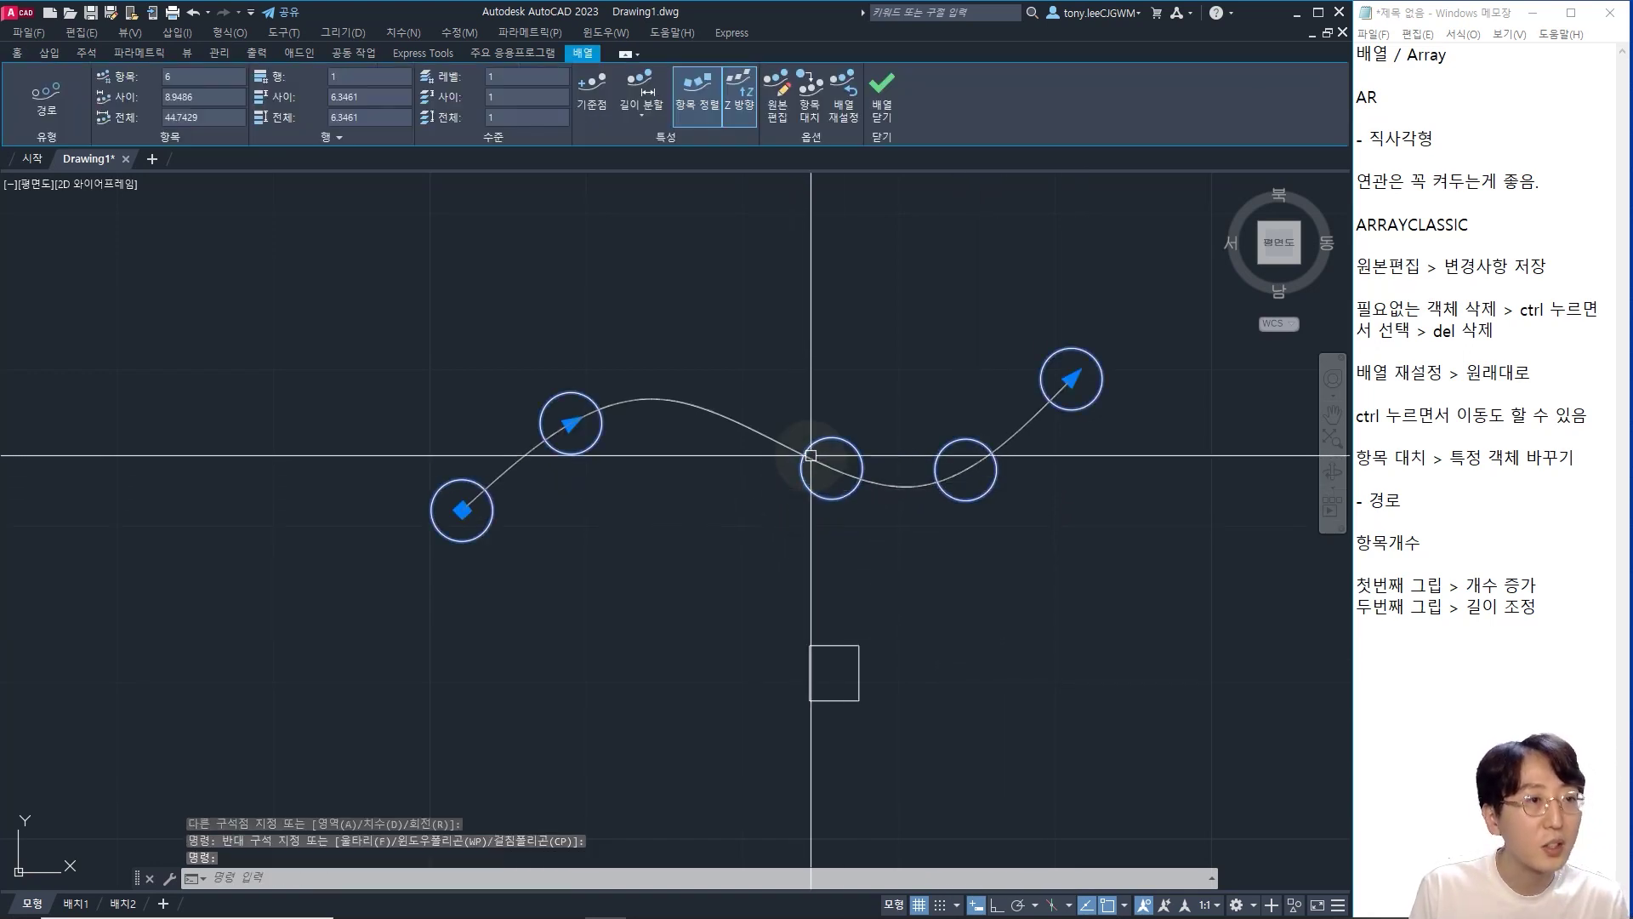
{"action": "left_click", "coordinate": [809, 102]}
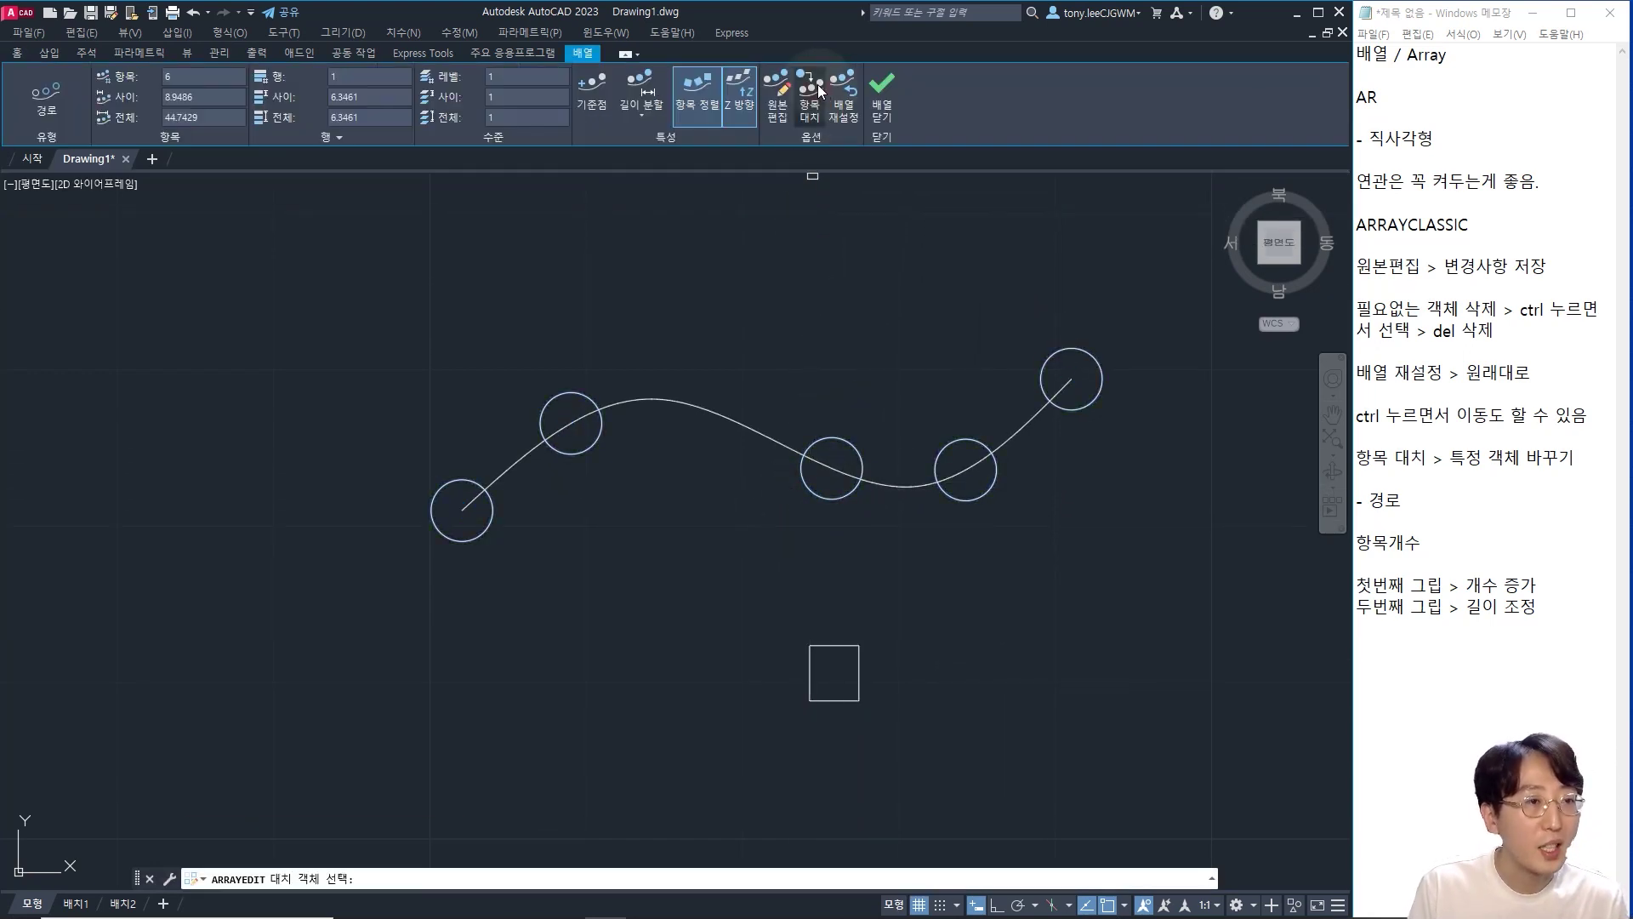
{"action": "left_click", "coordinate": [859, 658]}
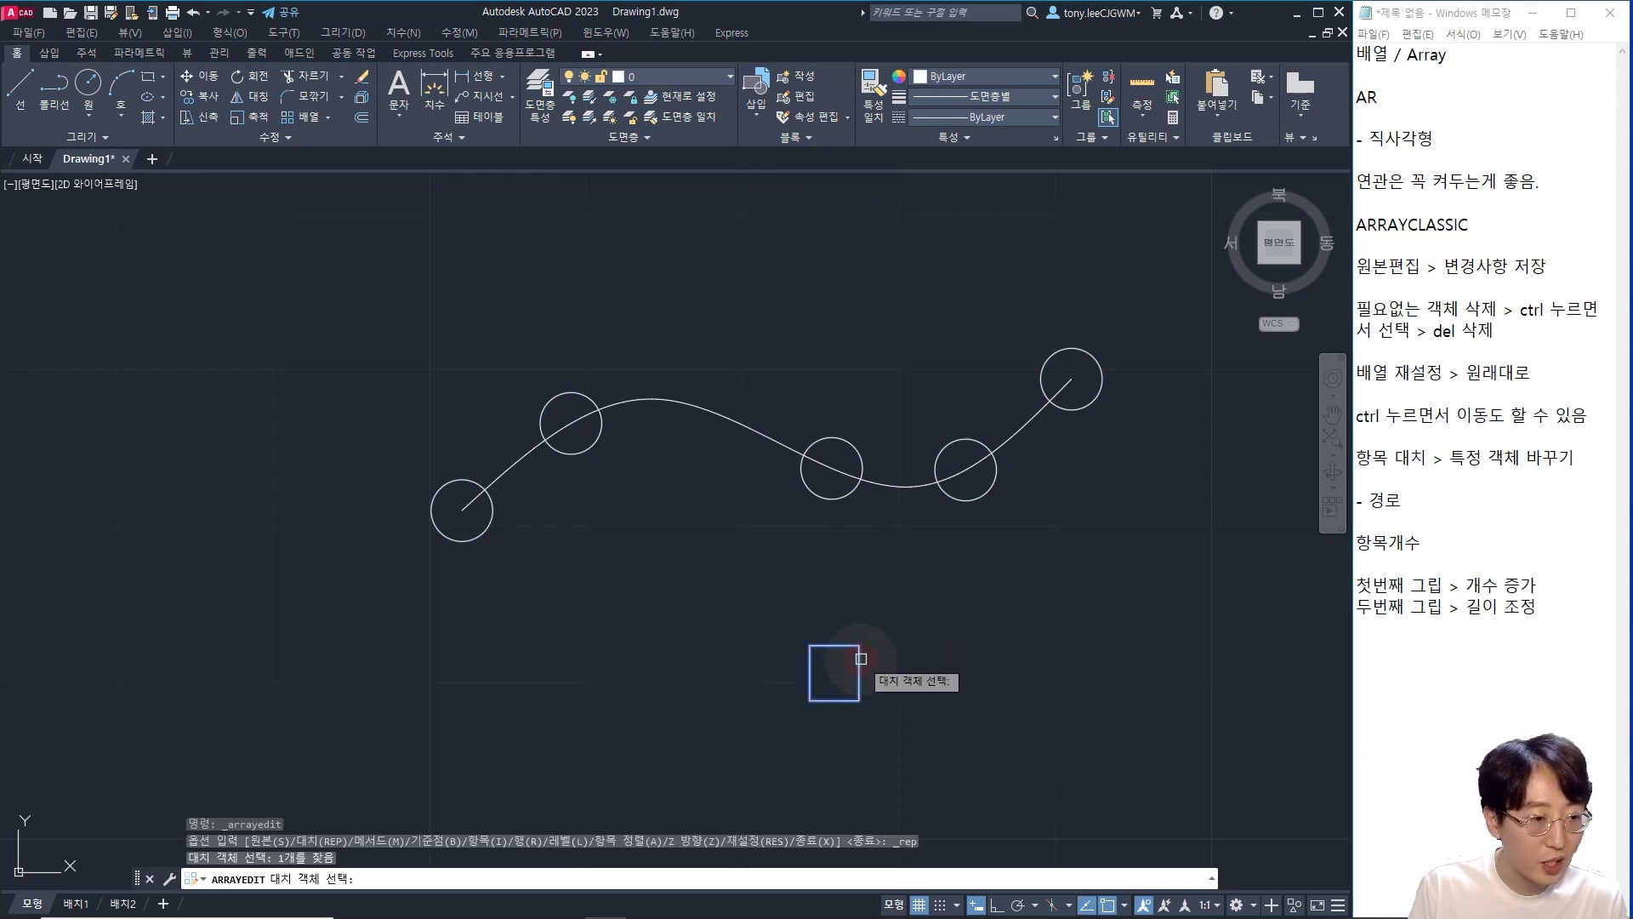
{"action": "key", "text": "Return"}
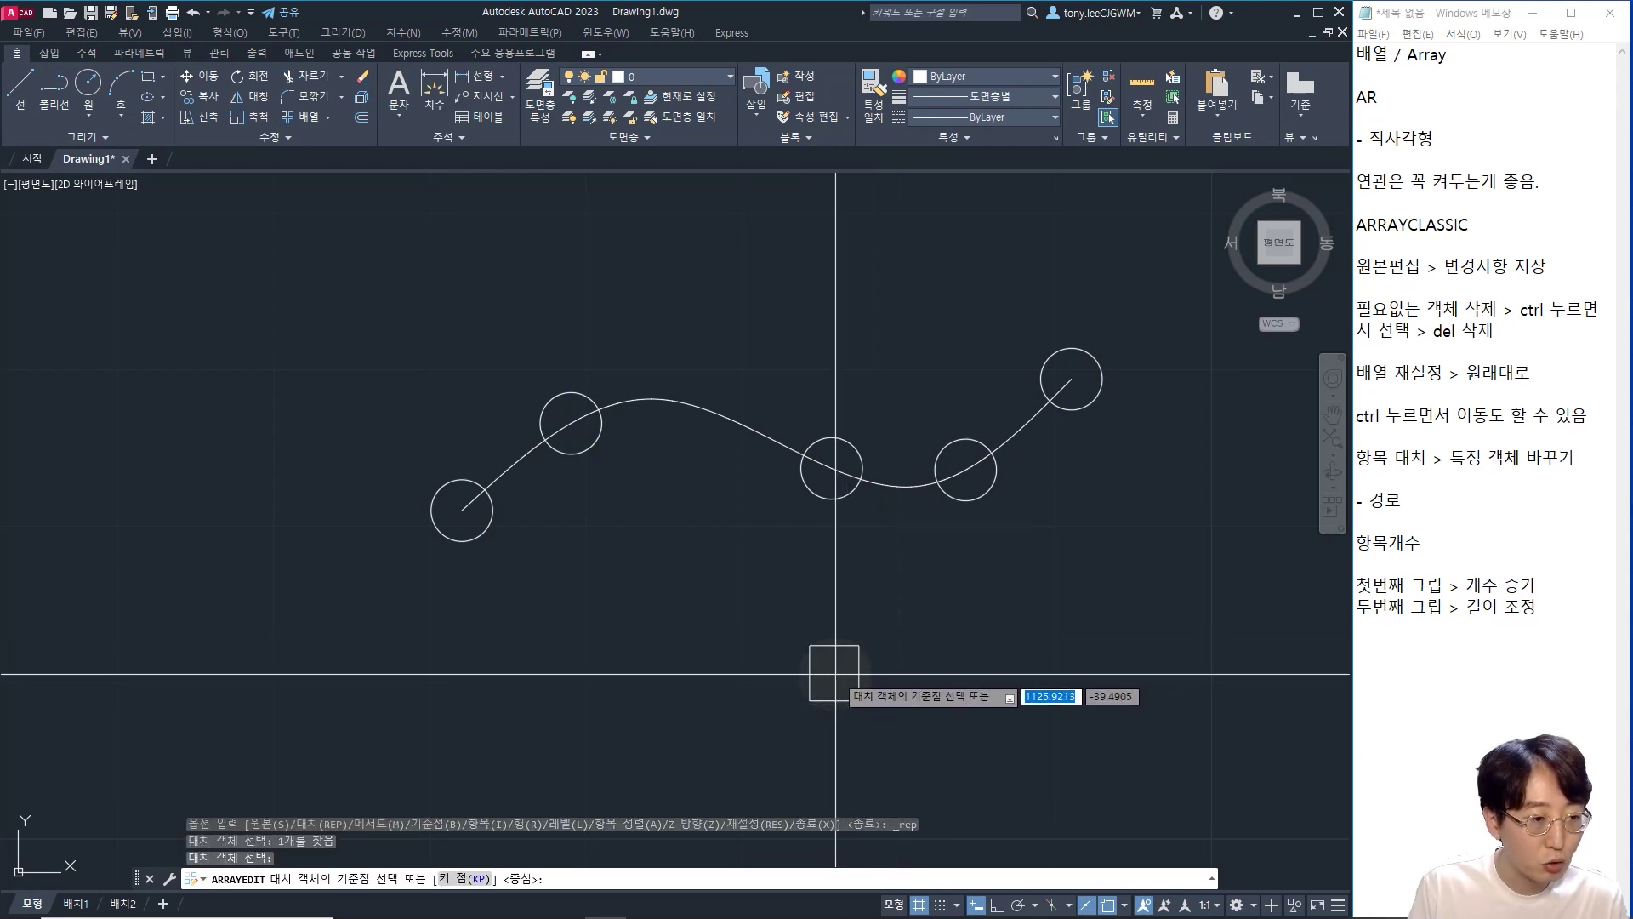
{"action": "right_click", "coordinate": [911, 611], "text": "shift"}
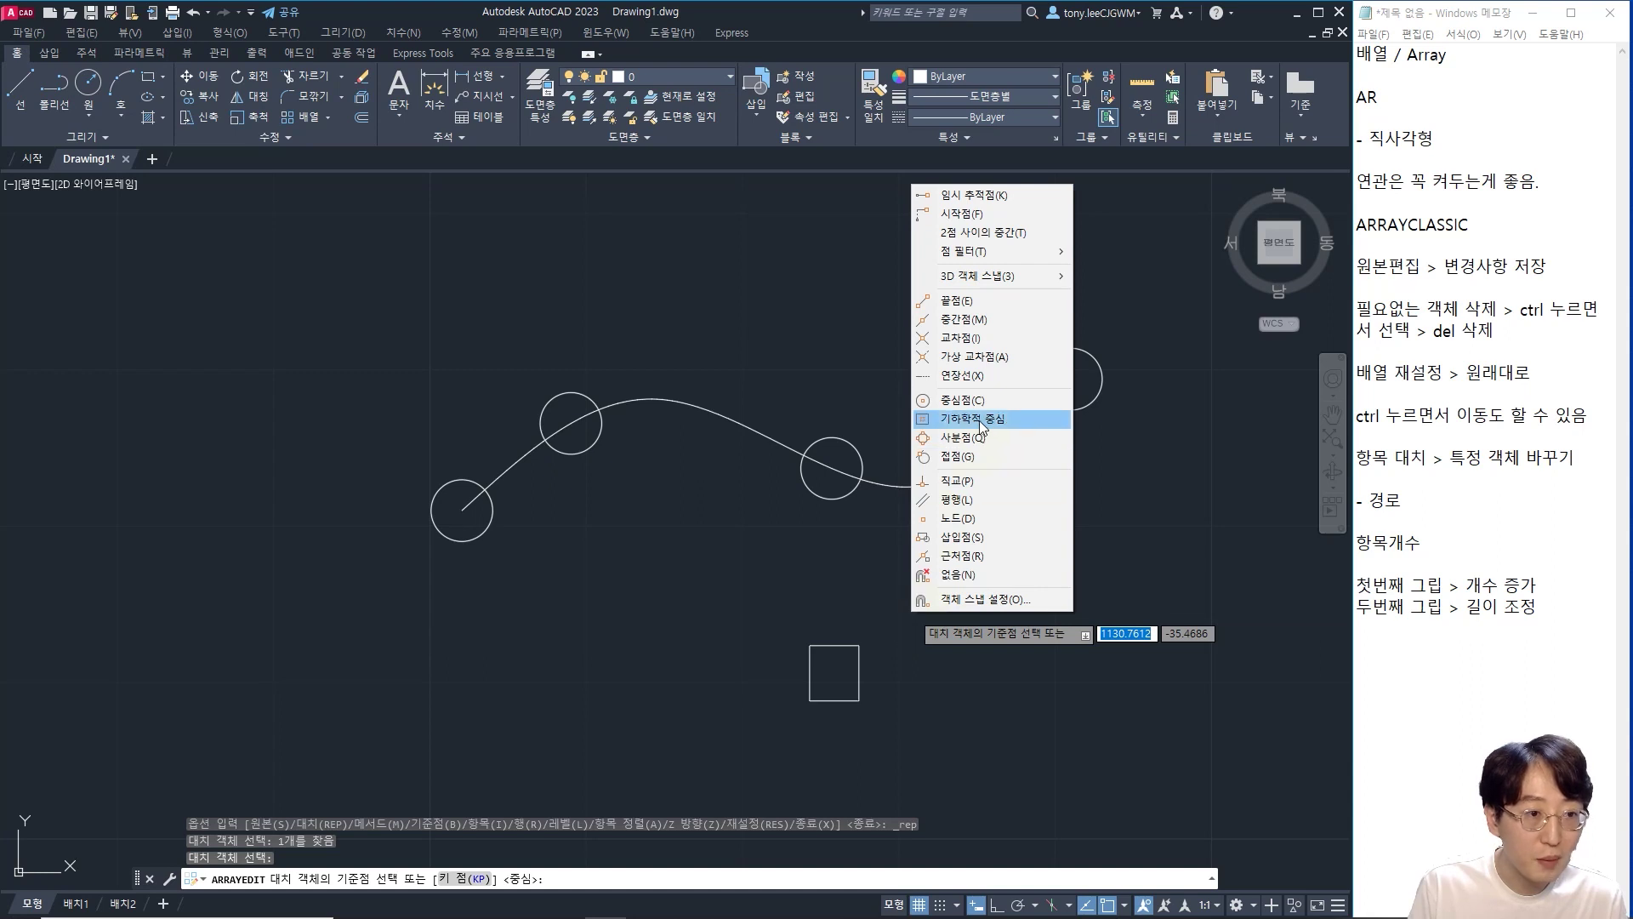
{"action": "left_click", "coordinate": [970, 418]}
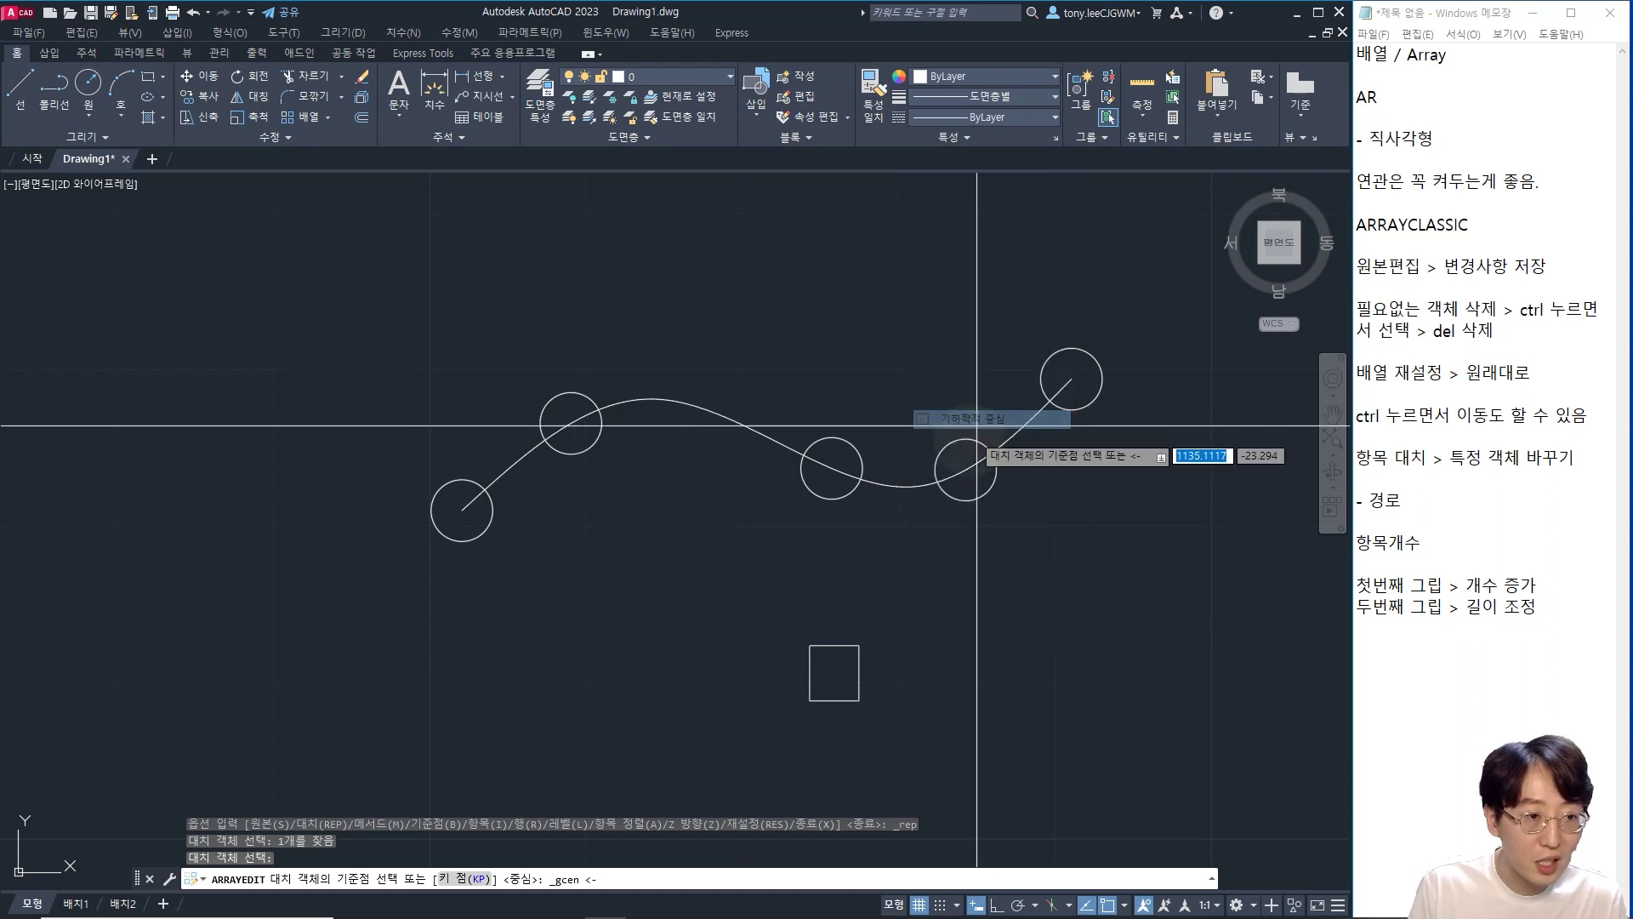
{"action": "left_click", "coordinate": [834, 673]}
{"action": "left_click", "coordinate": [843, 494]}
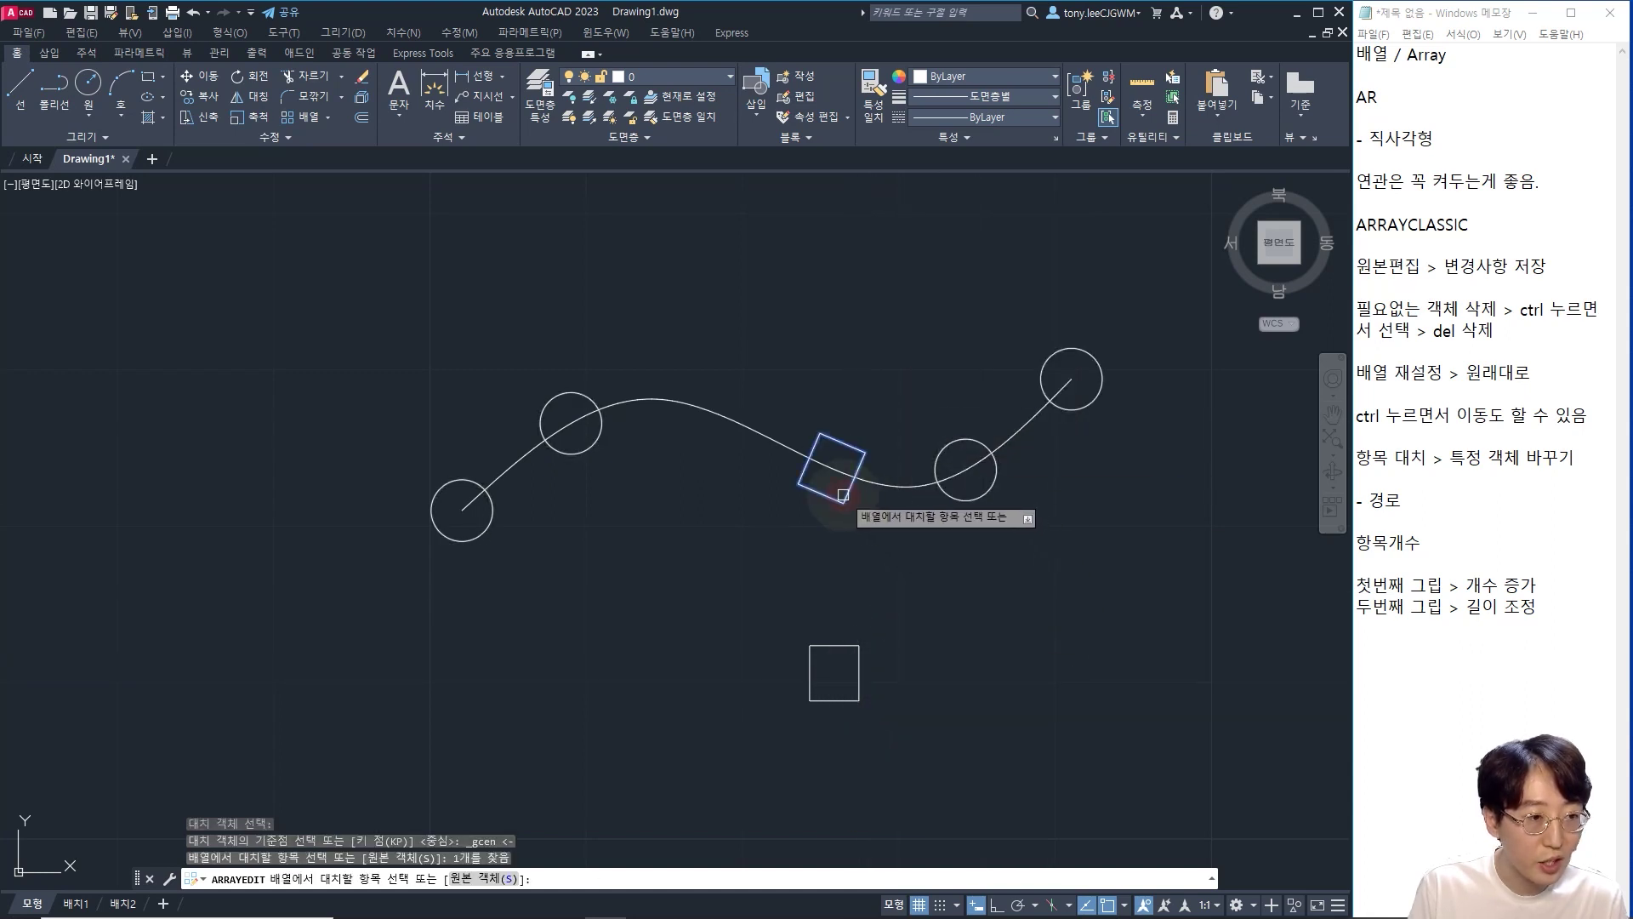
{"action": "key", "text": "Return"}
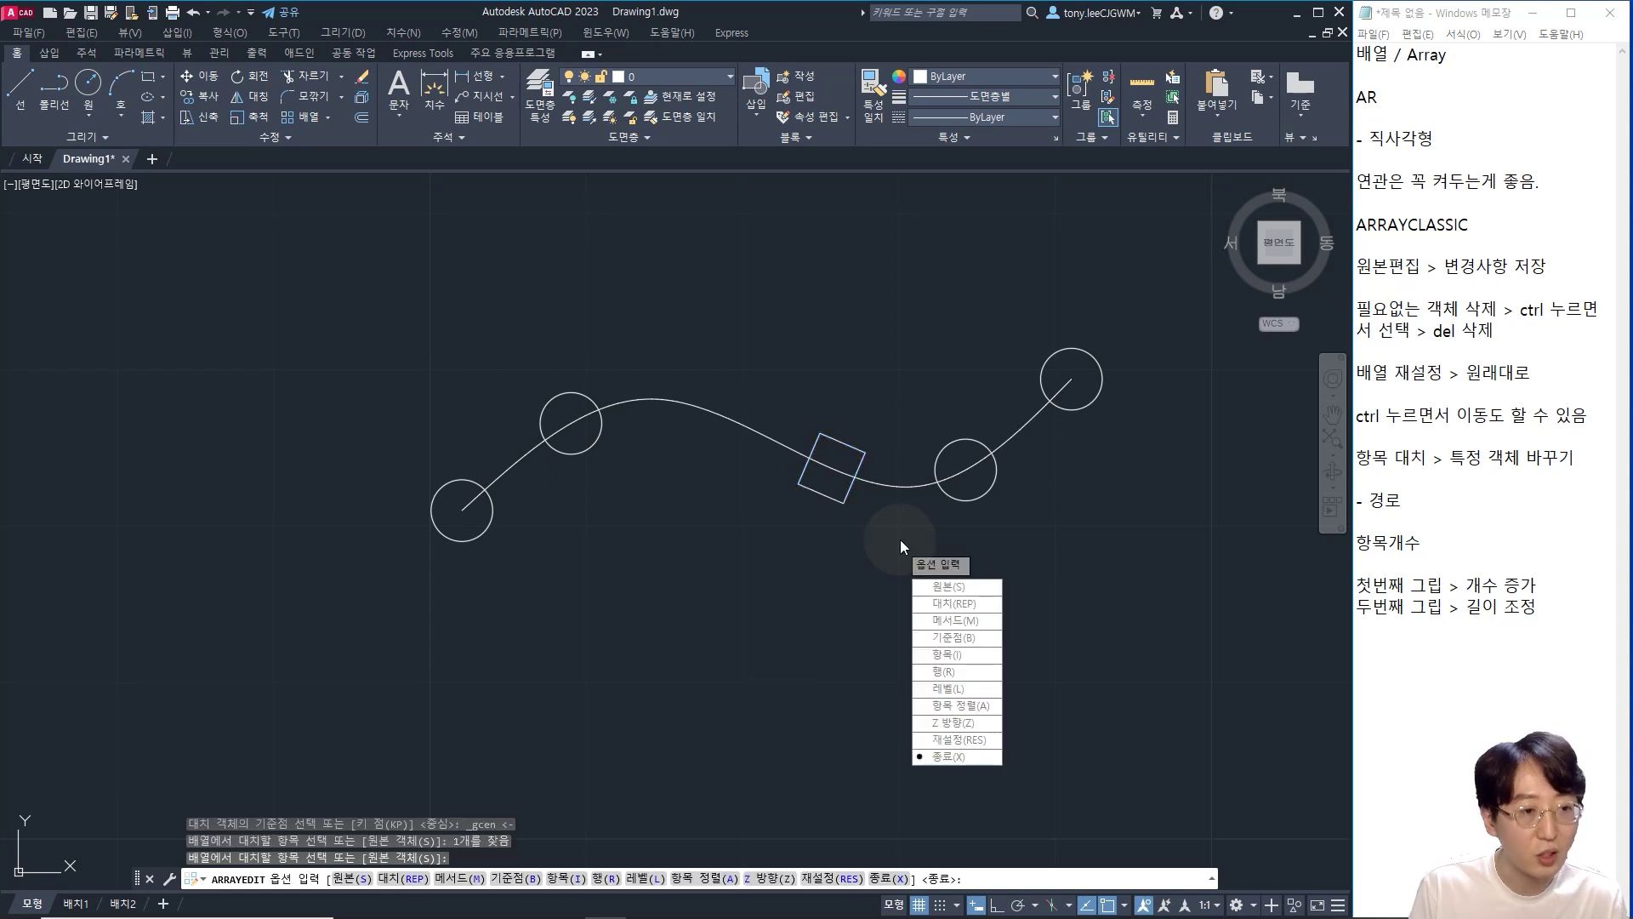
- End the array edit and draw a new S-shaped four-point spline in the empty space below the path array
{"action": "key", "text": "Escape"}
{"action": "key", "text": "Escape"}
{"action": "key", "text": "Escape"}
{"action": "scroll", "coordinate": [877, 561], "scroll_direction": "down", "scroll_amount": 3}
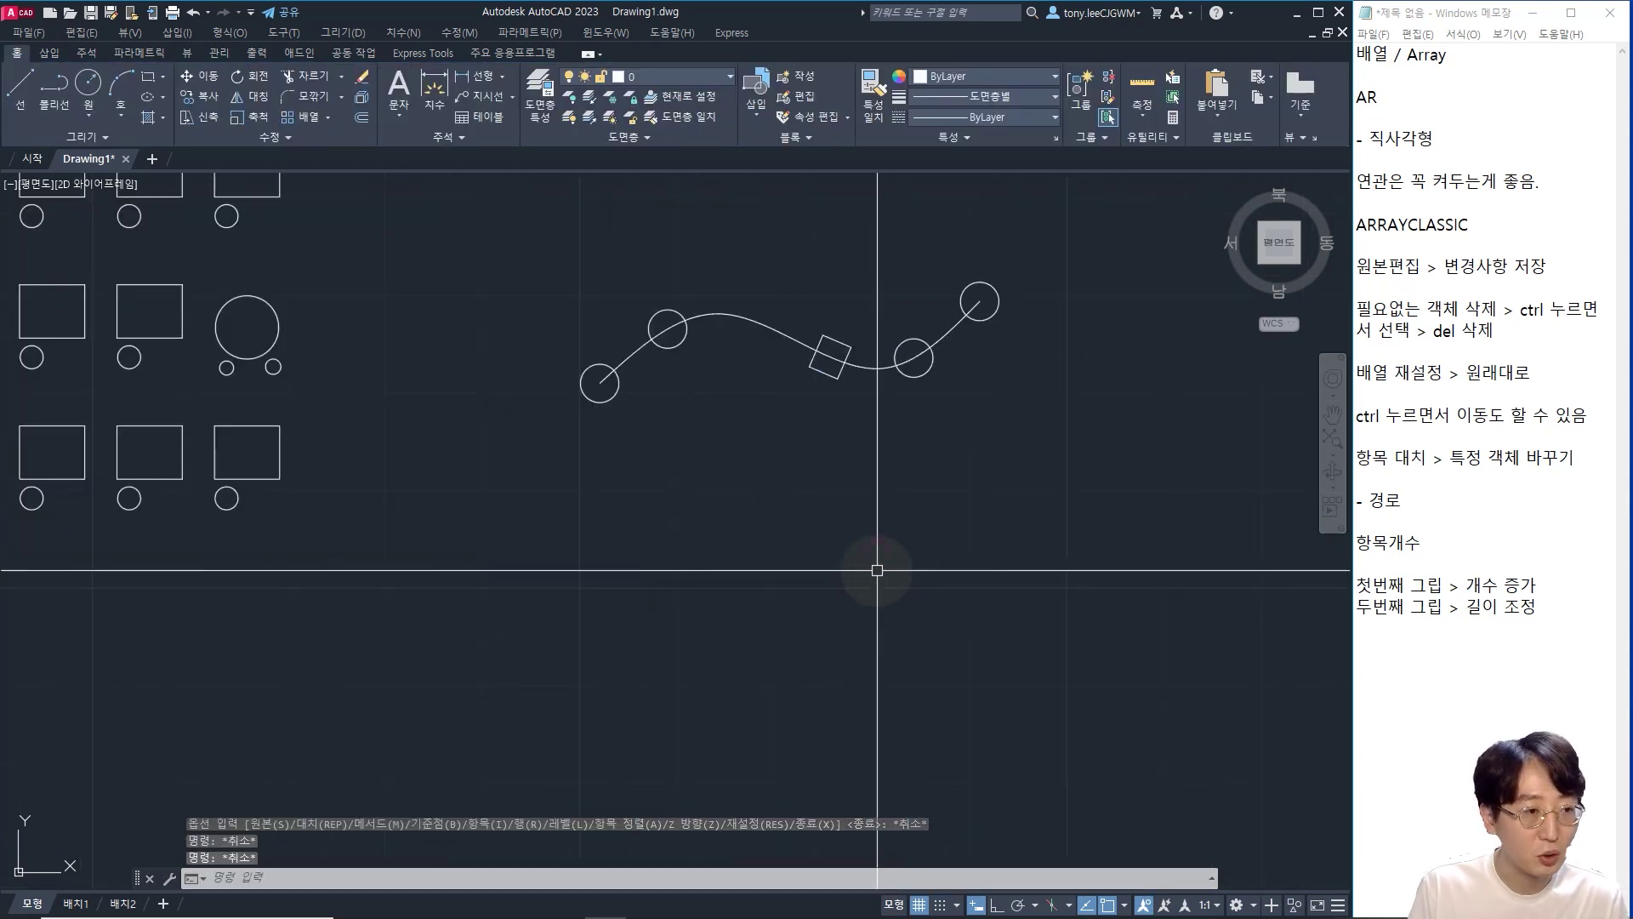
{"action": "type", "text": "spl"}
{"action": "key", "text": "Return"}
{"action": "left_click", "coordinate": [670, 668]}
{"action": "left_click", "coordinate": [777, 584]}
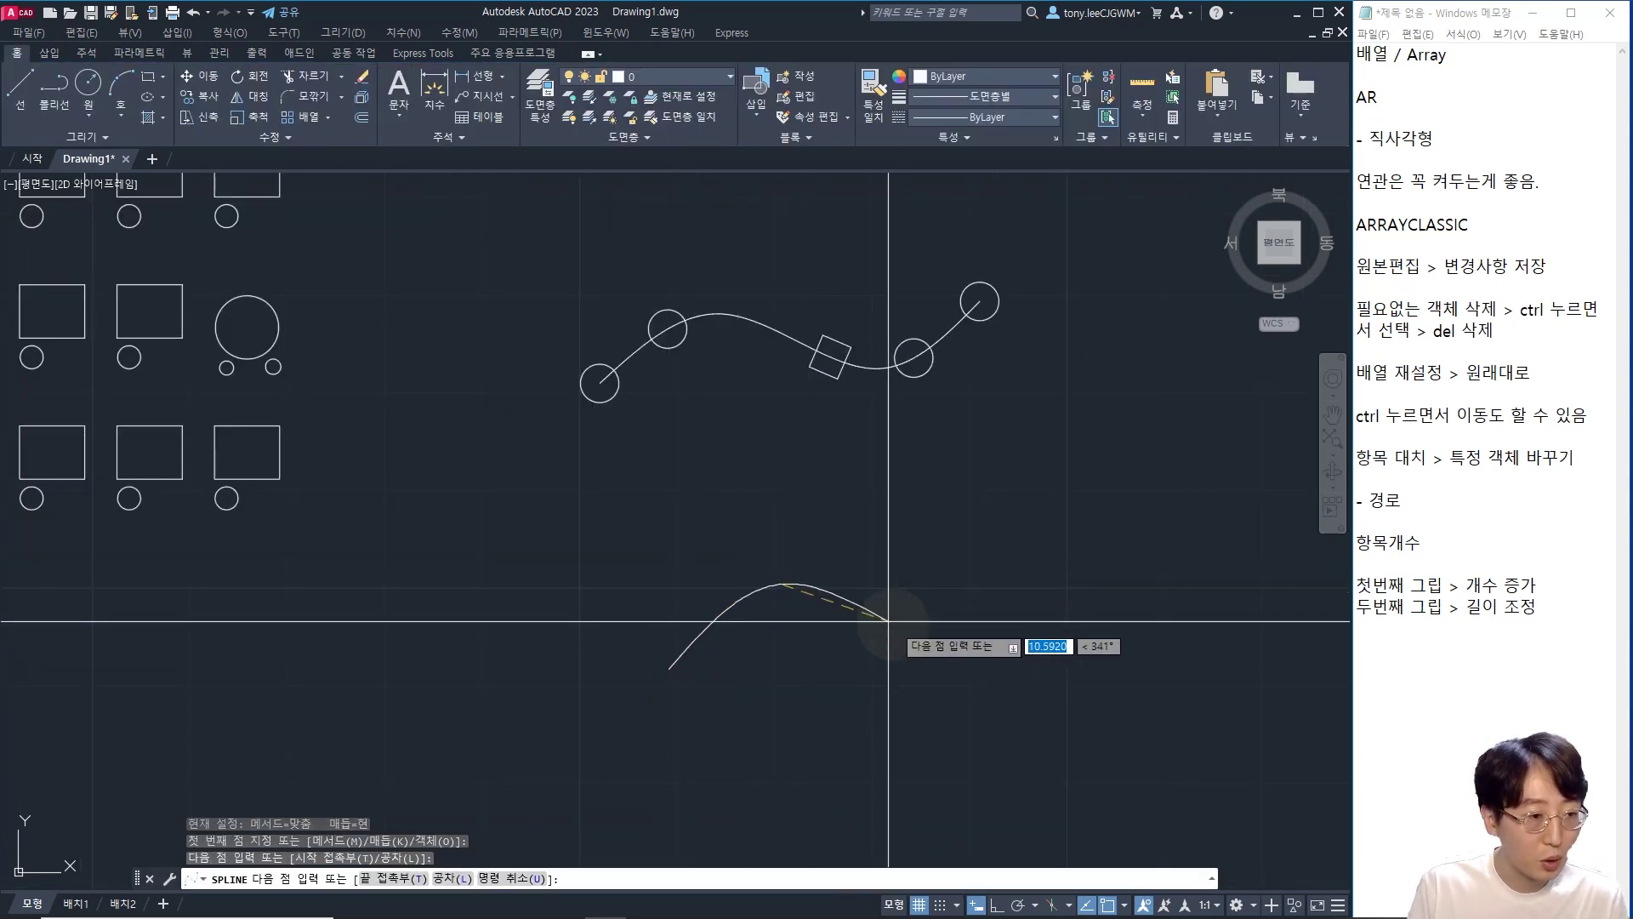
{"action": "left_click", "coordinate": [902, 628]}
{"action": "left_click", "coordinate": [1027, 541]}
{"action": "key", "text": "Return"}
- Draw a small, nearly square rectangle just to the left of the new spline's starting end
{"action": "type", "text": "rec"}
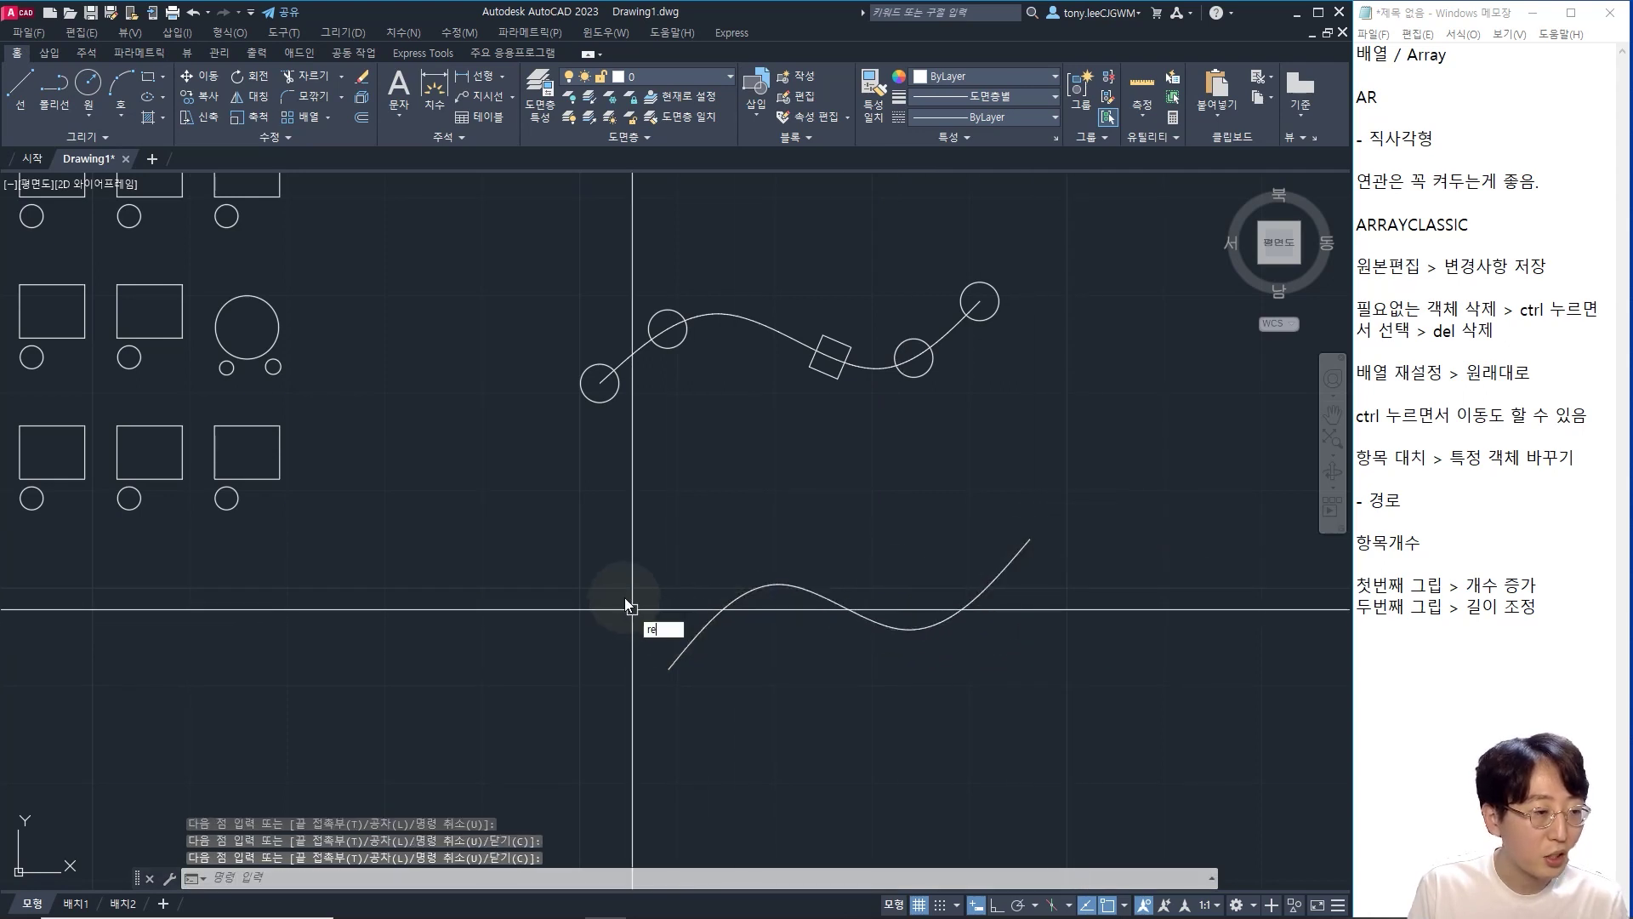
{"action": "key", "text": "Return"}
{"action": "left_click", "coordinate": [602, 589]}
{"action": "left_click", "coordinate": [633, 621]}
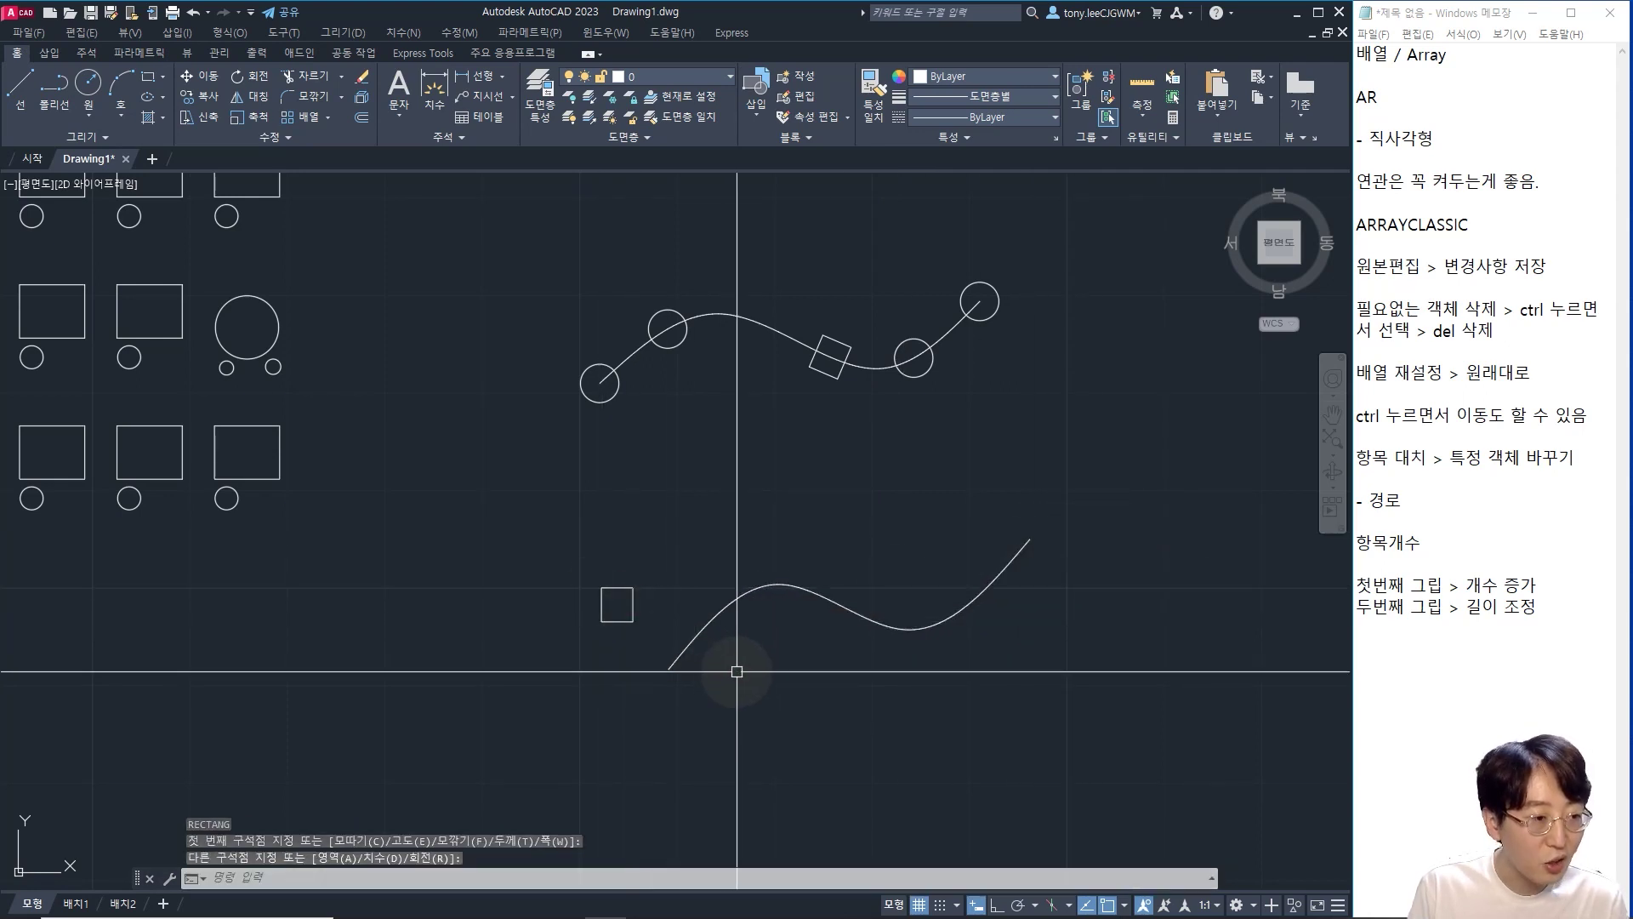
- Create an associative path array of the small rectangle along the new spline
{"action": "scroll", "coordinate": [739, 667], "scroll_direction": "up", "scroll_amount": 2}
{"action": "key", "text": "Return"}
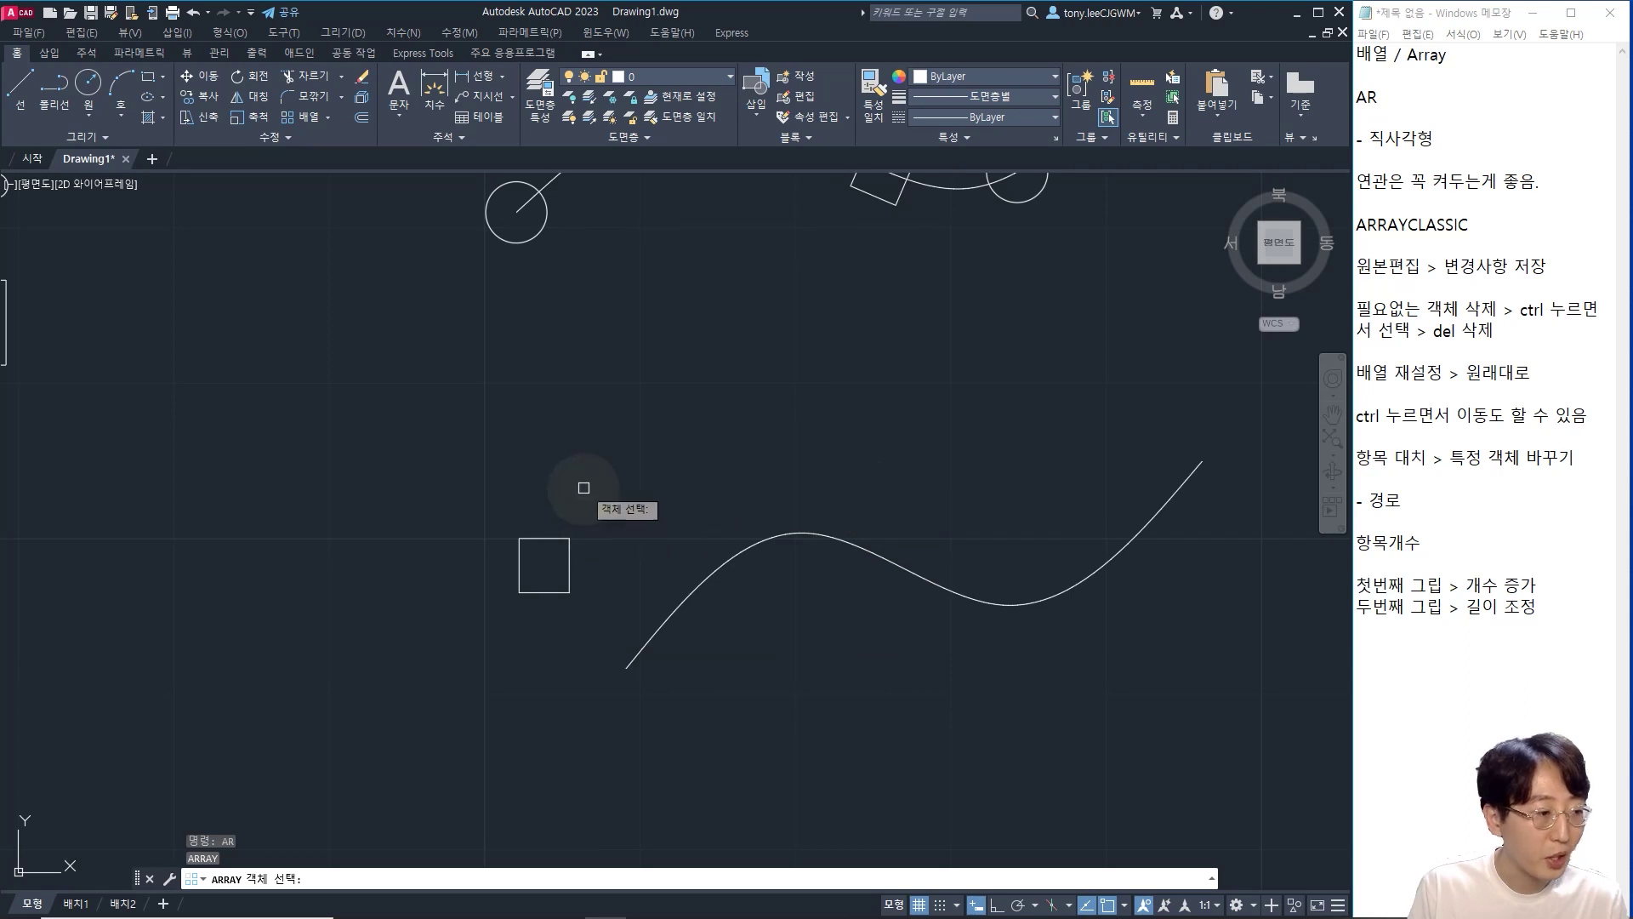
{"action": "left_click", "coordinate": [519, 565]}
{"action": "key", "text": "Return"}
{"action": "left_click", "coordinate": [587, 631]}
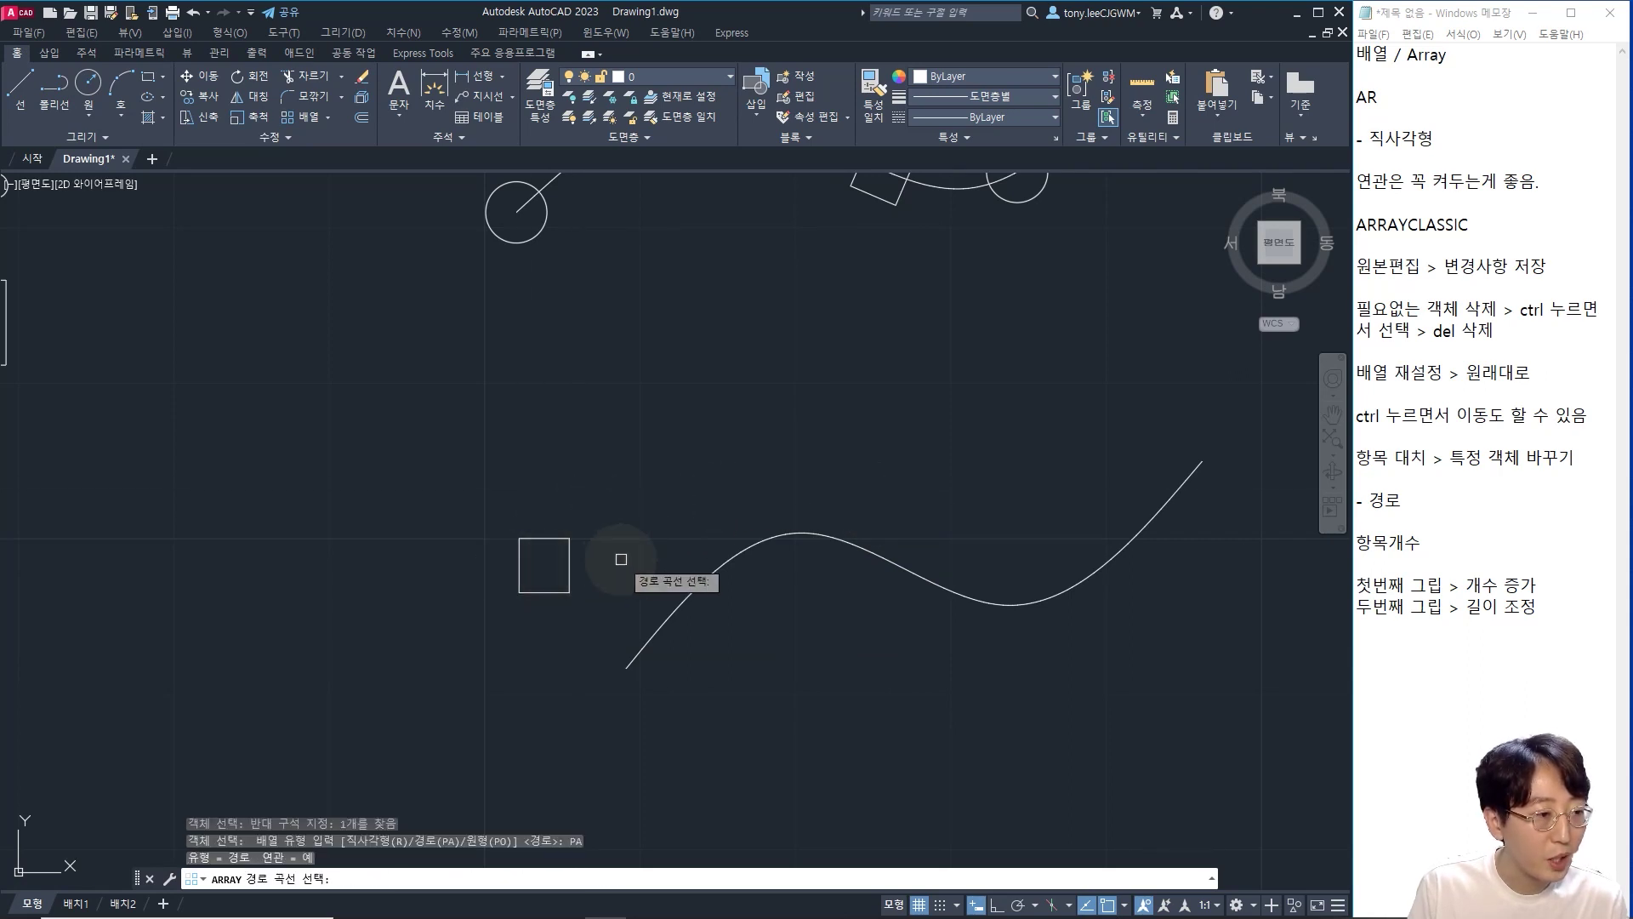
{"action": "left_click", "coordinate": [705, 580]}
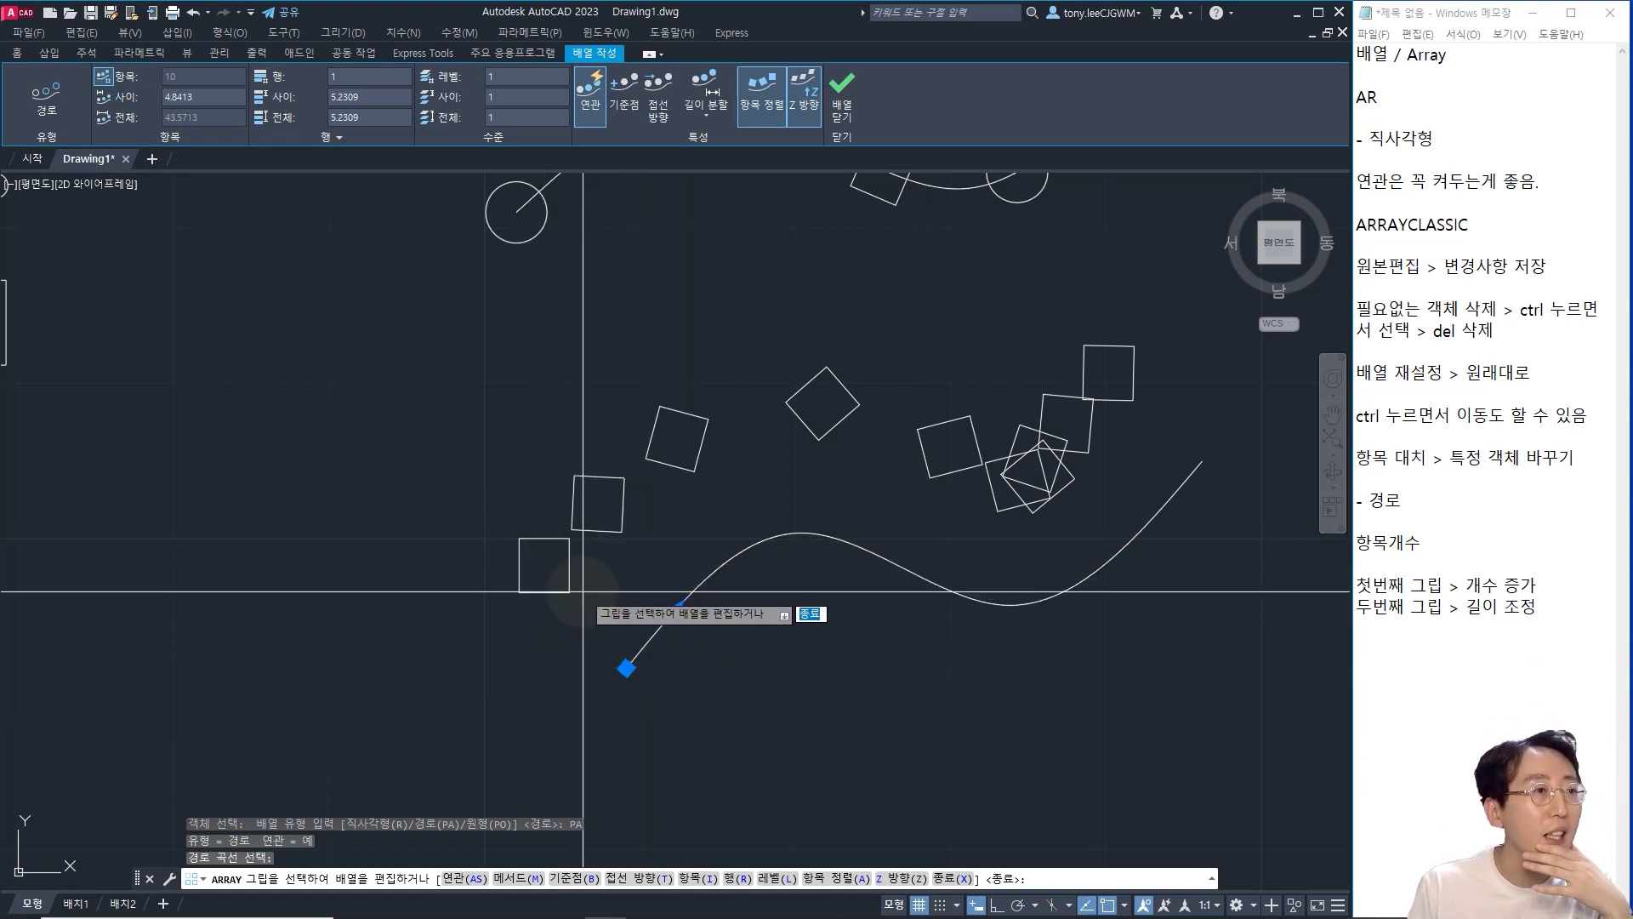
- Set the path array's base point to the source rectangle's center and toggle item alignment several times, leaving it off
{"action": "left_click", "coordinate": [624, 107]}
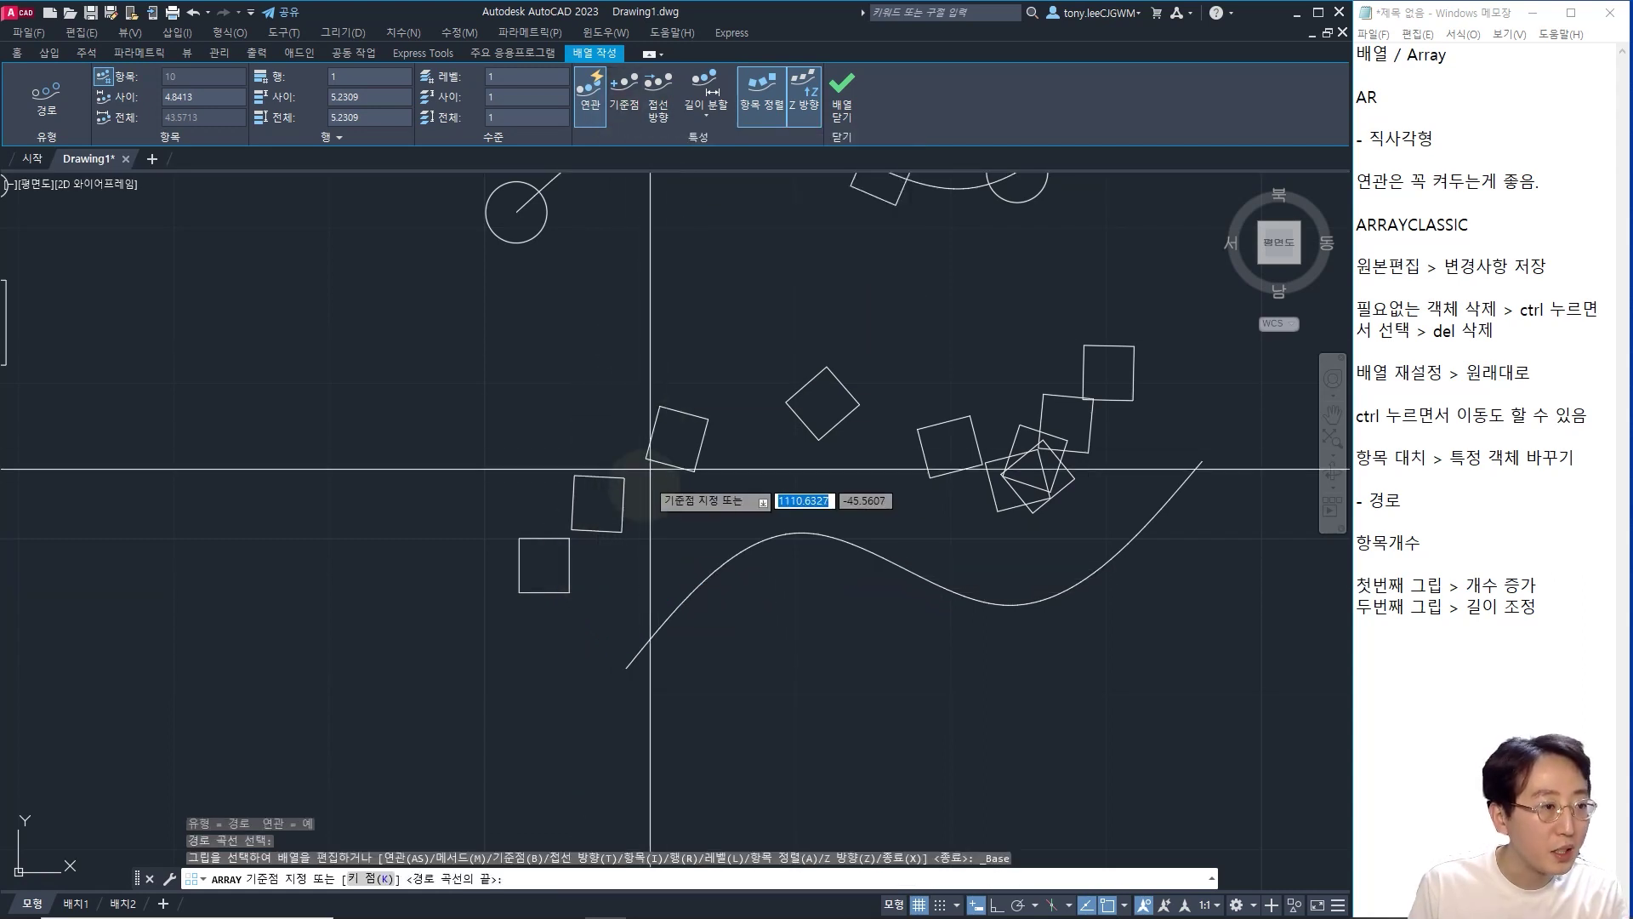
{"action": "left_click", "coordinate": [544, 565]}
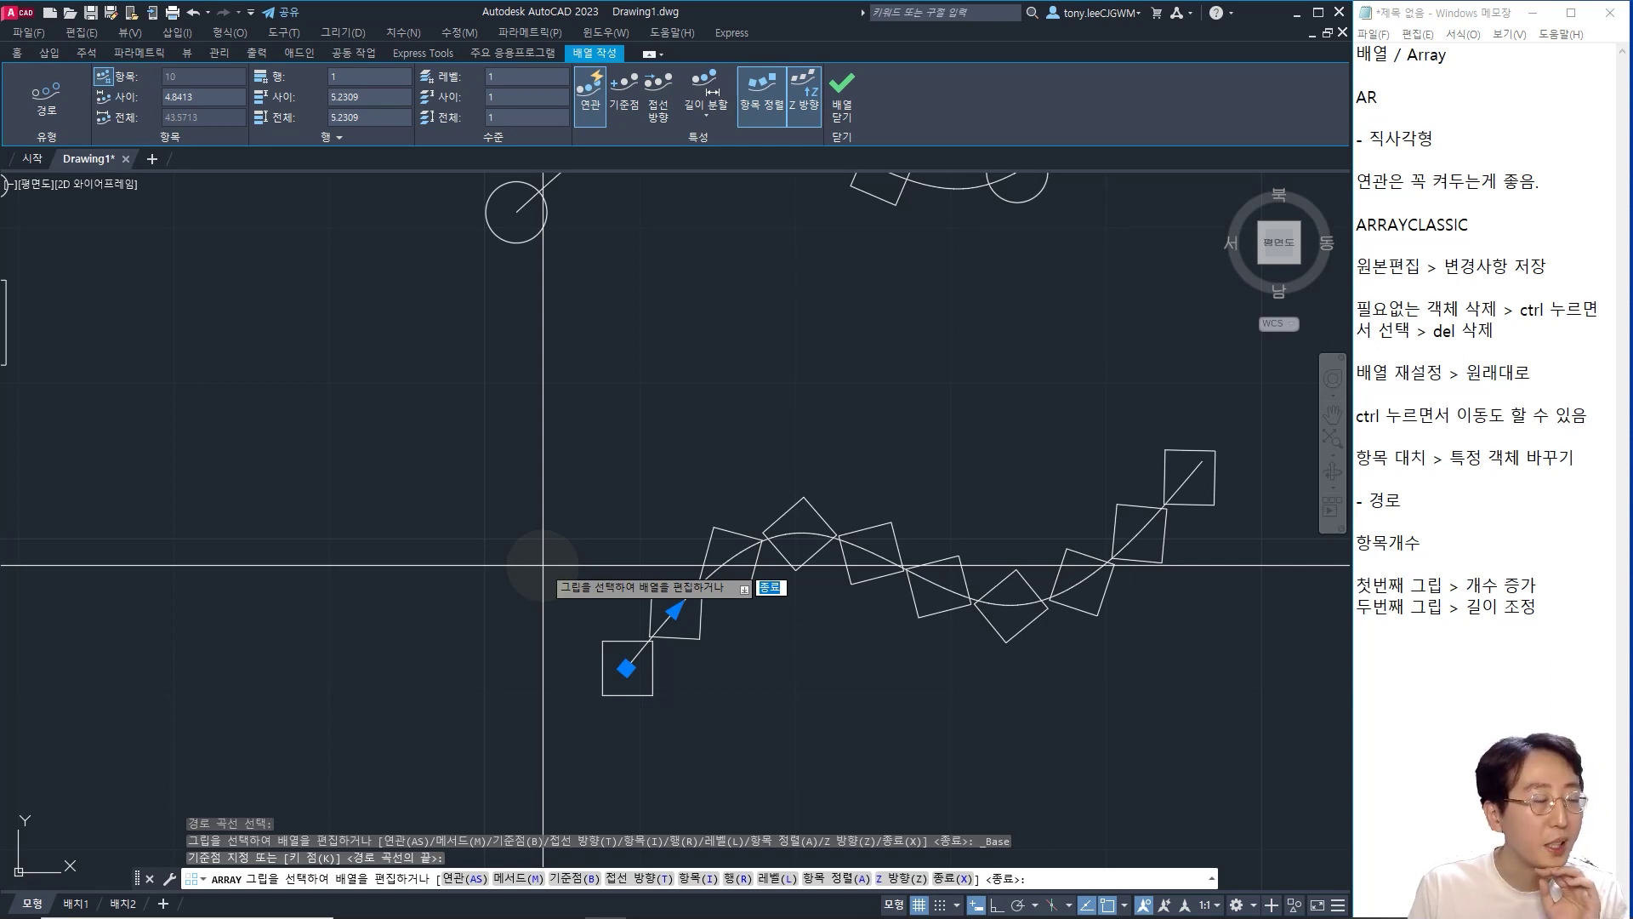
{"action": "left_click", "coordinate": [770, 110]}
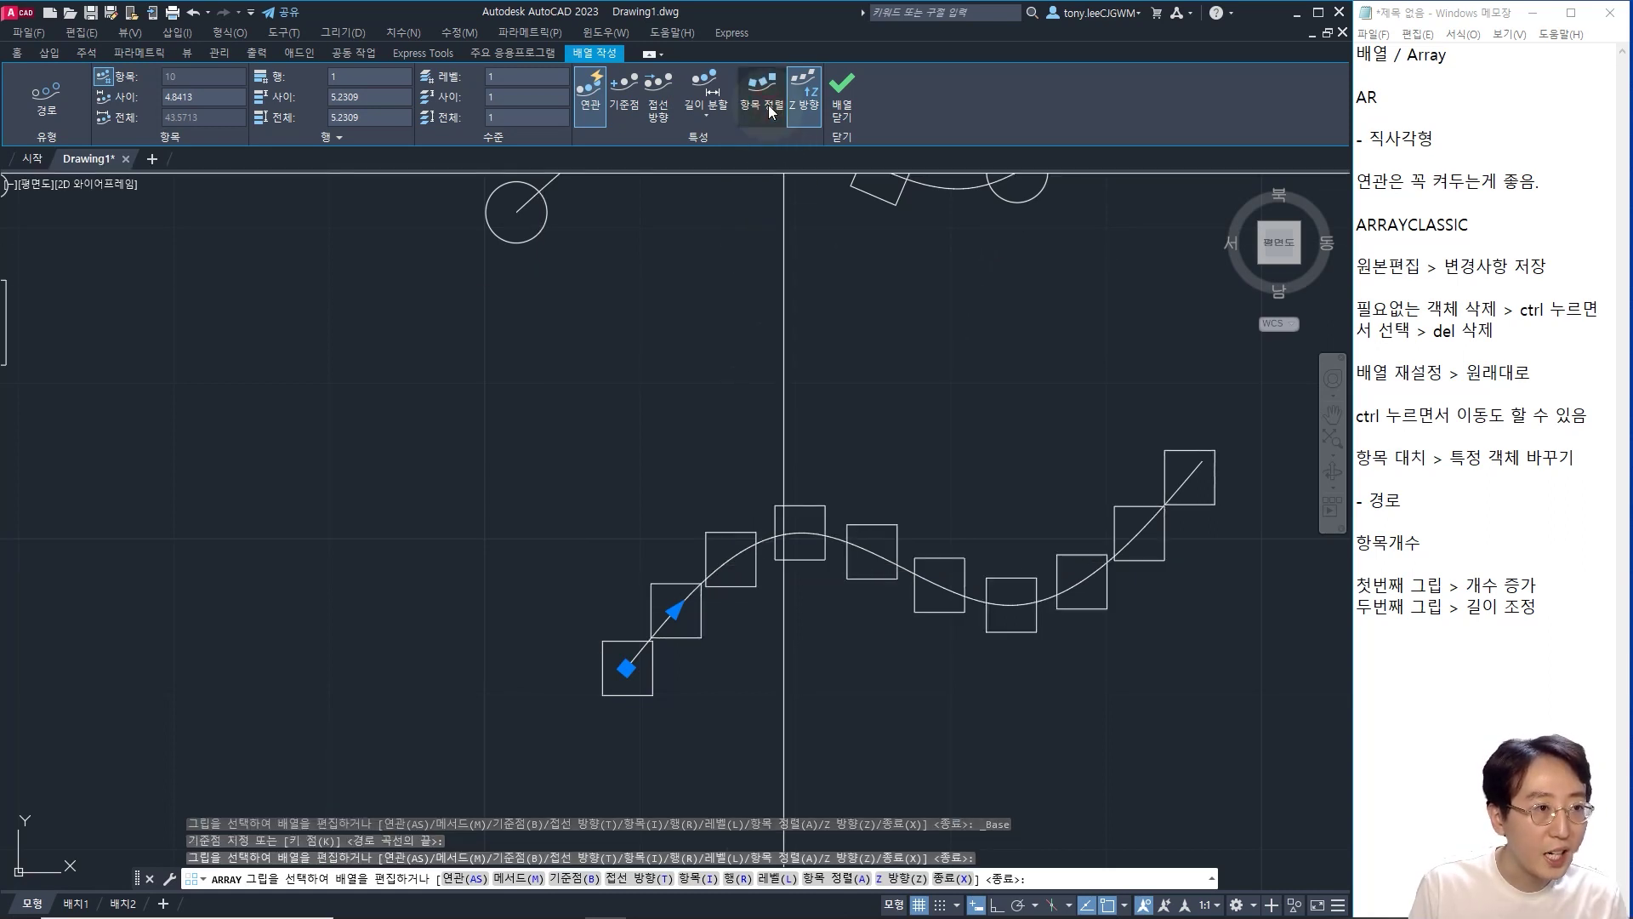
{"action": "left_click", "coordinate": [768, 105]}
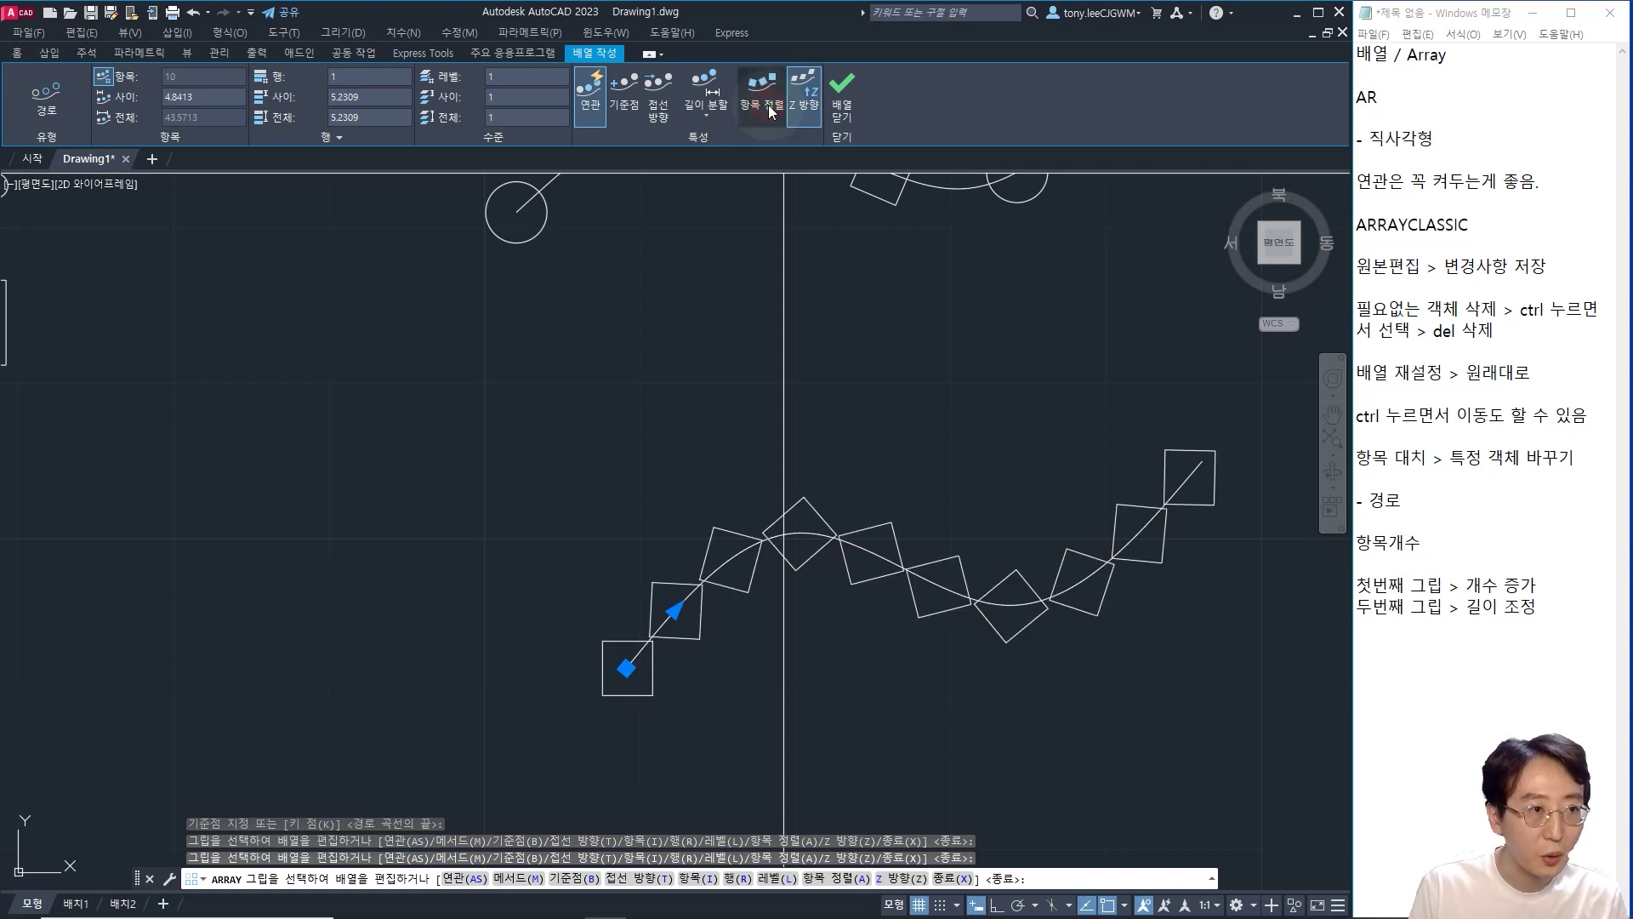
{"action": "left_click", "coordinate": [768, 105]}
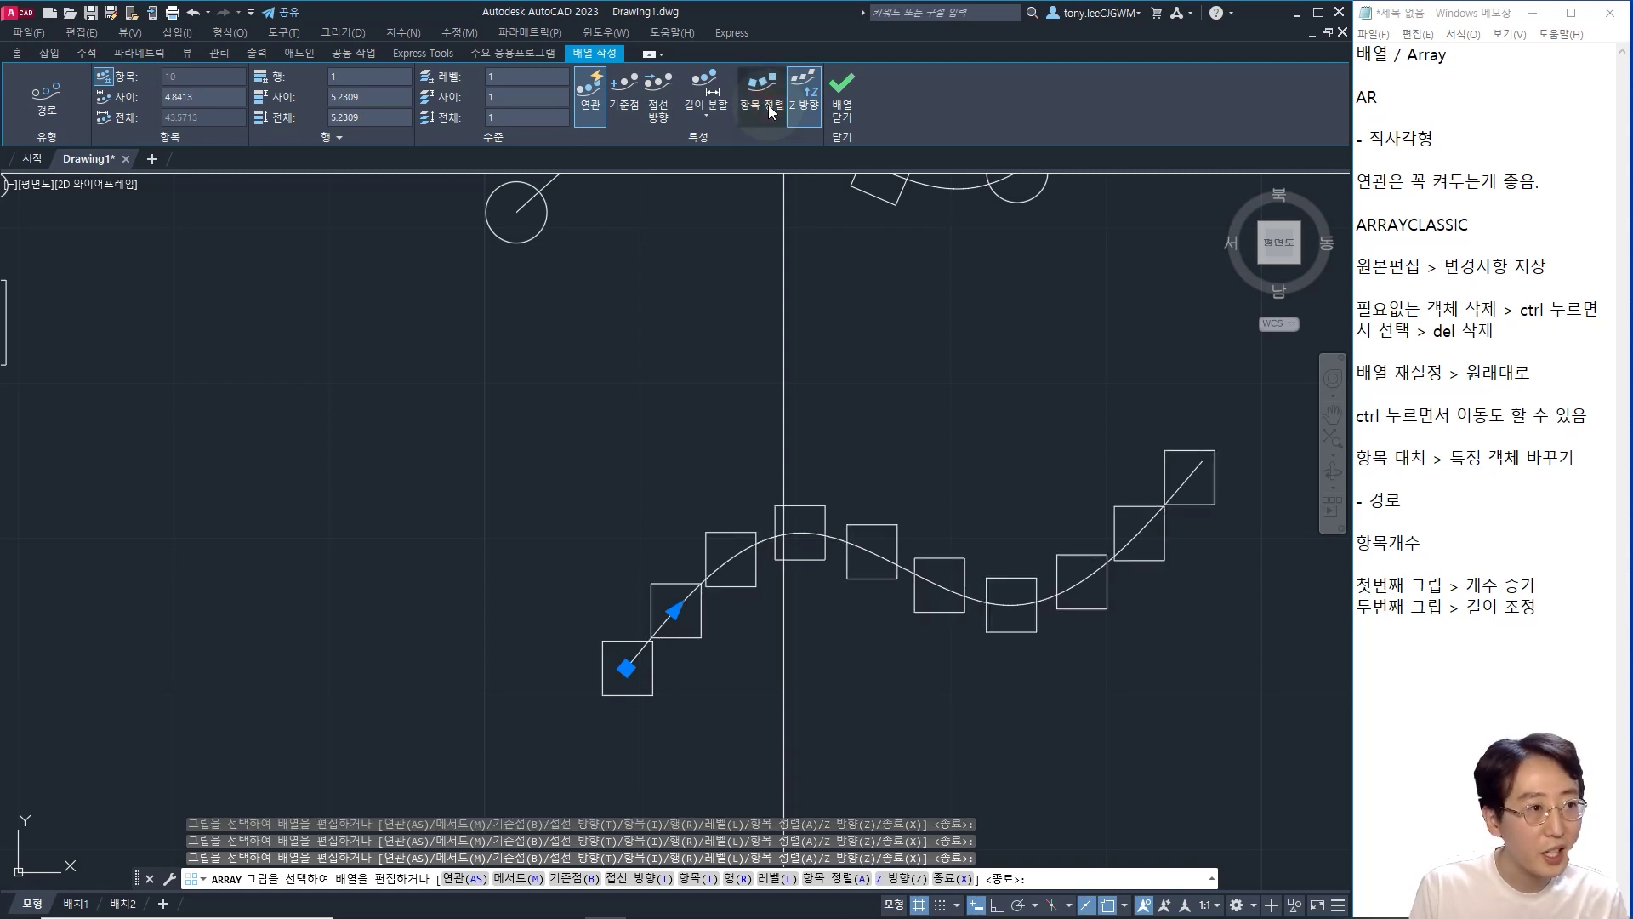
{"action": "left_click", "coordinate": [769, 109]}
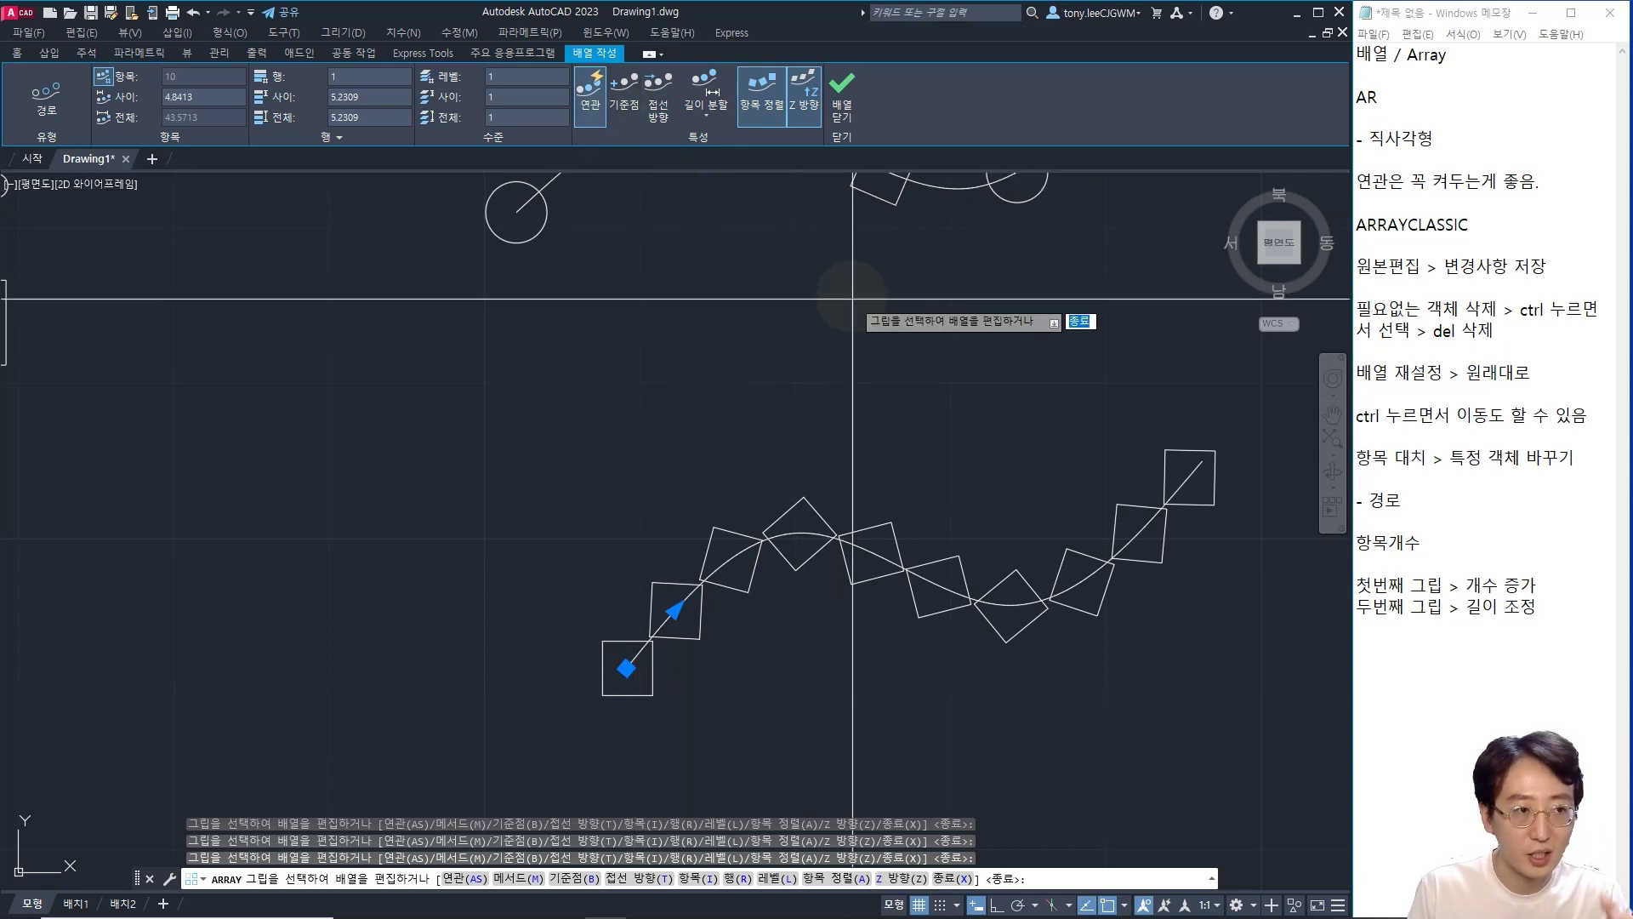
{"action": "left_click", "coordinate": [762, 109]}
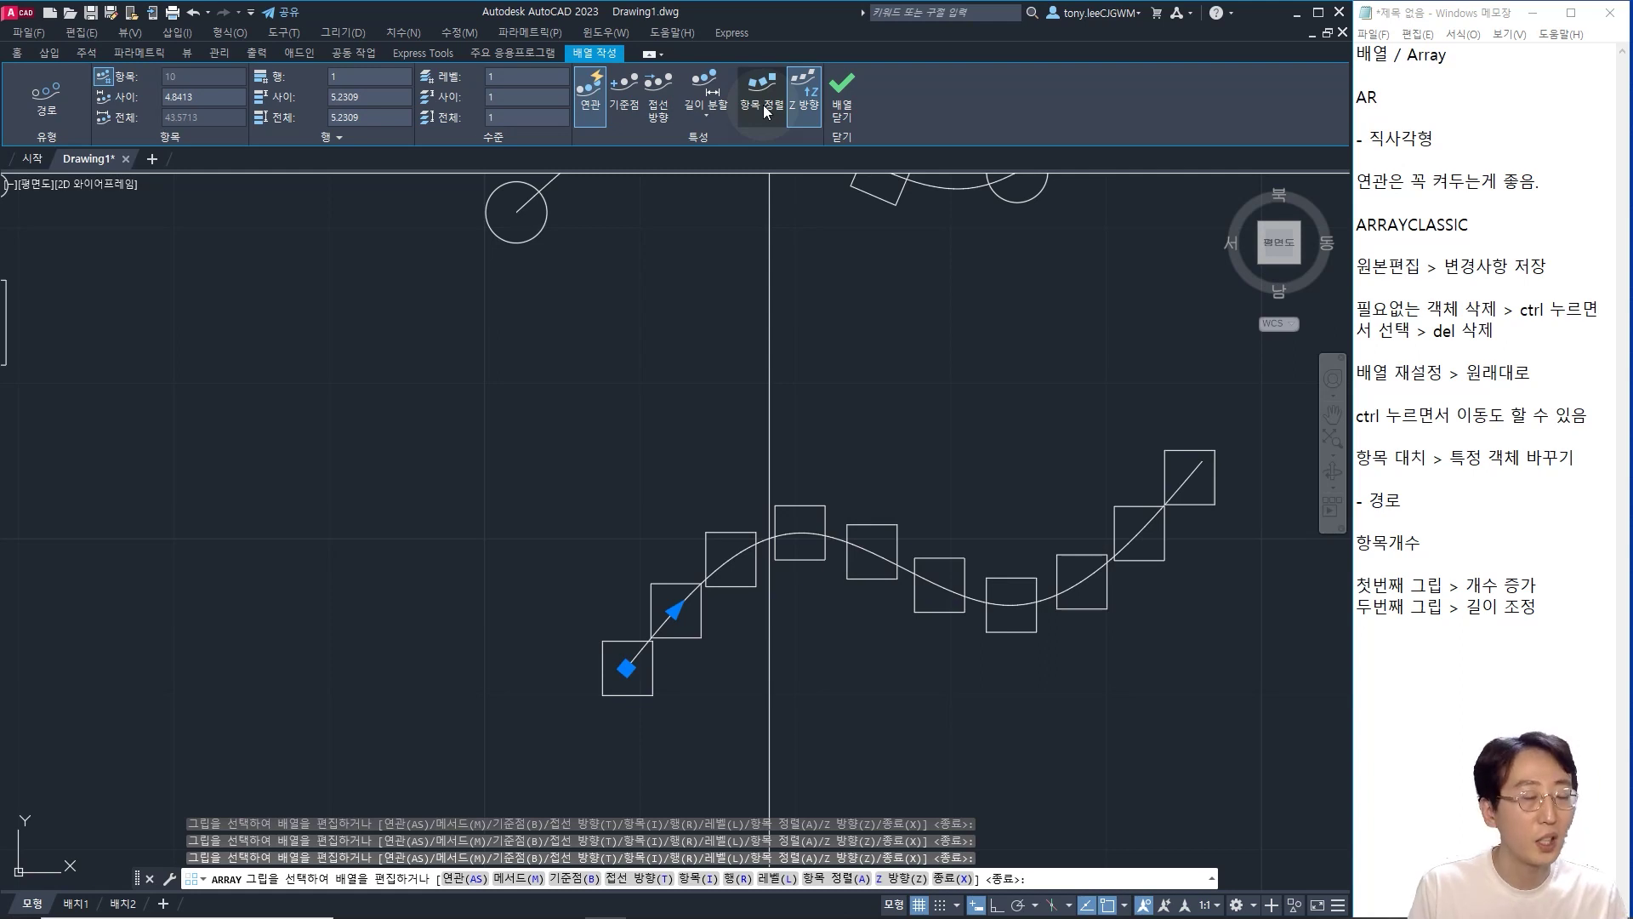
- Add a run of blank lines below the last path array note in Notepad
{"action": "left_click", "coordinate": [1583, 614]}
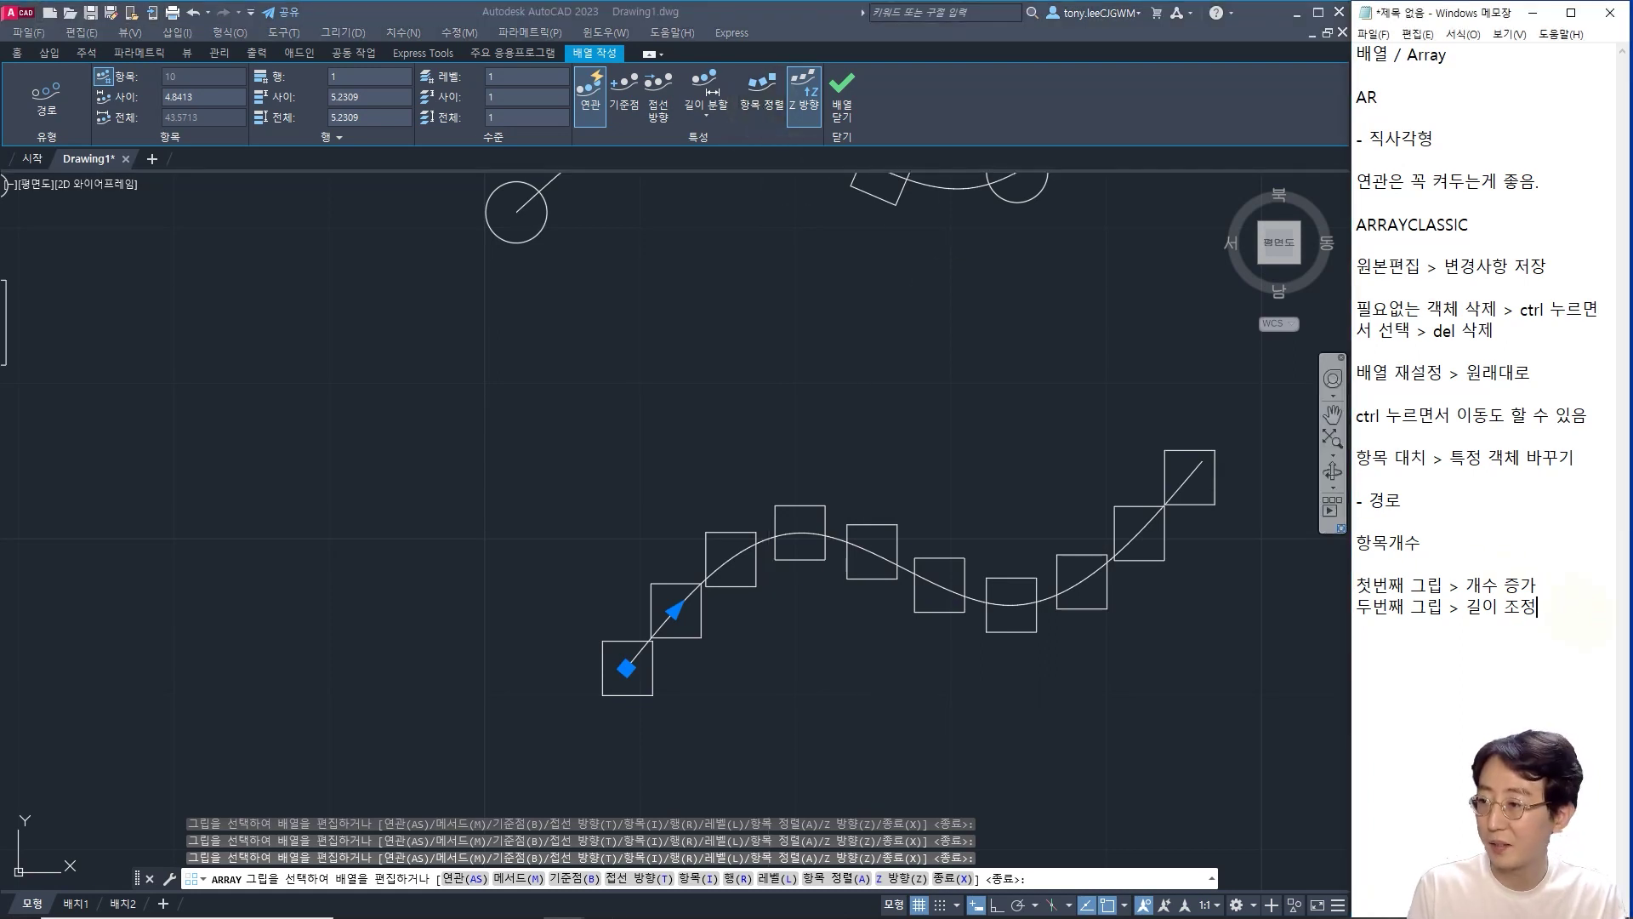
{"action": "key", "text": "Return"}
{"action": "key", "text": "Return"}
{"action": "key", "text": "Return"}
{"action": "key", "text": "Return"}
{"action": "key", "text": "Return"}
{"action": "key", "text": "Return"}
{"action": "key", "text": "Return"}
{"action": "key", "text": "Return"}
{"action": "key", "text": "Return"}
{"action": "key", "text": "Return"}
{"action": "key", "text": "Return"}
{"action": "key", "text": "Return"}
{"action": "key", "text": "Return"}
{"action": "key", "text": "Return"}
{"action": "key", "text": "Return"}
{"action": "key", "text": "Return"}
{"action": "key", "text": "Return"}
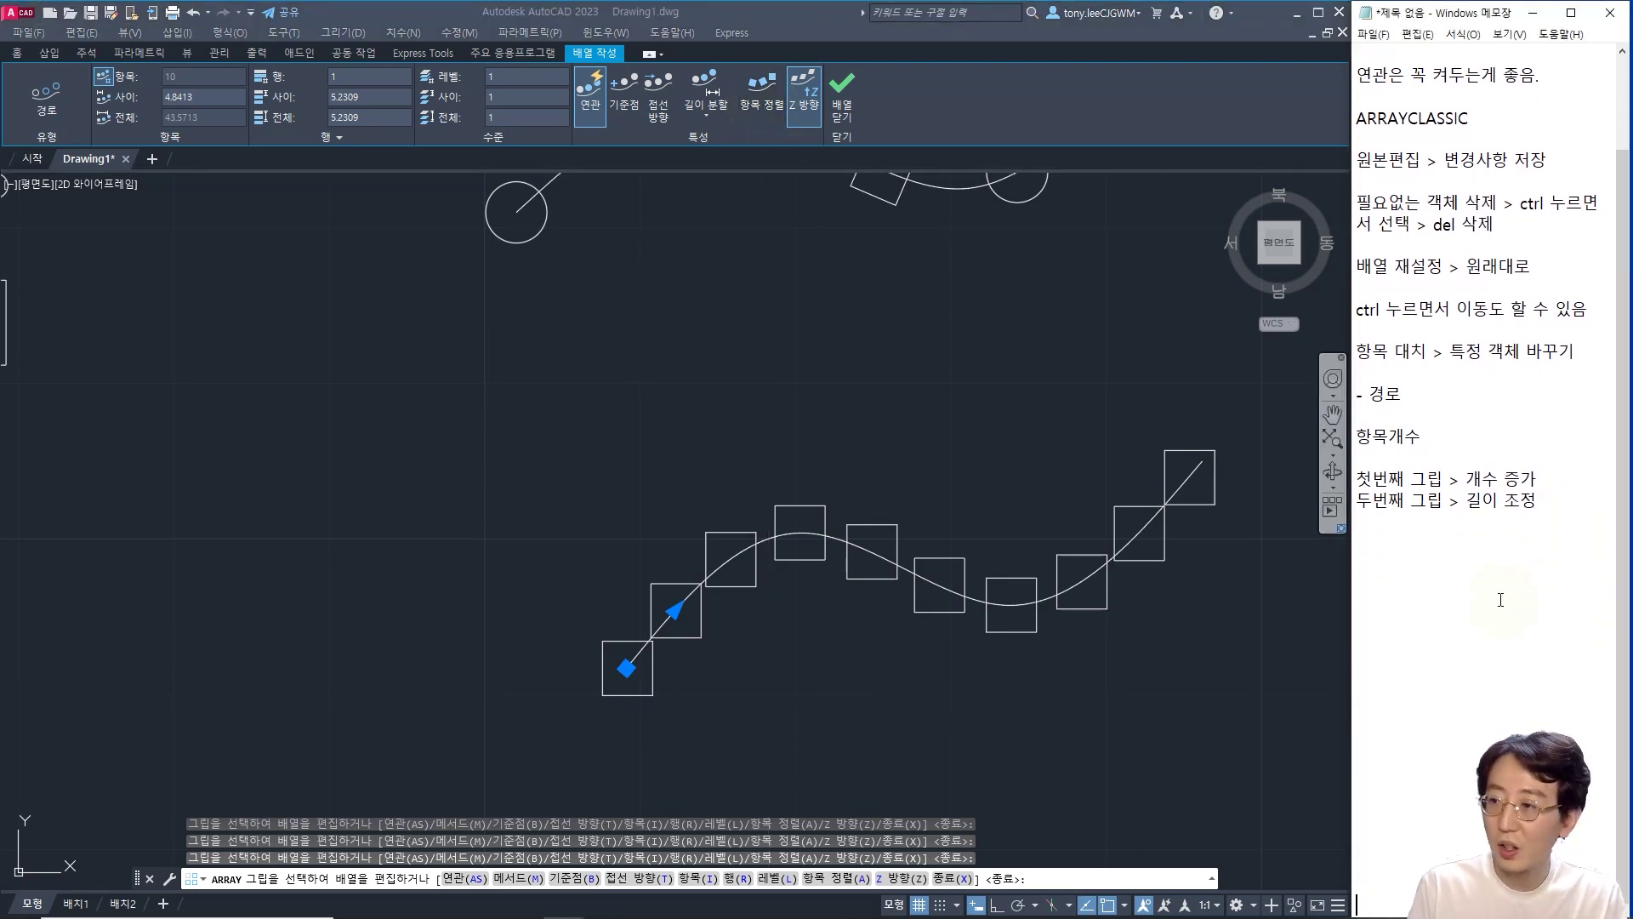
- Return to the AutoCAD drawing and end the path array command, keeping the array of rectangles
{"action": "left_click", "coordinate": [896, 368]}
{"action": "key", "text": "Escape"}
{"action": "key", "text": "Escape"}
{"action": "key", "text": "Escape"}
{"action": "key", "text": "Escape"}
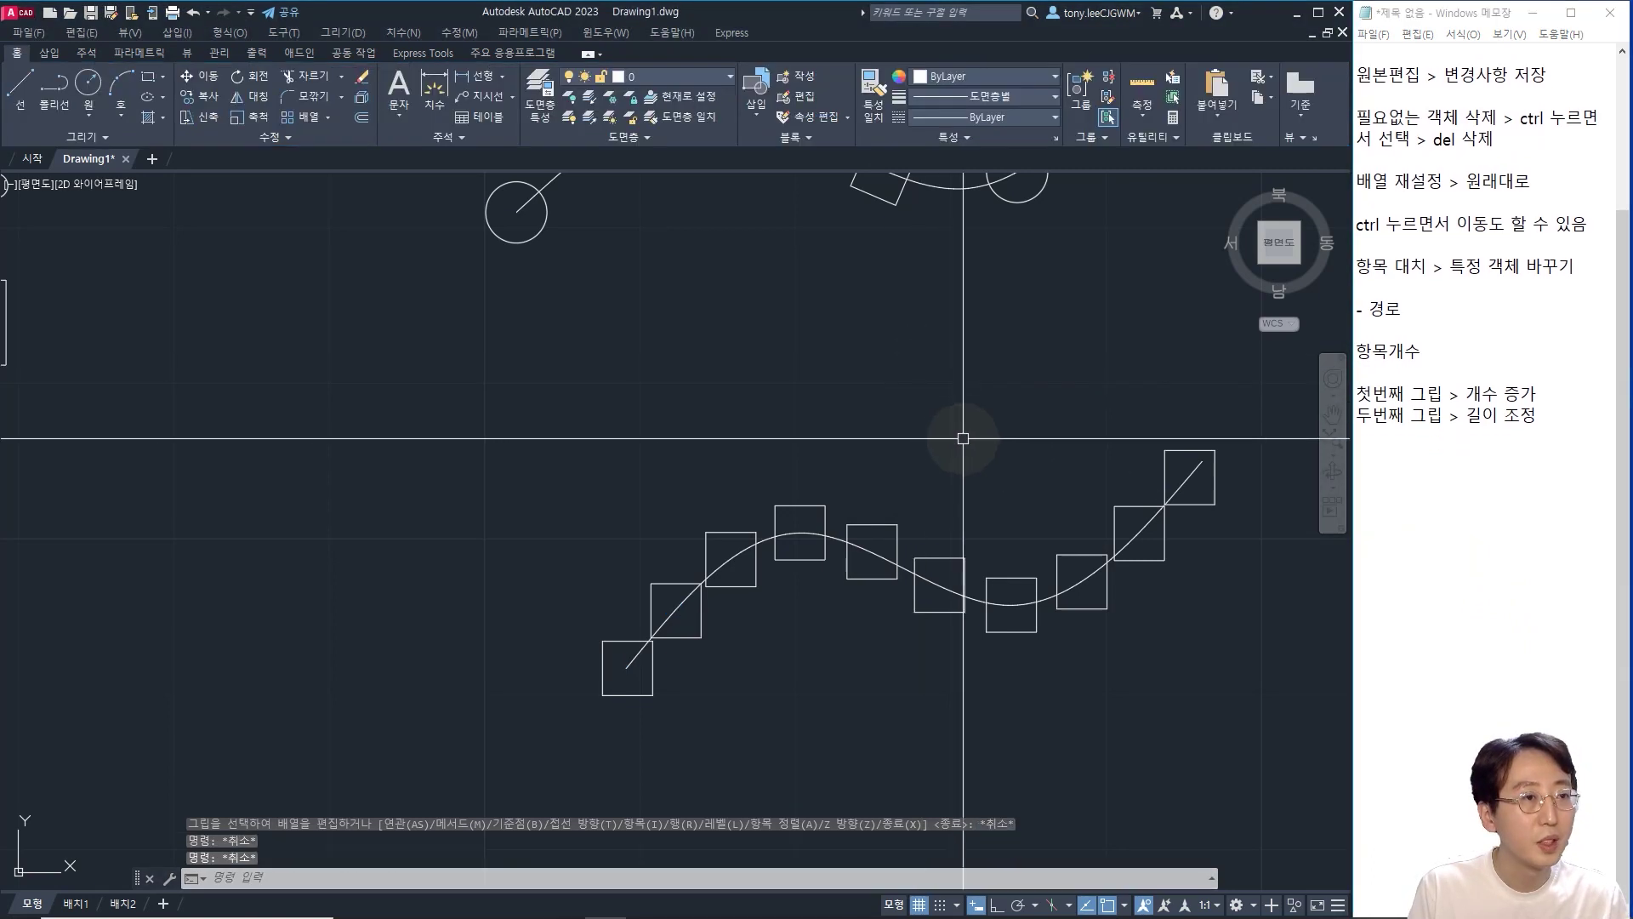
- Point out the polar array type in AutoCAD and add the heading "- 원형 배열" below the path notes in Notepad
{"action": "scroll", "coordinate": [1039, 453], "scroll_direction": "down", "scroll_amount": 5}
{"action": "middle_click_drag", "start_coordinate": [1058, 465], "coordinate": [676, 557]}
{"action": "scroll", "coordinate": [995, 470], "scroll_direction": "up", "scroll_amount": 2}
{"action": "middle_click_drag", "start_coordinate": [1002, 474], "coordinate": [919, 500]}
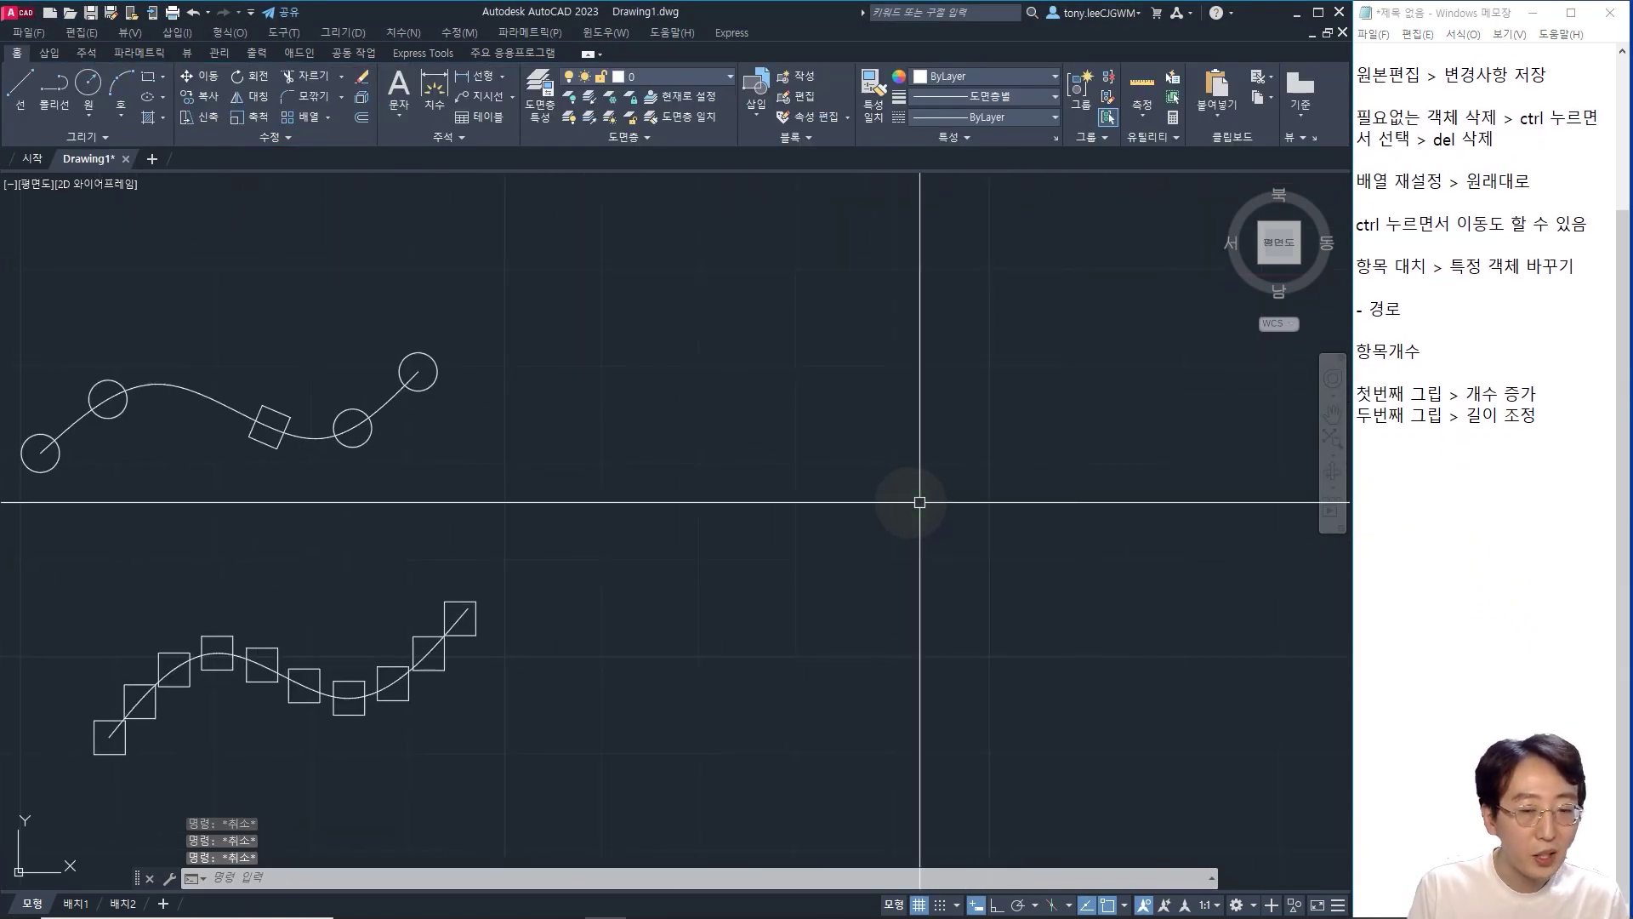
{"action": "left_click", "coordinate": [328, 116]}
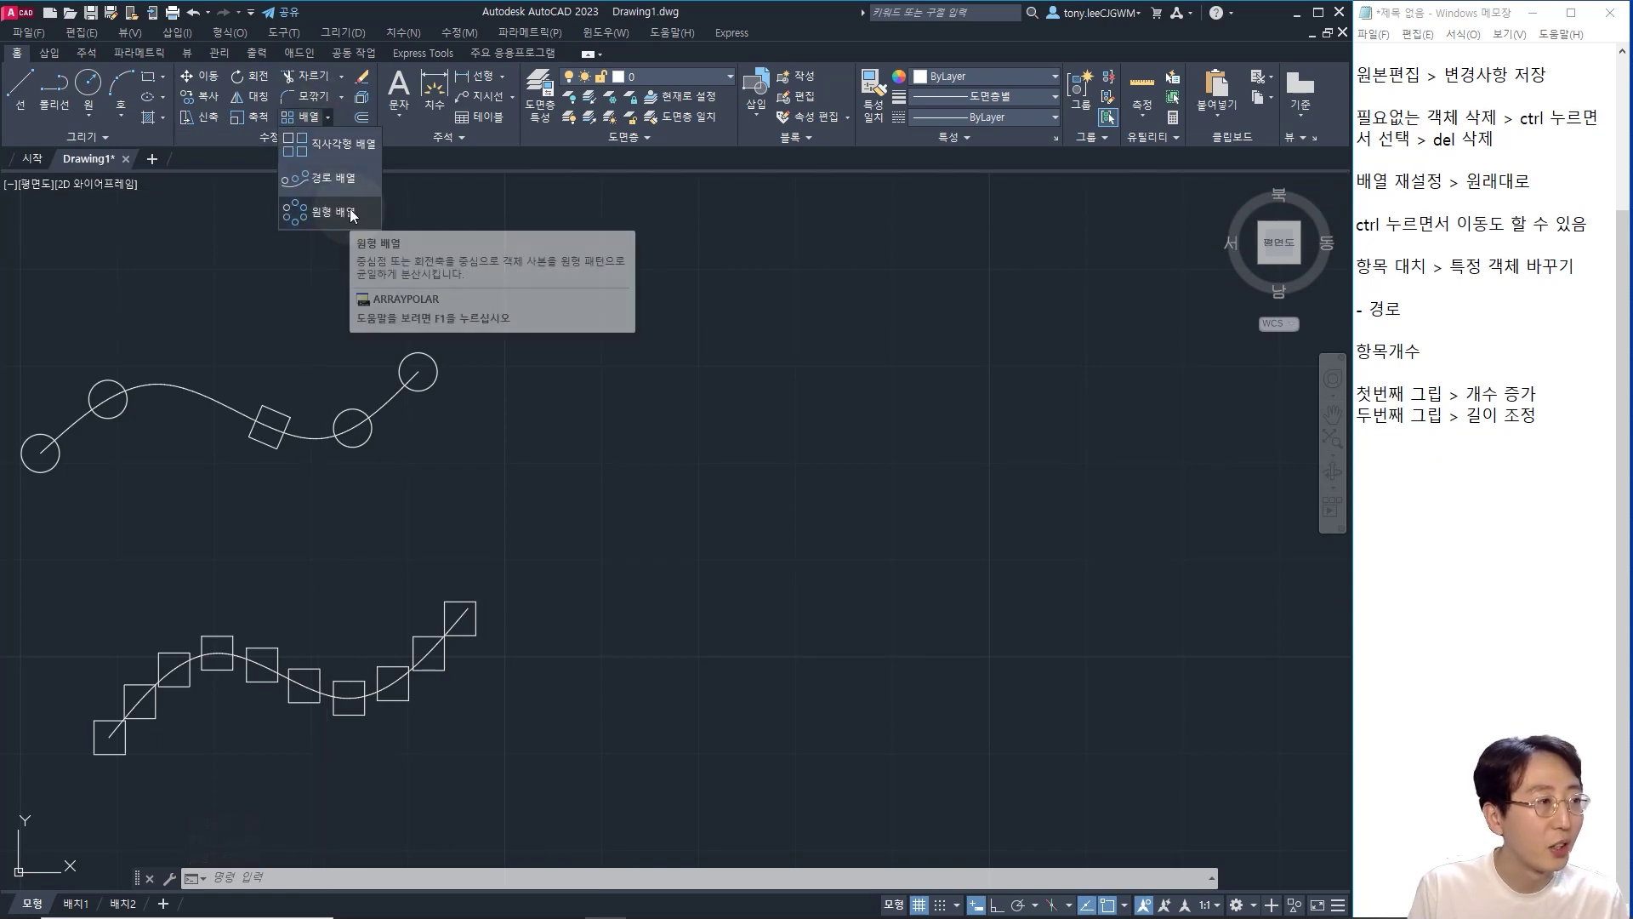
{"action": "left_click", "coordinate": [1465, 494]}
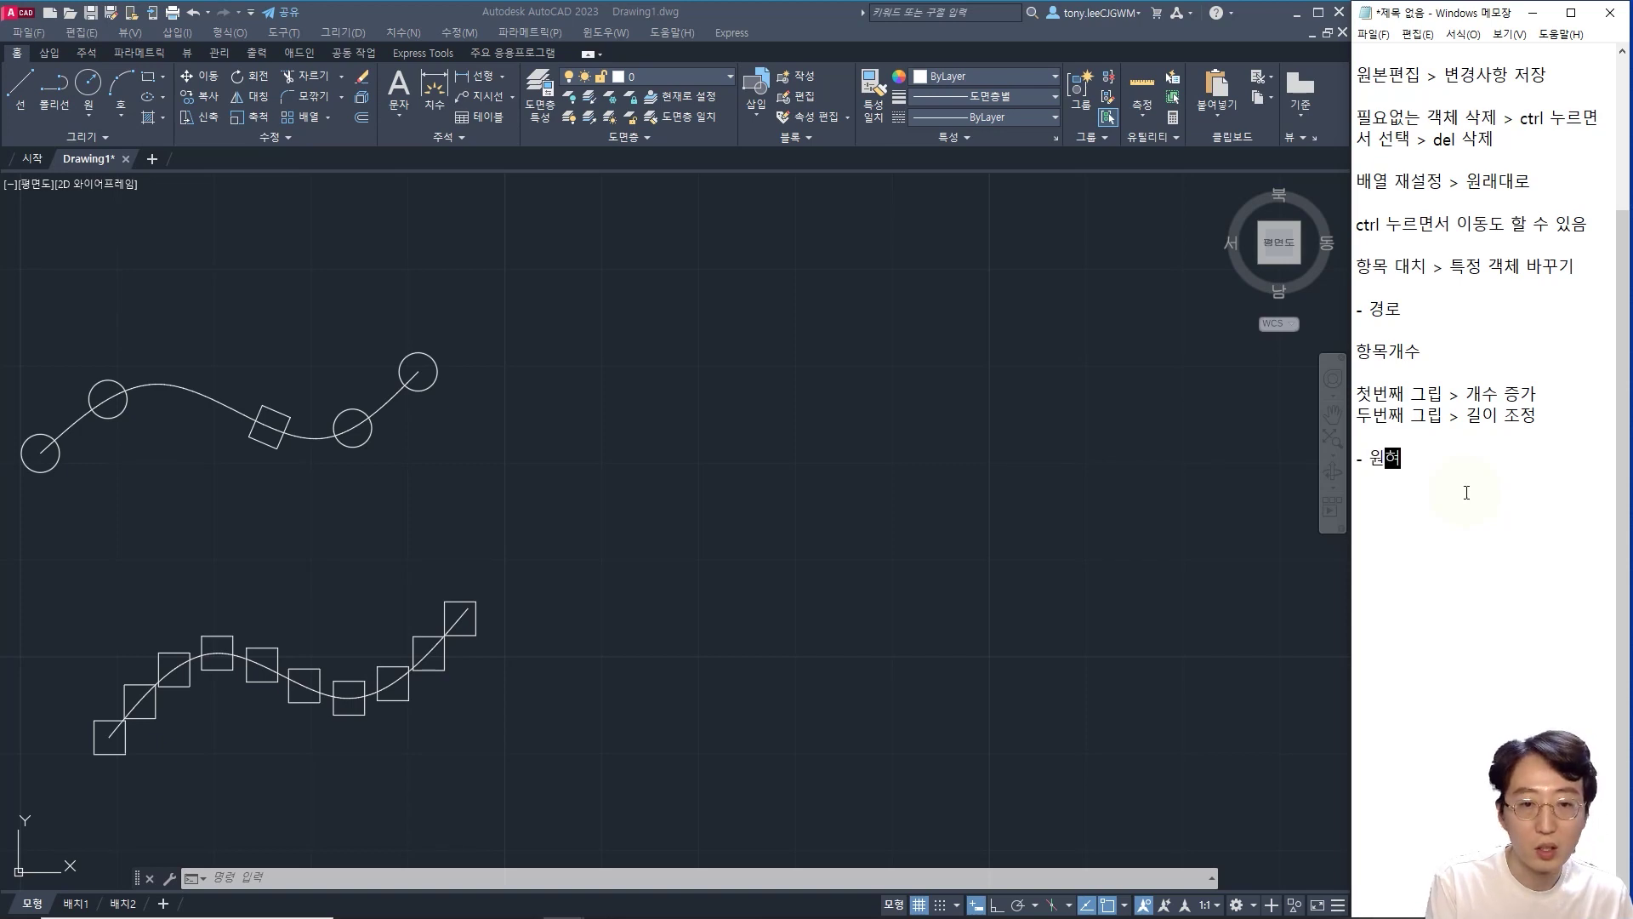
- Draw a circle with diameter 30 in the empty space to the right of the path arrays in AutoCAD
{"action": "left_click", "coordinate": [864, 445]}
{"action": "scroll", "coordinate": [831, 423], "scroll_direction": "up", "scroll_amount": 2}
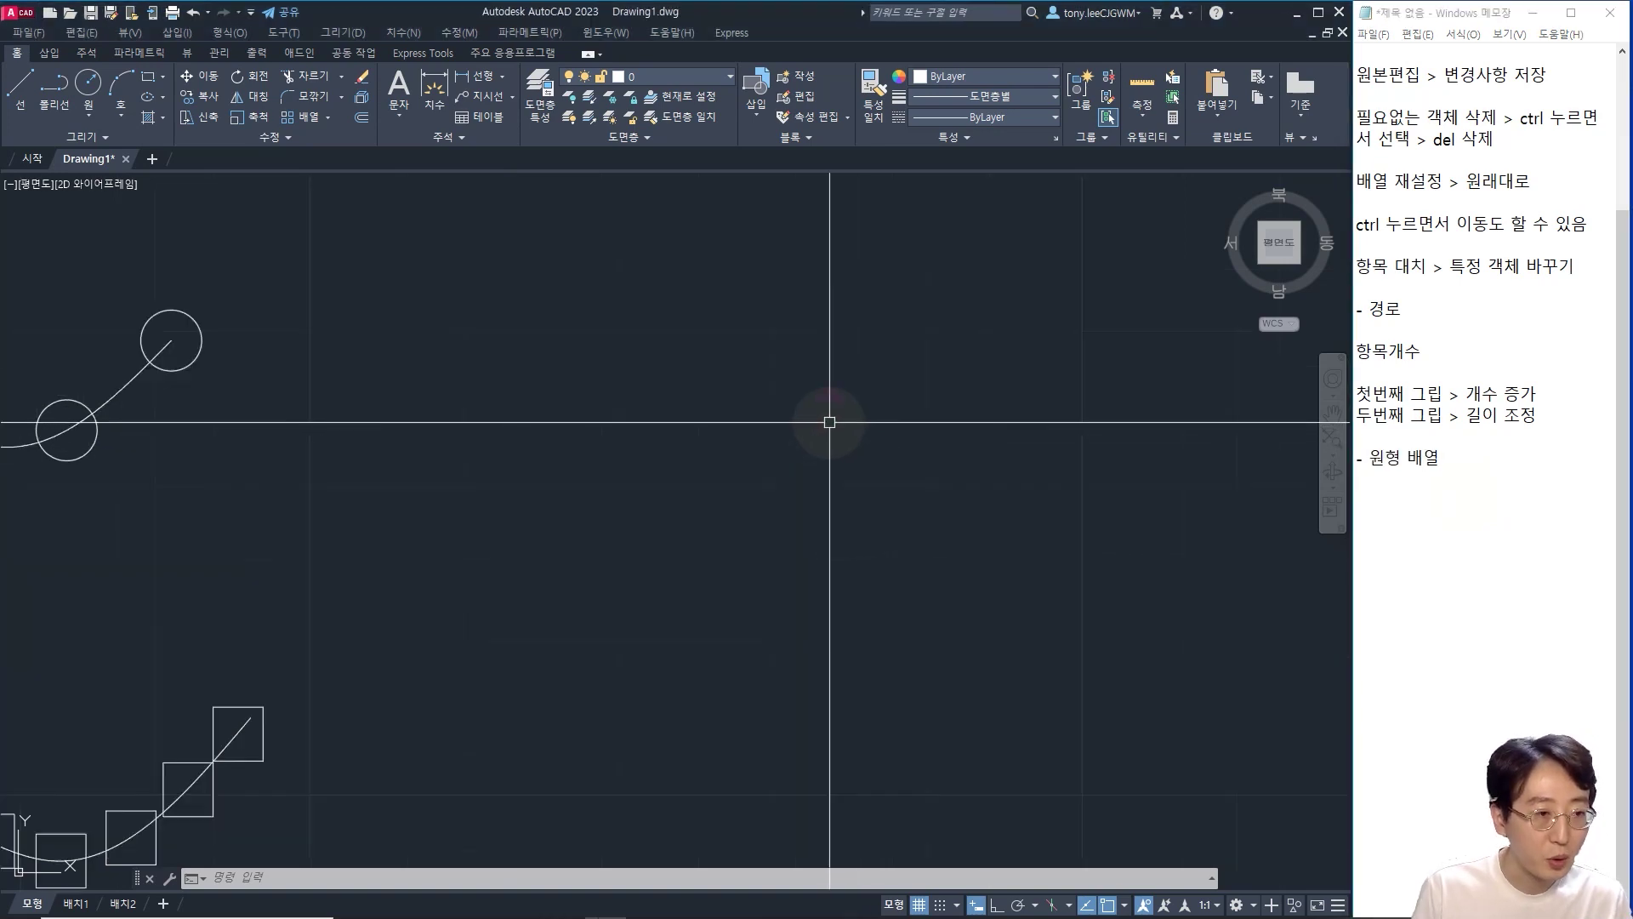
{"action": "type", "text": "c"}
{"action": "key", "text": "Return"}
{"action": "left_click", "coordinate": [810, 472]}
{"action": "type", "text": "d"}
{"action": "key", "text": "Return"}
{"action": "type", "text": "30"}
{"action": "key", "text": "Return"}
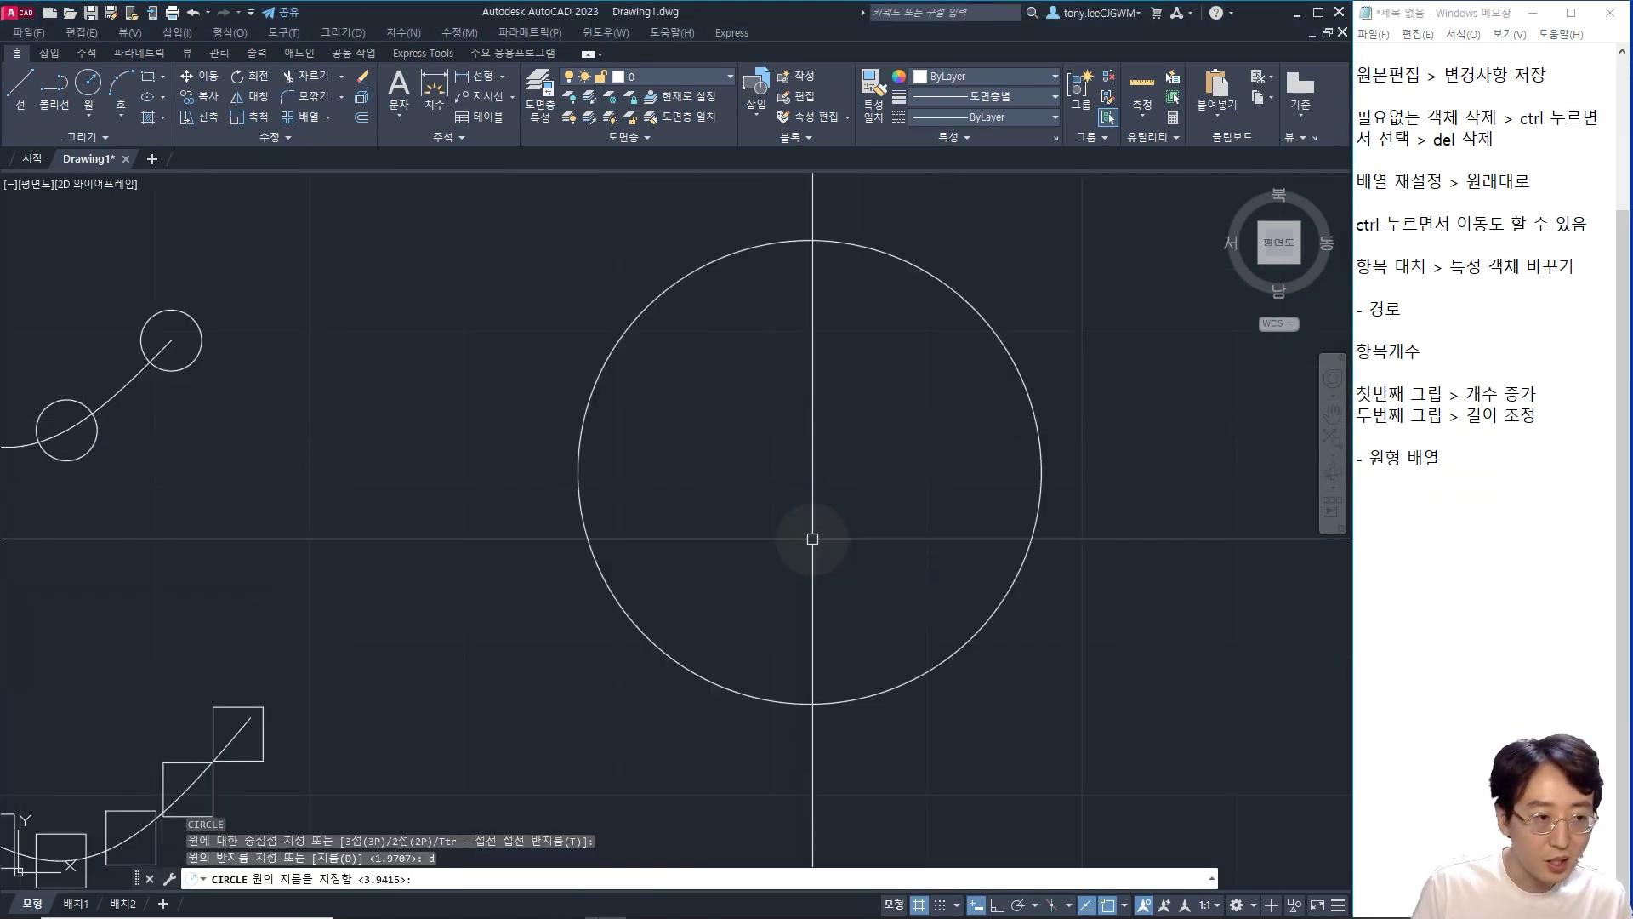
- Draw a circle with diameter 5 centered on the top quadrant of the large circle
{"action": "middle_click_drag", "start_coordinate": [832, 446], "coordinate": [823, 517]}
{"action": "key", "text": "Return"}
{"action": "left_click", "coordinate": [798, 312]}
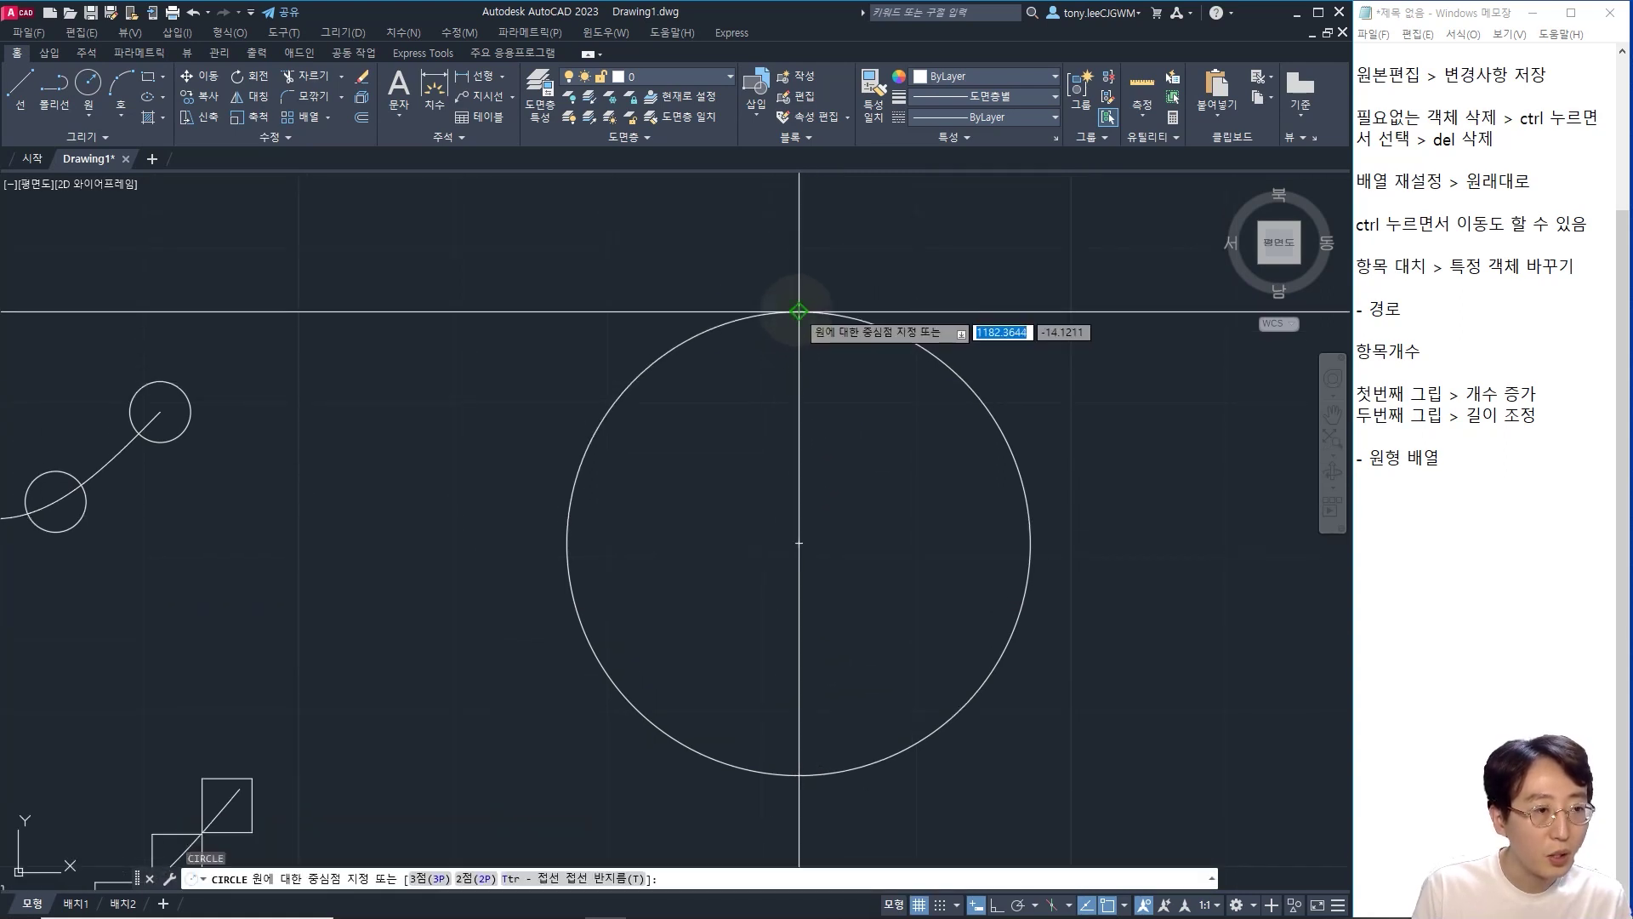
{"action": "type", "text": "d"}
{"action": "key", "text": "Return"}
{"action": "type", "text": "5"}
{"action": "key", "text": "Return"}
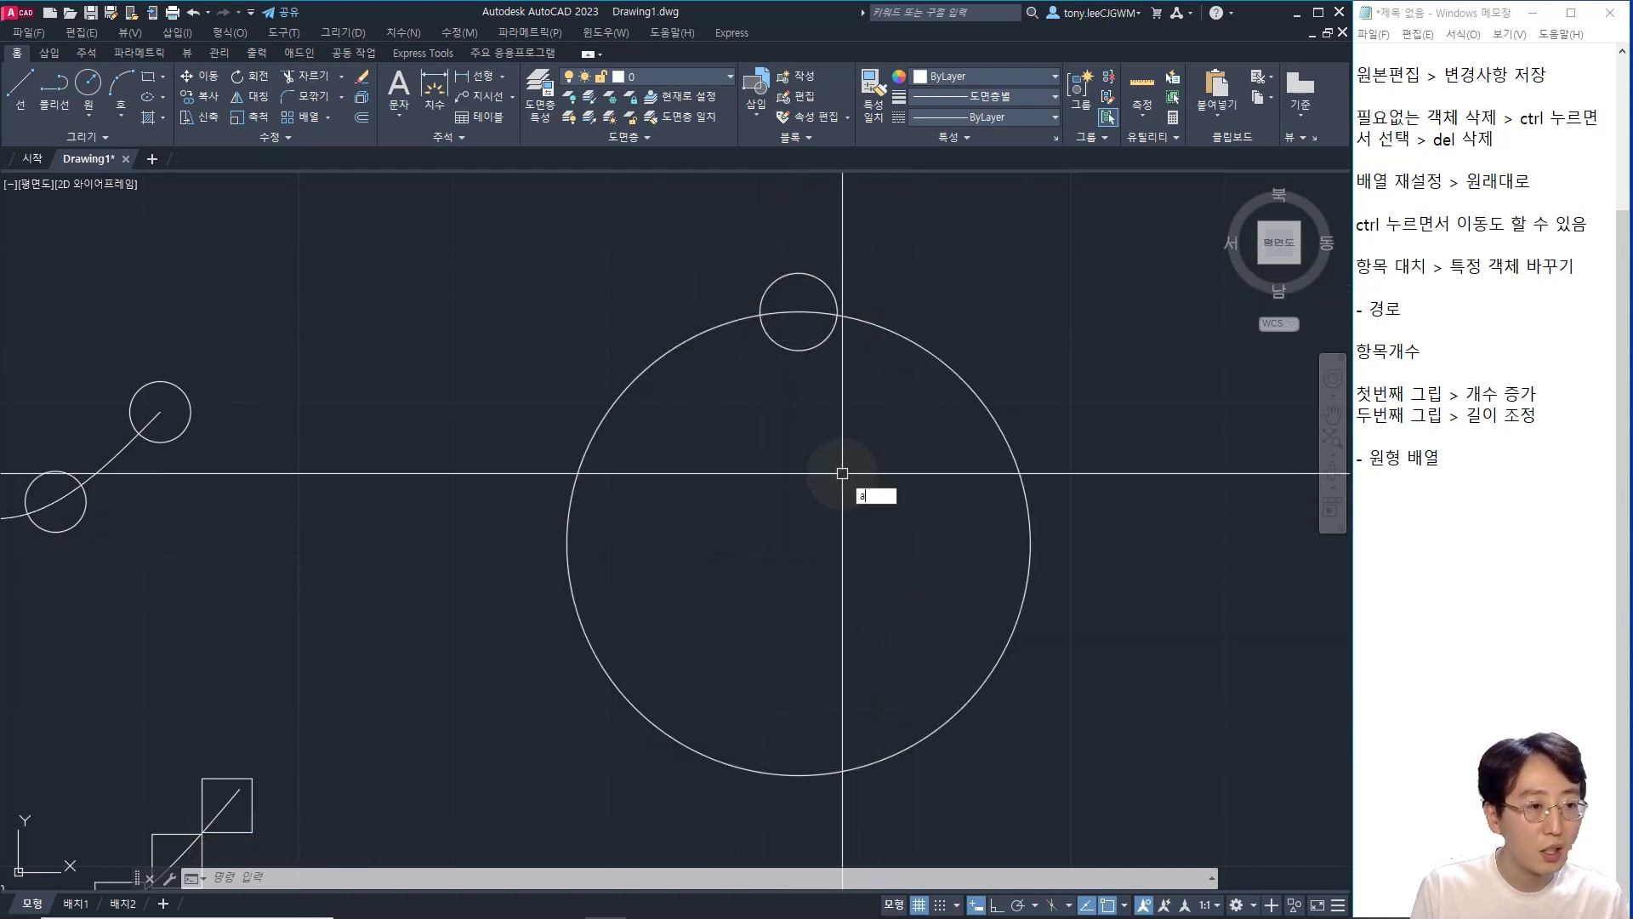
- Create a polar array of the small circle around the center of the large circle
{"action": "type", "text": "r"}
{"action": "key", "text": "Return"}
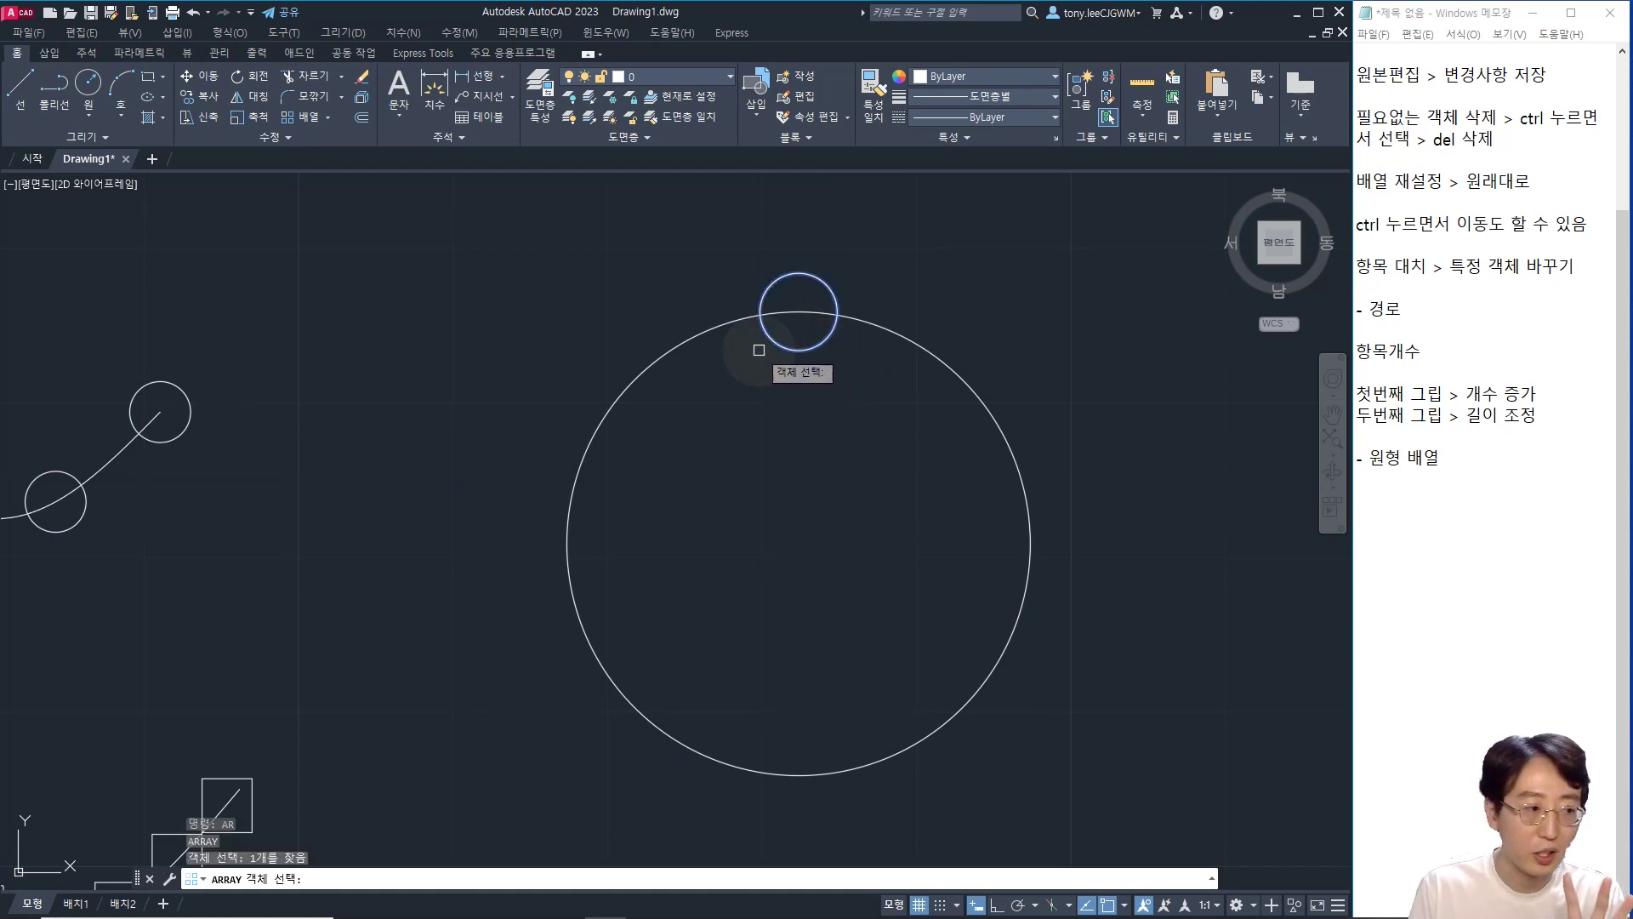
{"action": "key", "text": "Return"}
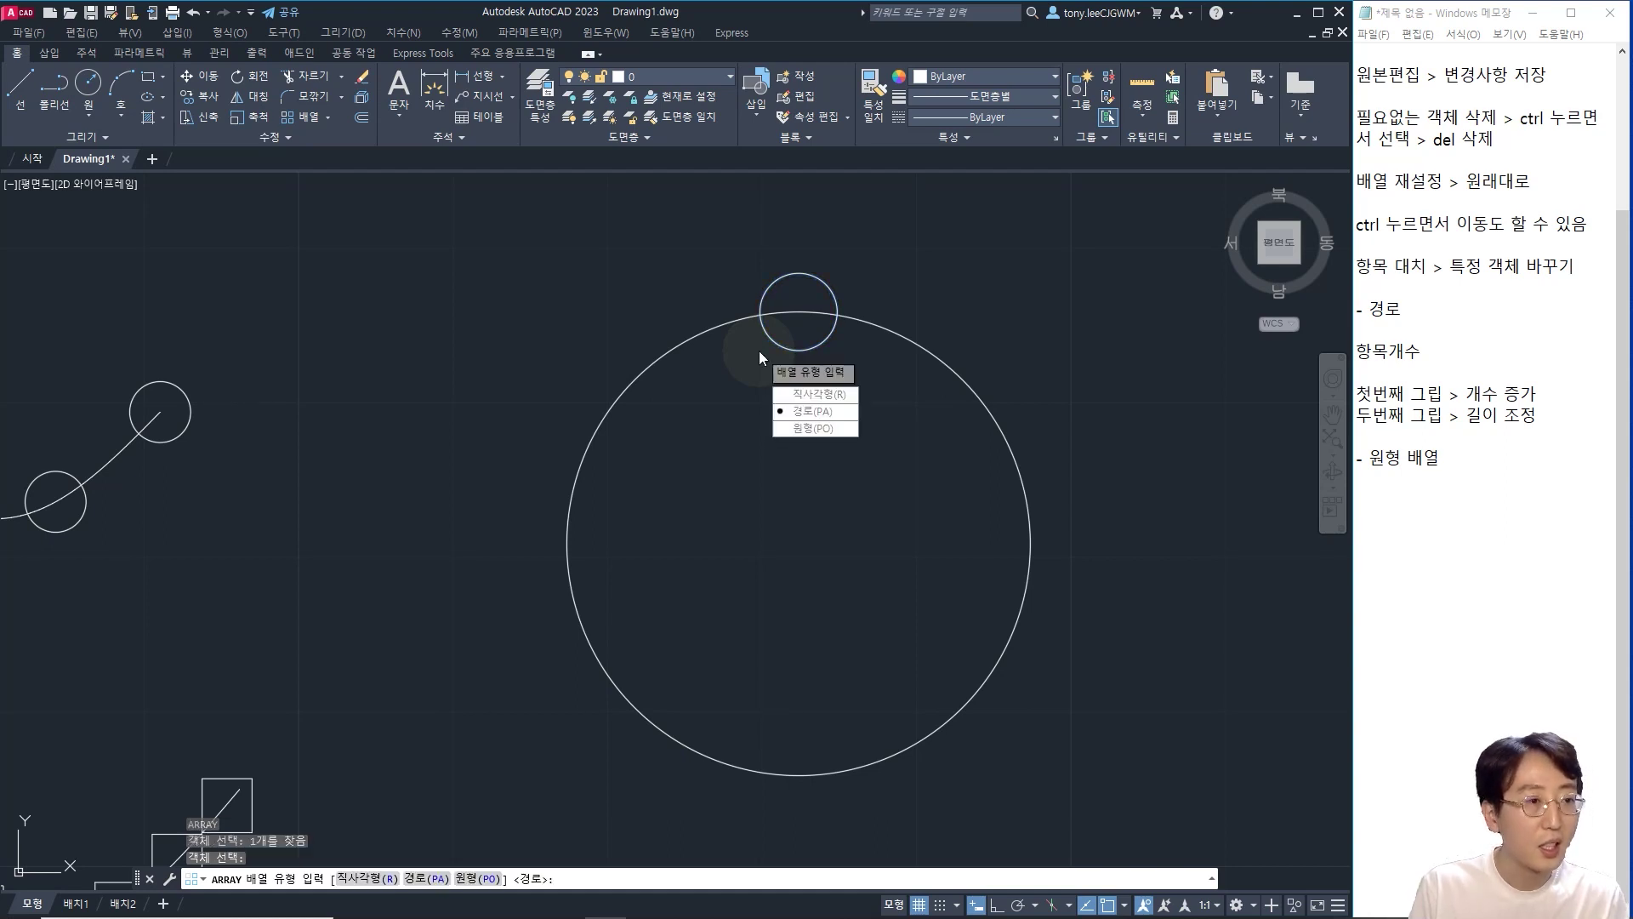
{"action": "left_click", "coordinate": [821, 429]}
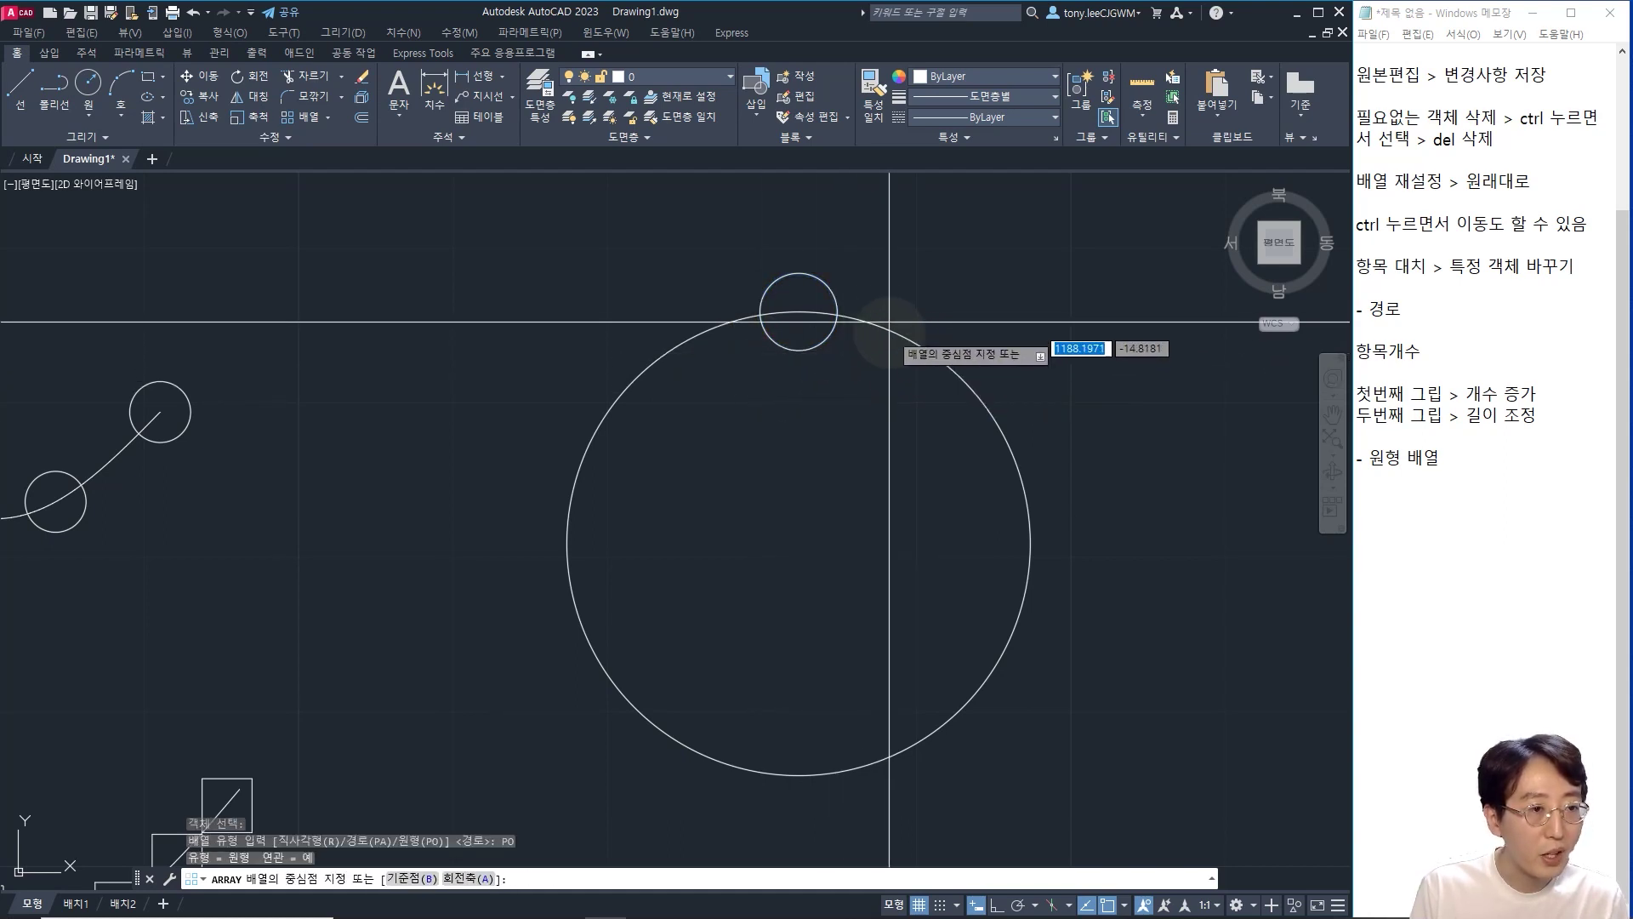
{"action": "left_click", "coordinate": [798, 542]}
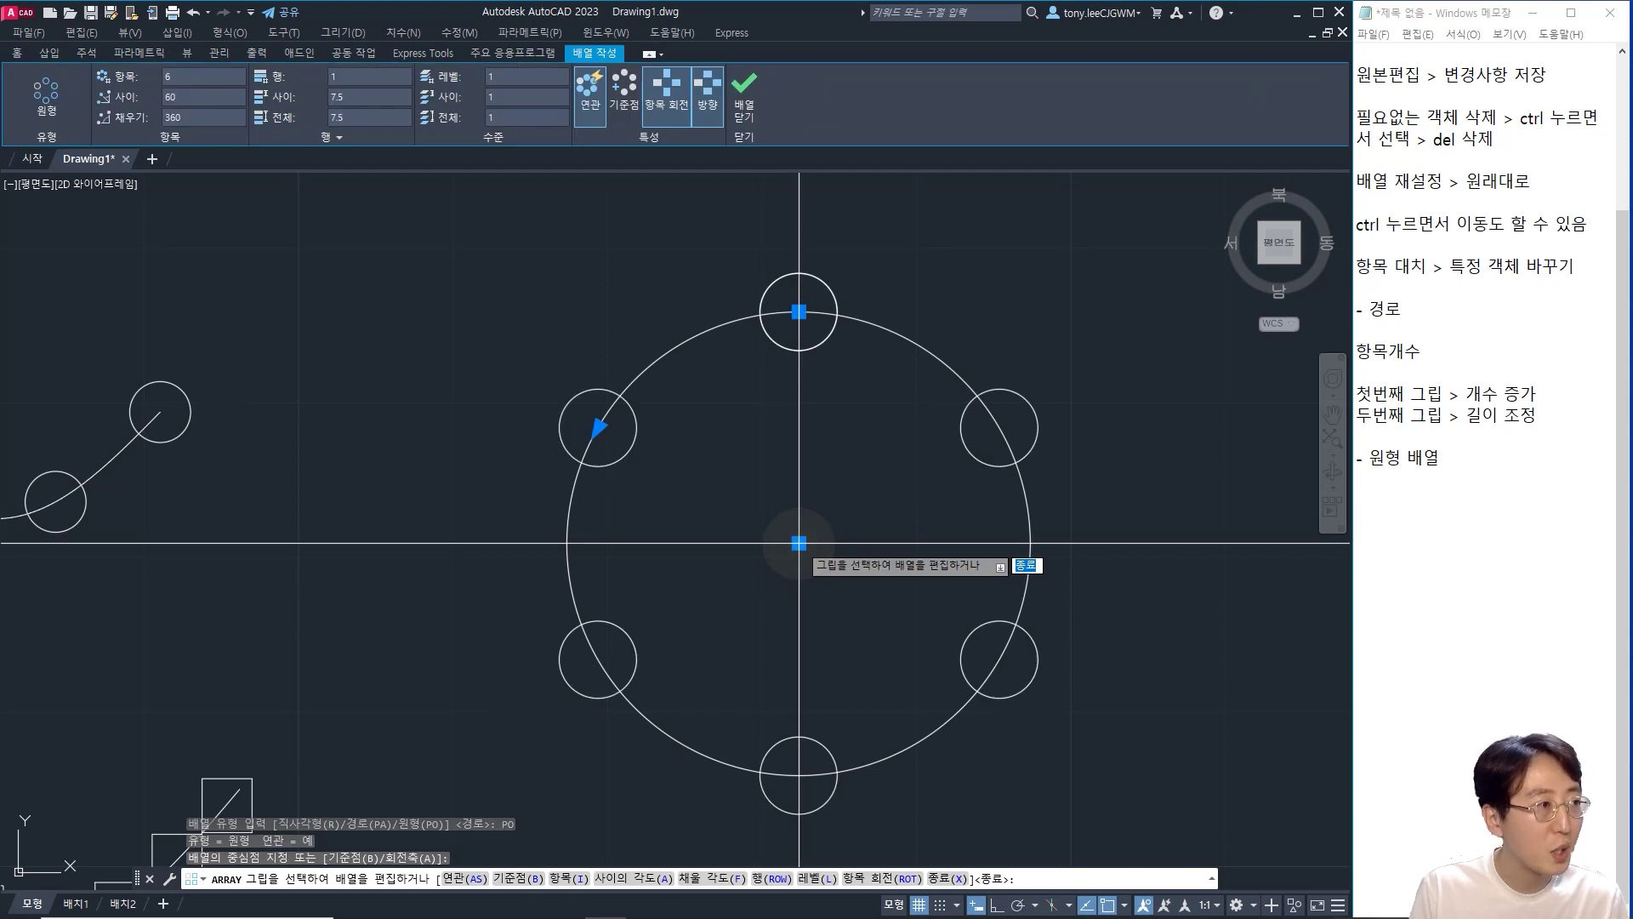
- Set the polar array to 8 items with a fill angle of 180 degrees
{"action": "left_click", "coordinate": [196, 80]}
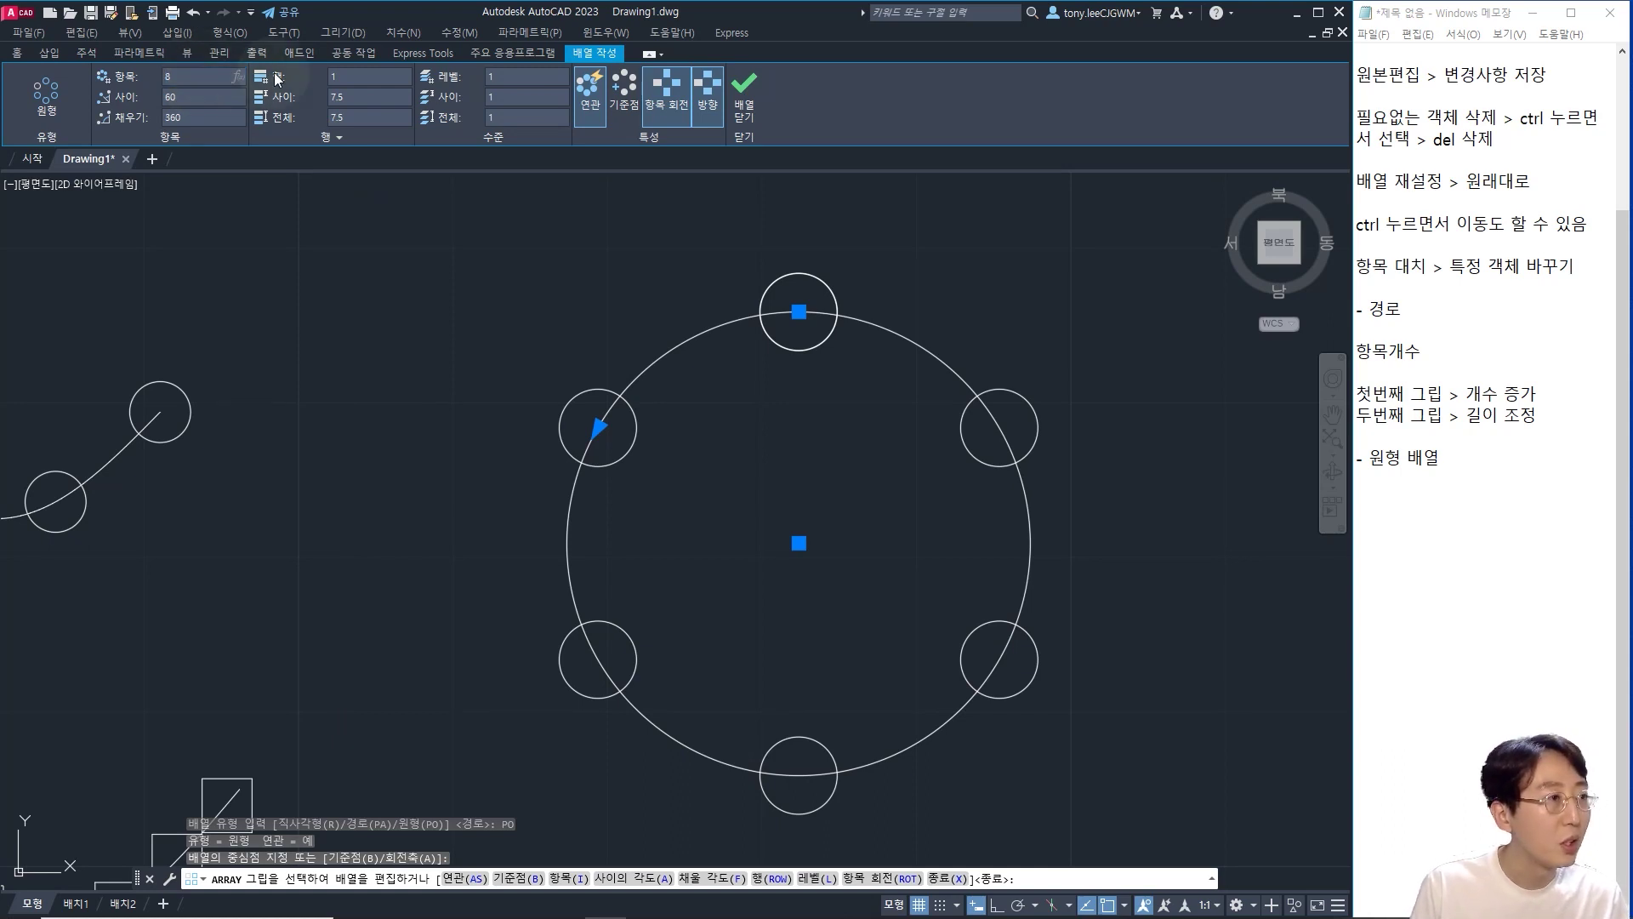
{"action": "key", "text": "Return"}
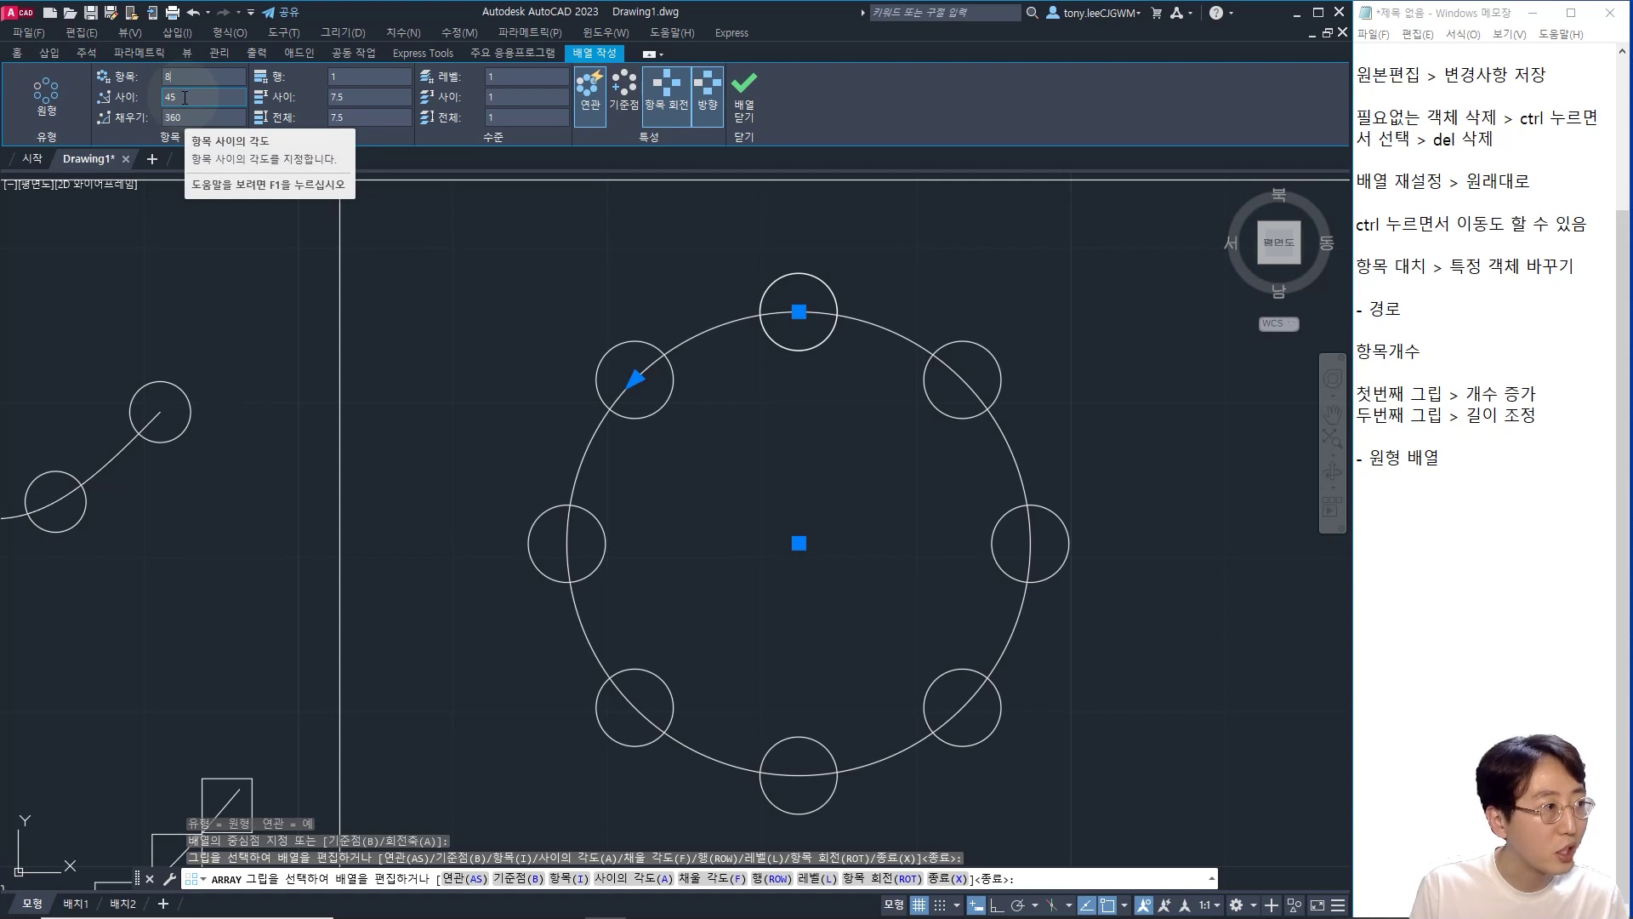
{"action": "left_click", "coordinate": [190, 118]}
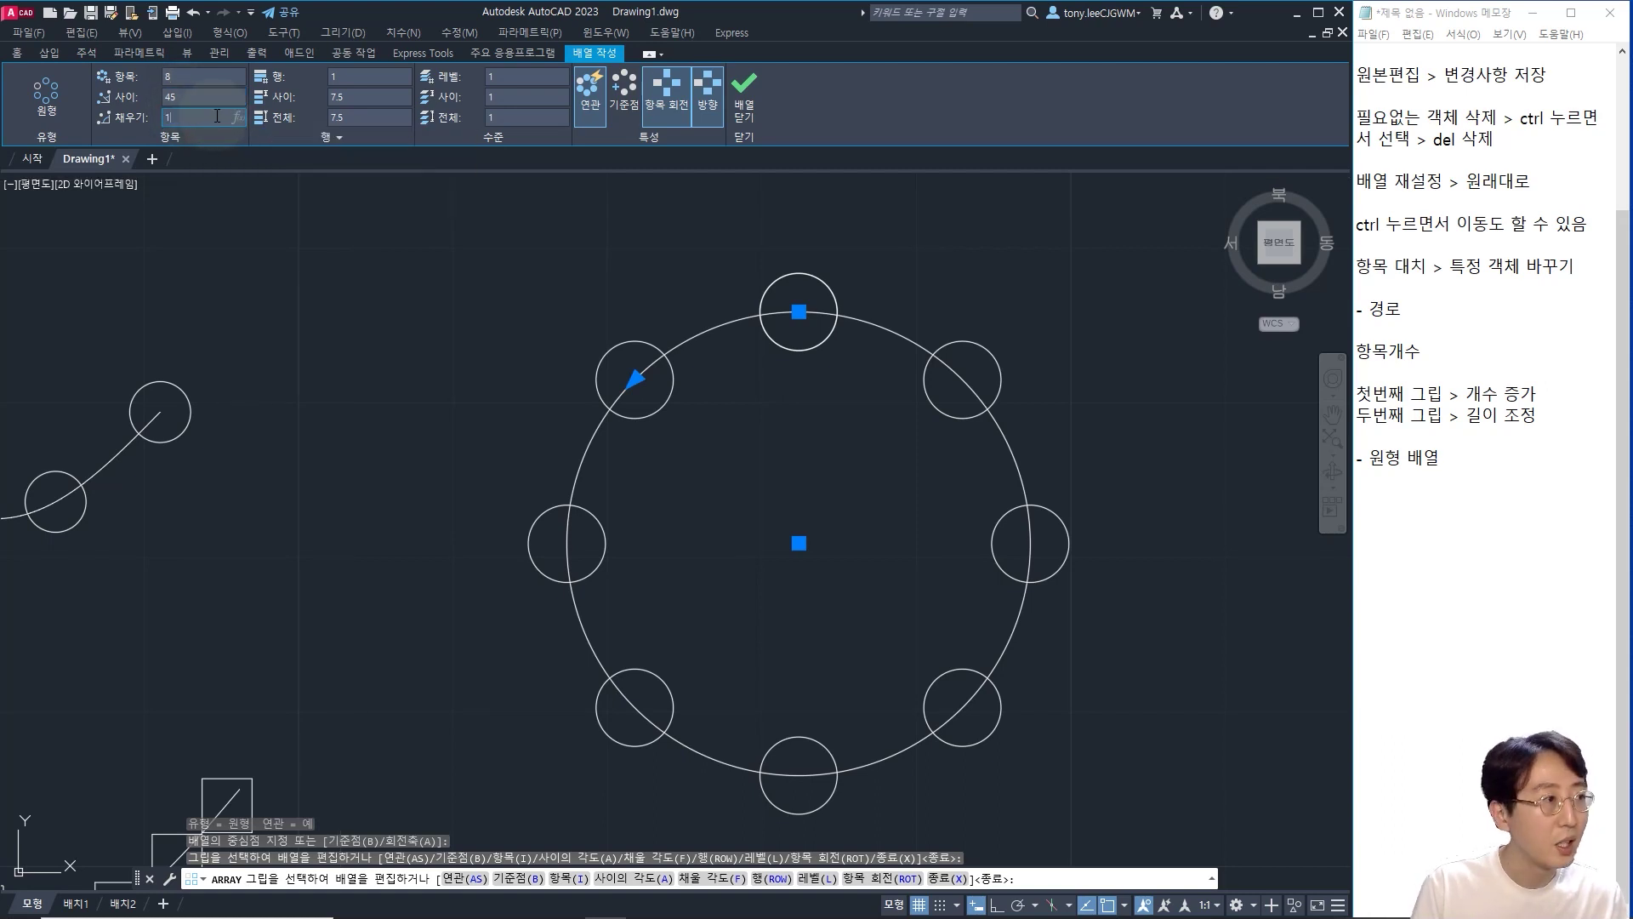
{"action": "type", "text": "180"}
{"action": "key", "text": "Return"}
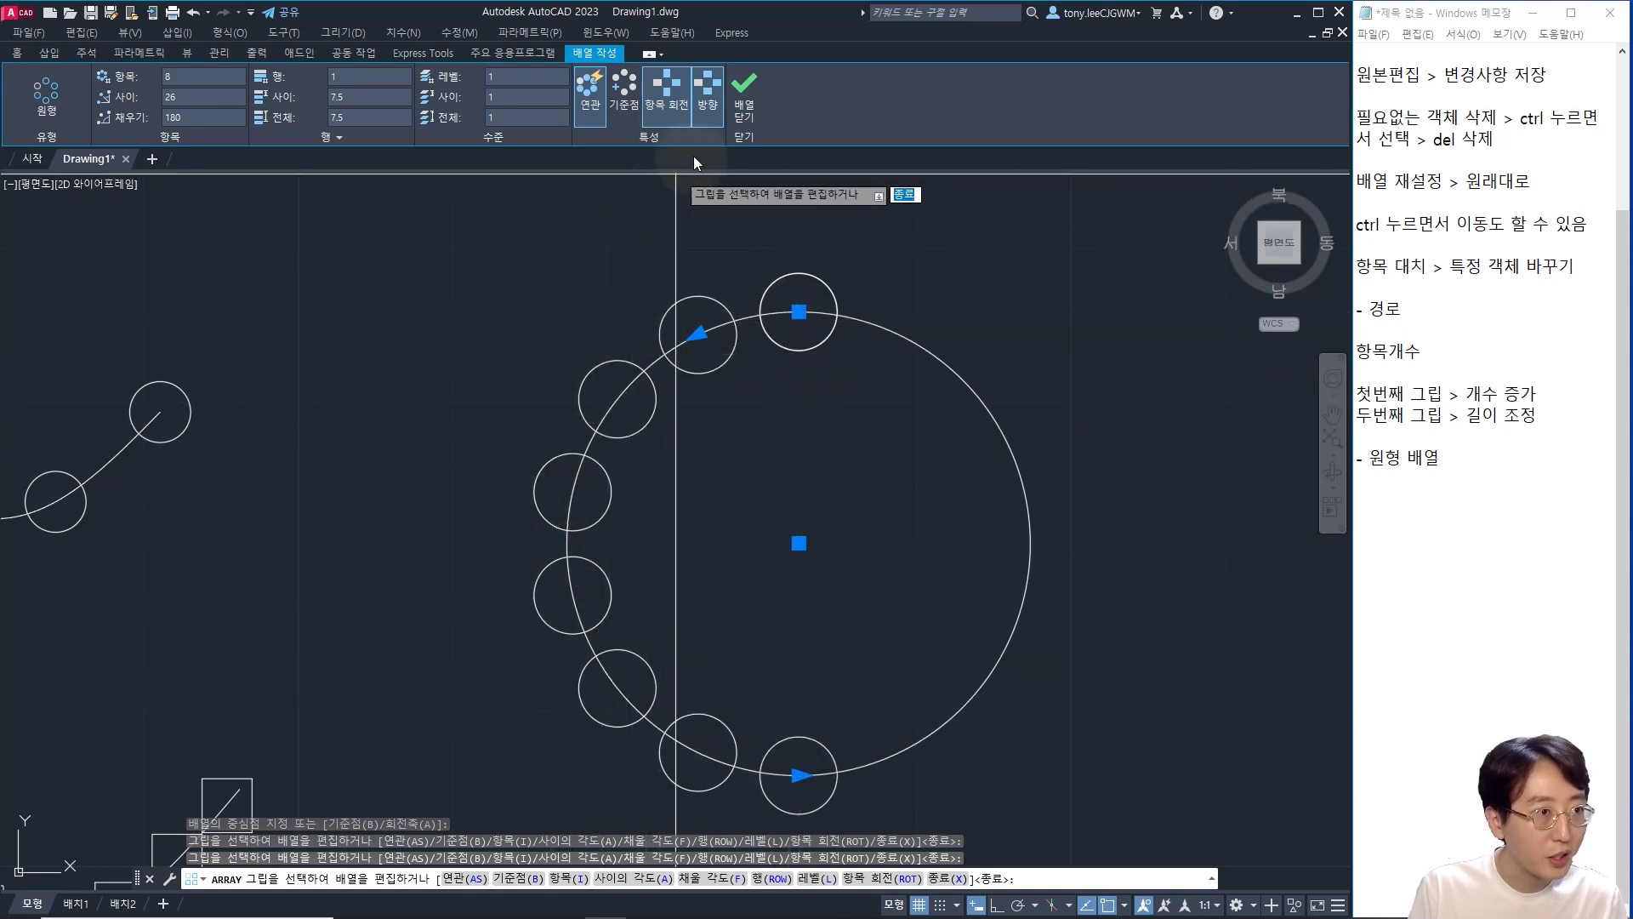
- Toggle the polar array's direction repeatedly between clockwise and counterclockwise, ending on counterclockwise
{"action": "left_click", "coordinate": [708, 94]}
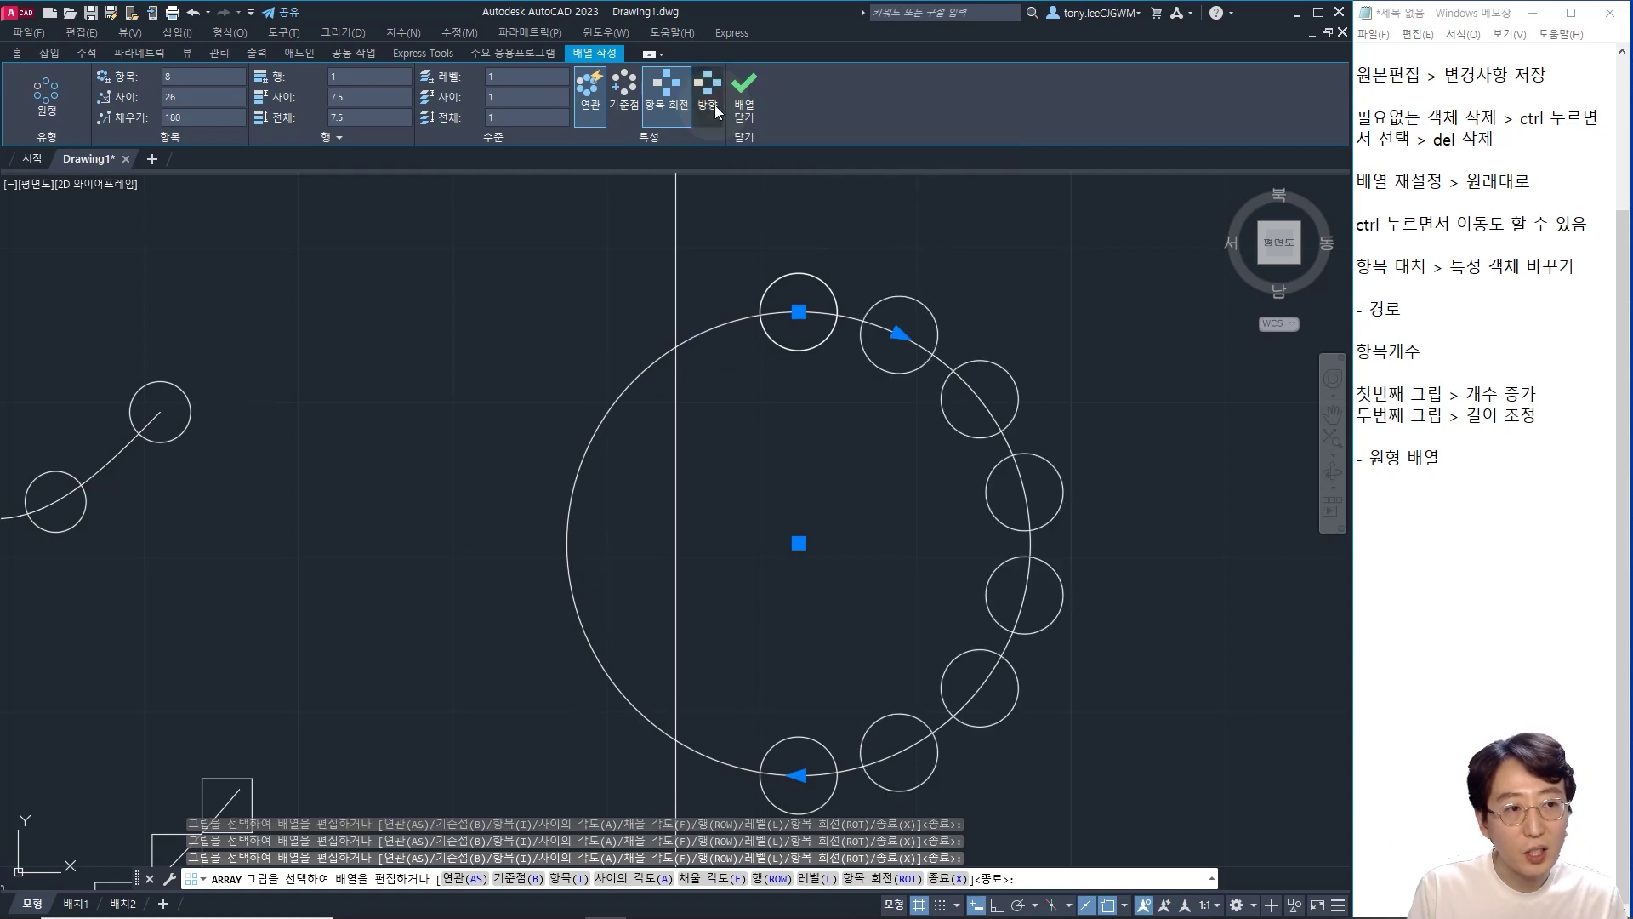
{"action": "left_click", "coordinate": [717, 111]}
{"action": "left_click", "coordinate": [717, 112]}
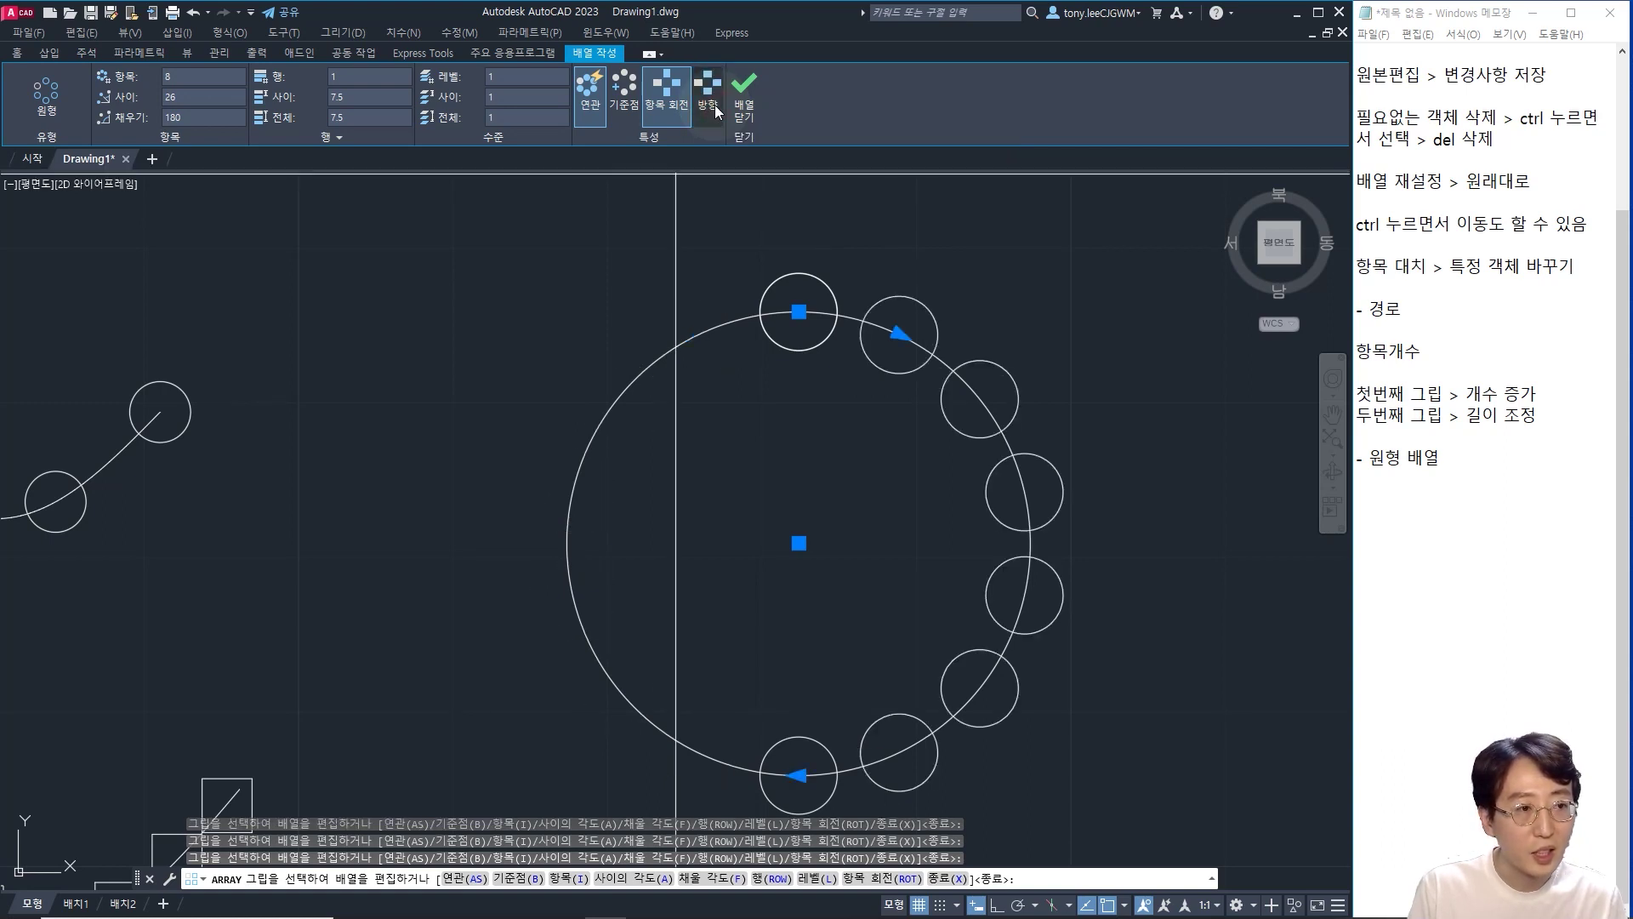
{"action": "left_click", "coordinate": [717, 111]}
{"action": "left_click", "coordinate": [717, 111]}
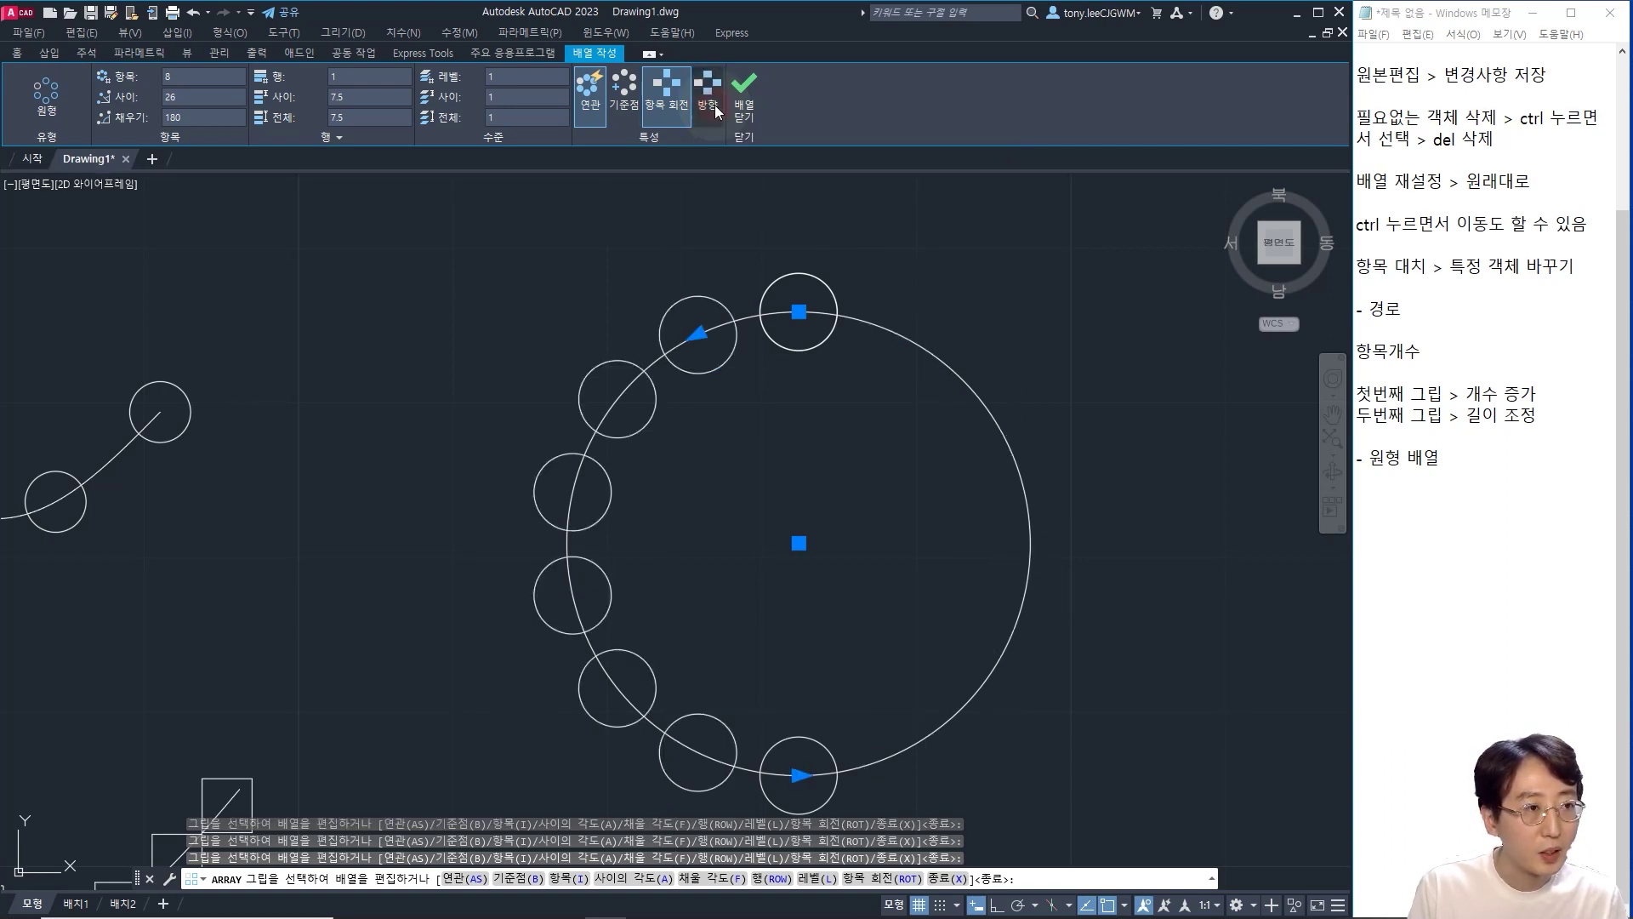
- Switch the polar array's direction to clockwise and set its fill angle to 360 degrees
{"action": "left_click", "coordinate": [717, 112]}
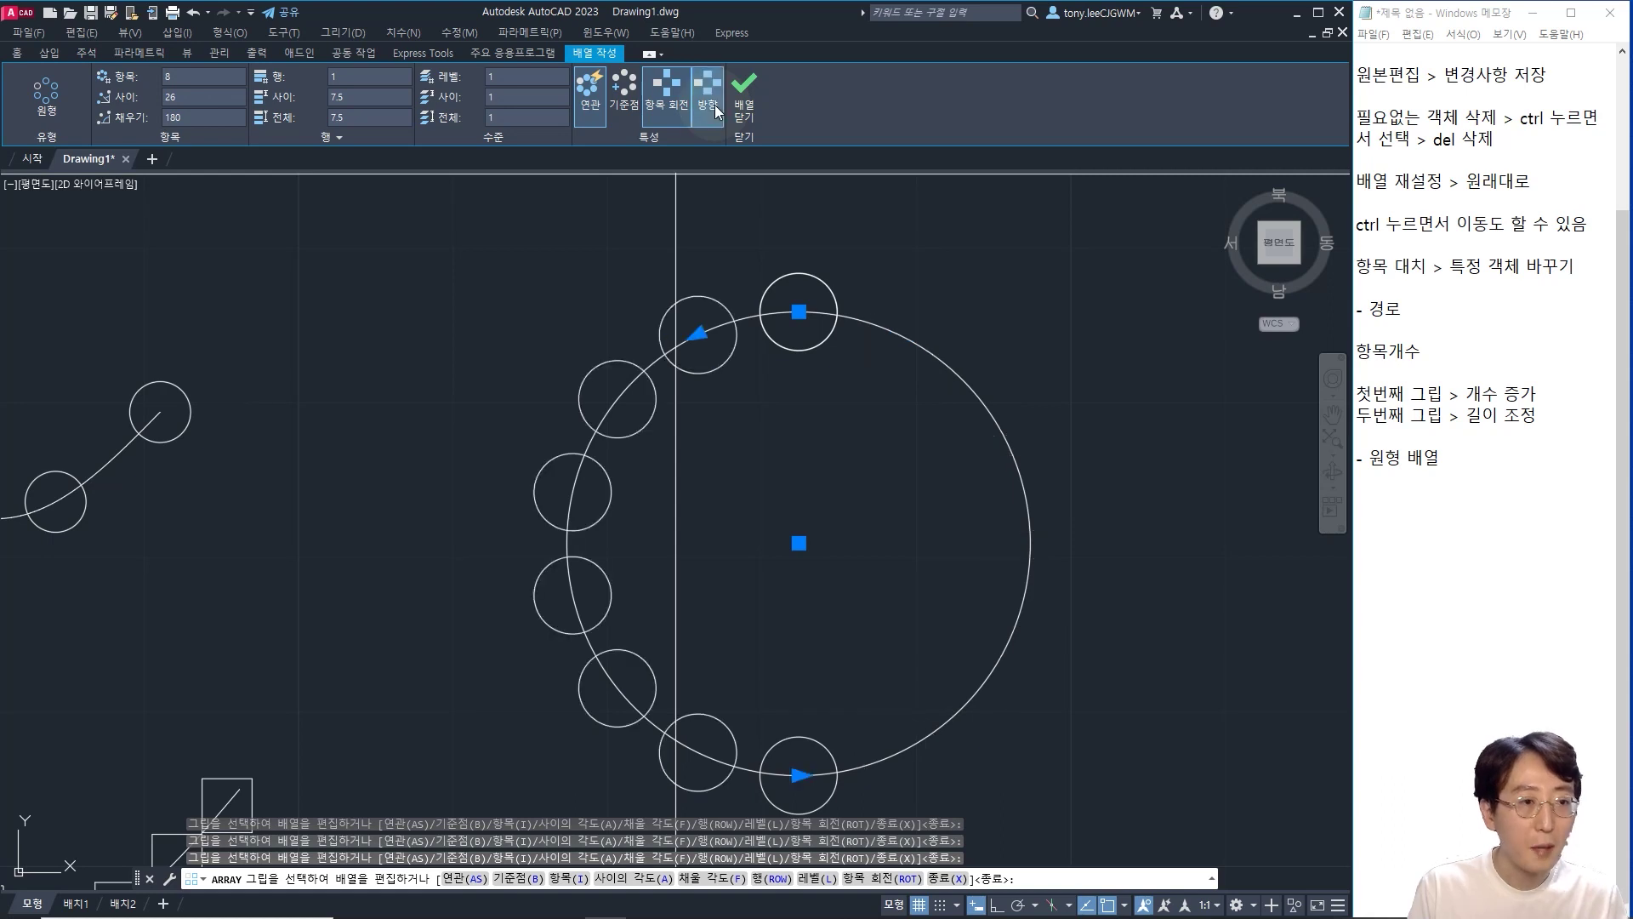
{"action": "left_click", "coordinate": [717, 111]}
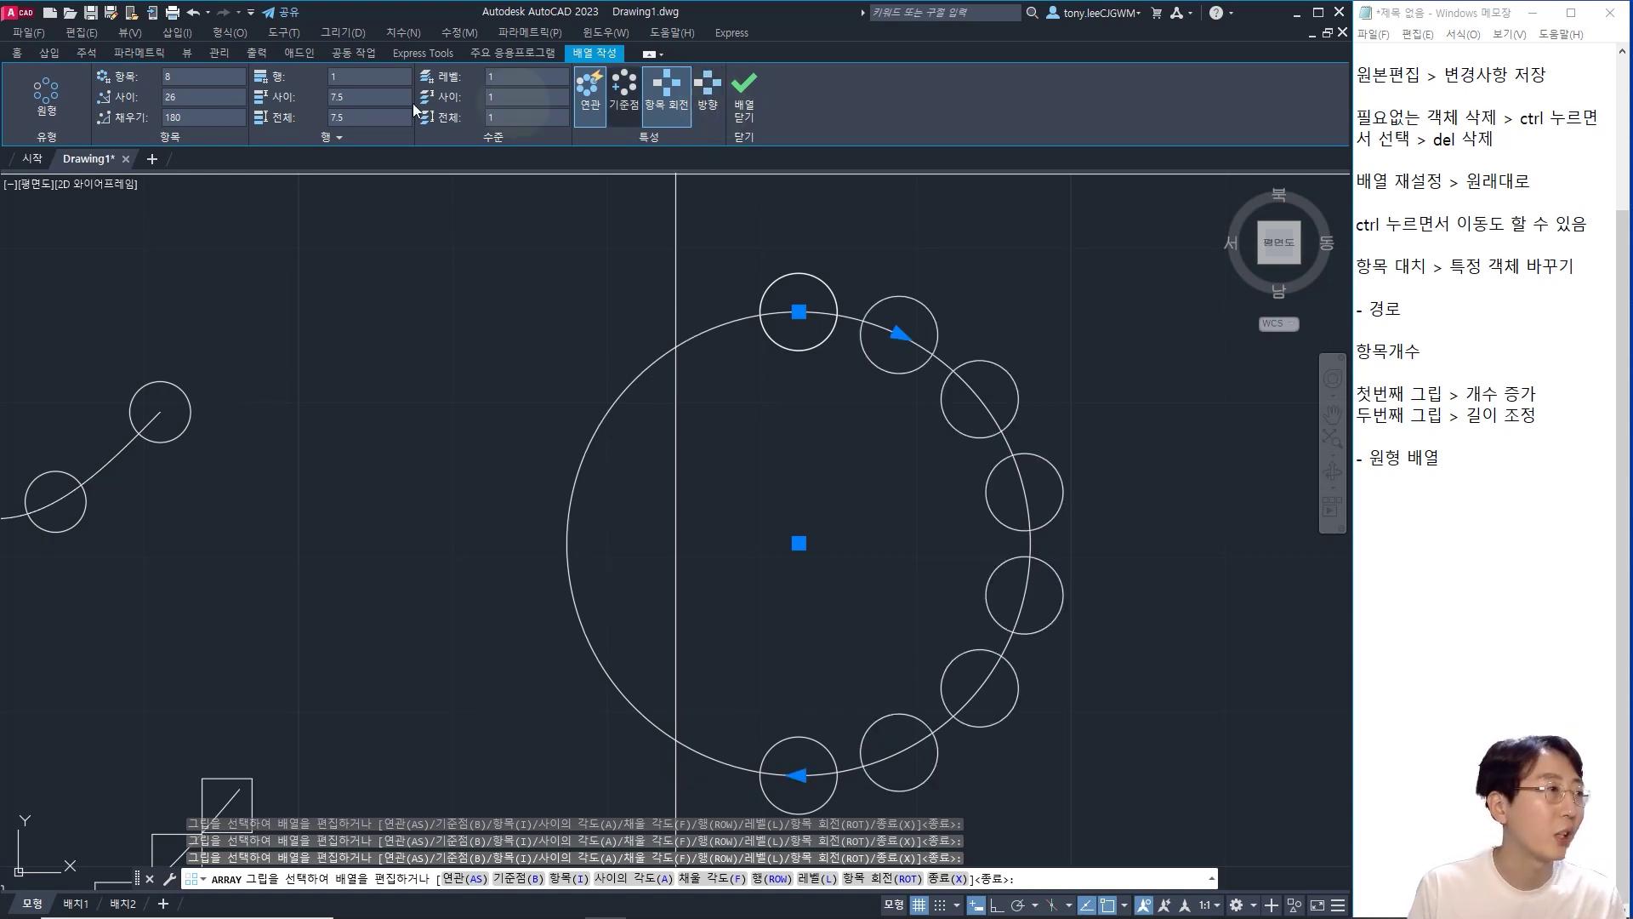
{"action": "left_click", "coordinate": [202, 114]}
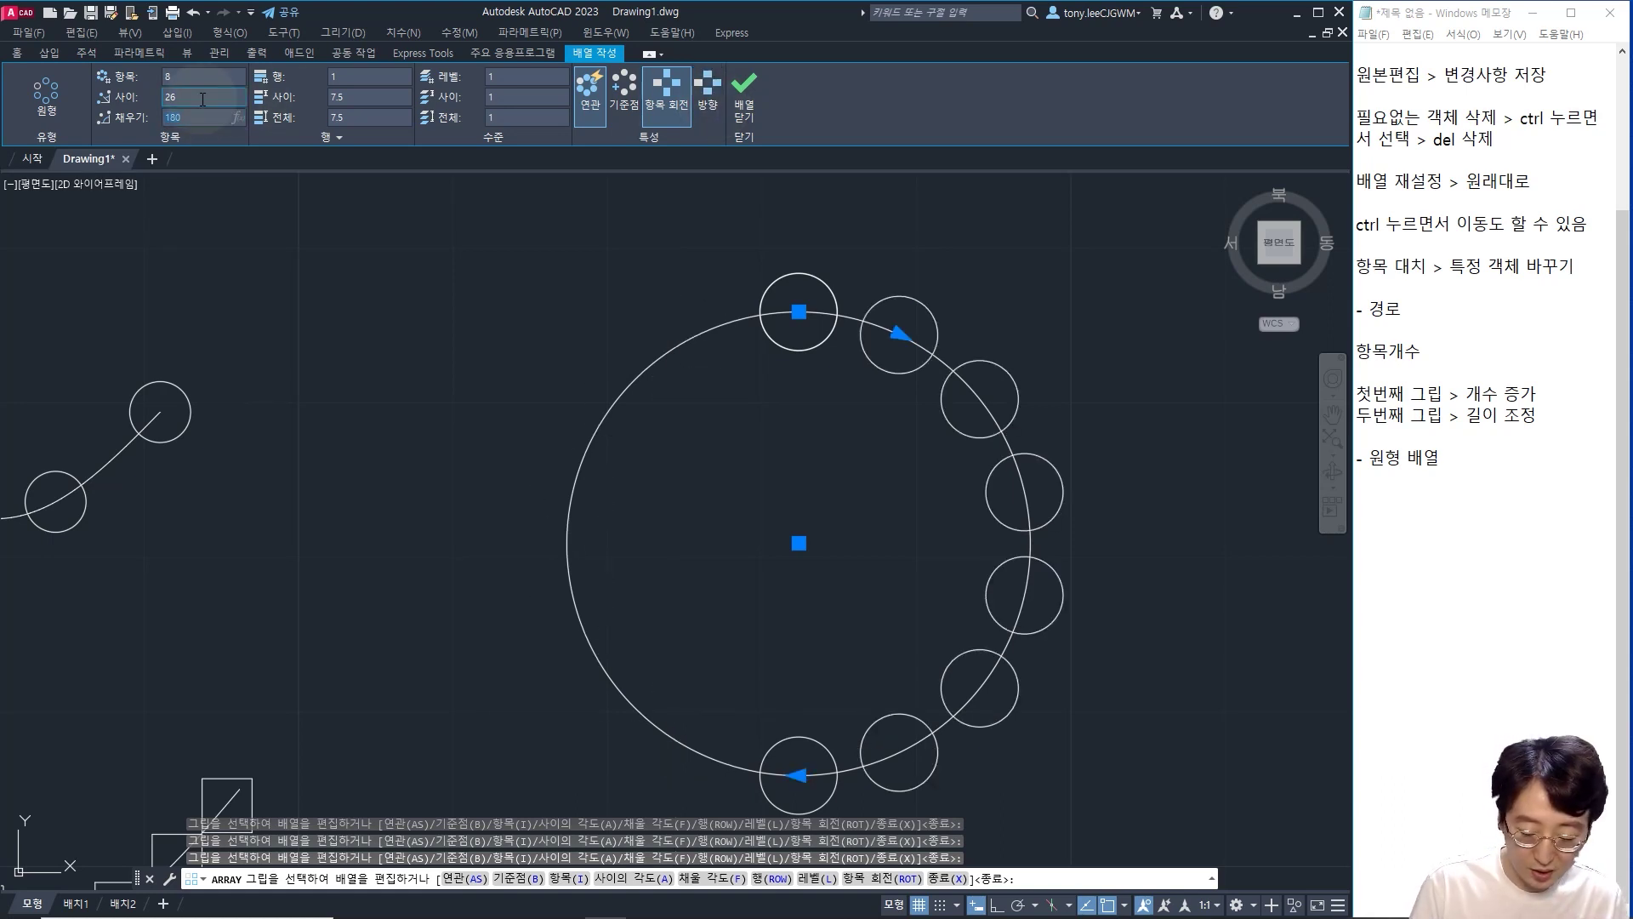
{"action": "type", "text": "360"}
{"action": "key", "text": "Return"}
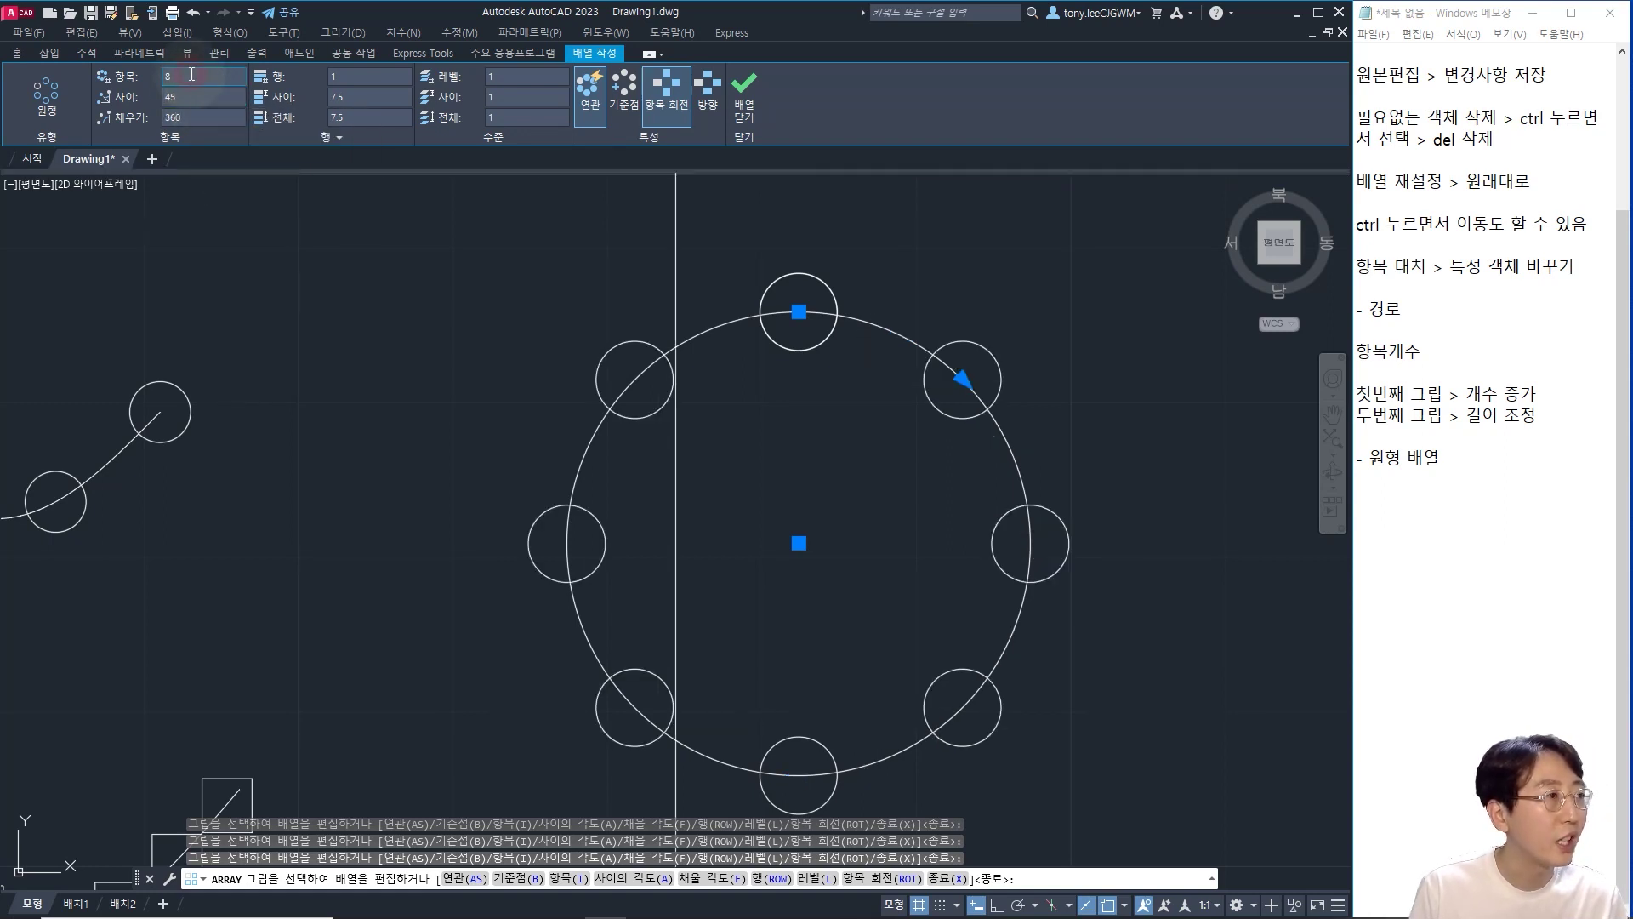
- Set the polar array's item count to 11, then 12, then 13
{"action": "left_click", "coordinate": [192, 74]}
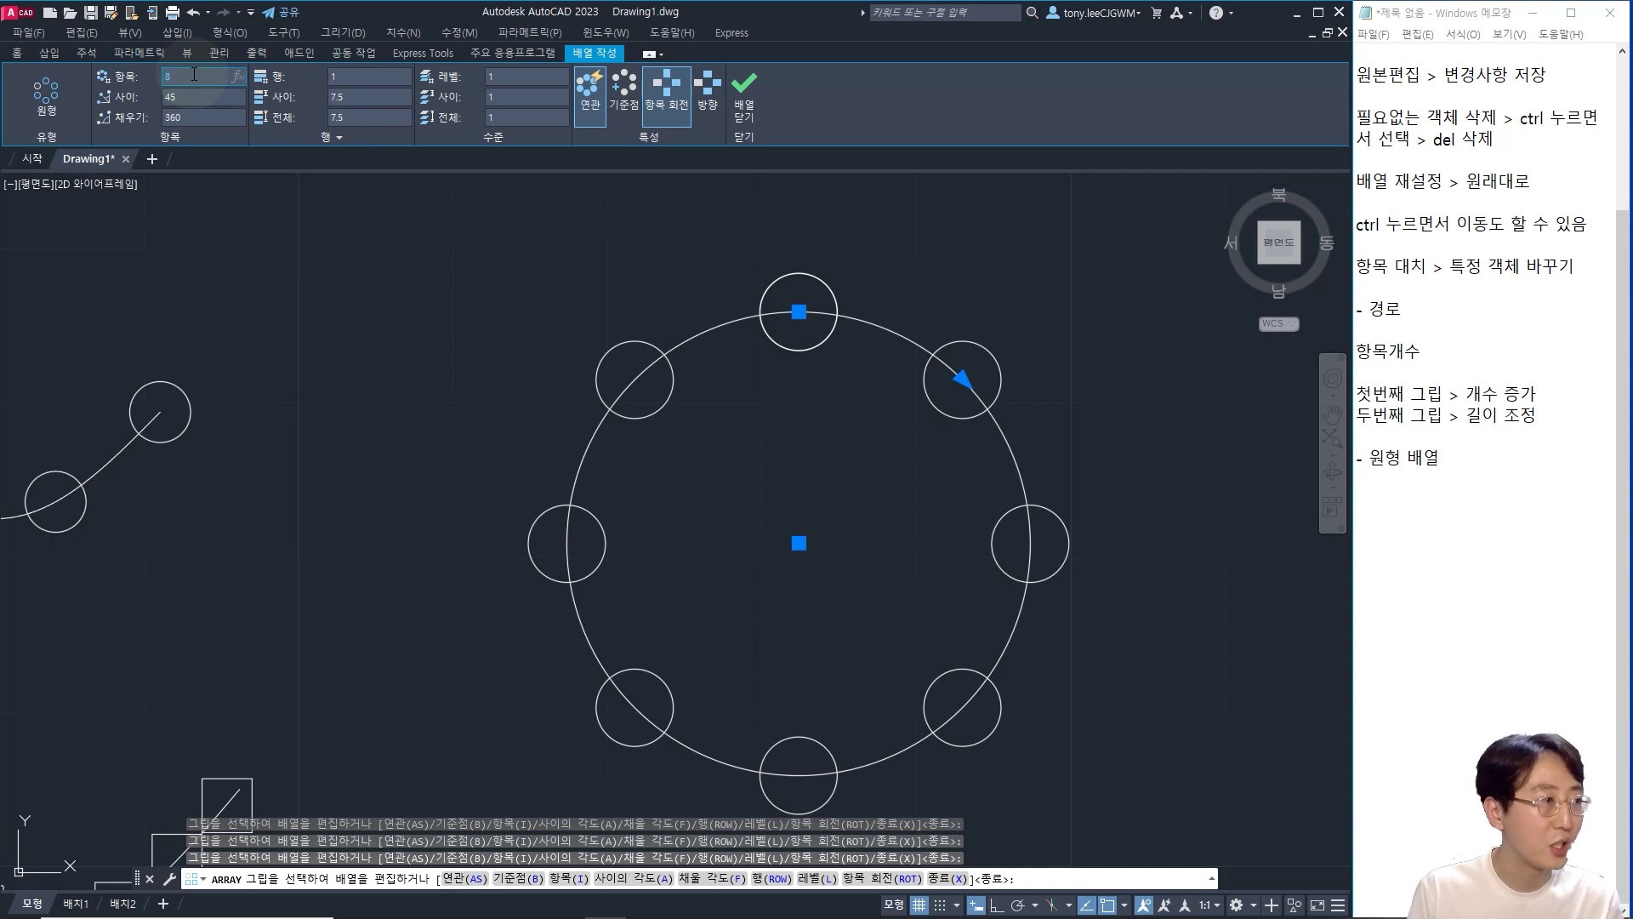
{"action": "type", "text": "11"}
{"action": "key", "text": "Return"}
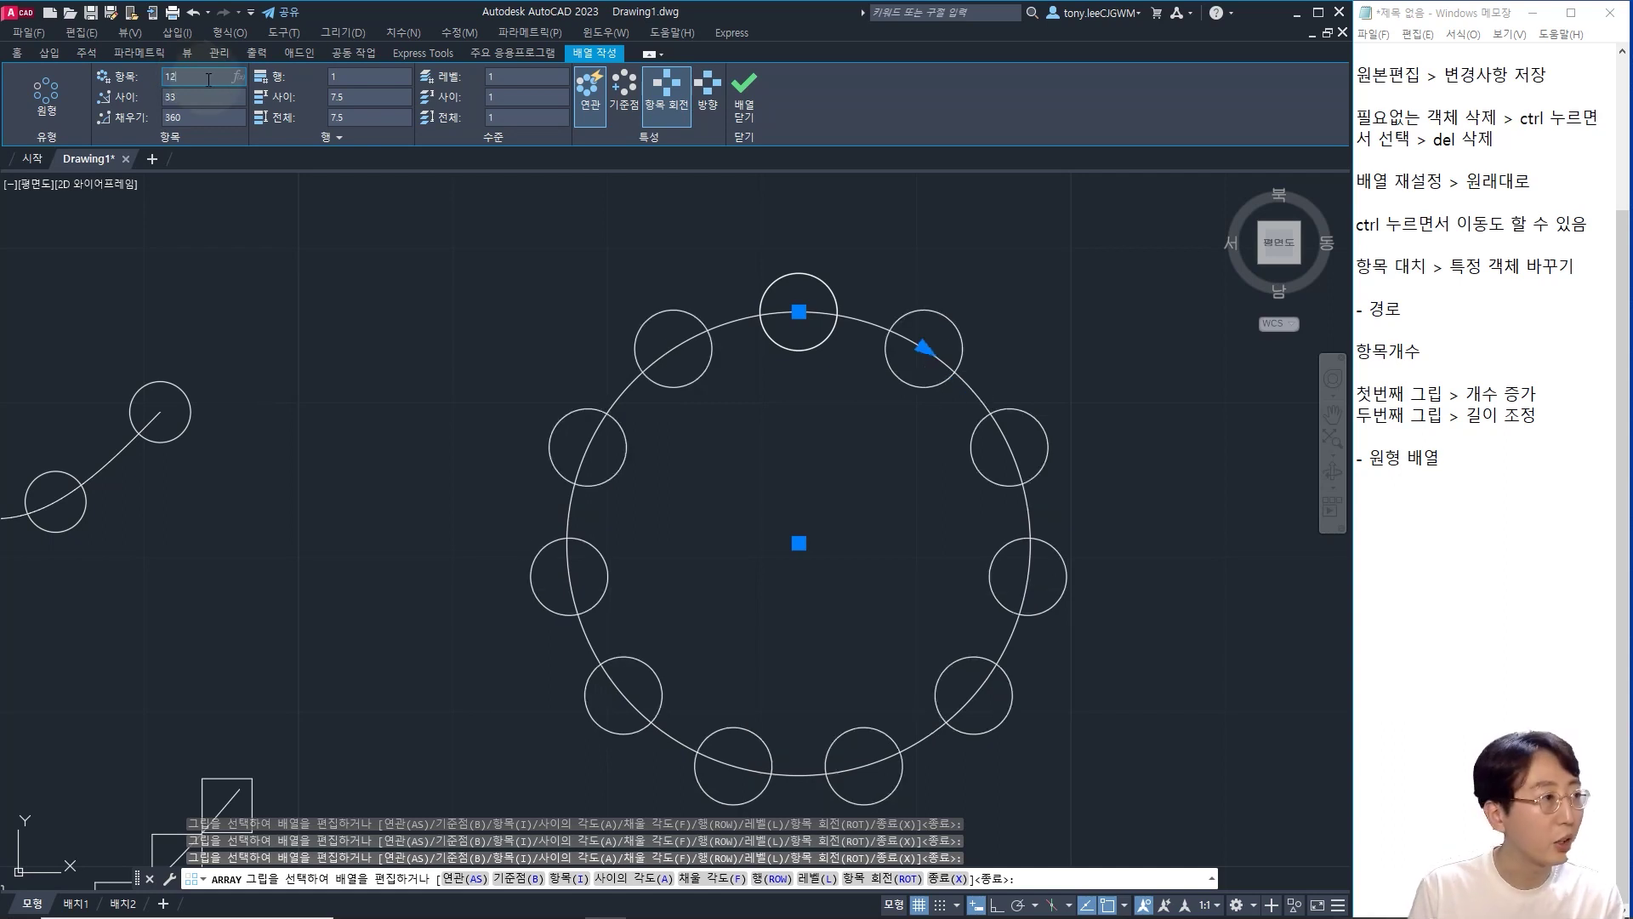
{"action": "type", "text": "12"}
{"action": "key", "text": "Return"}
{"action": "left_click", "coordinate": [208, 79]}
{"action": "type", "text": "1"}
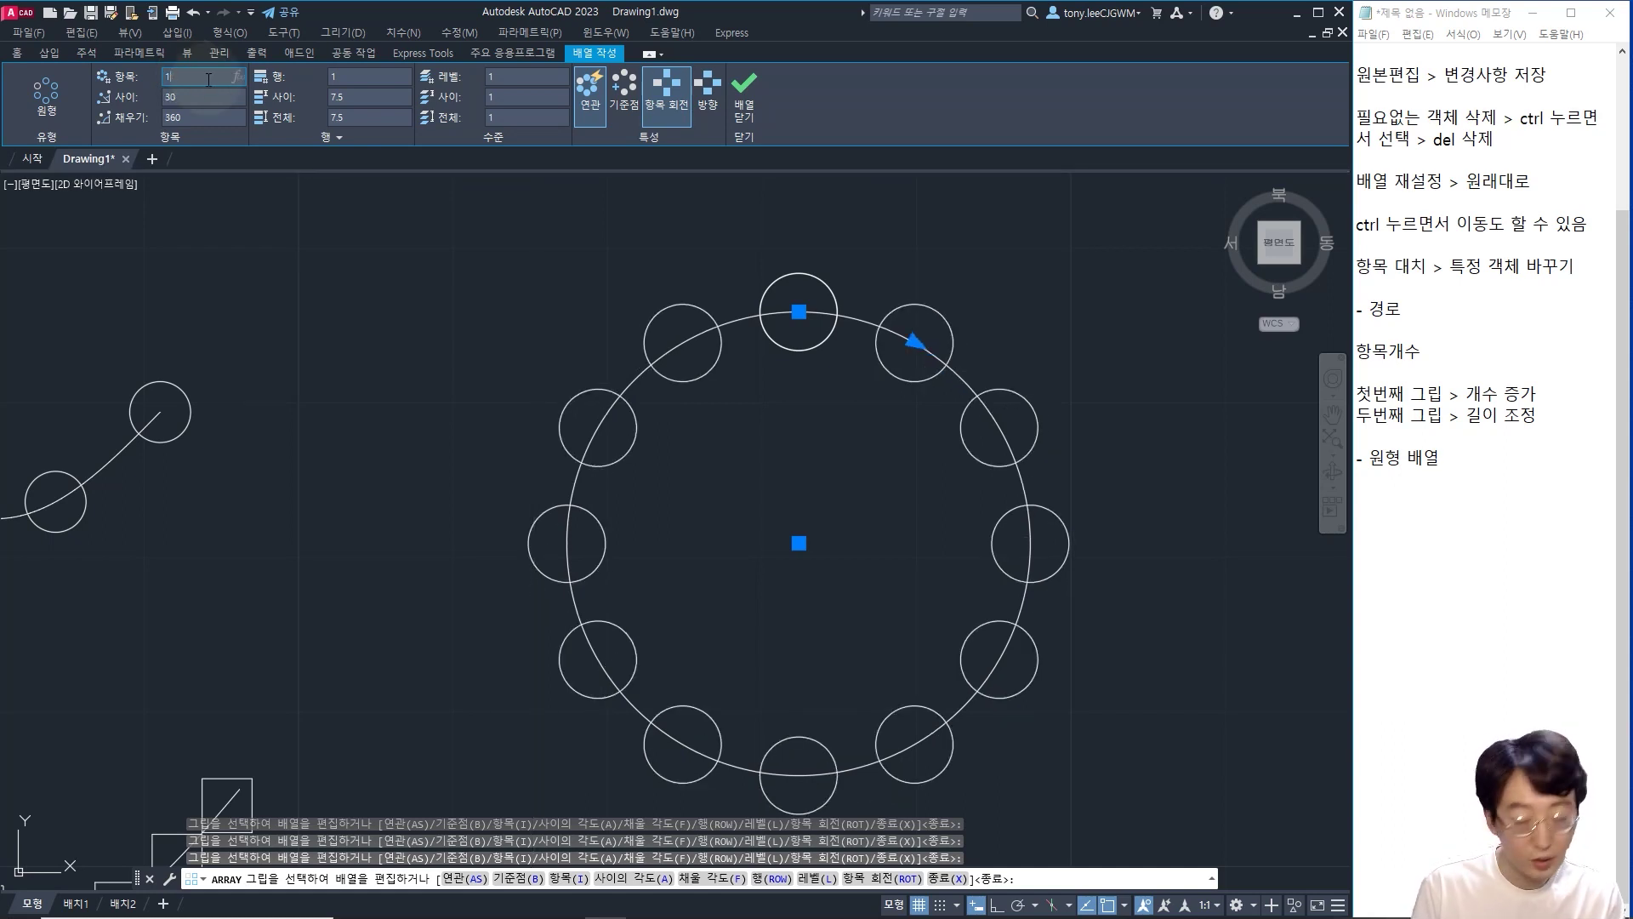
{"action": "type", "text": "3"}
{"action": "key", "text": "Return"}
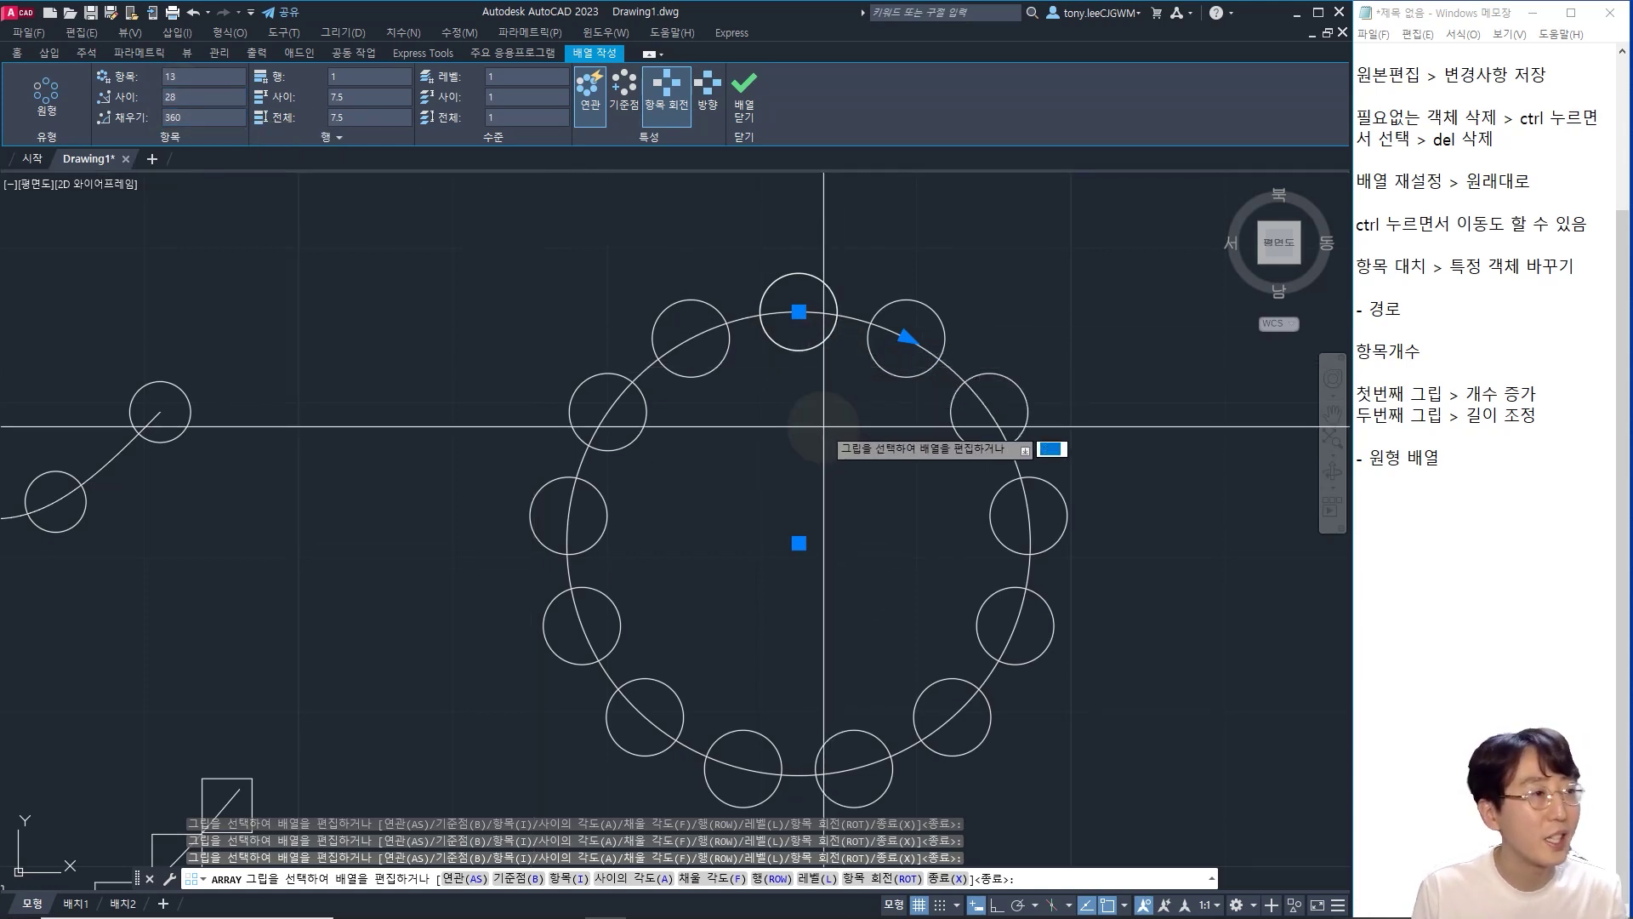
- Set the polar array's number of rows to 2
{"action": "left_click", "coordinate": [354, 79]}
{"action": "type", "text": "2"}
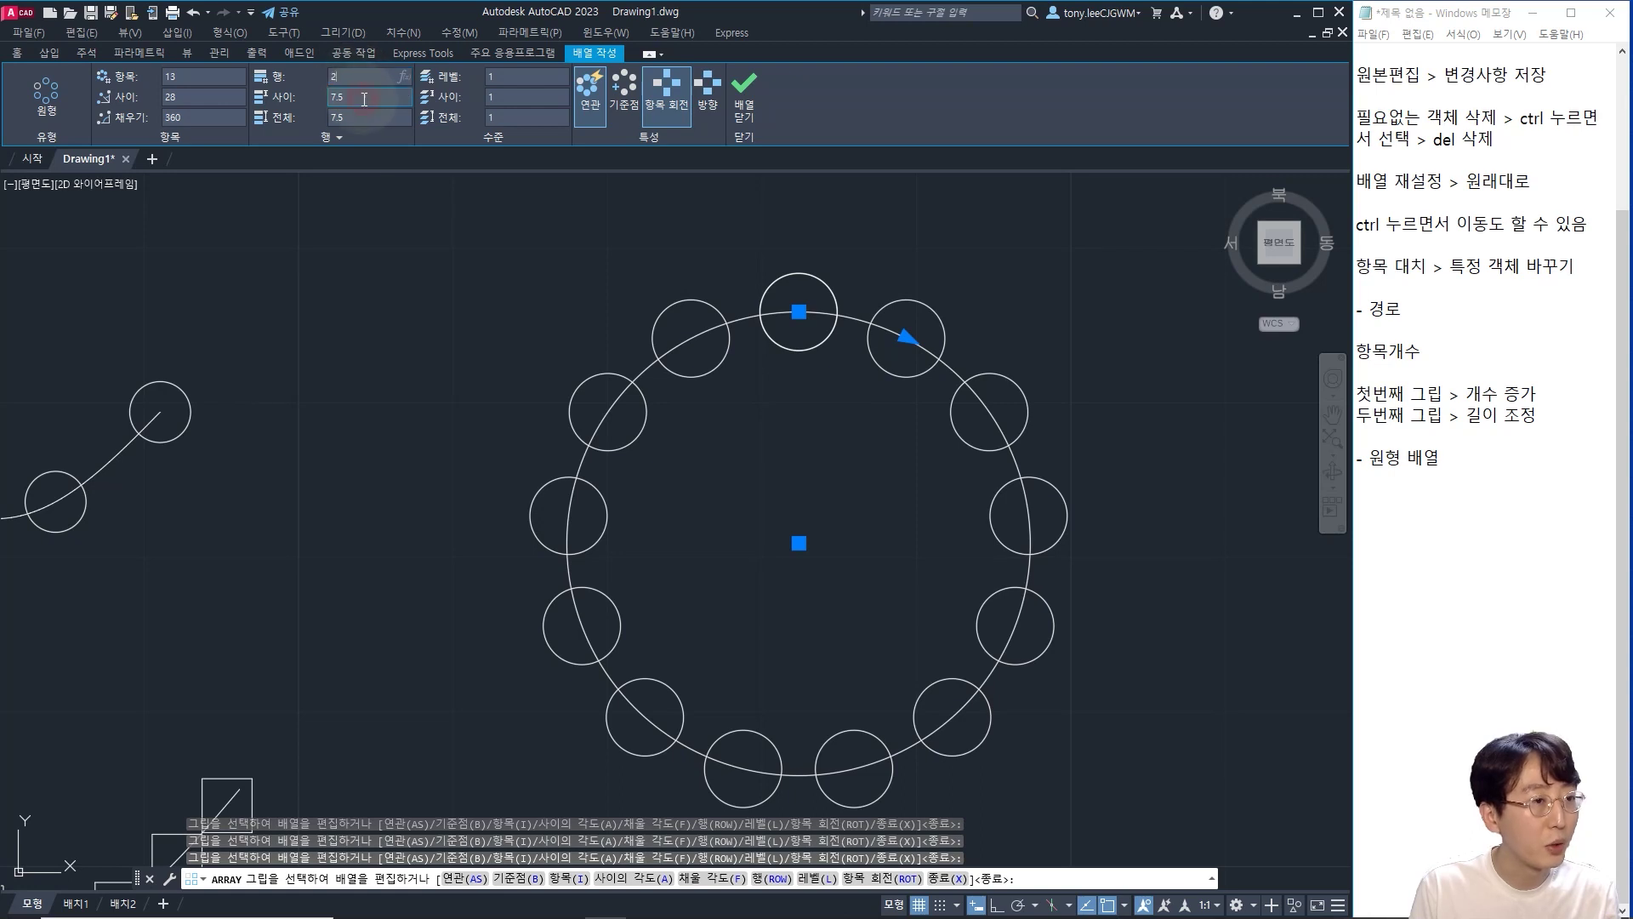
{"action": "scroll", "coordinate": [952, 447], "scroll_direction": "down", "scroll_amount": 2}
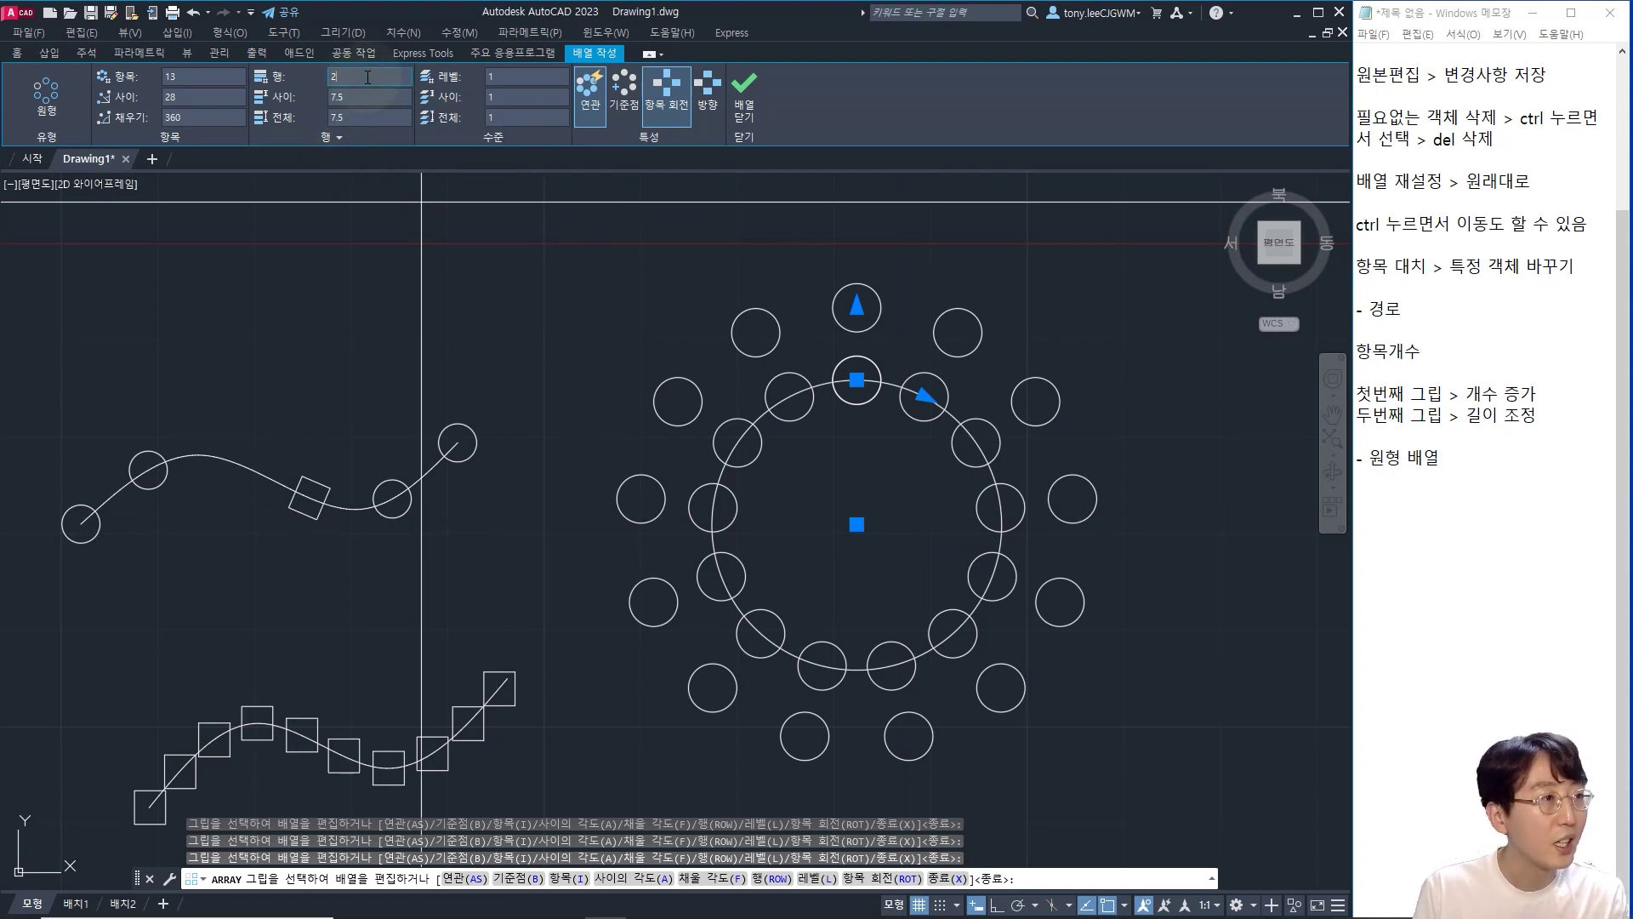
{"action": "key", "text": "Tab"}
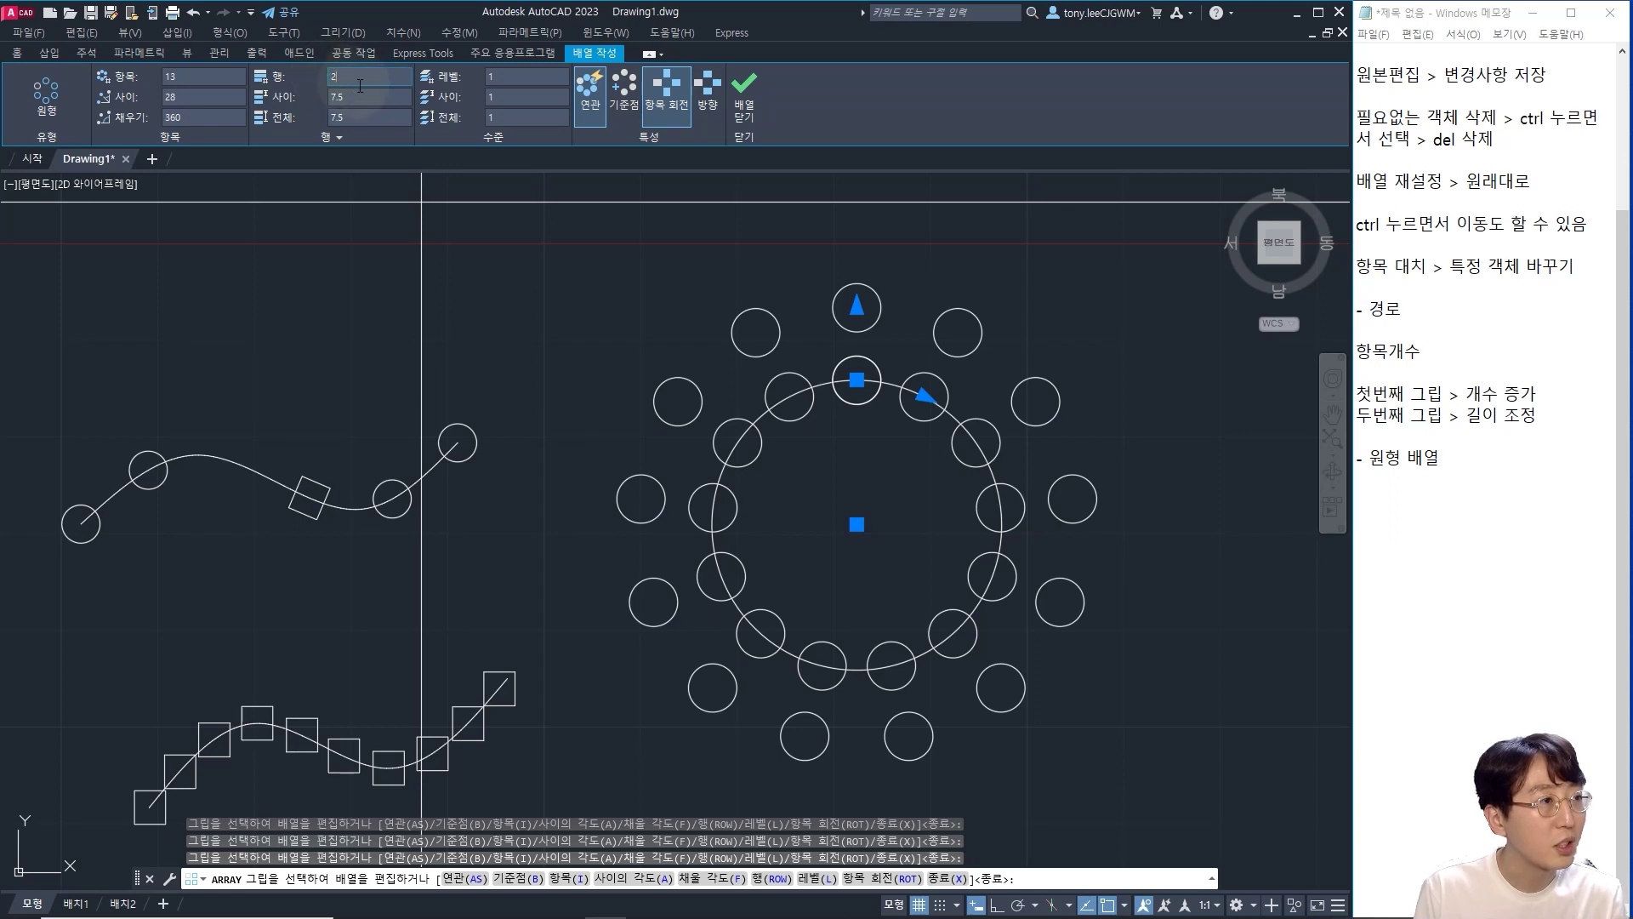
- Set the polar array to 1 row and 6 items, and finish the array
{"action": "left_click", "coordinate": [354, 77]}
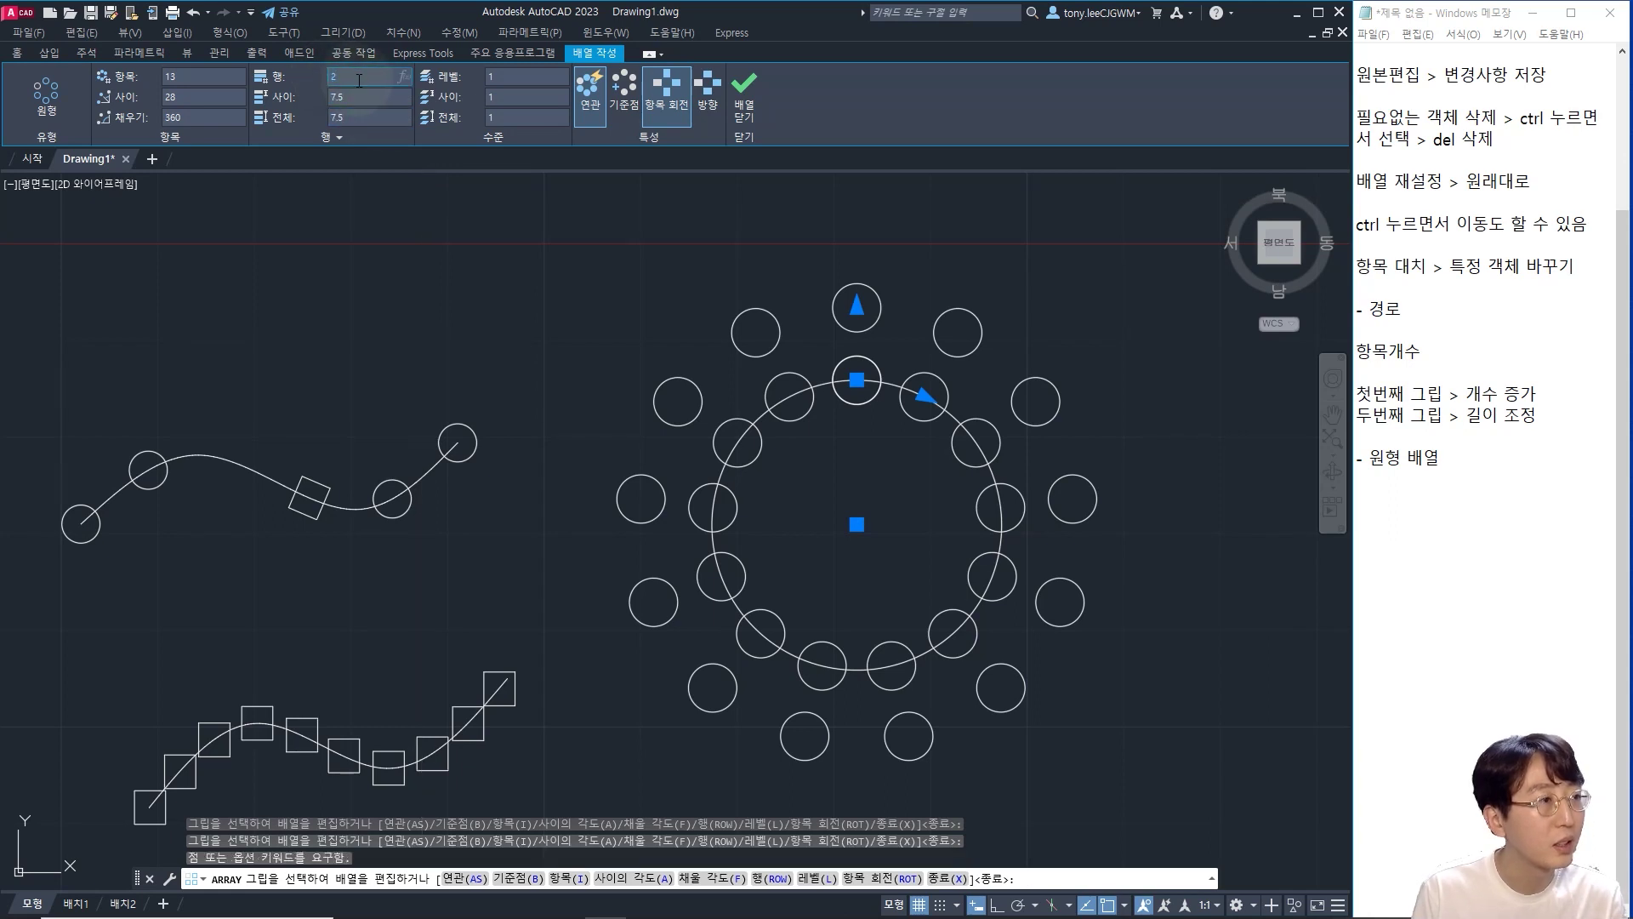
{"action": "key", "text": "BackSpace"}
{"action": "type", "text": "1"}
{"action": "key", "text": "Return"}
{"action": "scroll", "coordinate": [917, 541], "scroll_direction": "up", "scroll_amount": 2}
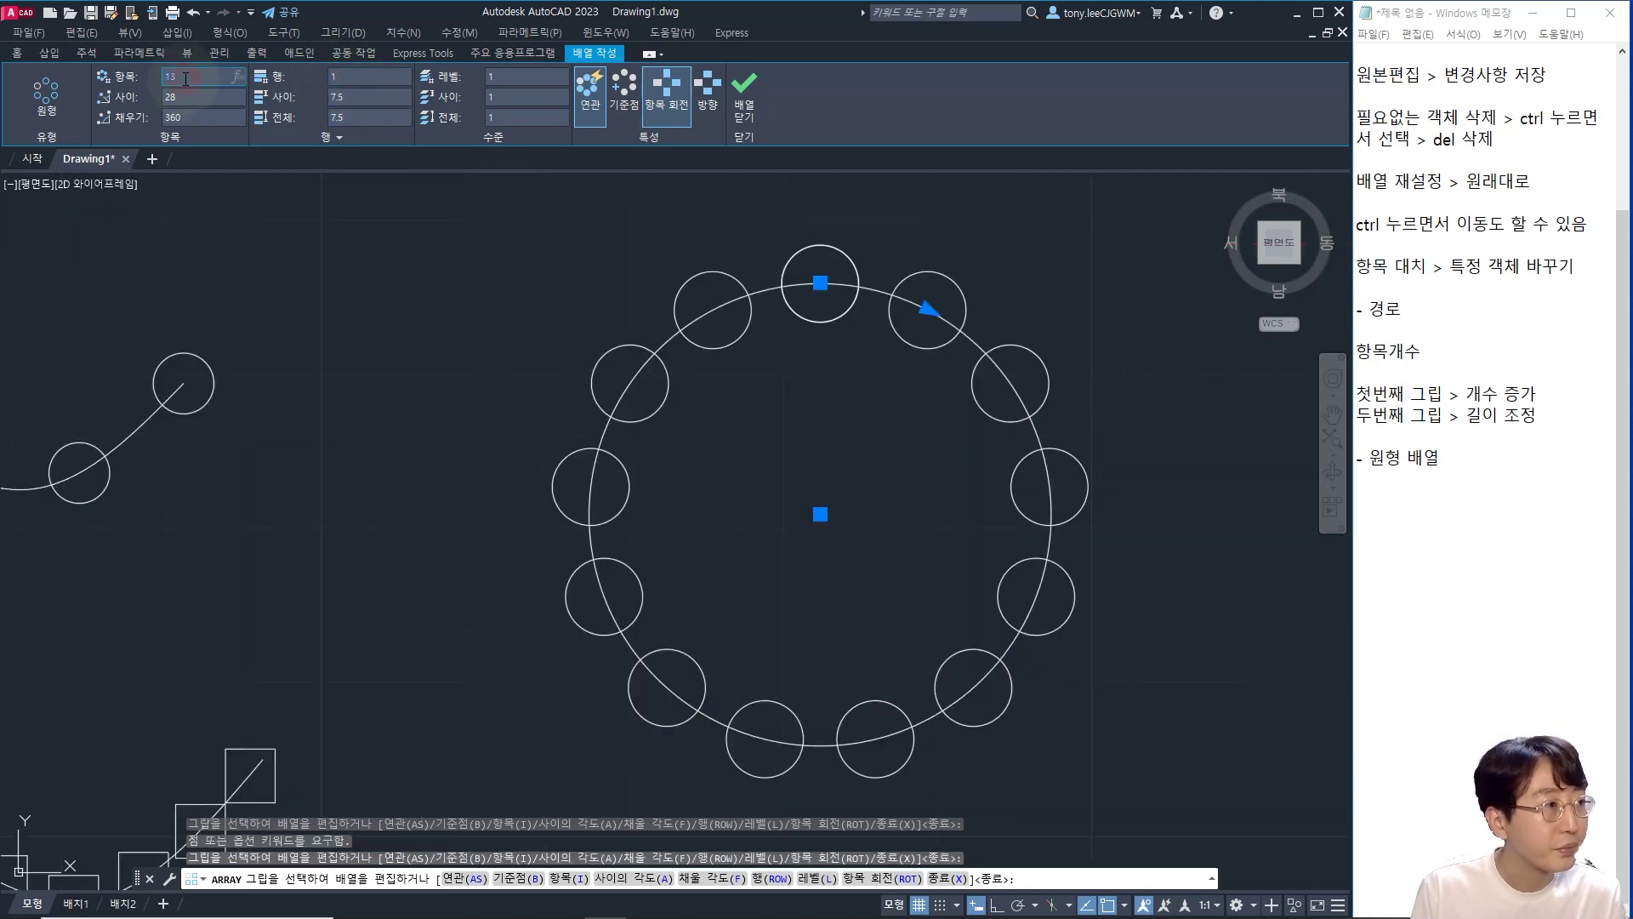
{"action": "key", "text": "Return"}
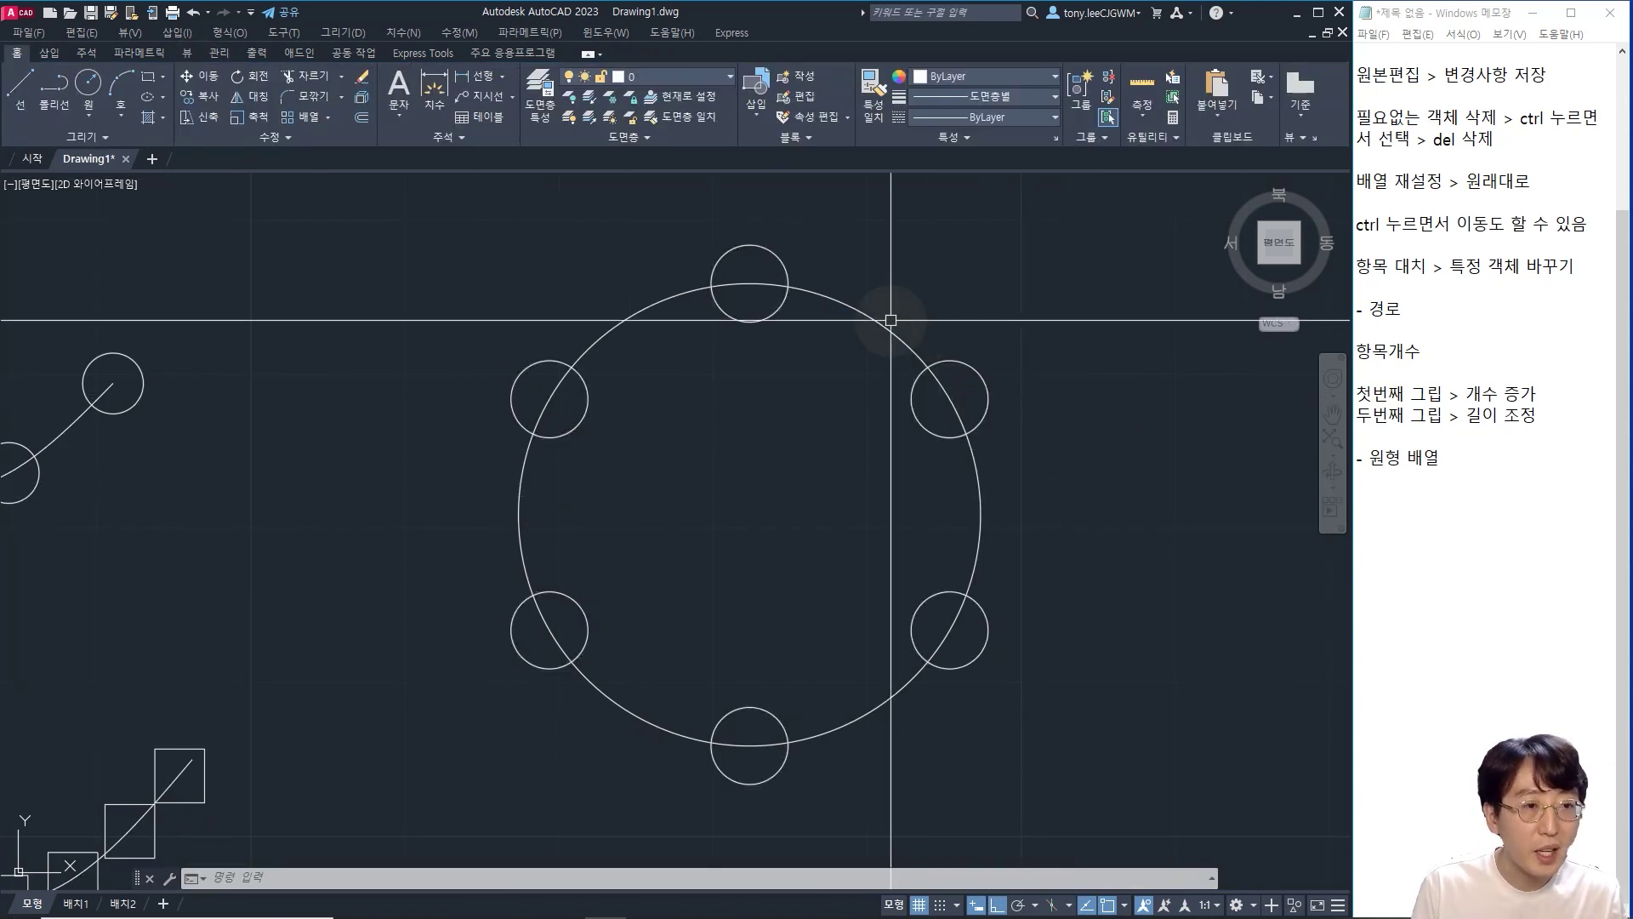
- Draw a horizontal line from the large circle's center to a point beyond its right edge
{"action": "type", "text": "l"}
{"action": "key", "text": "space"}
{"action": "right_click", "coordinate": [1017, 465], "text": "shift"}
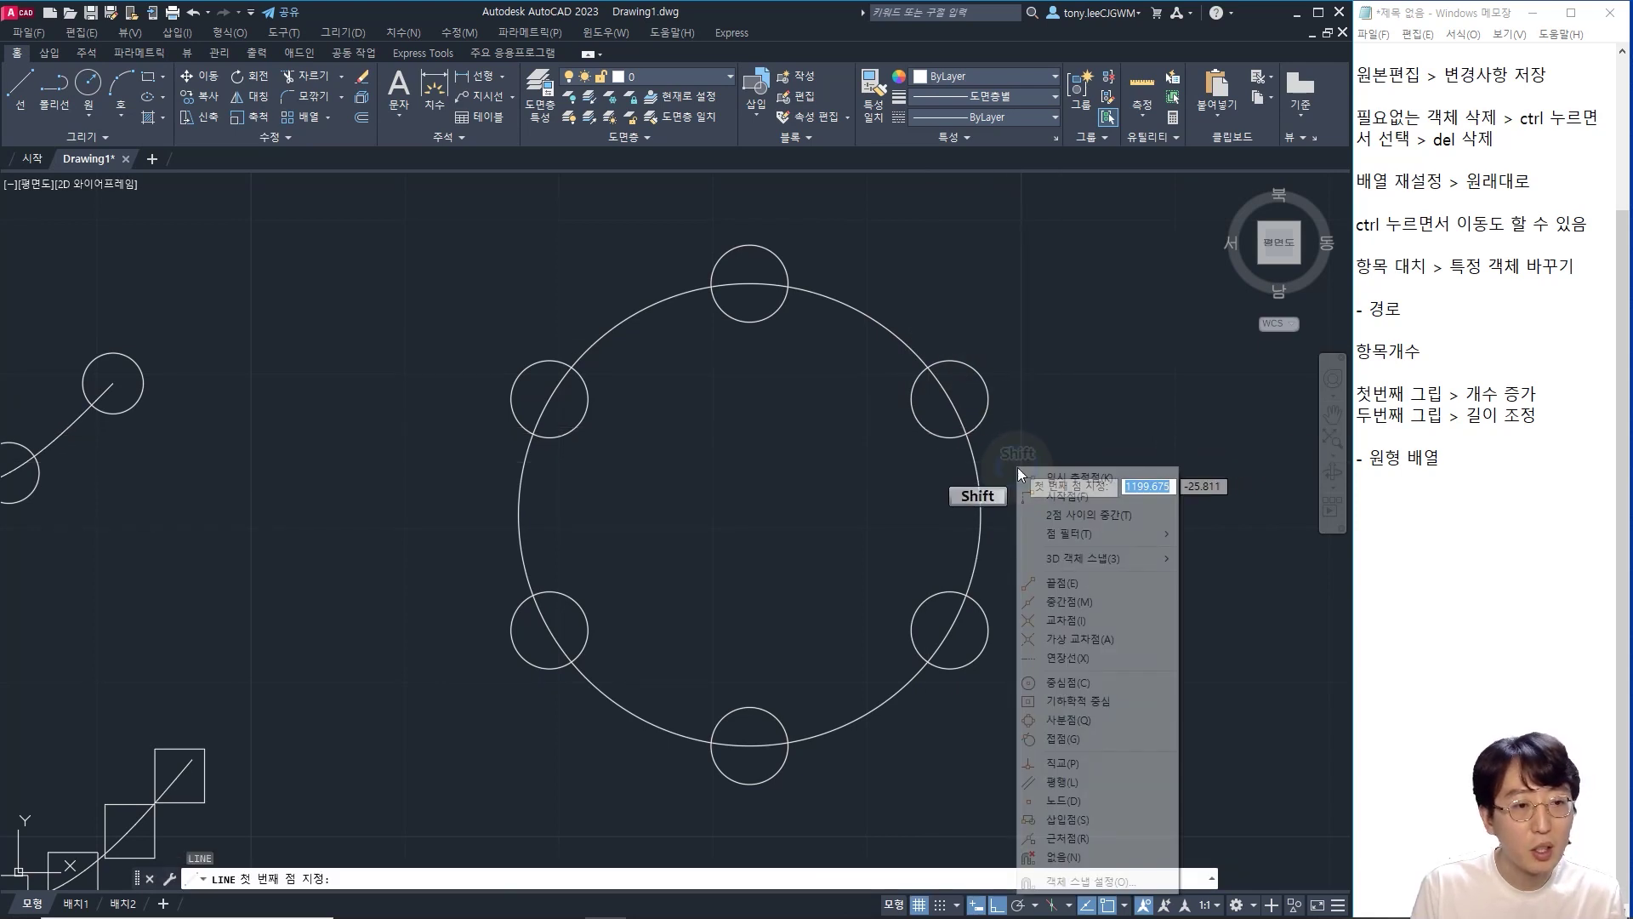
{"action": "key", "text": "c"}
{"action": "left_click", "coordinate": [975, 473]}
{"action": "left_click", "coordinate": [1155, 537]}
{"action": "key", "text": "Escape"}
{"action": "key", "text": "Escape"}
{"action": "key", "text": "Escape"}
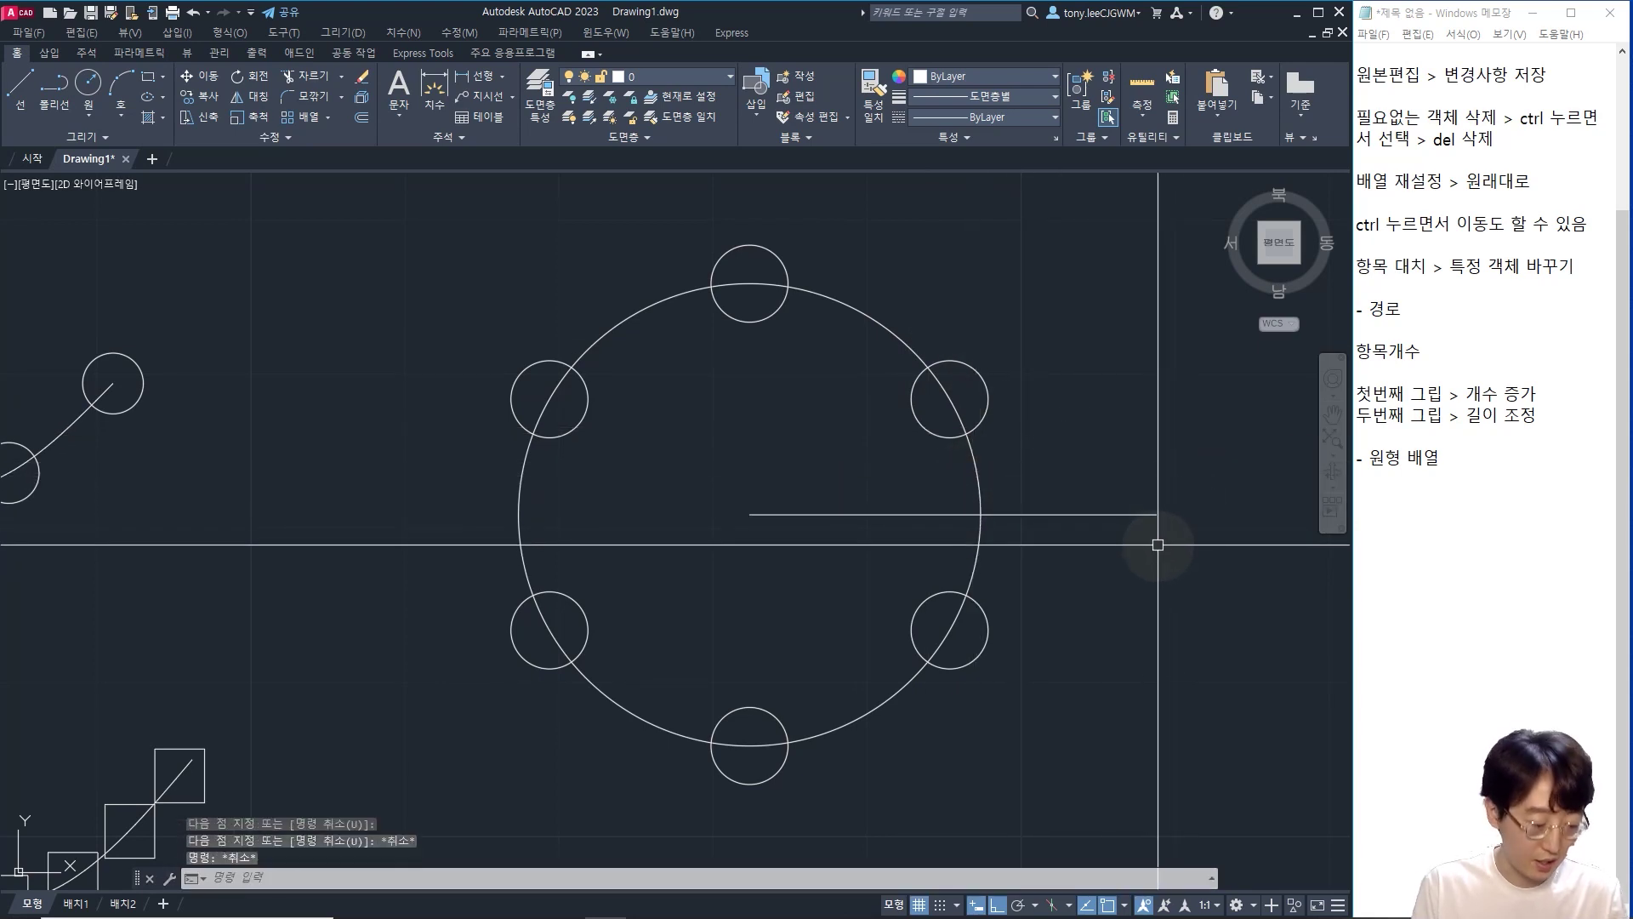
- Rotate the horizontal line by -45 degrees about the large circle's center
{"action": "type", "text": "ro"}
{"action": "key", "text": "space"}
{"action": "left_click", "coordinate": [1144, 470]}
{"action": "left_click", "coordinate": [1068, 550]}
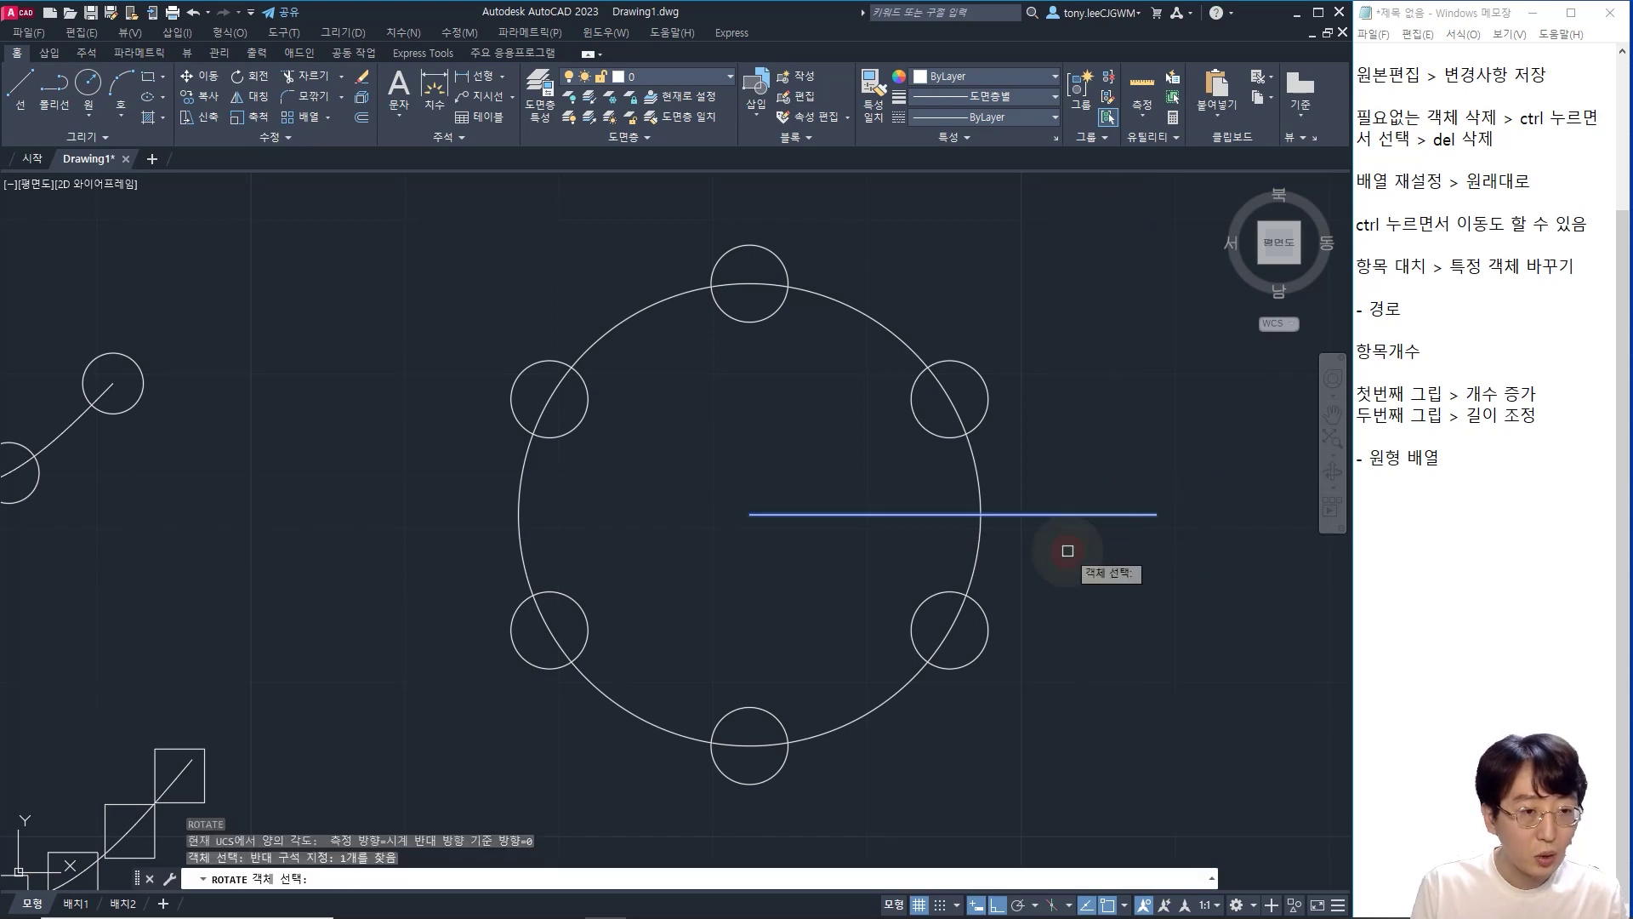
{"action": "key", "text": "space"}
{"action": "left_click", "coordinate": [750, 514]}
{"action": "type", "text": "-45"}
{"action": "key", "text": "space"}
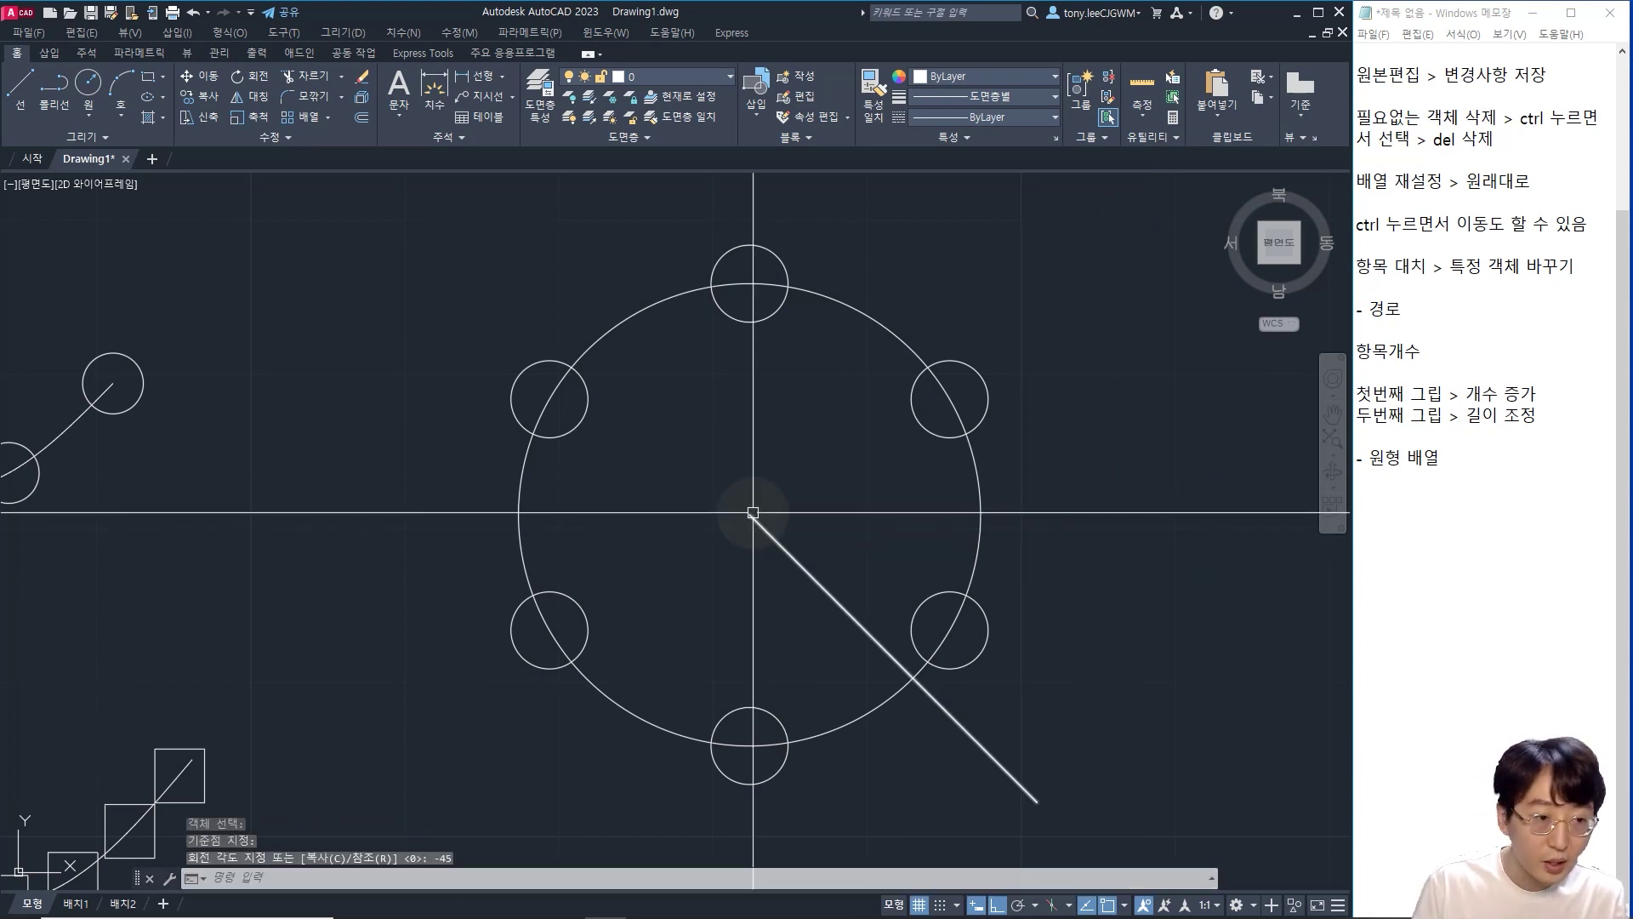
- Move only the lower-right array item to the intersection of the diagonal line and the large circle
{"action": "middle_click_drag", "start_coordinate": [1130, 653], "coordinate": [1155, 618]}
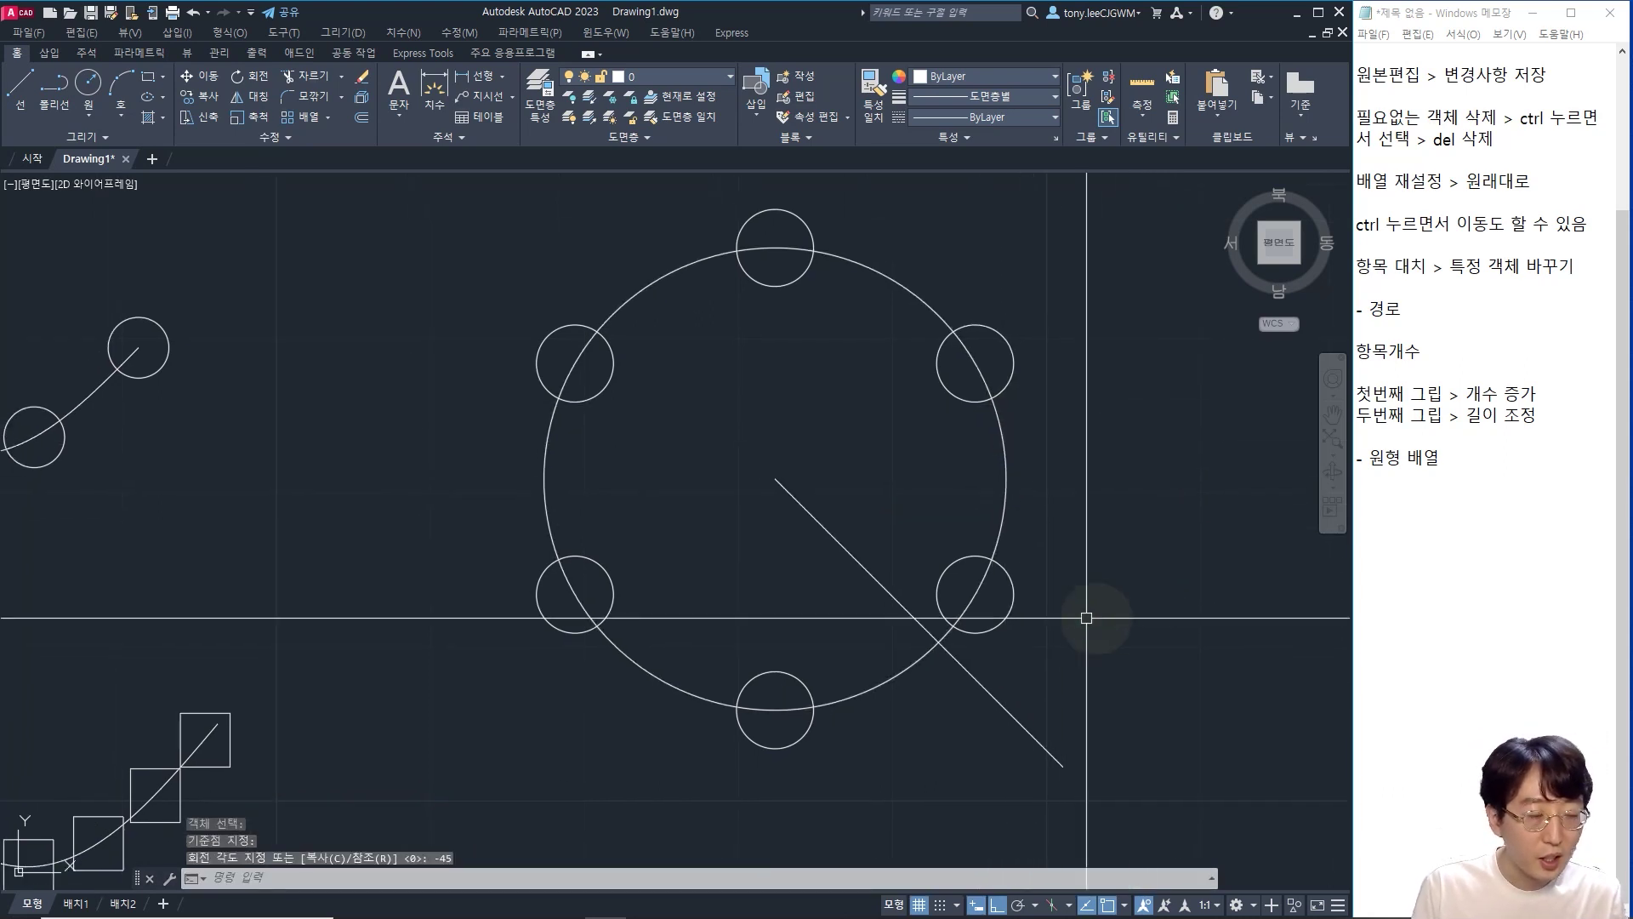
{"action": "left_click", "coordinate": [1017, 587], "text": "ctrl"}
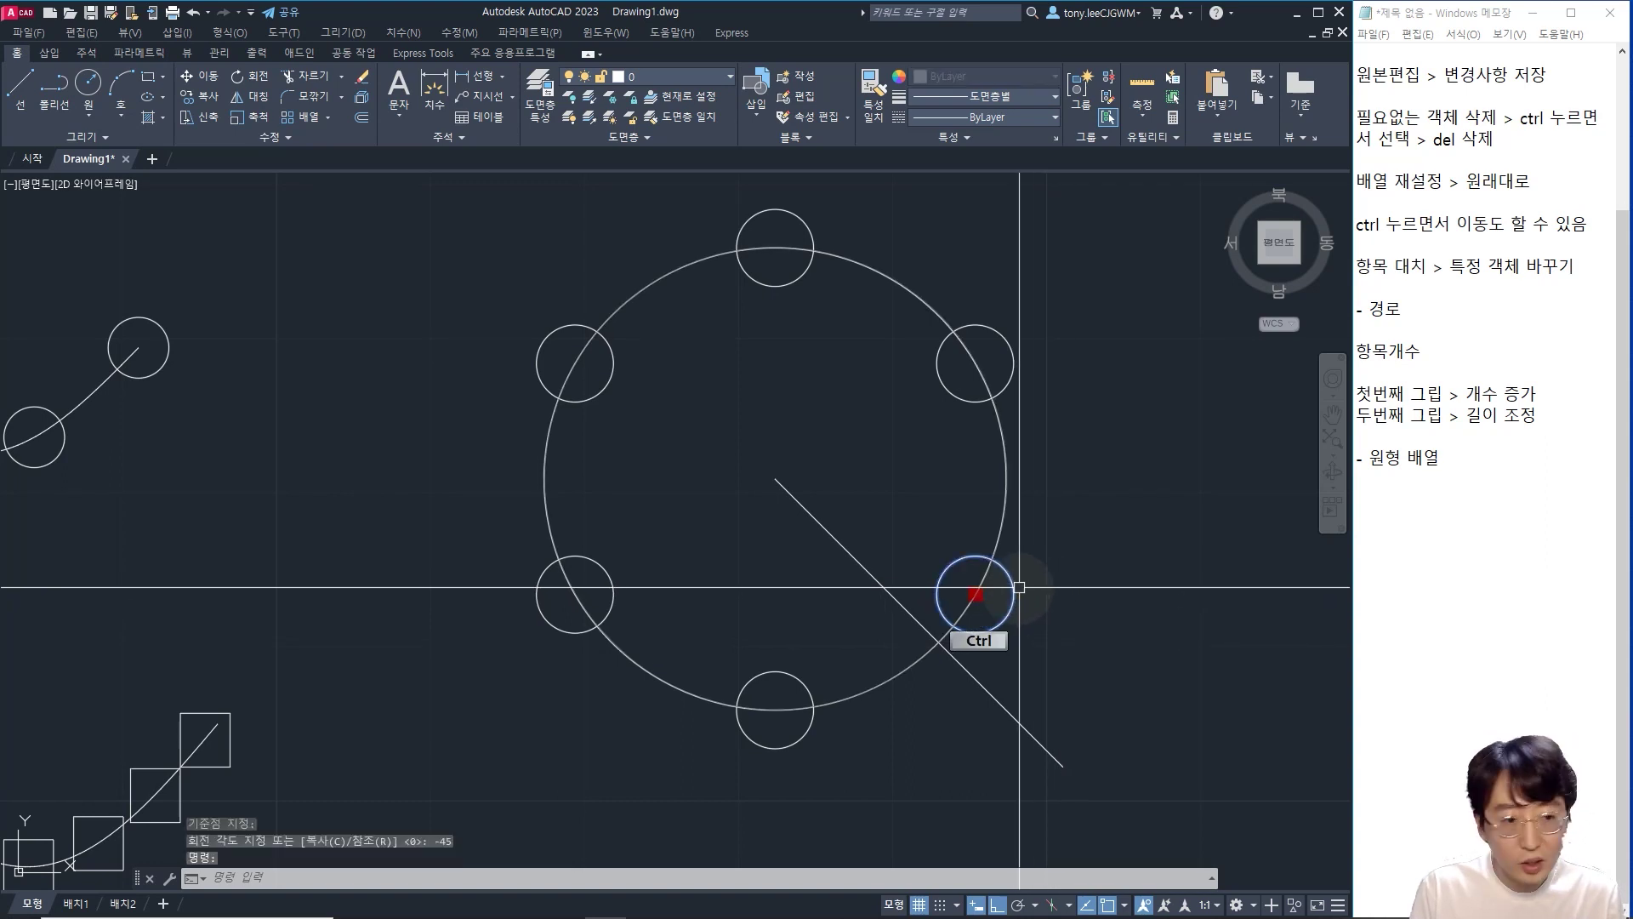
{"action": "left_click", "coordinate": [976, 594]}
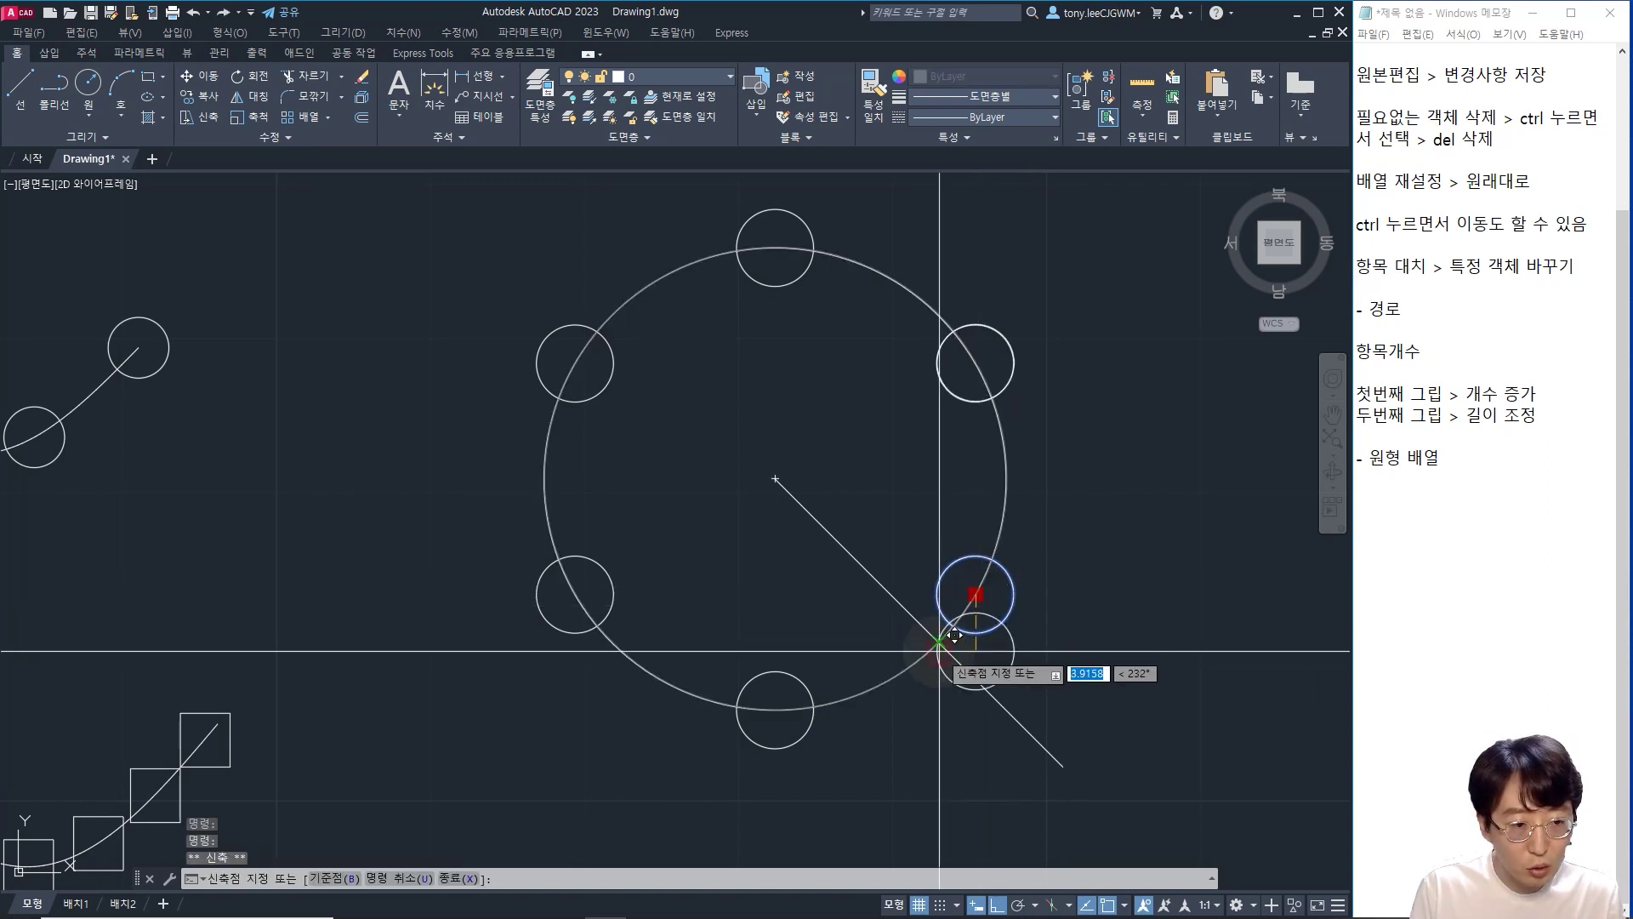
{"action": "left_click", "coordinate": [940, 640]}
{"action": "key", "text": "Escape"}
{"action": "key", "text": "Escape"}
{"action": "middle_click_drag", "start_coordinate": [1065, 486], "coordinate": [1067, 534]}
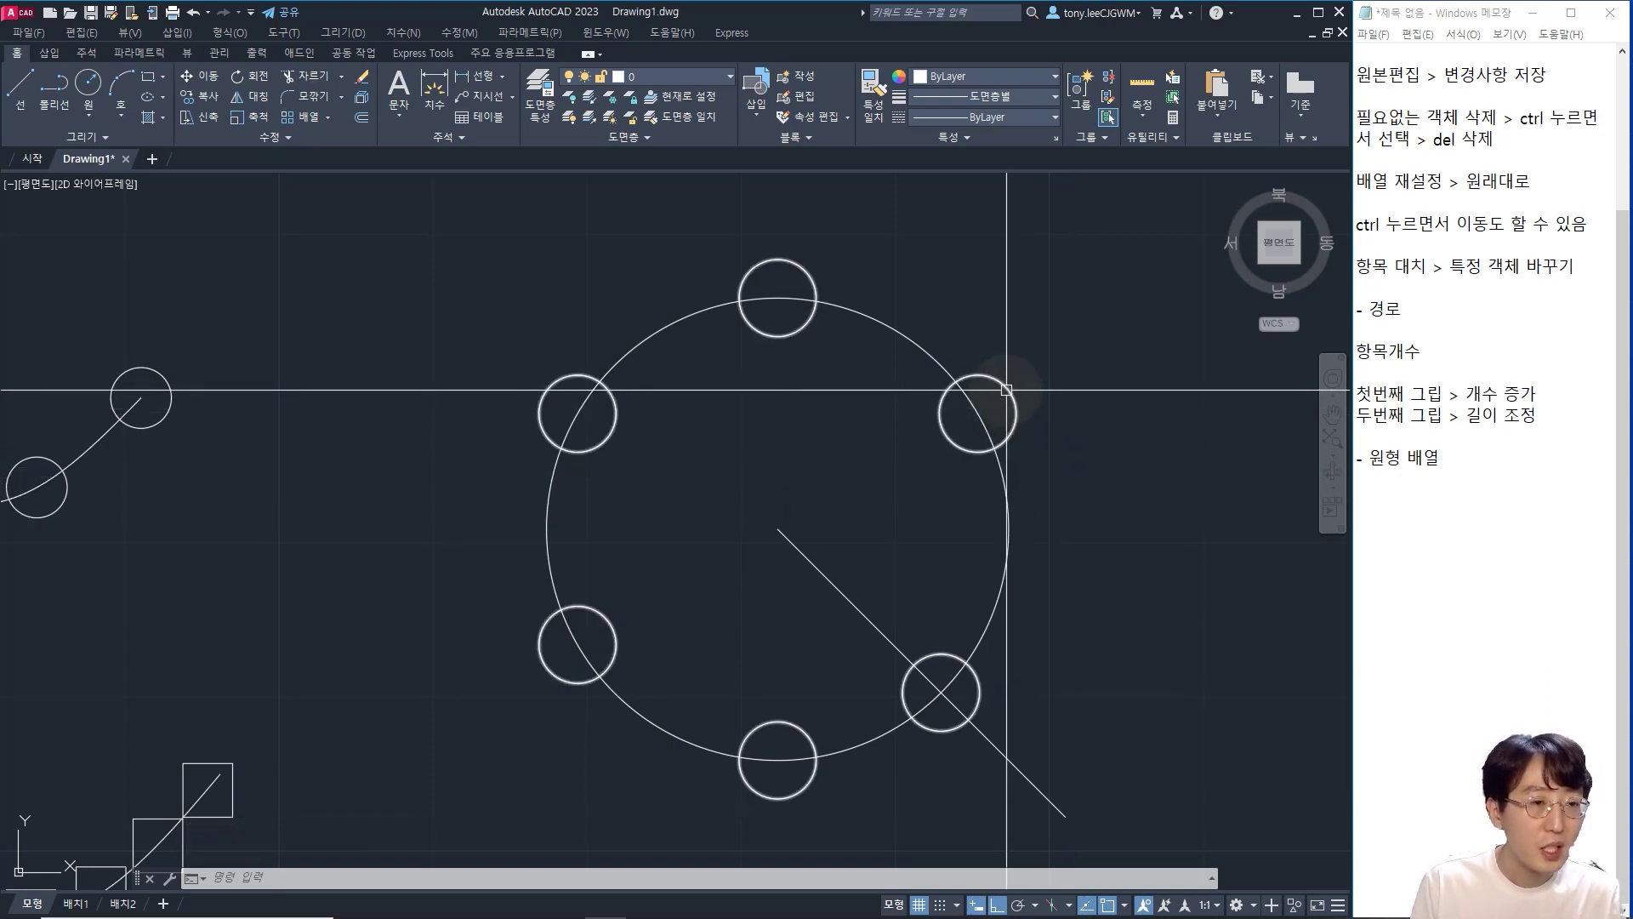
- Draw a separate circle with a radius of about 3.6 to the right of the array
{"action": "right_click", "coordinate": [1148, 466]}
{"action": "left_click", "coordinate": [1148, 466]}
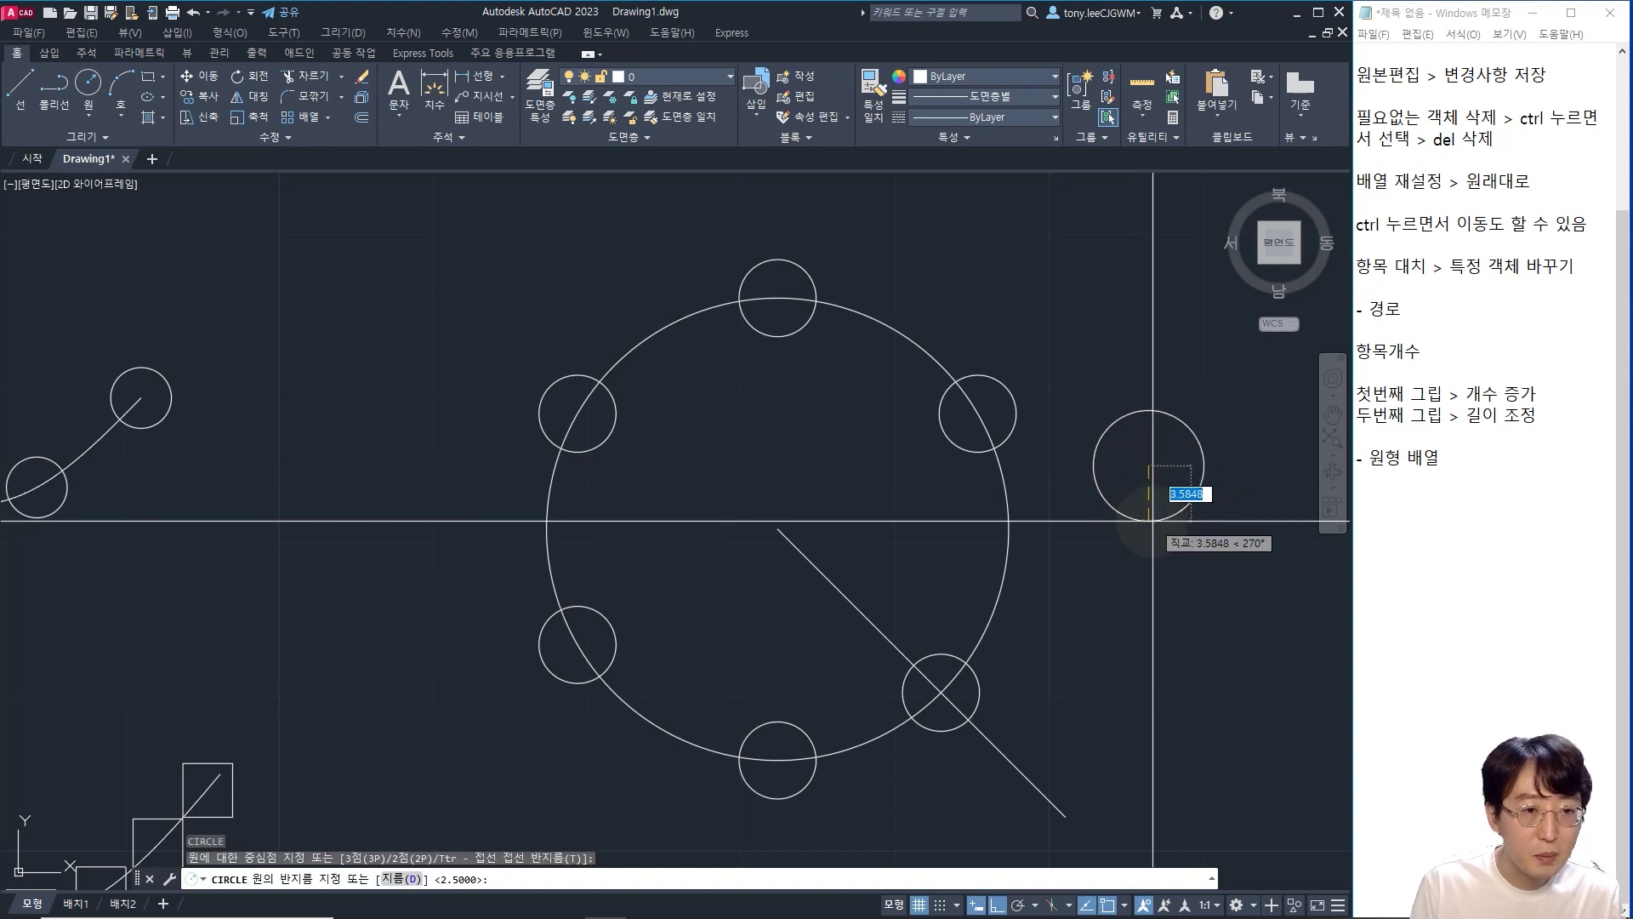
{"action": "left_click", "coordinate": [1154, 521]}
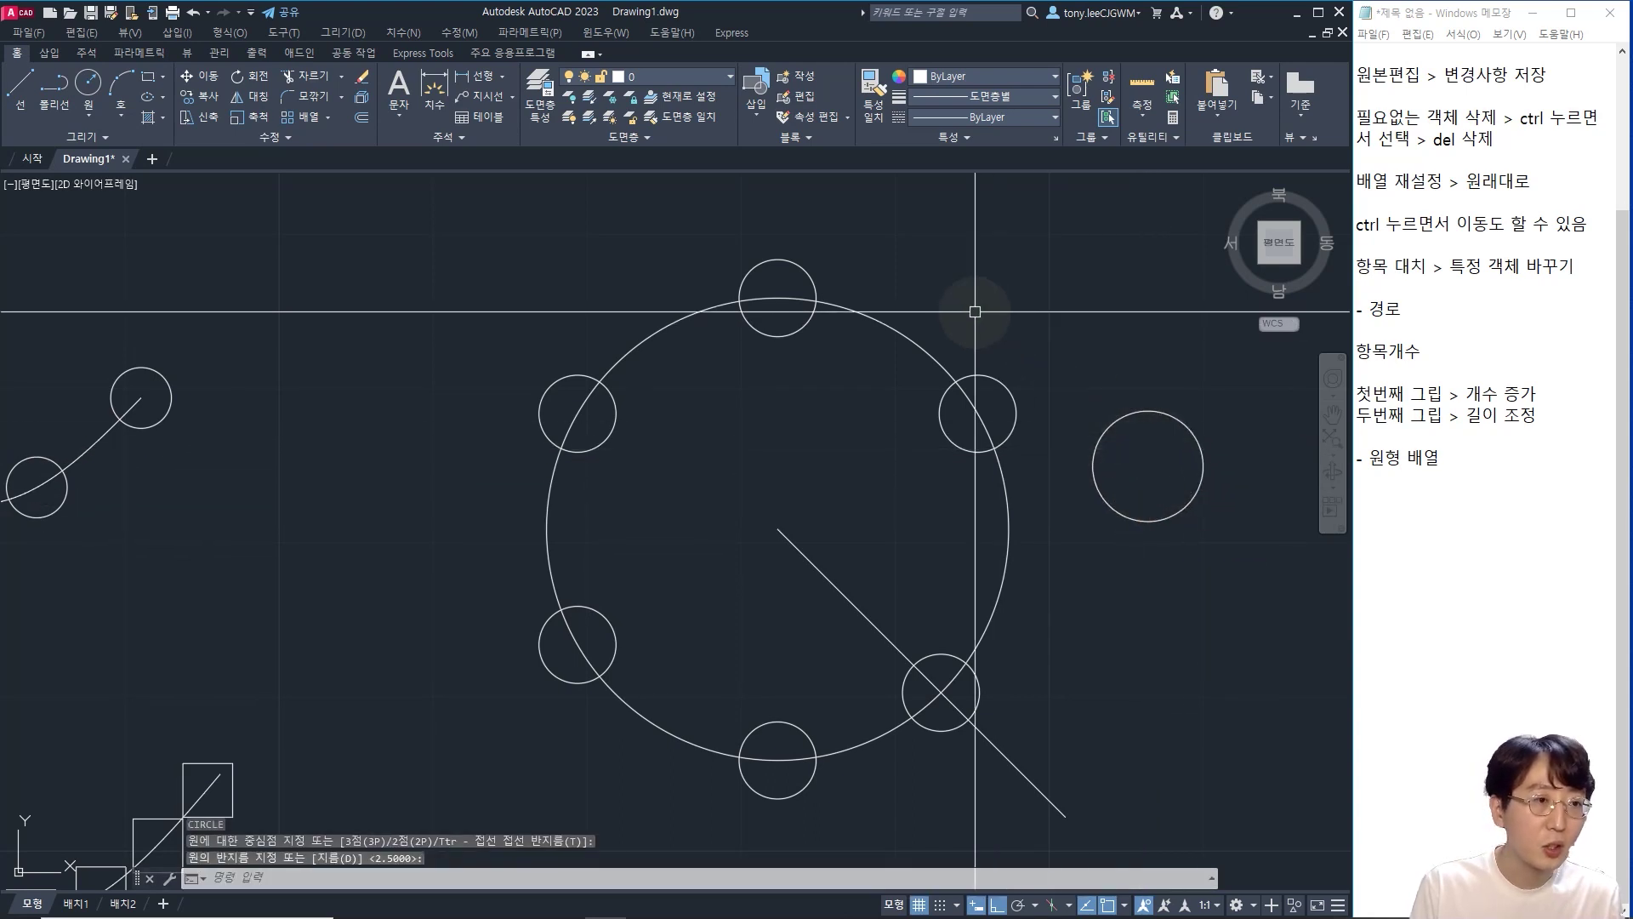
- Replace the array's upper-right item with the separate larger circle, using that circle's center as the base point
{"action": "left_click", "coordinate": [905, 234]}
{"action": "left_click", "coordinate": [787, 260]}
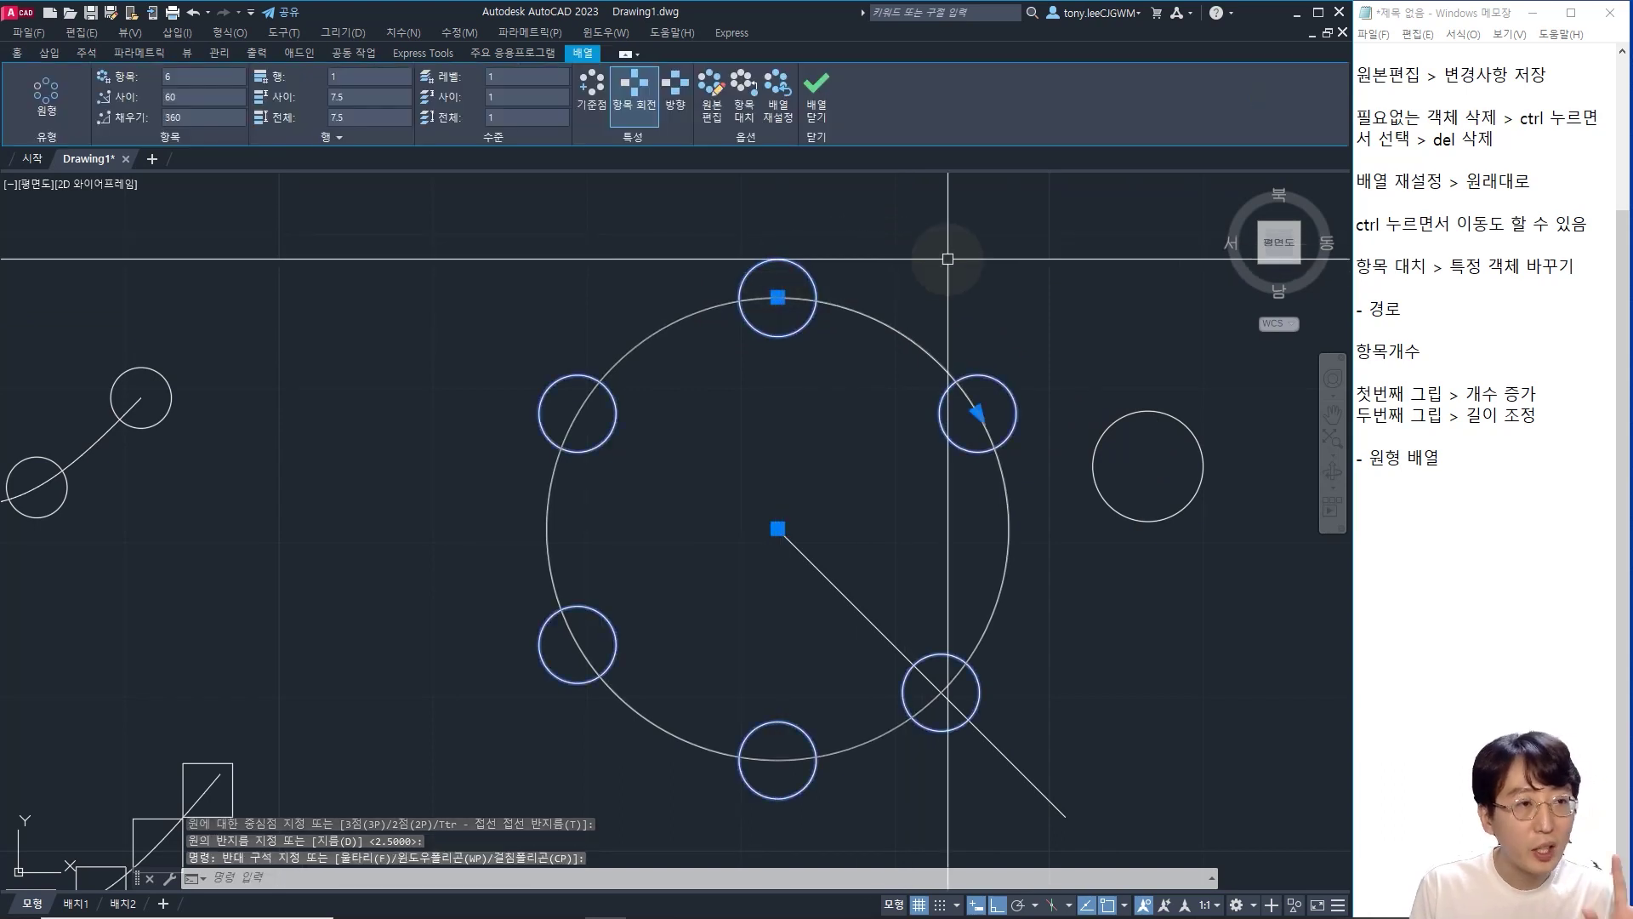
{"action": "left_click", "coordinate": [742, 108]}
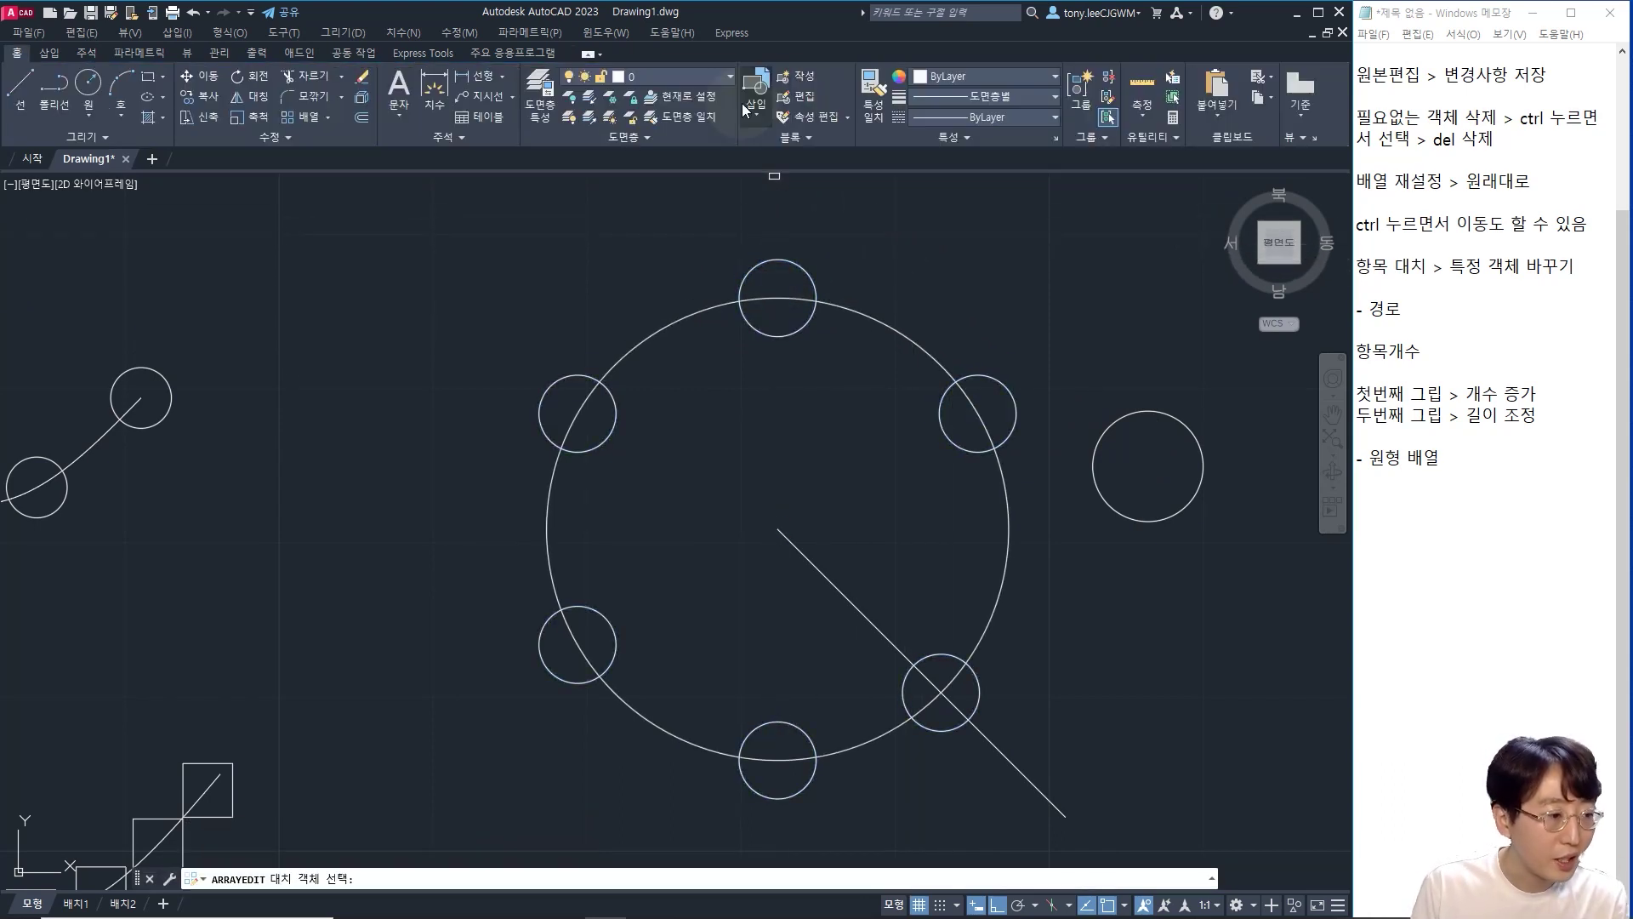
{"action": "left_click", "coordinate": [1158, 411]}
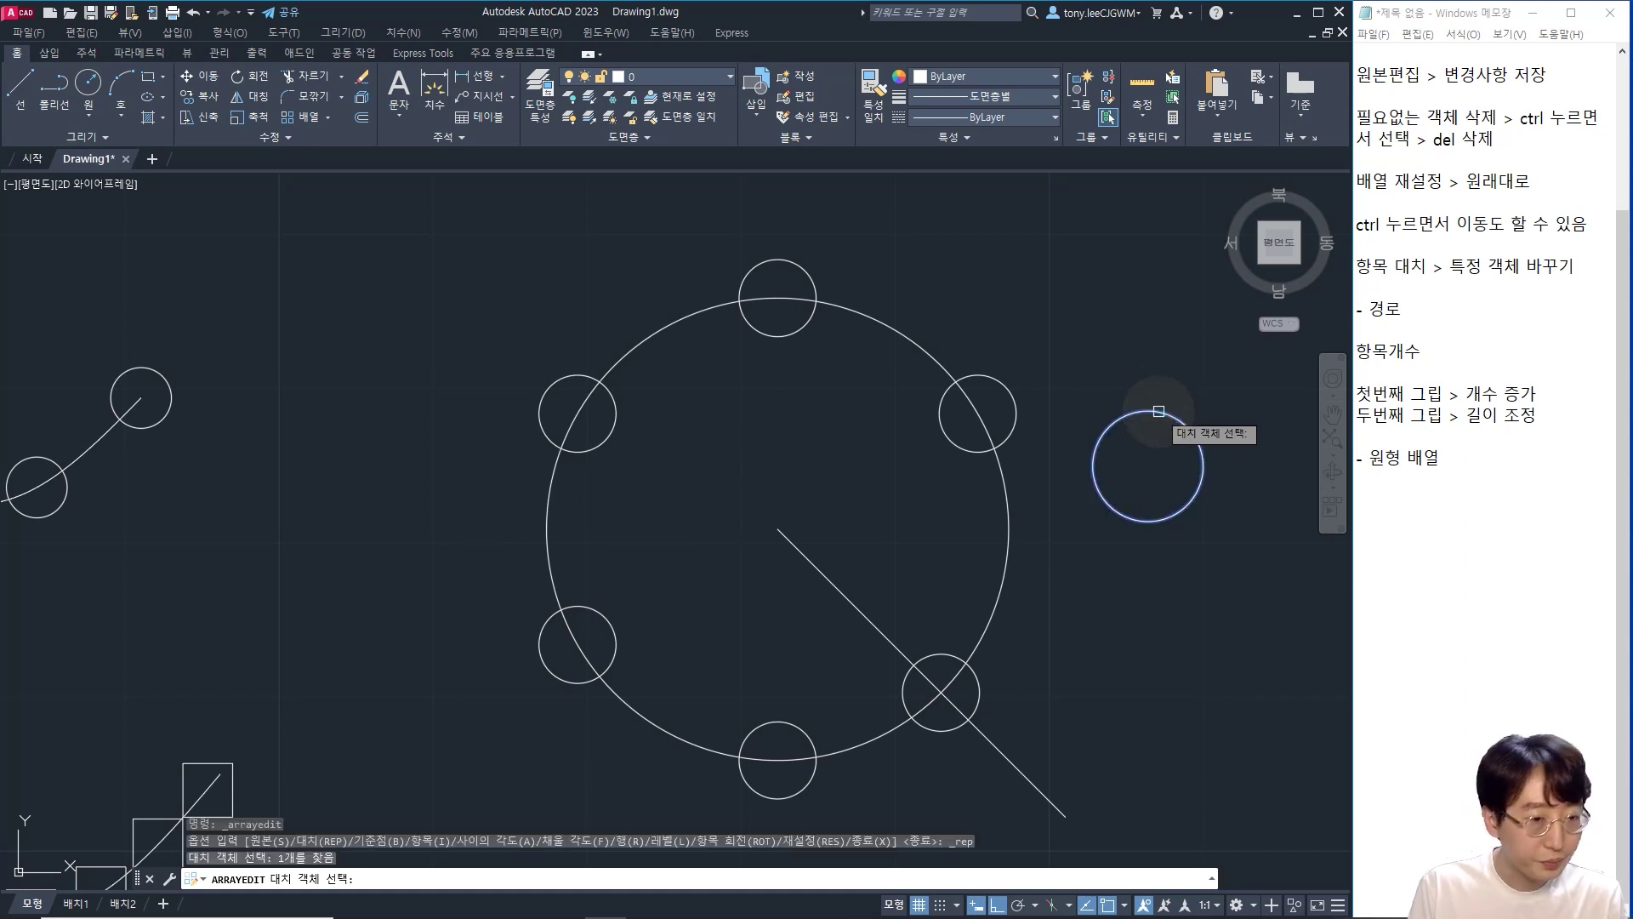
{"action": "key", "text": "Return"}
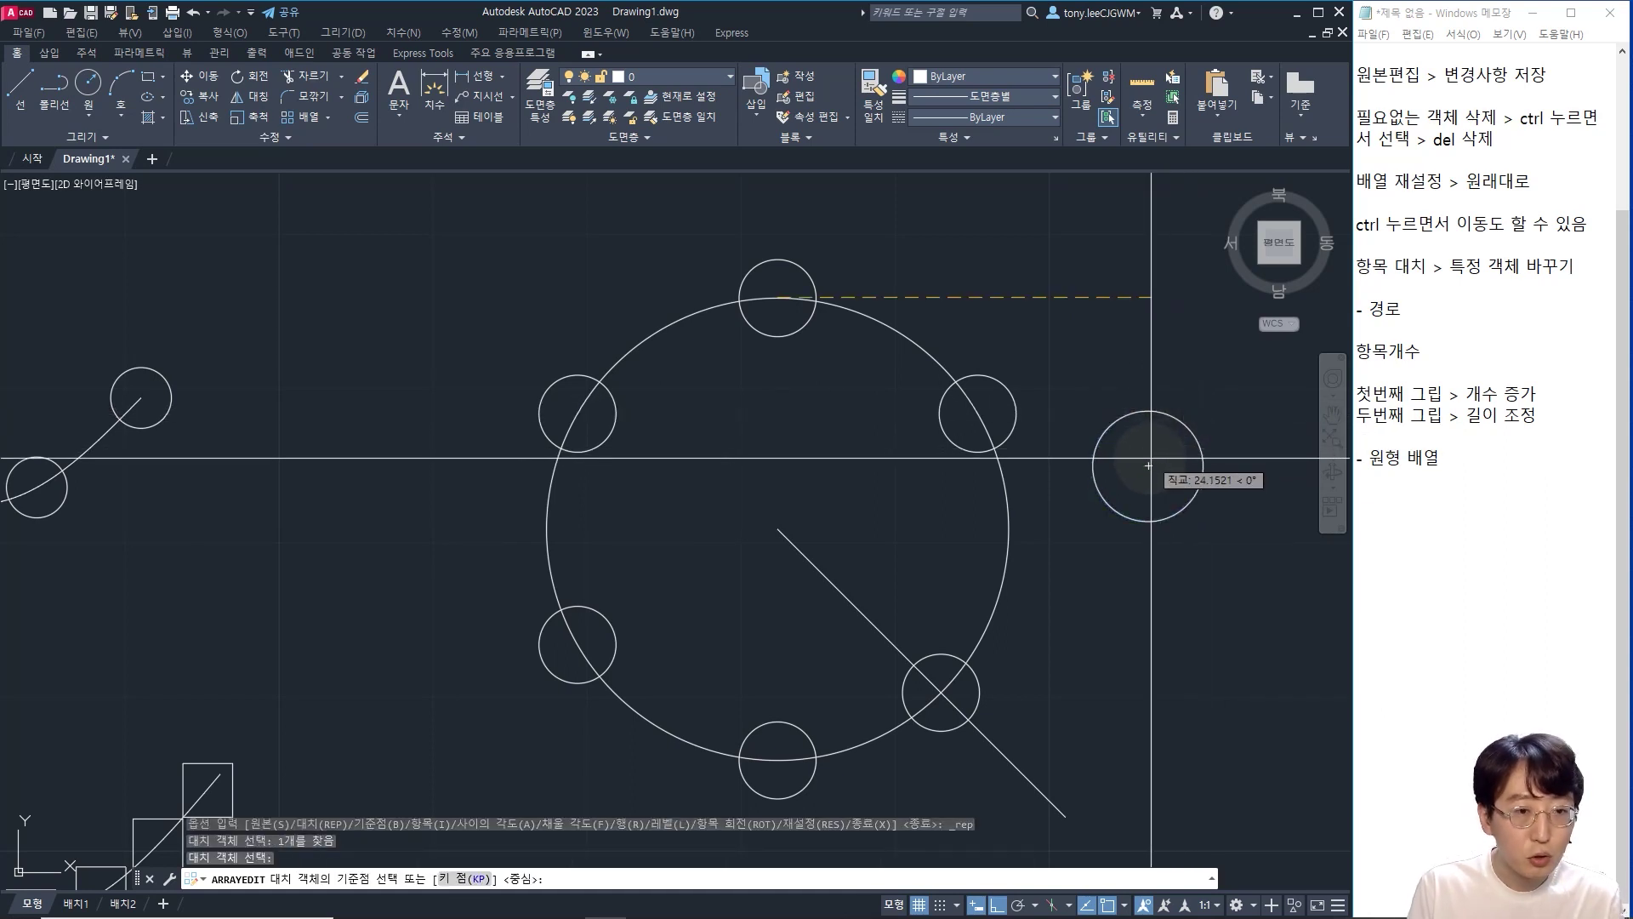
{"action": "key", "text": "Return"}
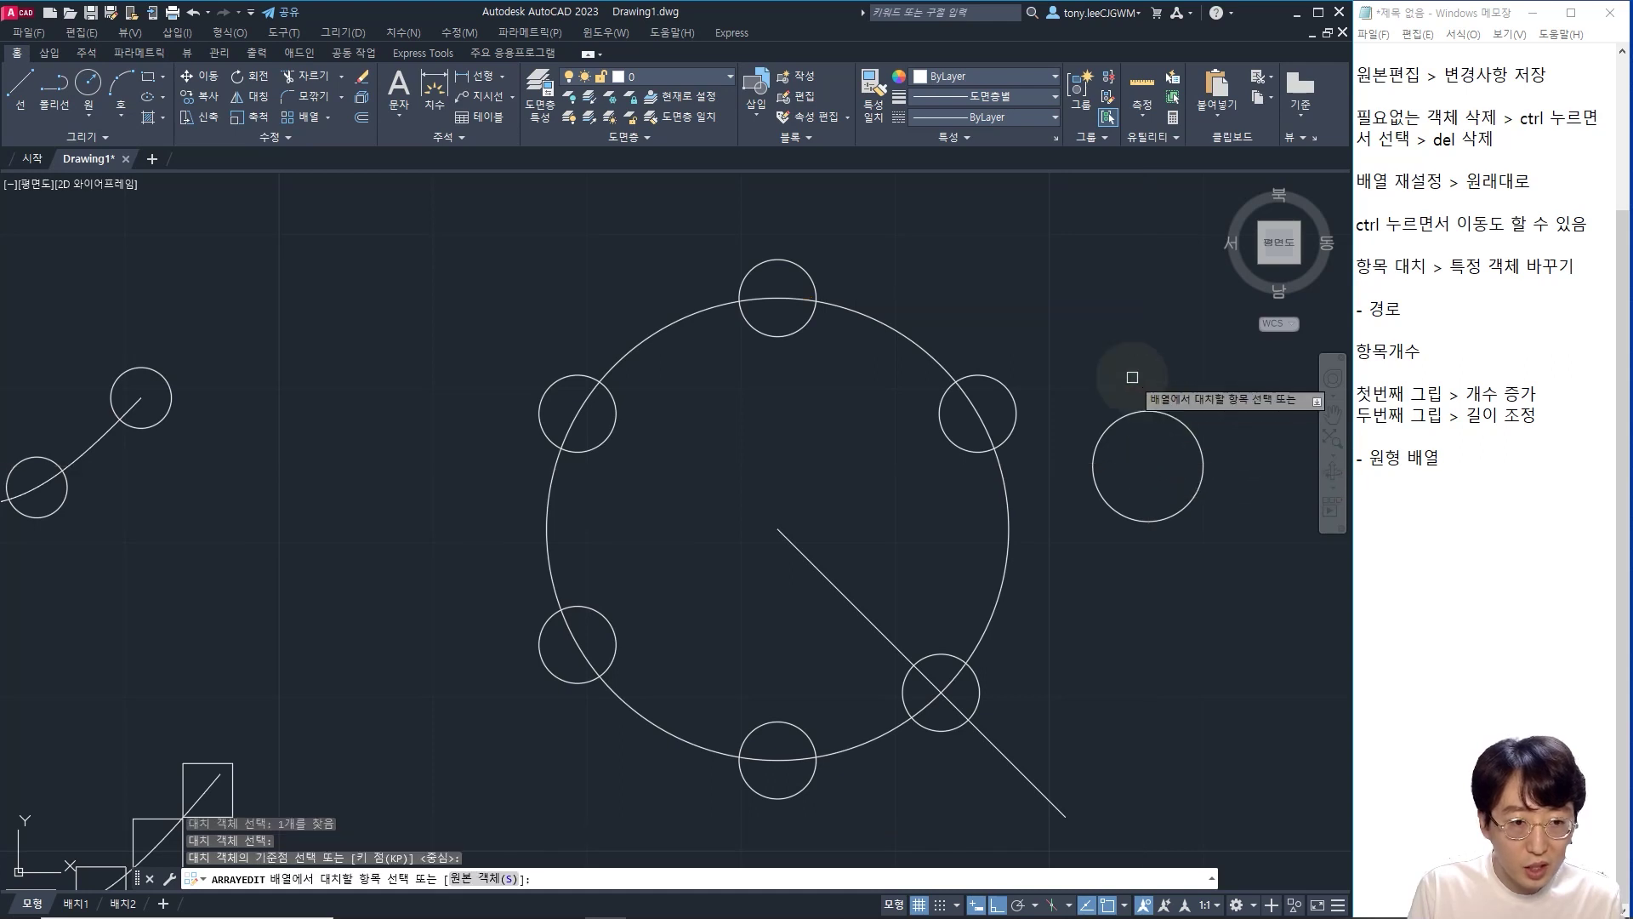
{"action": "left_click", "coordinate": [1013, 403]}
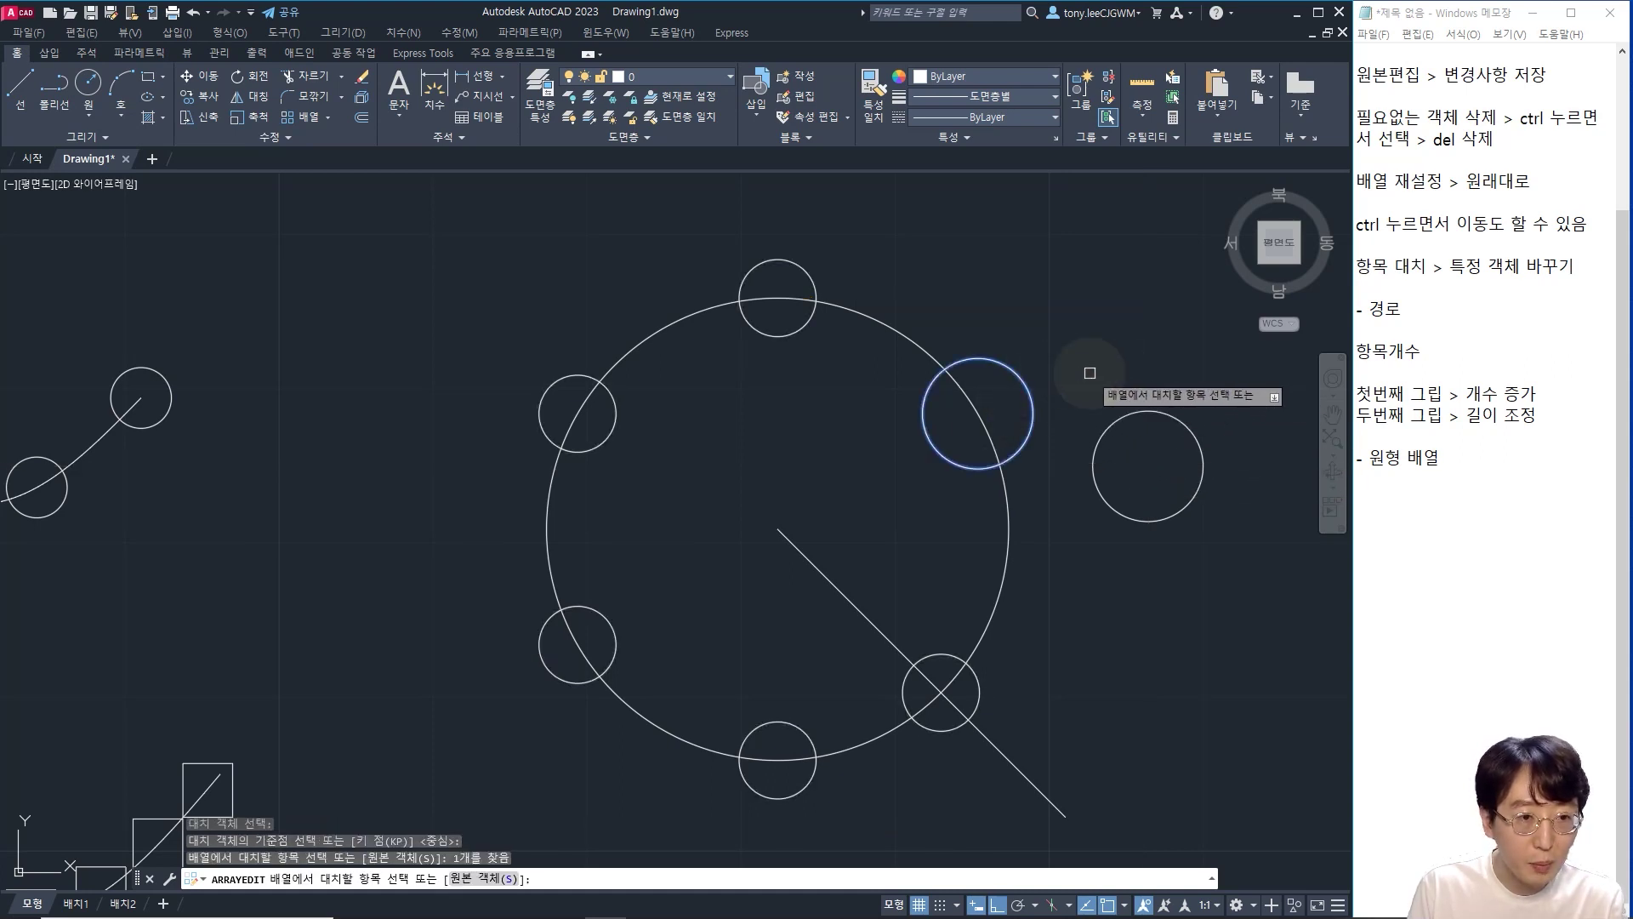
{"action": "key", "text": "Return"}
{"action": "key", "text": "Escape"}
{"action": "key", "text": "Escape"}
{"action": "key", "text": "Escape"}
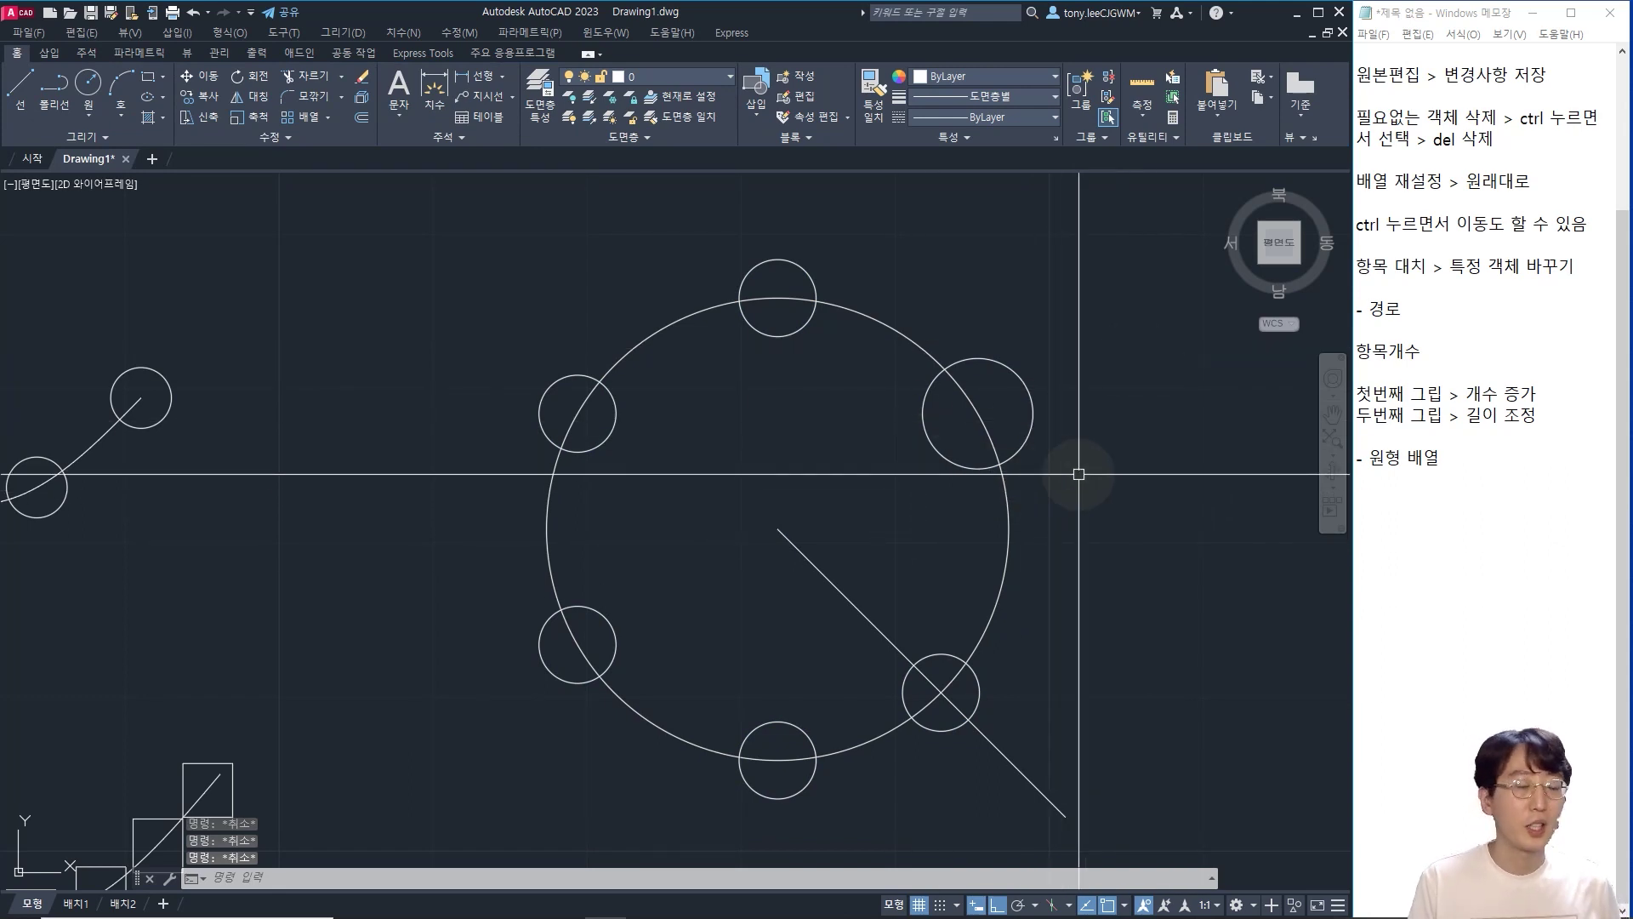
- Reset the polar array to restore its moved and replaced items, and close the array editor
{"action": "left_click", "coordinate": [1030, 433]}
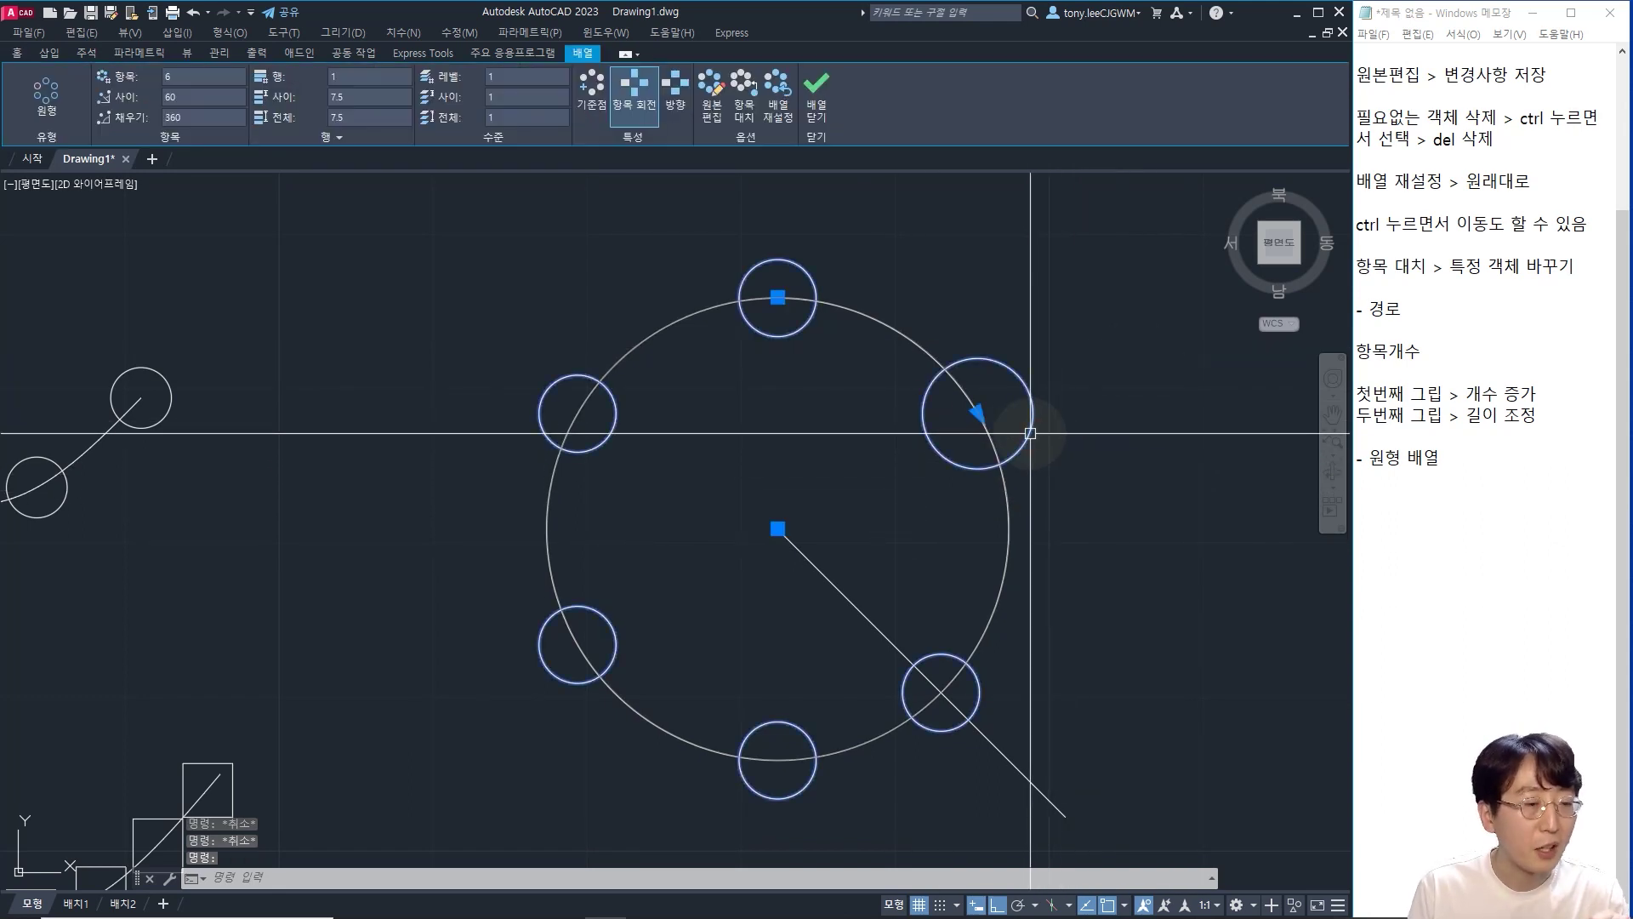
{"action": "key", "text": "ctrl"}
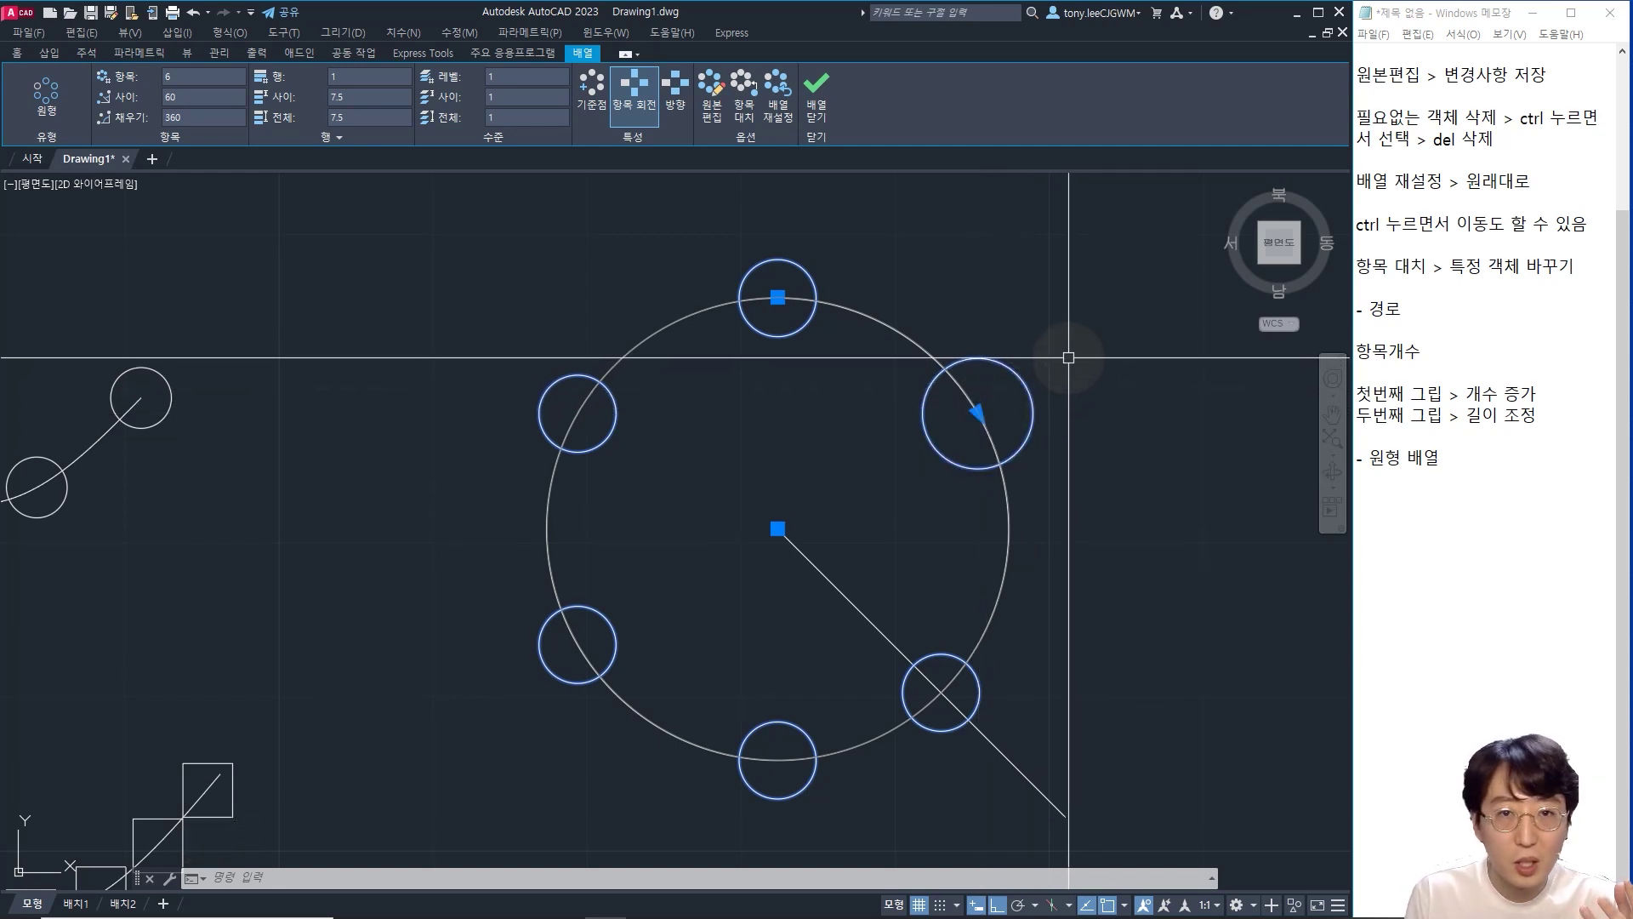
{"action": "left_click", "coordinate": [779, 111]}
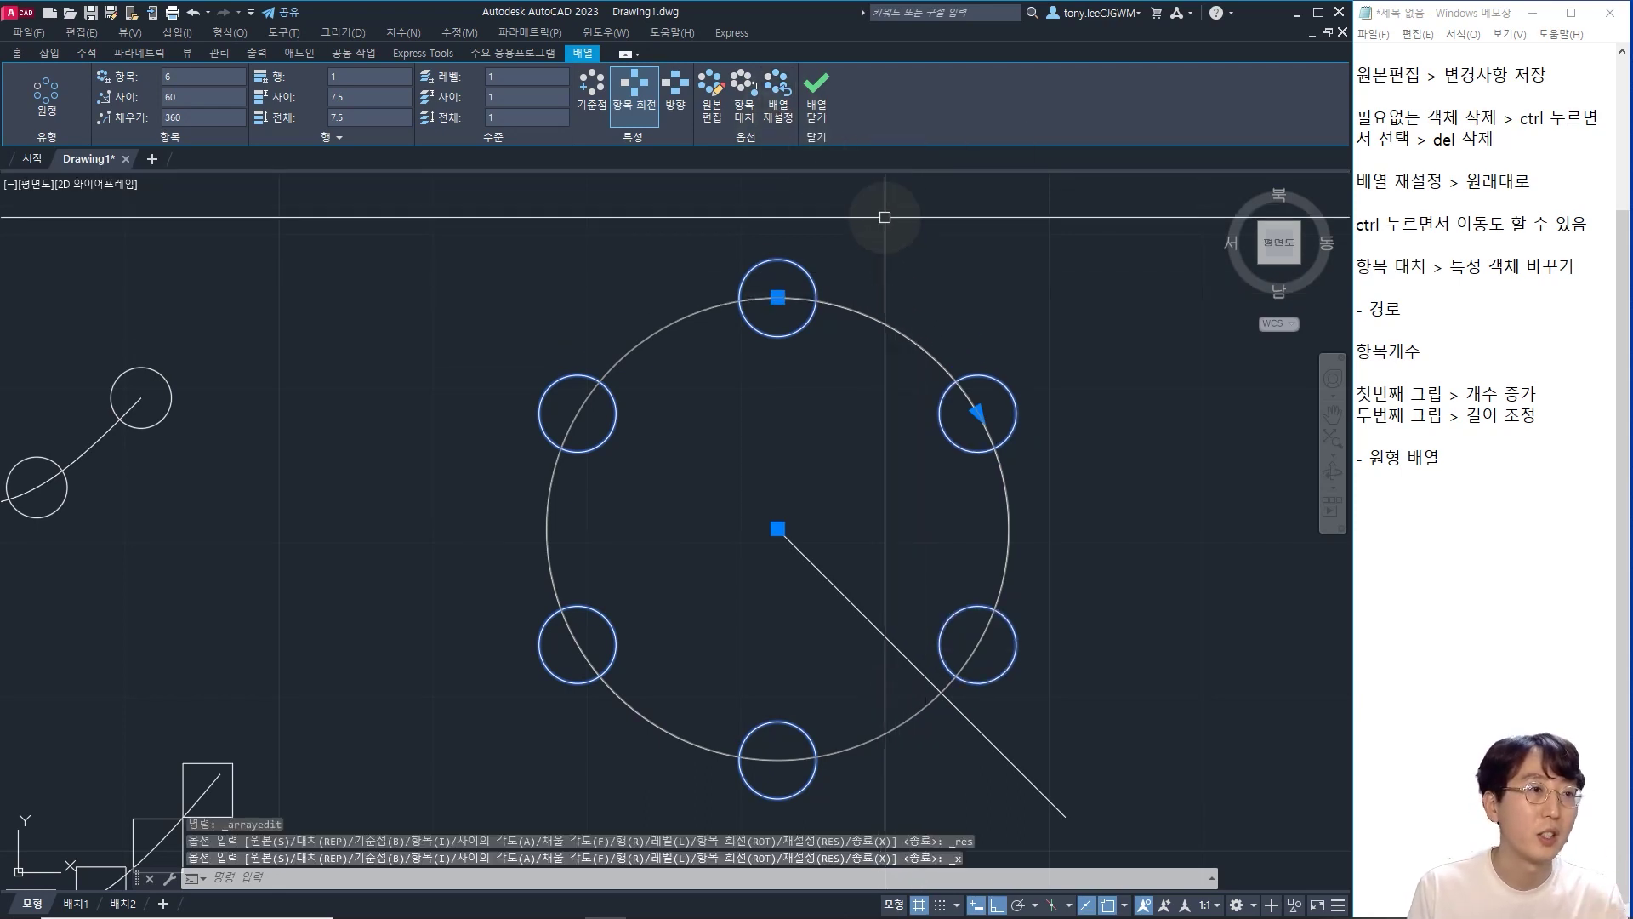
{"action": "left_click", "coordinate": [819, 94]}
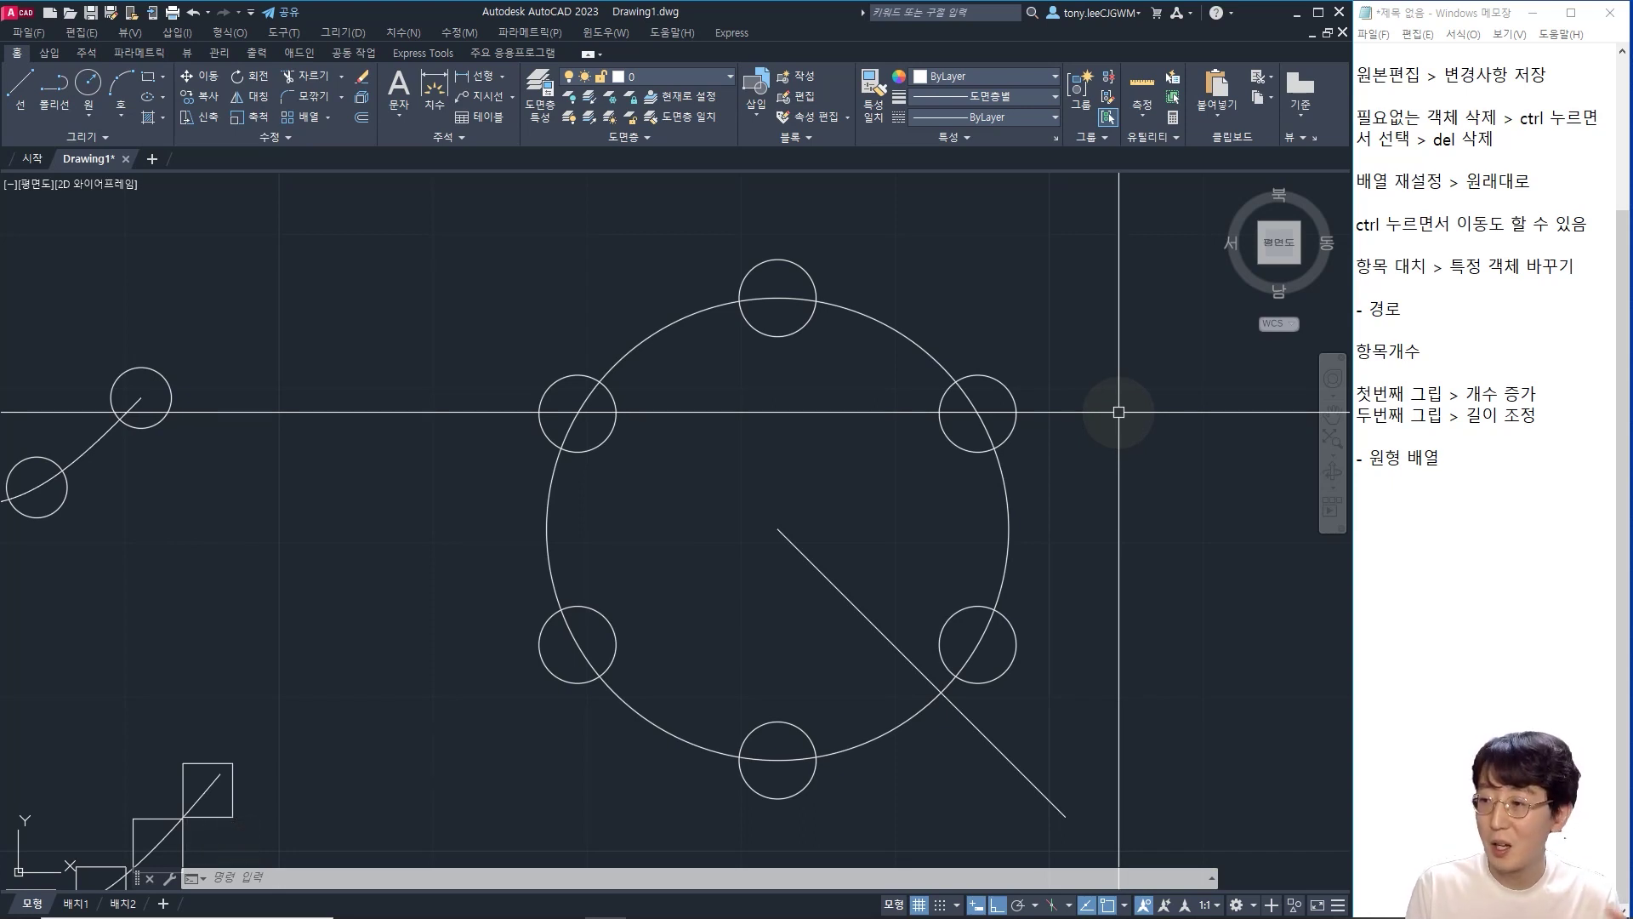
- In Notepad, add the line "분해를 하지 않지 않게하기 위해서" below the "- 원형 배열" heading, separated by a blank line
{"action": "left_click", "coordinate": [1490, 464]}
{"action": "key", "text": "Return"}
{"action": "key", "text": "Return"}
{"action": "type", "text": "분해를 하지 않"}
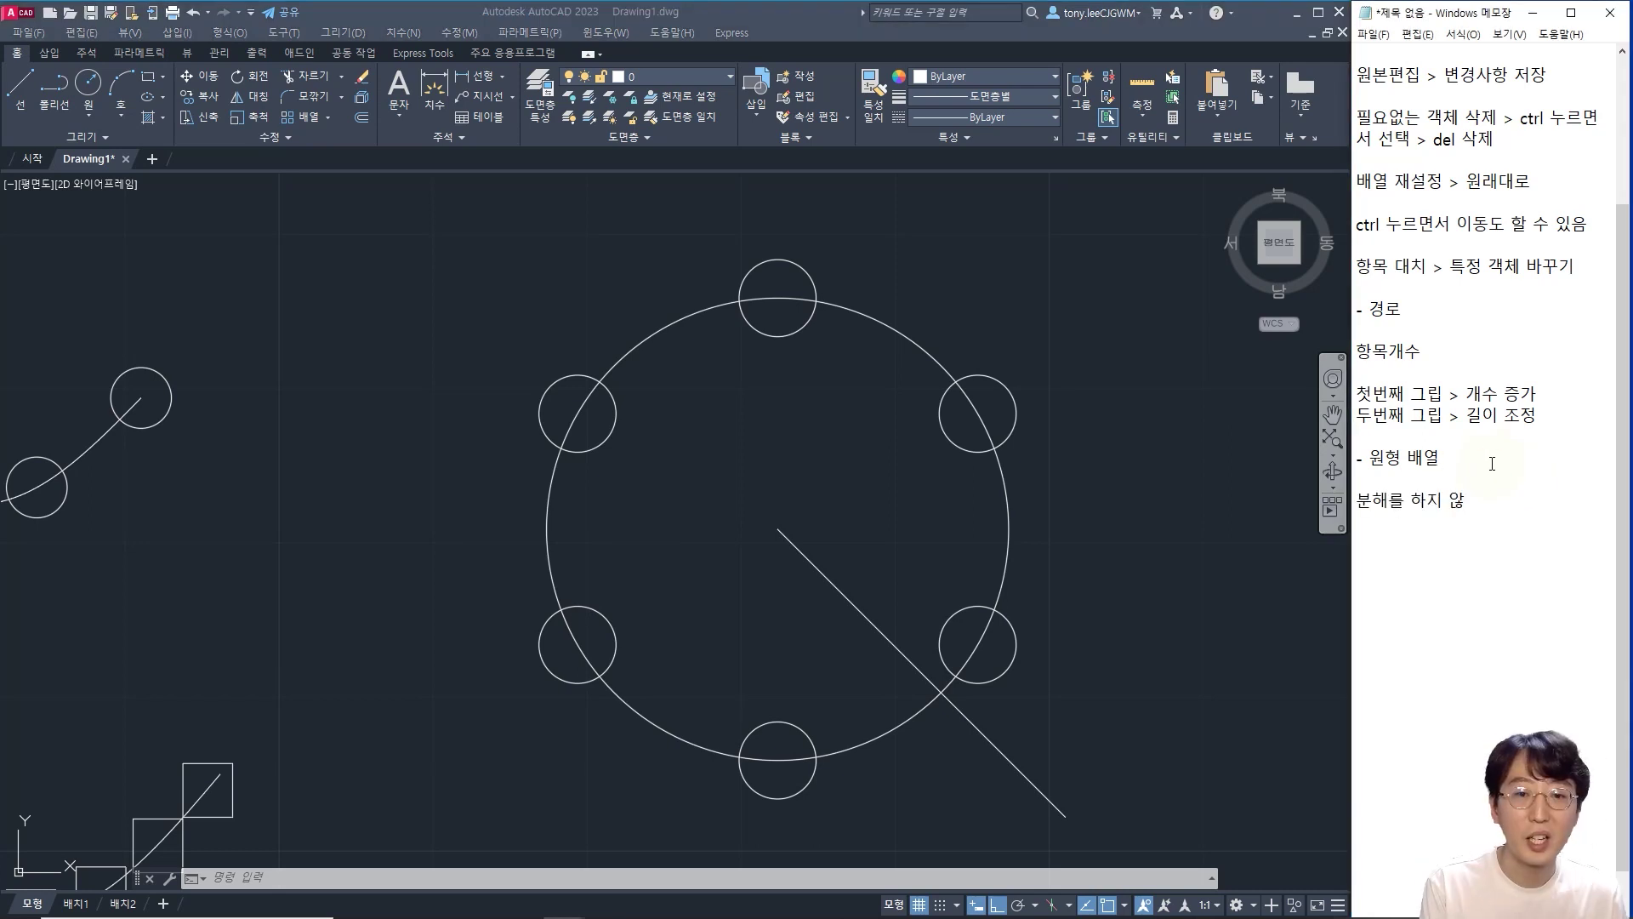
{"action": "type", "text": "지 않게"}
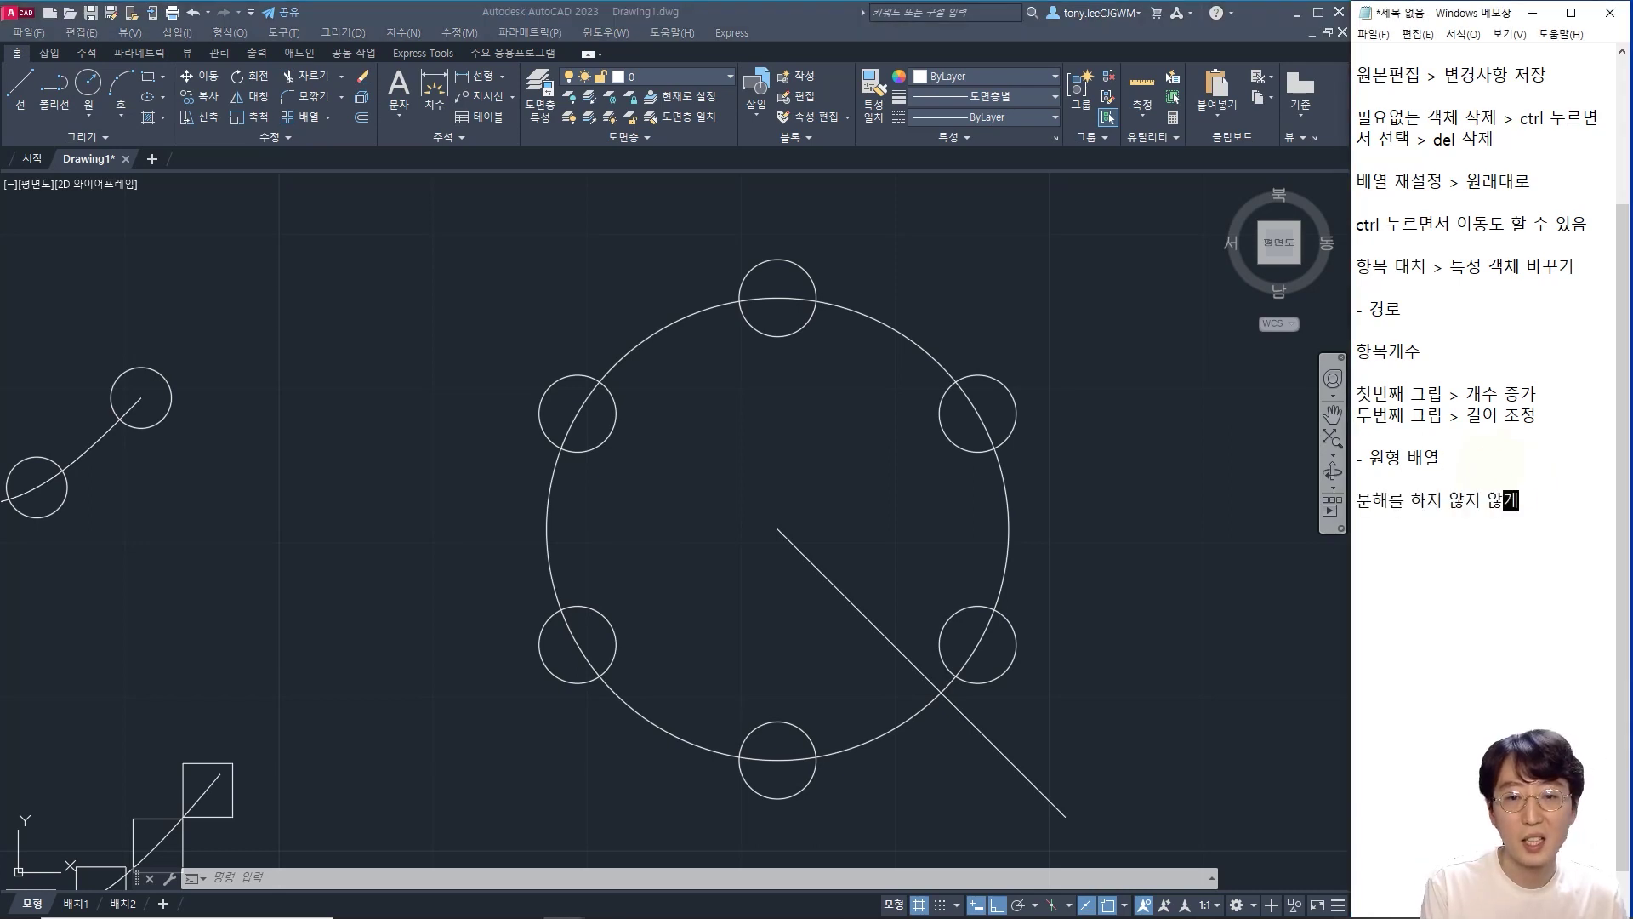
{"action": "type", "text": "하기 위해서"}
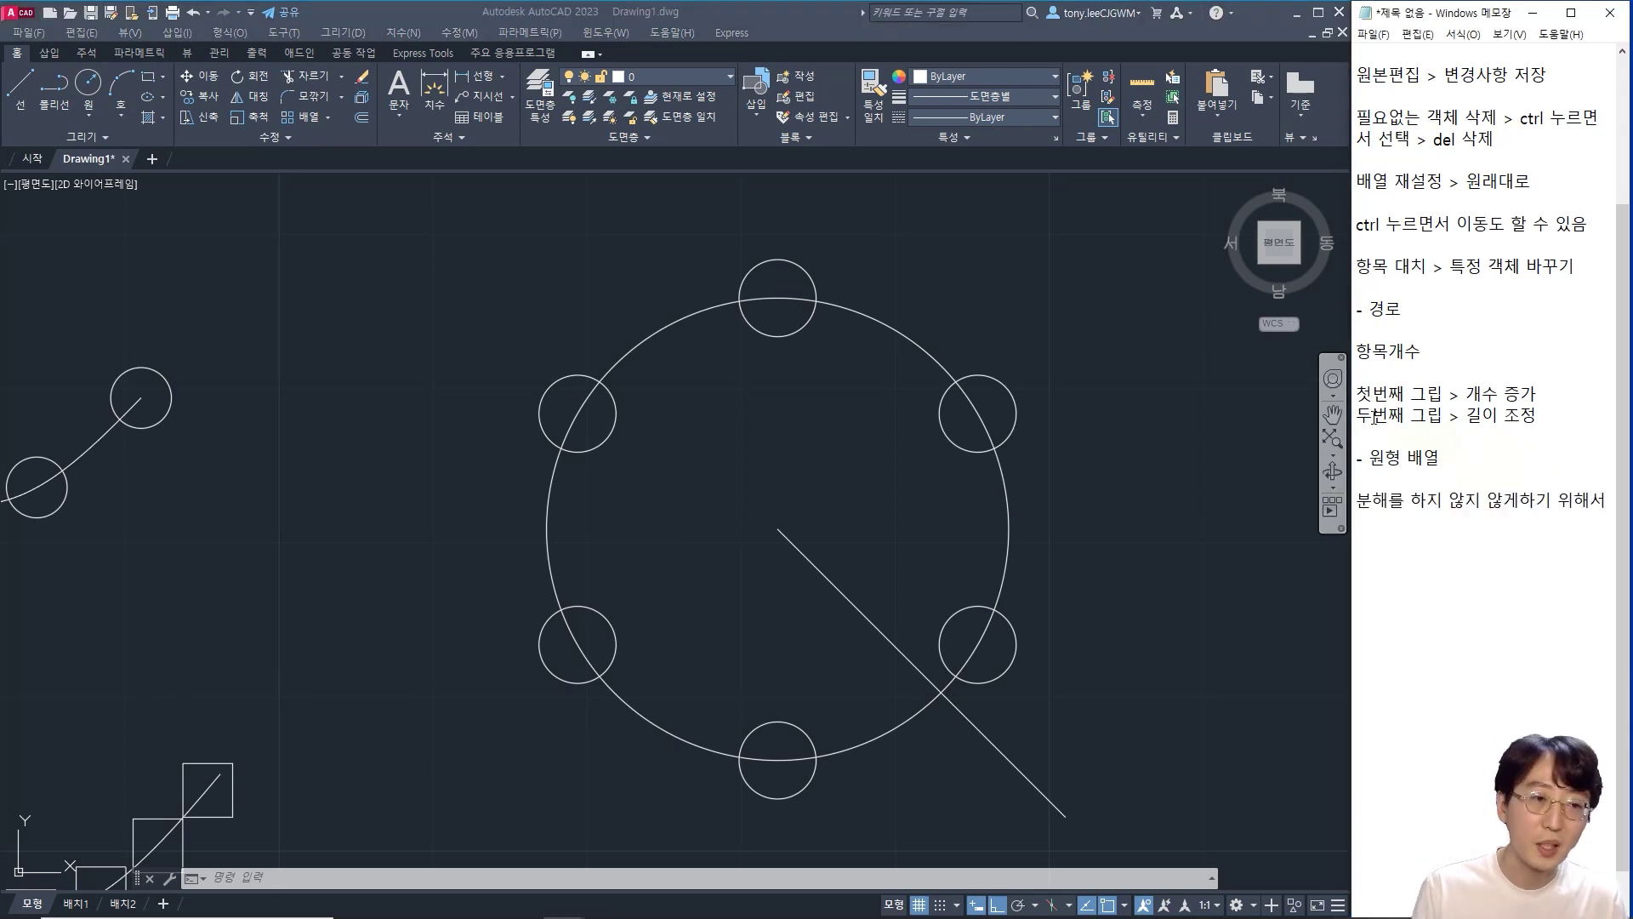
- Switch to AutoCAD, set the polar array's item count to 4, and deselect the array
{"action": "left_click", "coordinate": [1138, 390]}
{"action": "scroll", "coordinate": [1132, 404], "scroll_direction": "down", "scroll_amount": 2}
{"action": "middle_click_drag", "start_coordinate": [1128, 438], "coordinate": [1055, 484]}
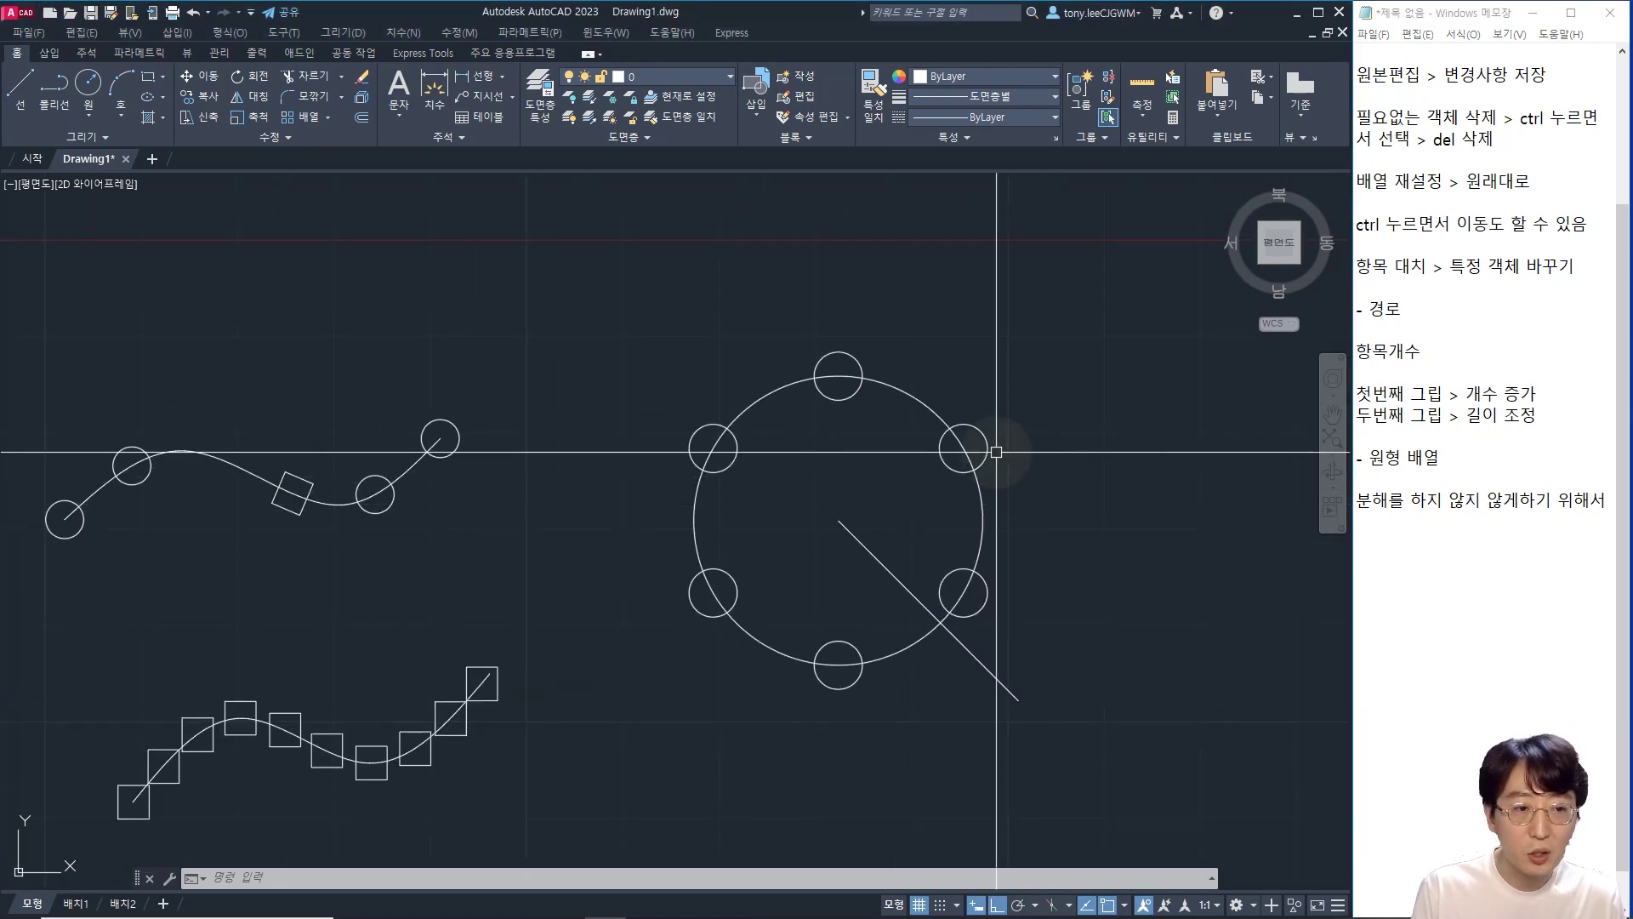
{"action": "left_click", "coordinate": [965, 449]}
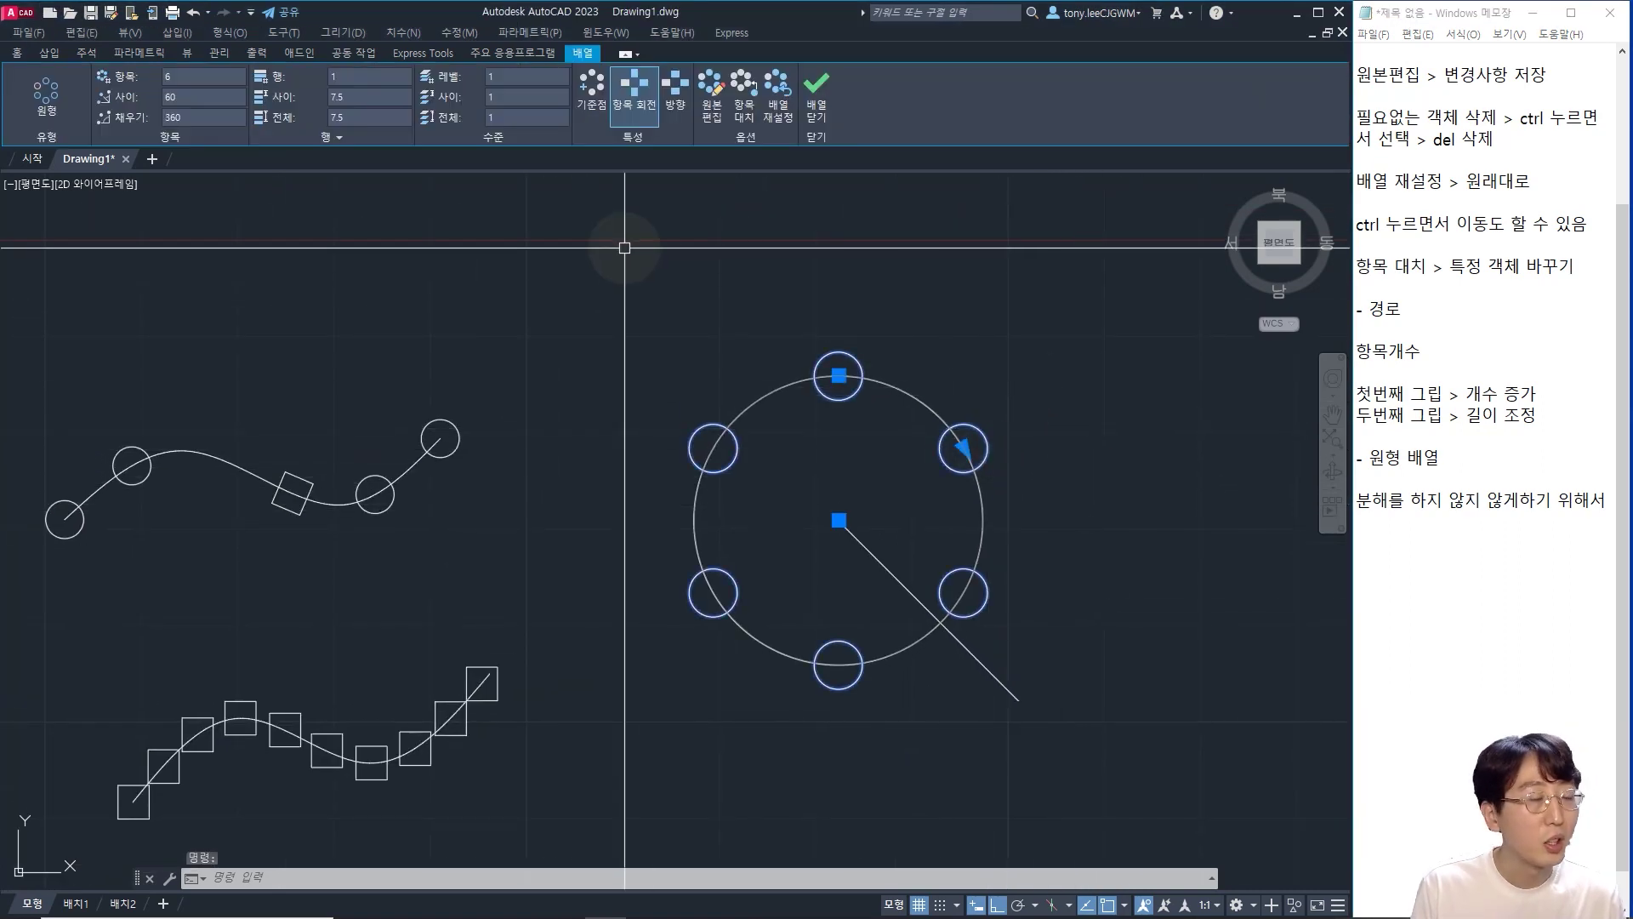
{"action": "left_click", "coordinate": [192, 80]}
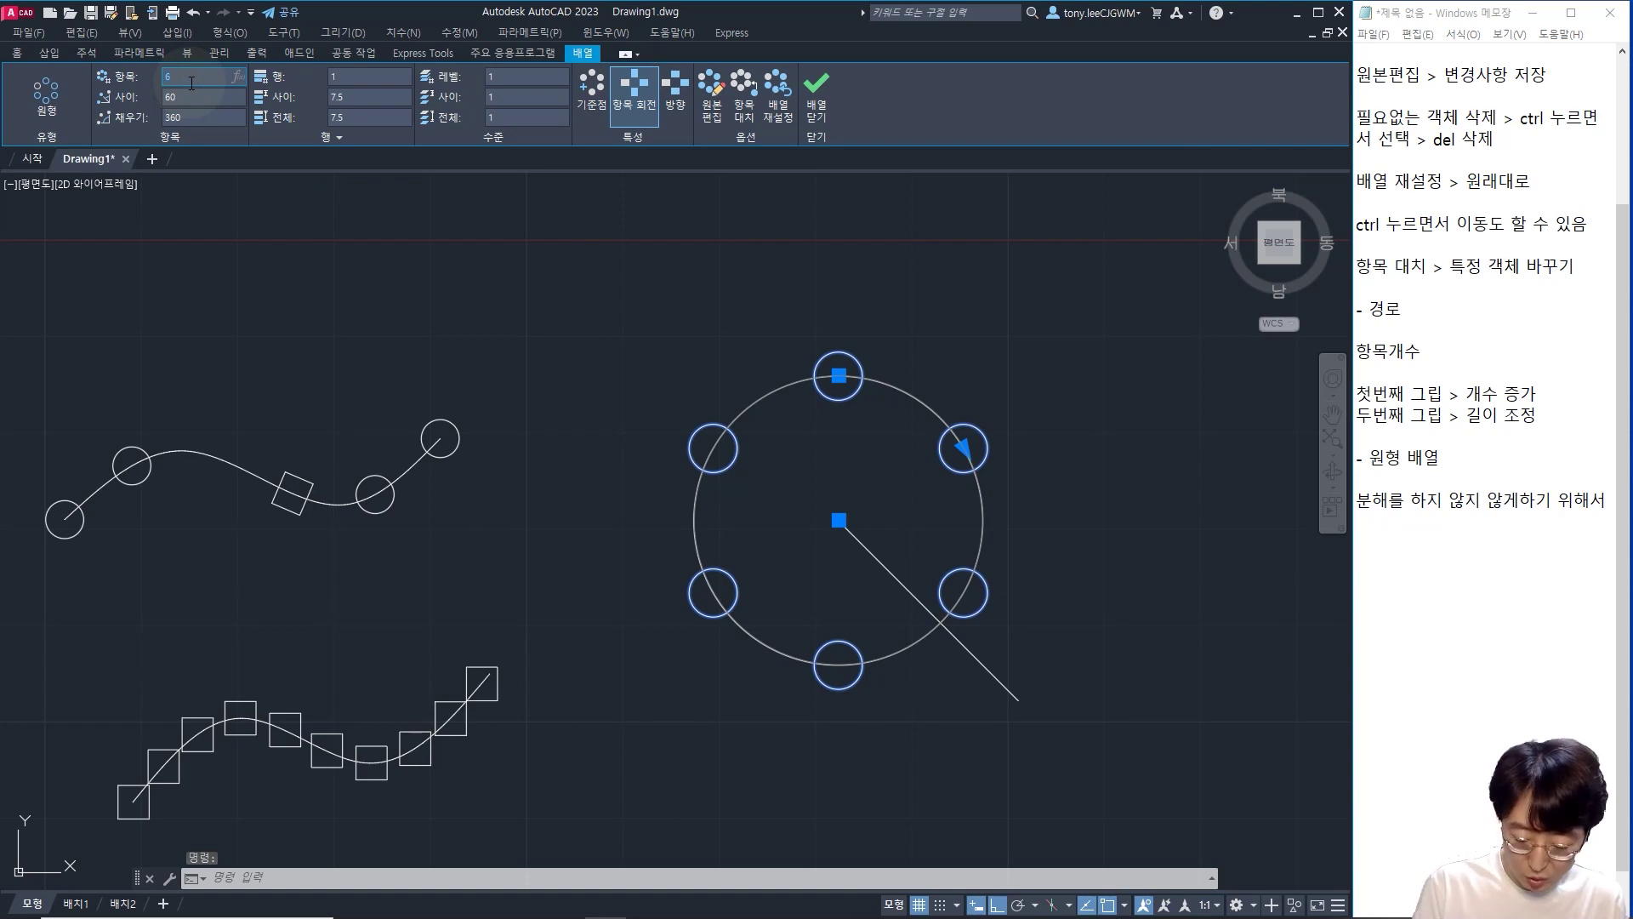
{"action": "type", "text": "4"}
{"action": "key", "text": "Escape"}
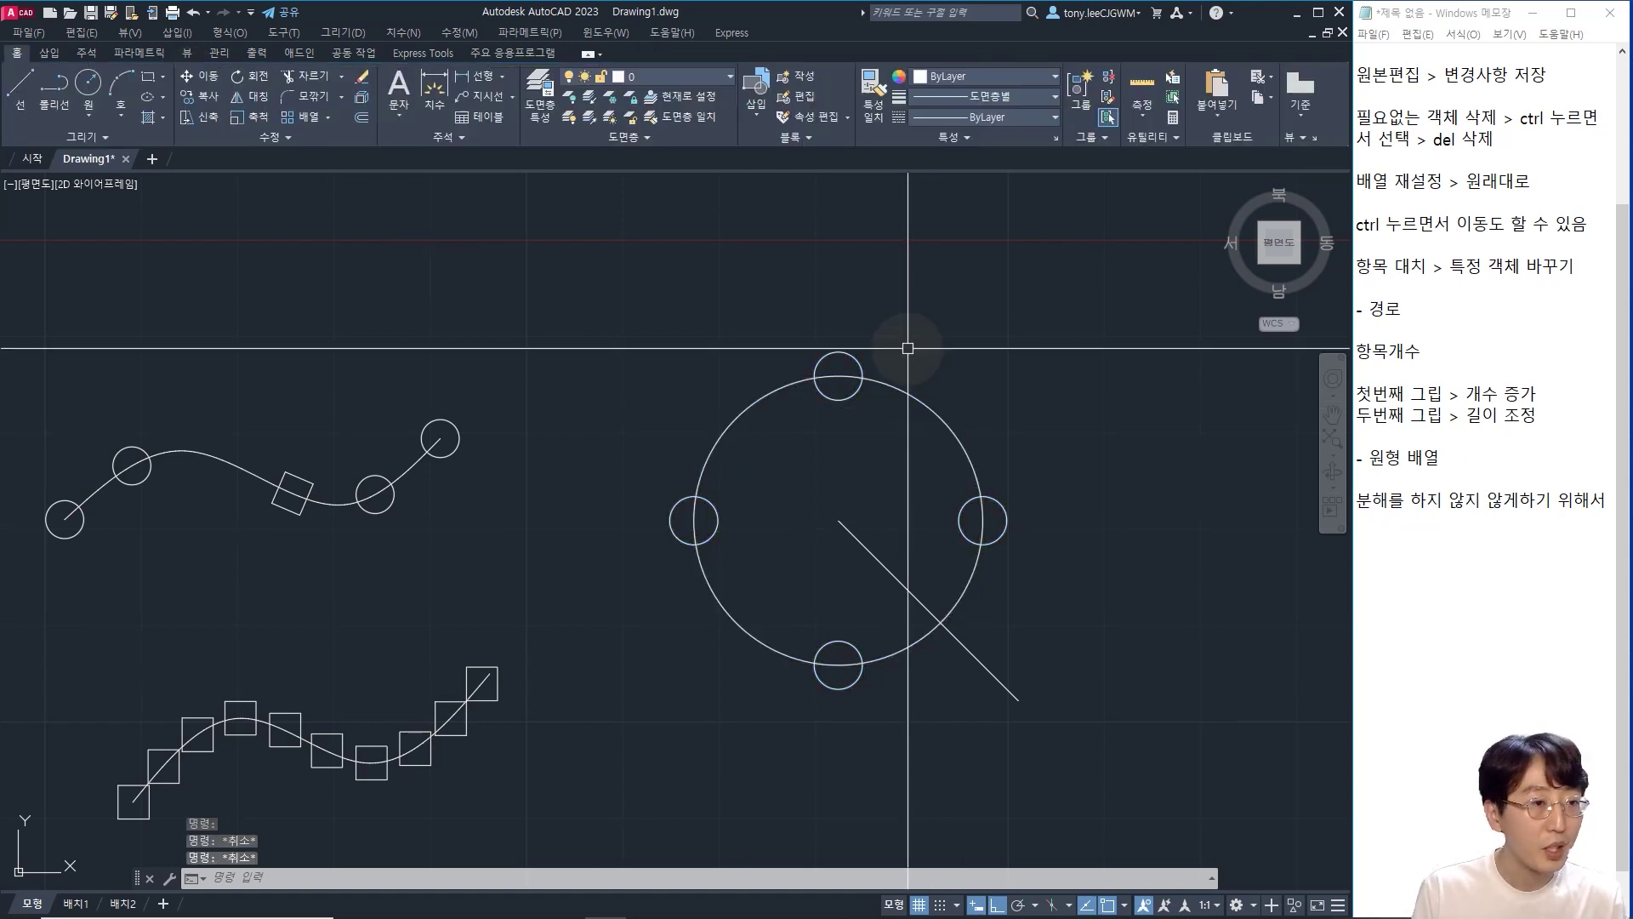
- Explode the polar array of small circles and select only its topmost circle
{"action": "type", "text": "x"}
{"action": "key", "text": "Return"}
{"action": "left_click", "coordinate": [749, 328]}
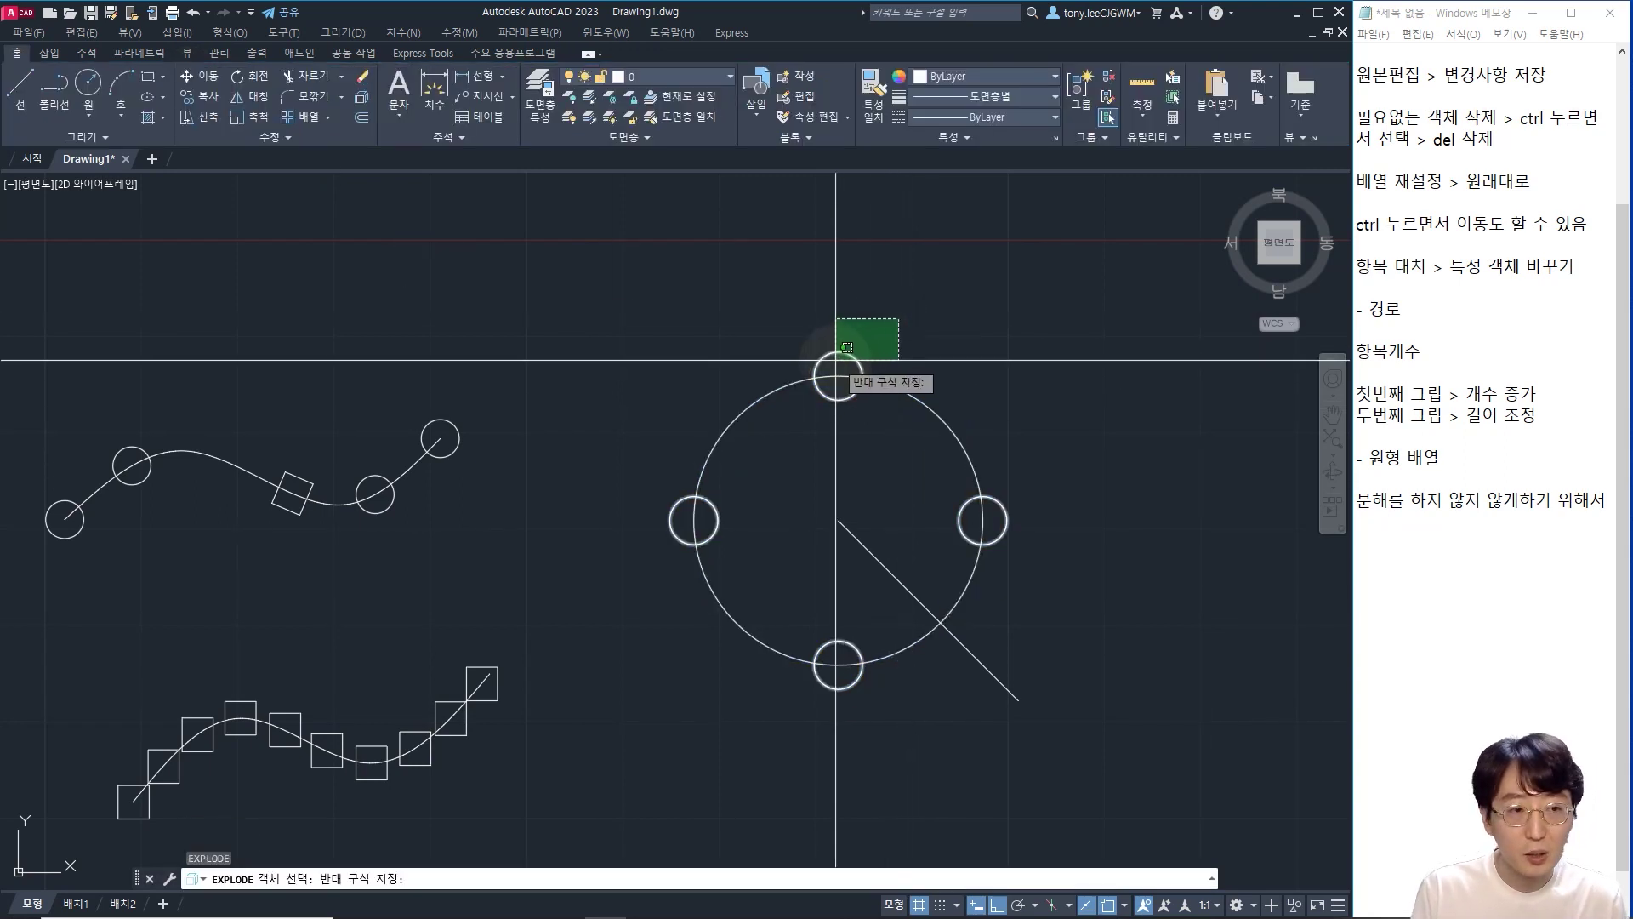
{"action": "left_click", "coordinate": [835, 361]}
{"action": "key", "text": "Return"}
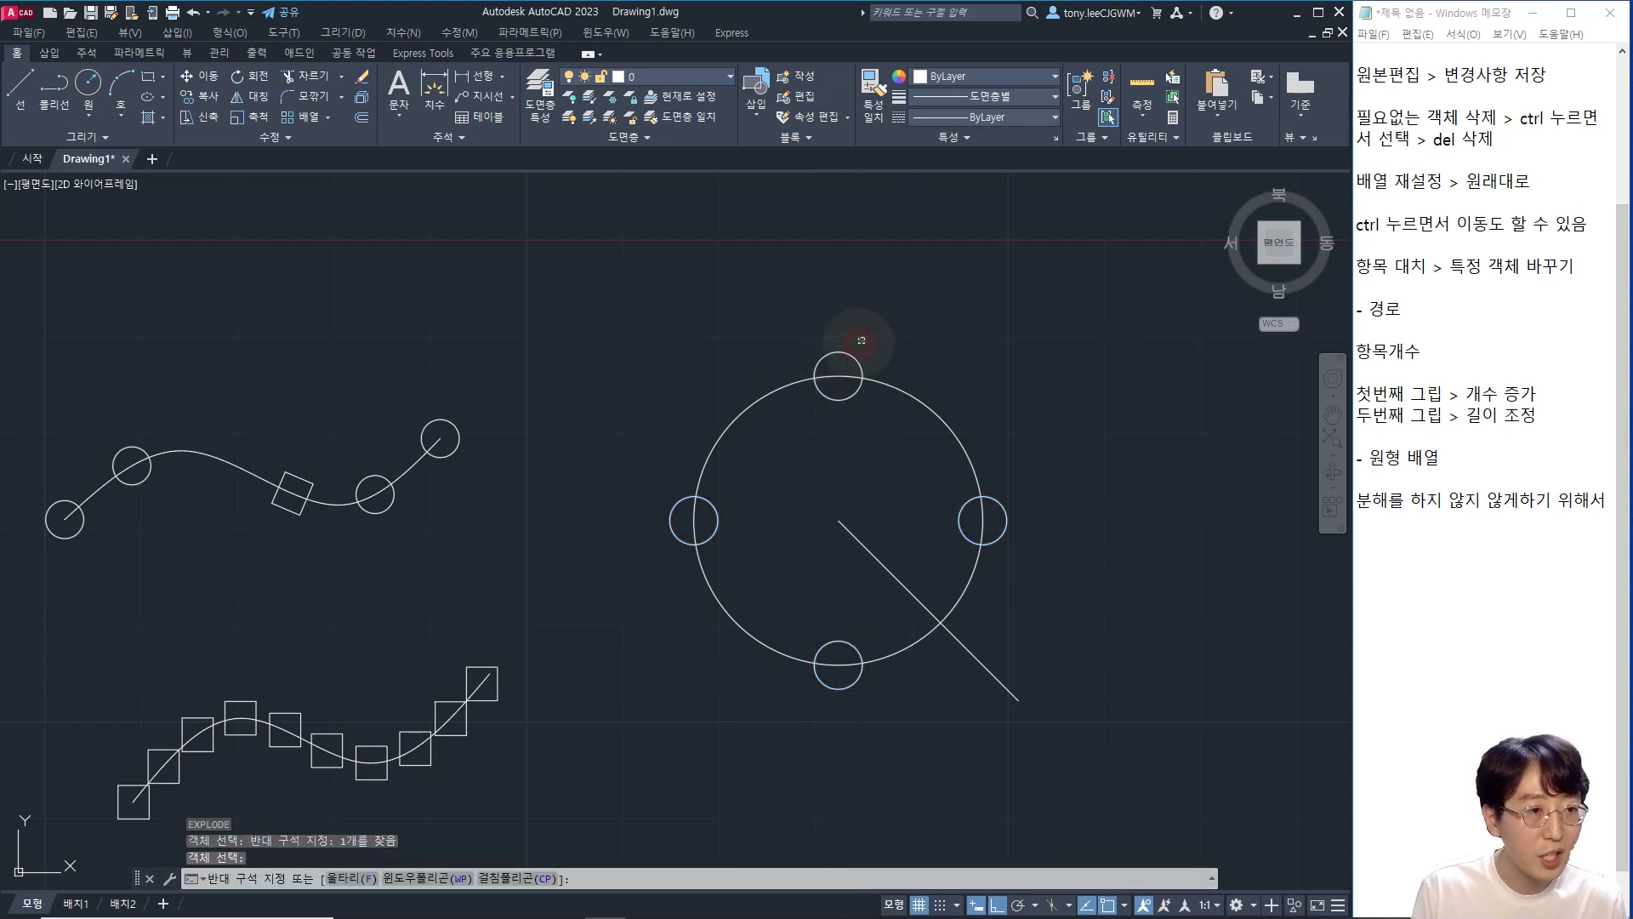
{"action": "left_click", "coordinate": [838, 375]}
{"action": "left_click", "coordinate": [934, 378]}
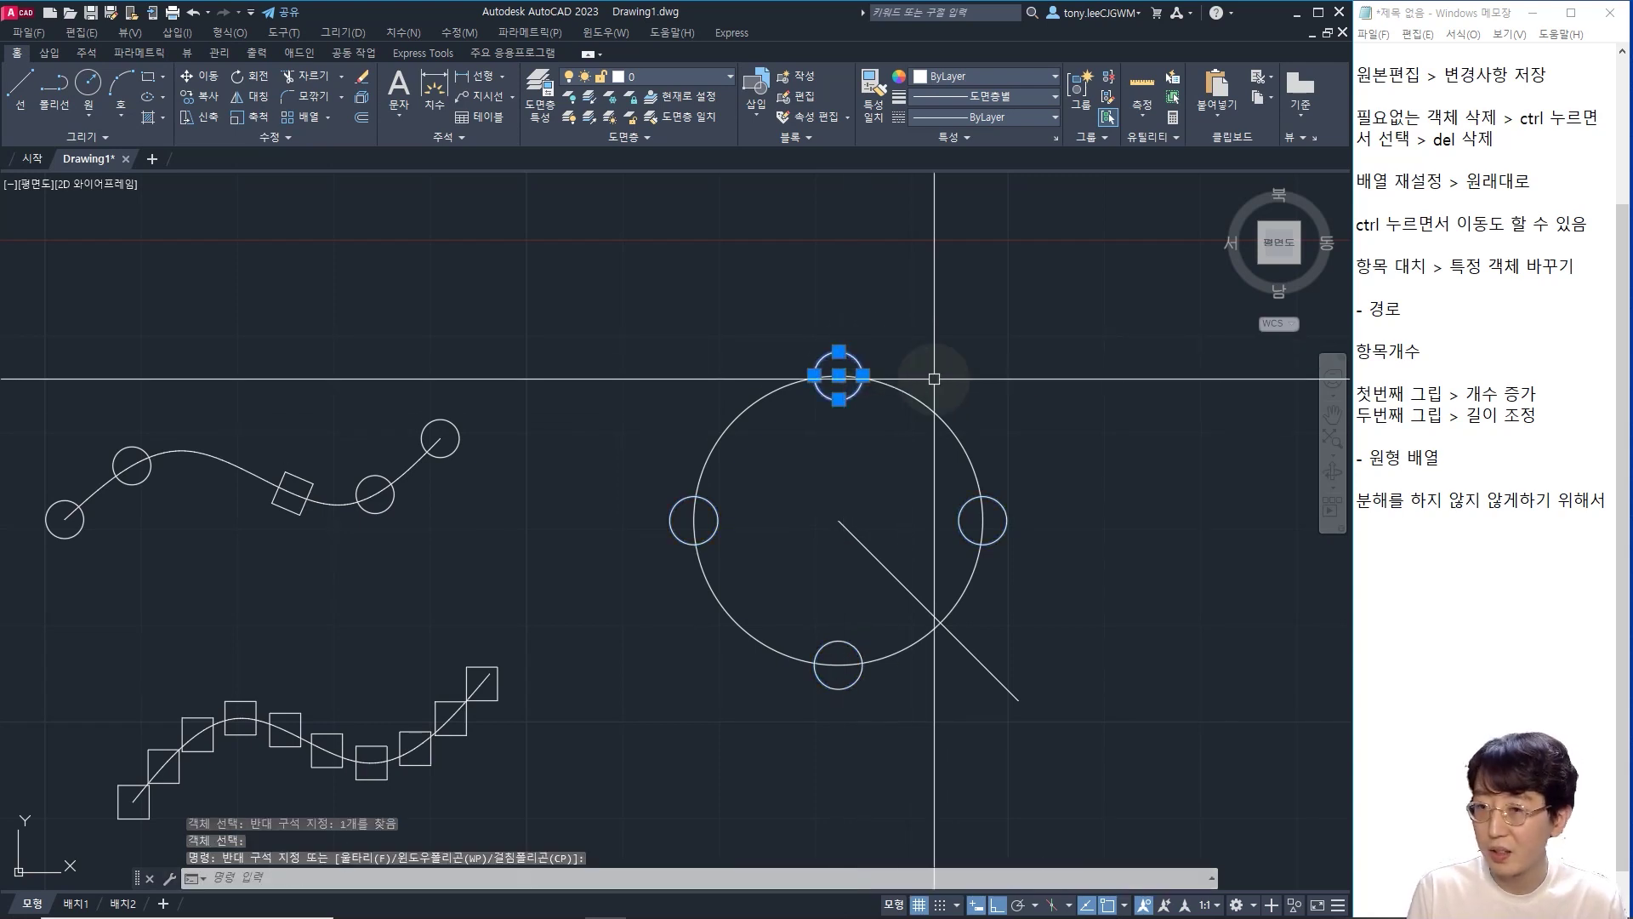
- In Notepad, add a closing note beginning "가급적이면 array 객체는 분해를 하지 않는게 좋" below the last line
{"action": "left_click", "coordinate": [1610, 515]}
{"action": "key", "text": "Return"}
{"action": "type", "text": "가급적이면"}
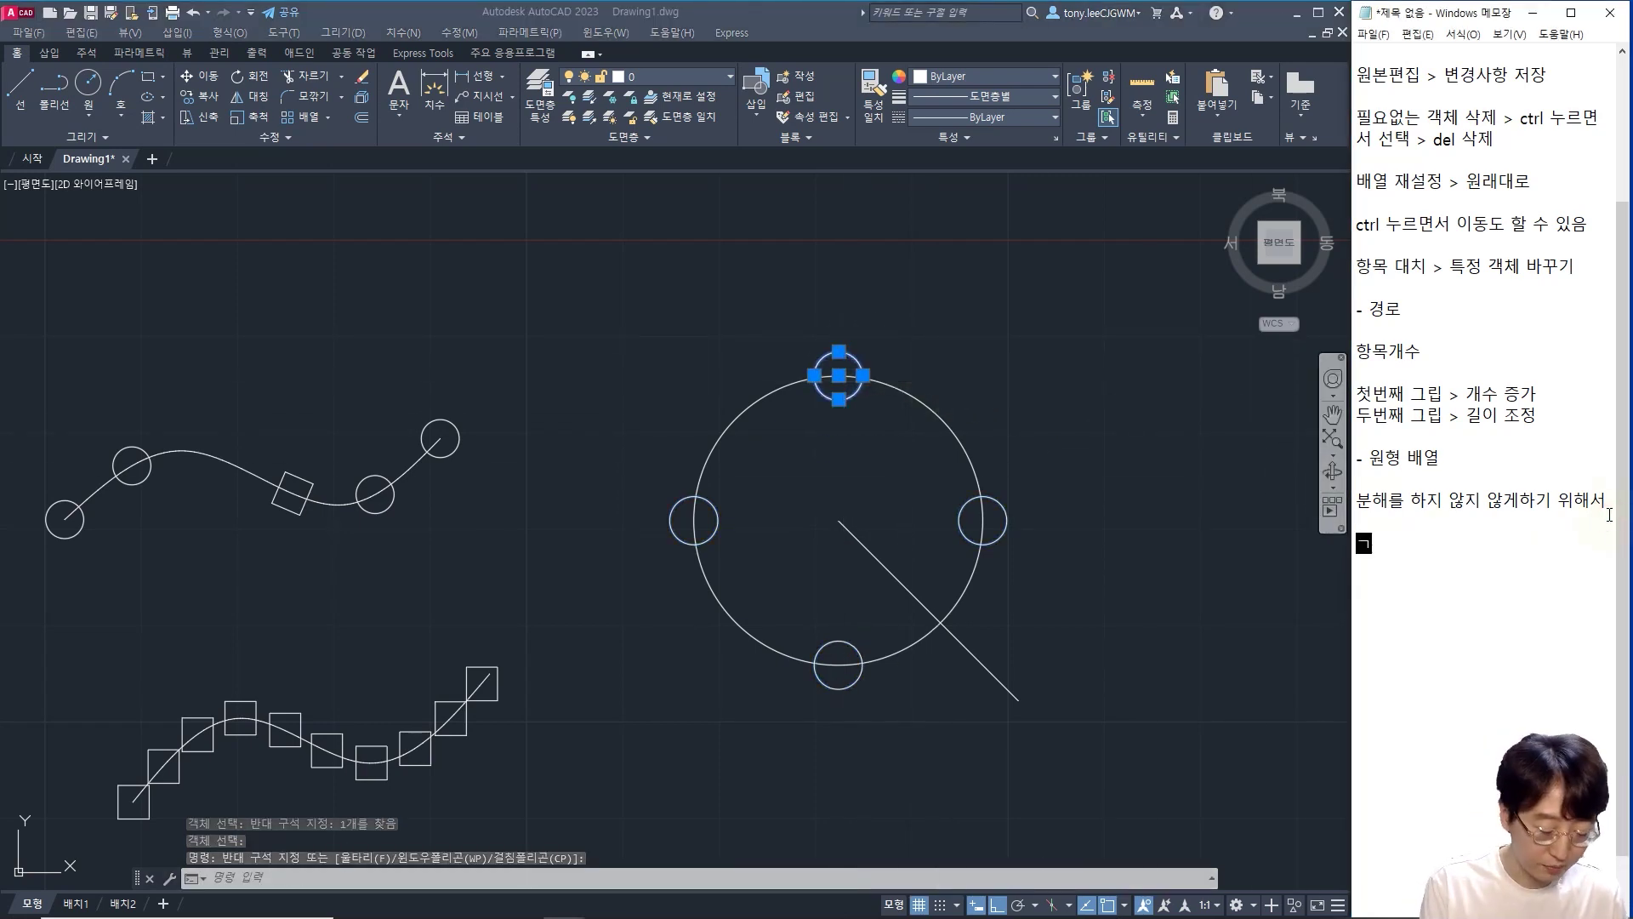
{"action": "type", "text": " a"}
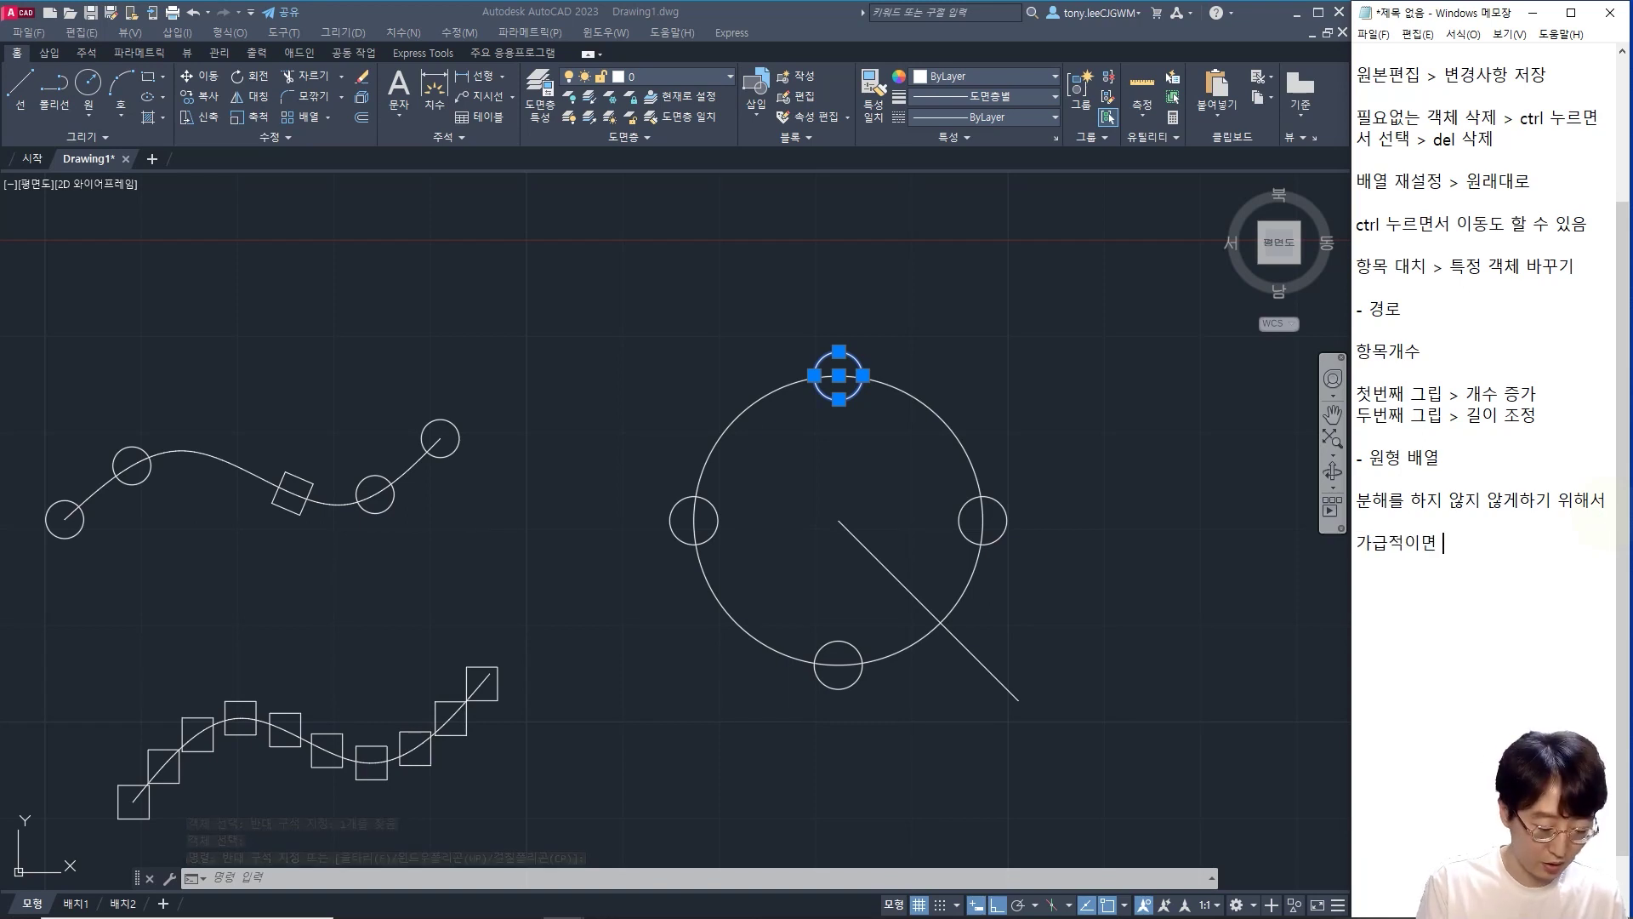
{"action": "type", "text": "rray "}
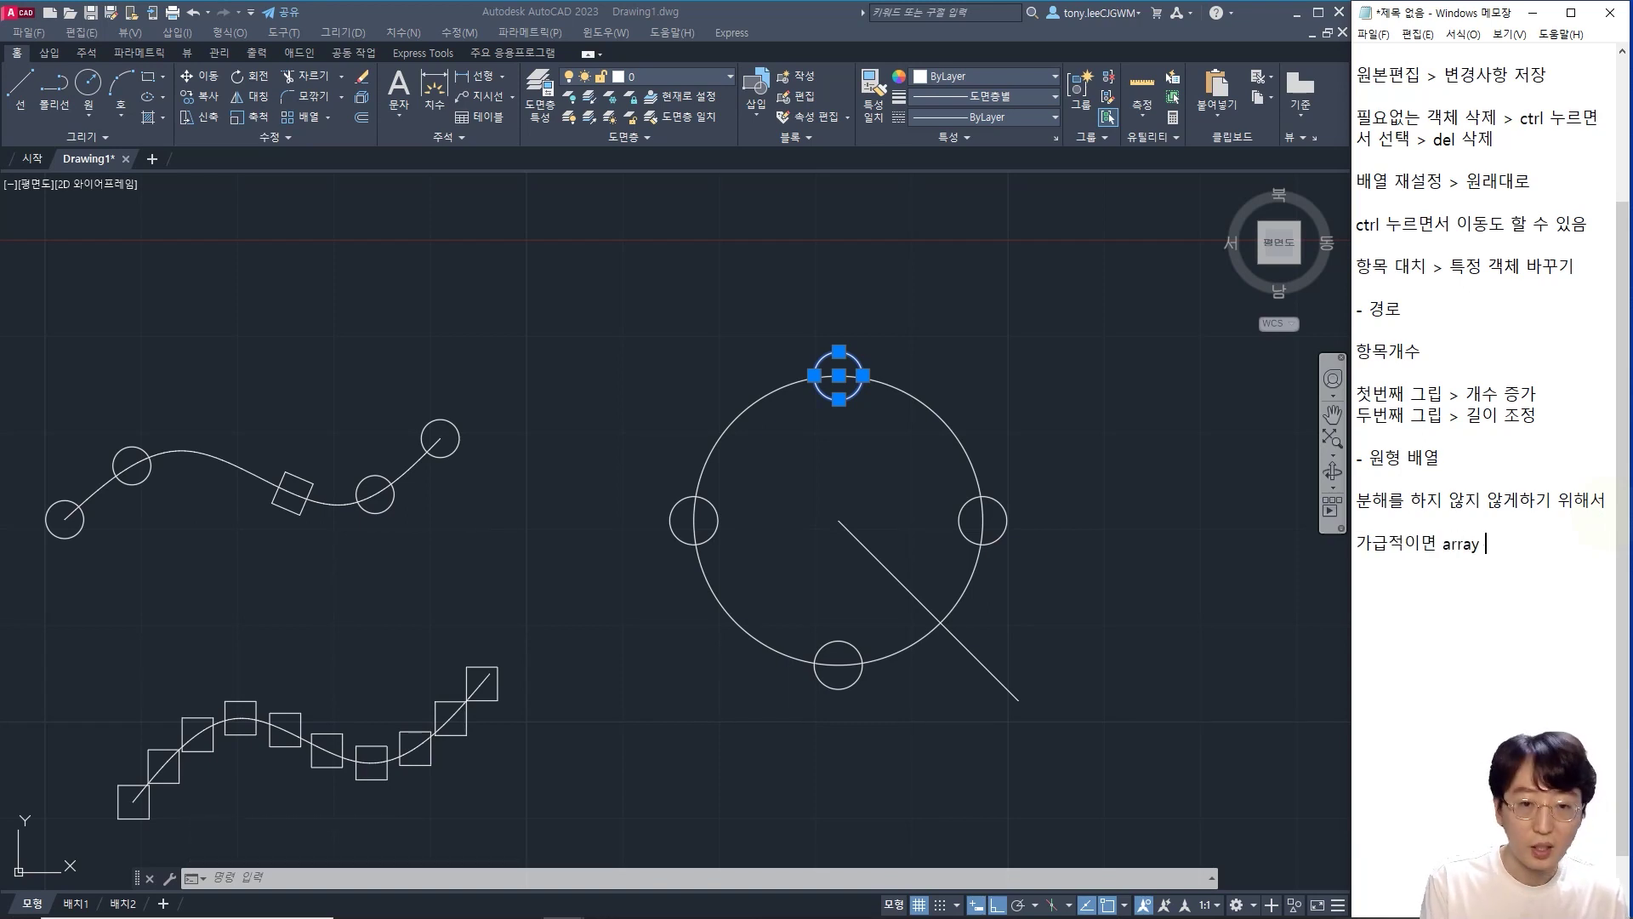
{"action": "type", "text": "객체는 분"}
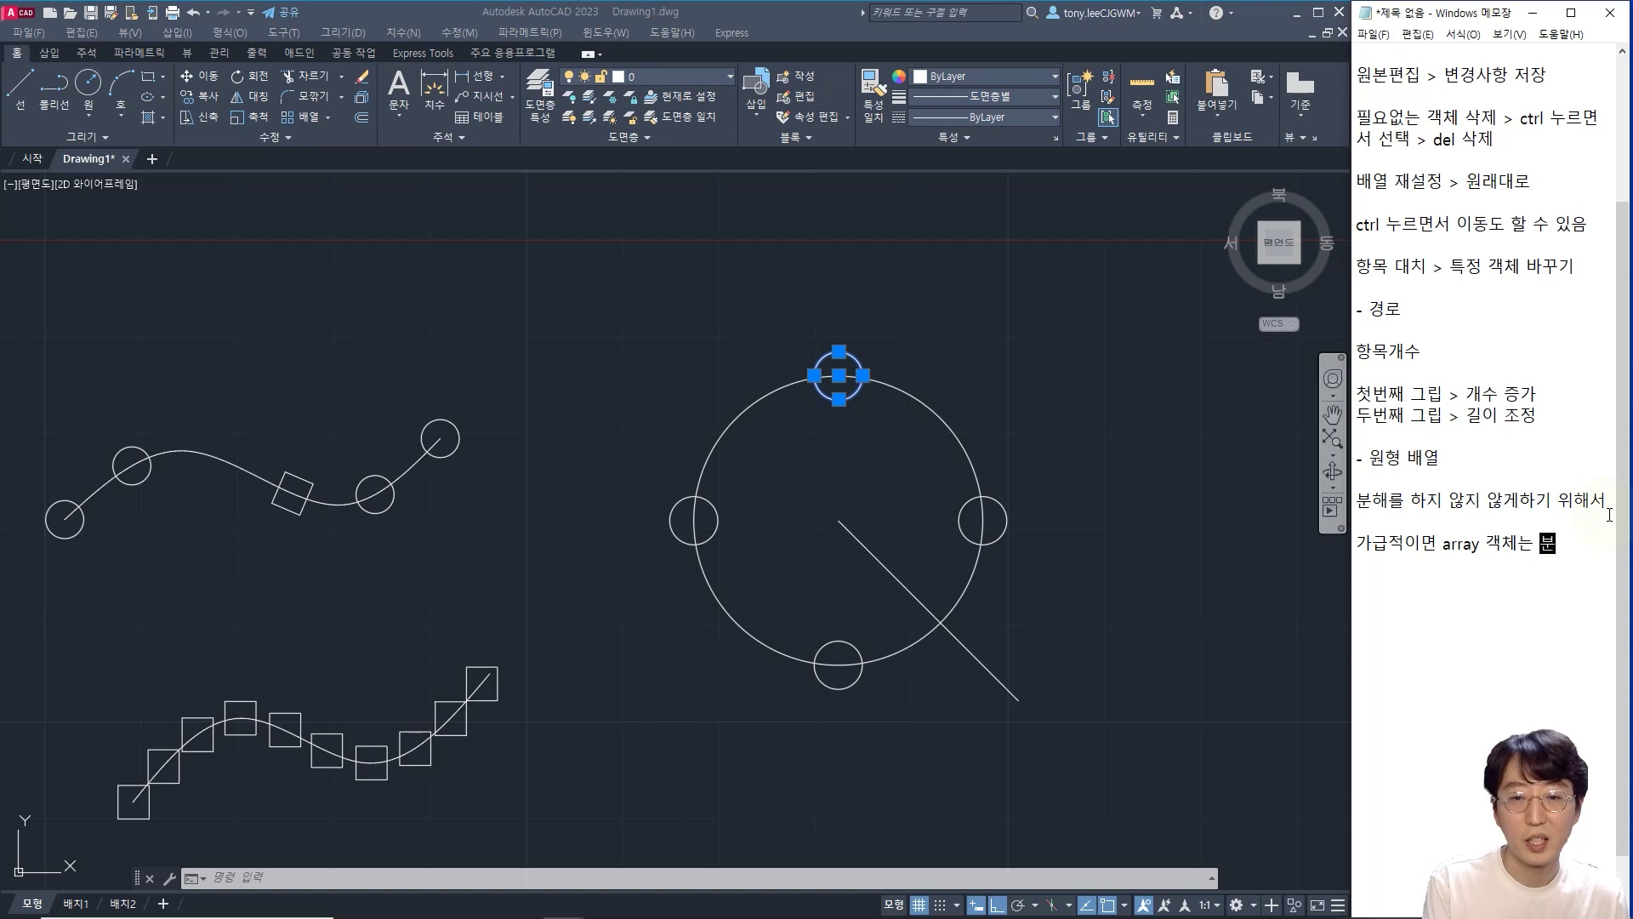
{"action": "type", "text": "해를 하지 아"}
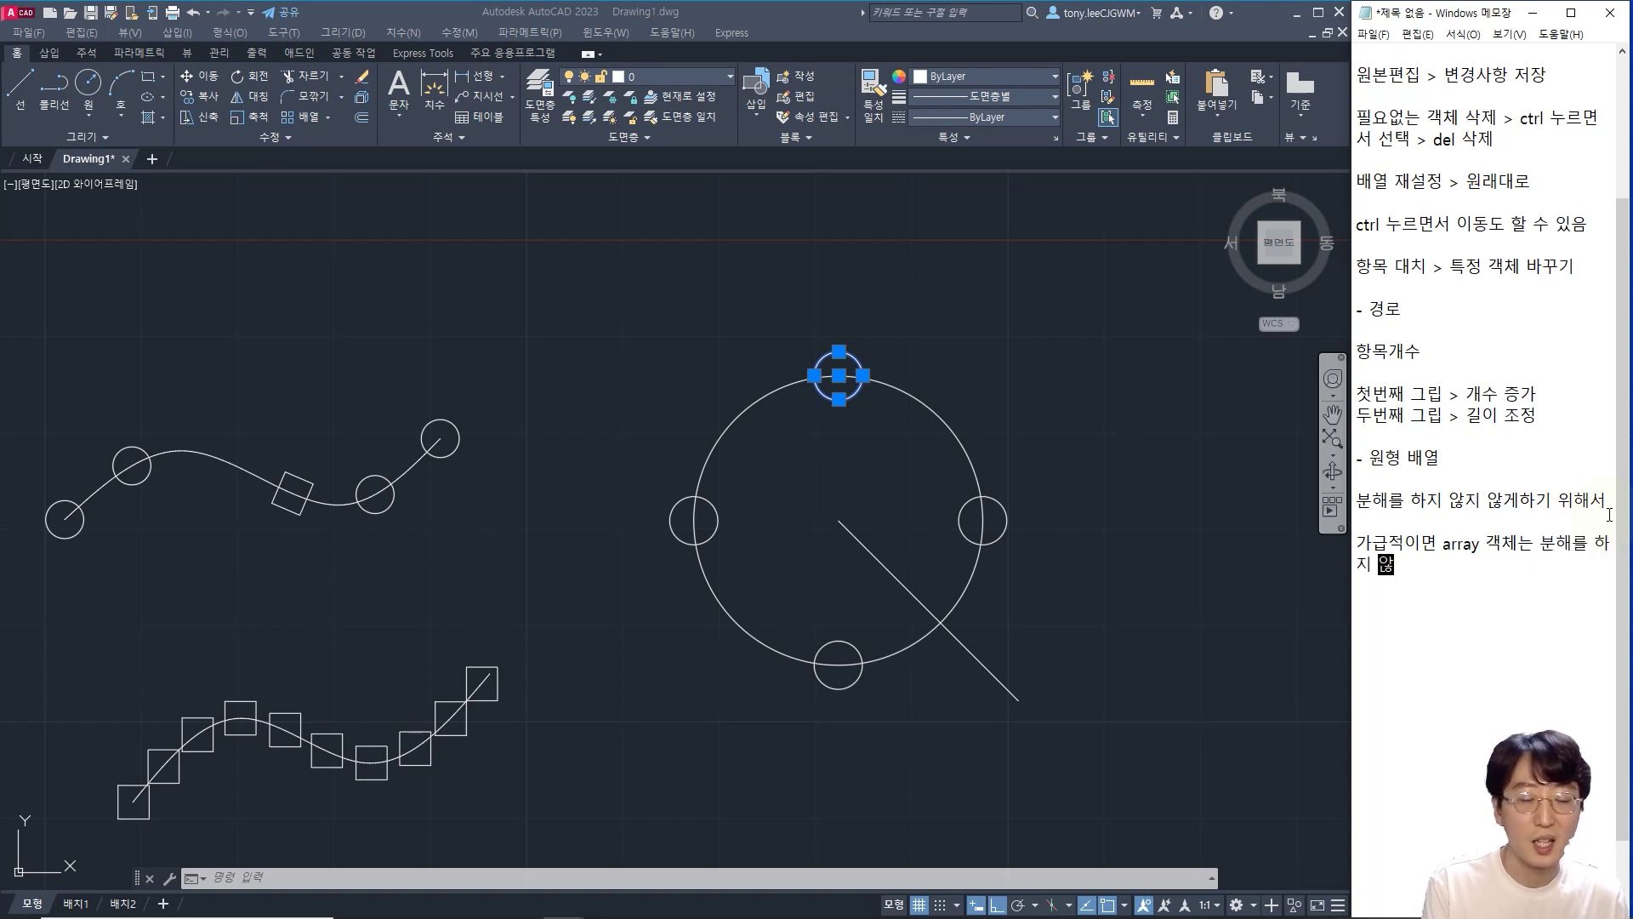
{"action": "type", "text": "는게 좋"}
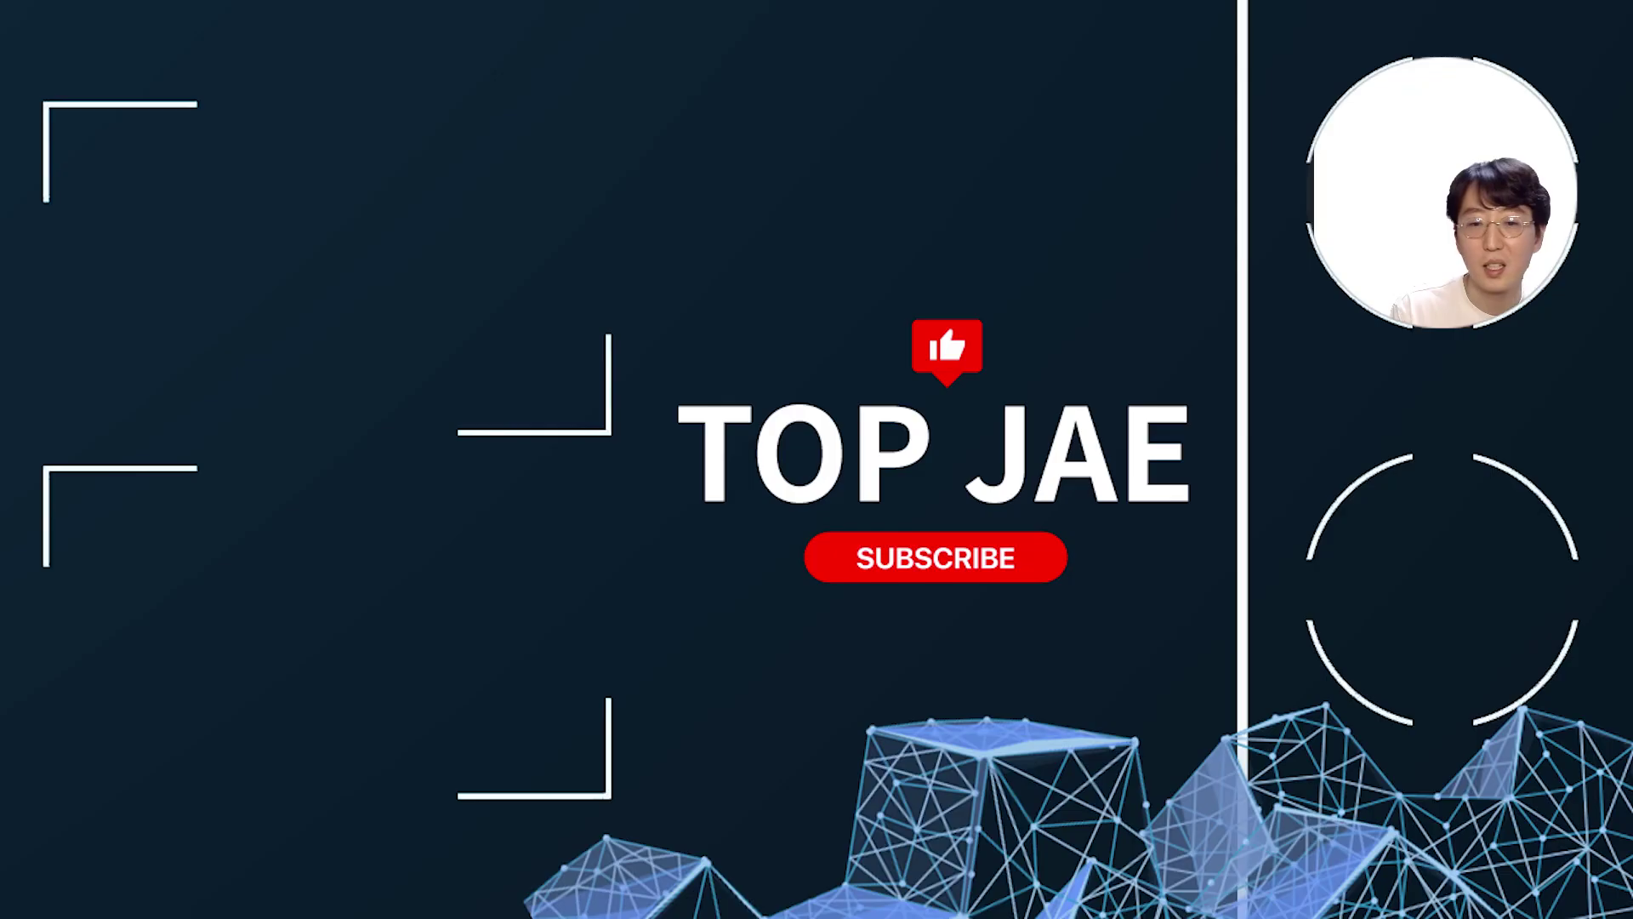